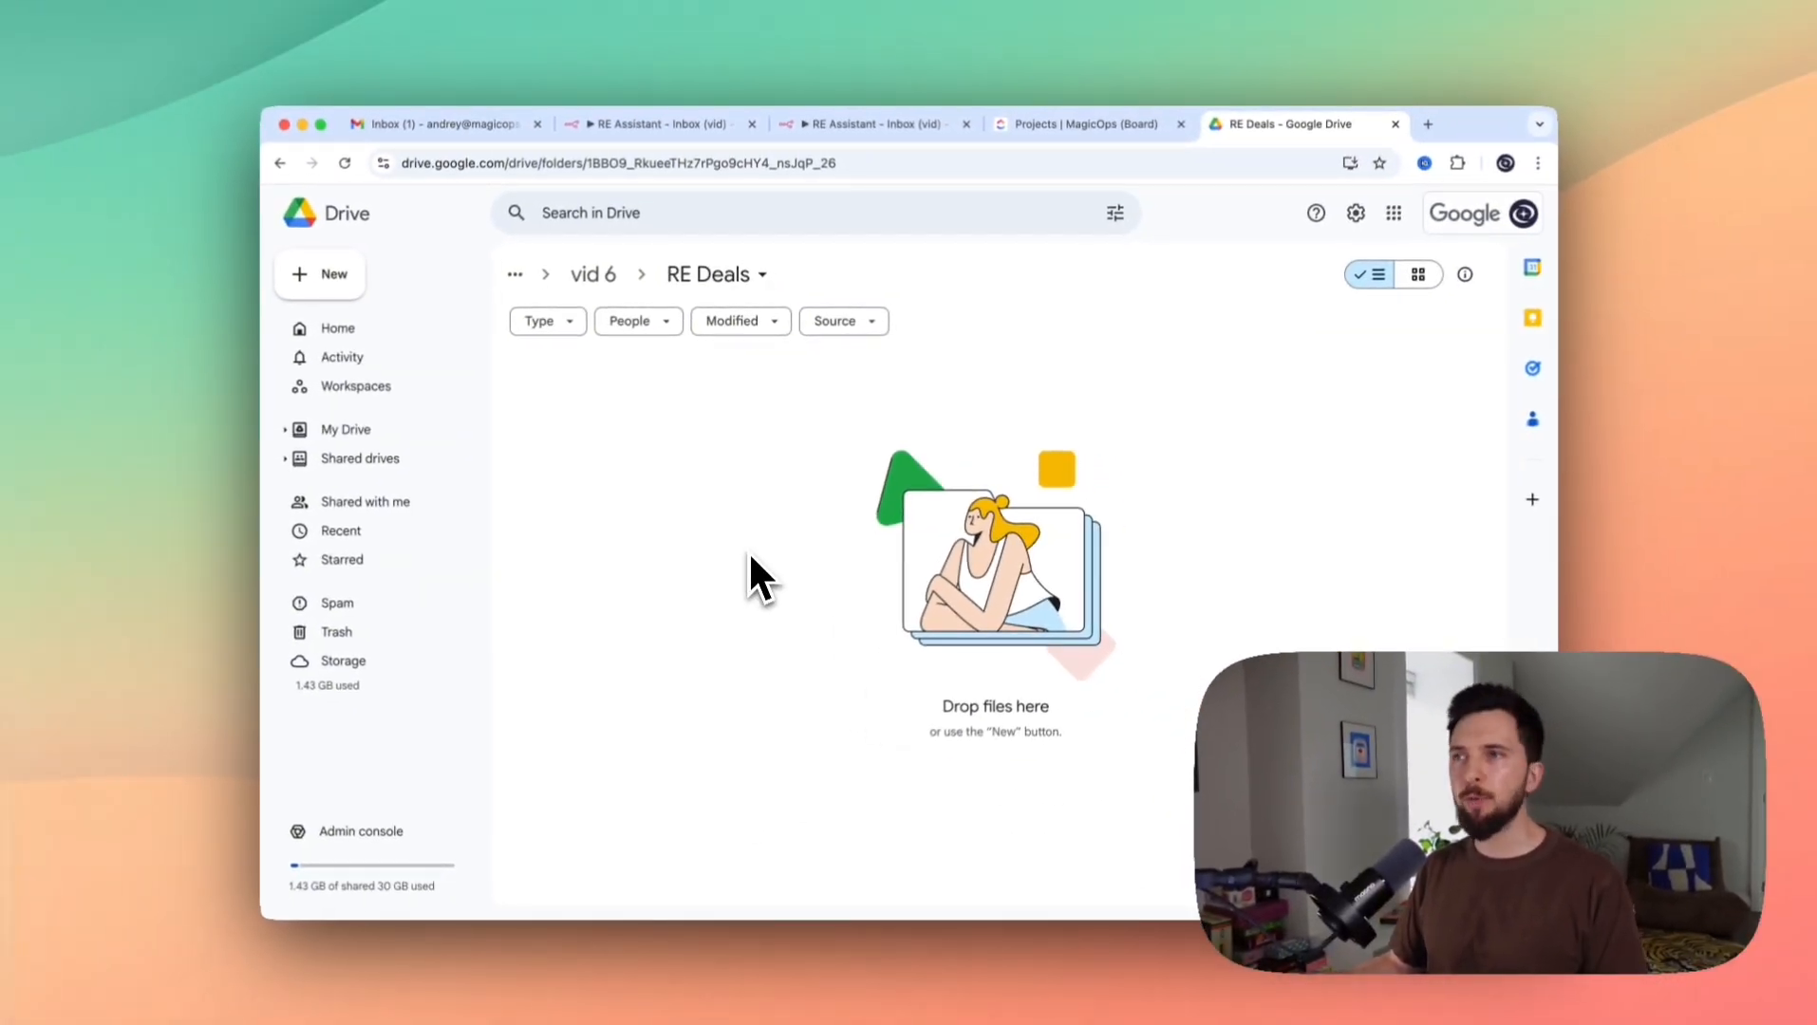
Switch to the ClickUp Projects board and move the 3 bedroom townhouse, townhouse and penthouse suite leads to Active Client
click(1093, 134)
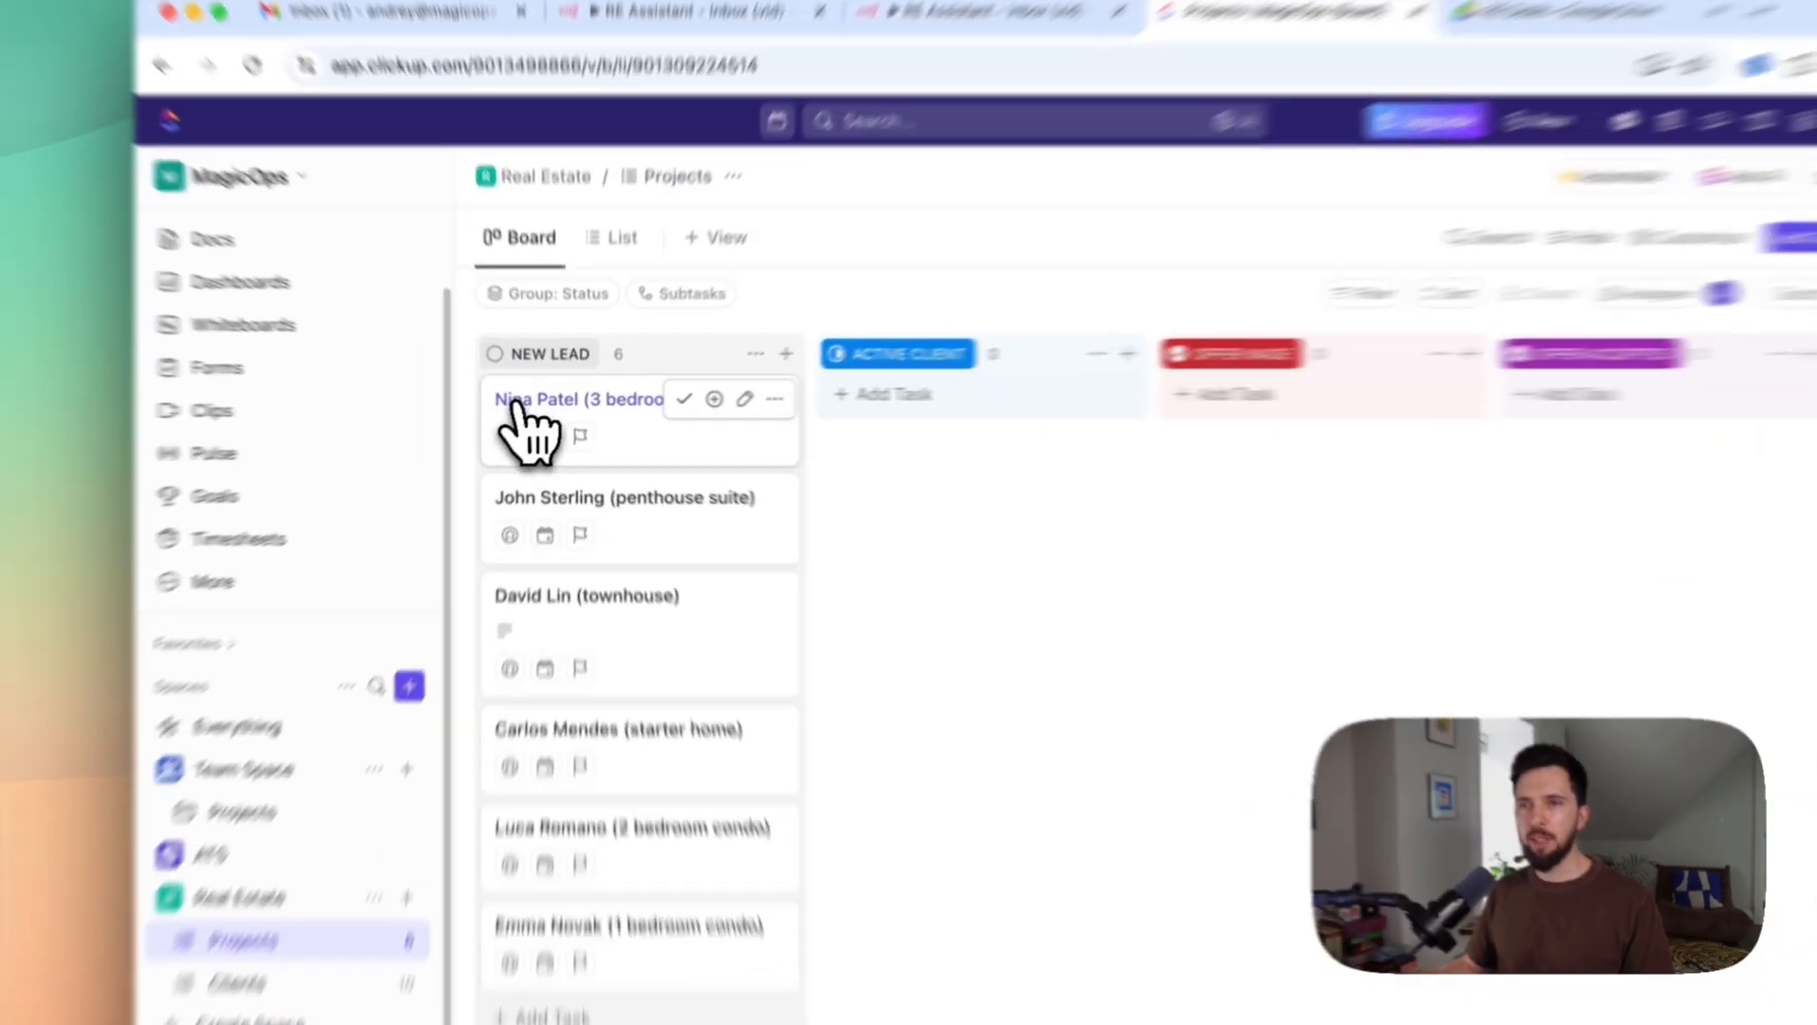
drag(527, 408, 807, 428)
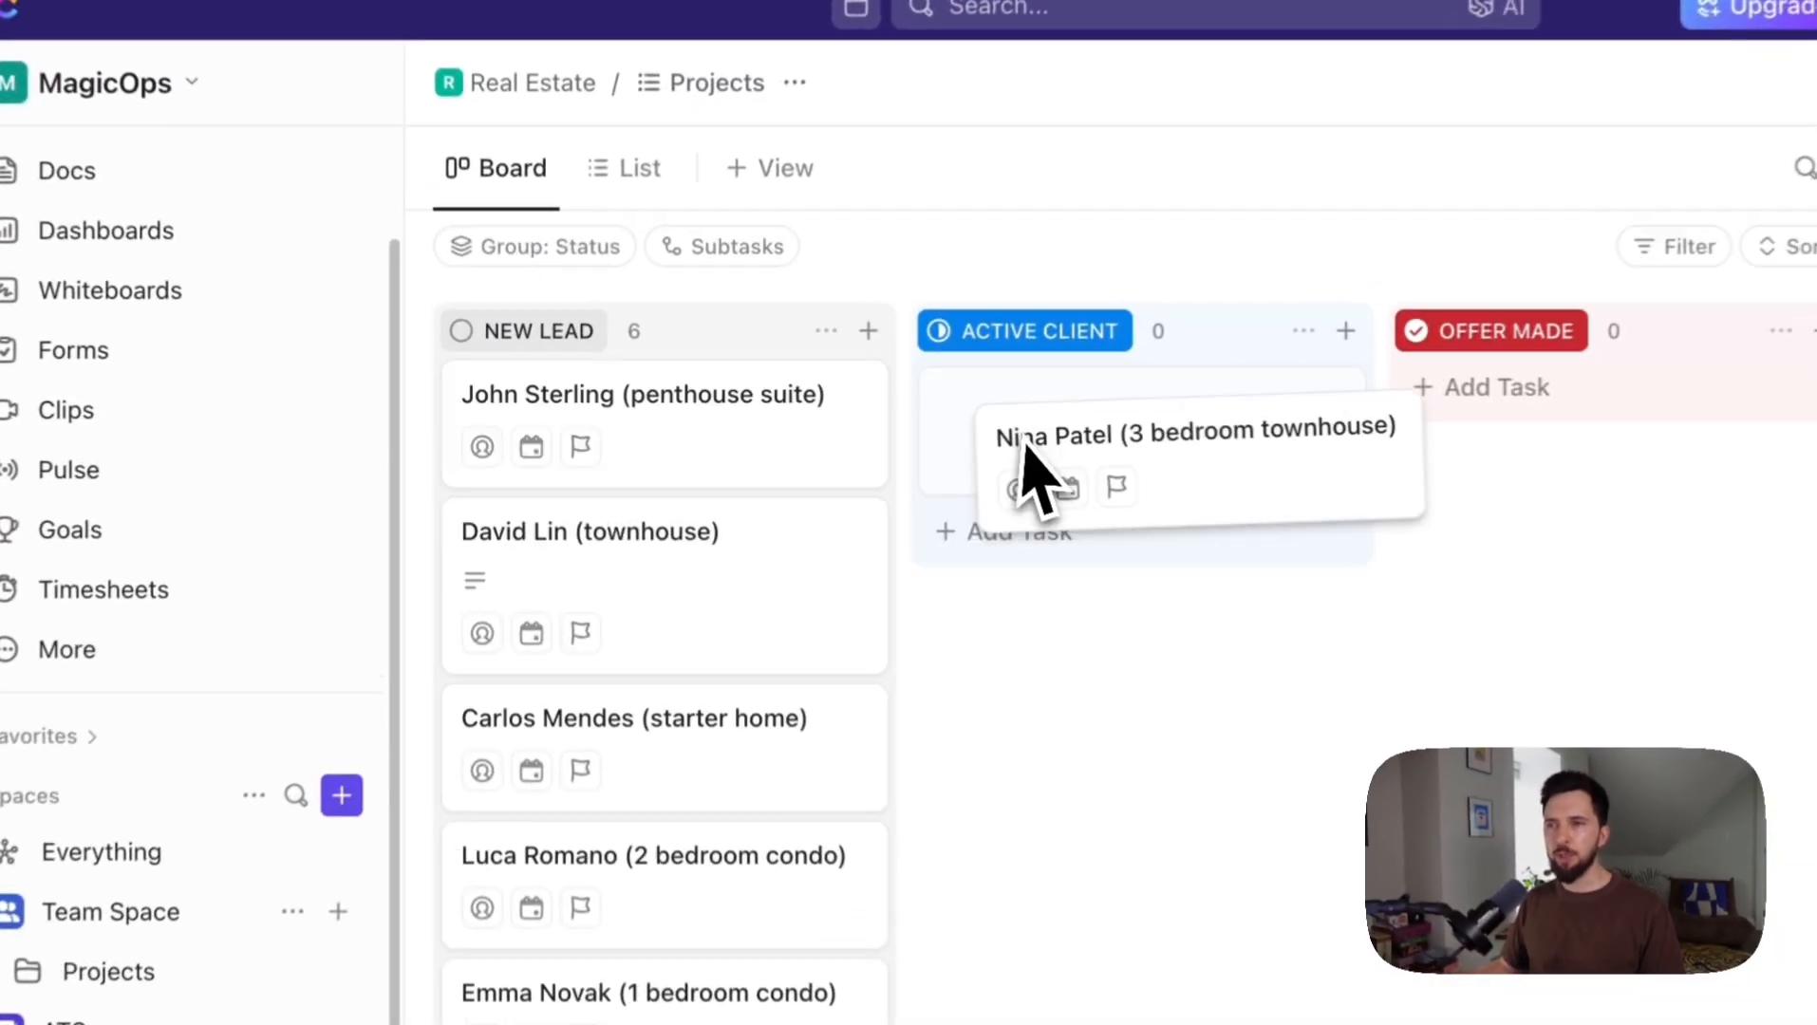
drag(1024, 444, 1058, 384)
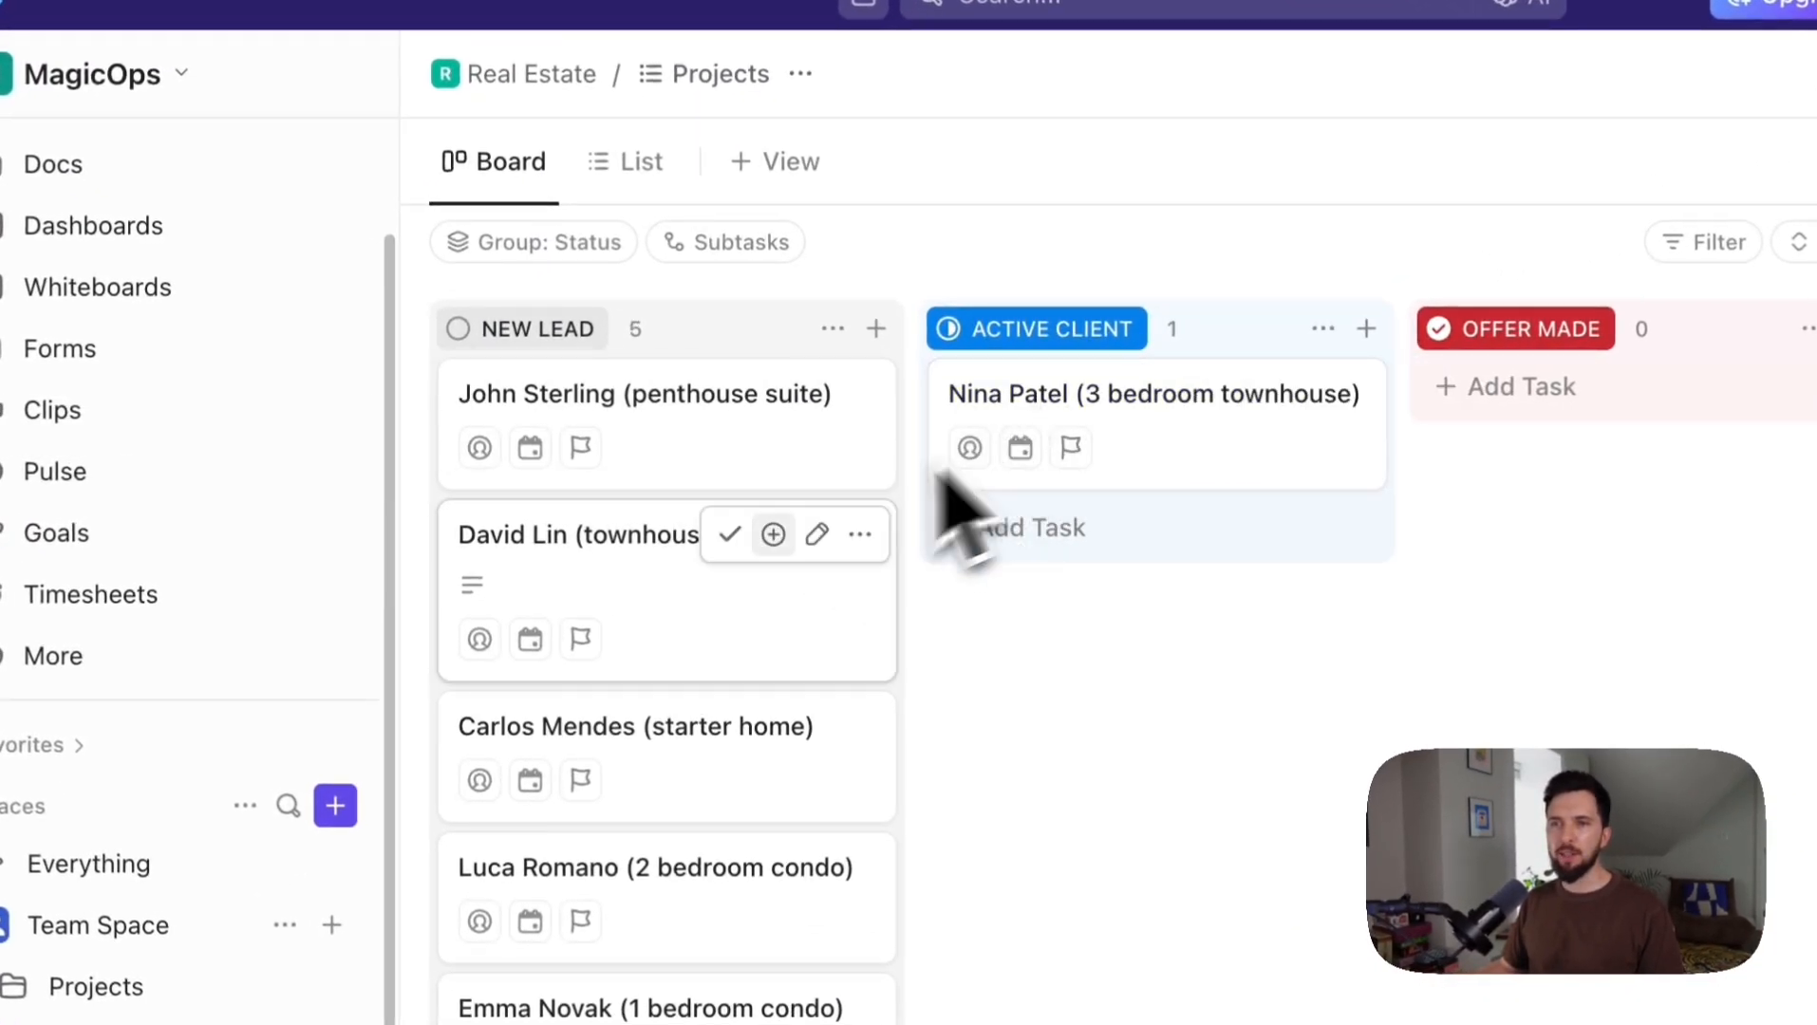
drag(532, 555, 1101, 469)
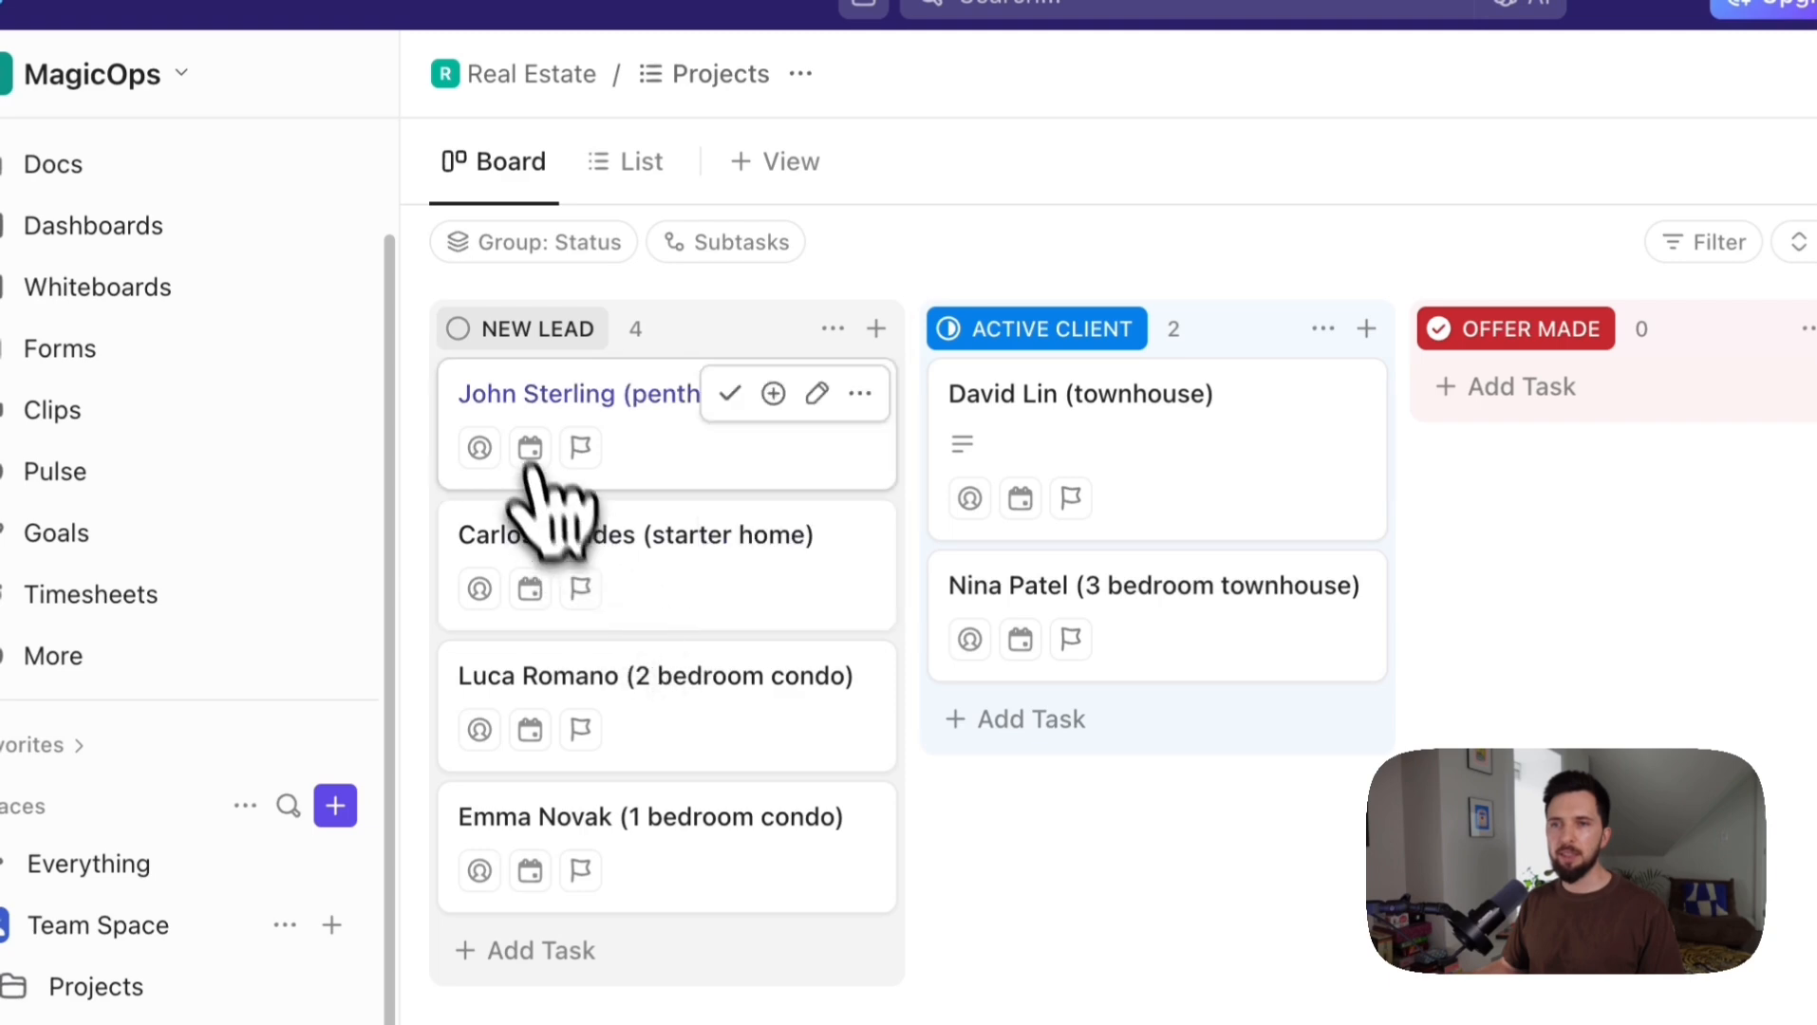
drag(533, 467, 1086, 548)
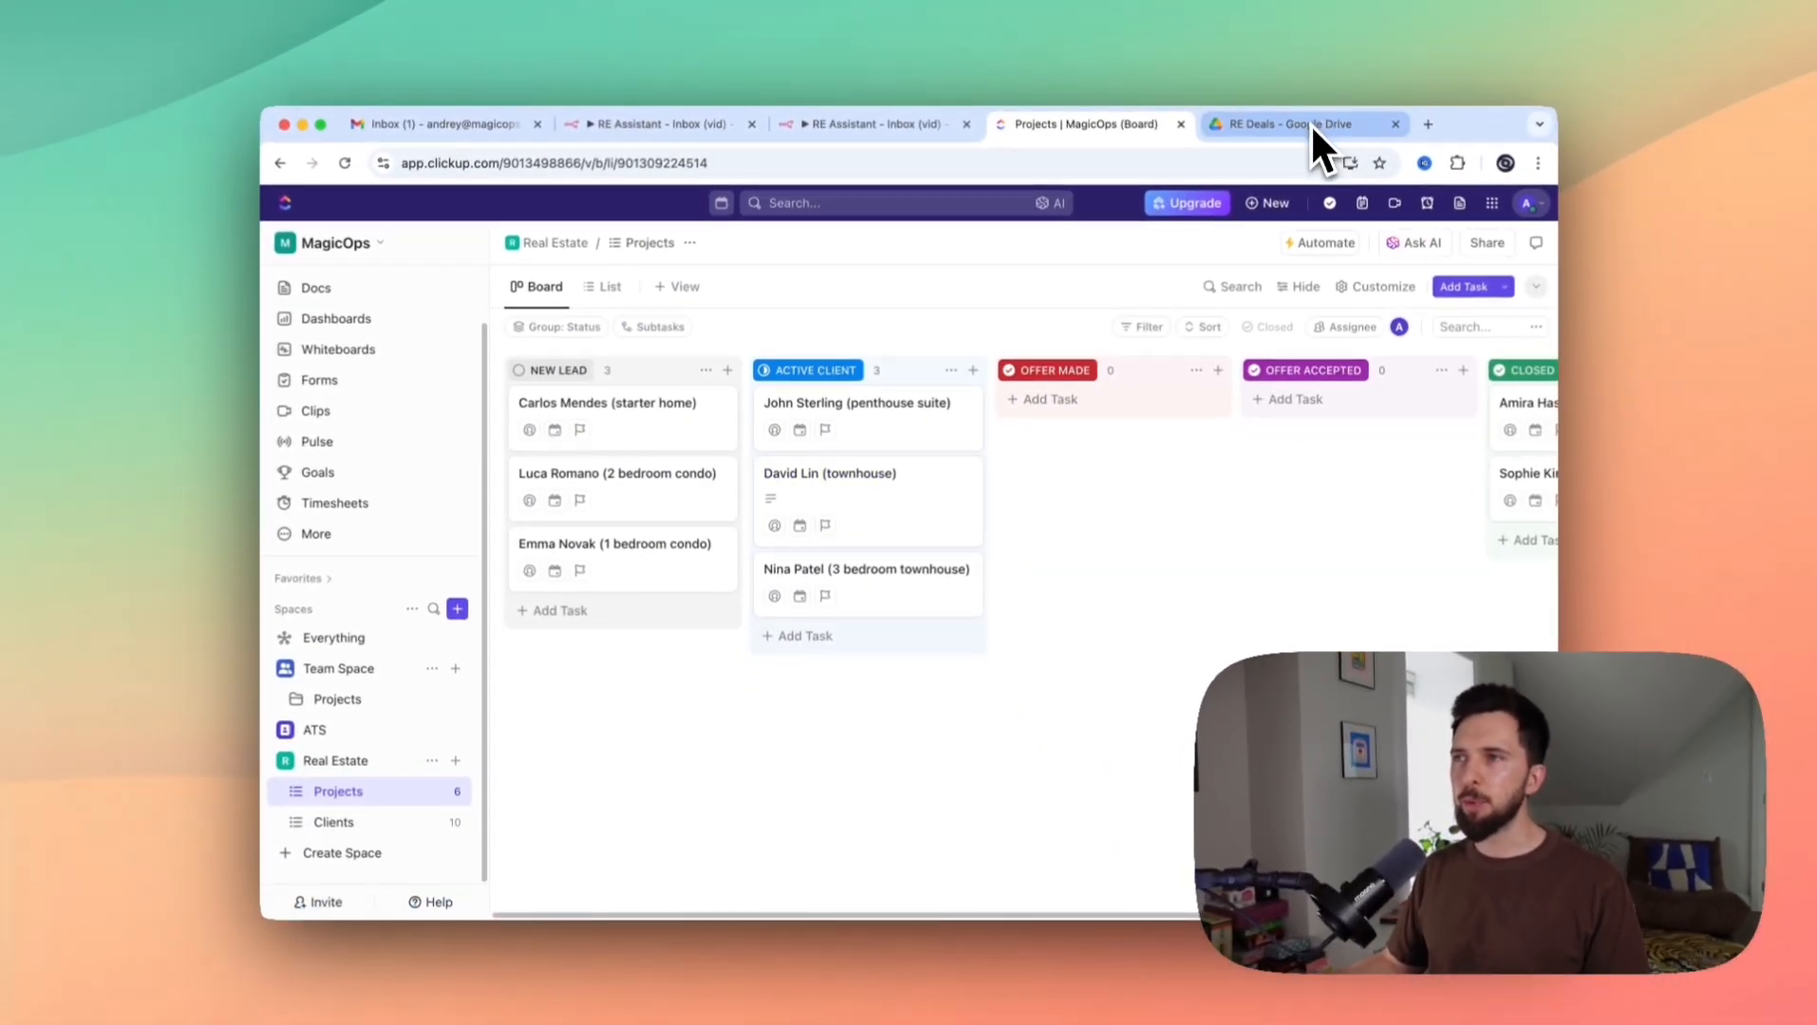
Switch to Google Drive, refresh the RE Deals folder, check inside the townhouse client's project folder and return to RE Deals
click(1310, 125)
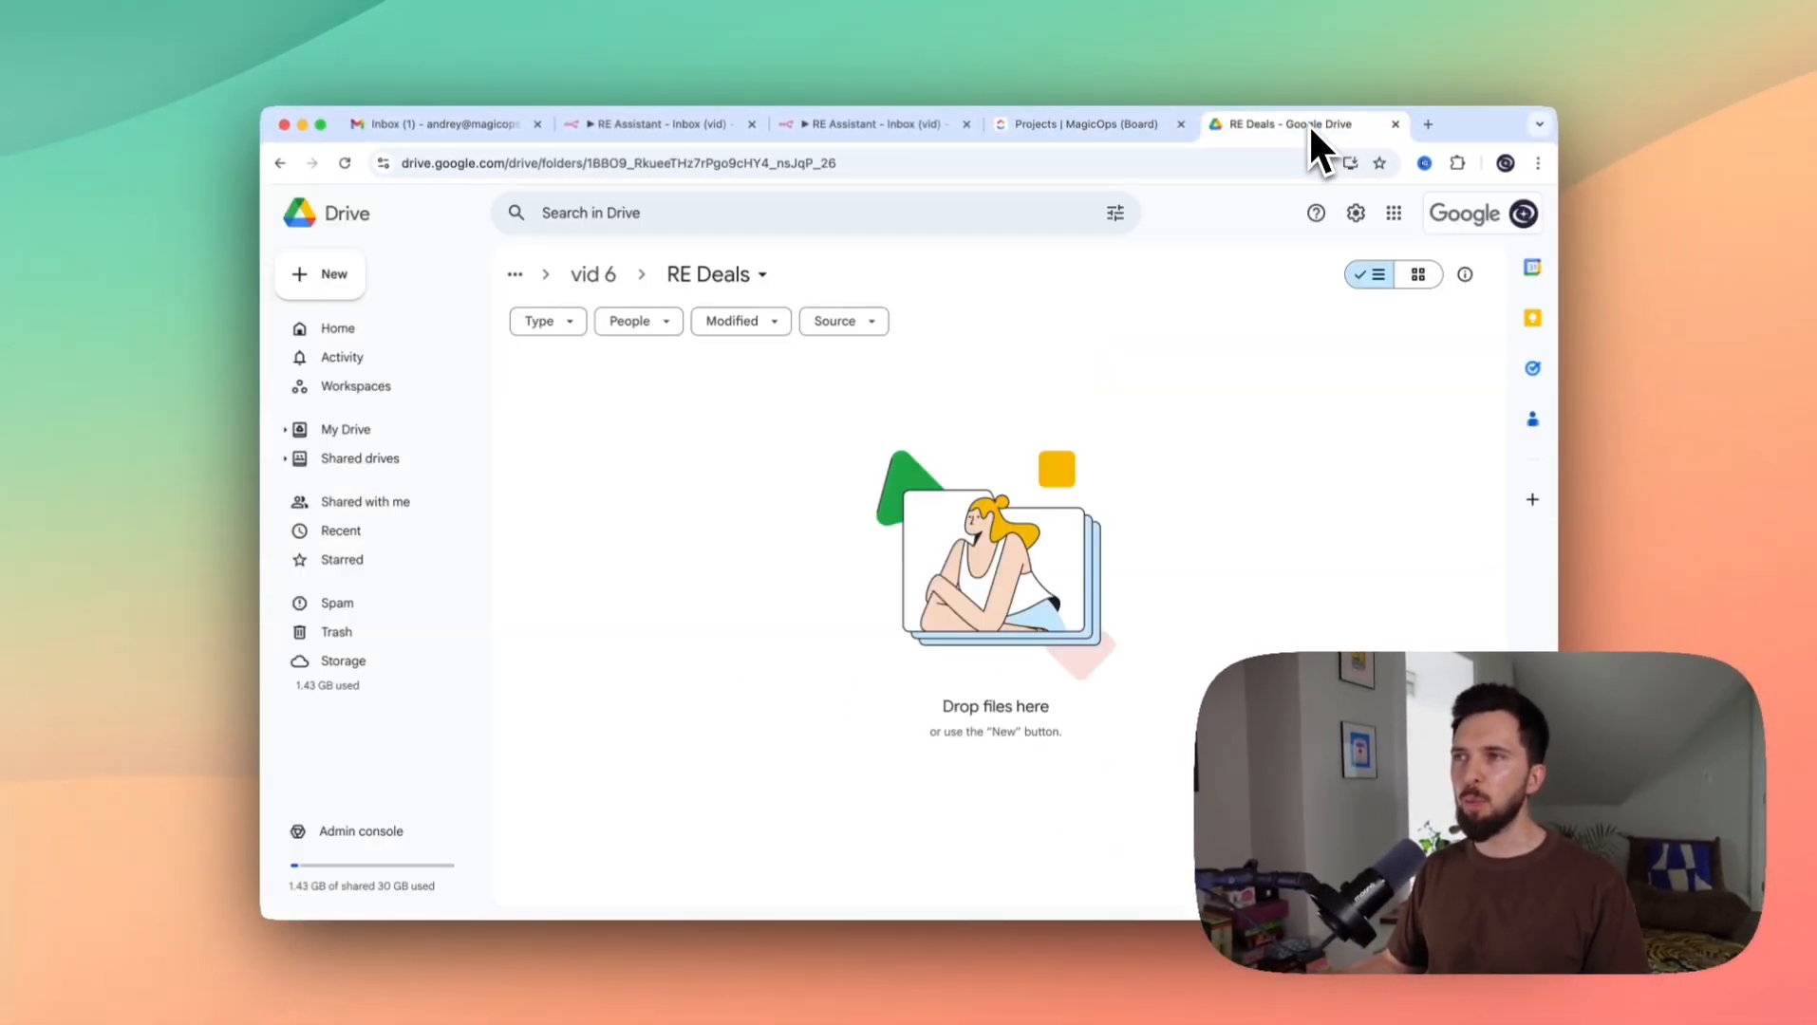
click(347, 168)
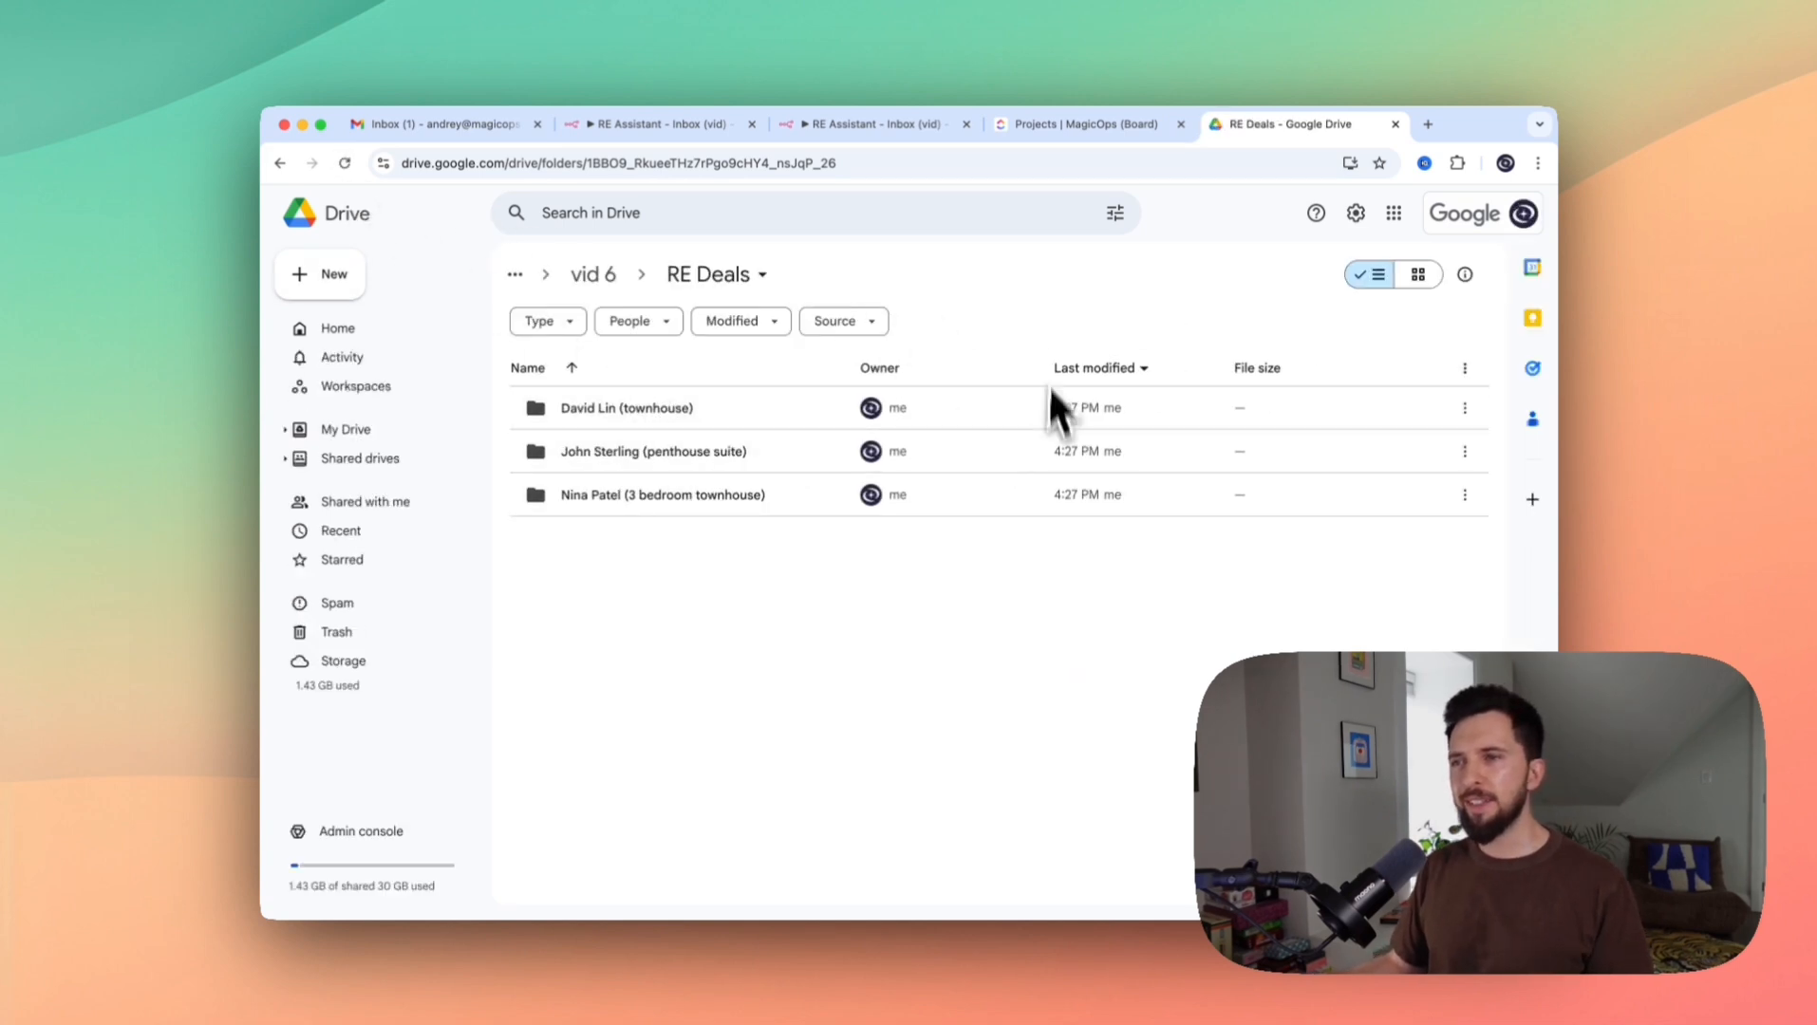
double_click(665, 410)
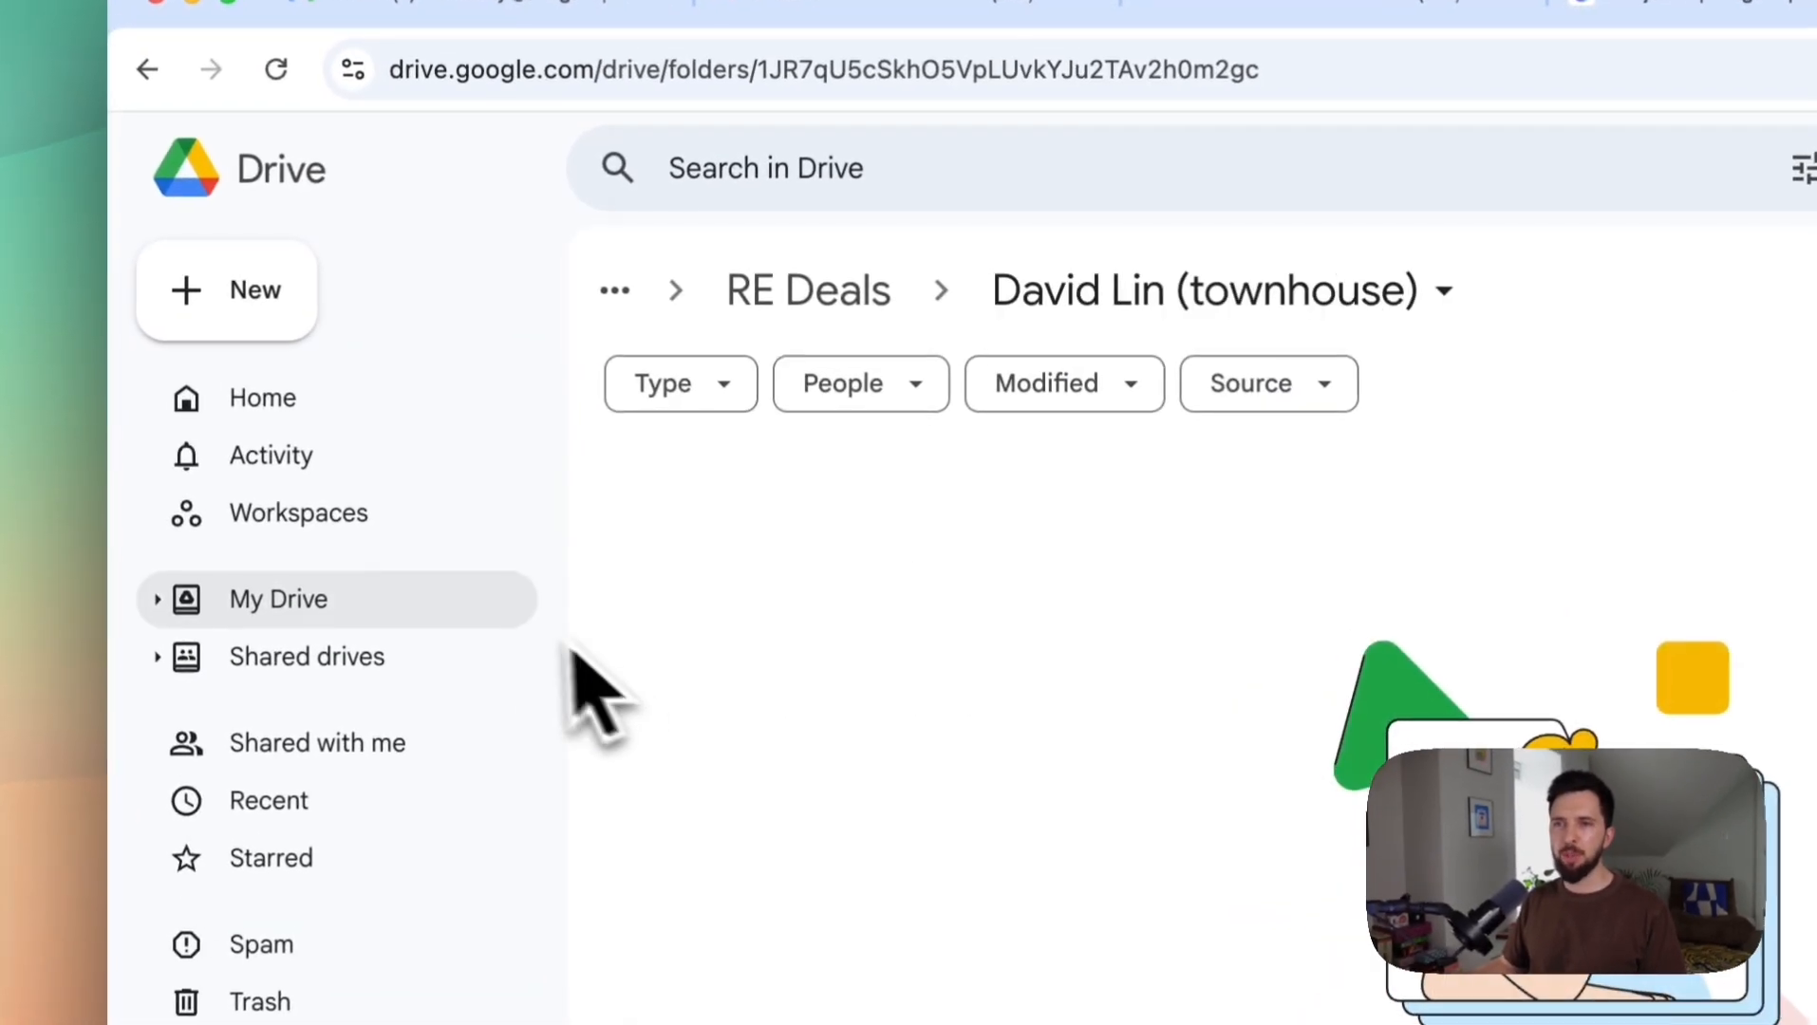
click(693, 313)
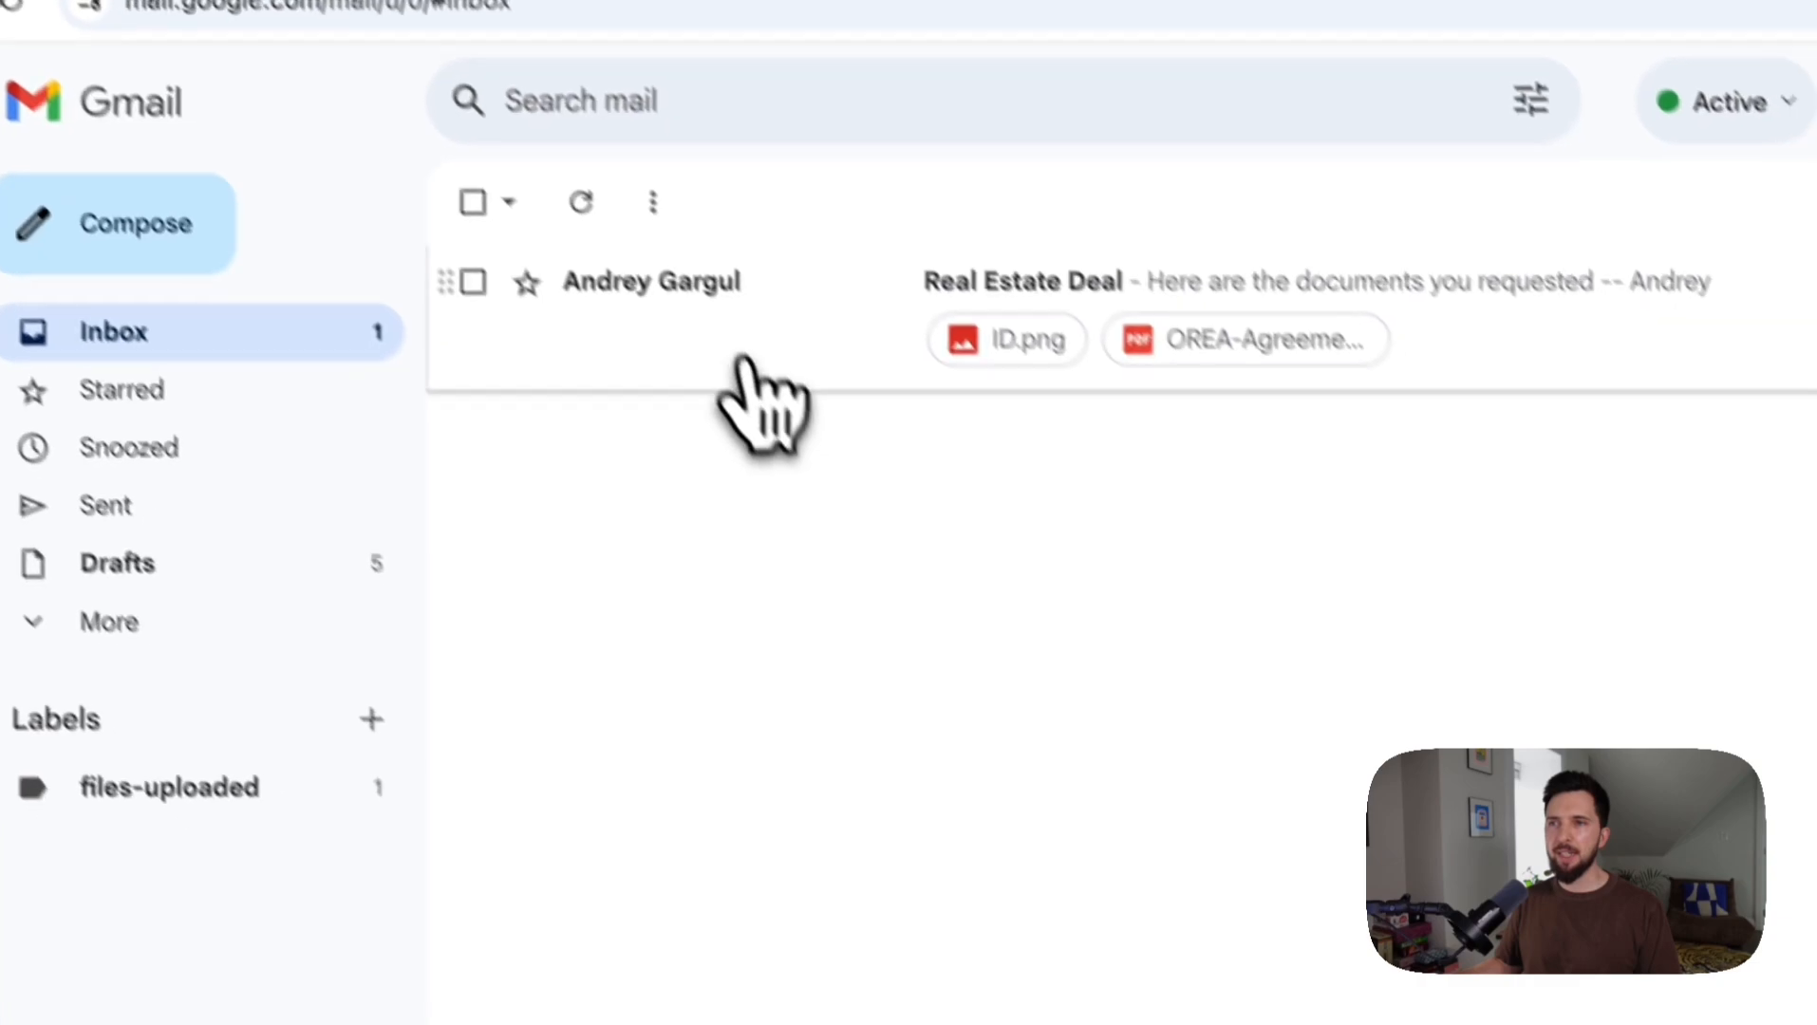
Open the Real Estate Deal email in Gmail and preview its ID.png and OREA agreement of purchase attachments
click(964, 569)
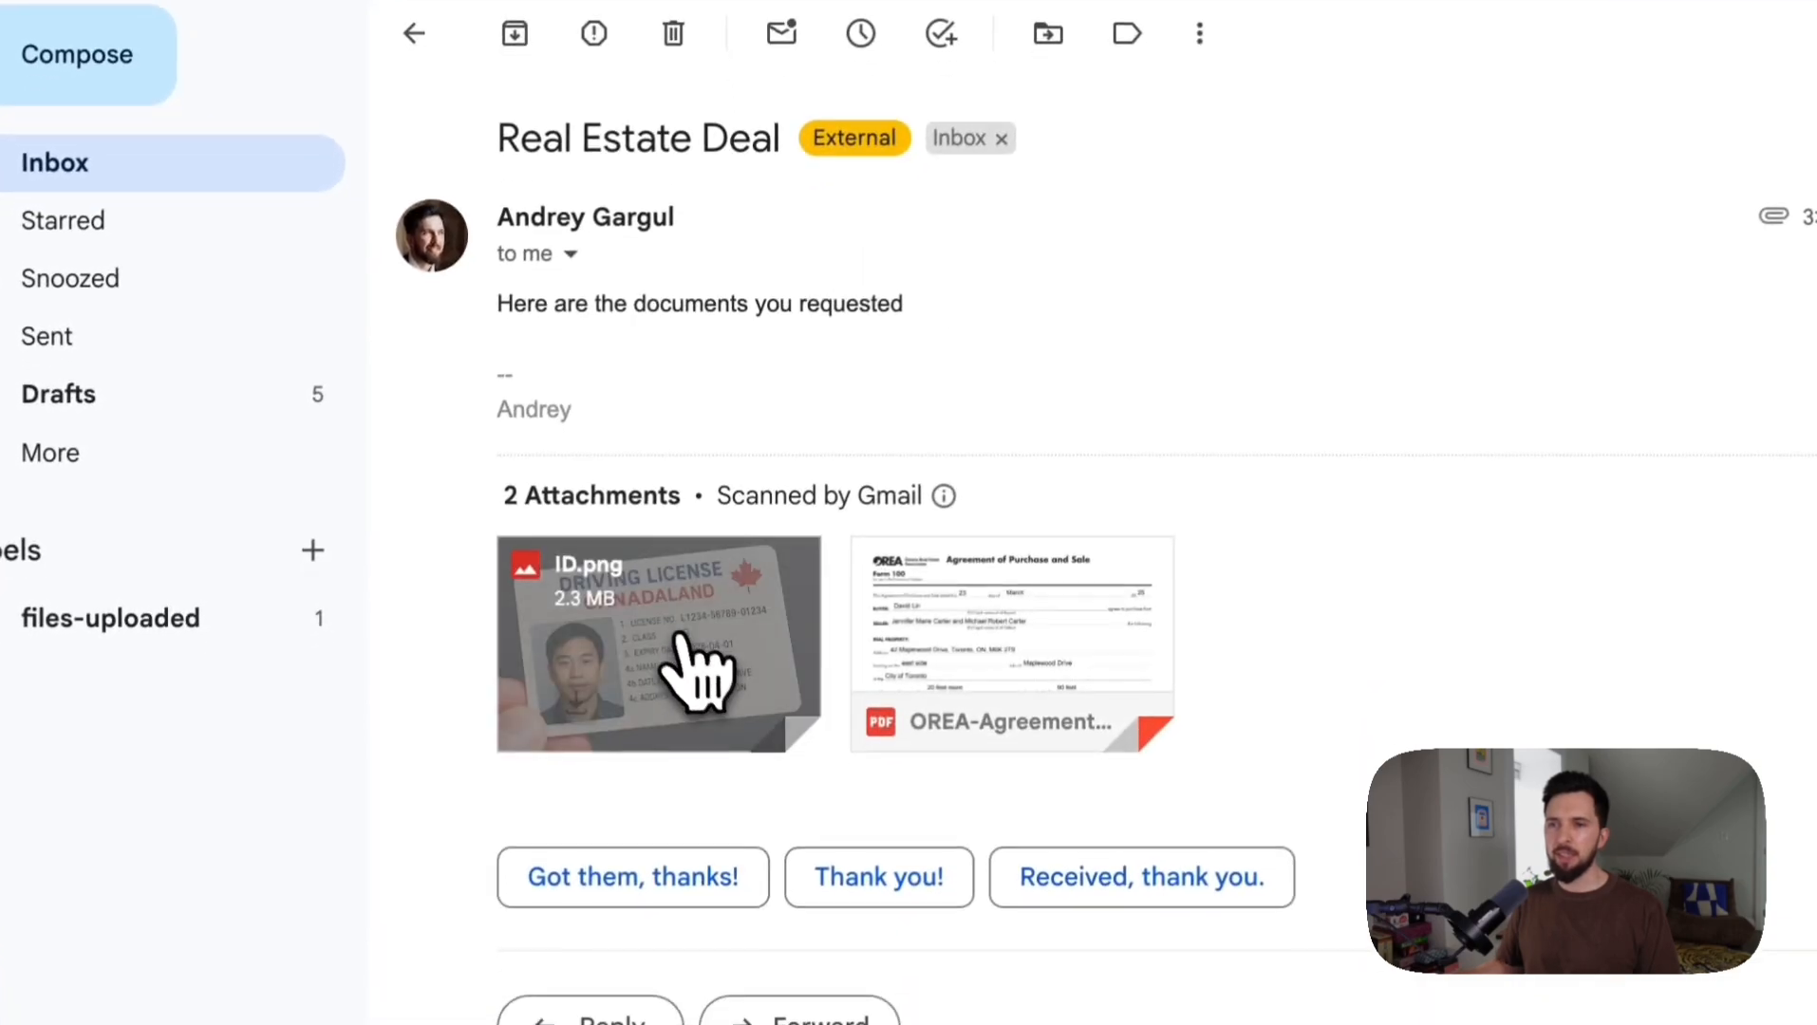
click(698, 669)
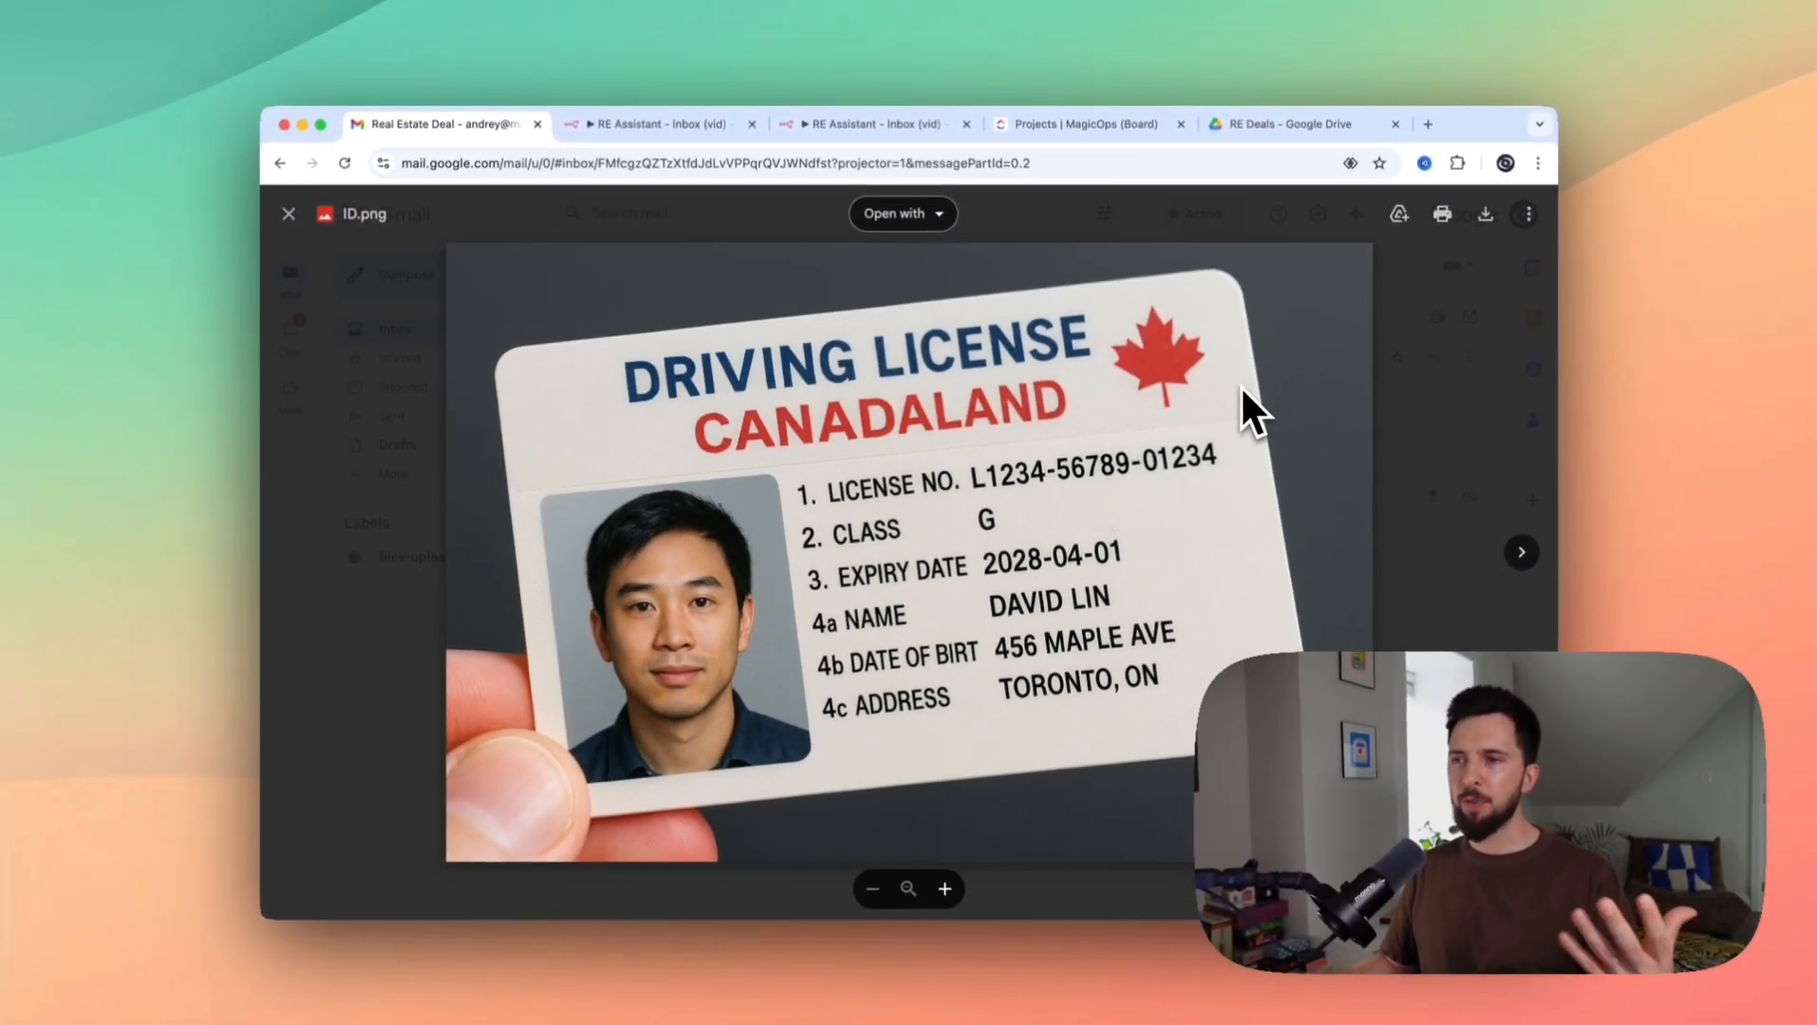
click(1444, 337)
click(892, 546)
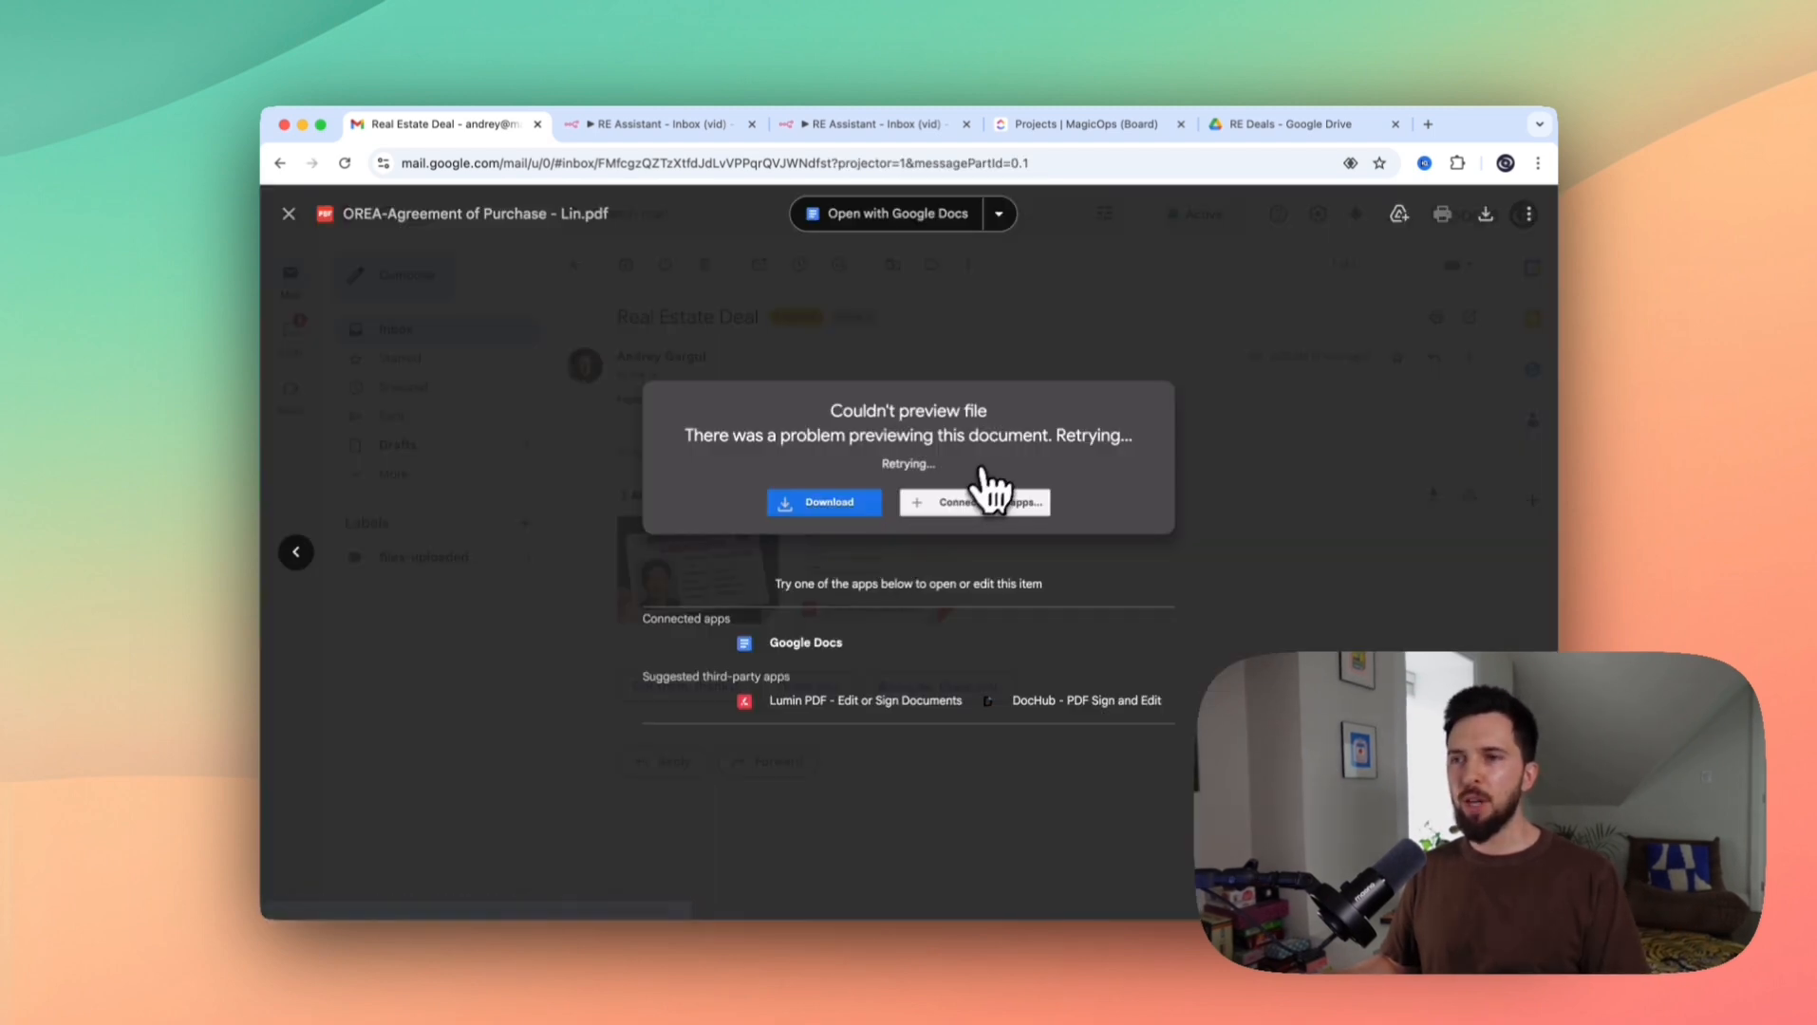
click(1111, 302)
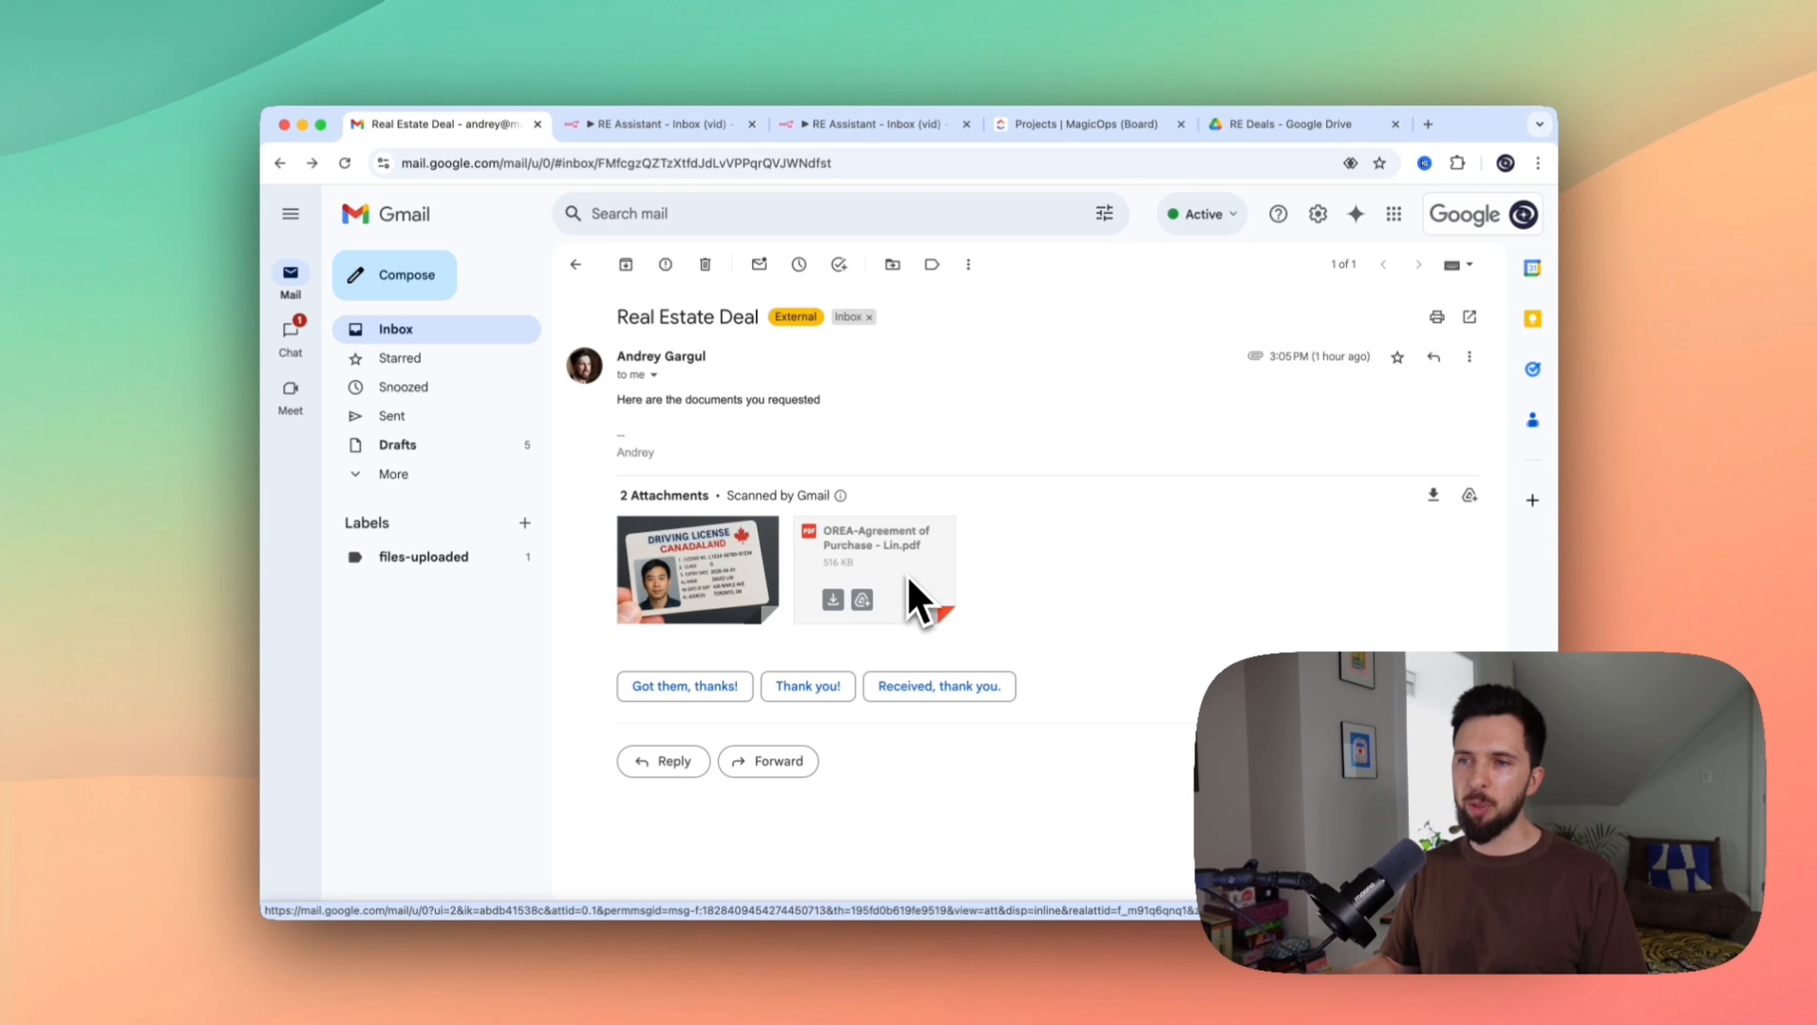
click(833, 544)
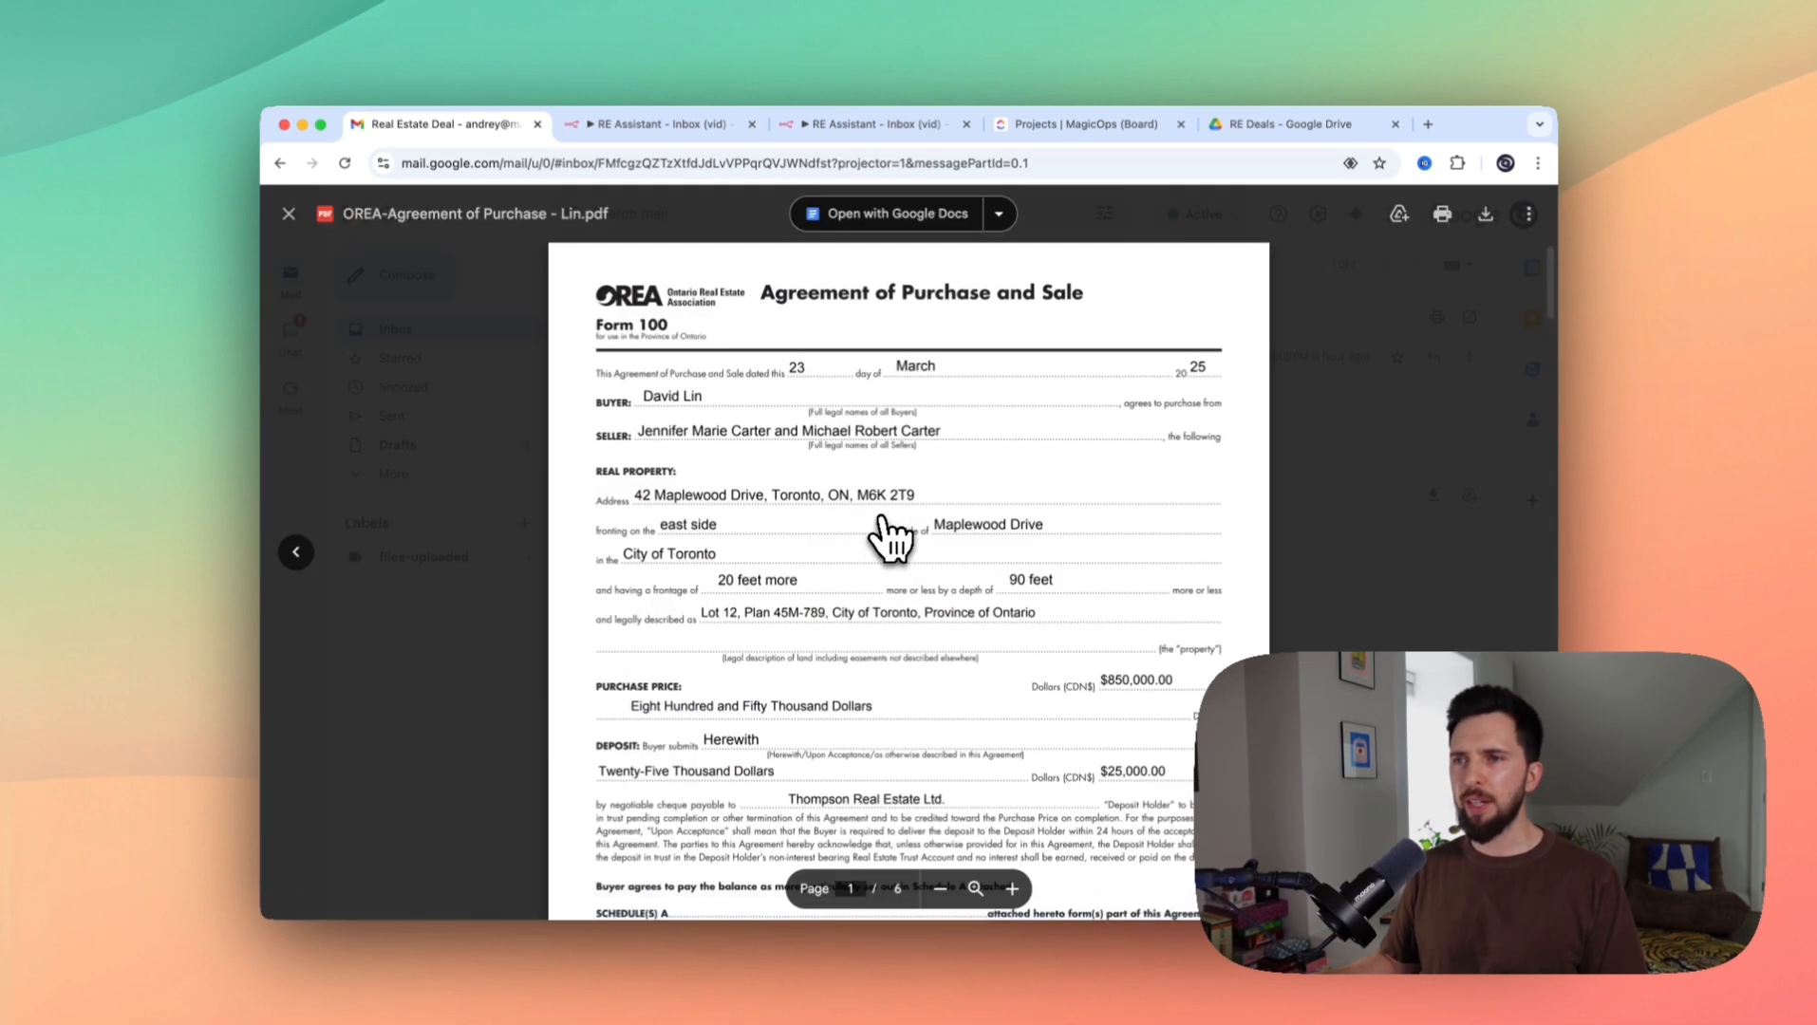
click(1370, 476)
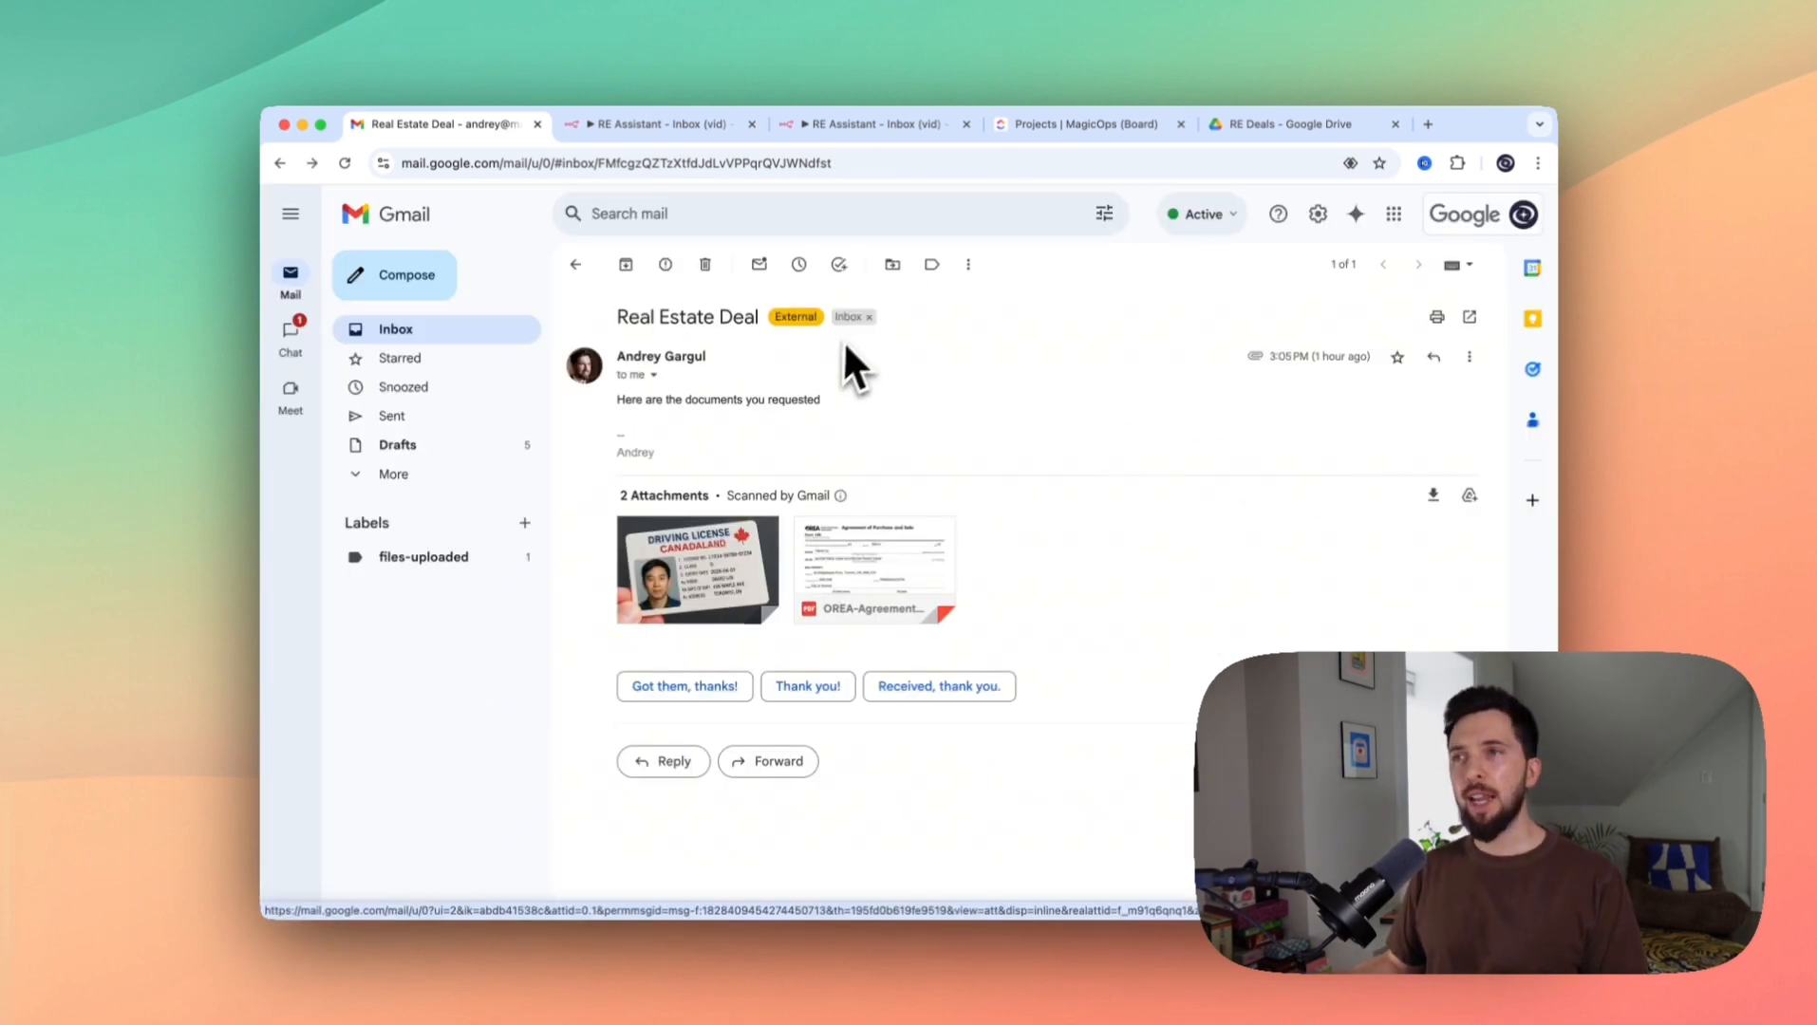
Switch to the ClickUp Projects board and move the townhouse and penthouse suite deals from Active Client to Offer Made
click(1059, 128)
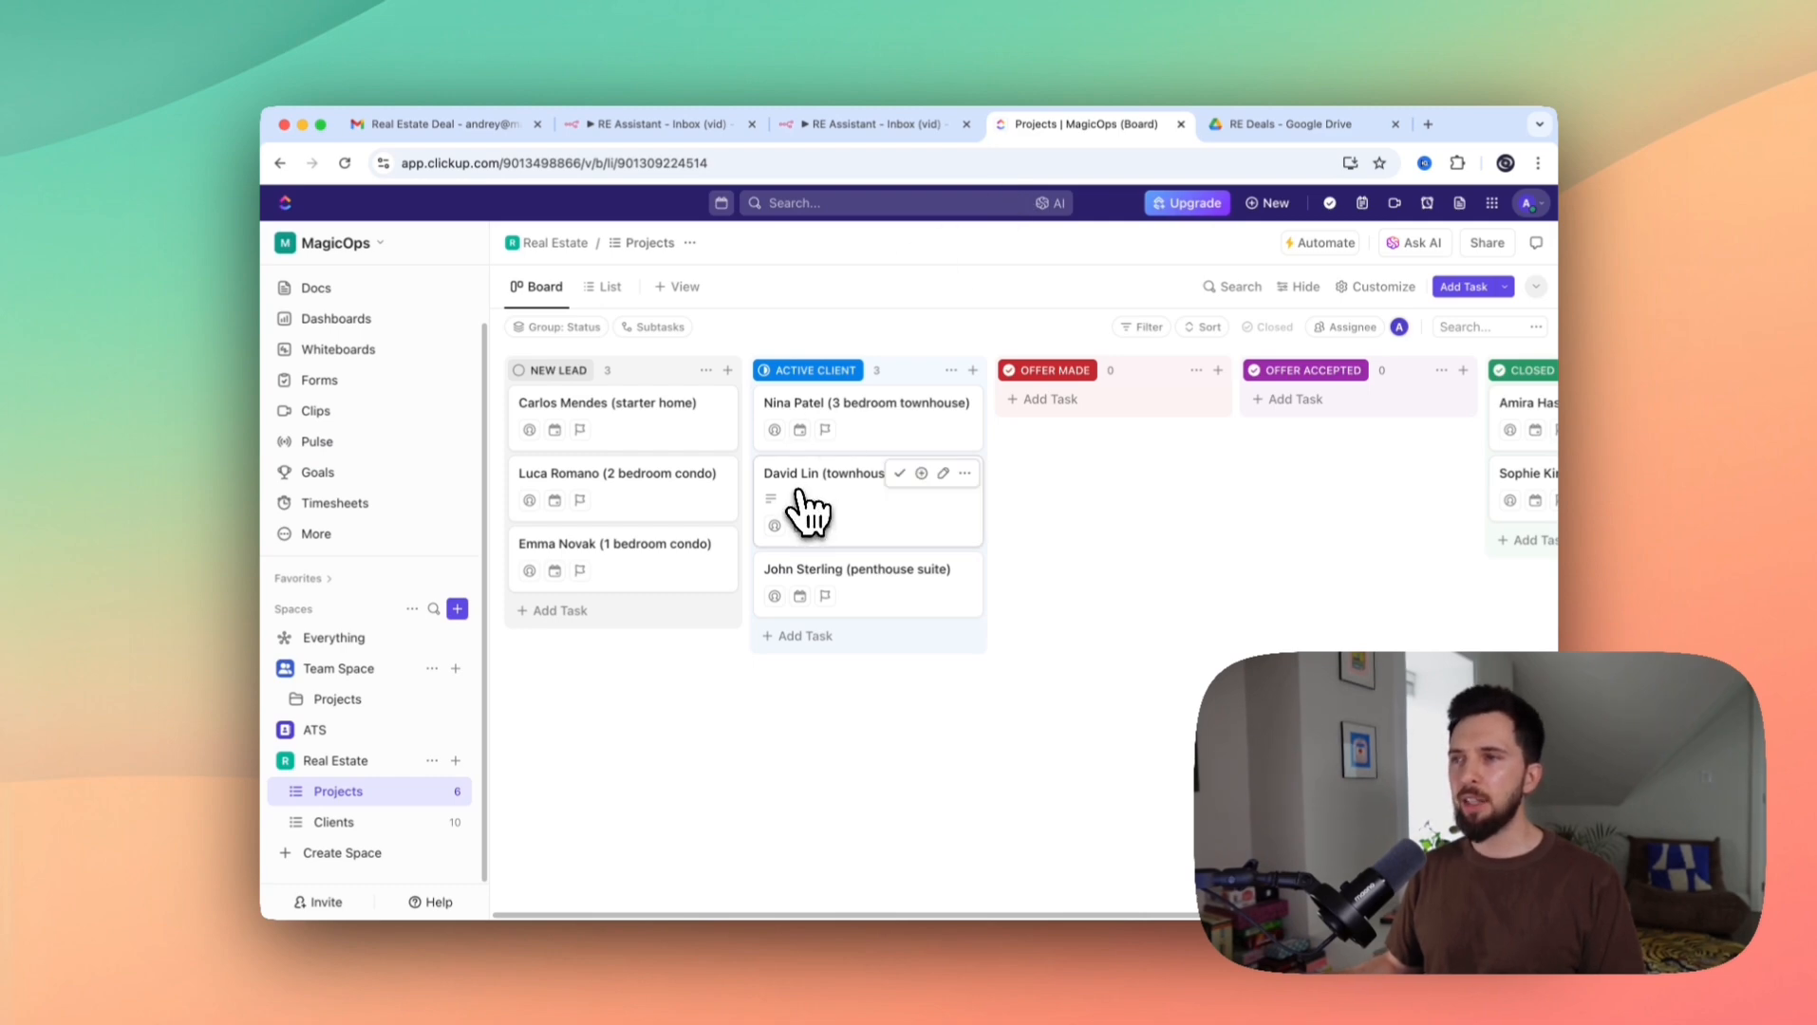
drag(807, 513, 1127, 438)
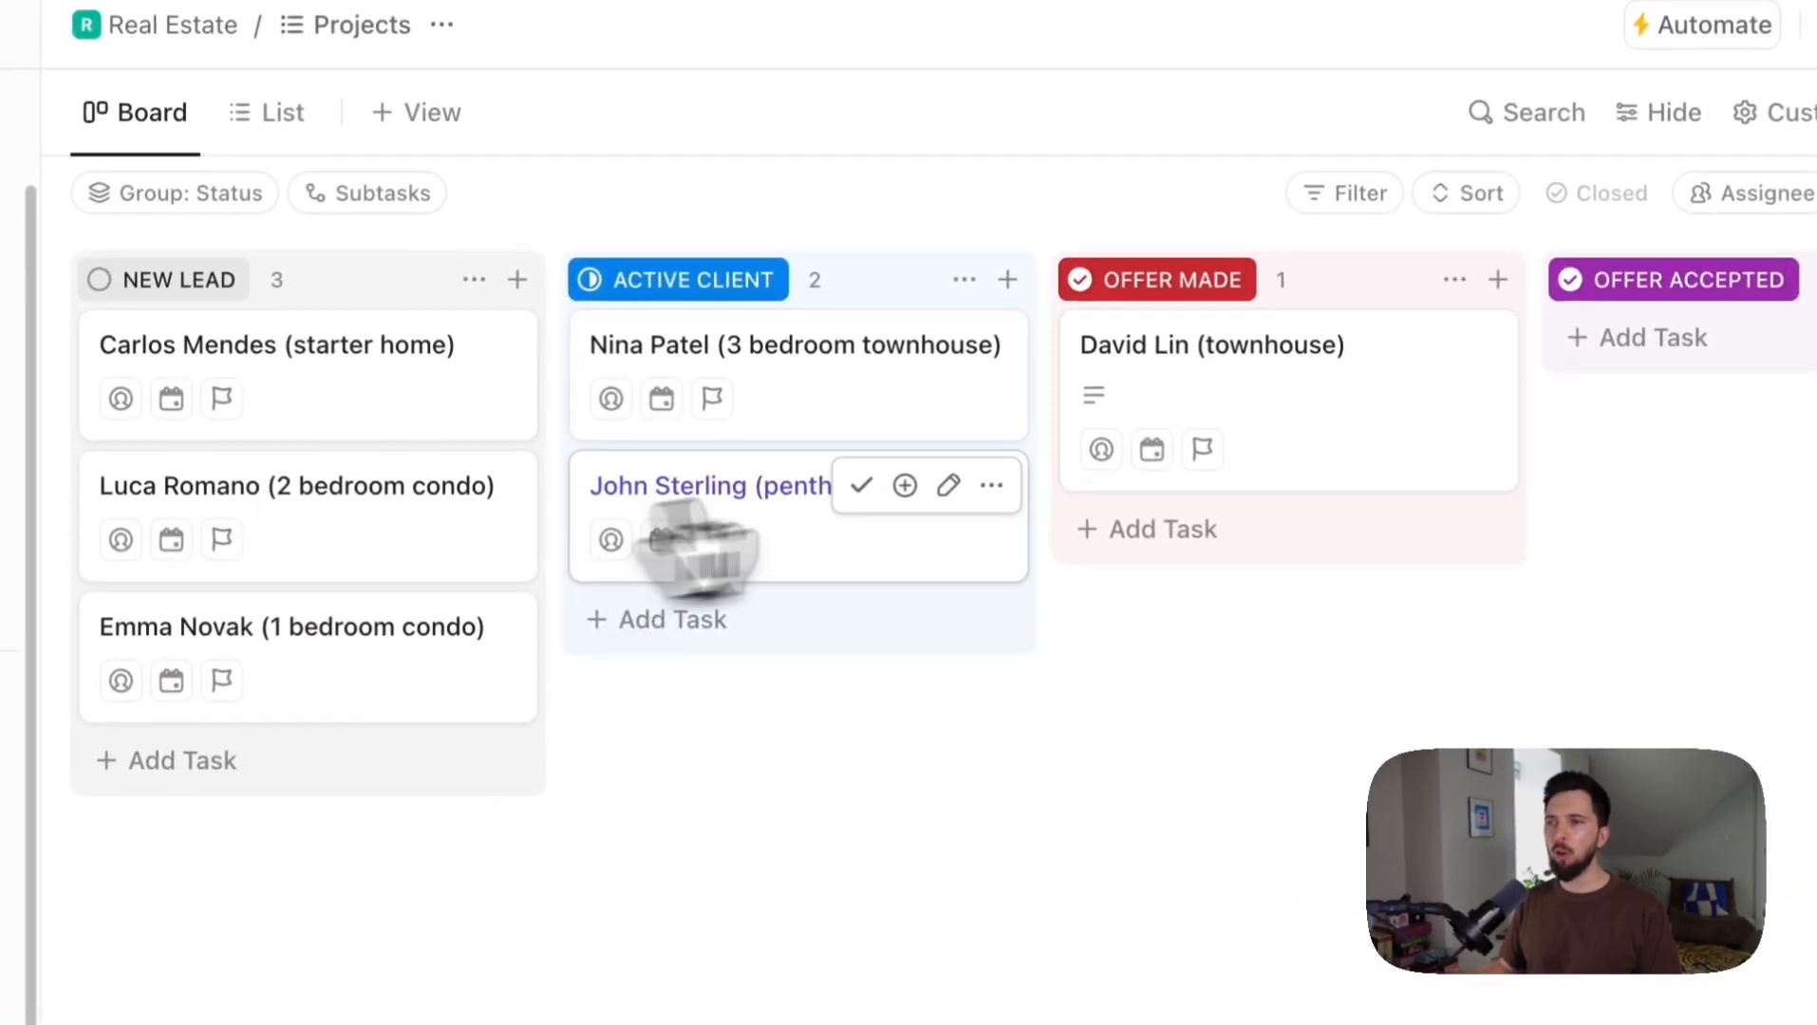
drag(698, 545, 1272, 546)
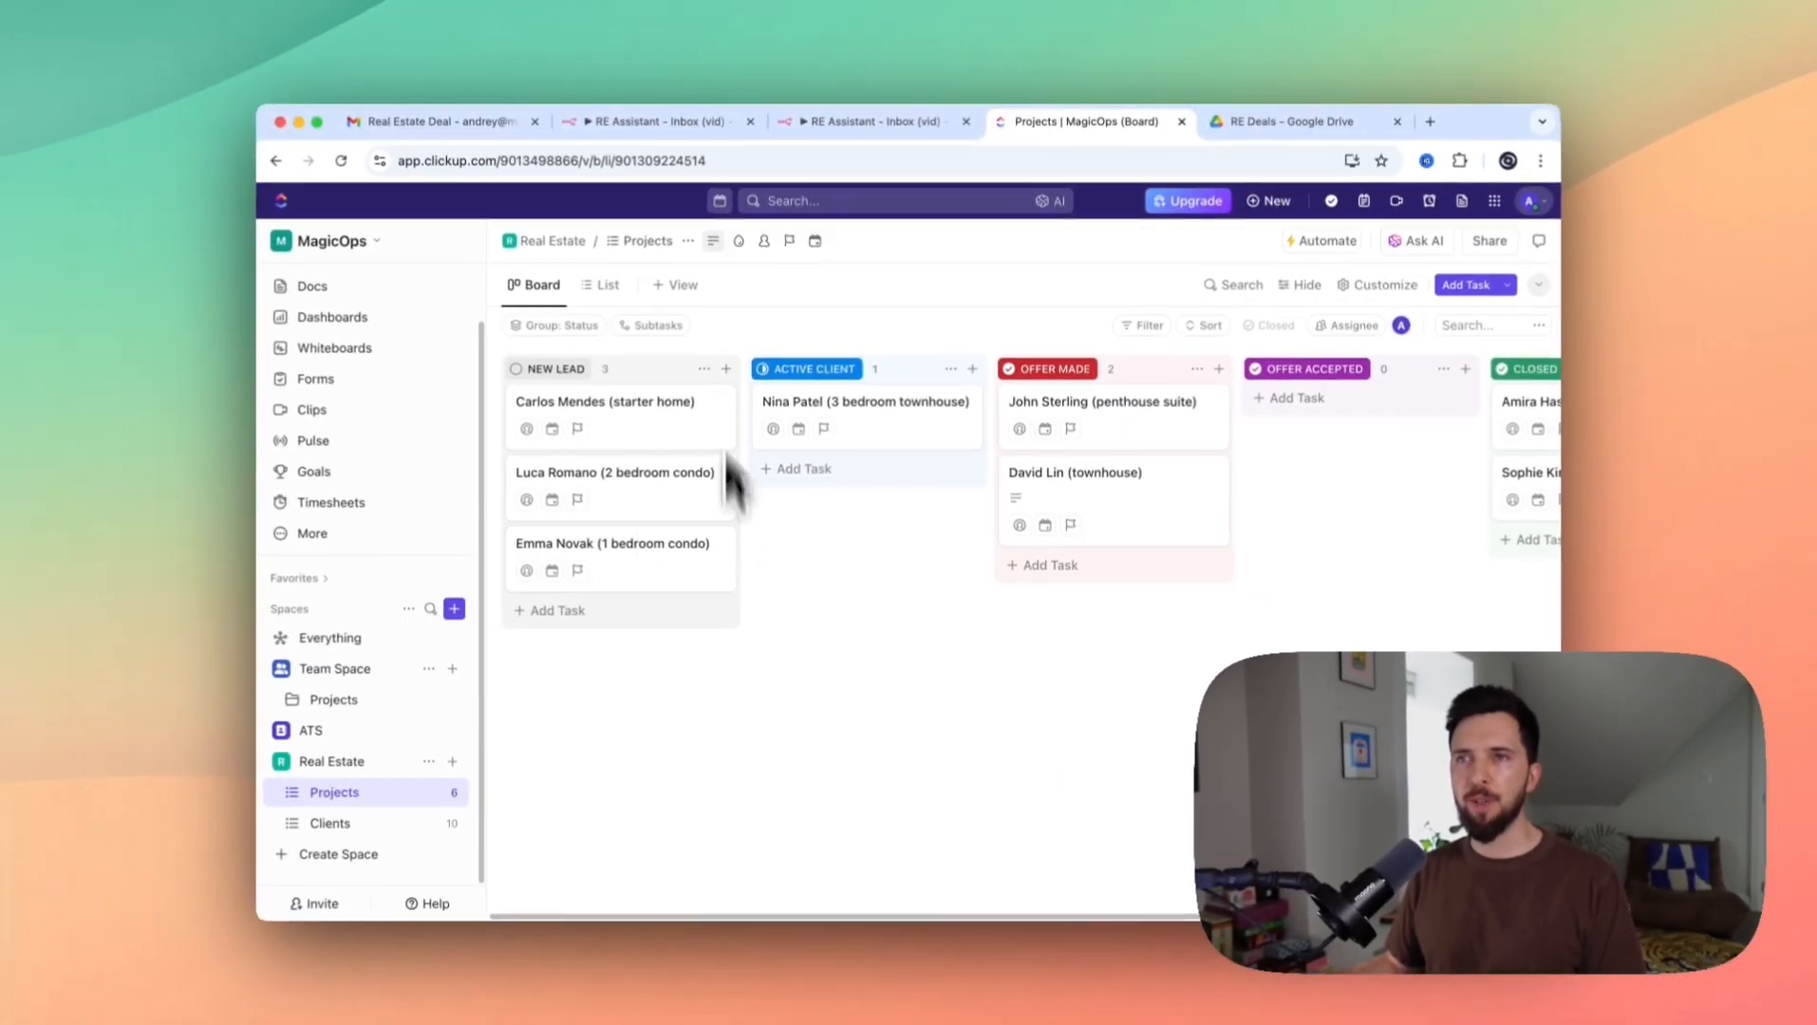
Switch to n8n and run a test of the RE Assistant - Inbox (vid) workflow
click(665, 123)
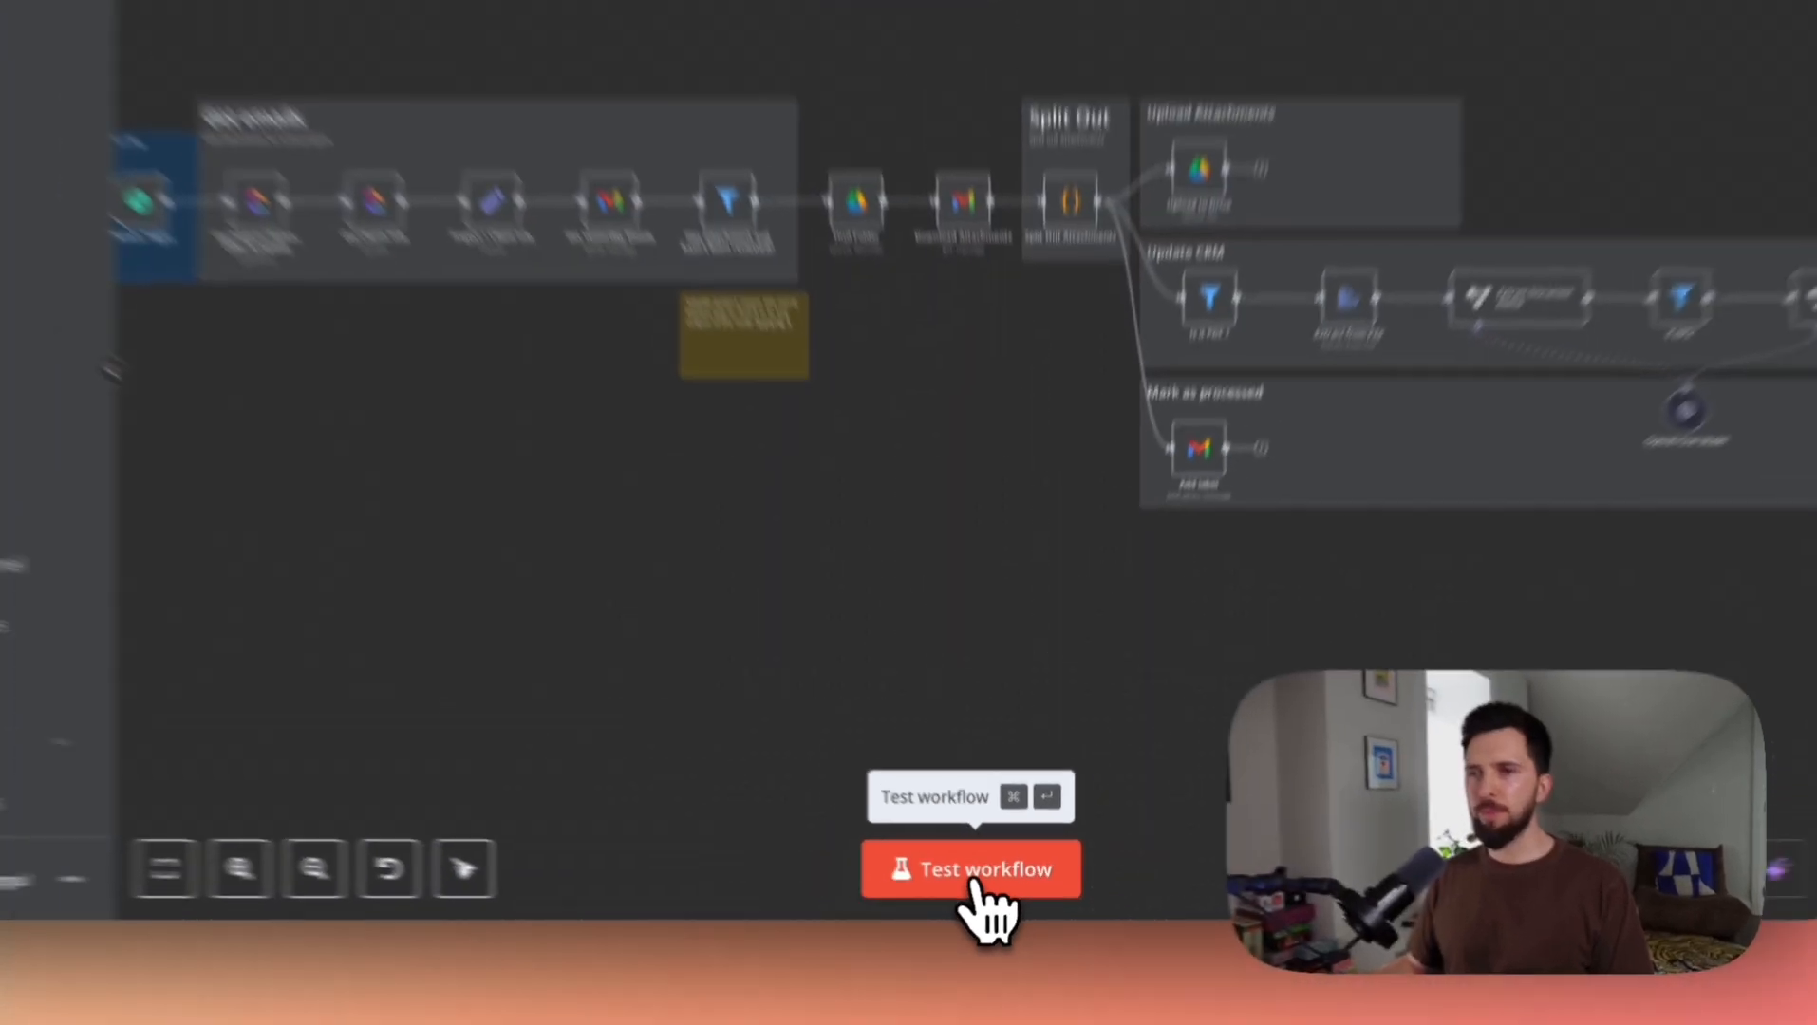
click(975, 883)
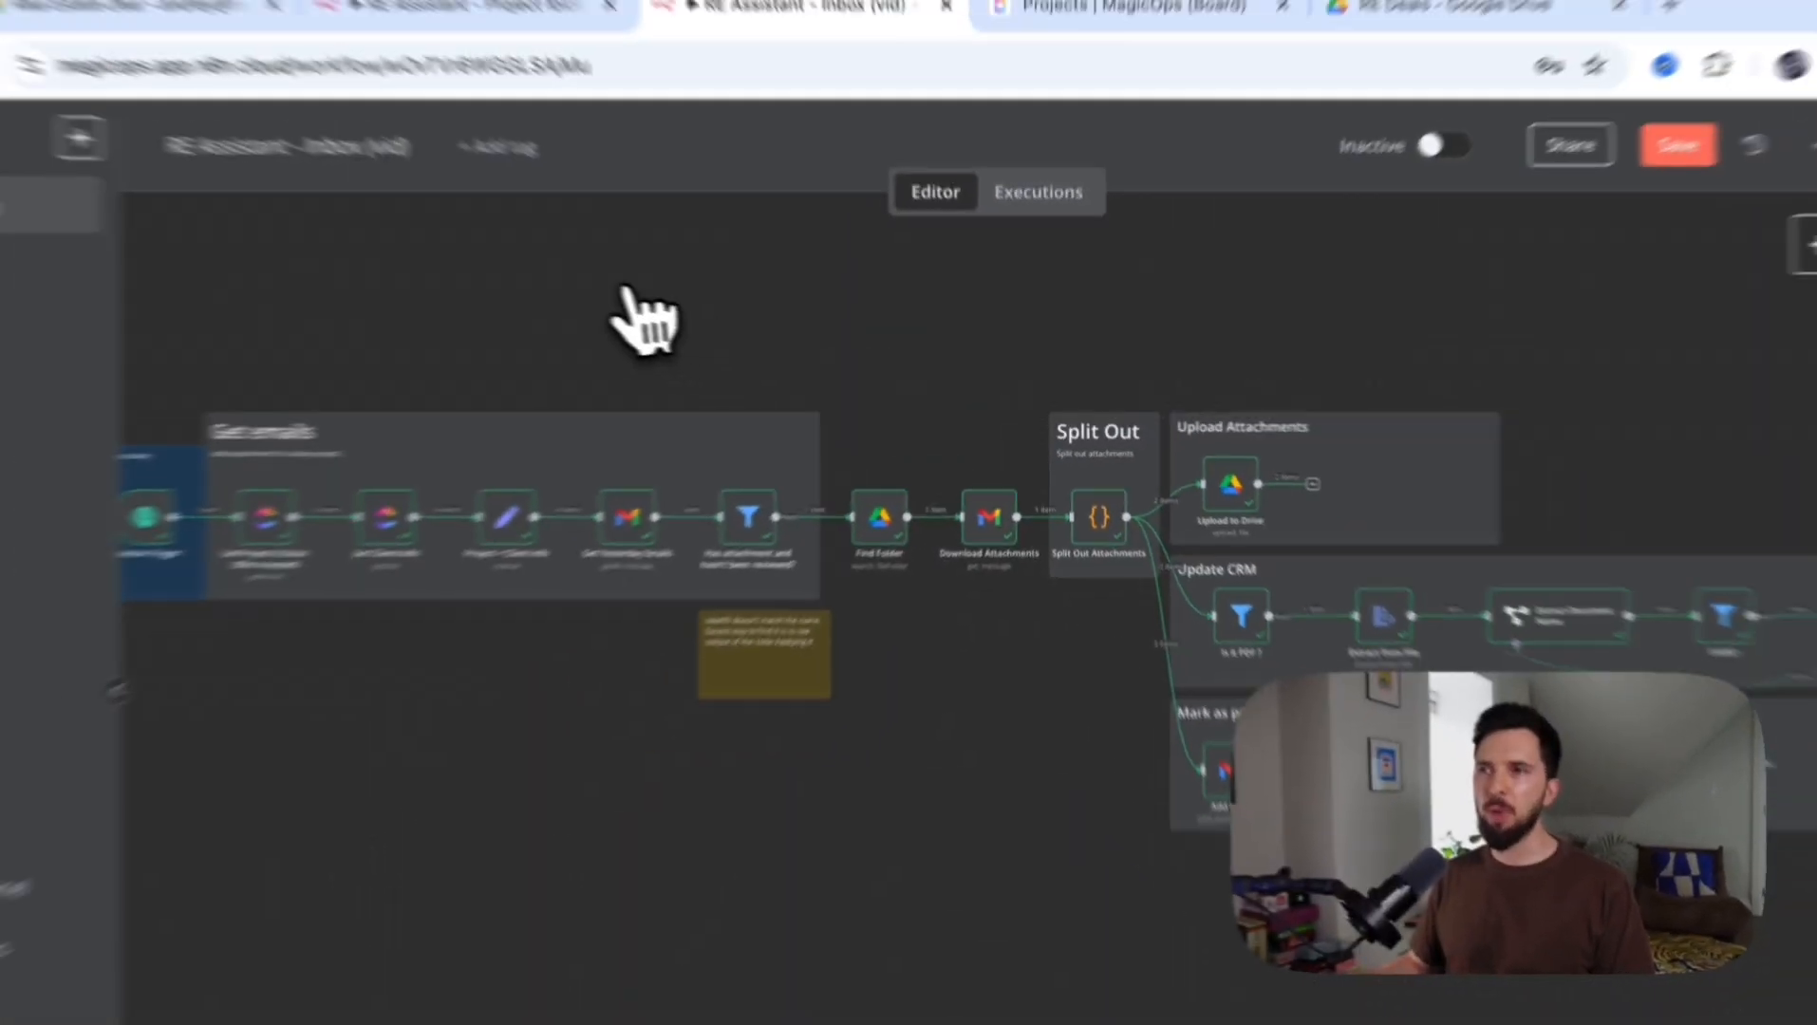
Switch to Google Drive and preview the ID image and OREA agreement PDF in the townhouse client's folder under RE Deals
click(1466, 18)
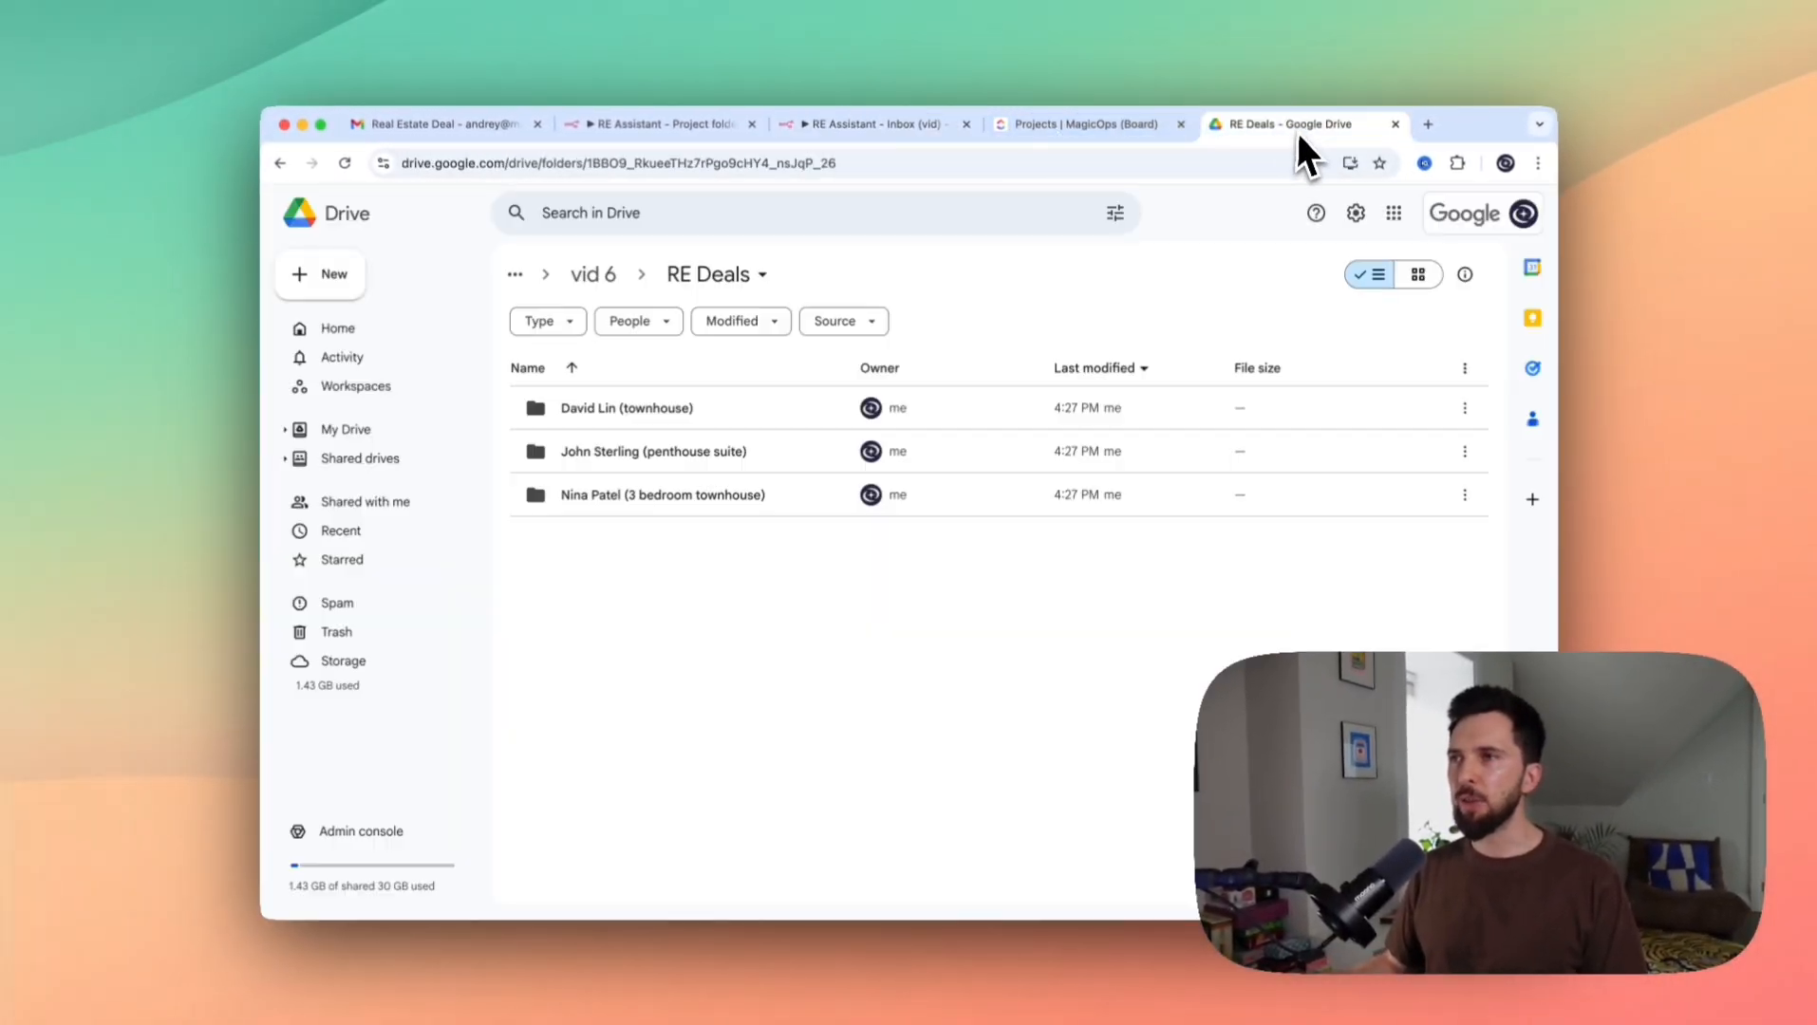
double_click(730, 408)
double_click(707, 410)
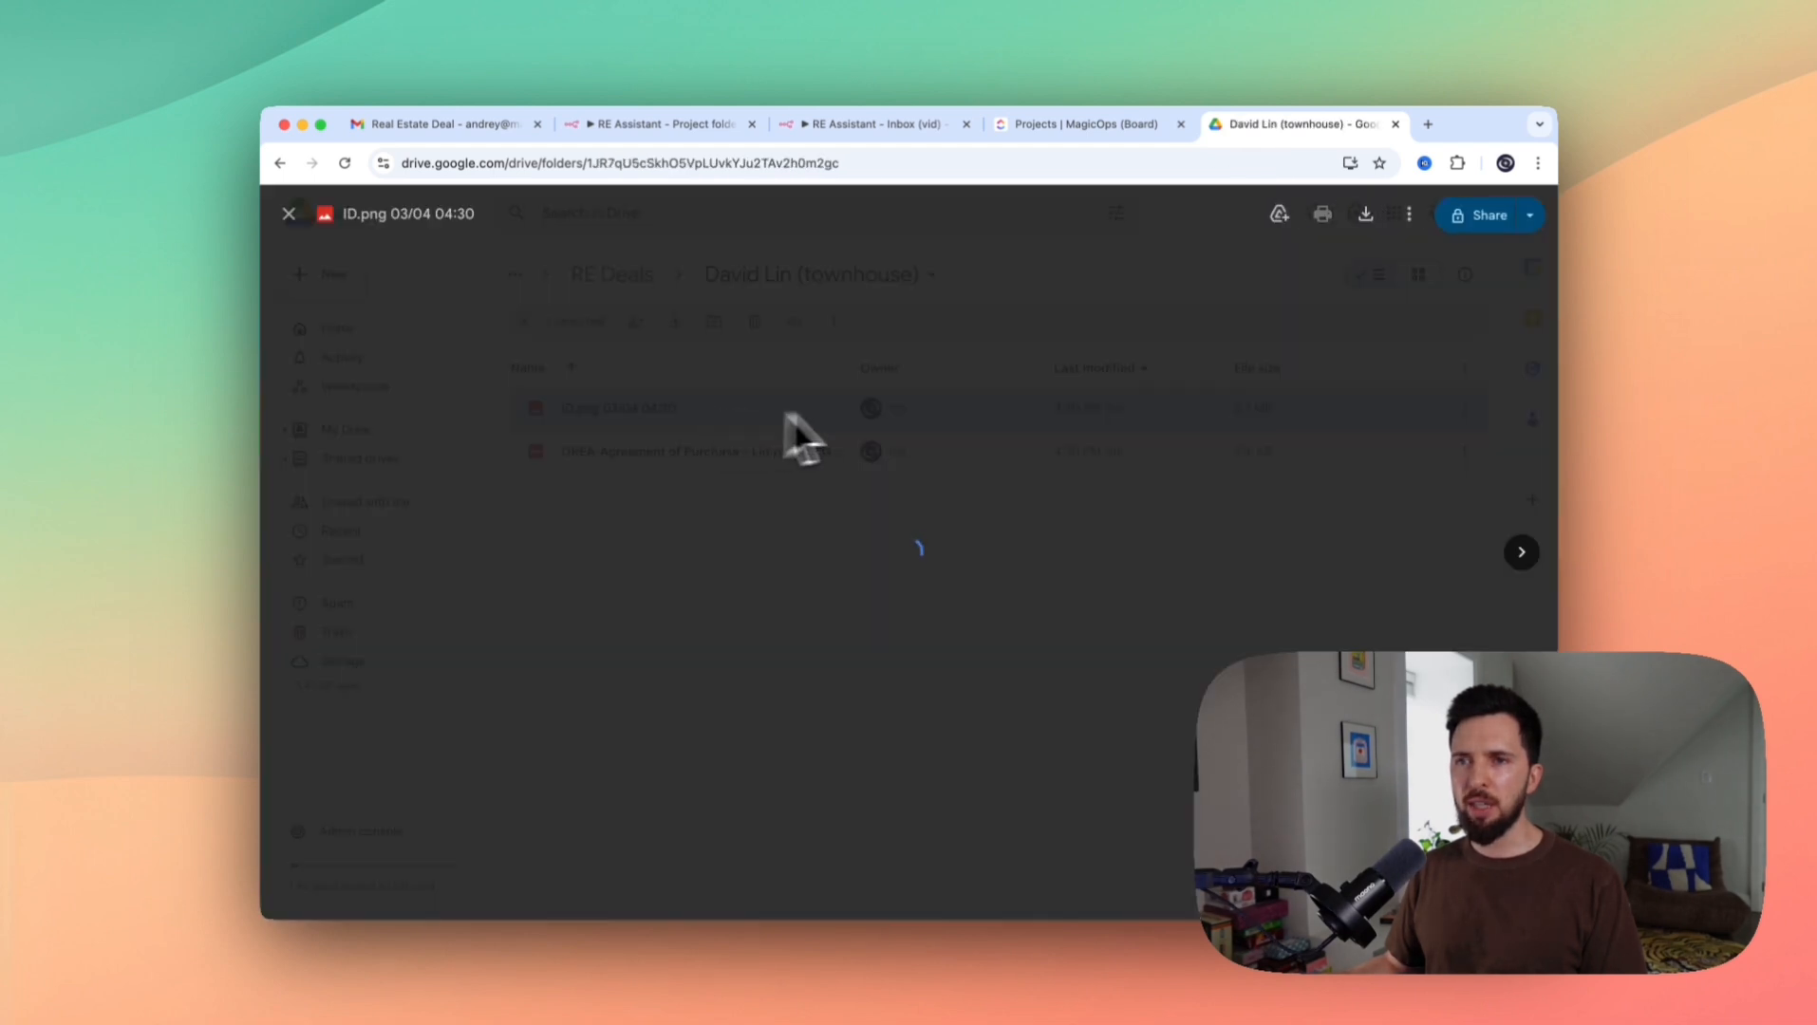
click(1461, 389)
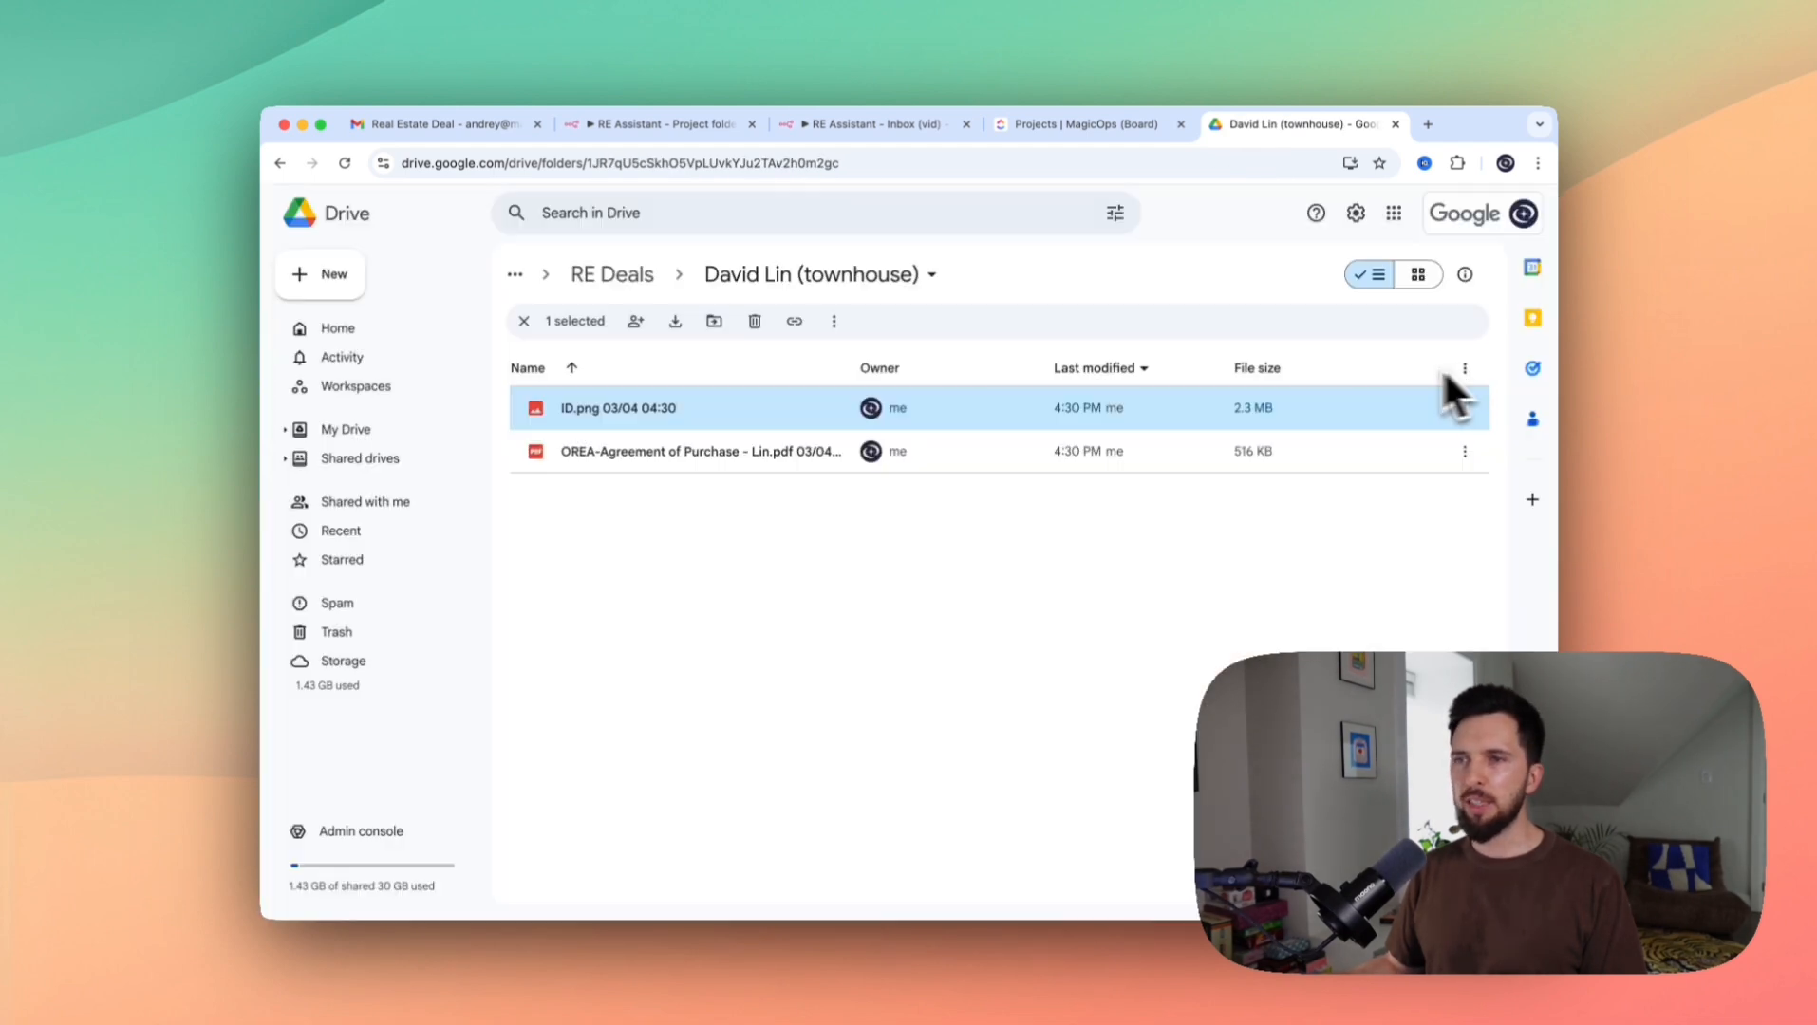
click(679, 465)
double_click(675, 452)
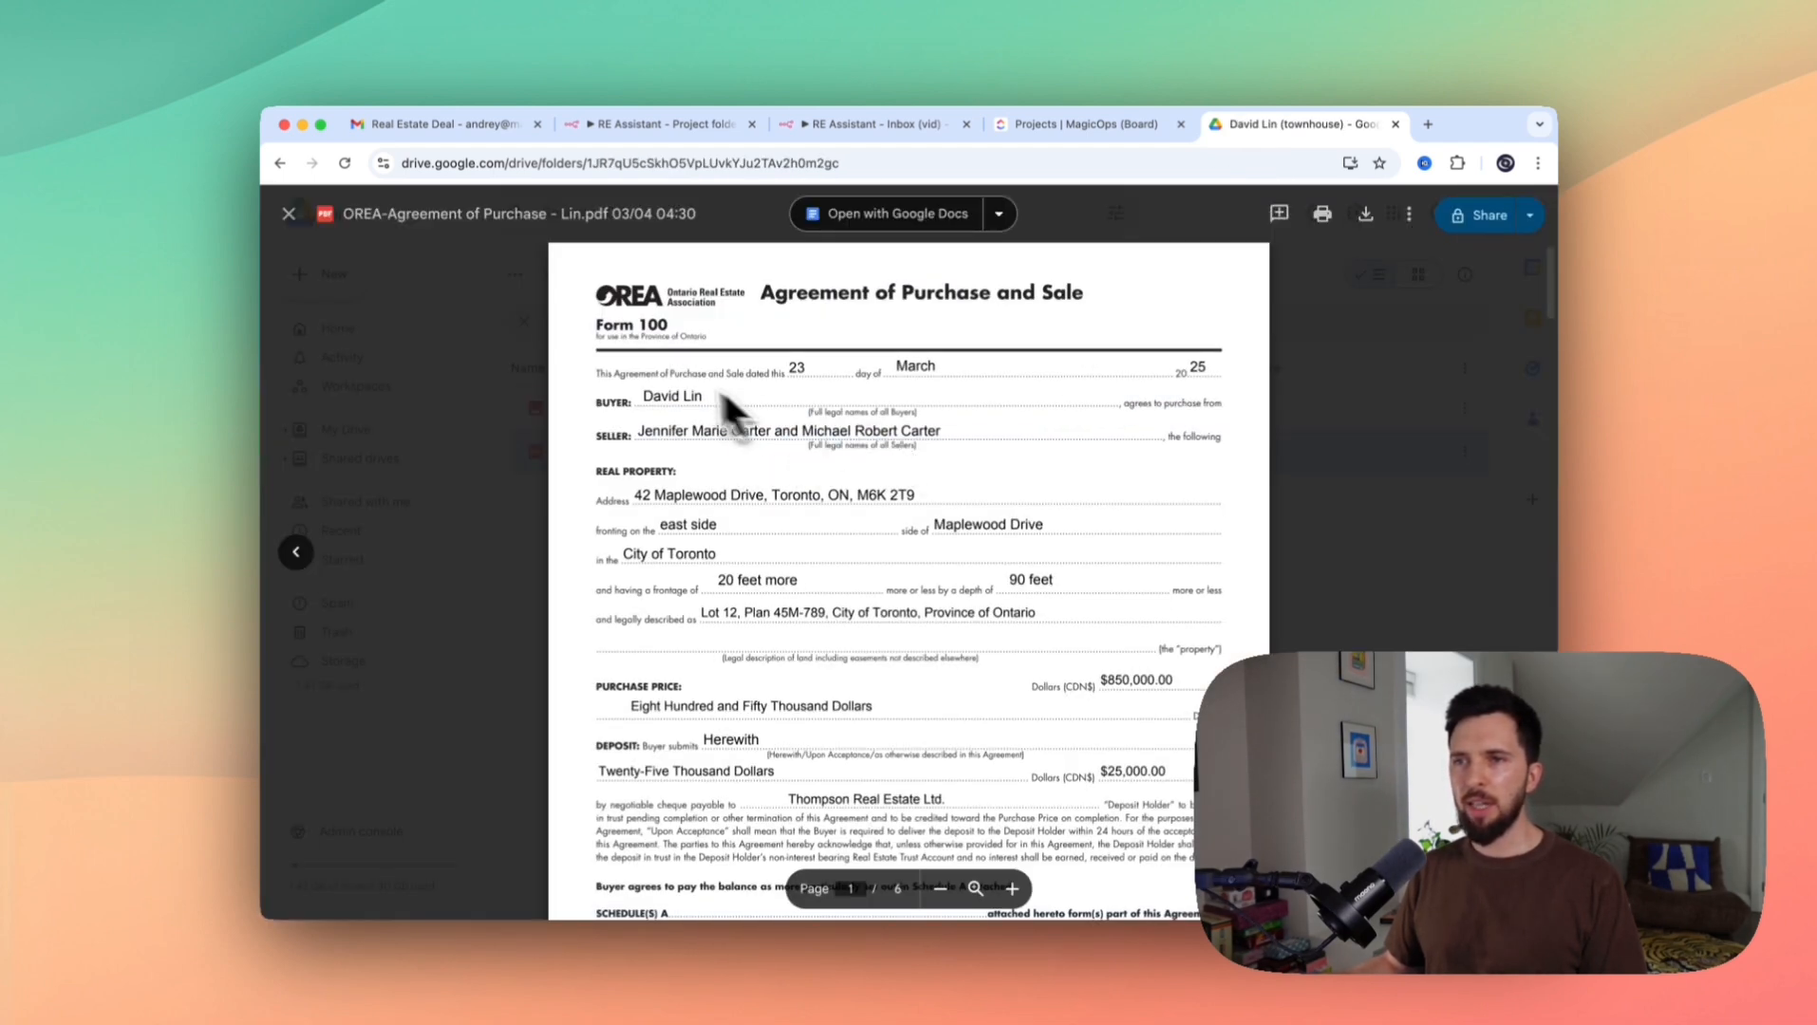
click(1349, 449)
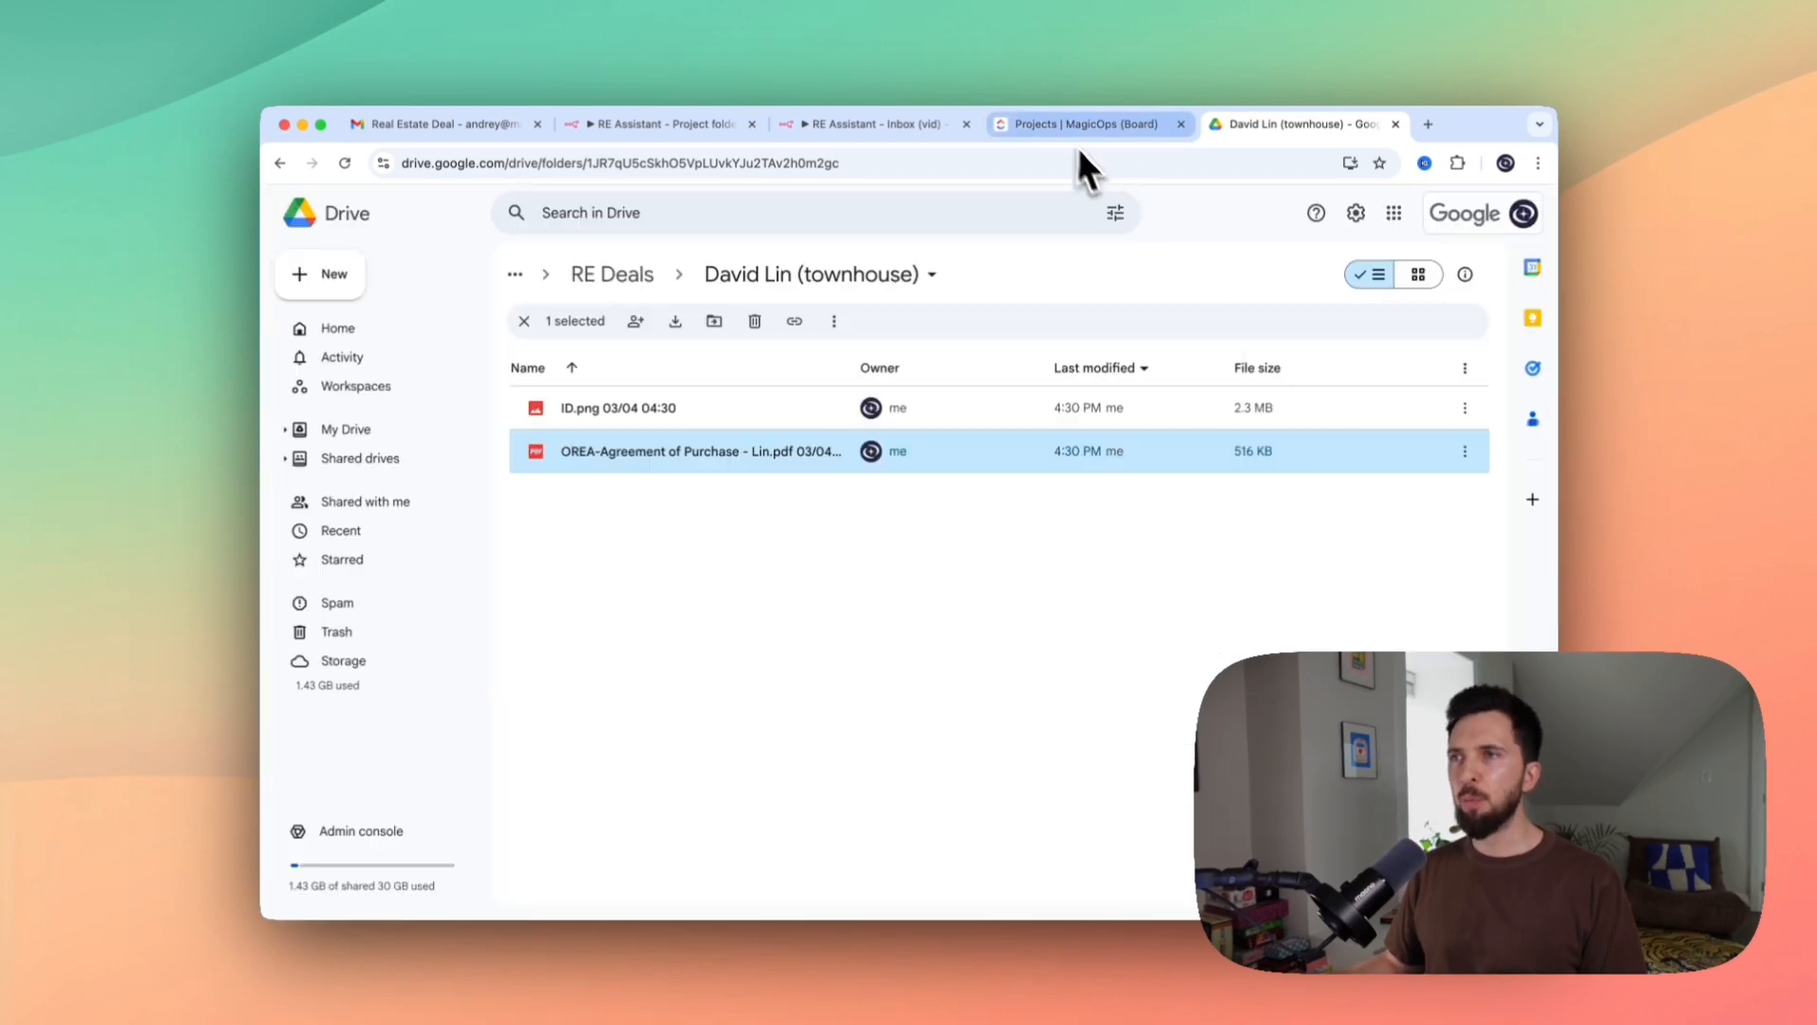
Open the townhouse task in ClickUp's Offer Made column and review the signing date, closing date, seller and property address in its description
click(1063, 127)
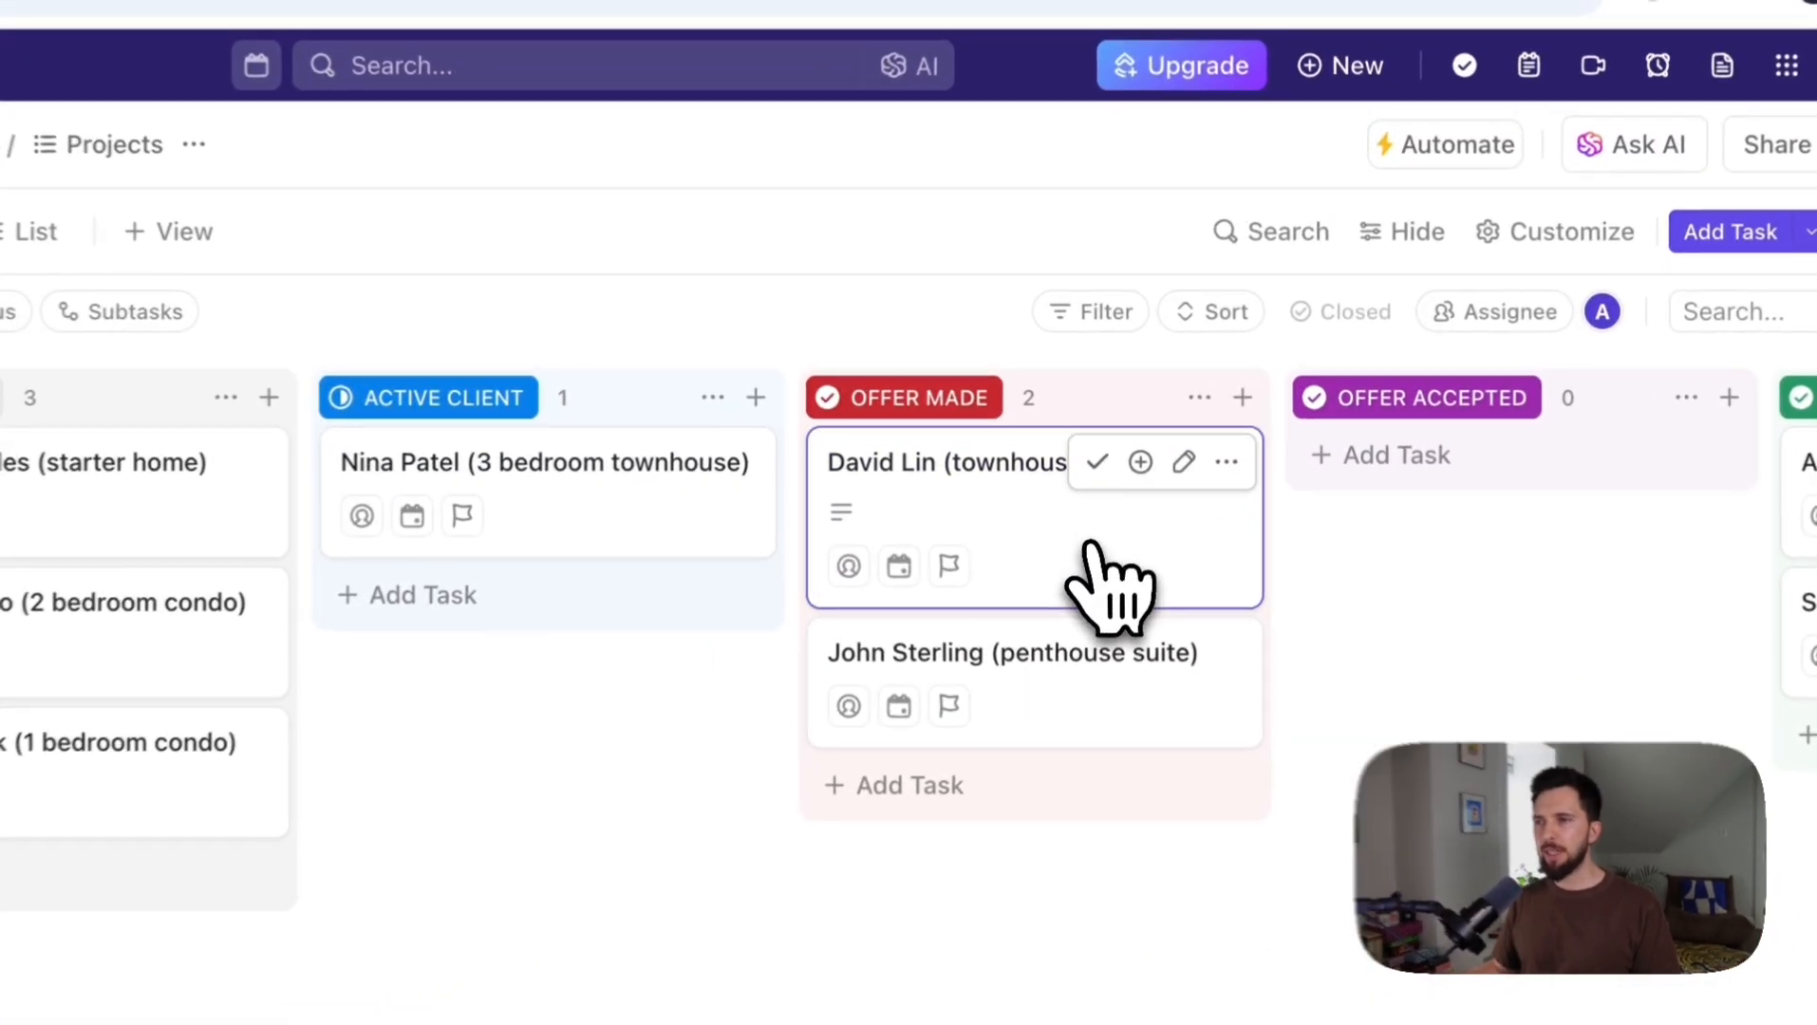
click(1096, 417)
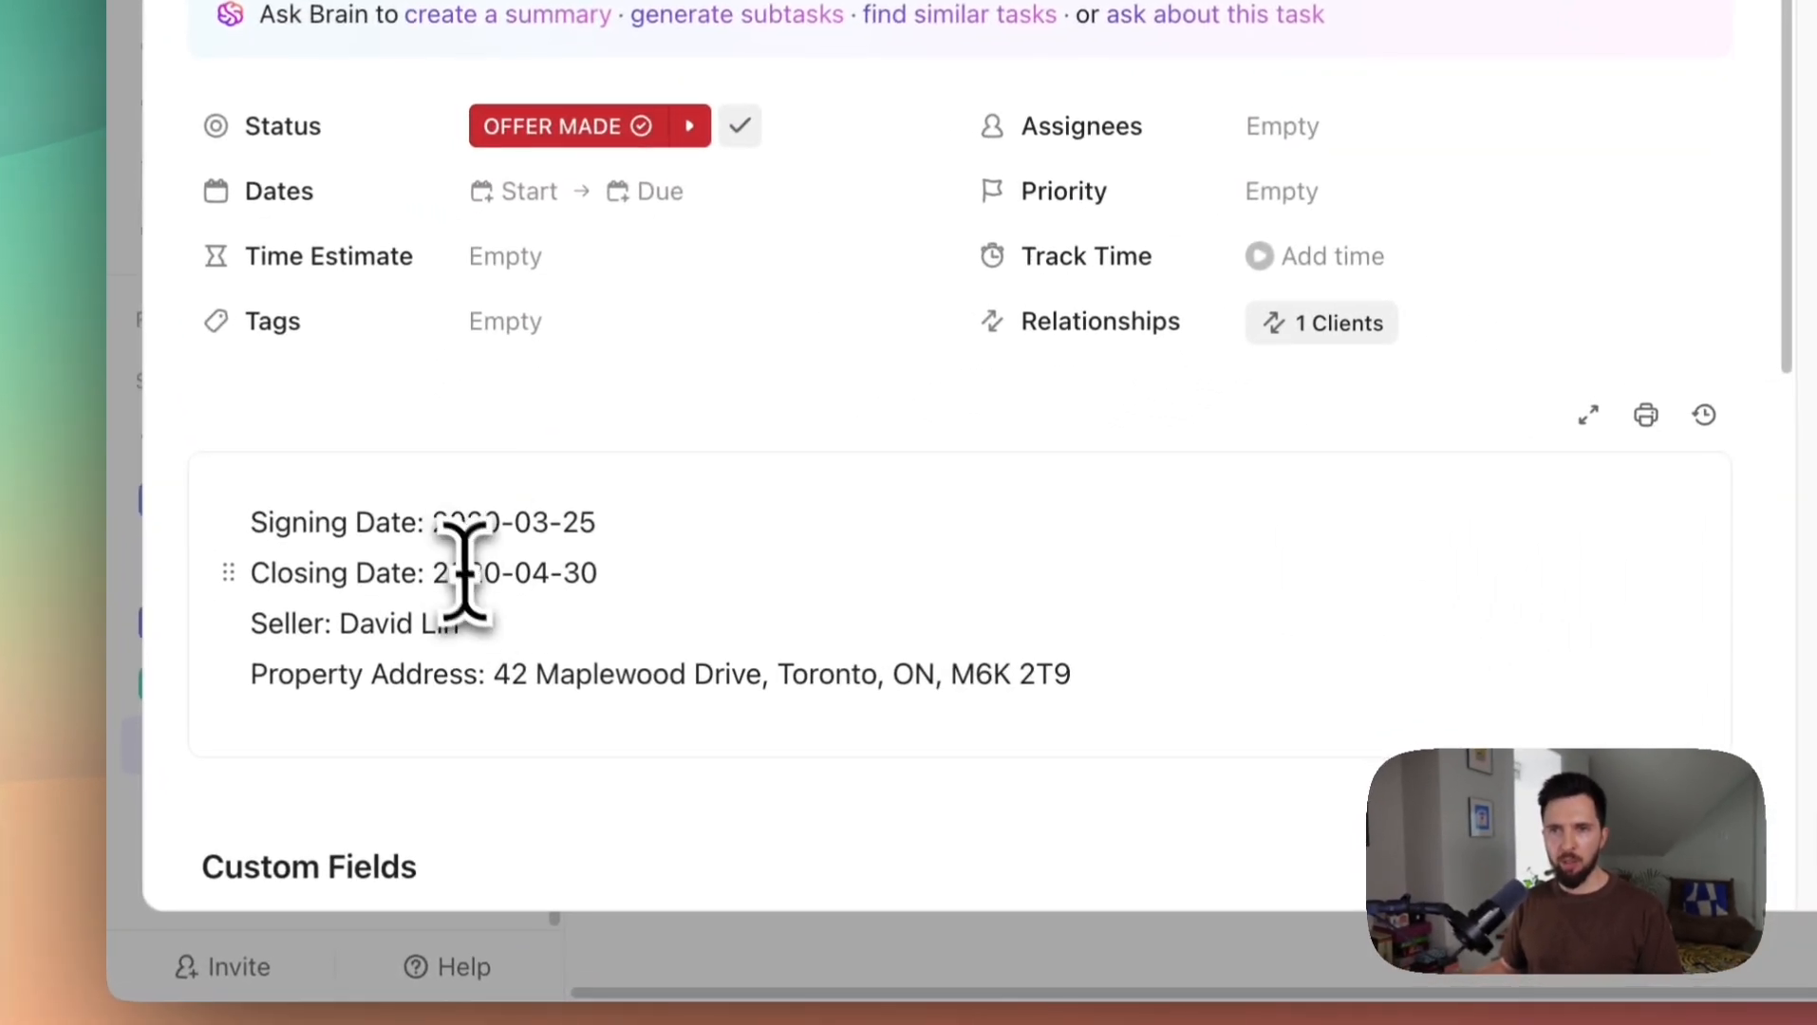
drag(269, 522, 548, 524)
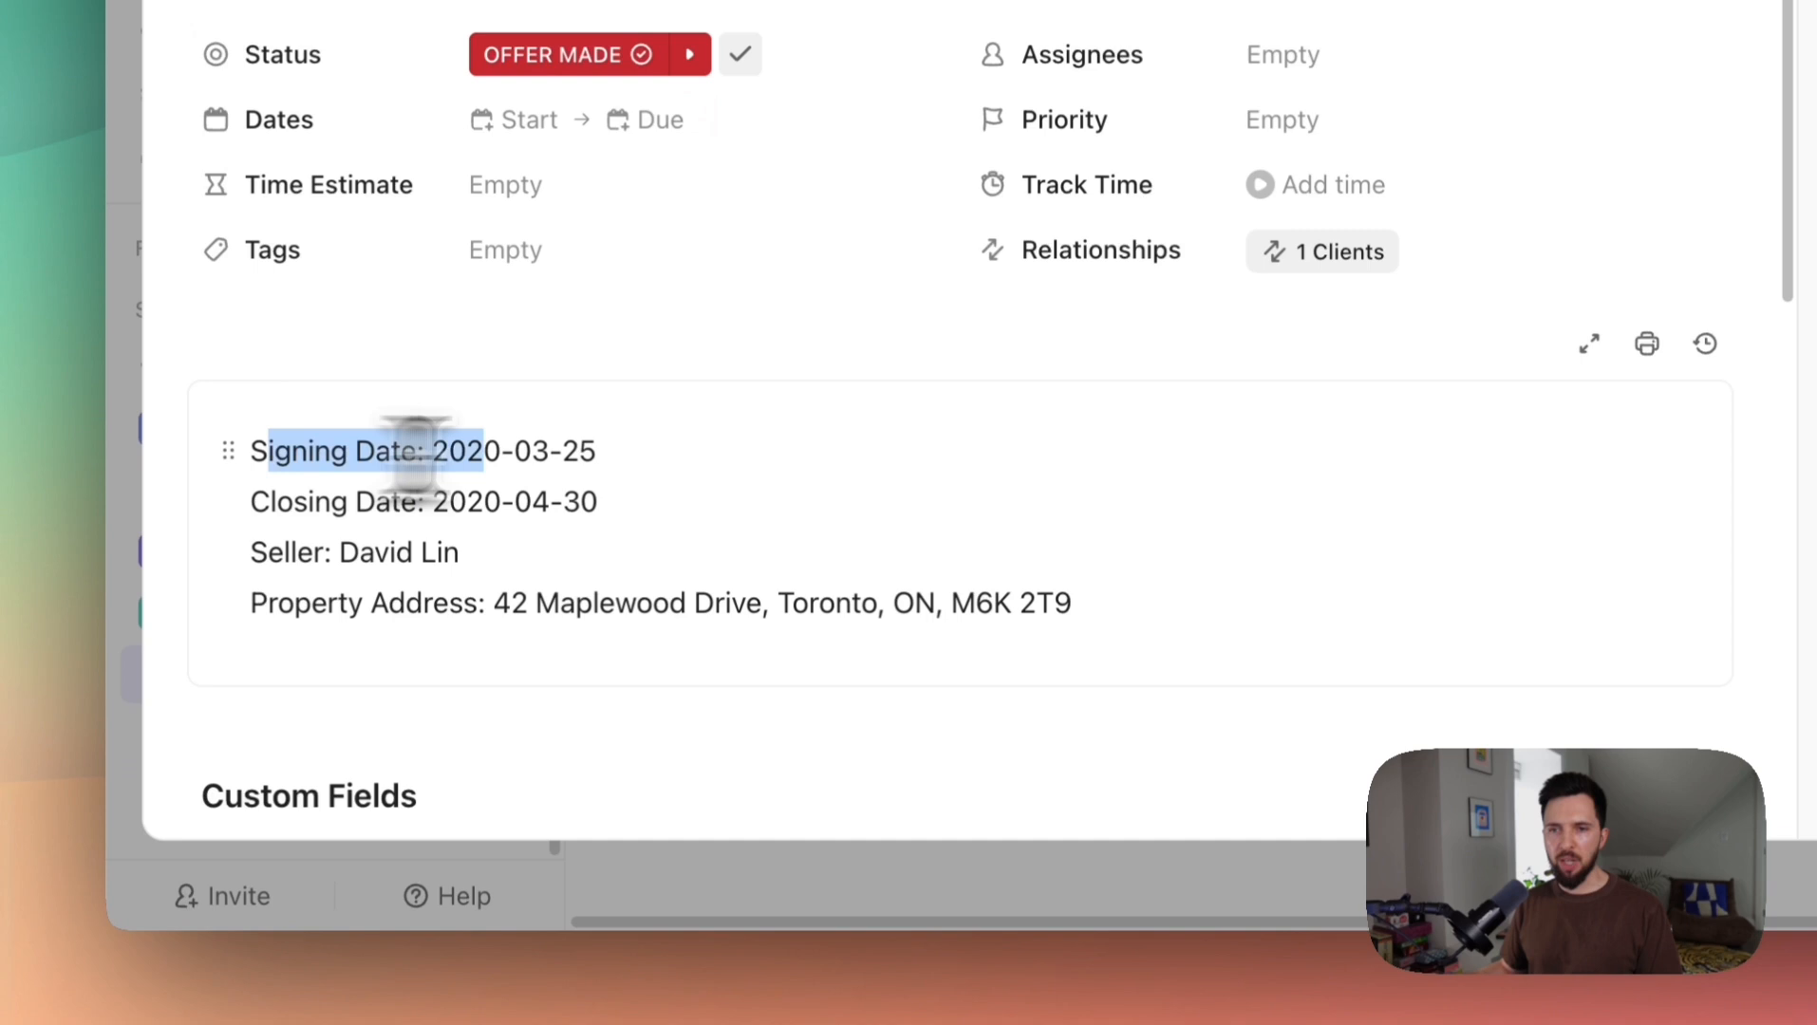
drag(628, 437, 406, 426)
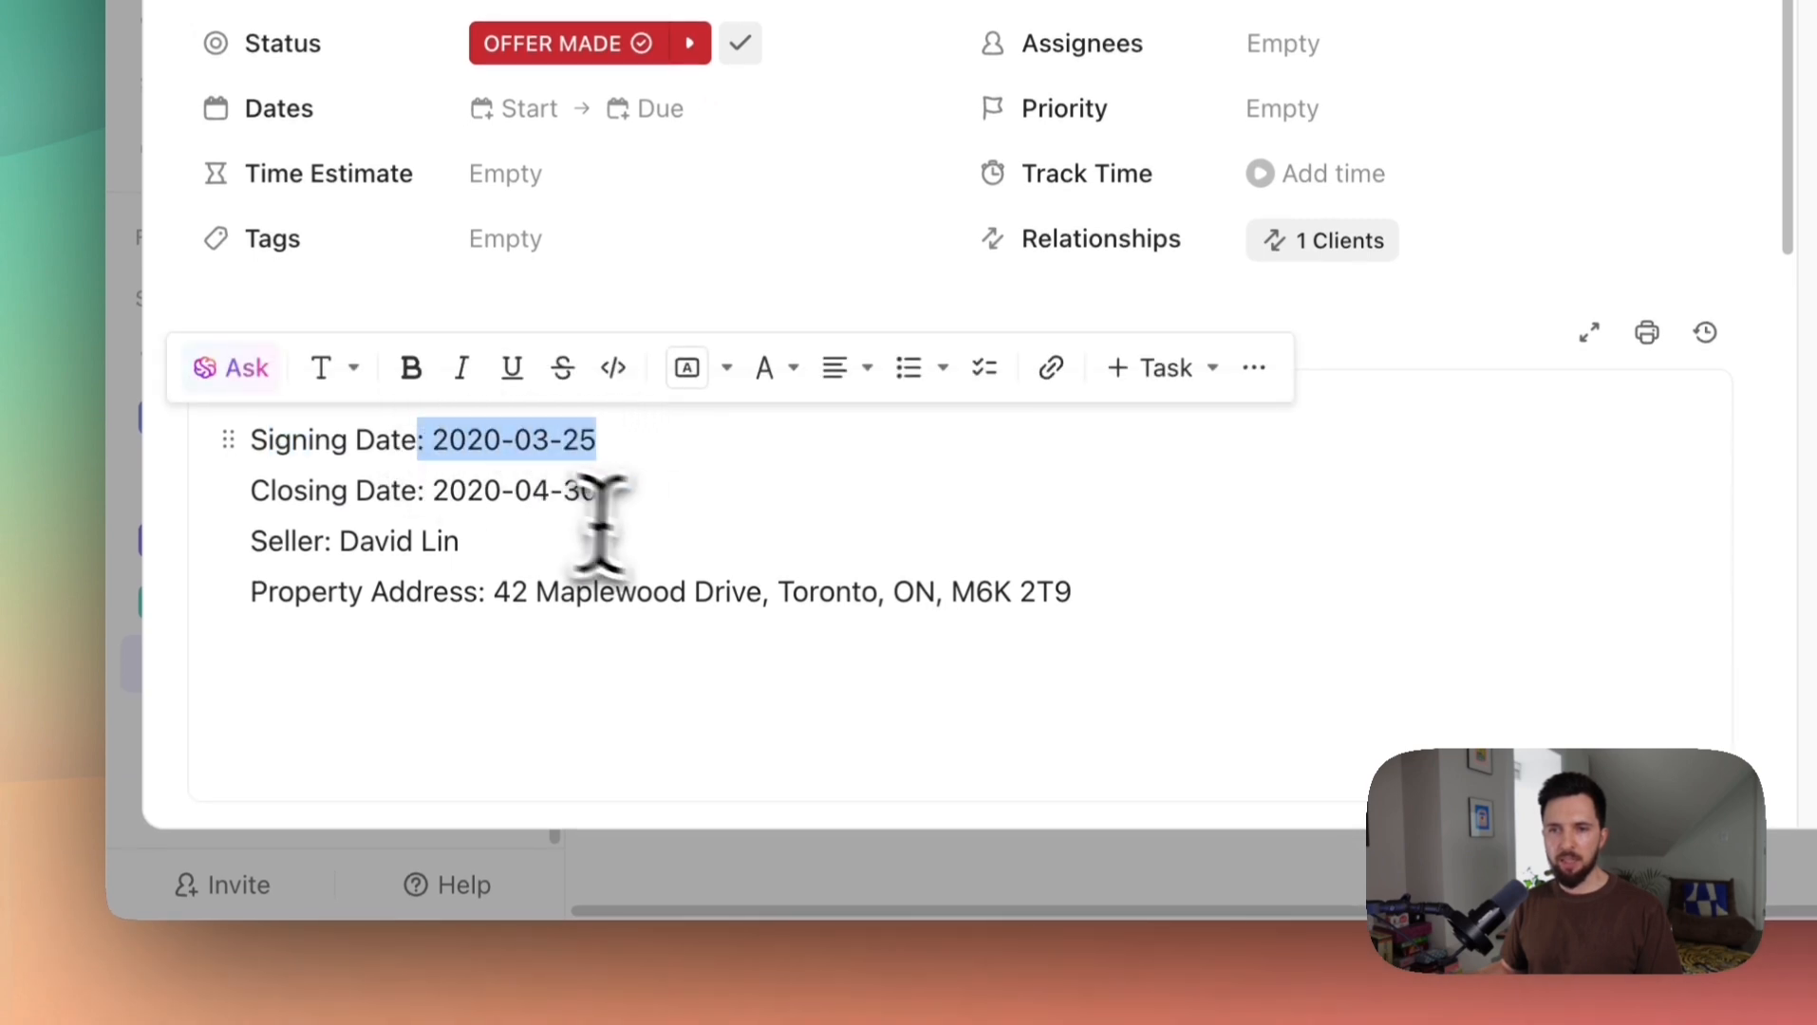
drag(600, 498, 353, 489)
drag(461, 541, 323, 539)
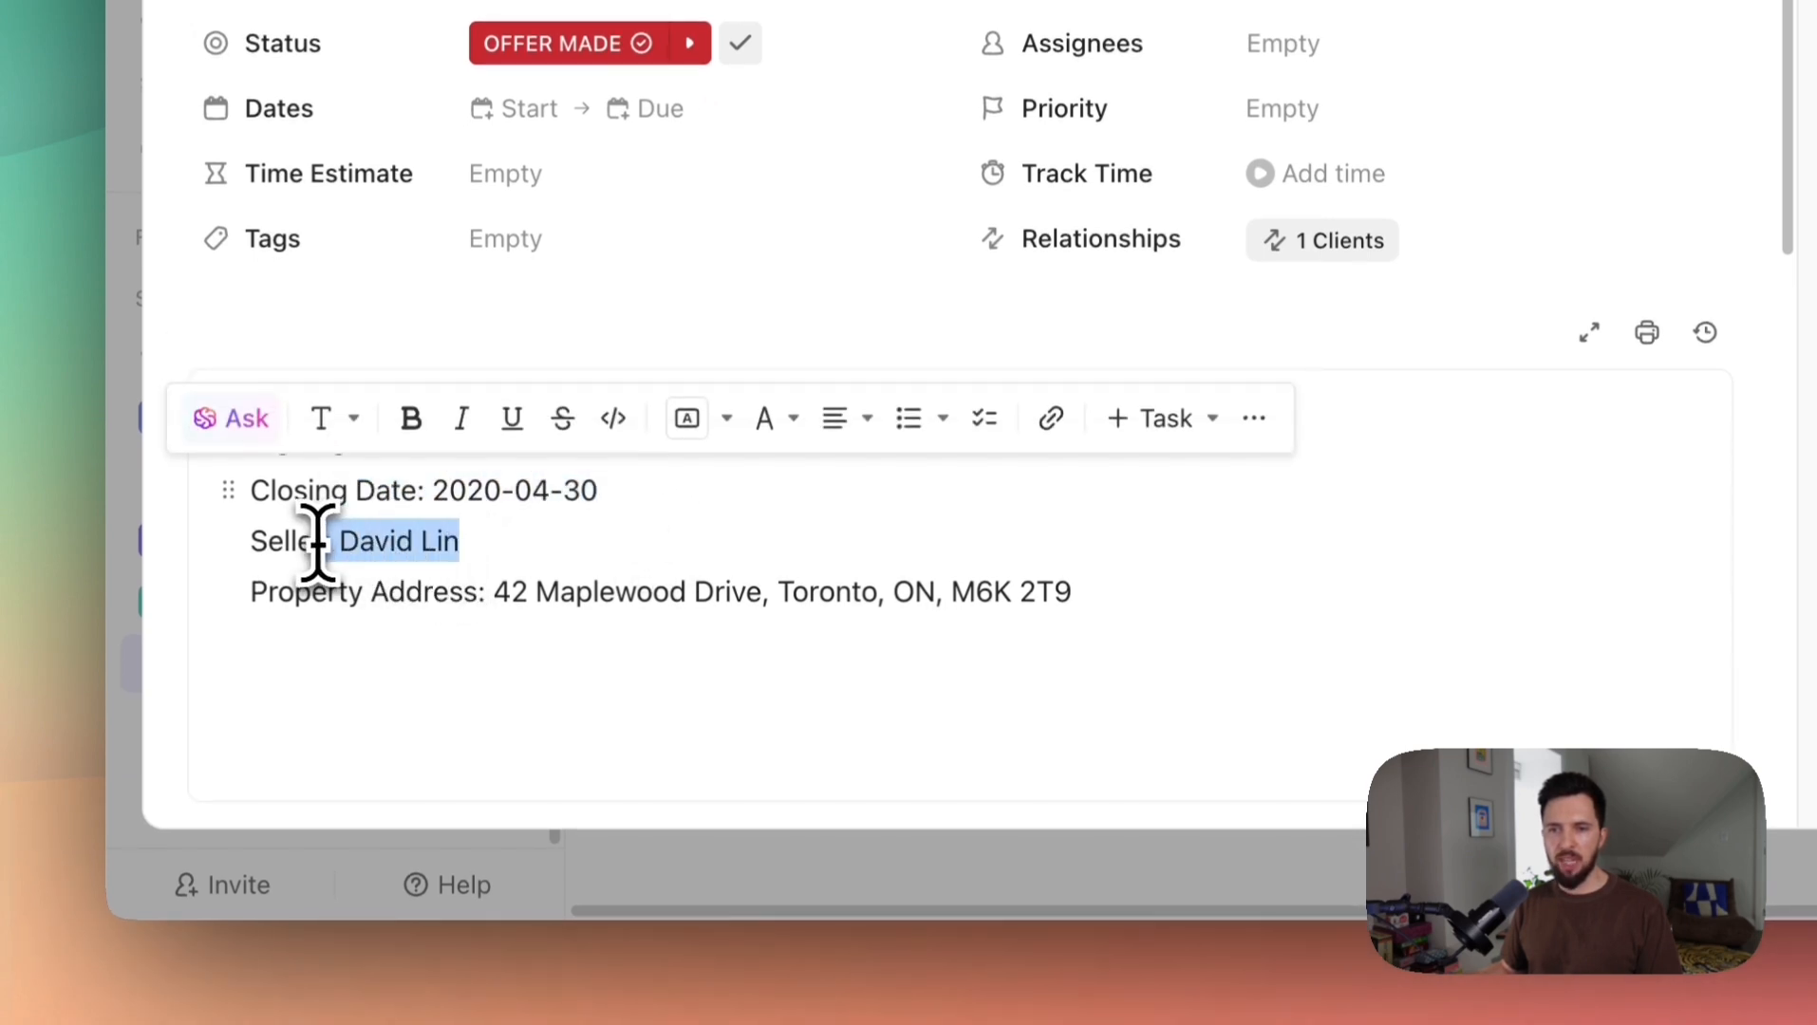
drag(495, 598, 1120, 625)
click(1268, 622)
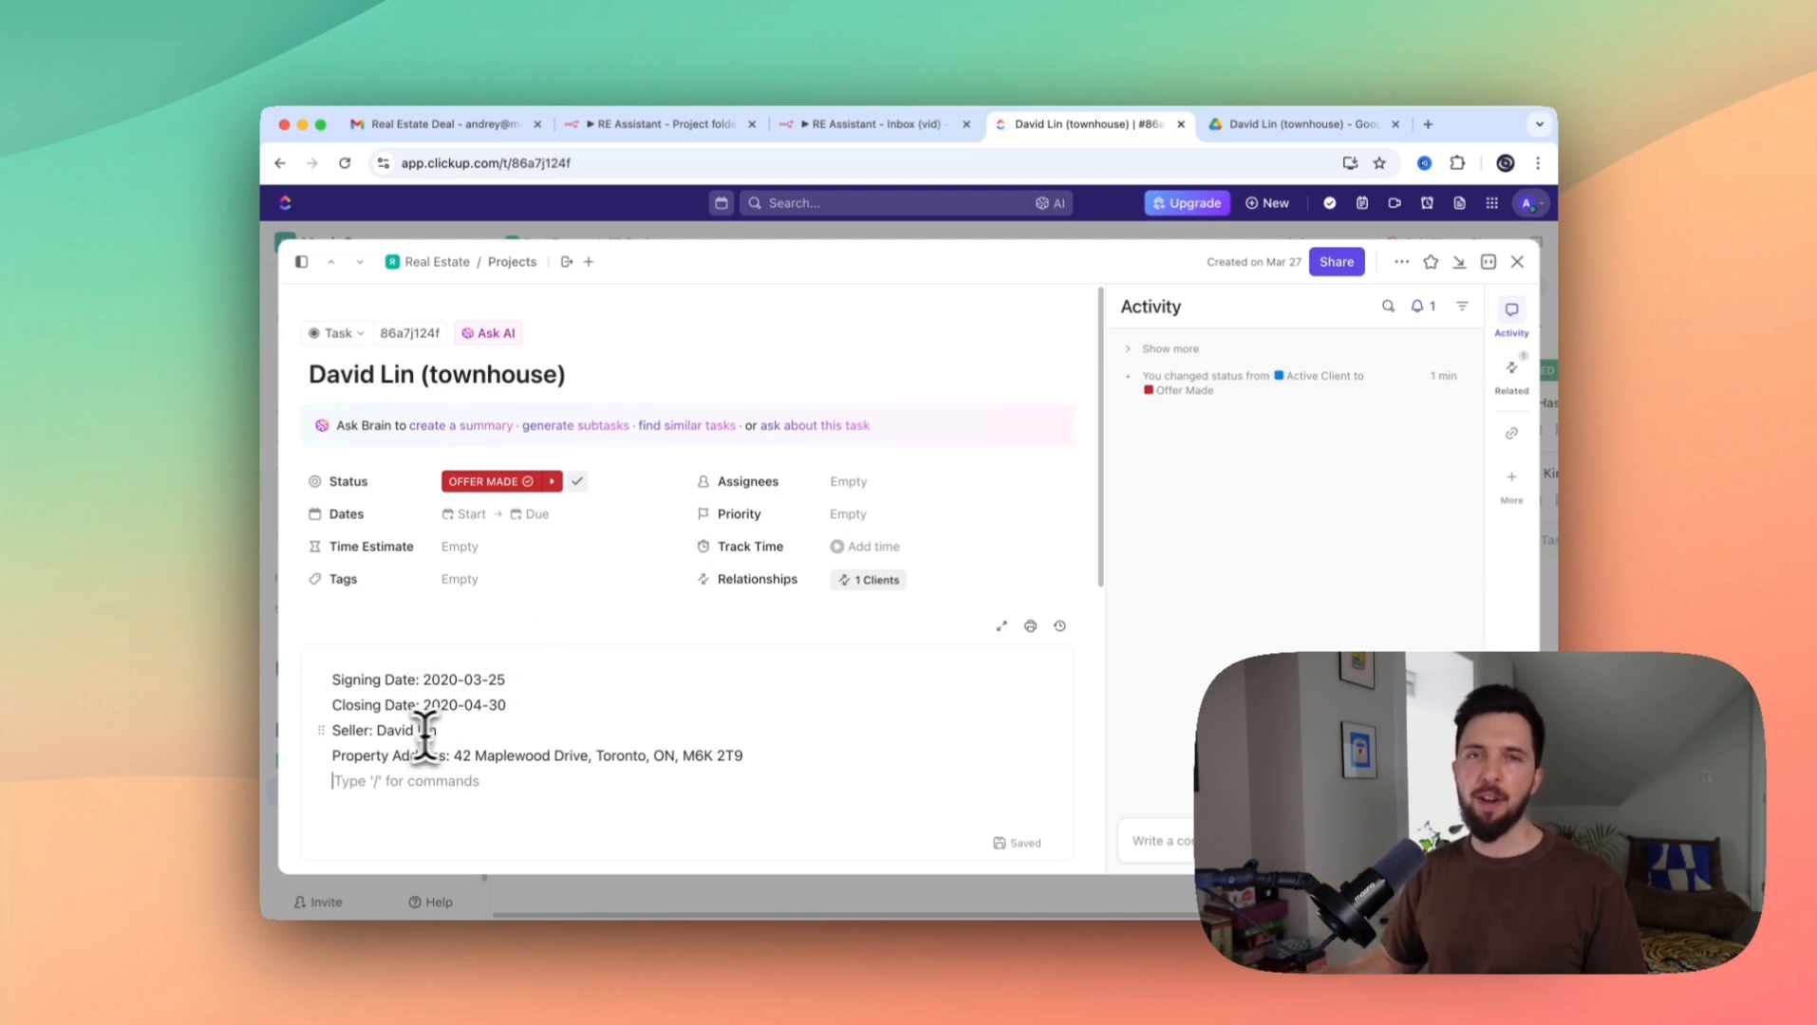
Switch to n8n, view the RE Assistant Project folder and Inbox (vid) workflows, and open the ClickUp Trigger node in the Project folder workflow
click(845, 129)
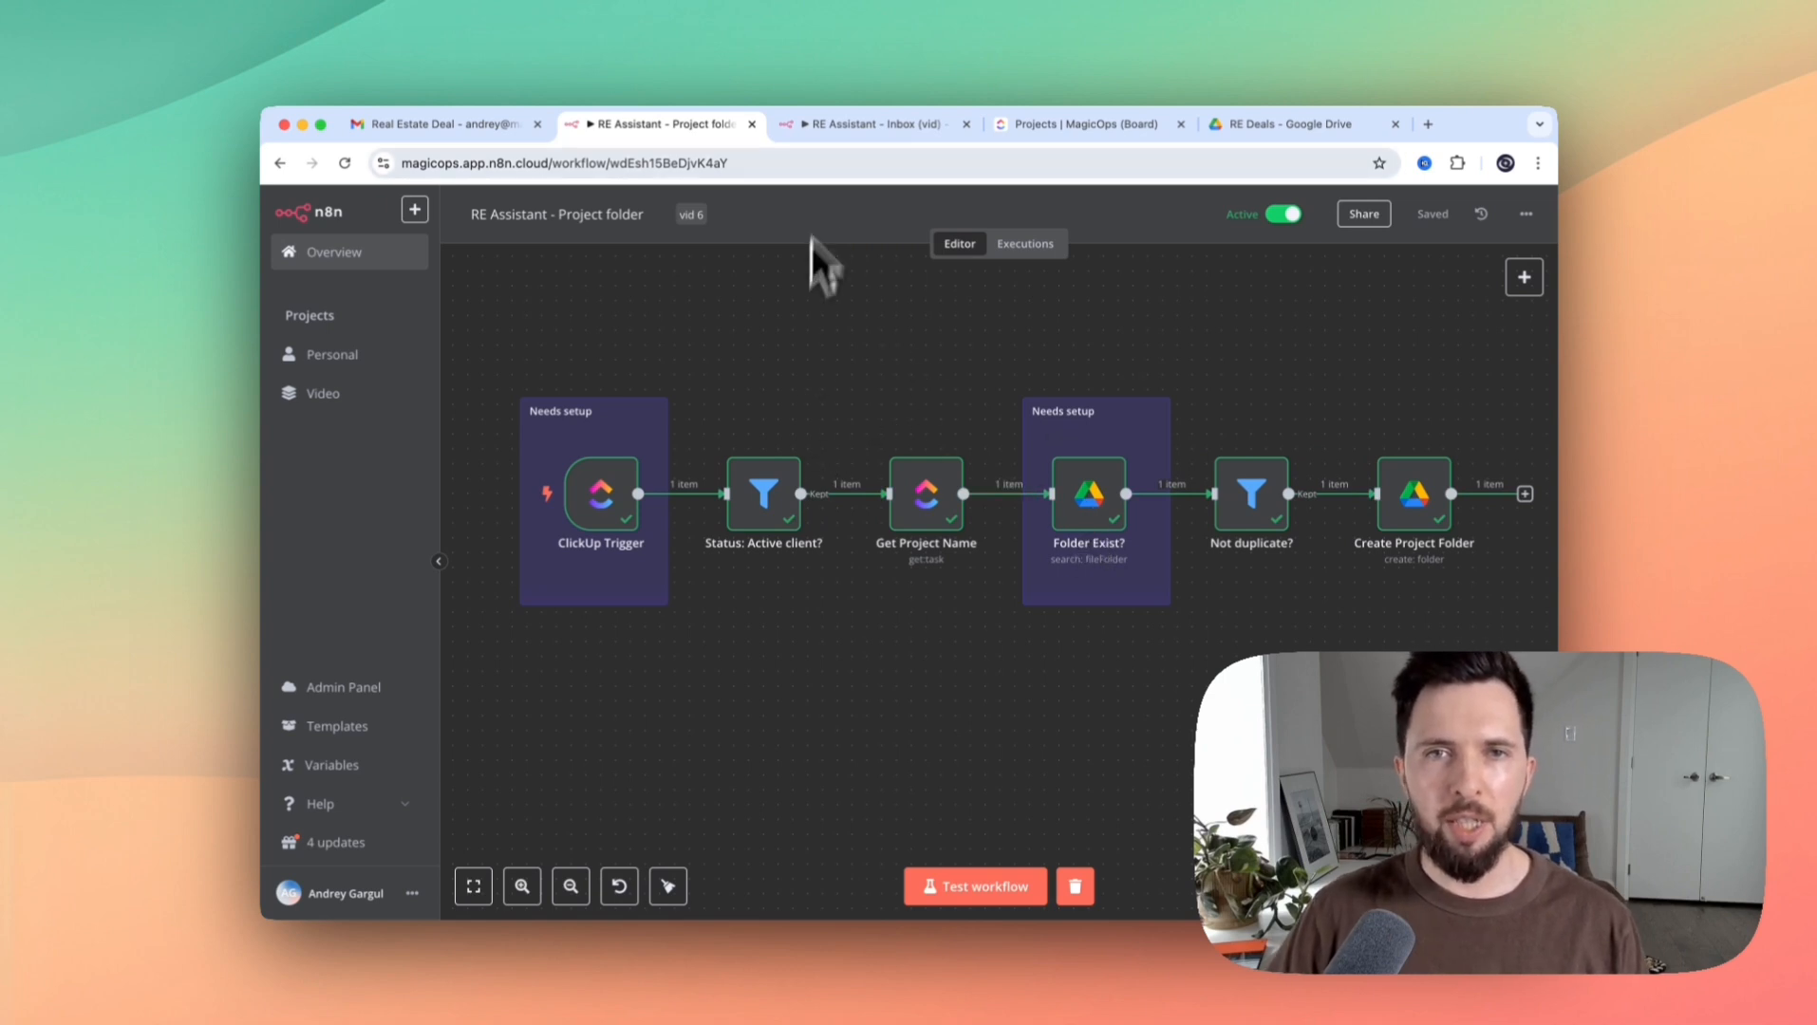
click(862, 125)
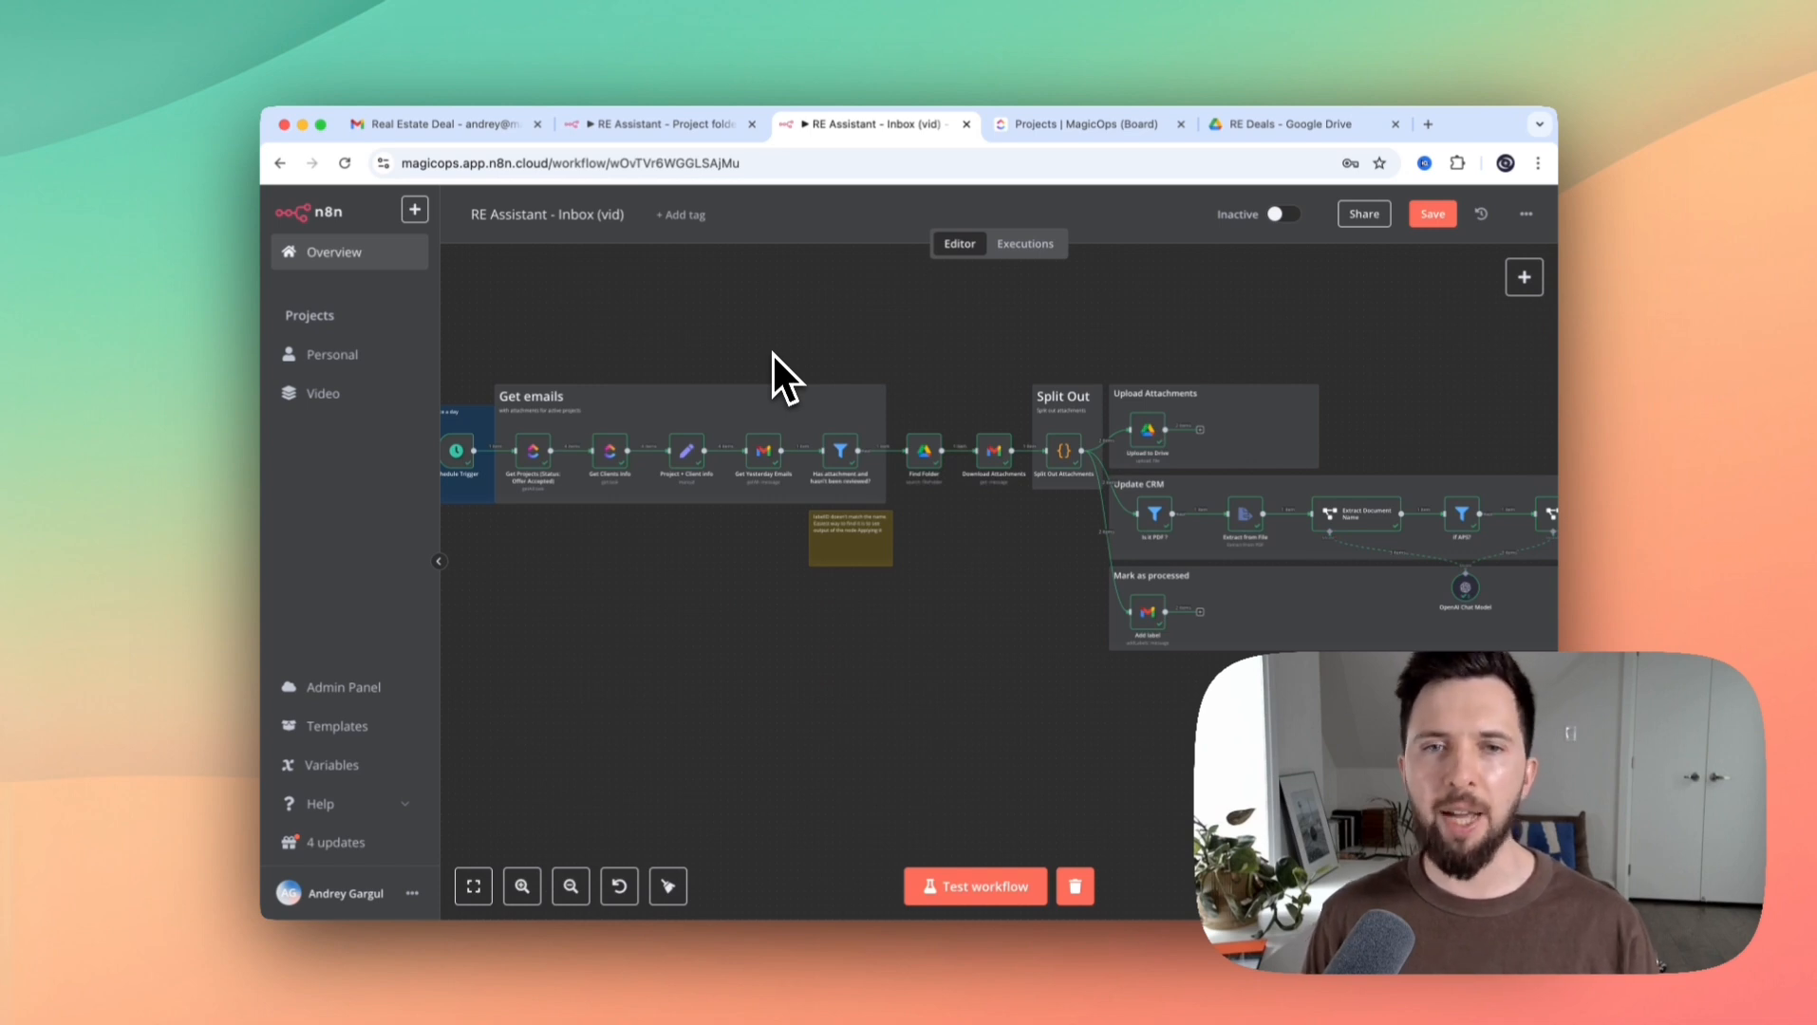
click(690, 150)
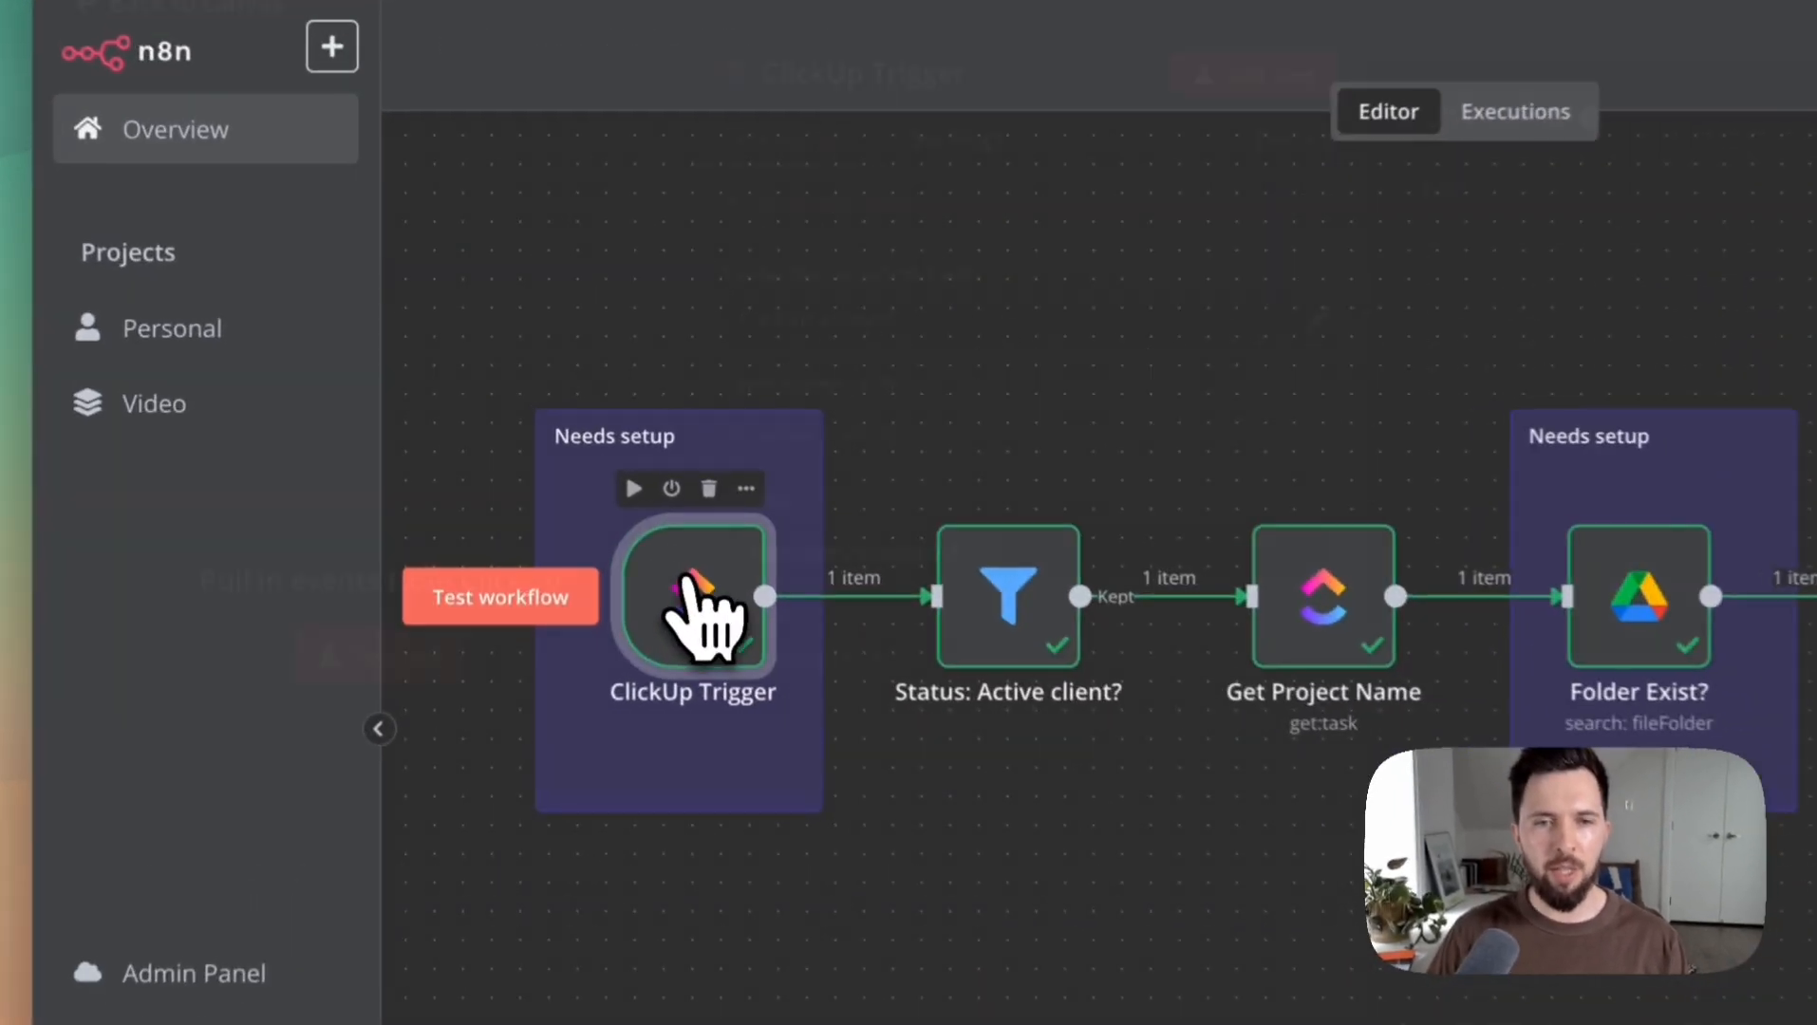
double_click(598, 498)
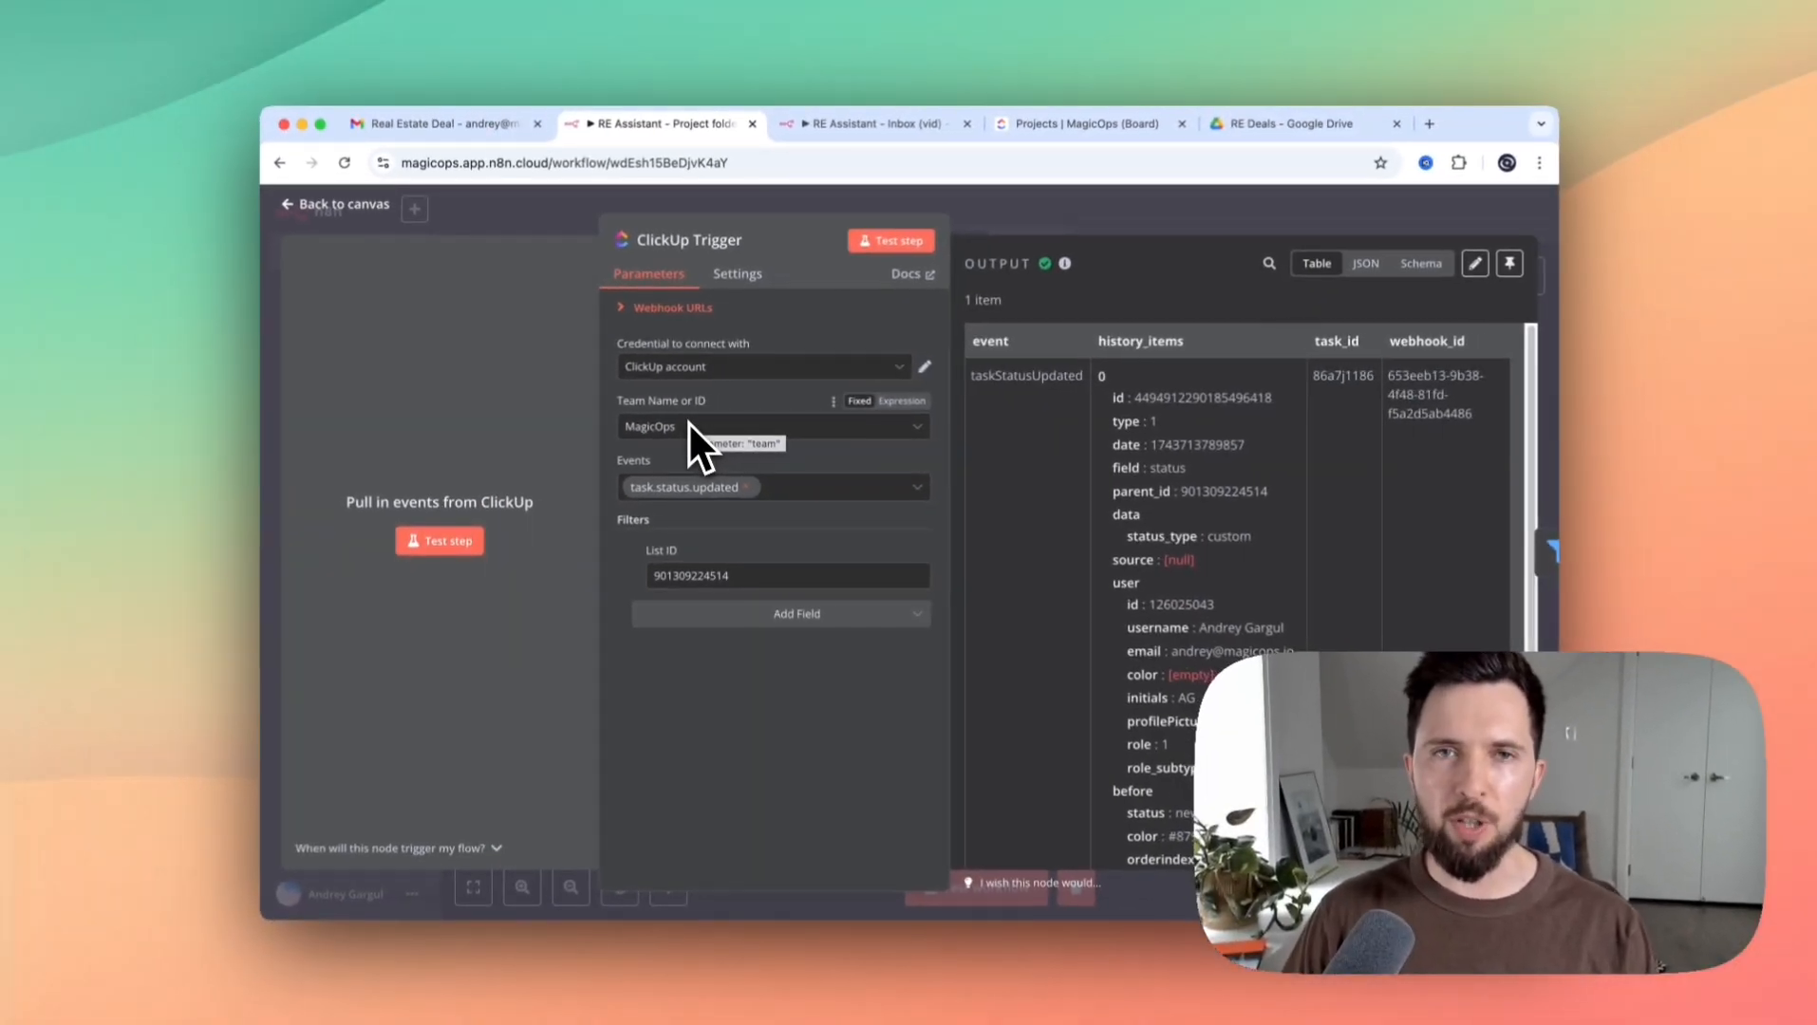
Check the trigger's ClickUp account credential and compare its List ID filter with the list number in the ClickUp Projects board URL
click(648, 372)
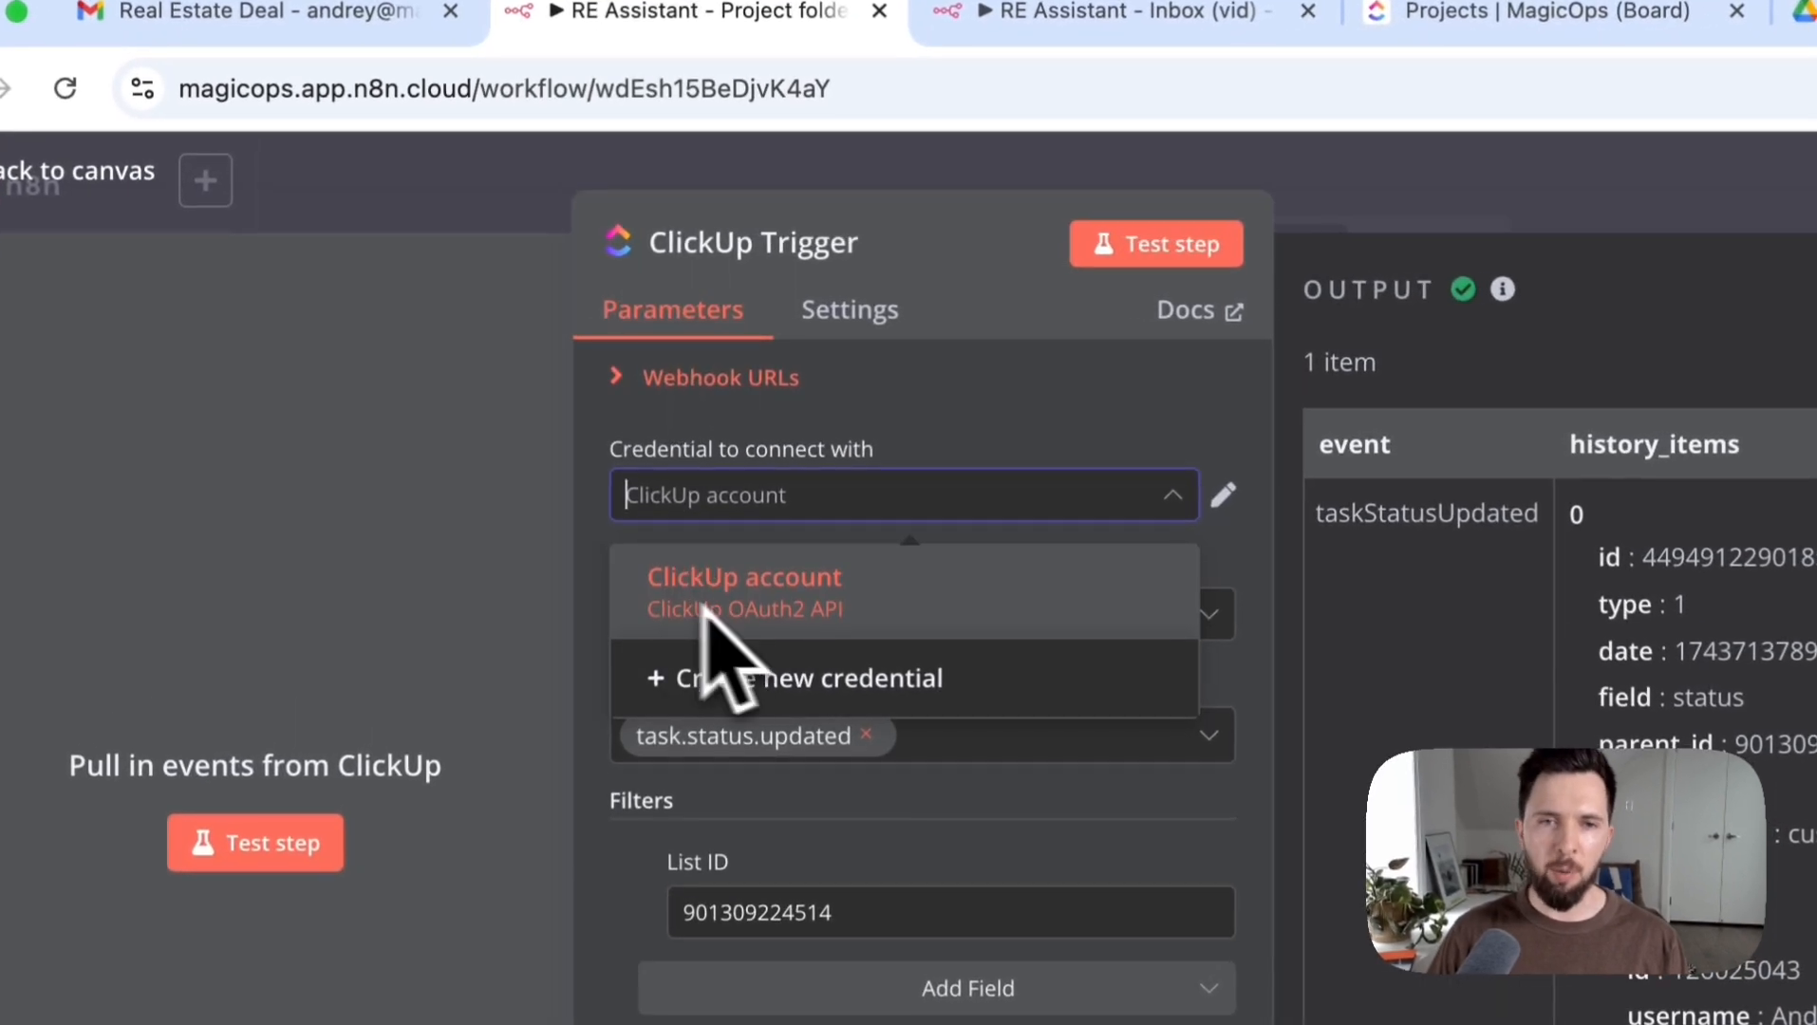
click(665, 595)
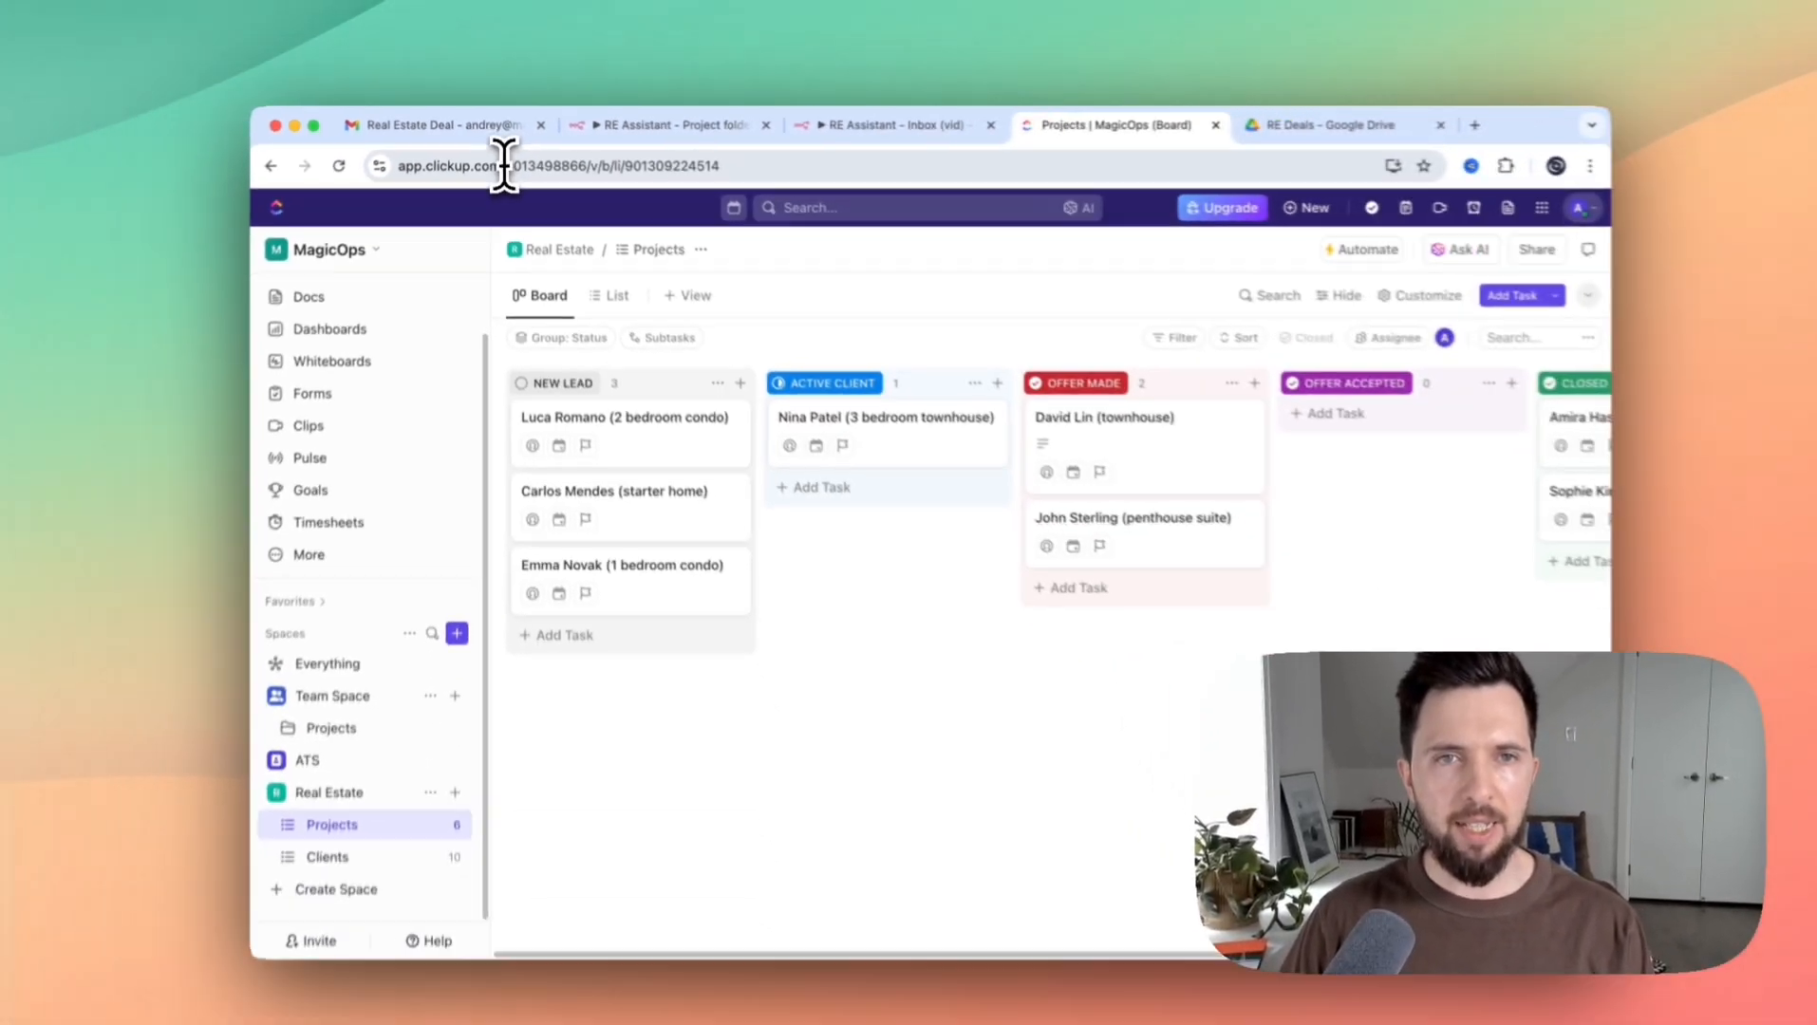
drag(624, 166, 722, 167)
click(818, 154)
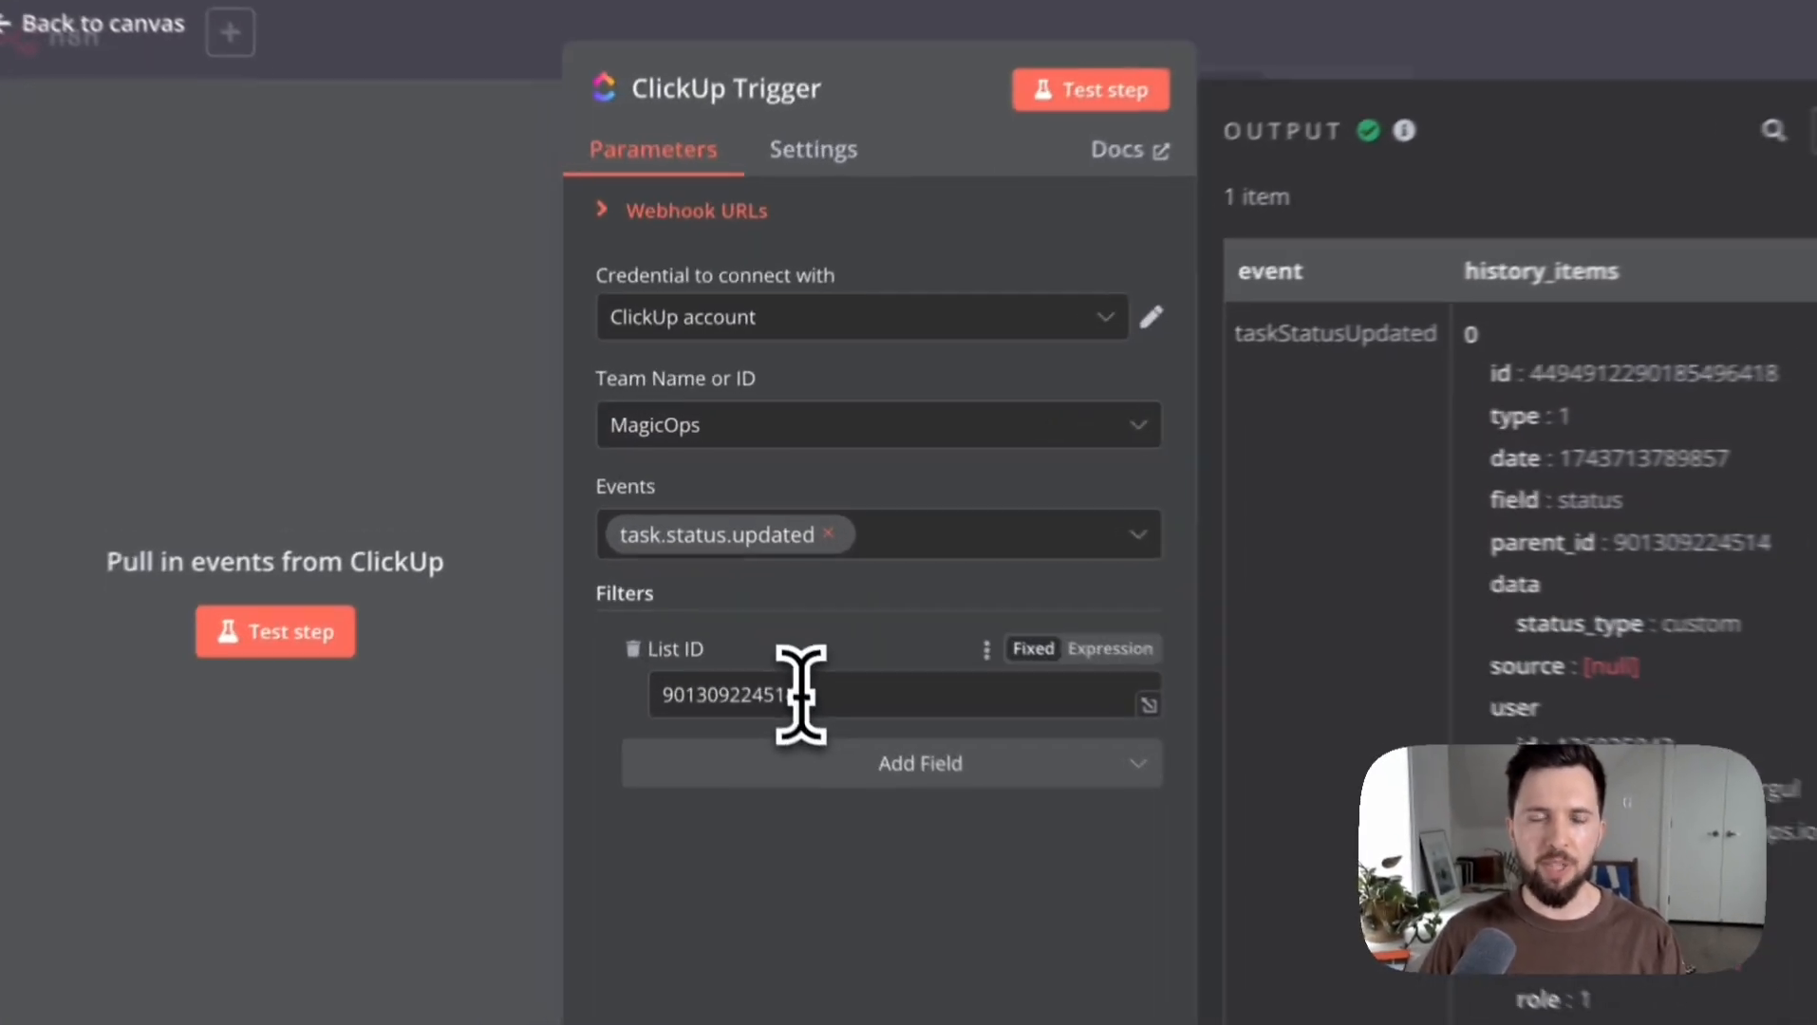
drag(818, 725, 657, 719)
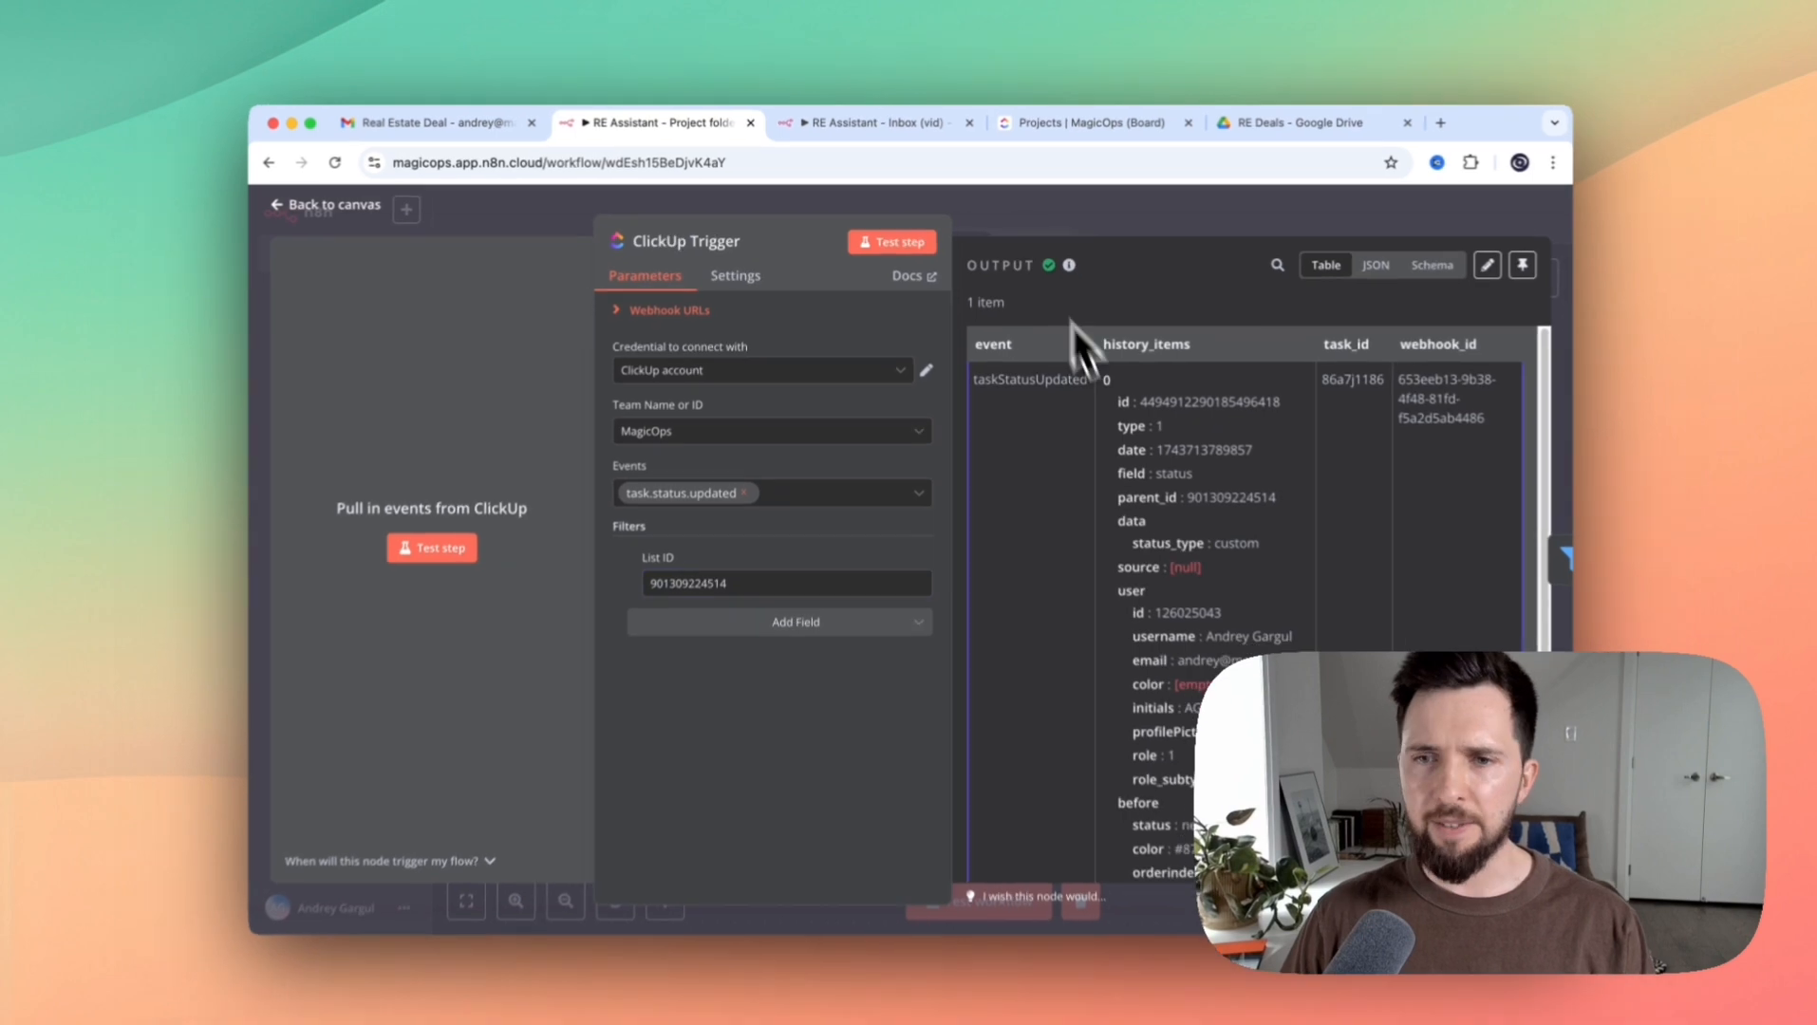
Examine the ClickUp Trigger output, focusing on the before and after status values under history_items
scroll(1084, 395, down, 2)
scroll(1084, 395, up, 2)
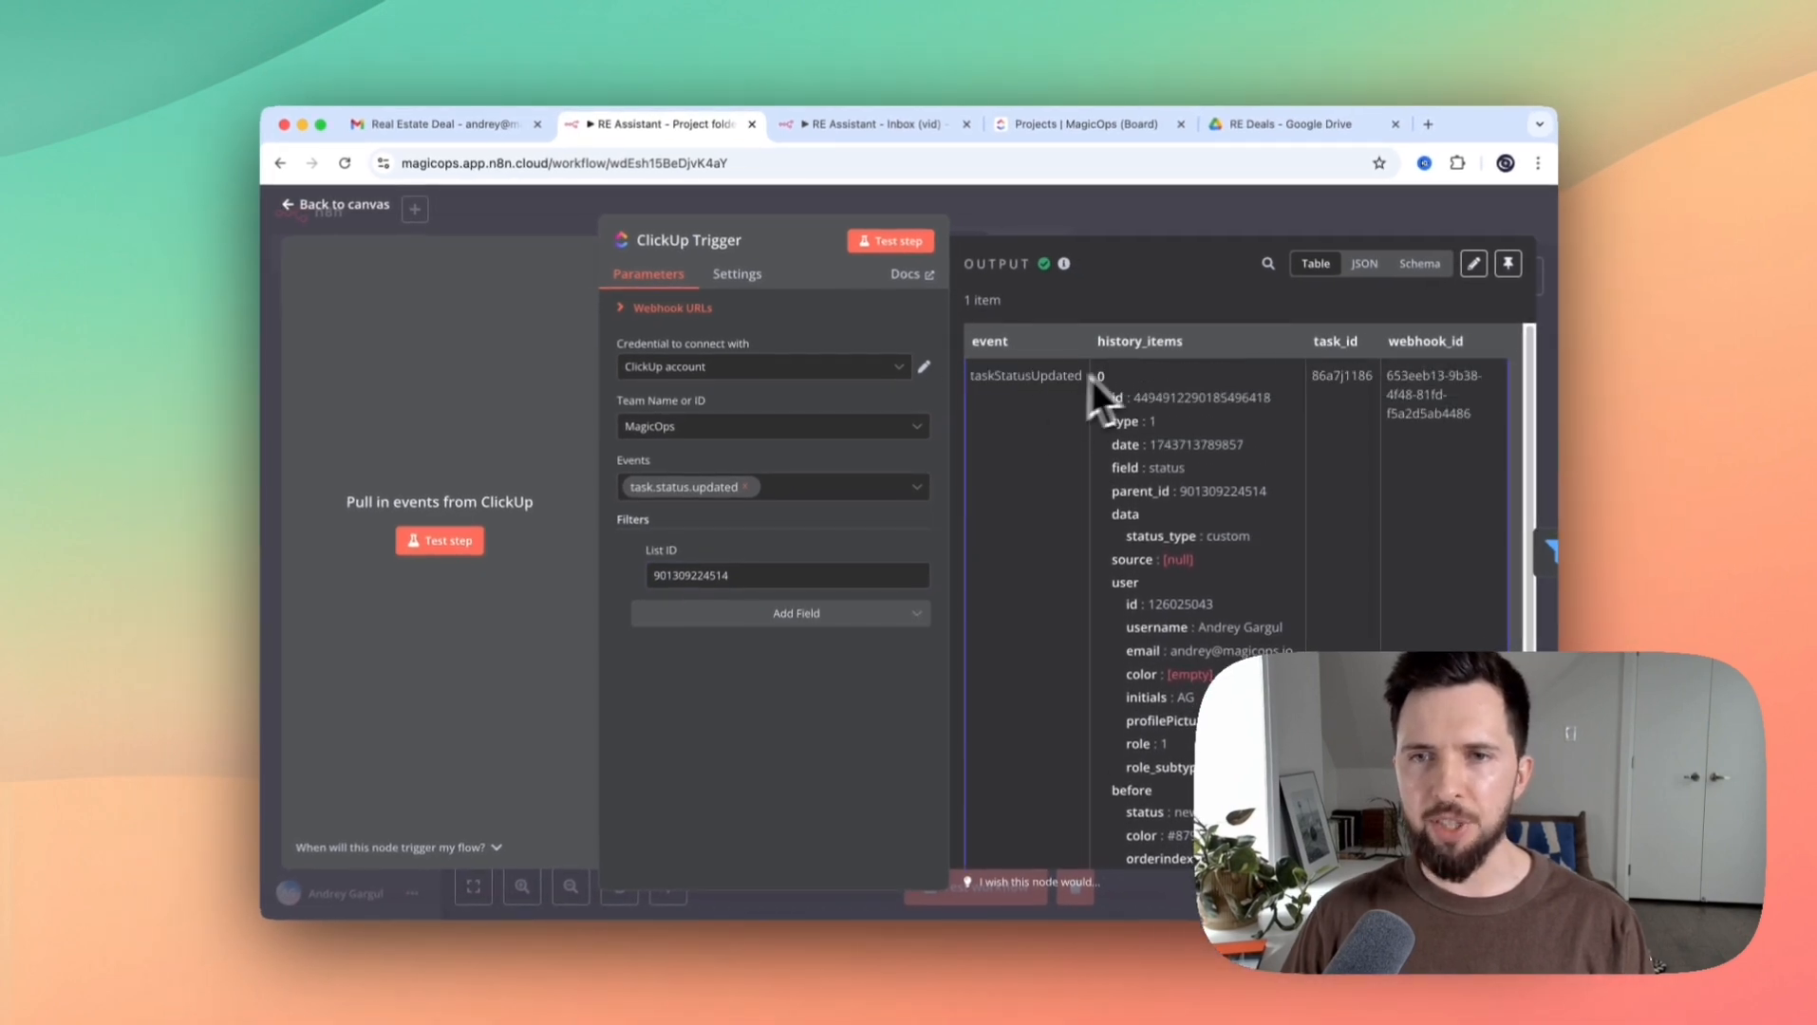
scroll(1166, 415, down, 3)
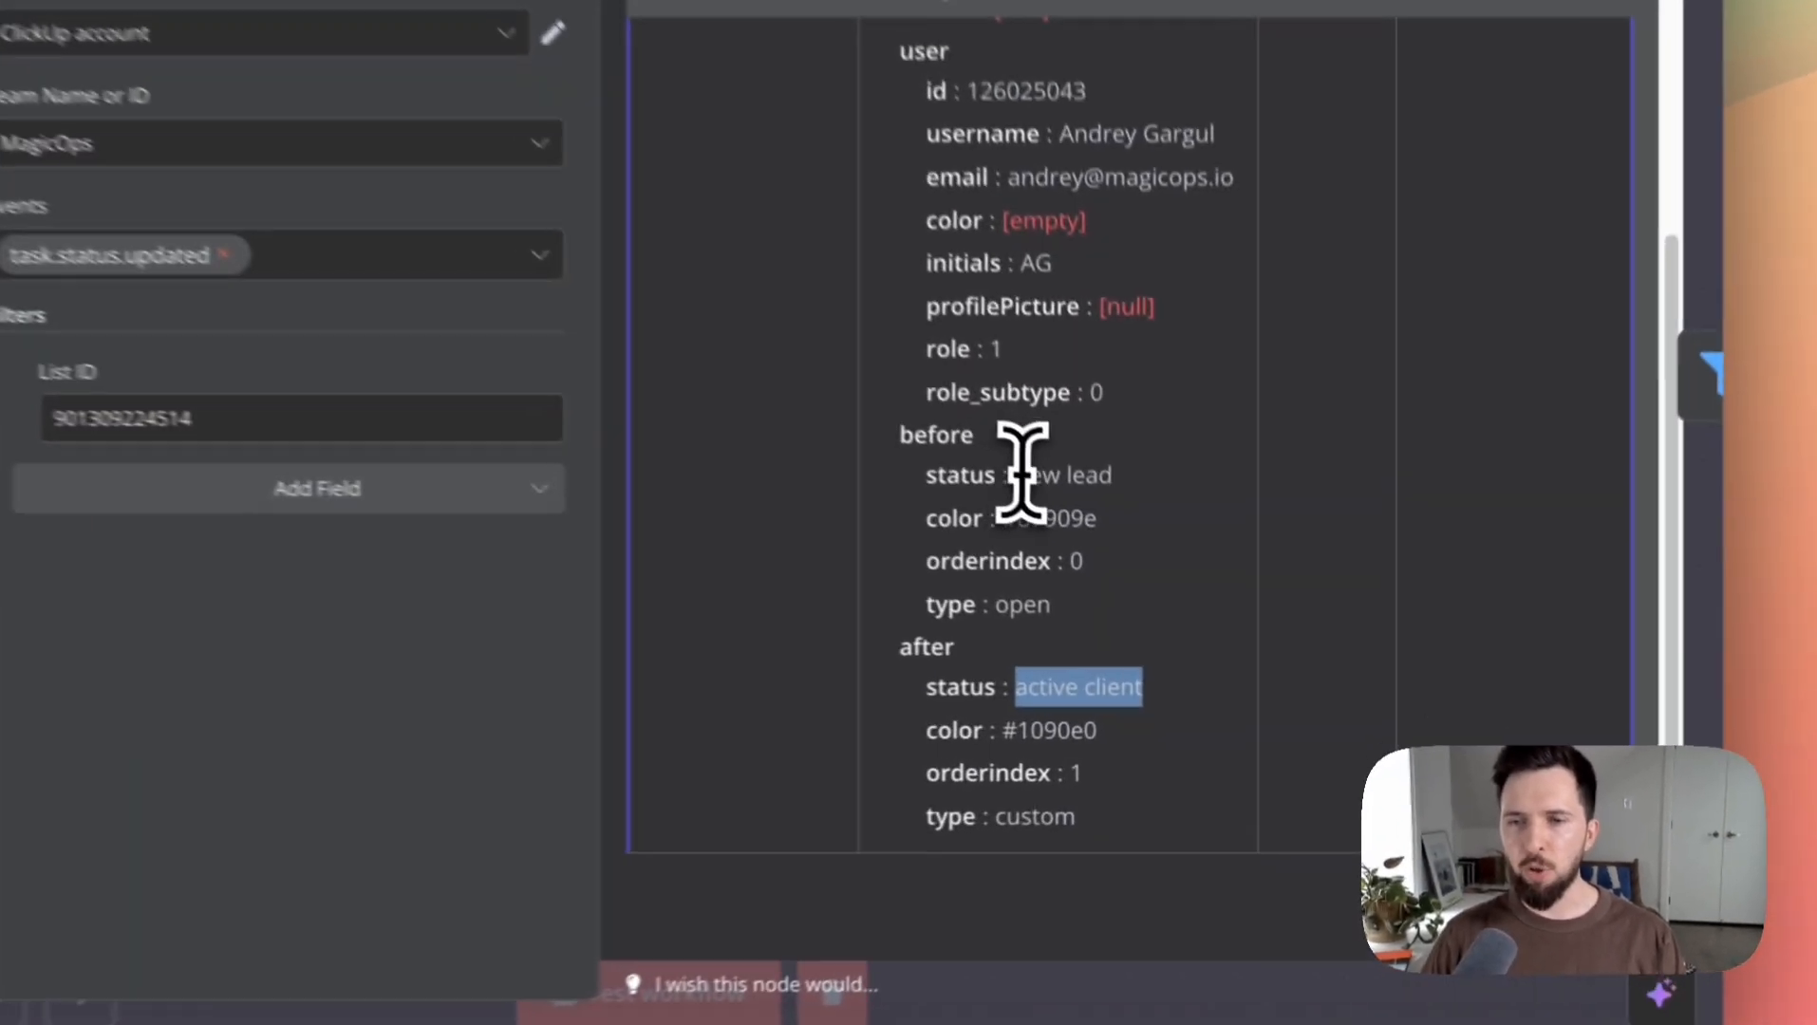
drag(1174, 606, 1235, 610)
drag(986, 682, 1133, 699)
scroll(1120, 707, up, 1)
scroll(1120, 704, up, 5)
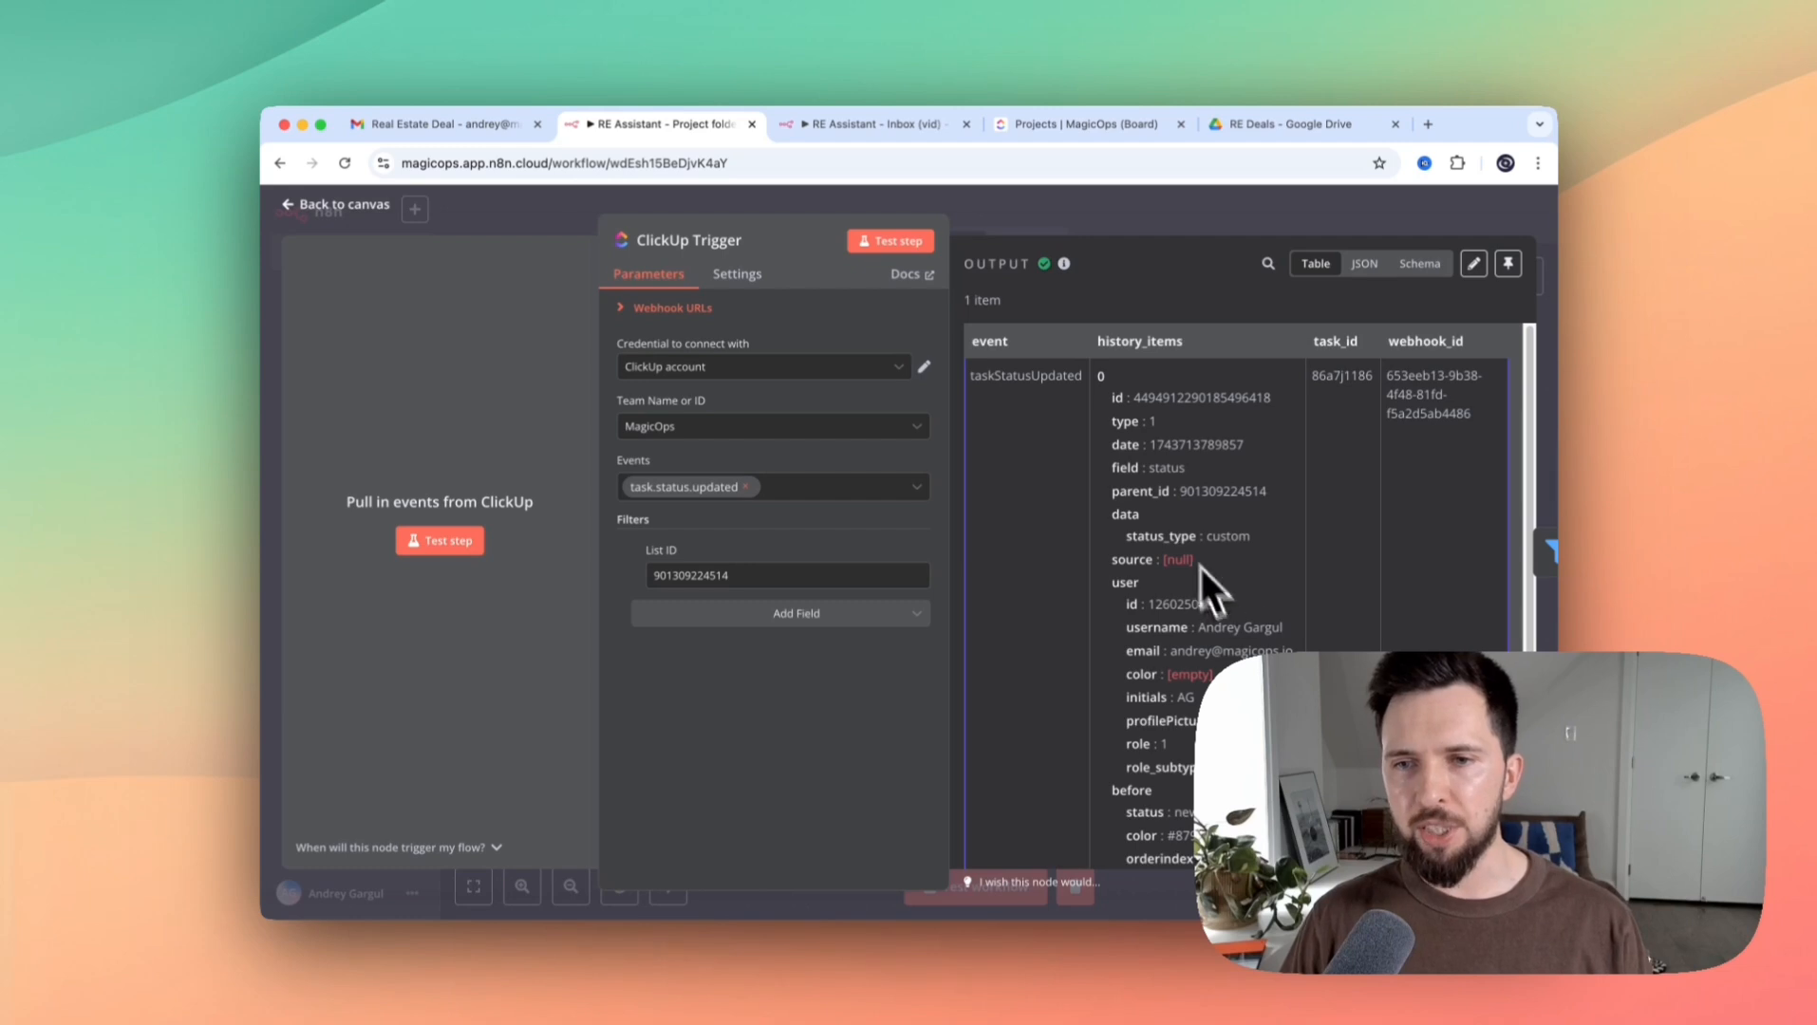
scroll(1191, 539, down, 1)
scroll(1188, 541, up, 1)
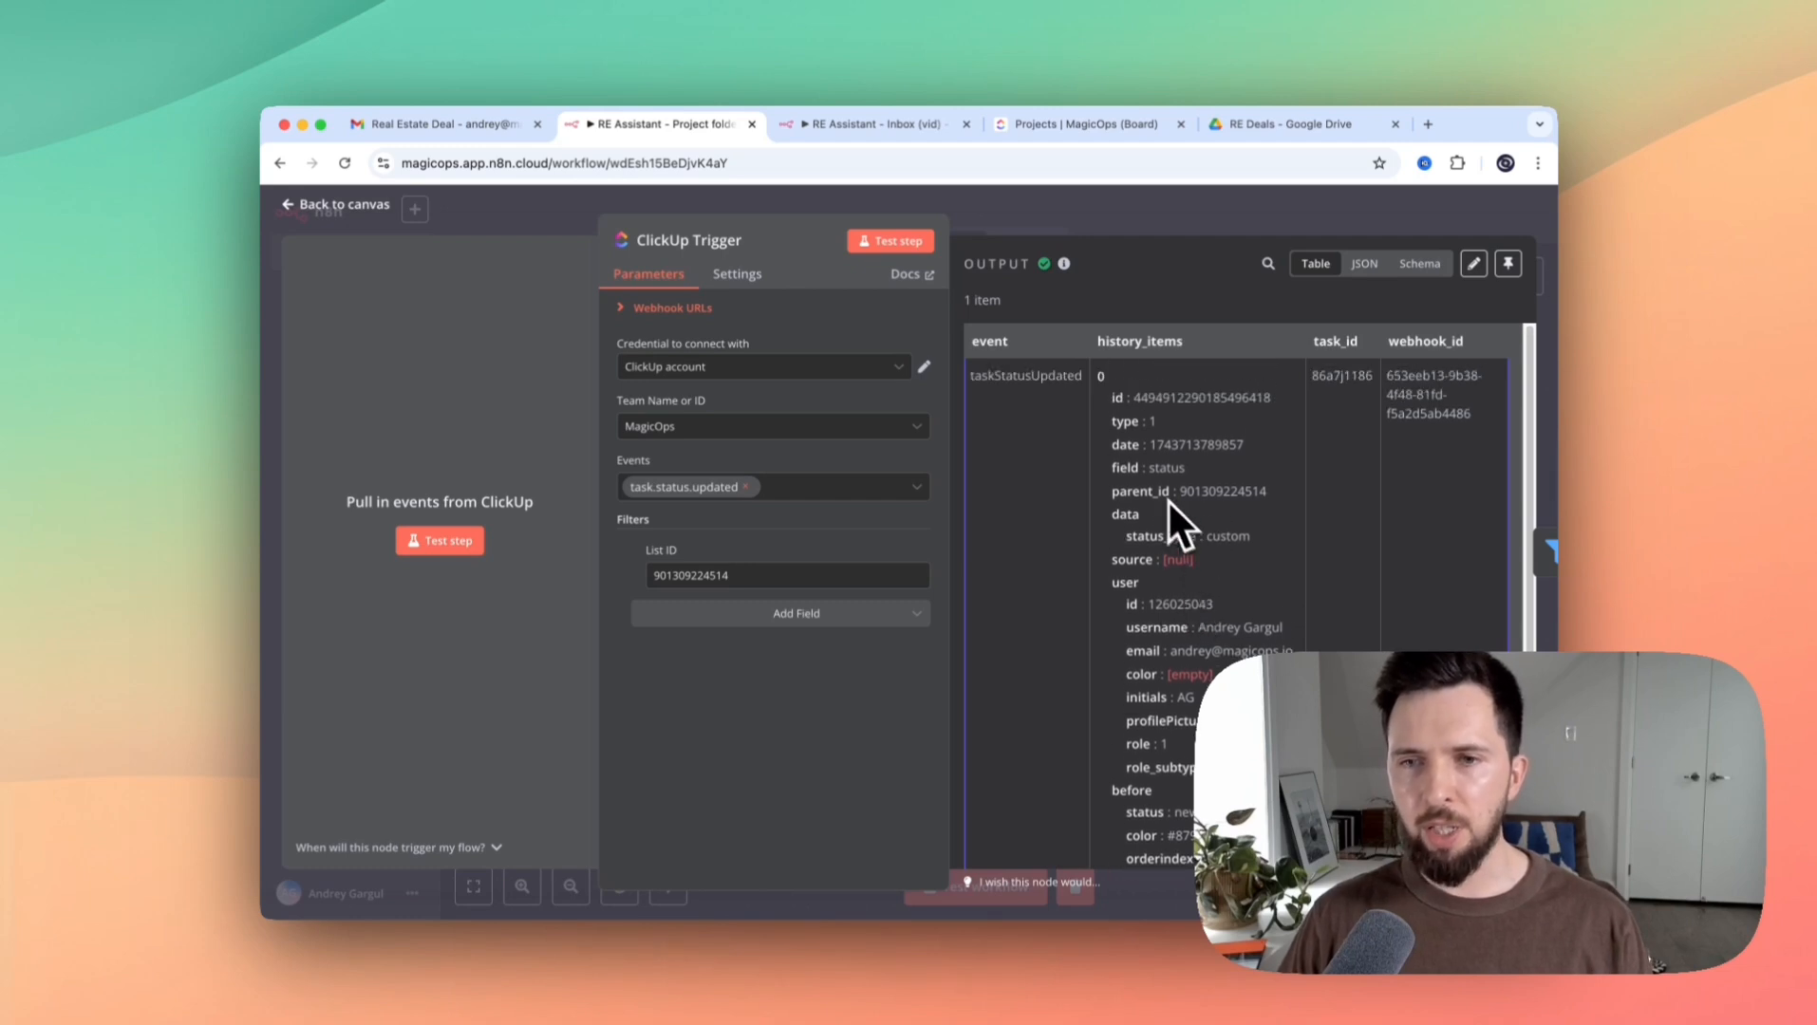
scroll(1194, 570, down, 3)
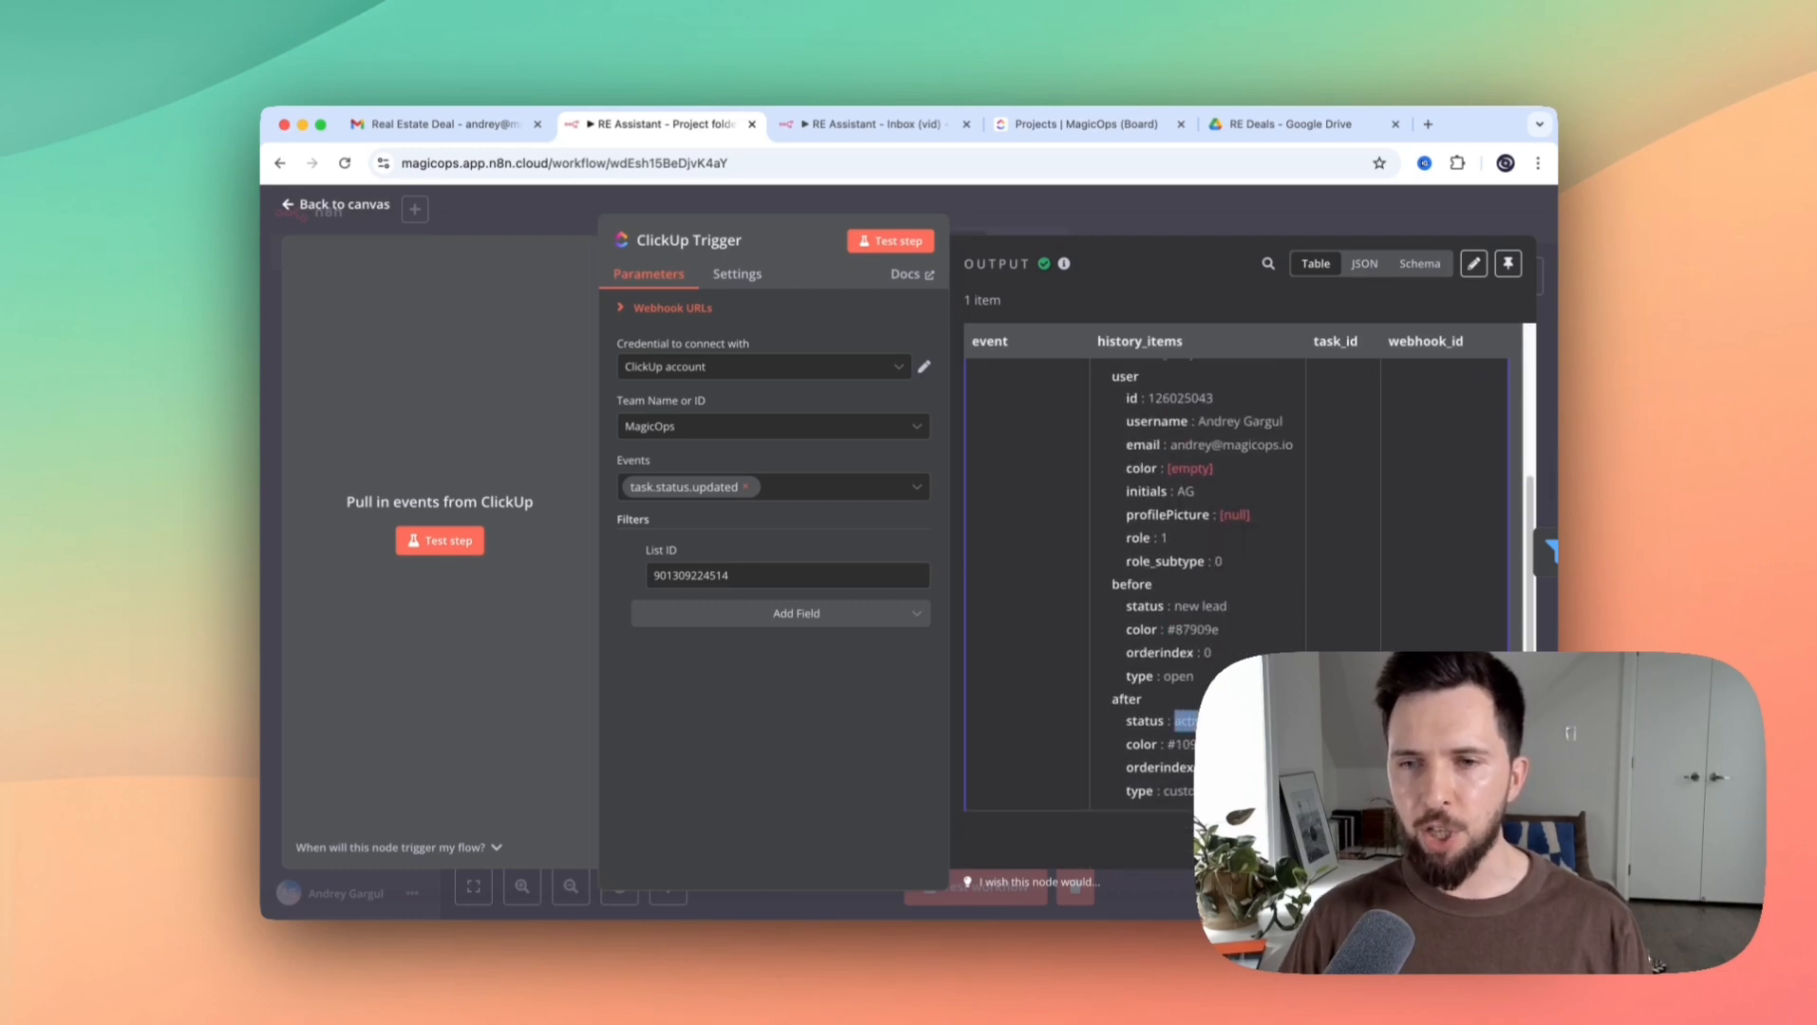
scroll(1203, 631, up, 3)
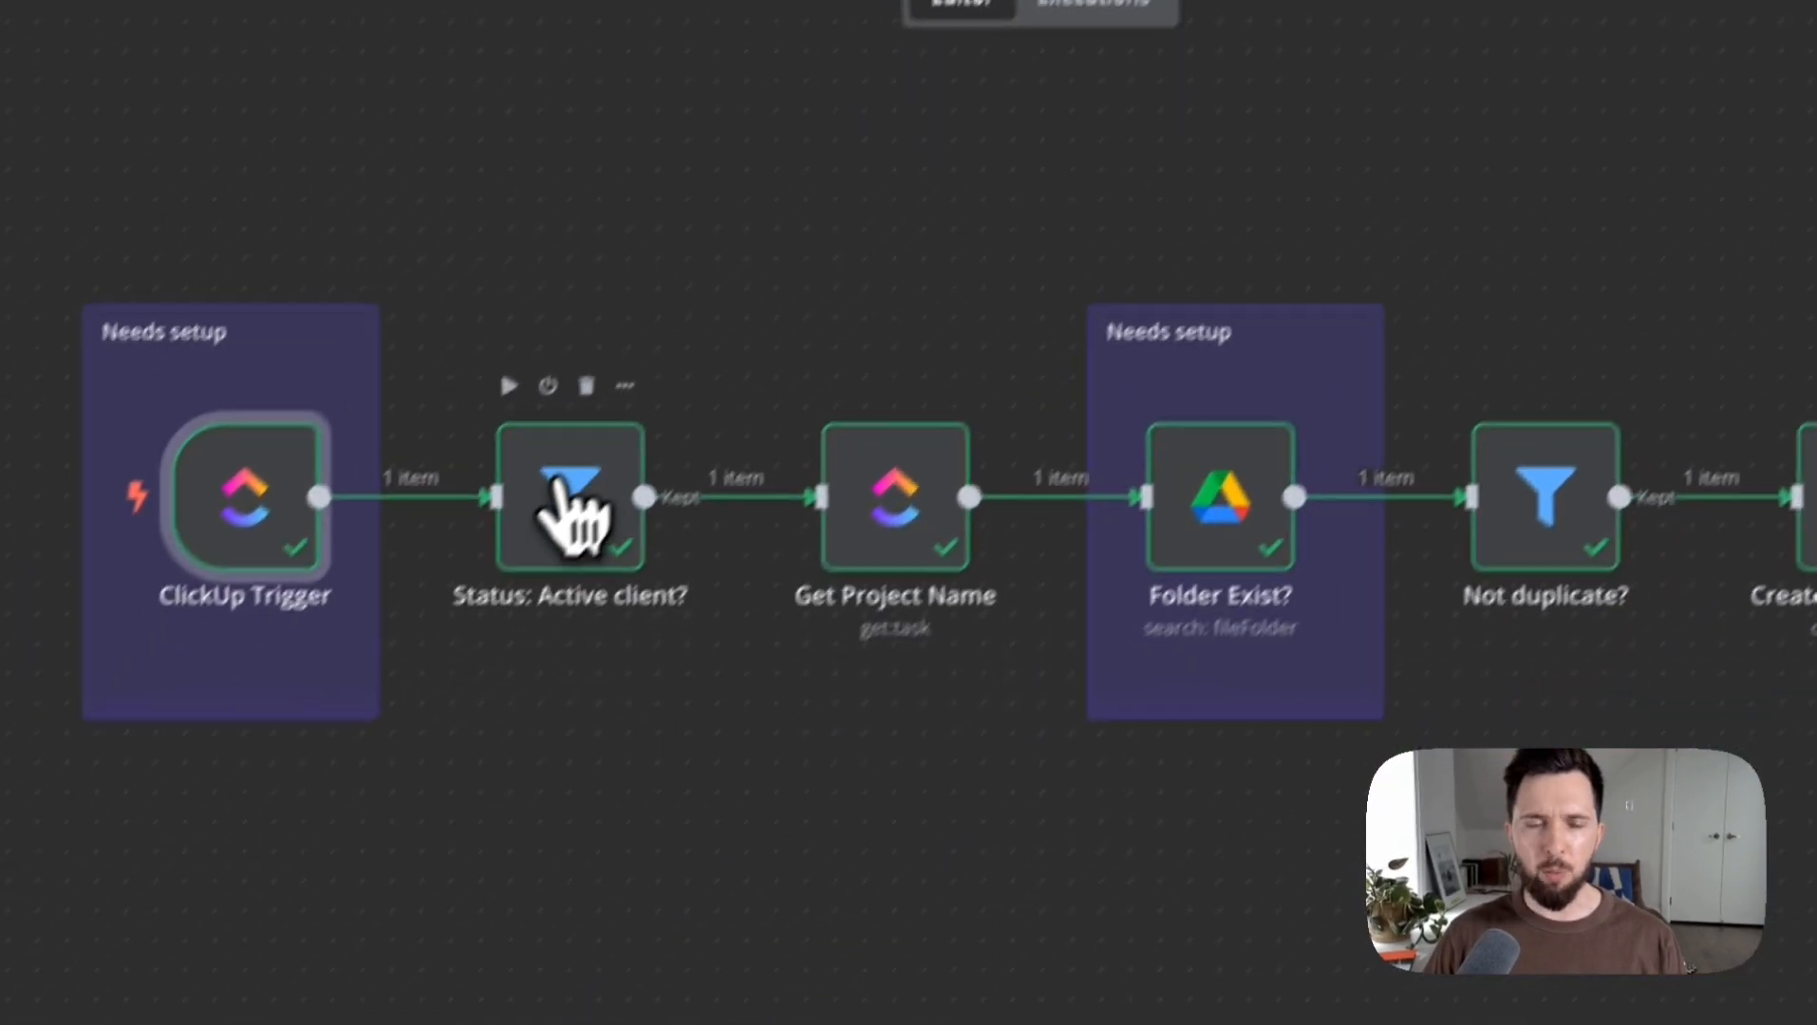
Open the Status: Active client? filter node, and check the status columns on the ClickUp board before returning to n8n
double_click(214, 851)
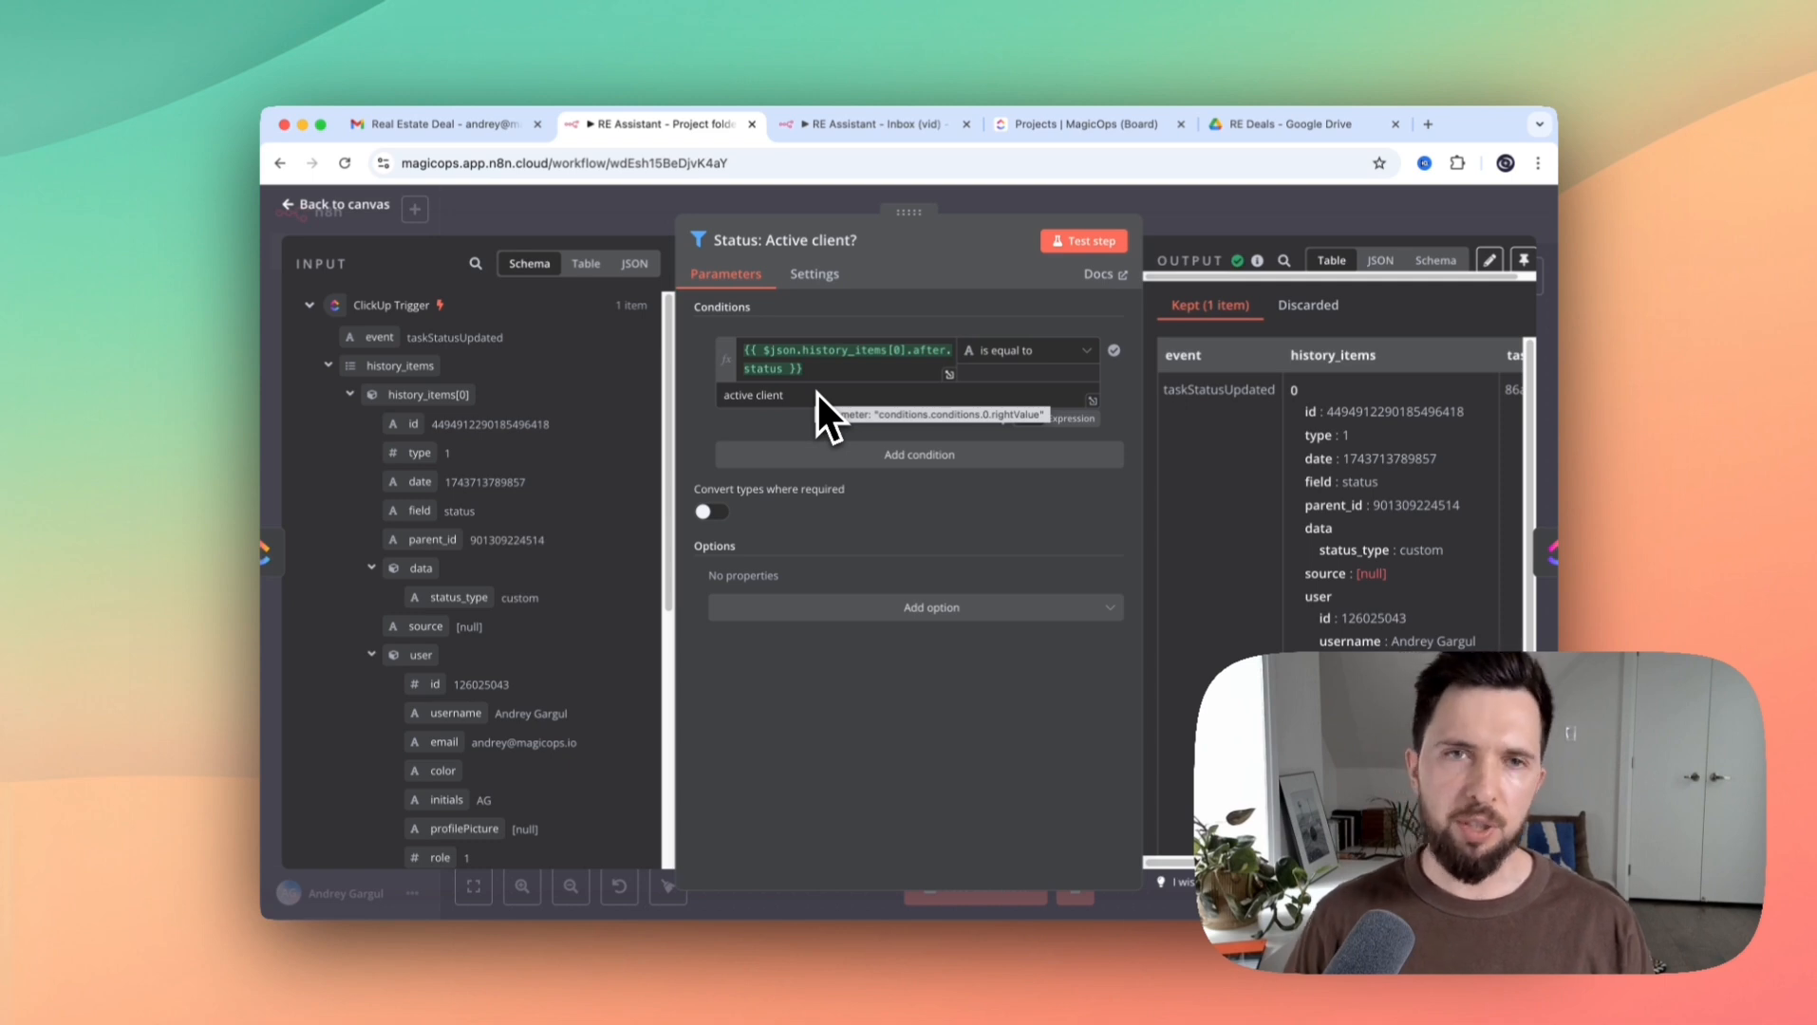
click(1064, 131)
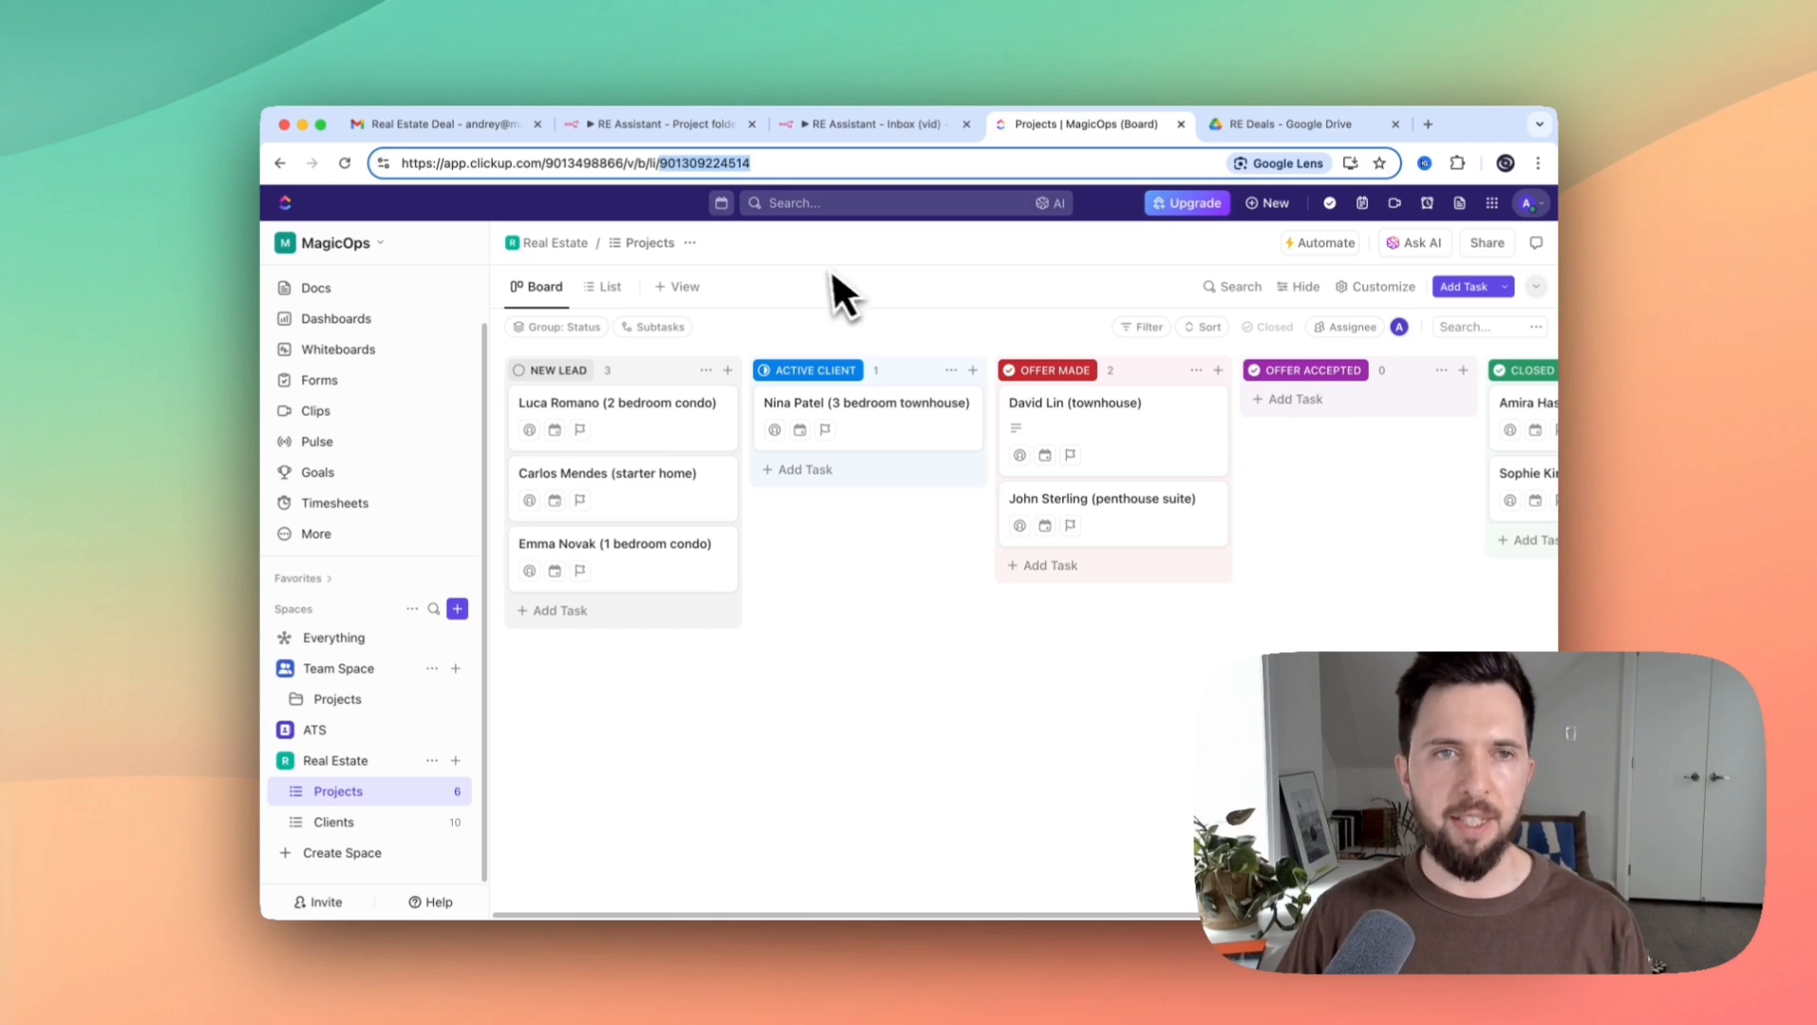
click(735, 128)
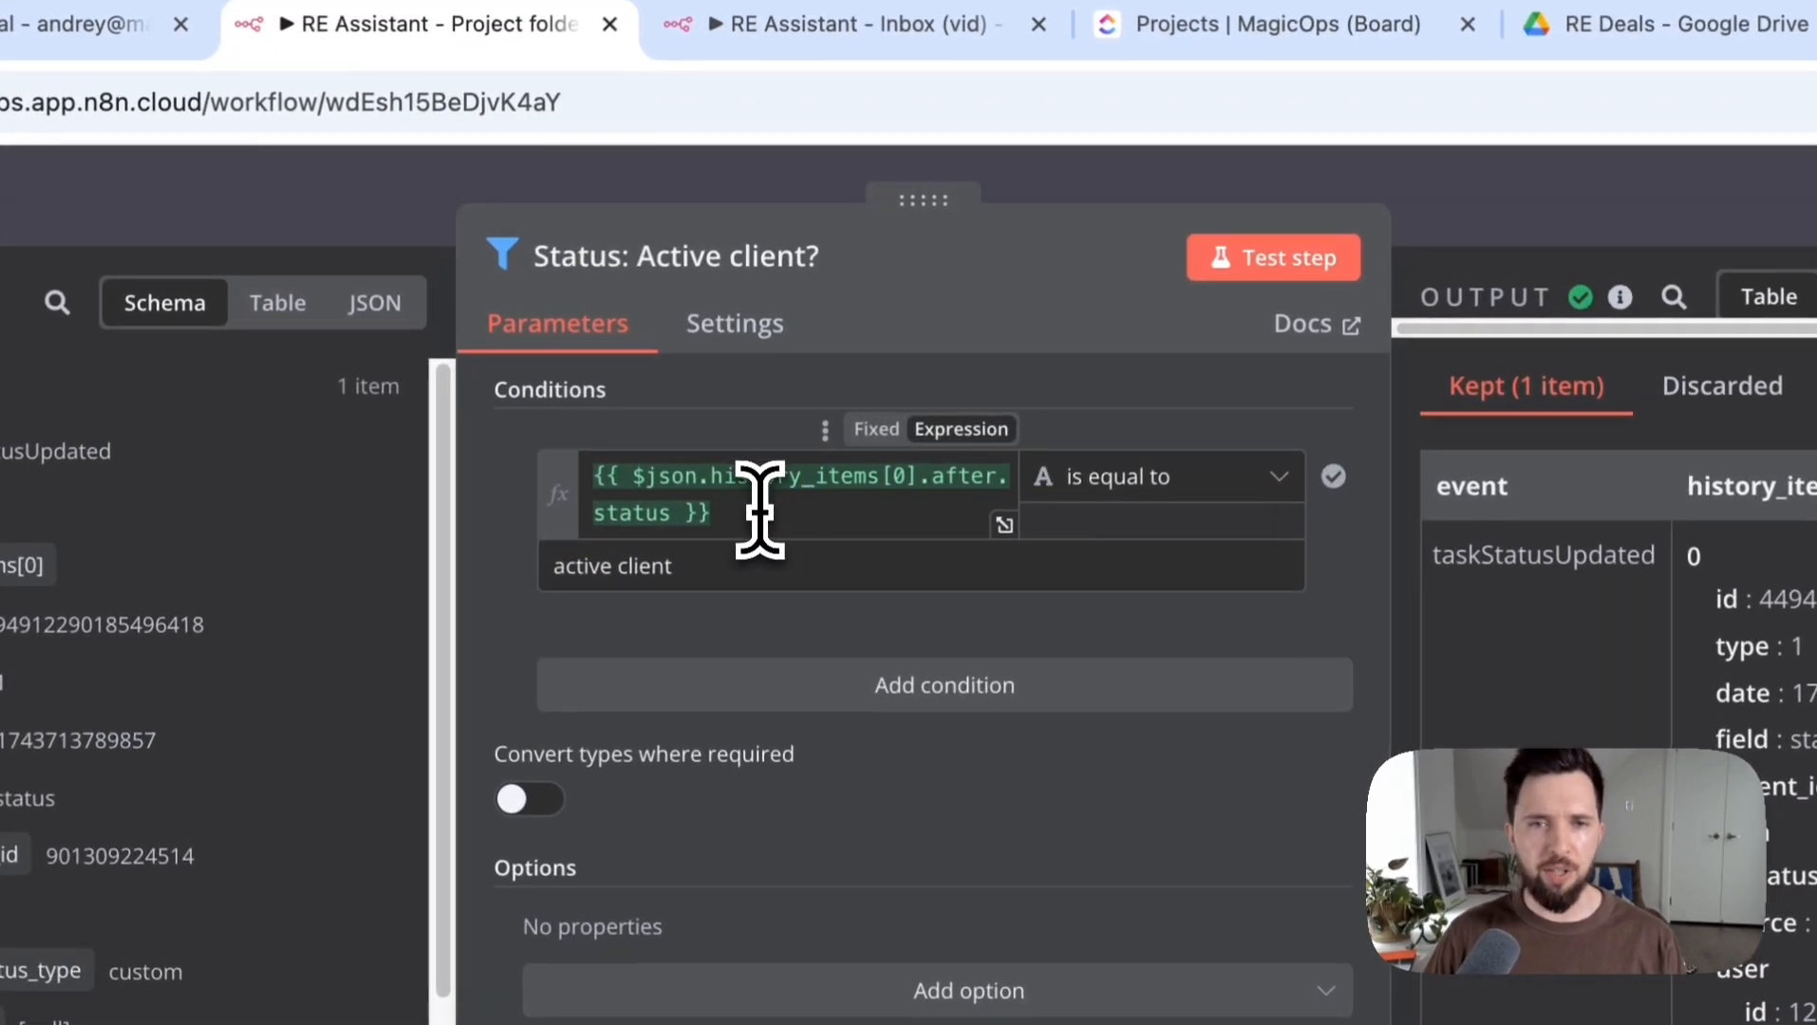
Review the filter's after.status expression, its source field in the trigger input and the "active client" comparison value
click(759, 511)
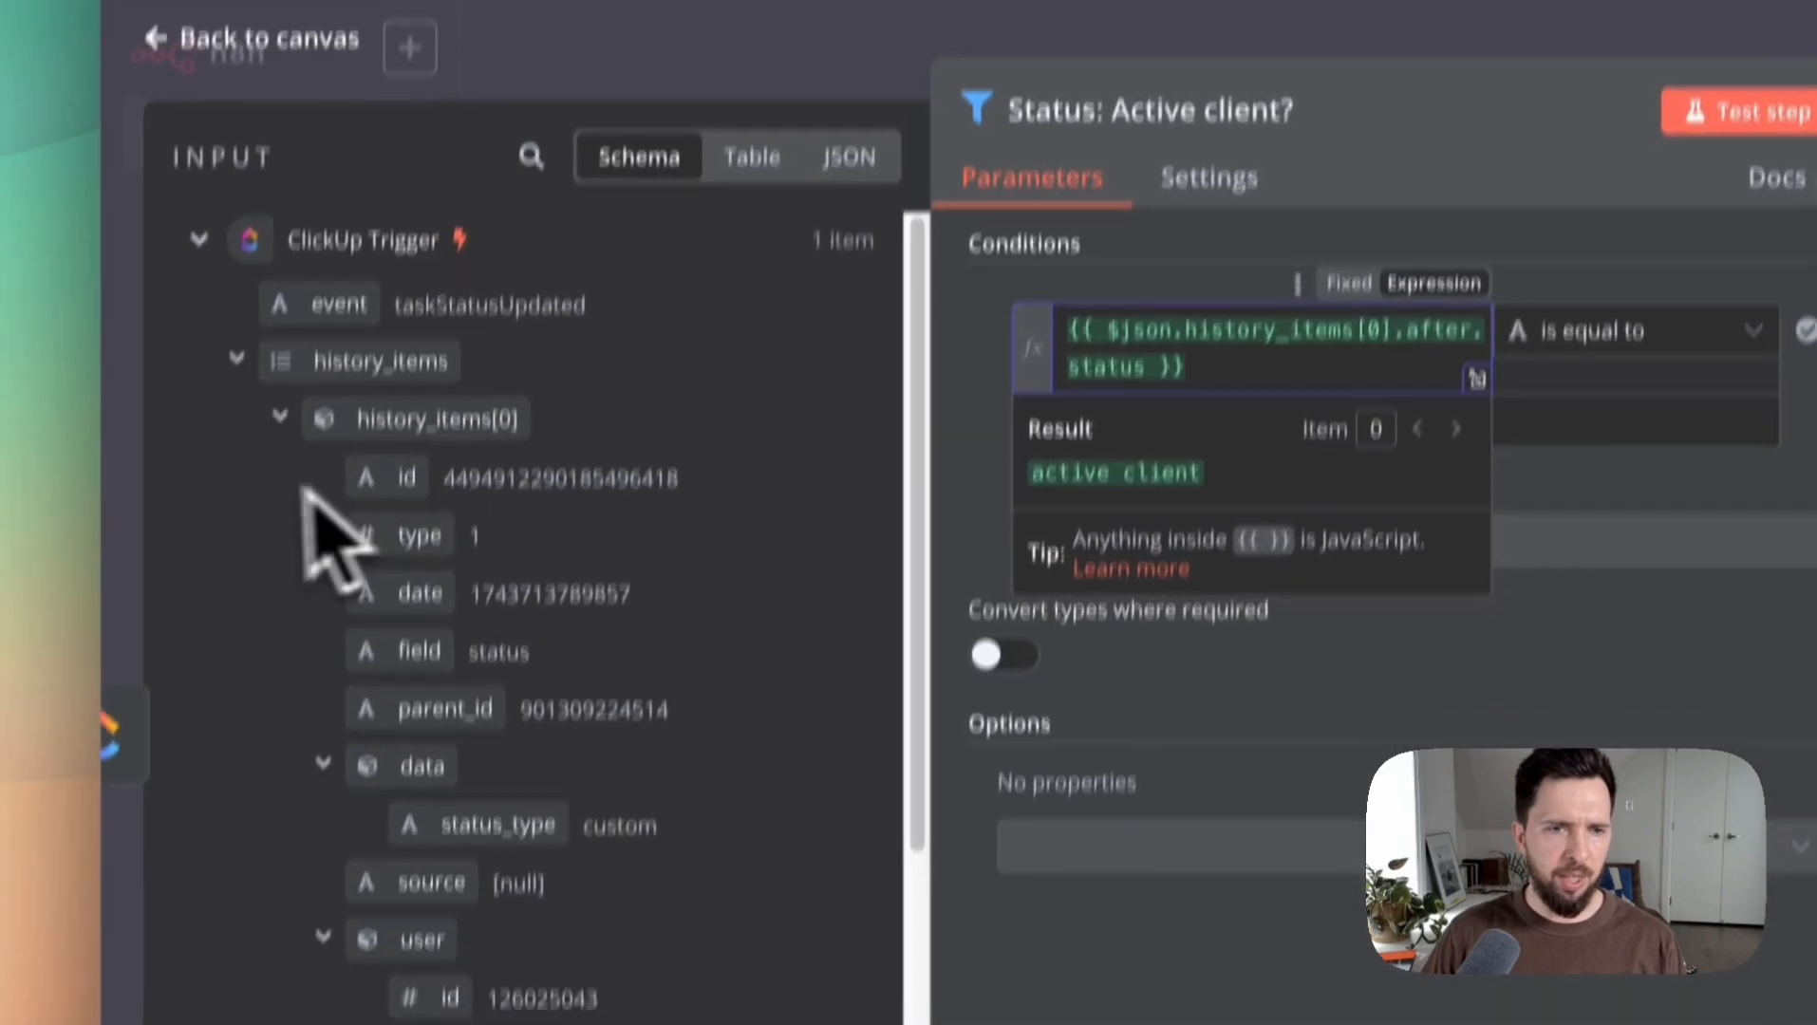
click(311, 493)
scroll(361, 589, down, 5)
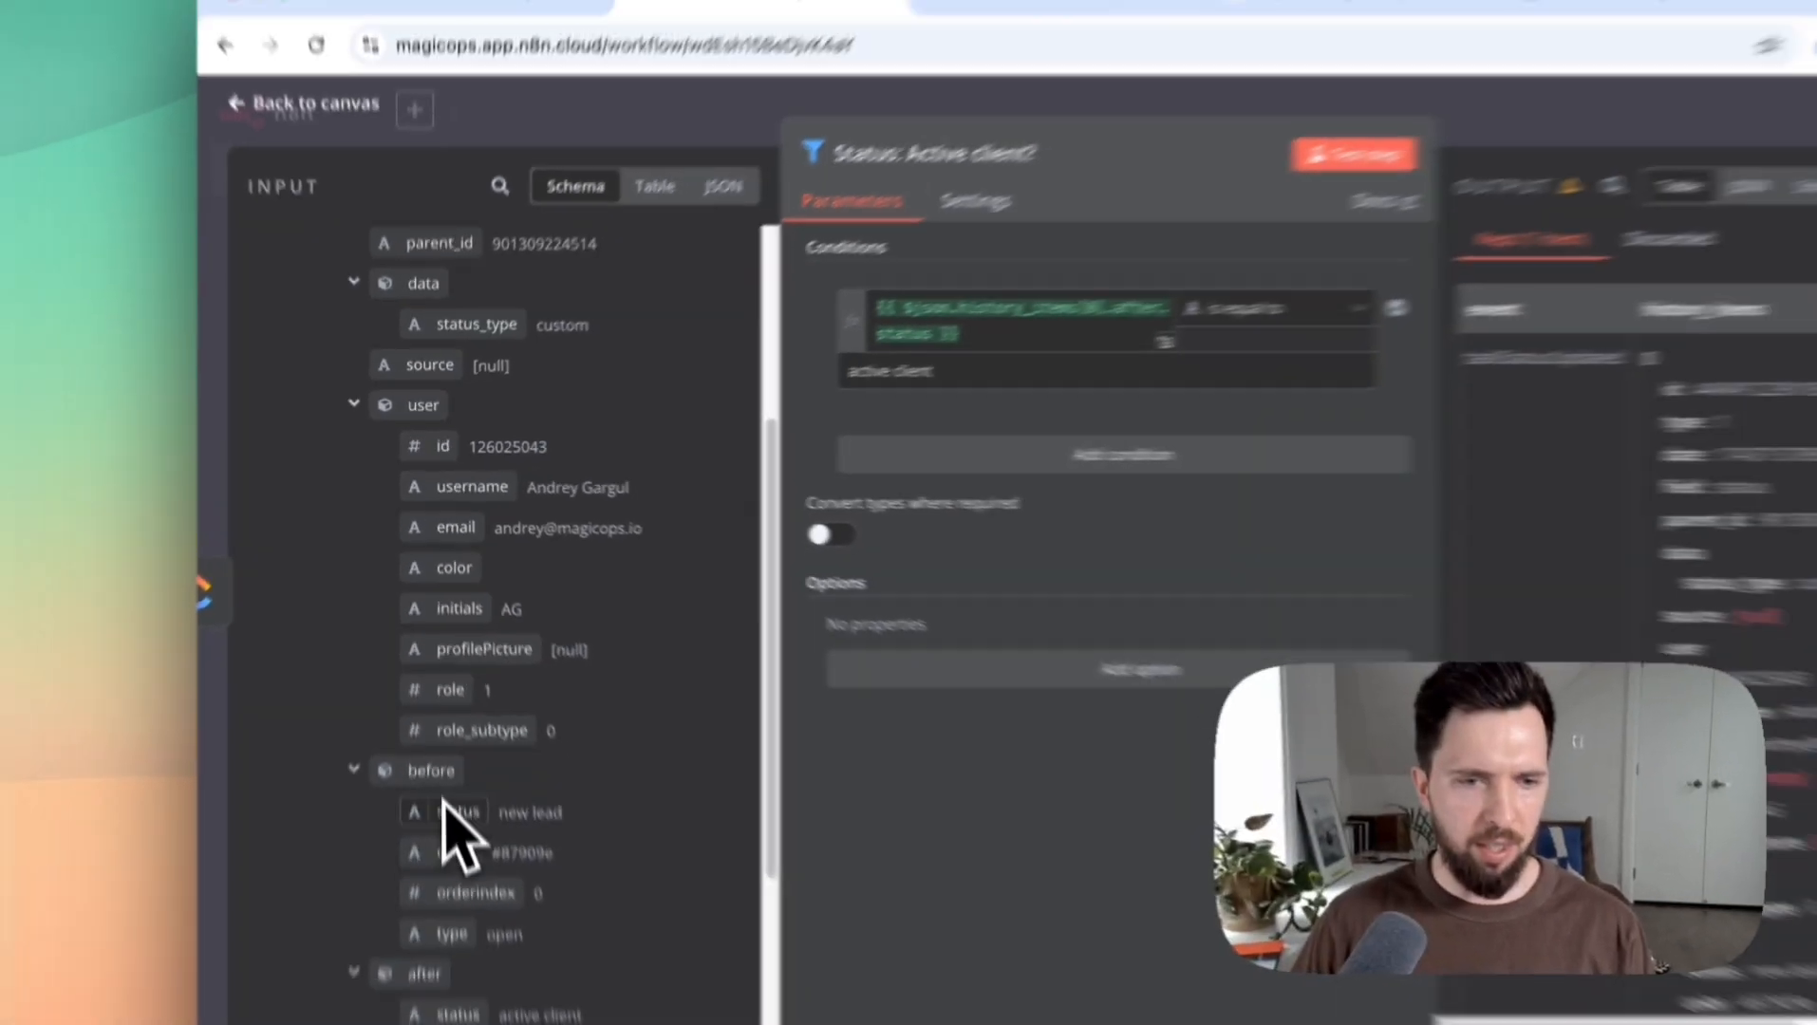
scroll(456, 835, down, 3)
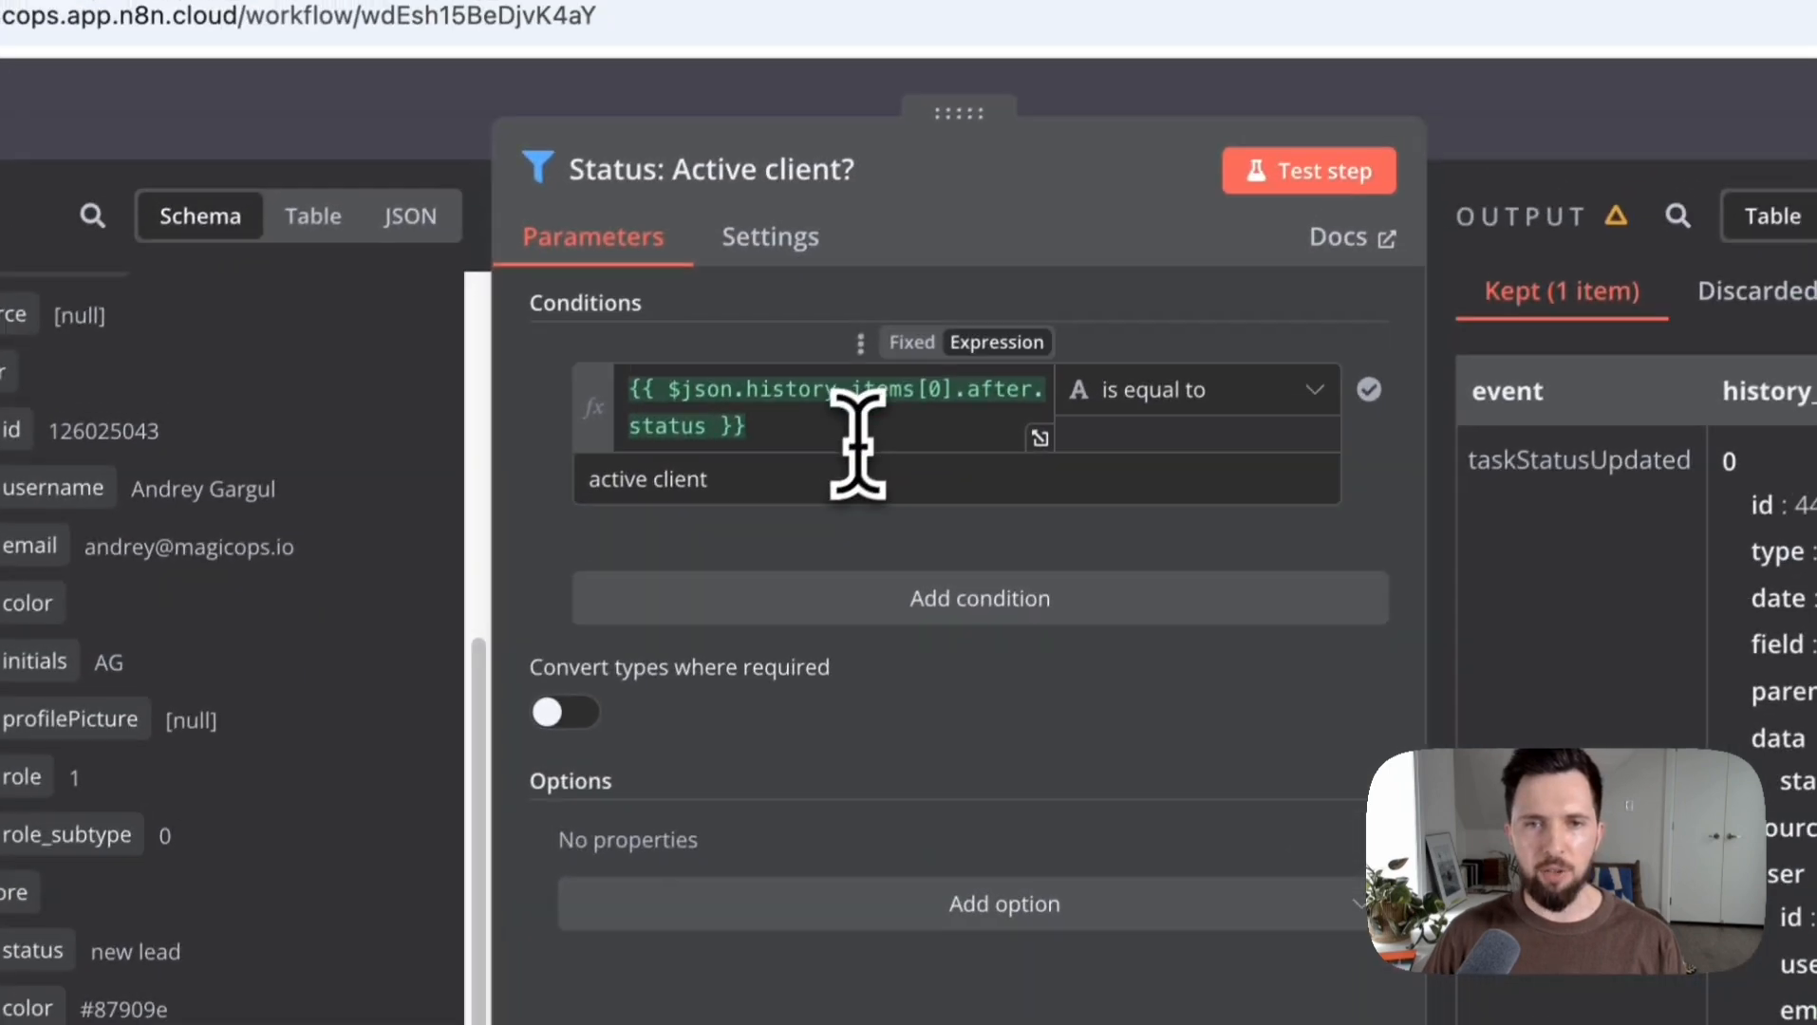
click(839, 434)
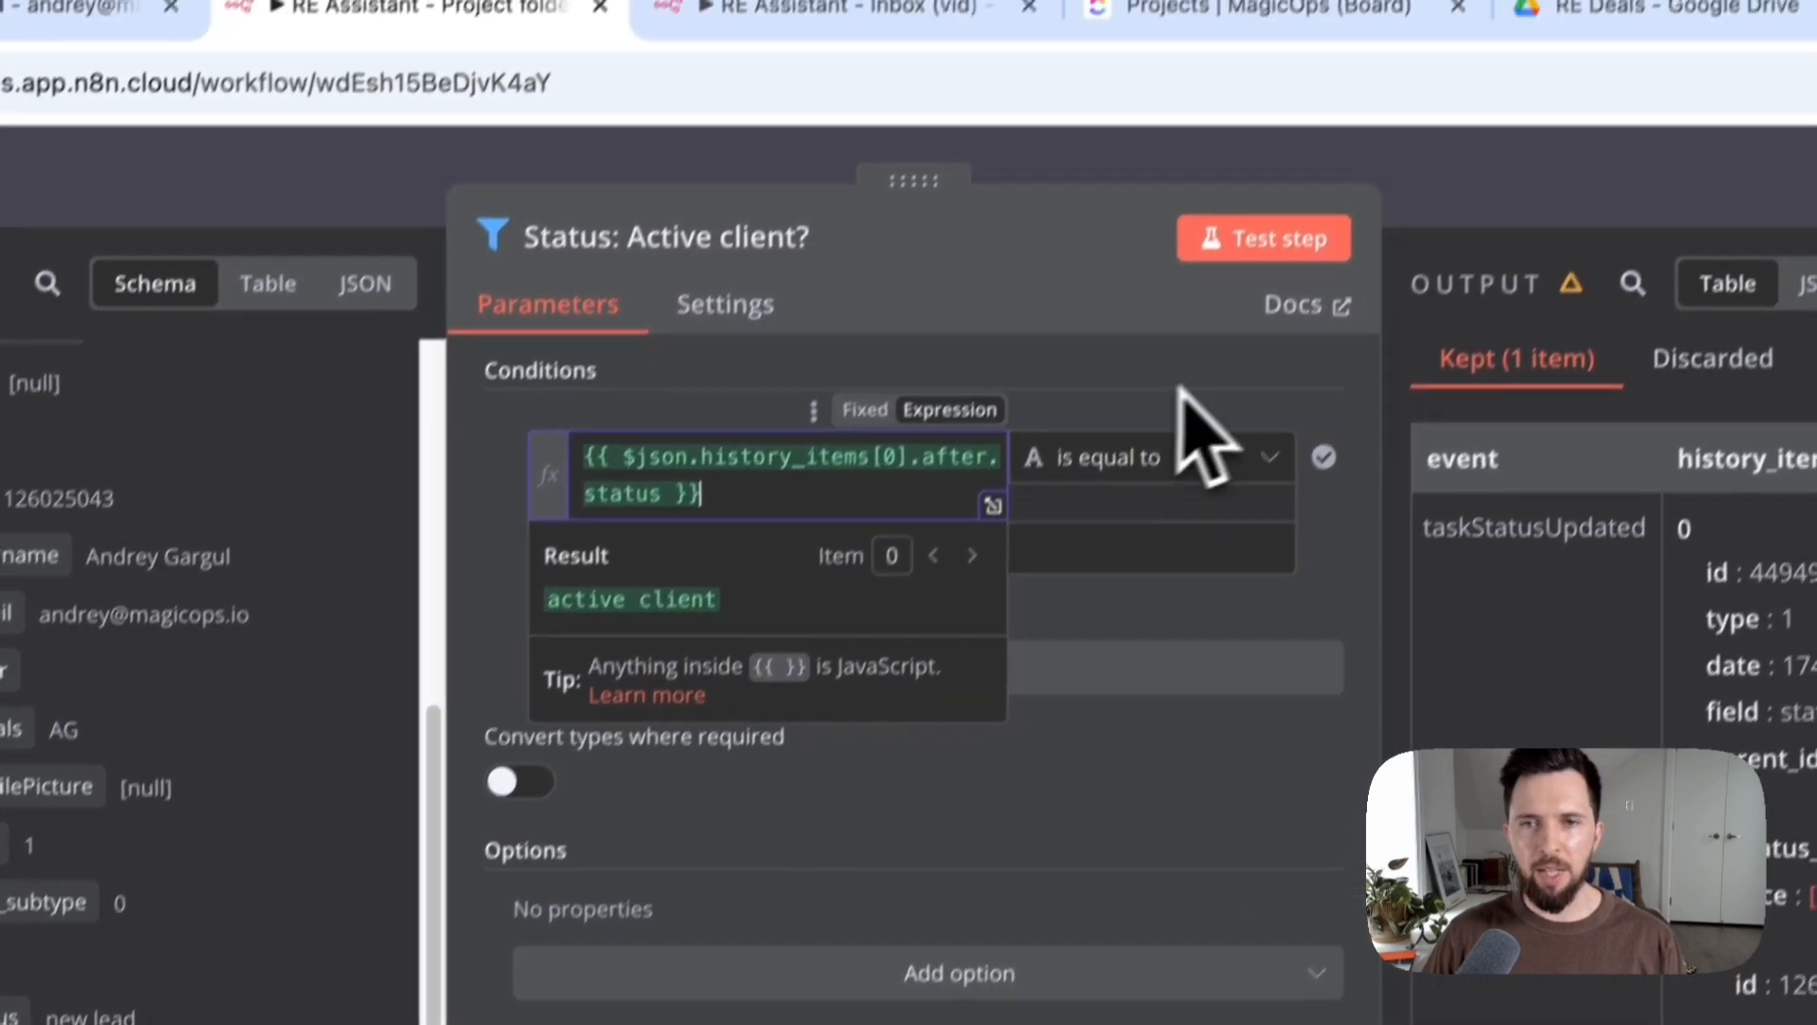
click(1207, 342)
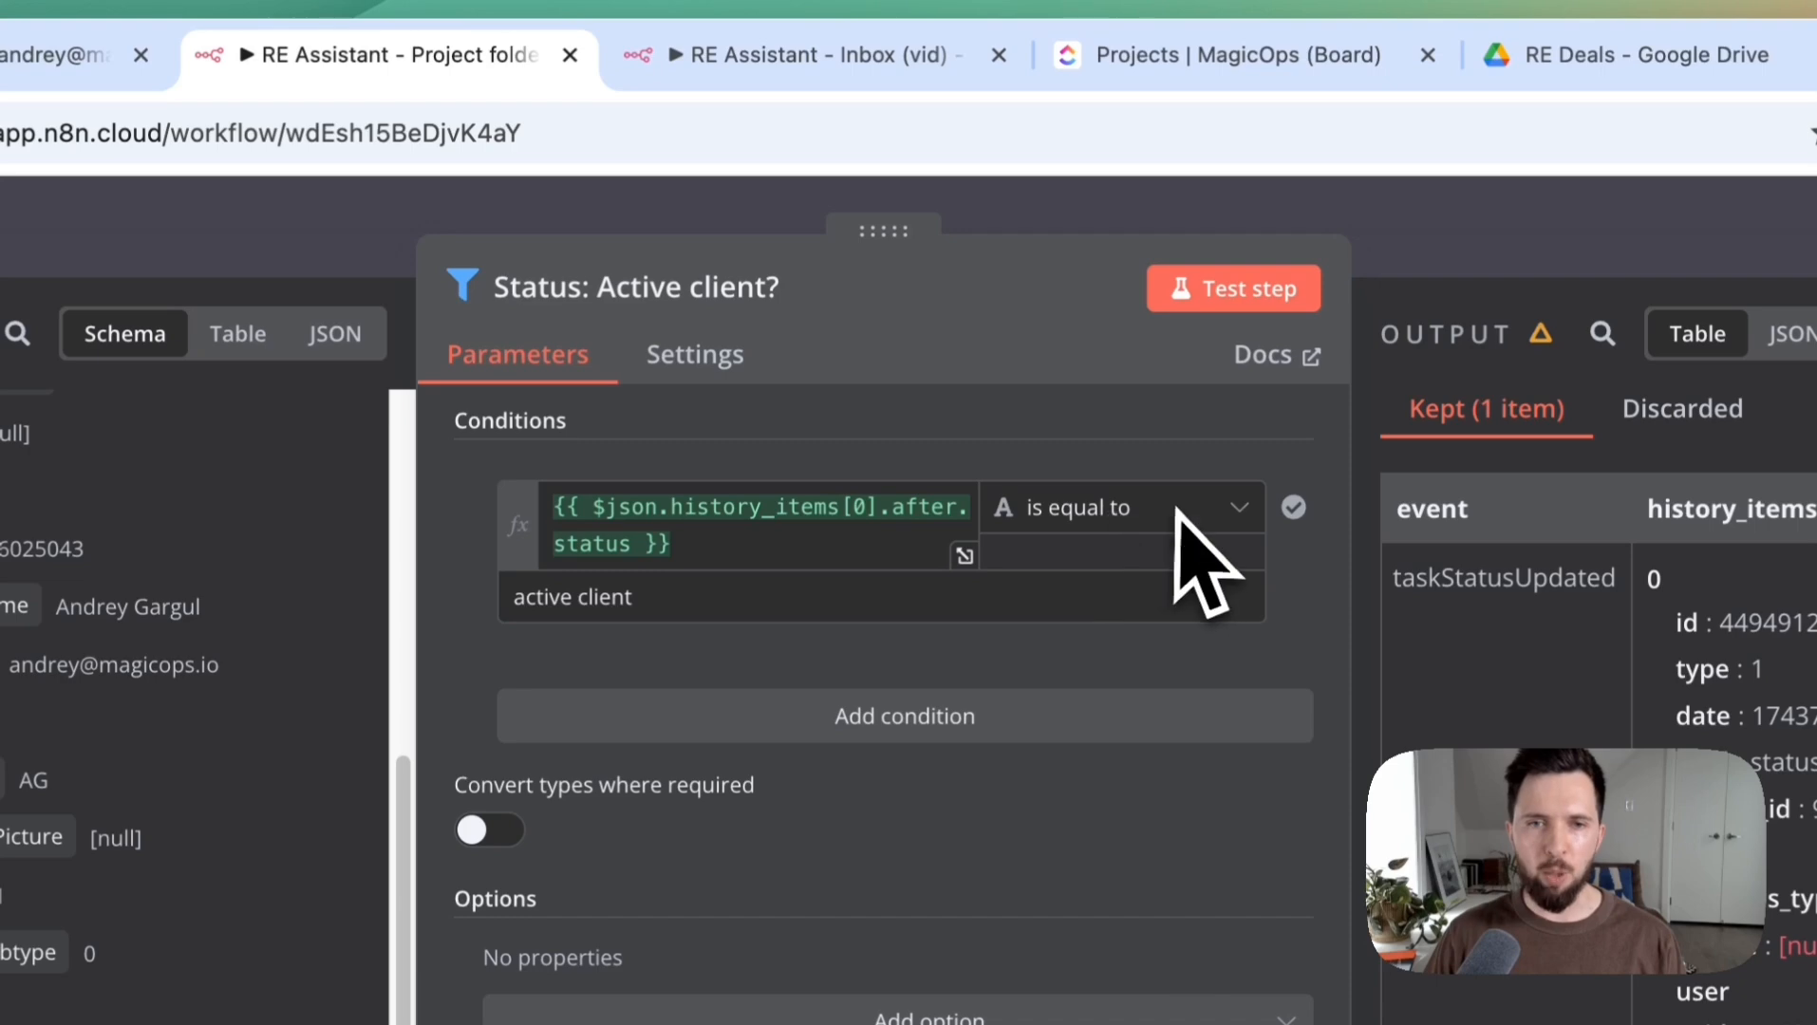
drag(730, 596, 484, 622)
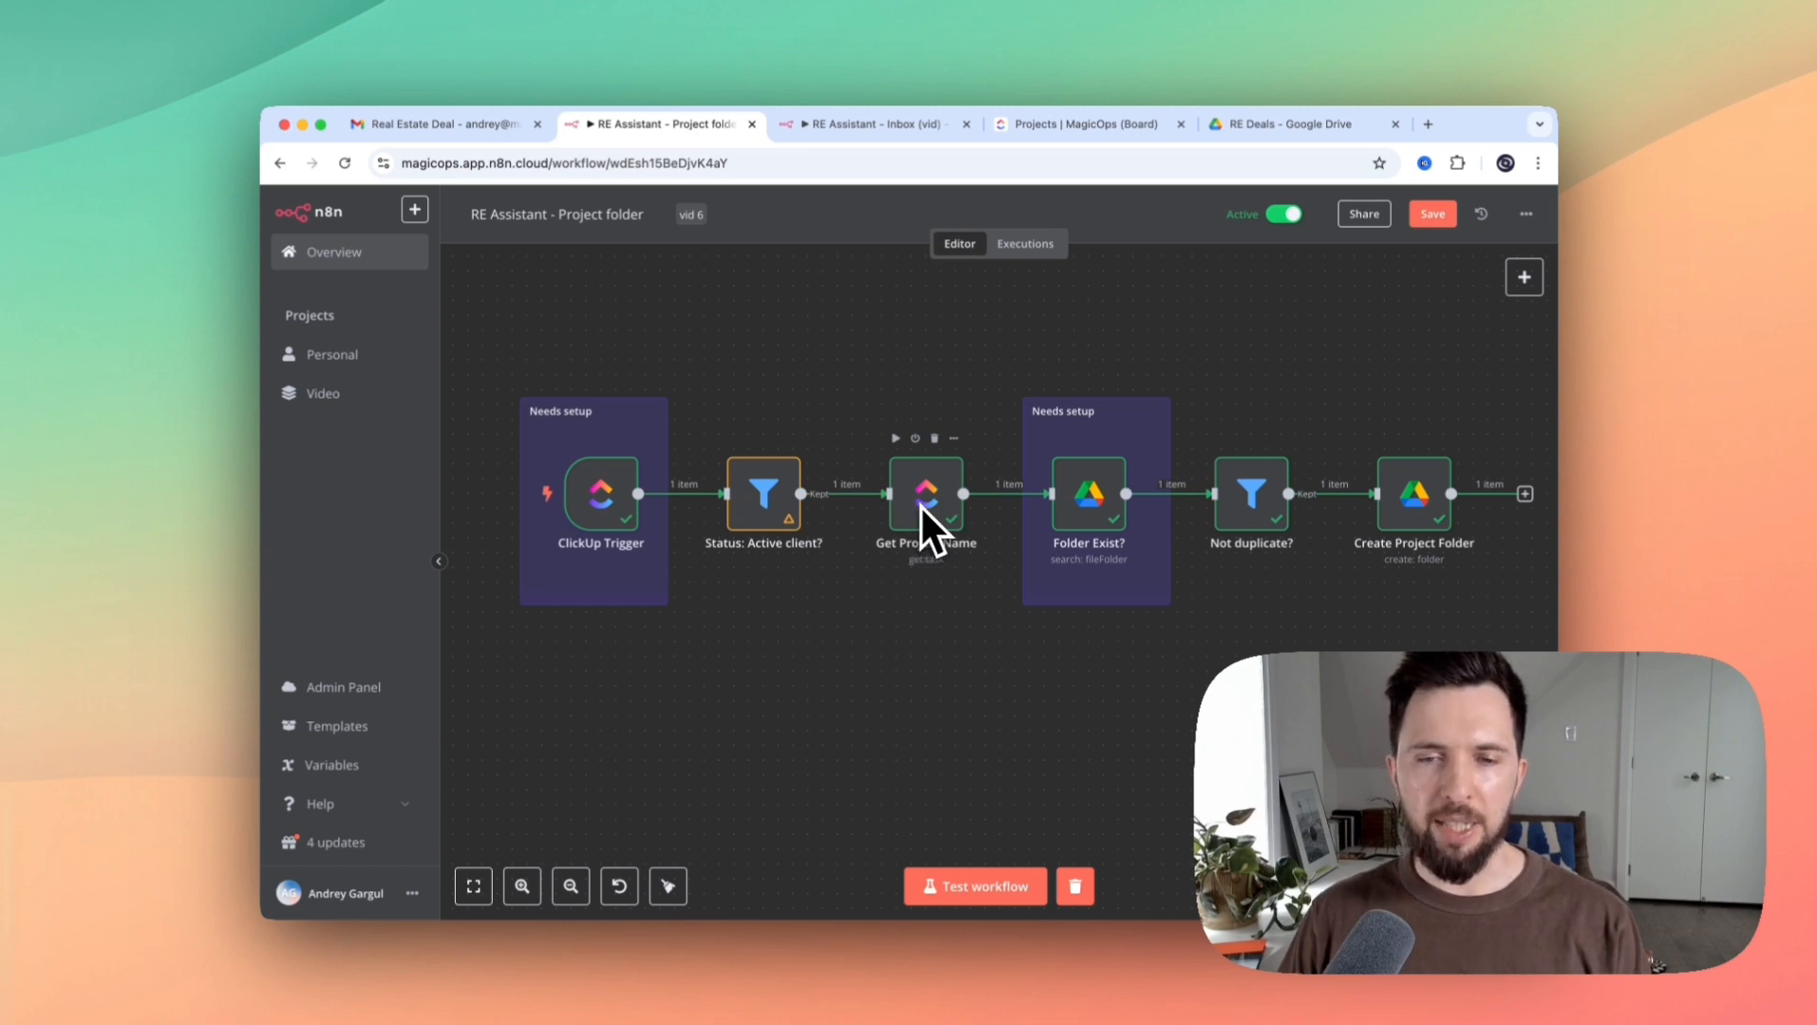
View the task retrieval settings of the Get Project Name node, and return to the canvas
double_click(608, 490)
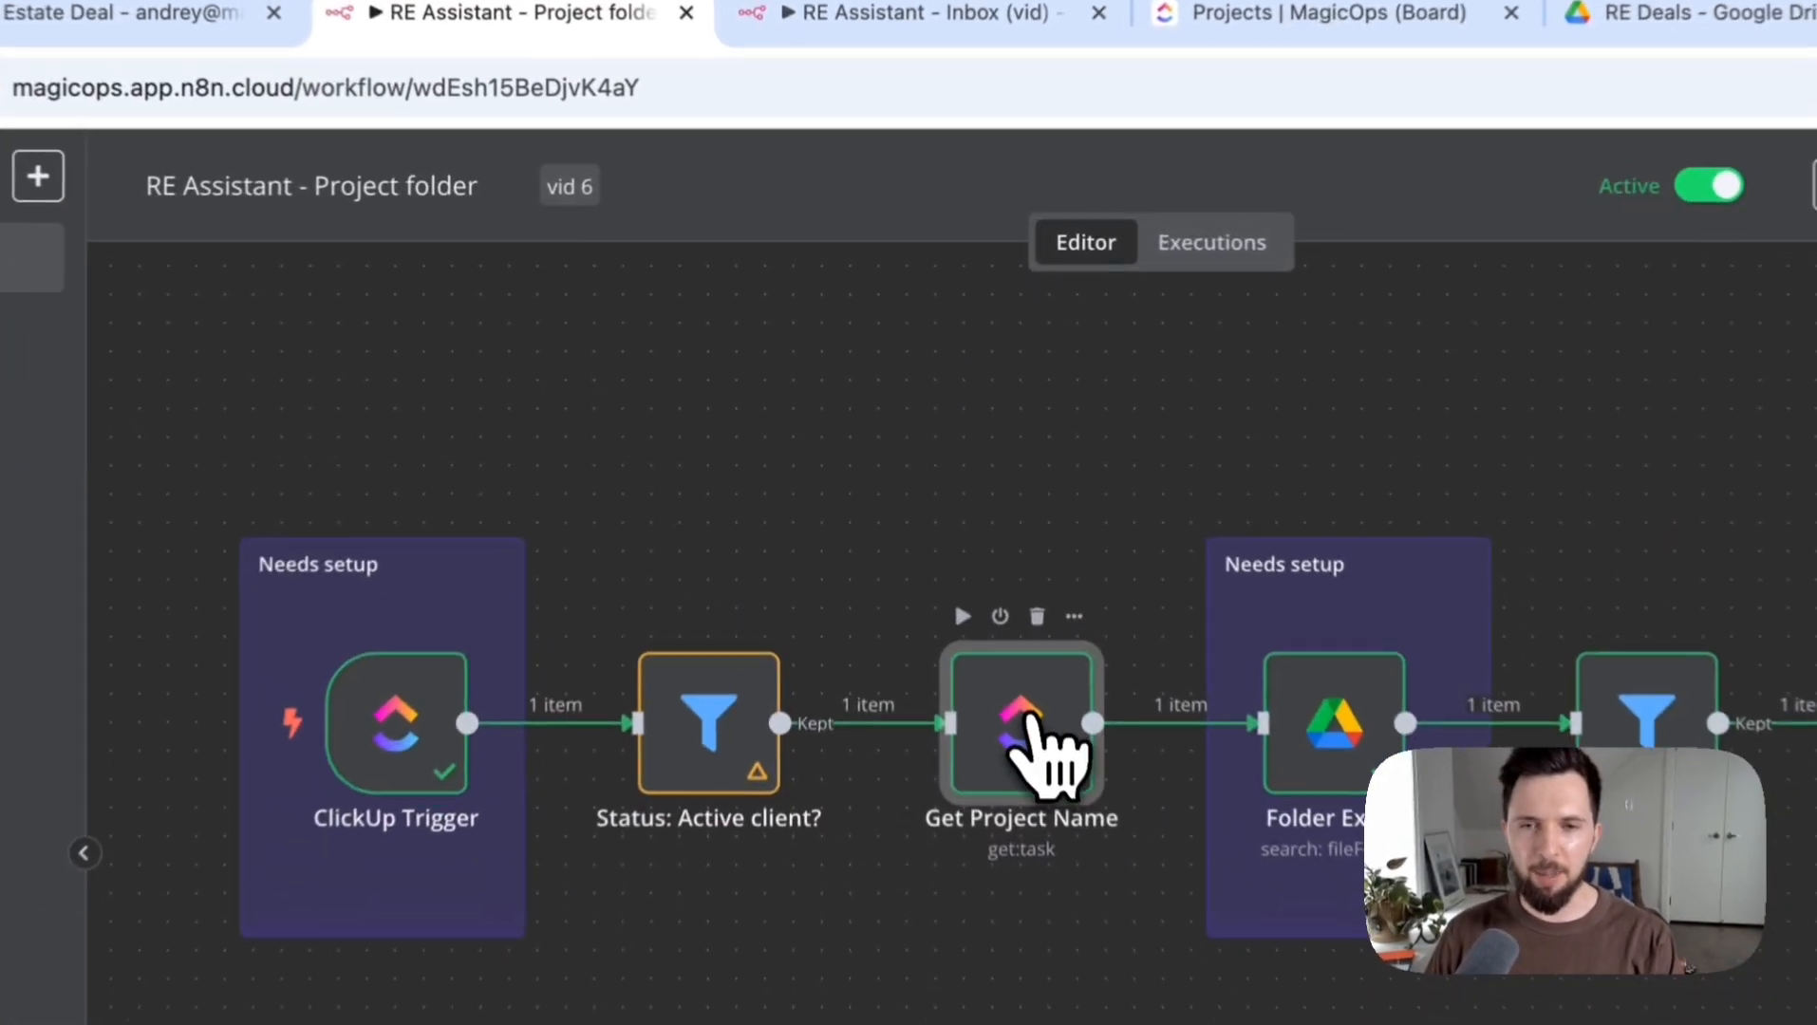
double_click(935, 520)
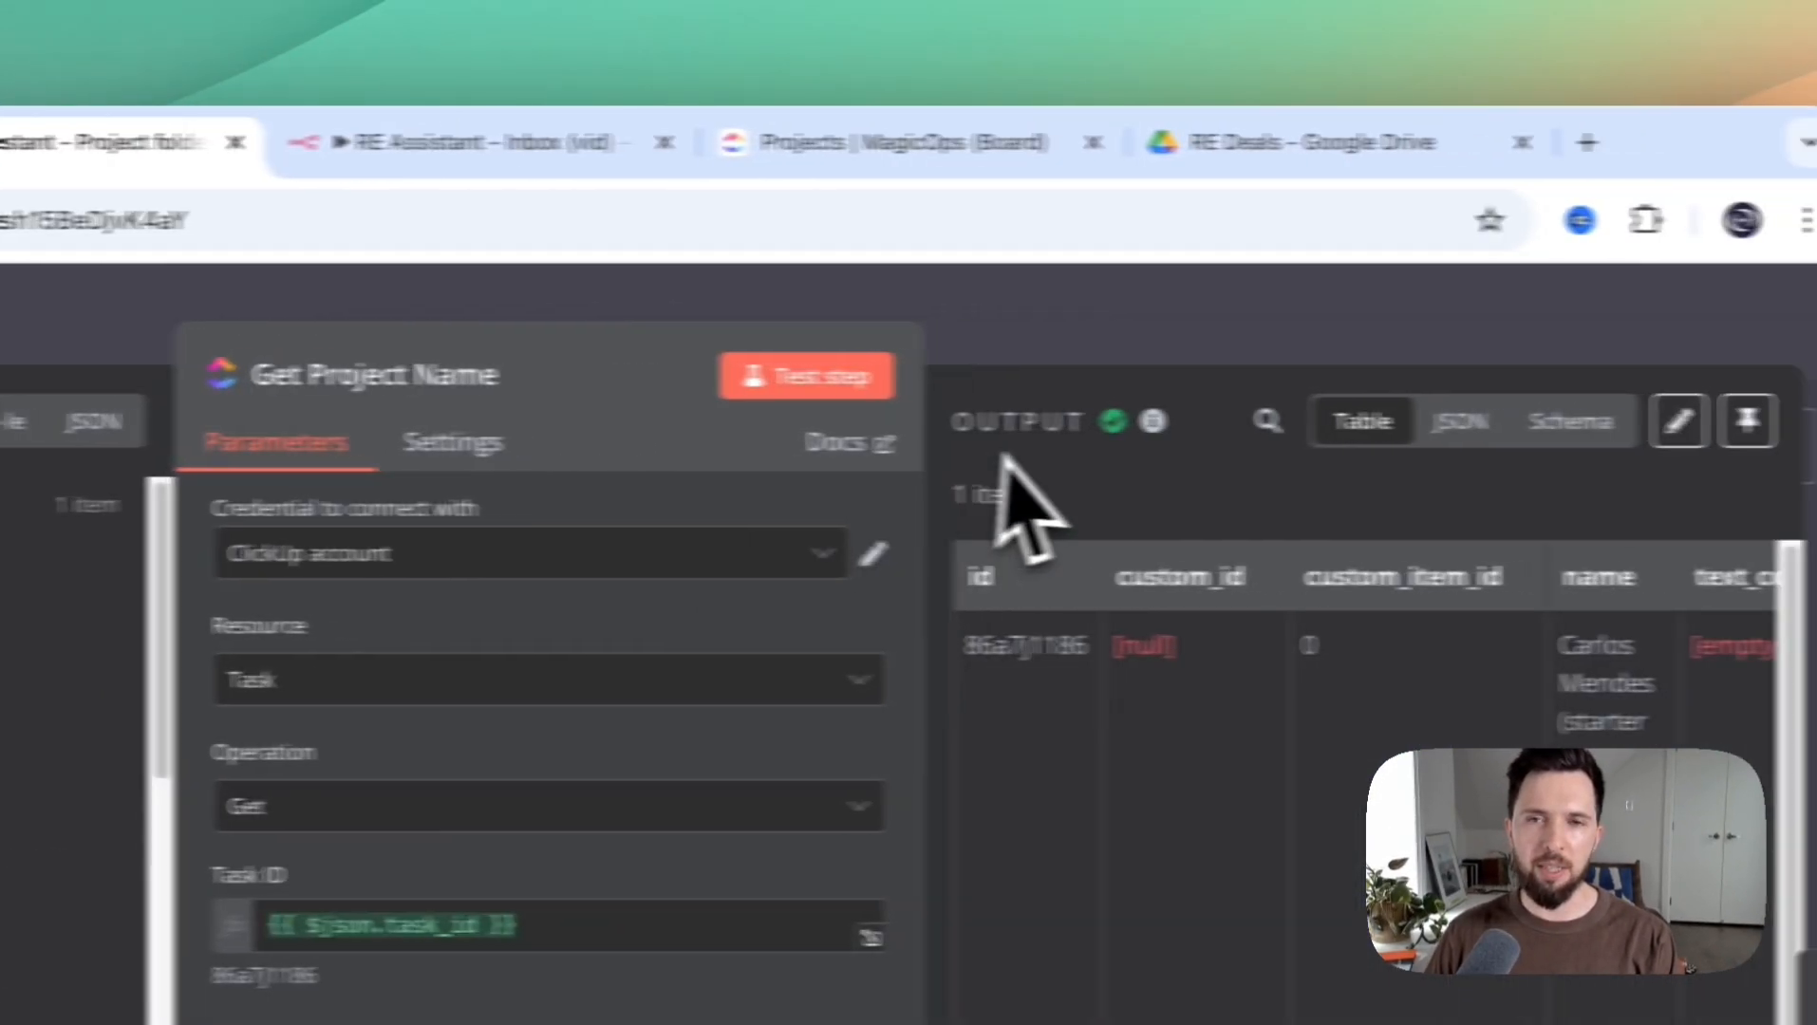
click(1515, 324)
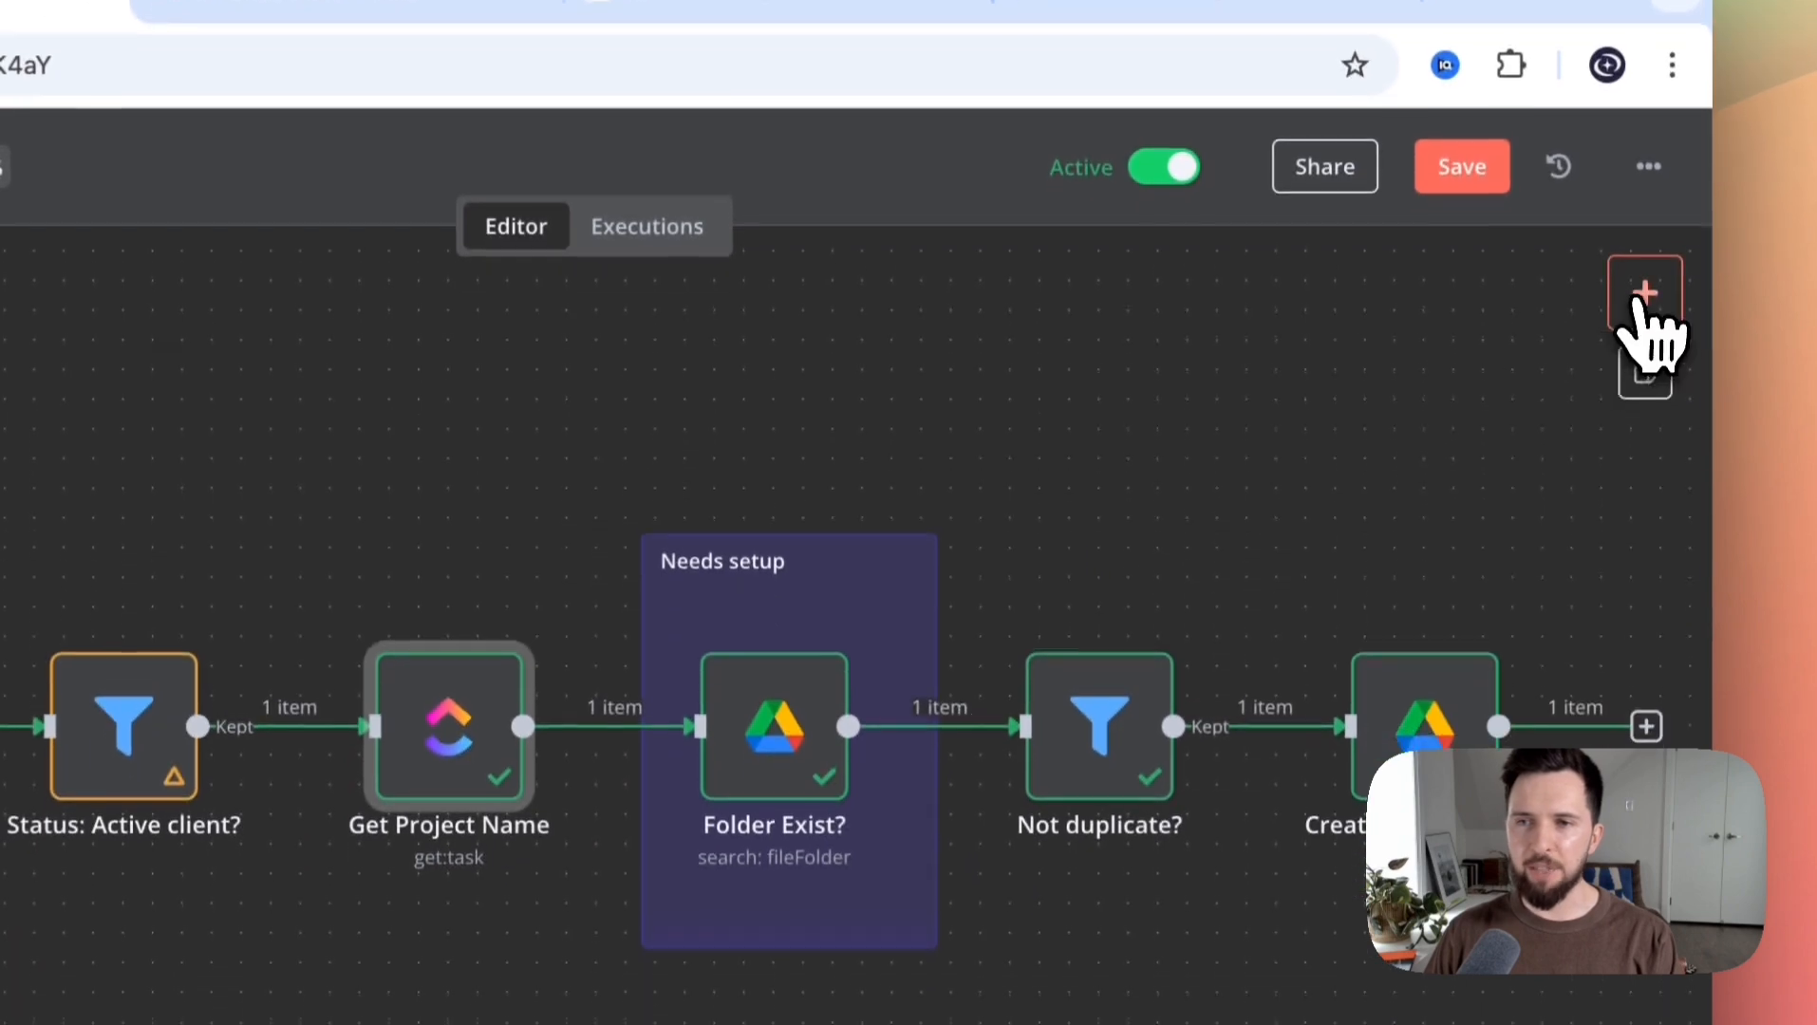
Search the available nodes for ClickUp and browse its list of actions, closing the list without adding a node
click(1637, 302)
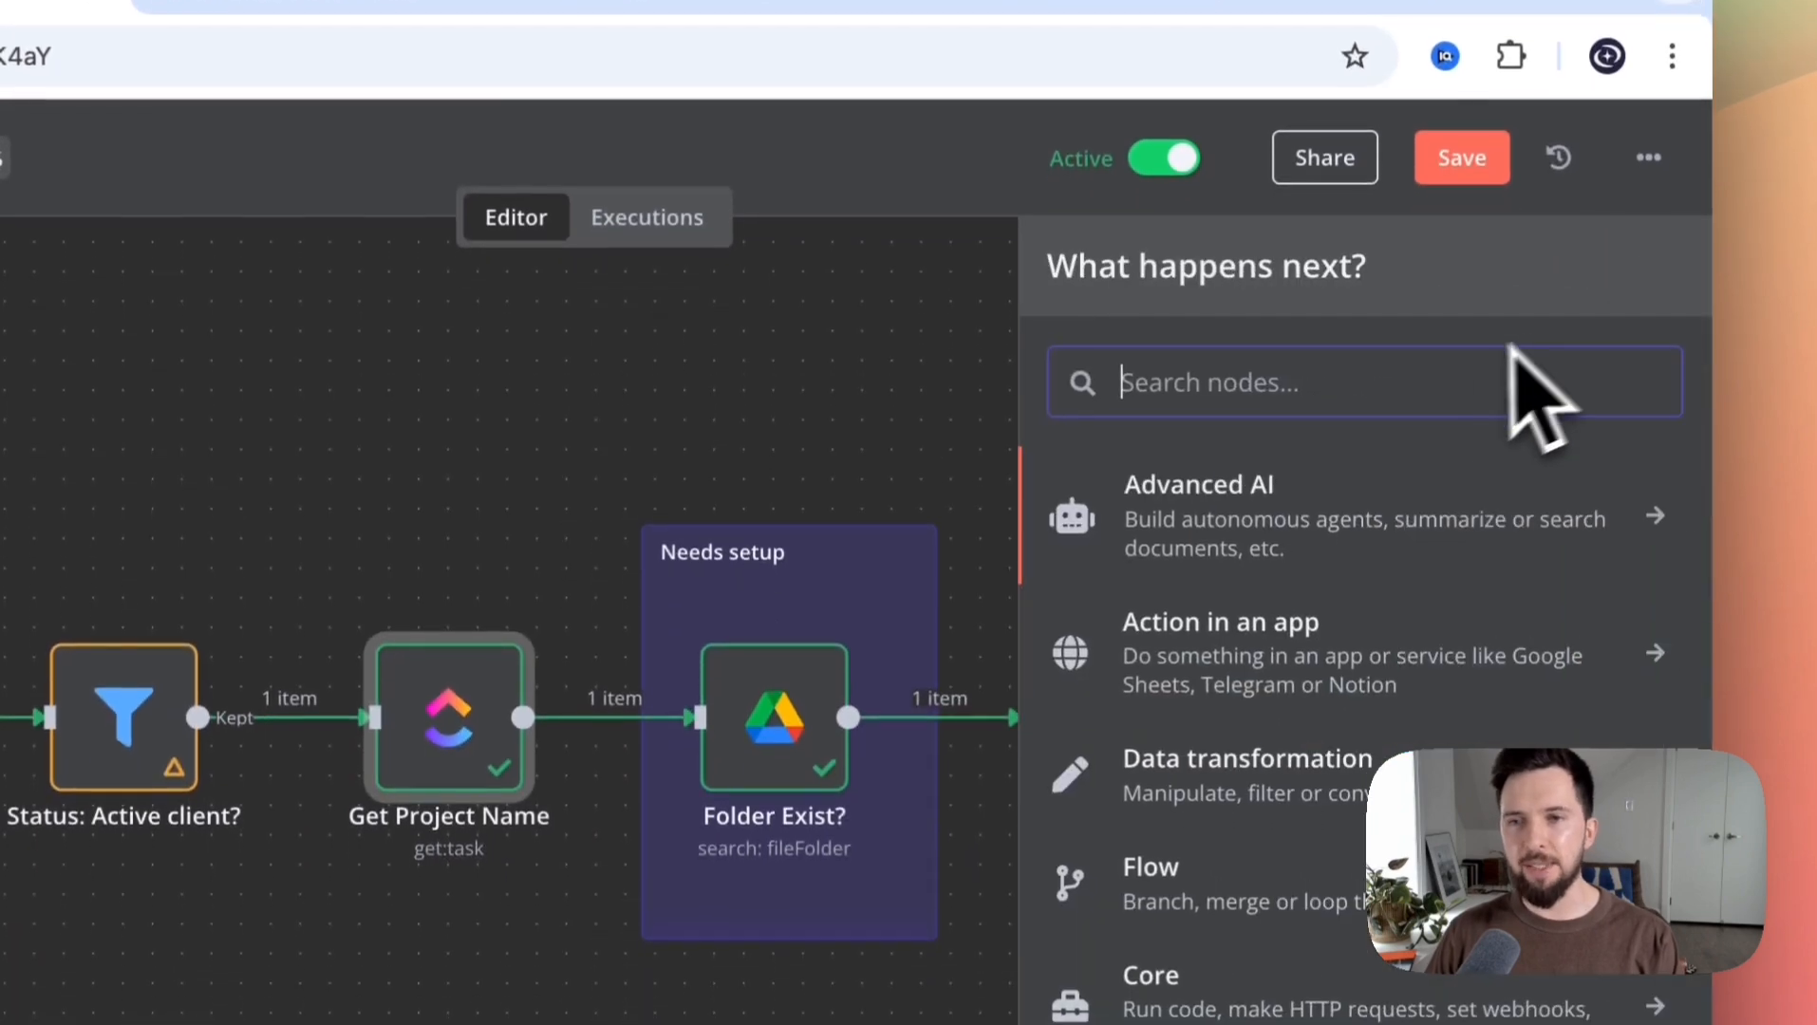
text(clic)
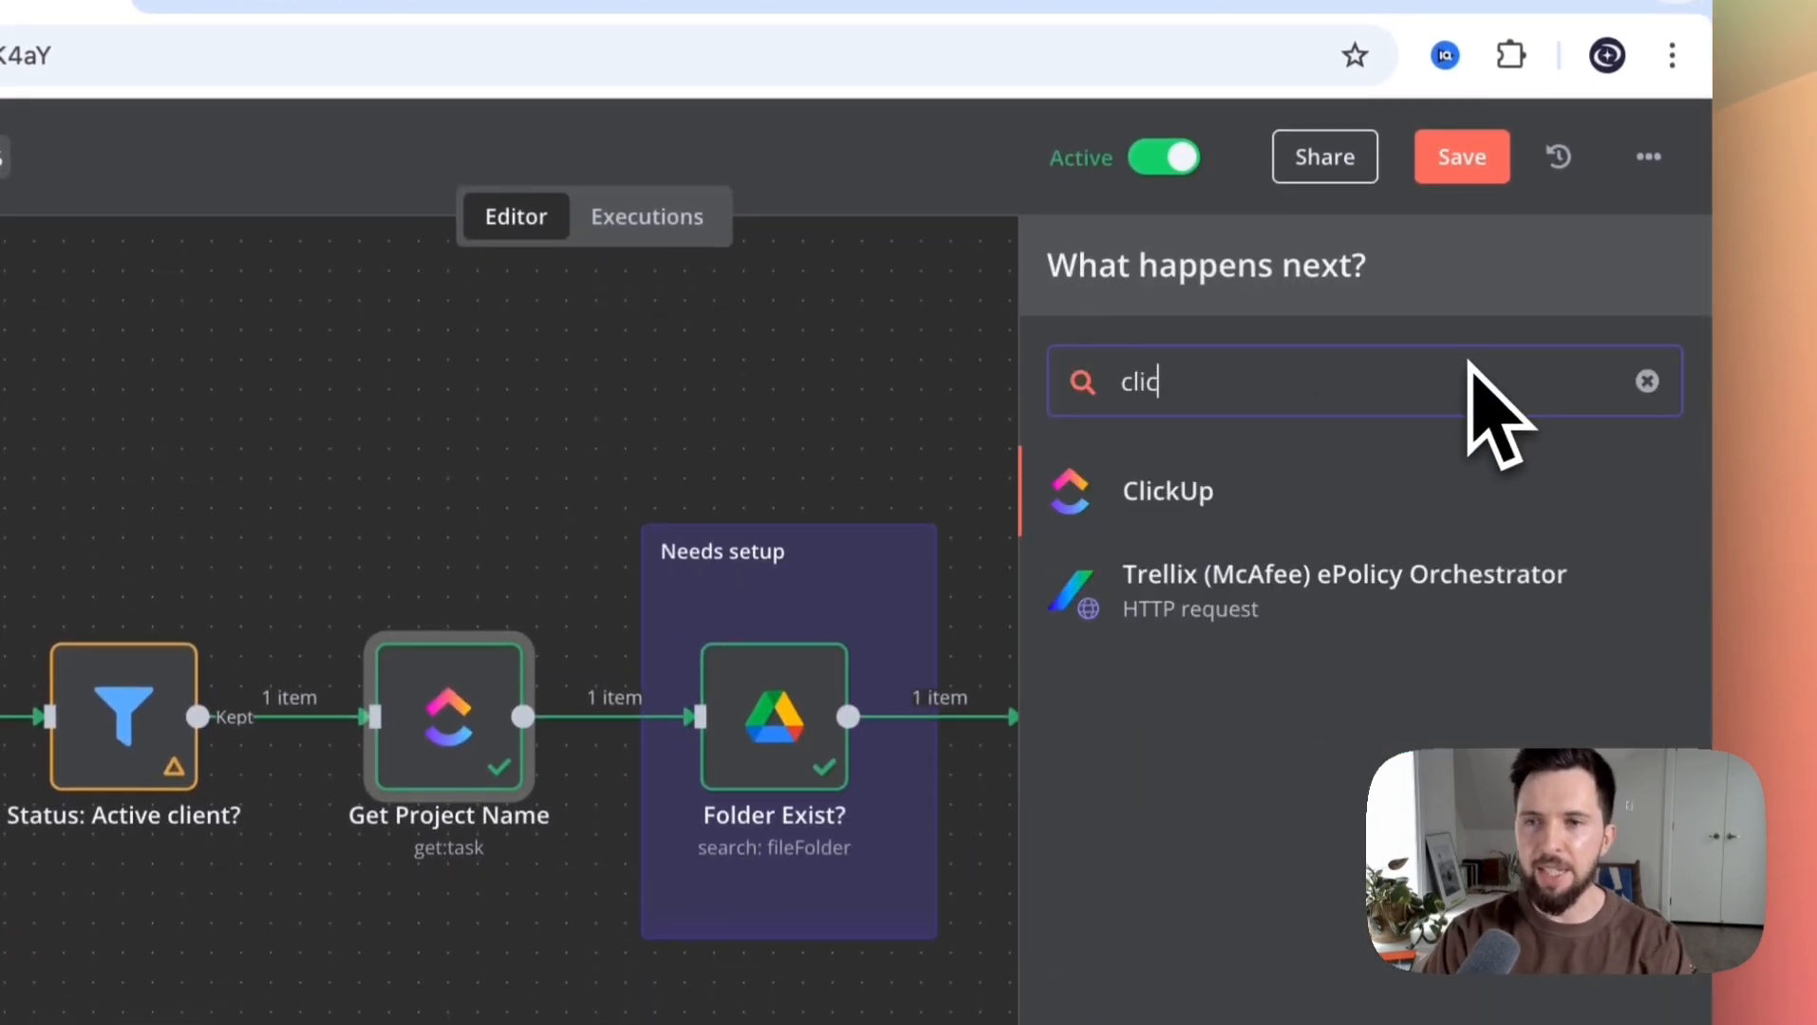
click(1320, 493)
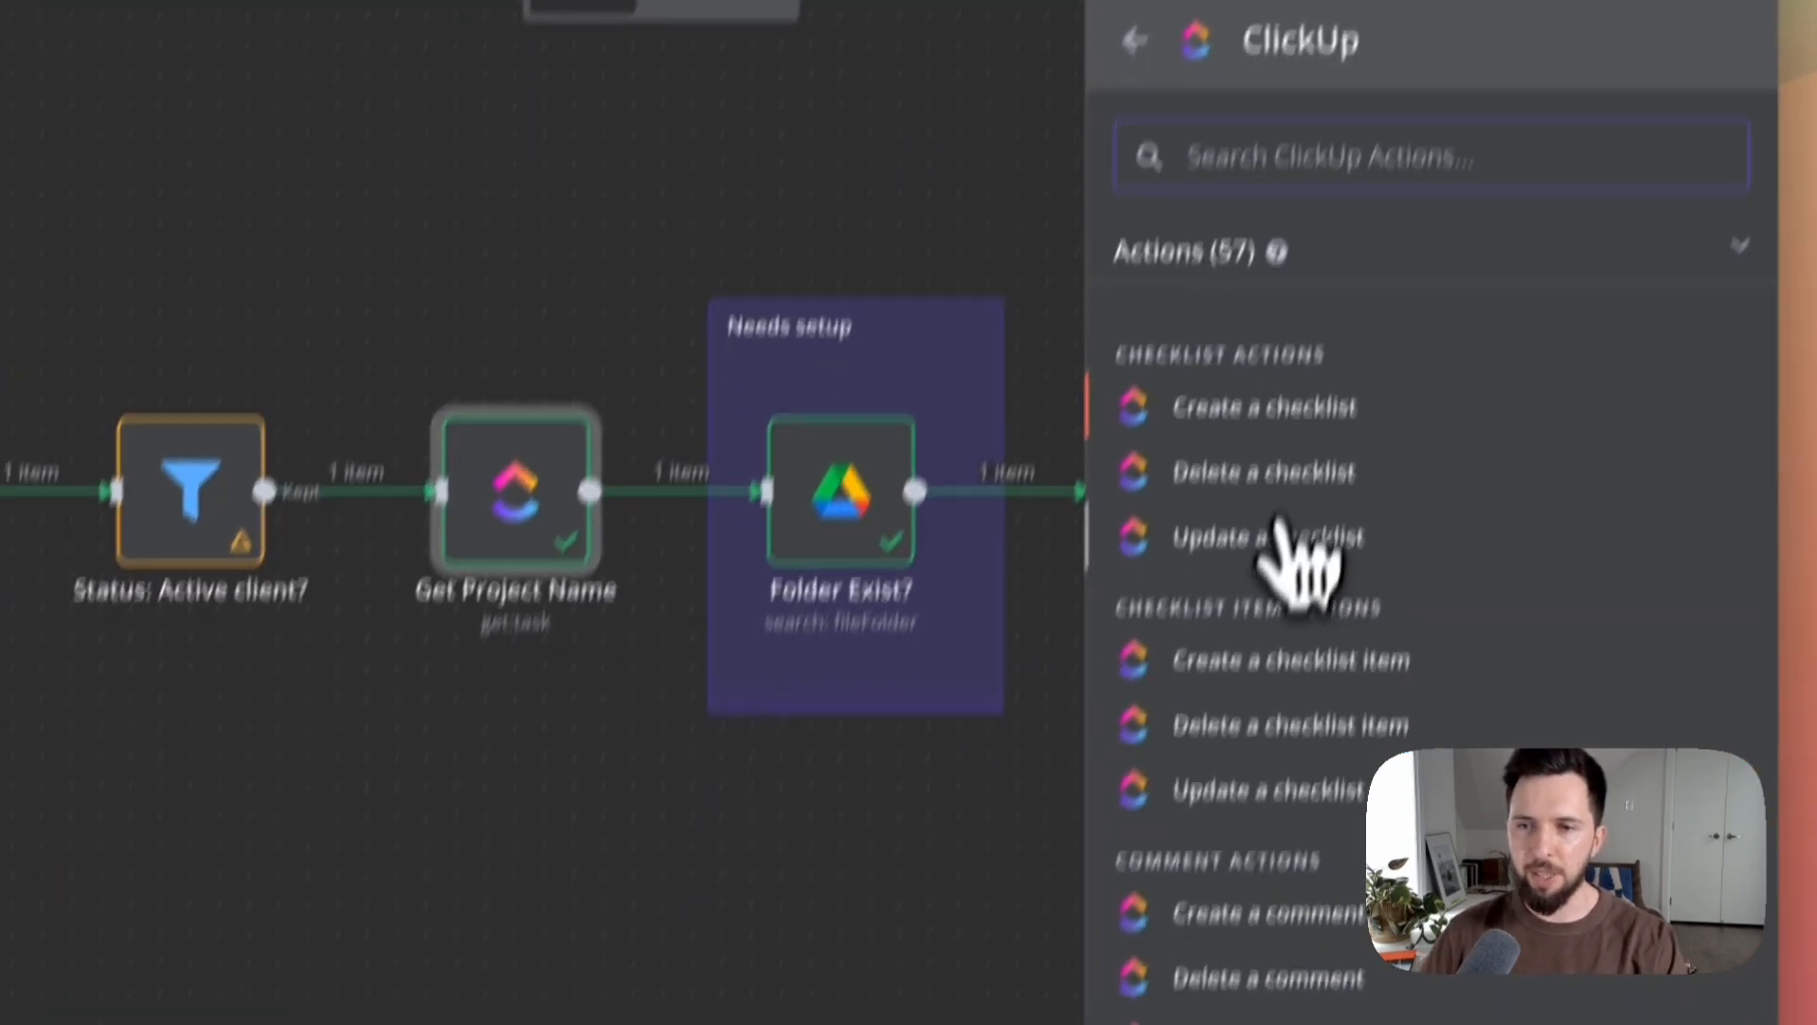
scroll(1177, 816, down, 4)
scroll(1296, 499, down, 7)
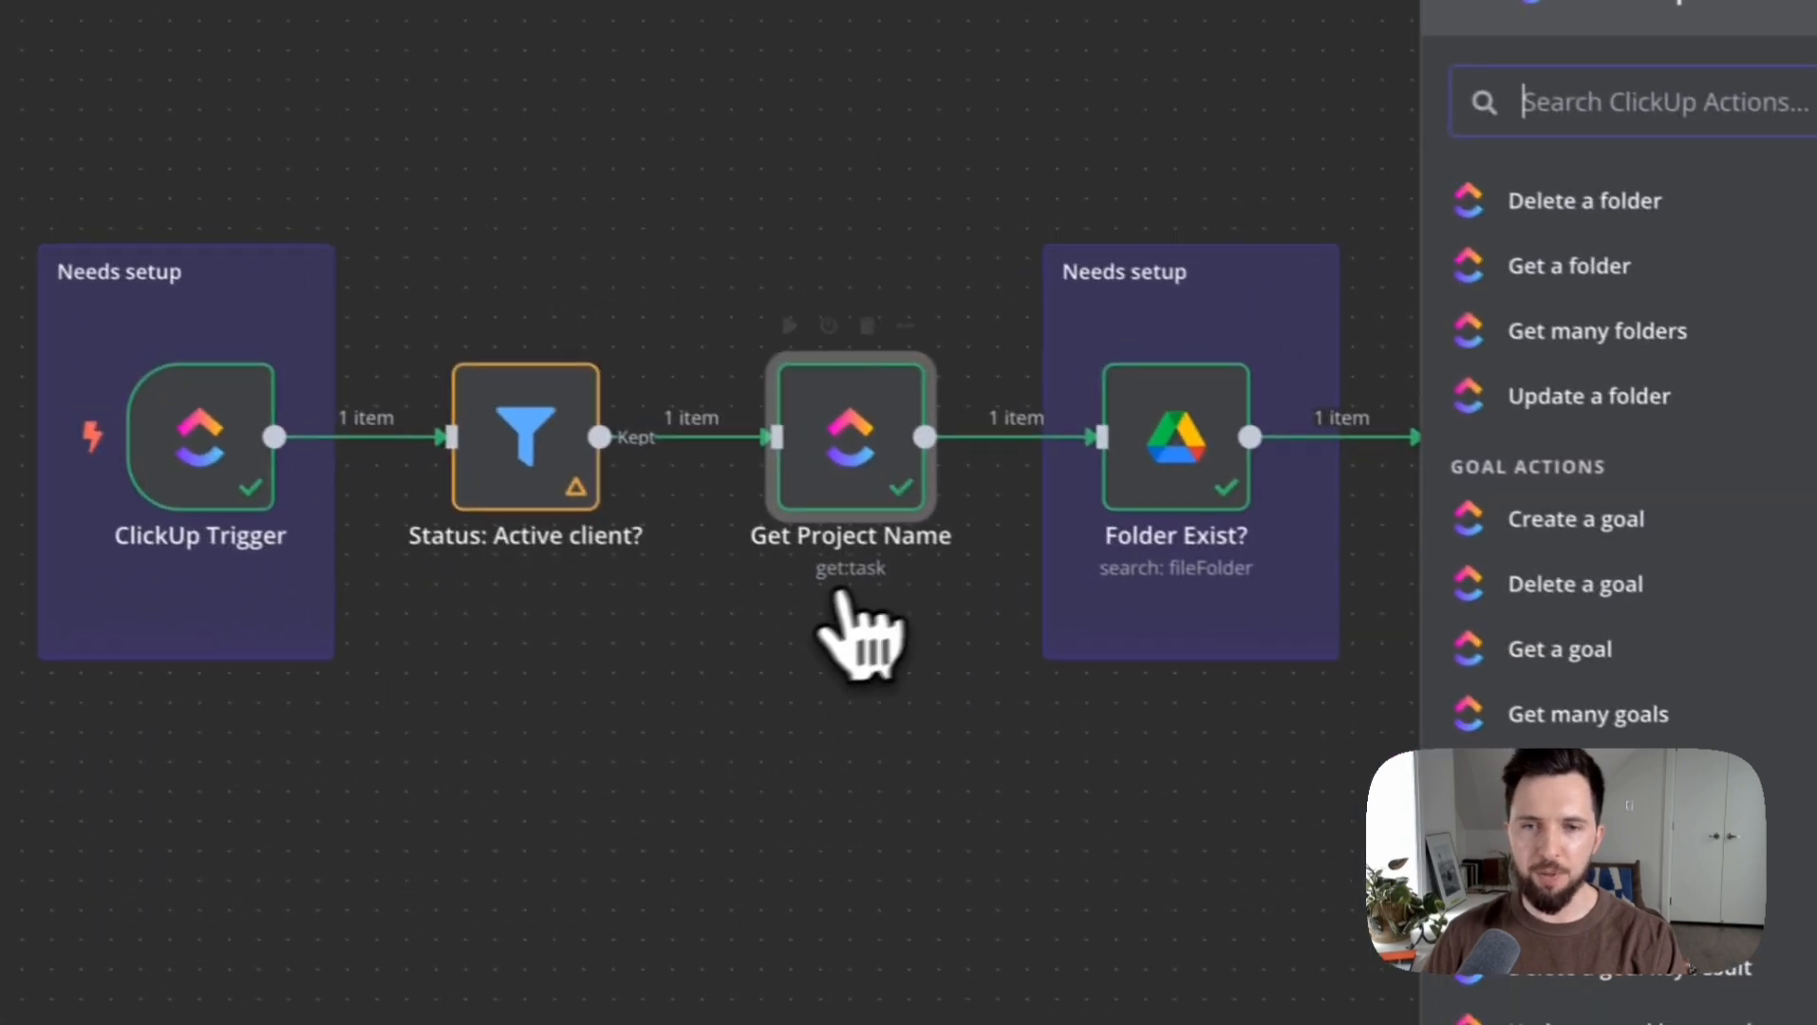
click(862, 723)
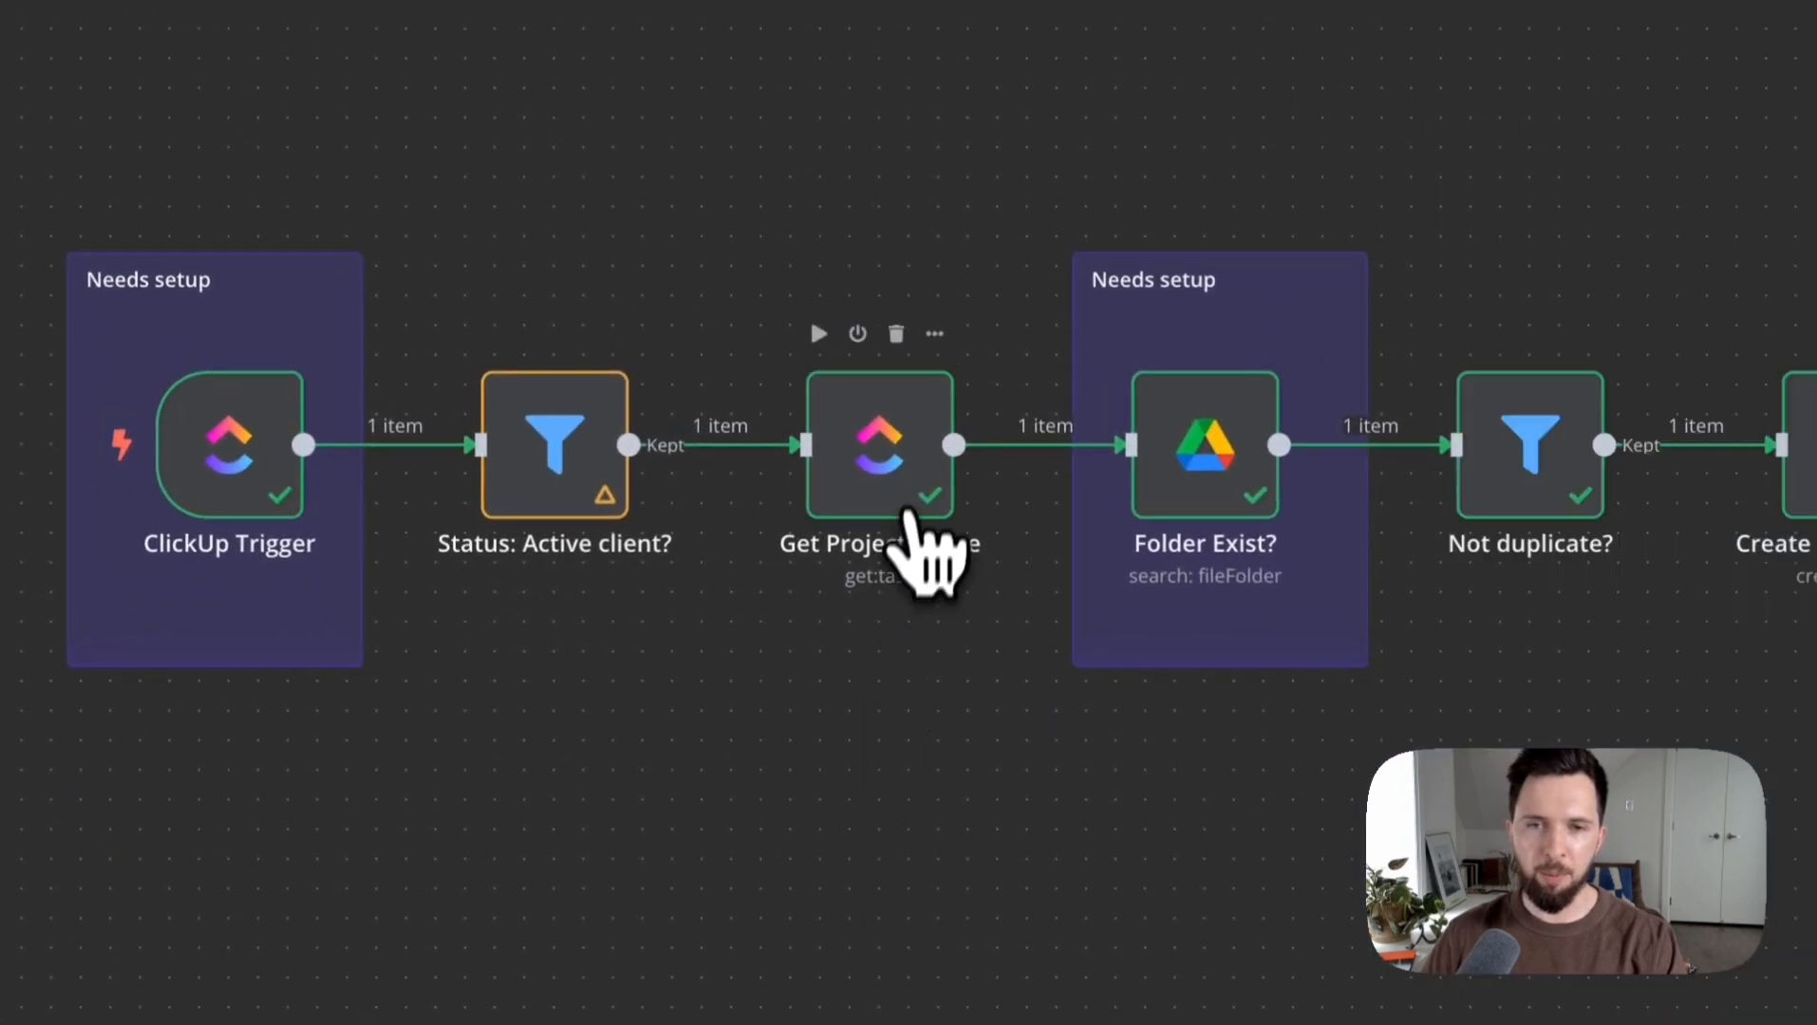
Reopen the Get Project Name node and trace its Task ID expression to the task_id field in the Status: Active client? input
double_click(906, 486)
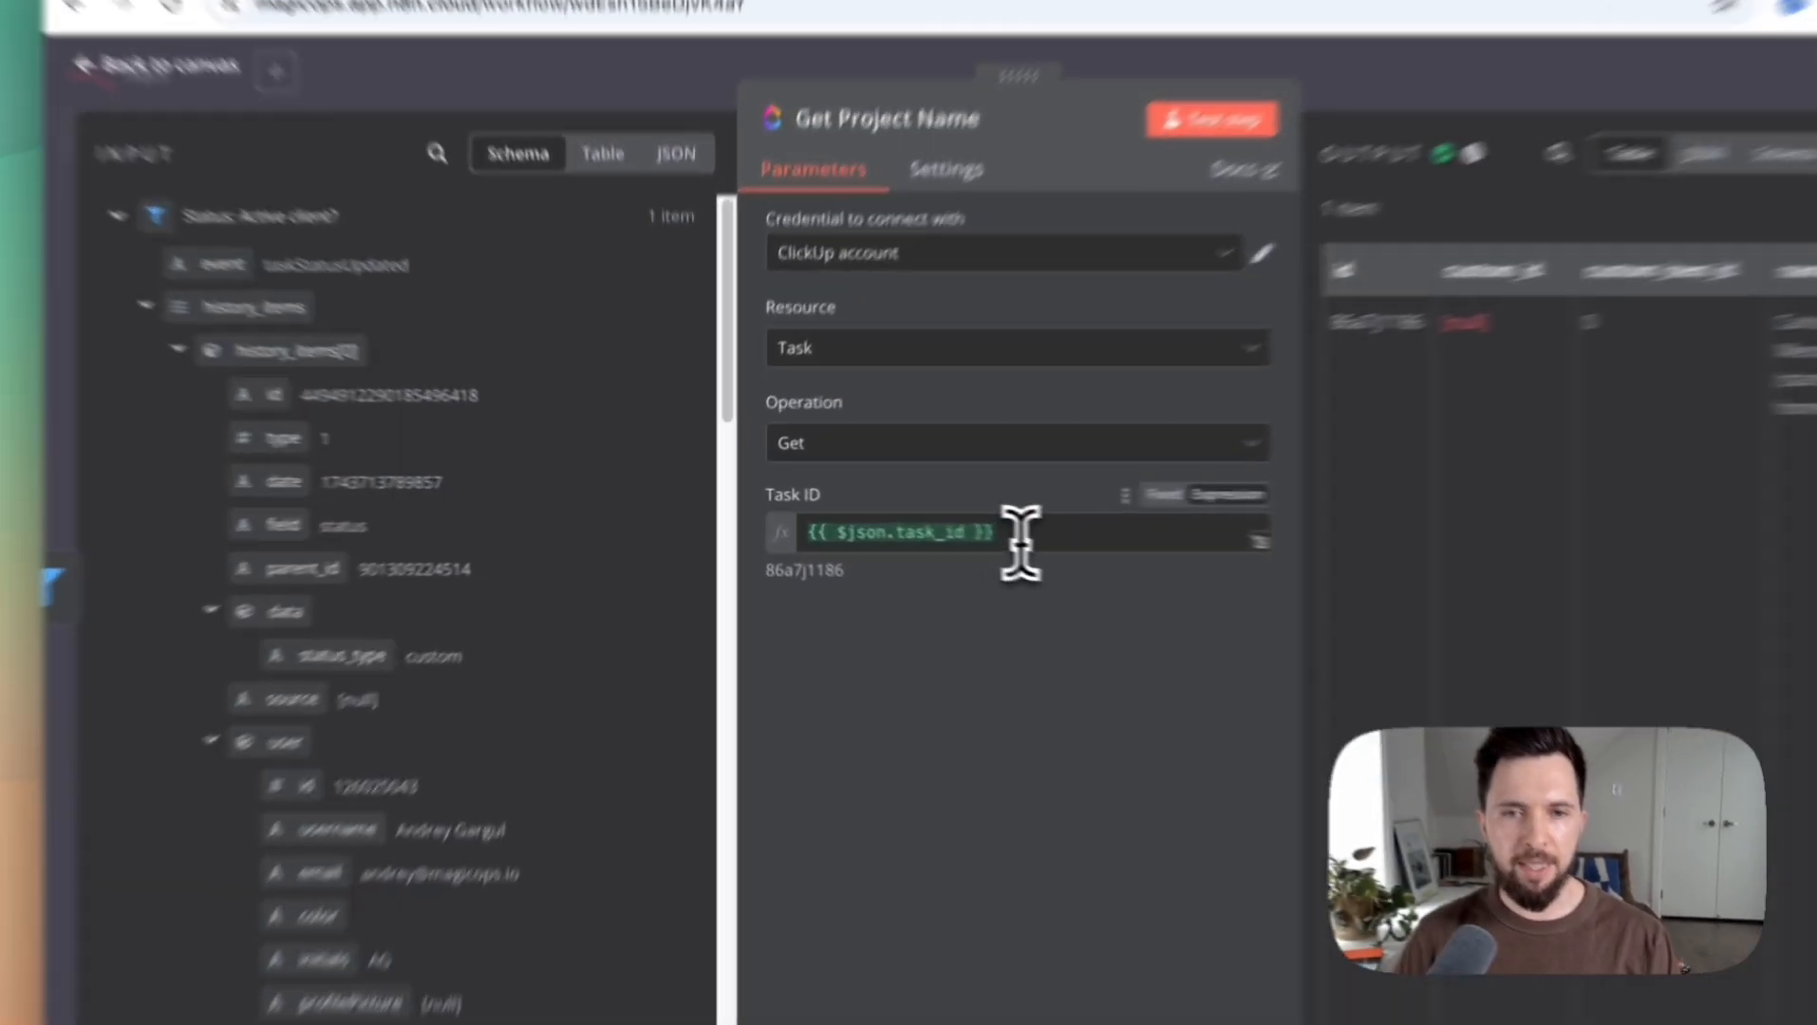
click(906, 517)
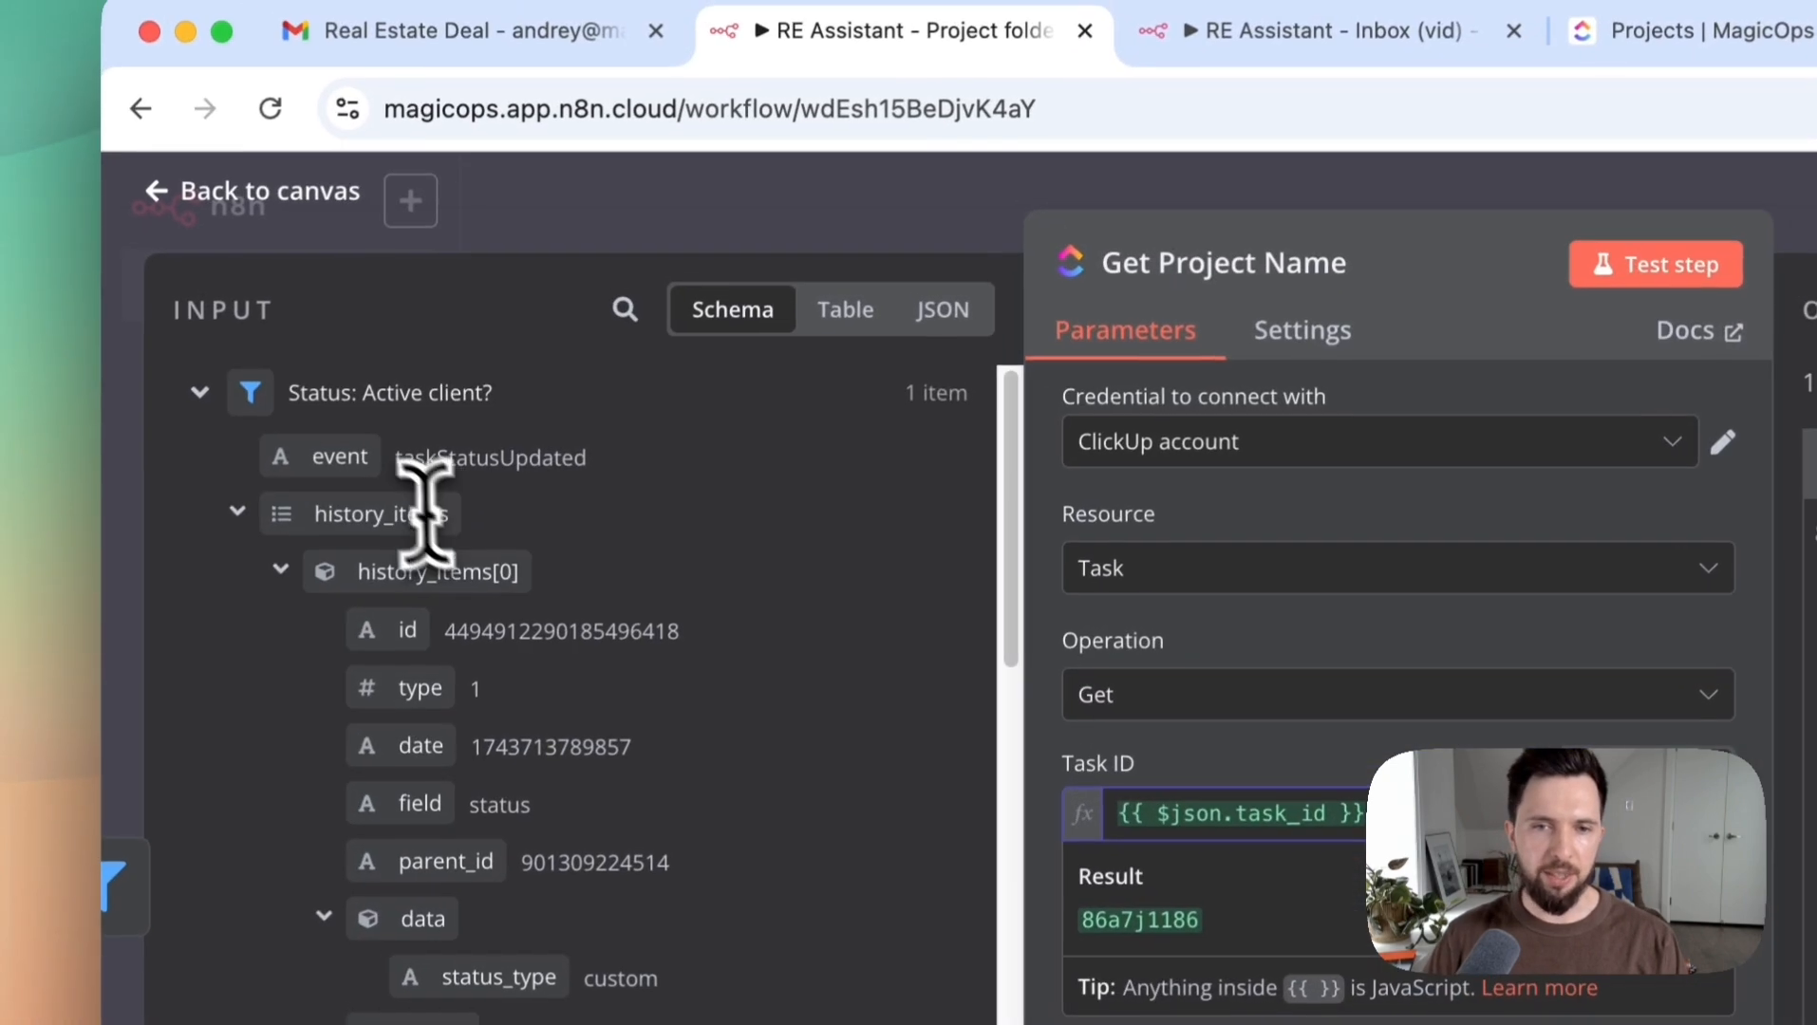
click(0, 127)
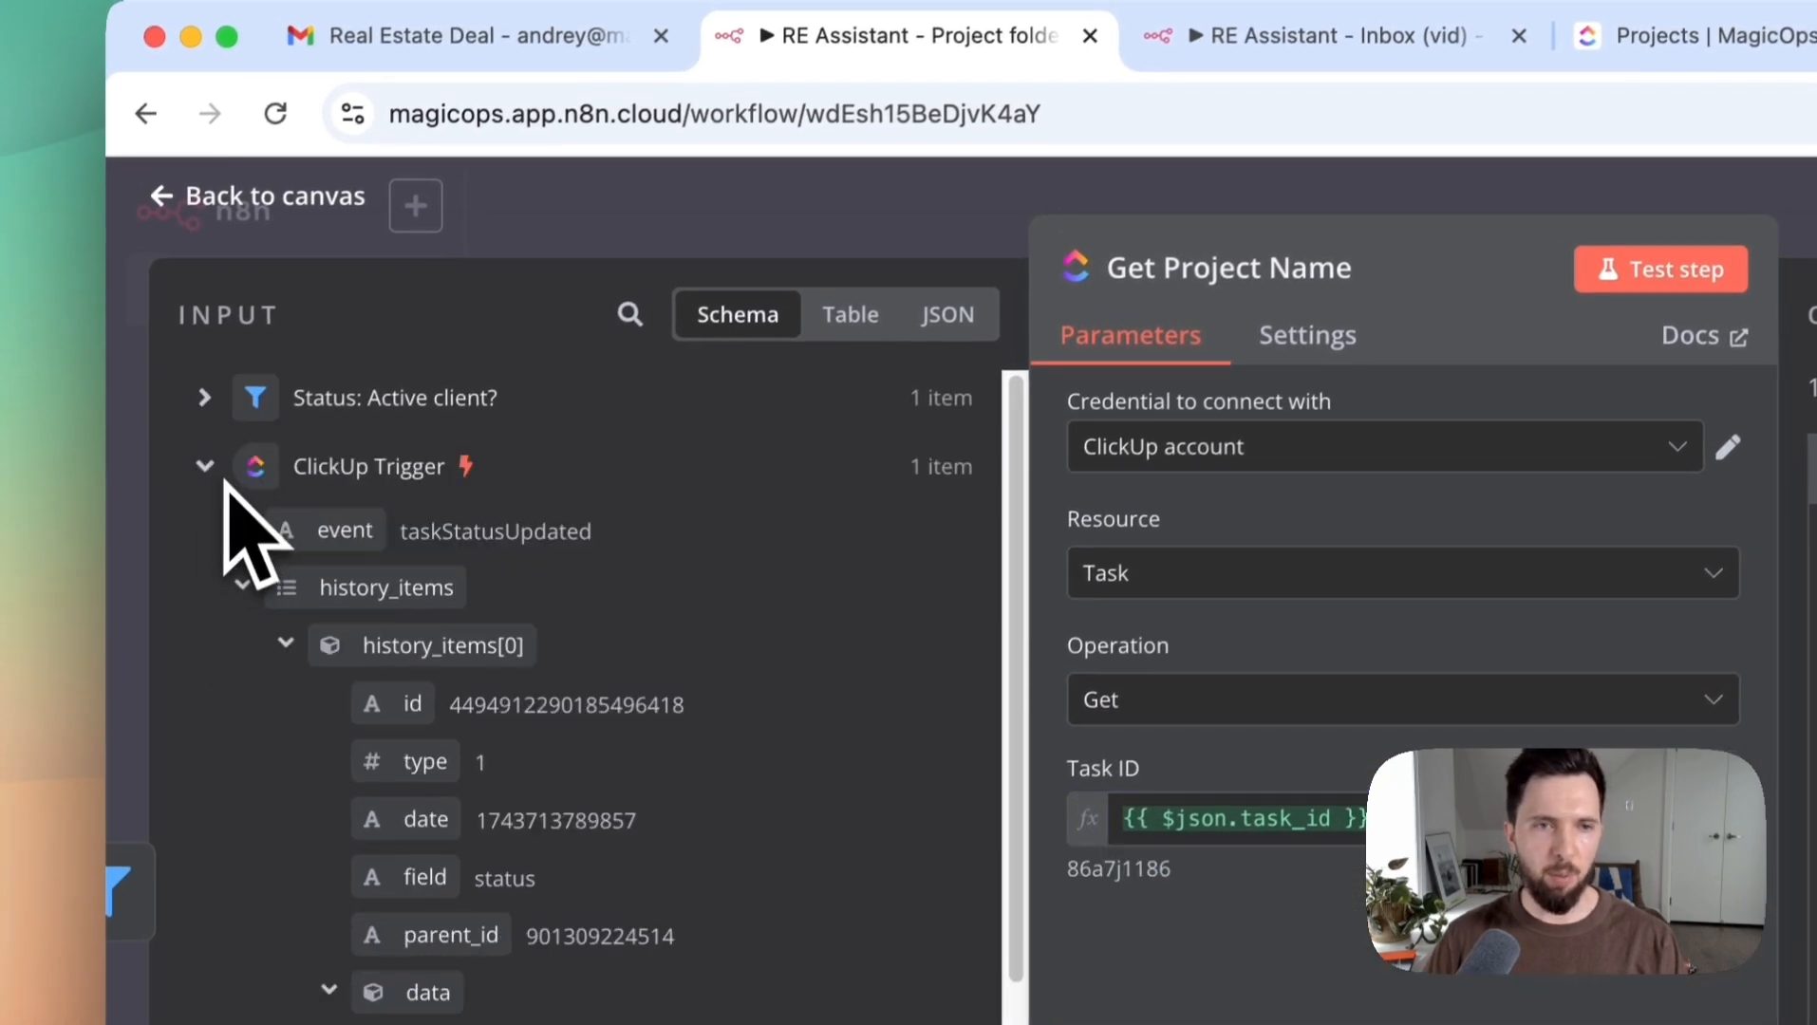
click(418, 398)
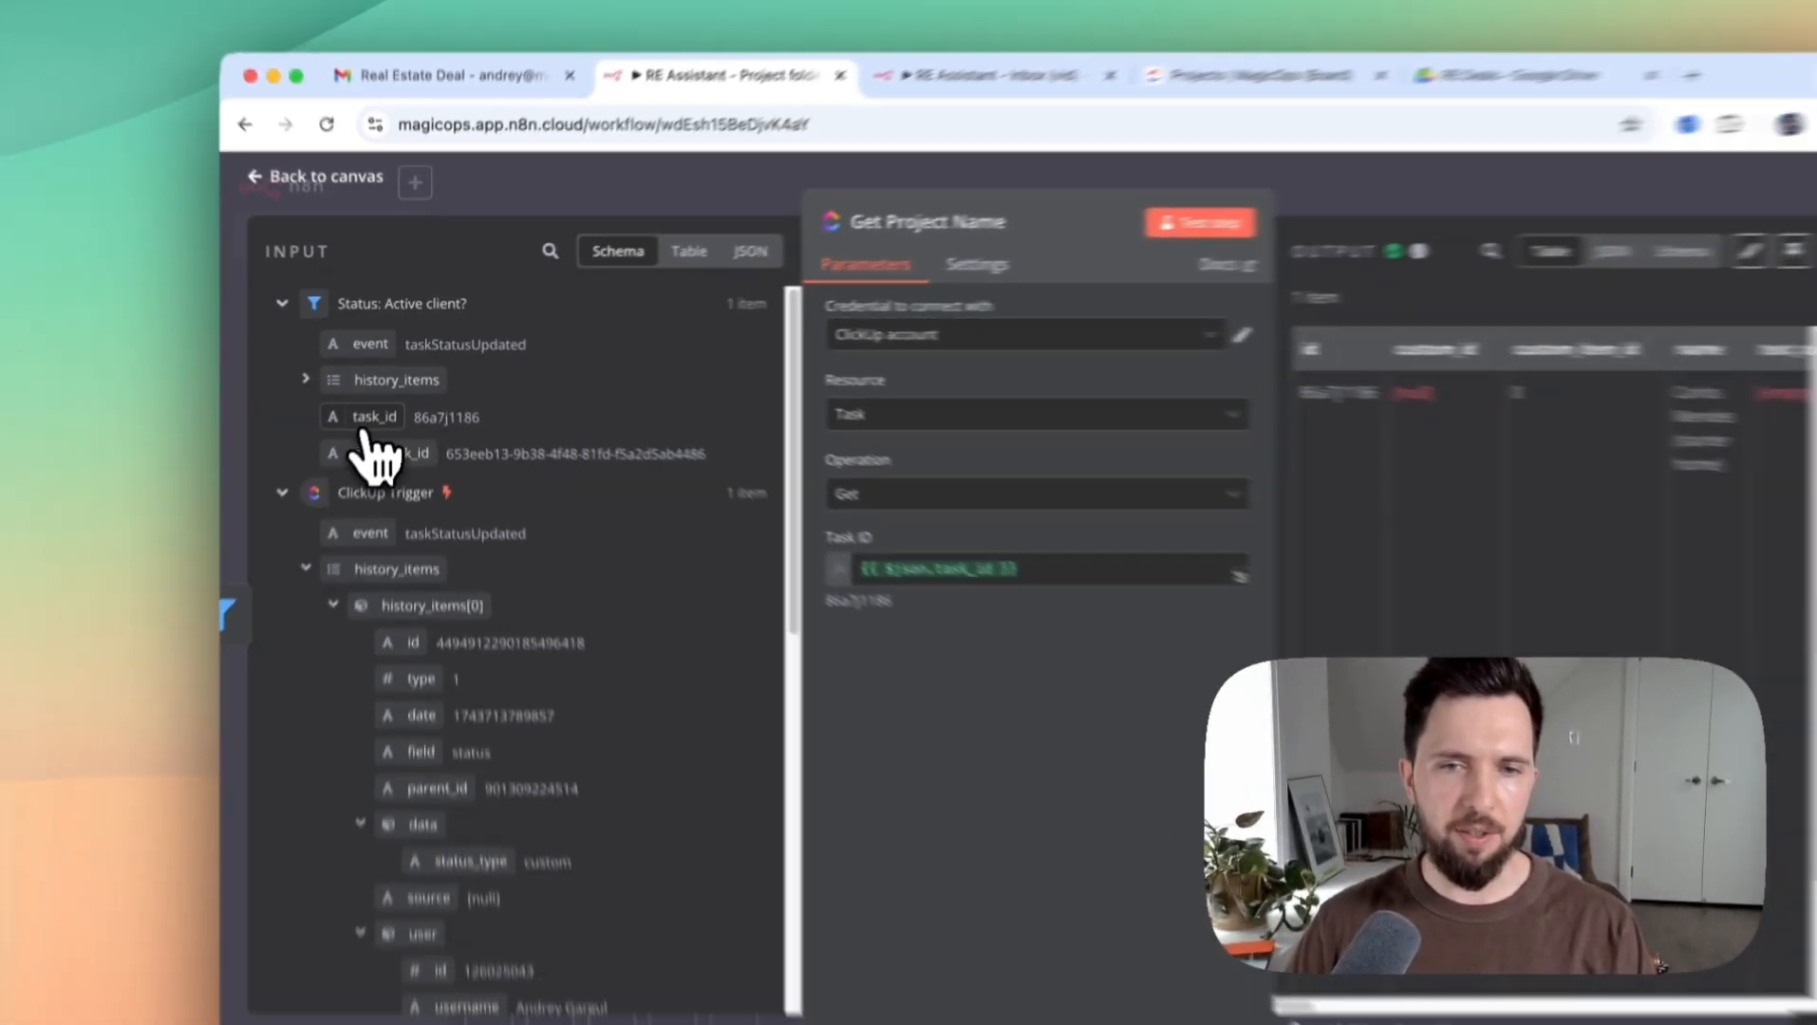
click(889, 569)
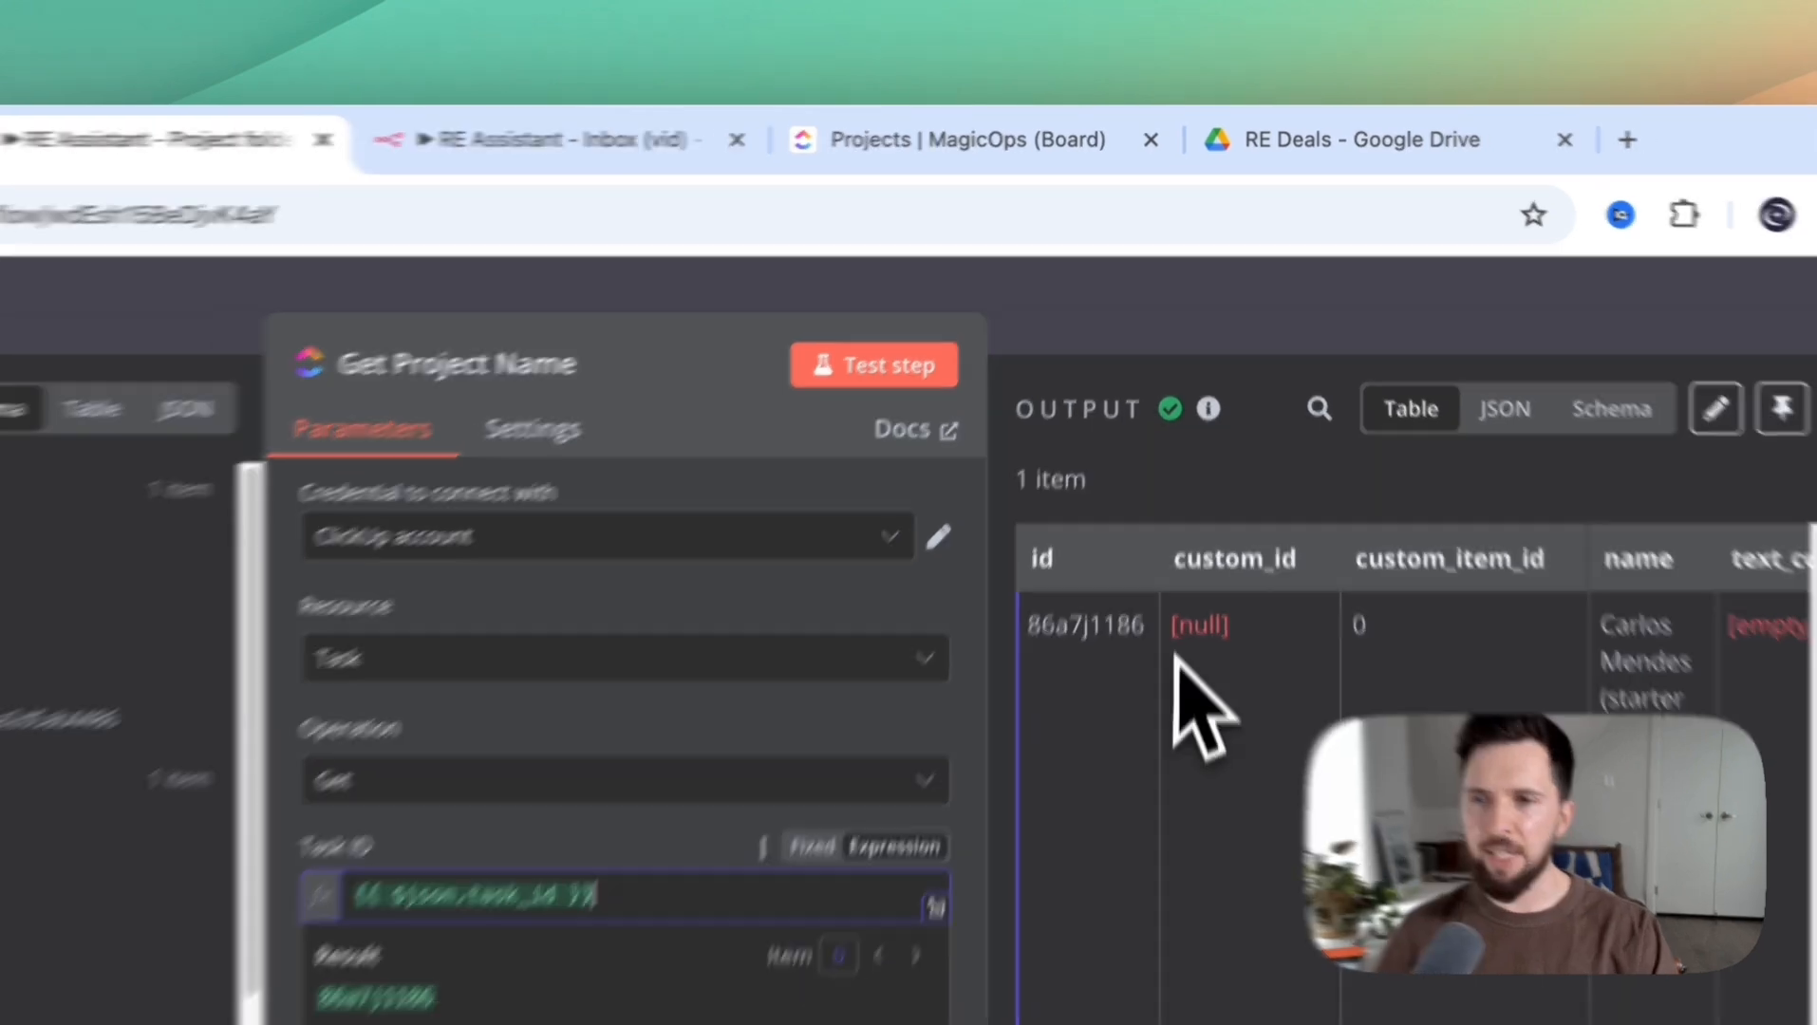
Show the Get Project Name output as a schema and examine the task name, status and custom fields
scroll(1215, 679, right, 4)
click(1611, 409)
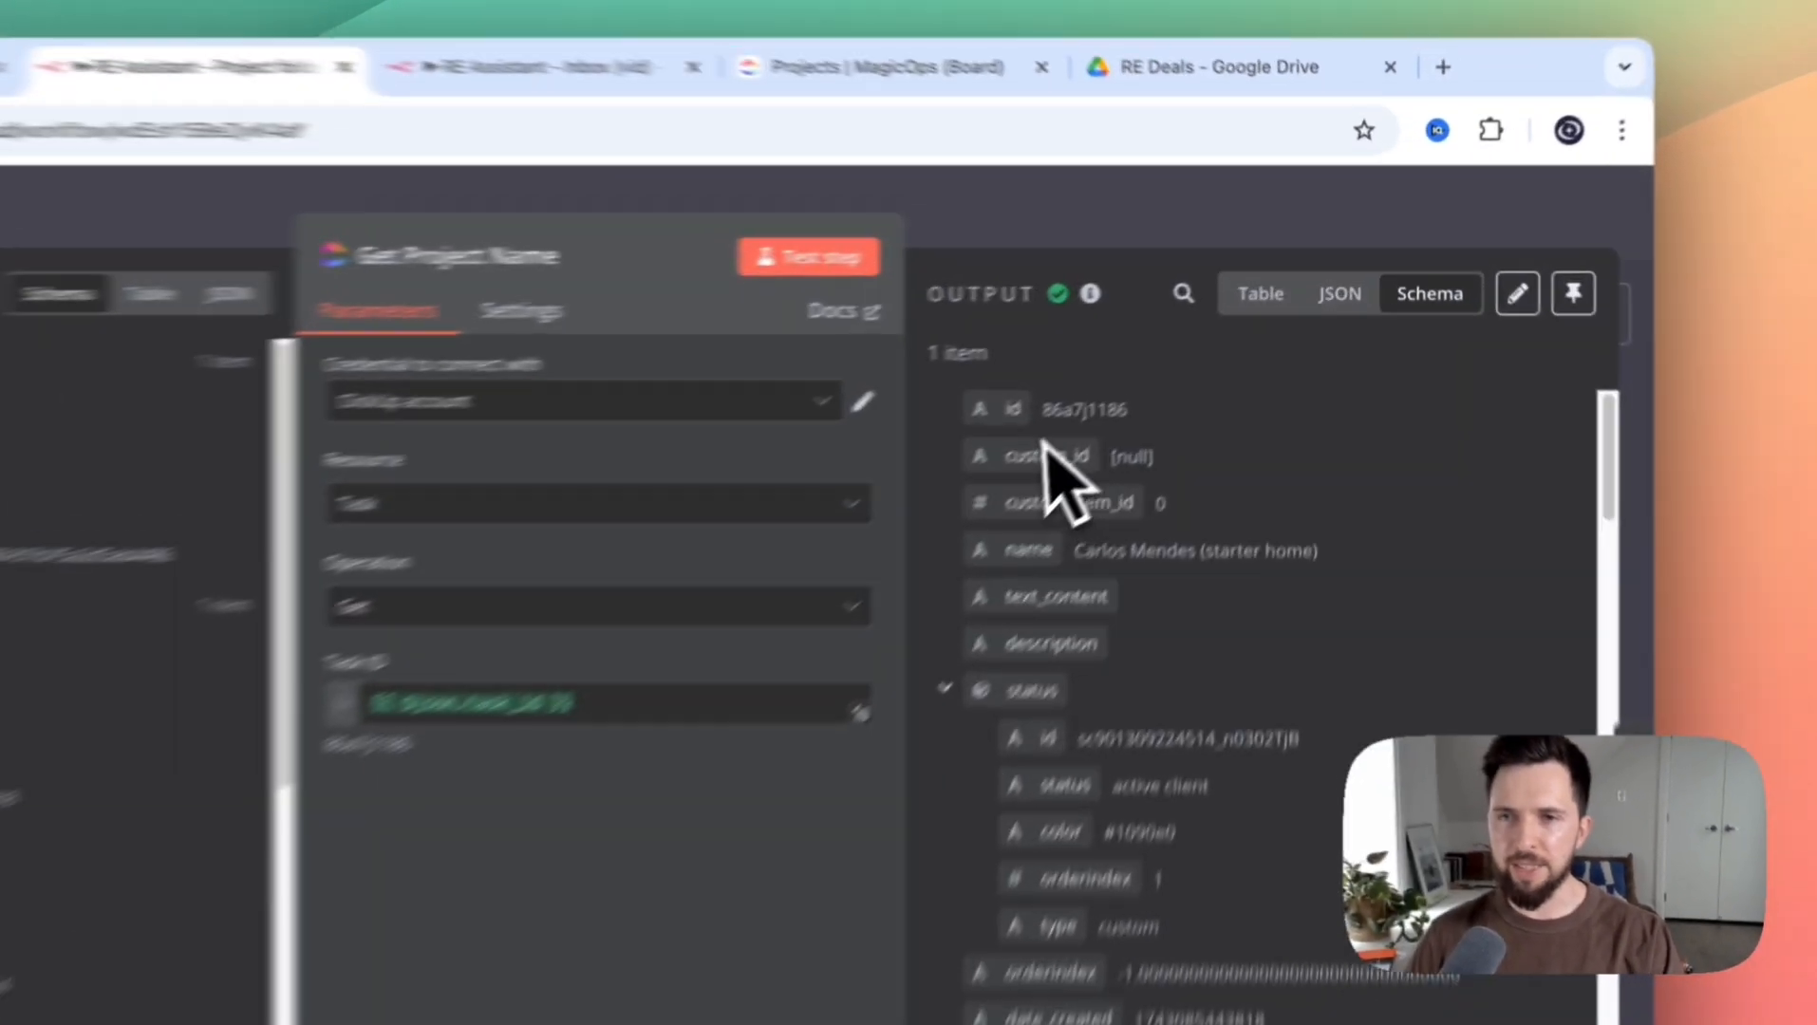
scroll(1053, 475, down, 10)
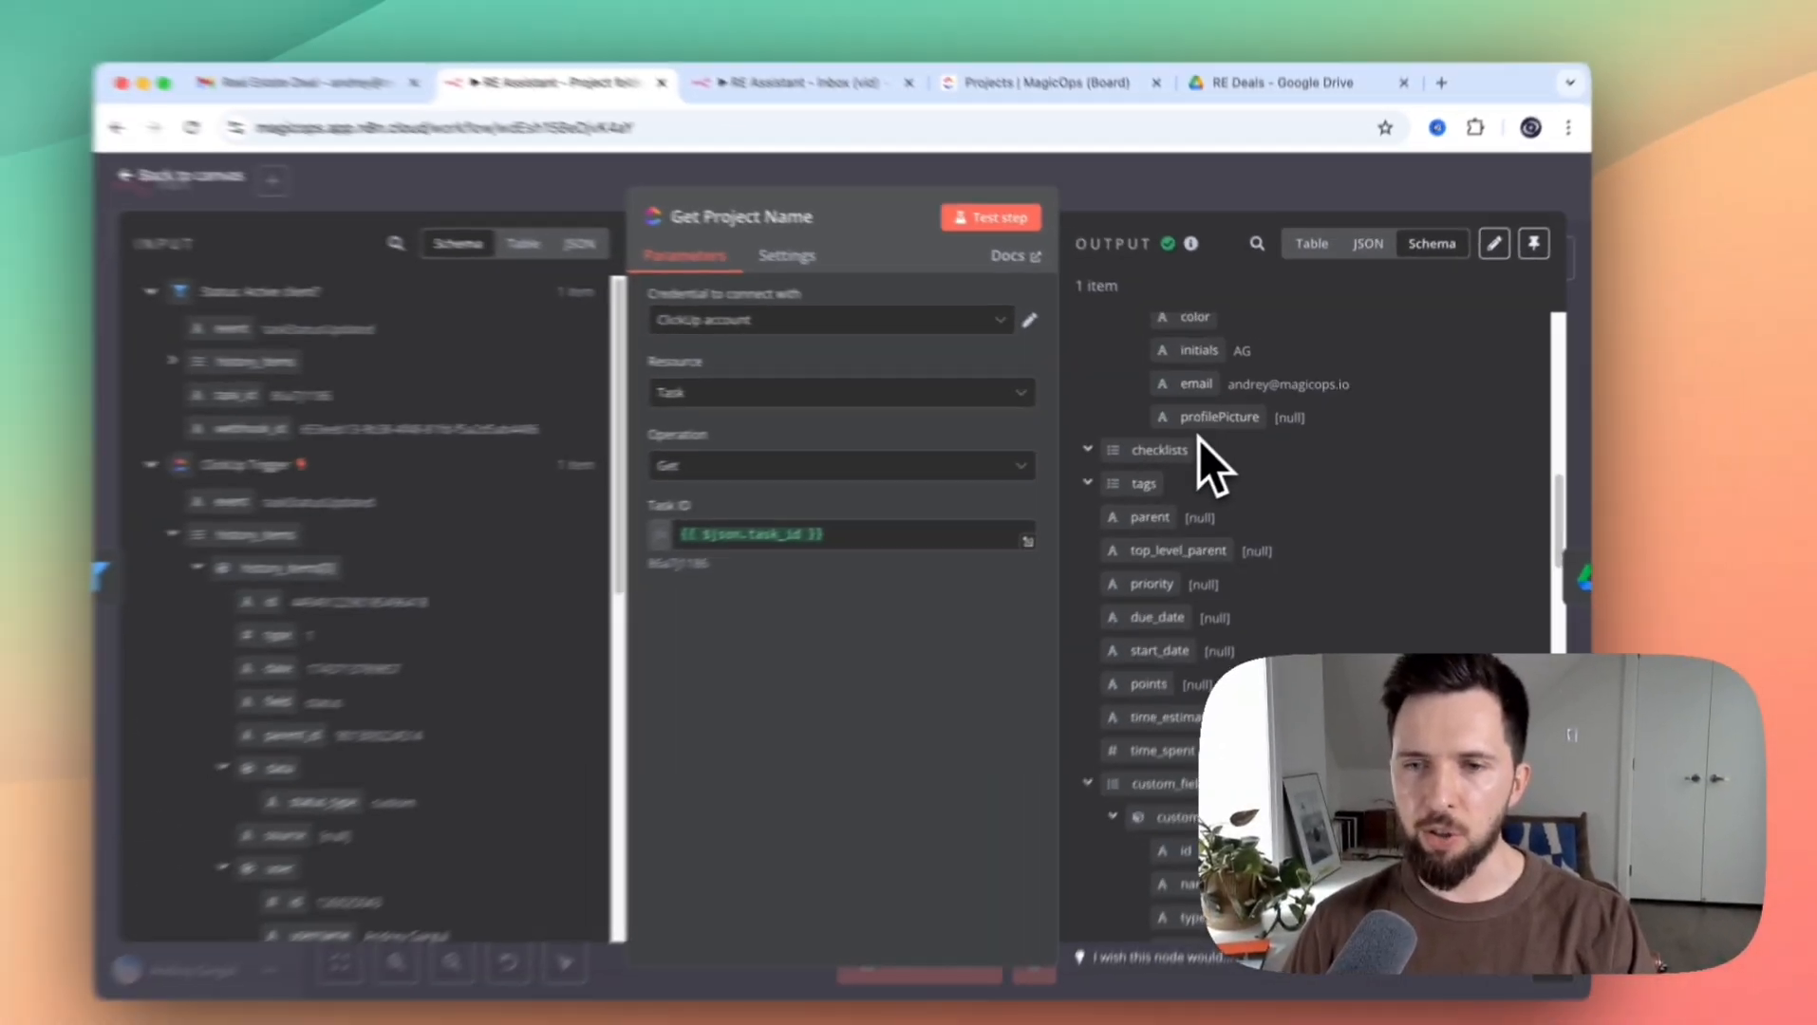
scroll(1215, 435, down, 10)
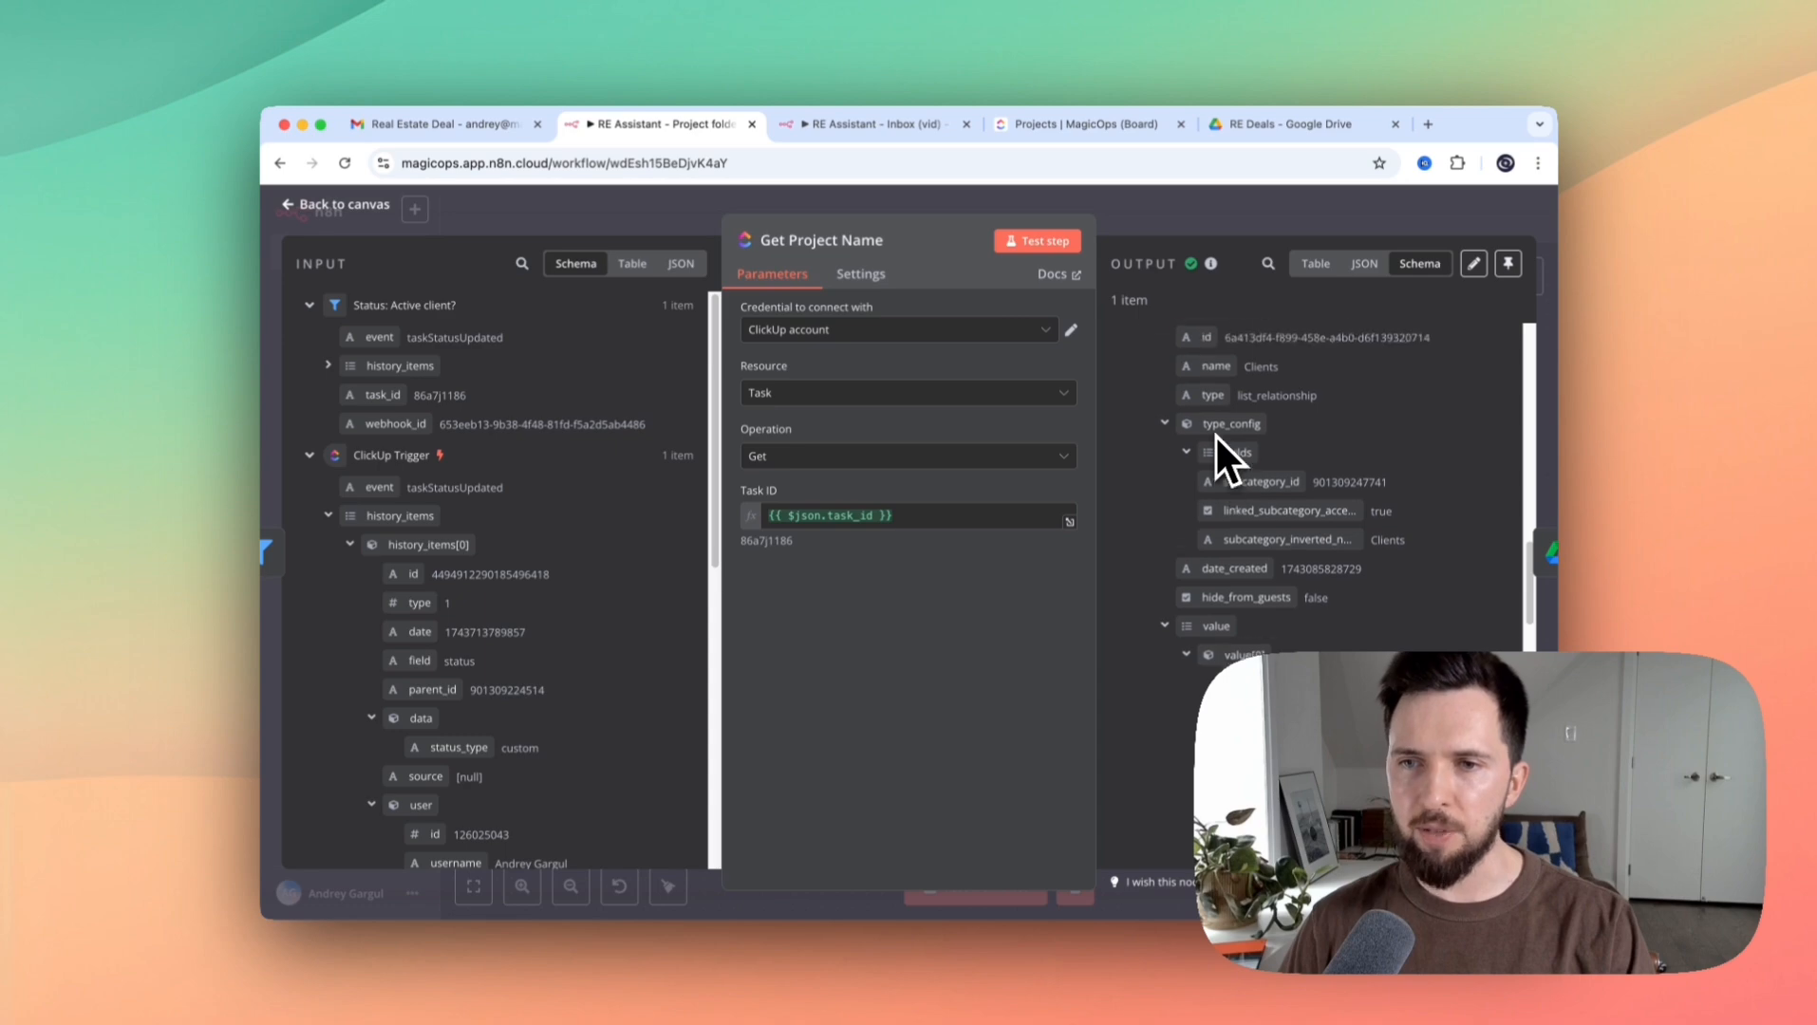
Highlight the task name value in the Get Project Name output, and return to the canvas
scroll(1215, 435, up, 15)
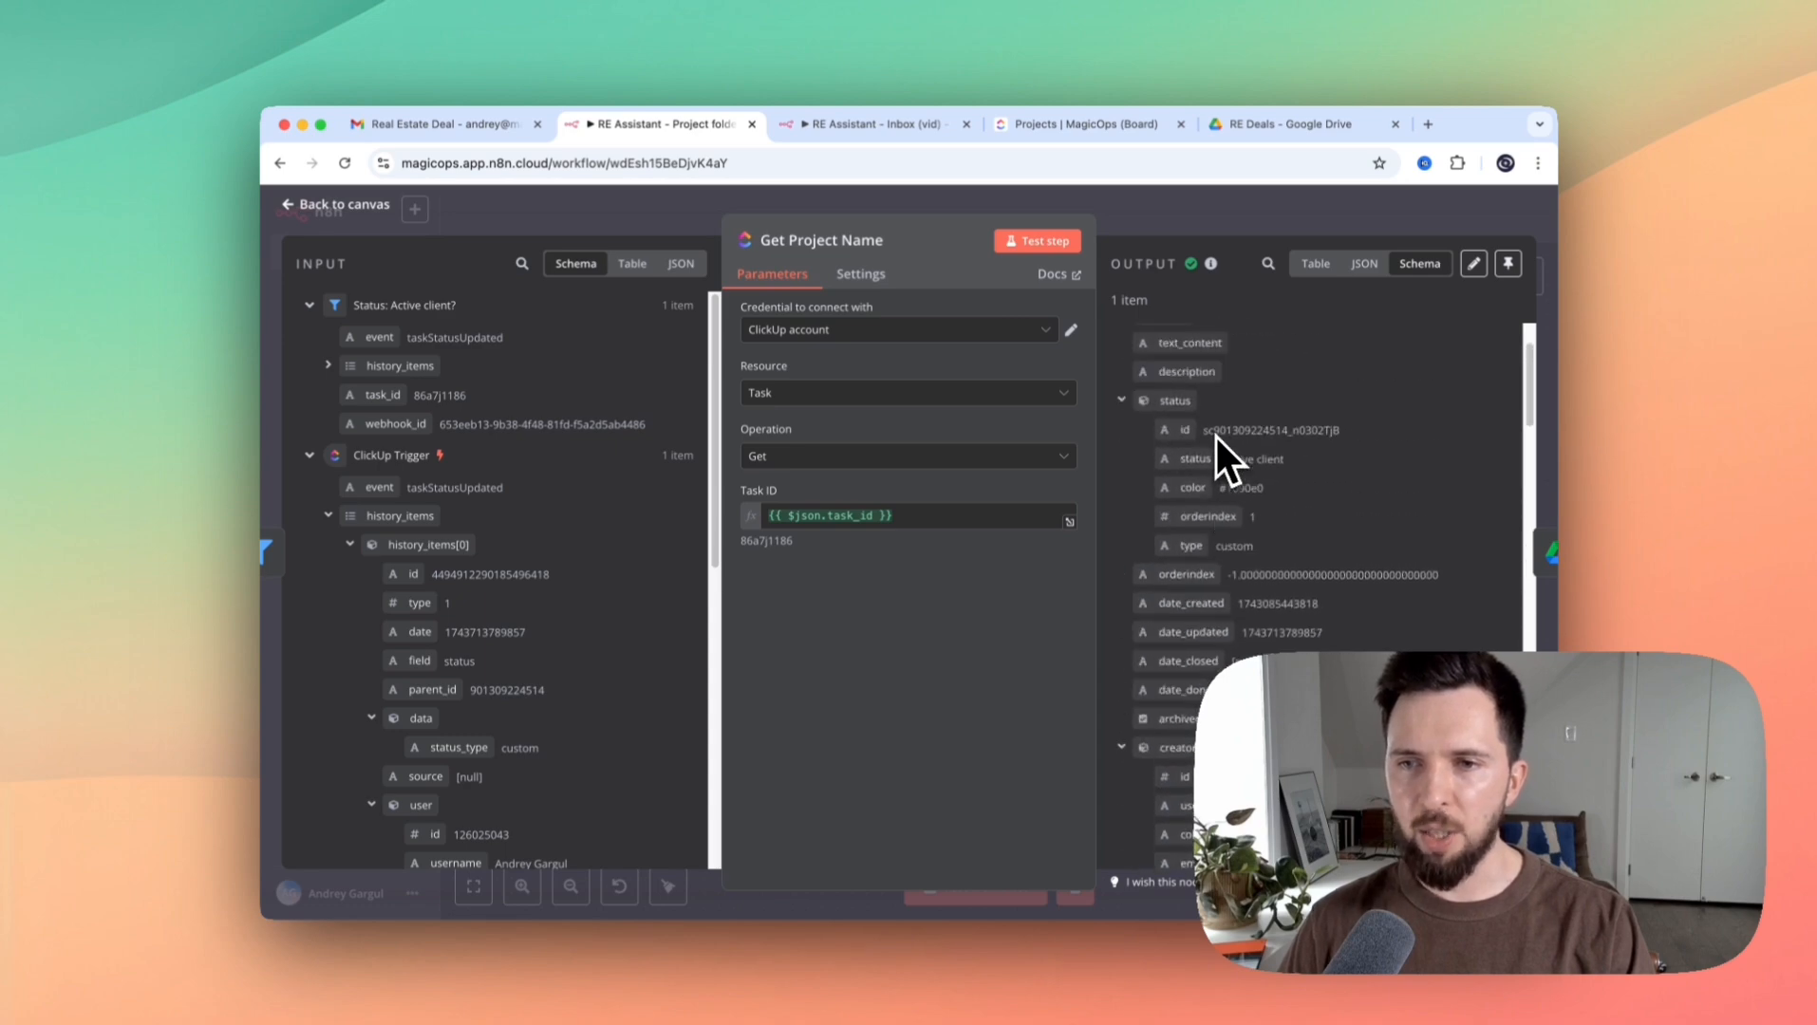
scroll(1213, 435, up, 3)
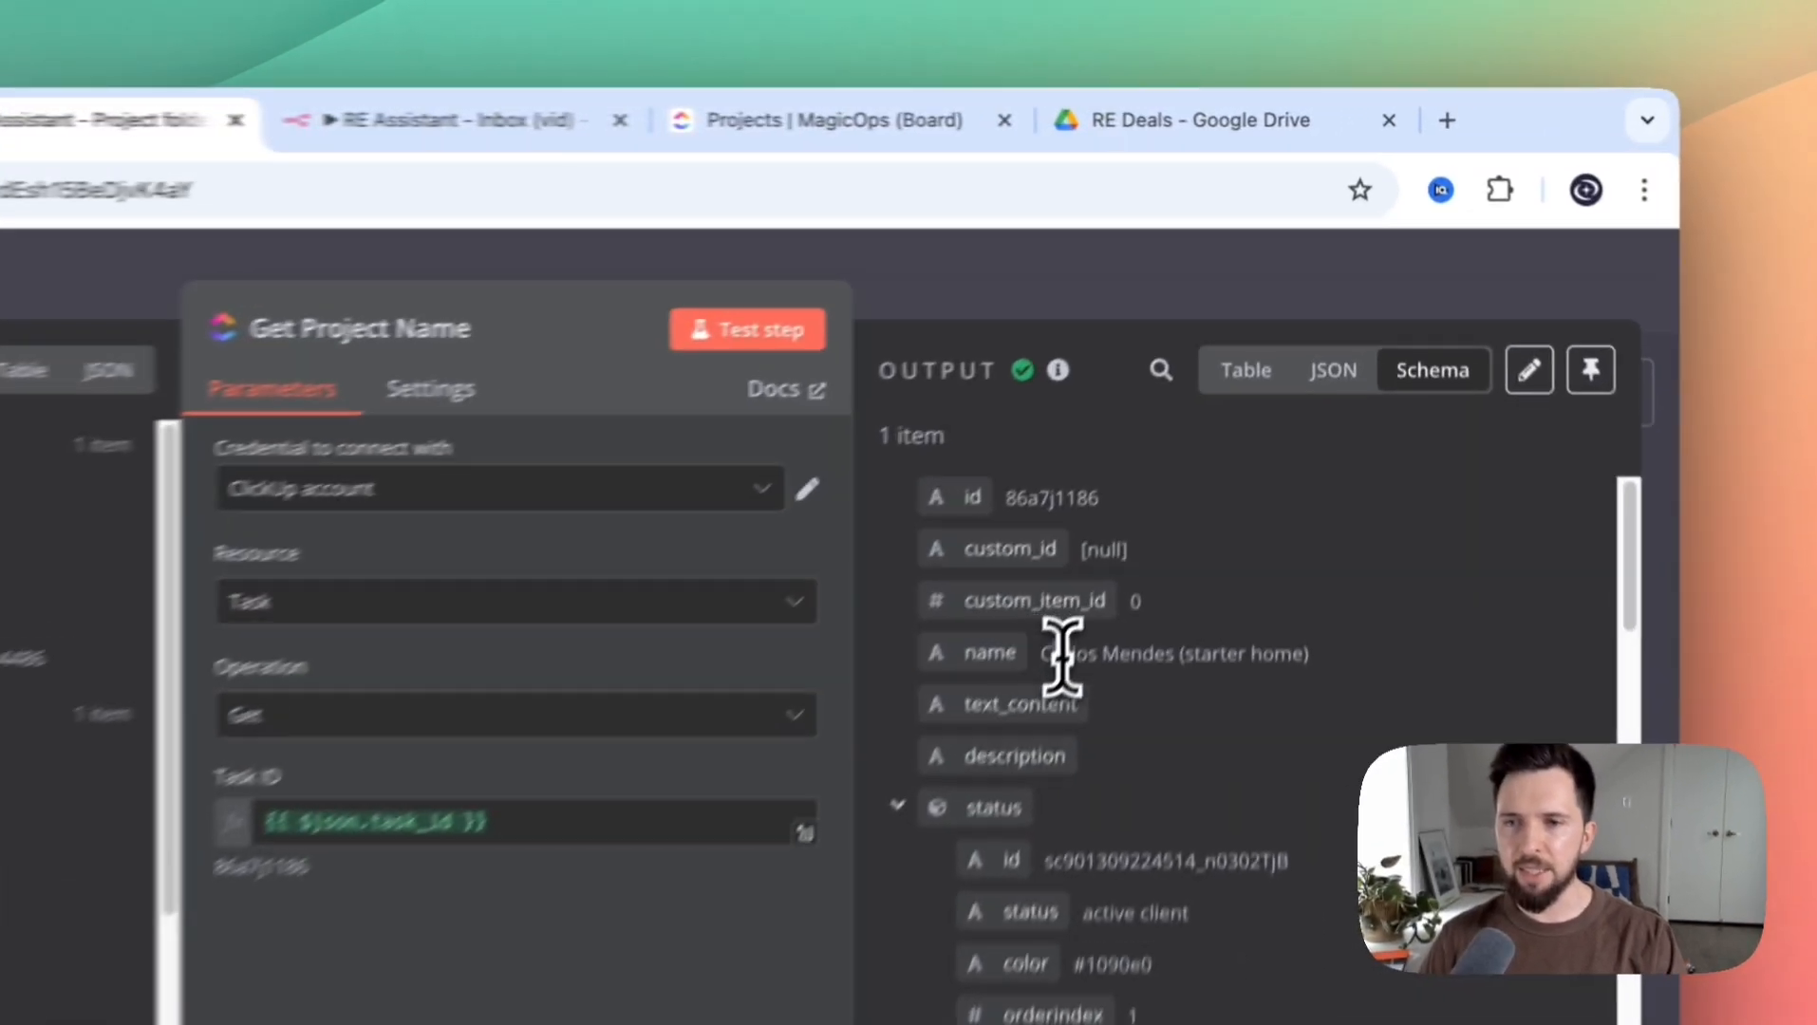
drag(1054, 654, 1357, 668)
click(1254, 675)
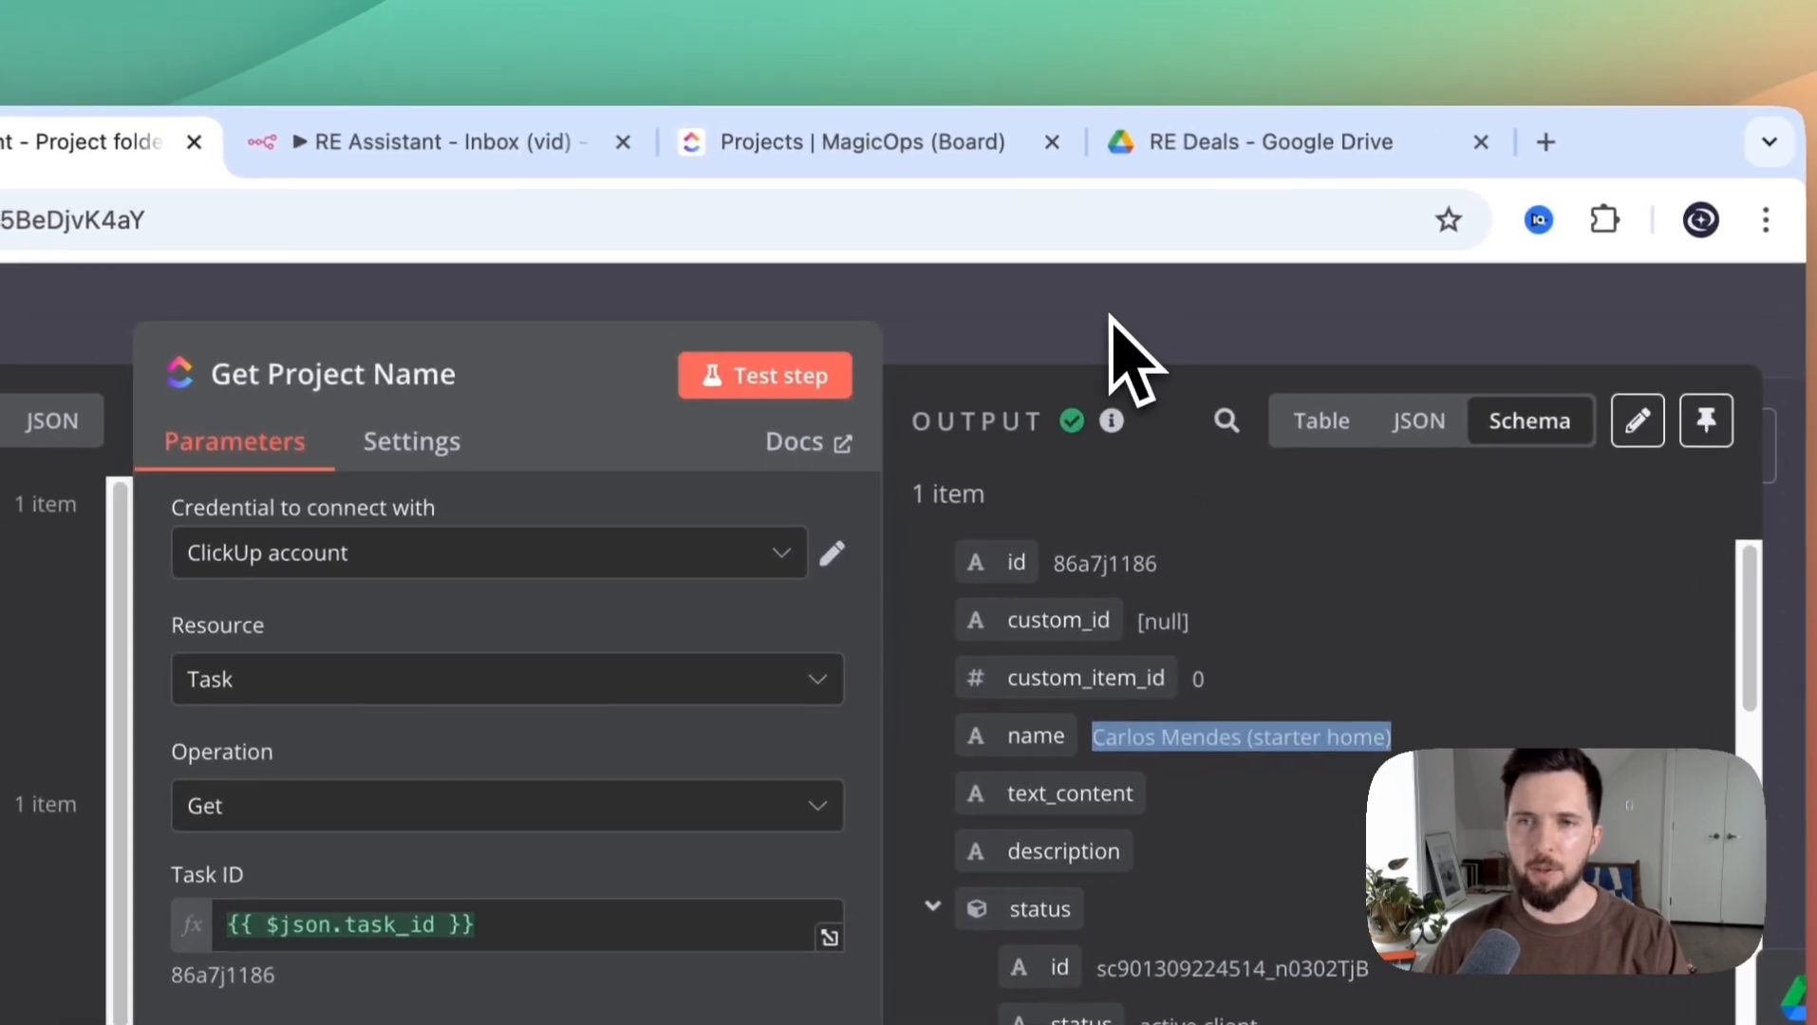
click(1044, 306)
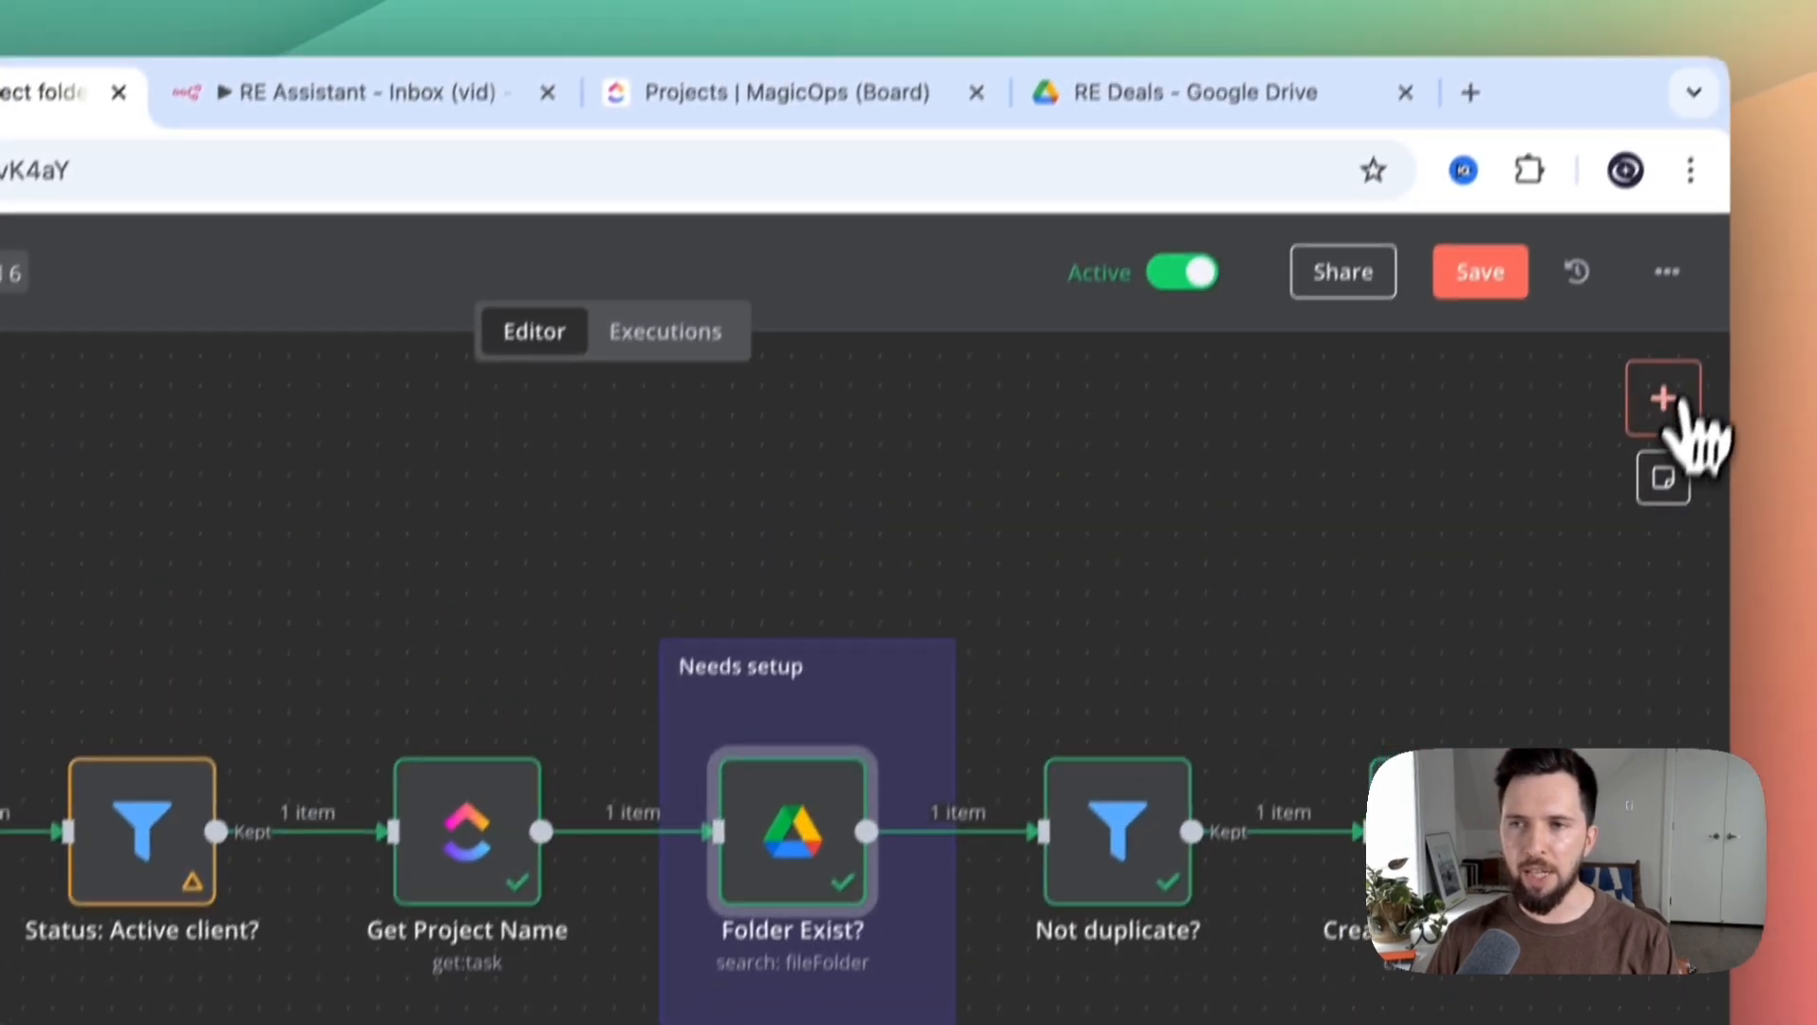
Search the available nodes for "drive", open Google Drive and filter its actions by "sea"
click(1772, 95)
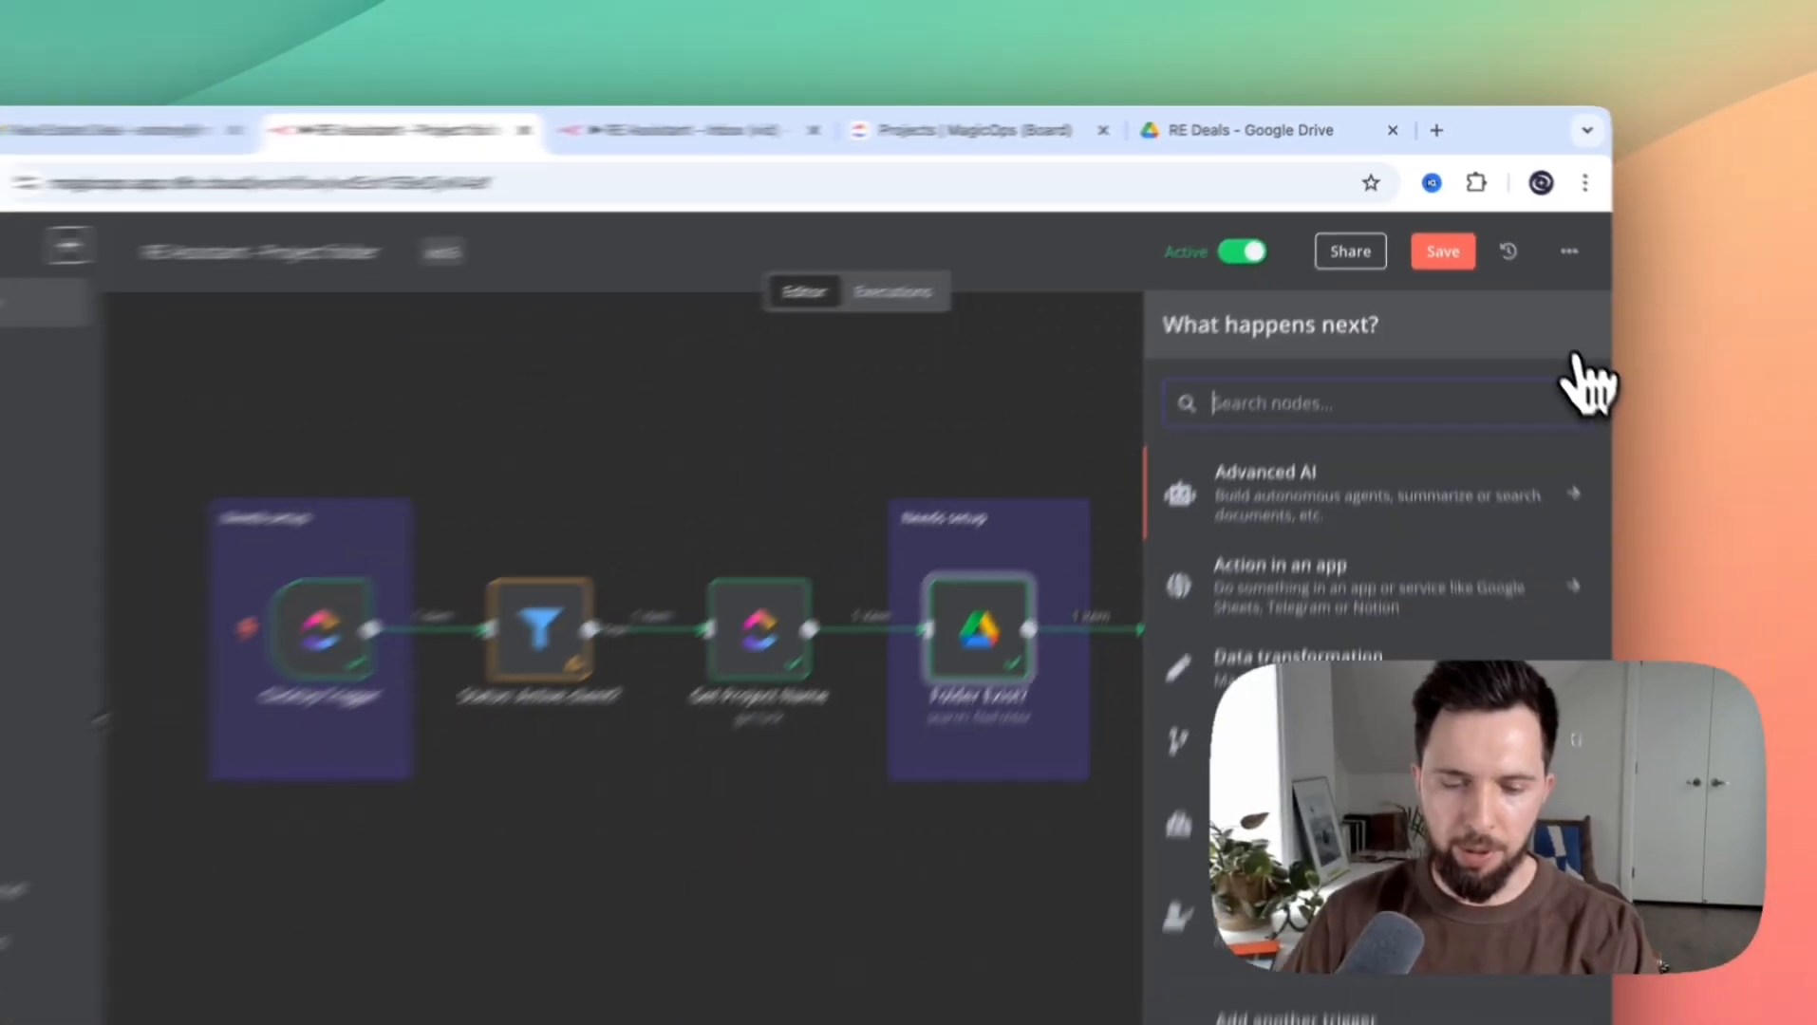
text(drive)
key(Return)
text(sea)
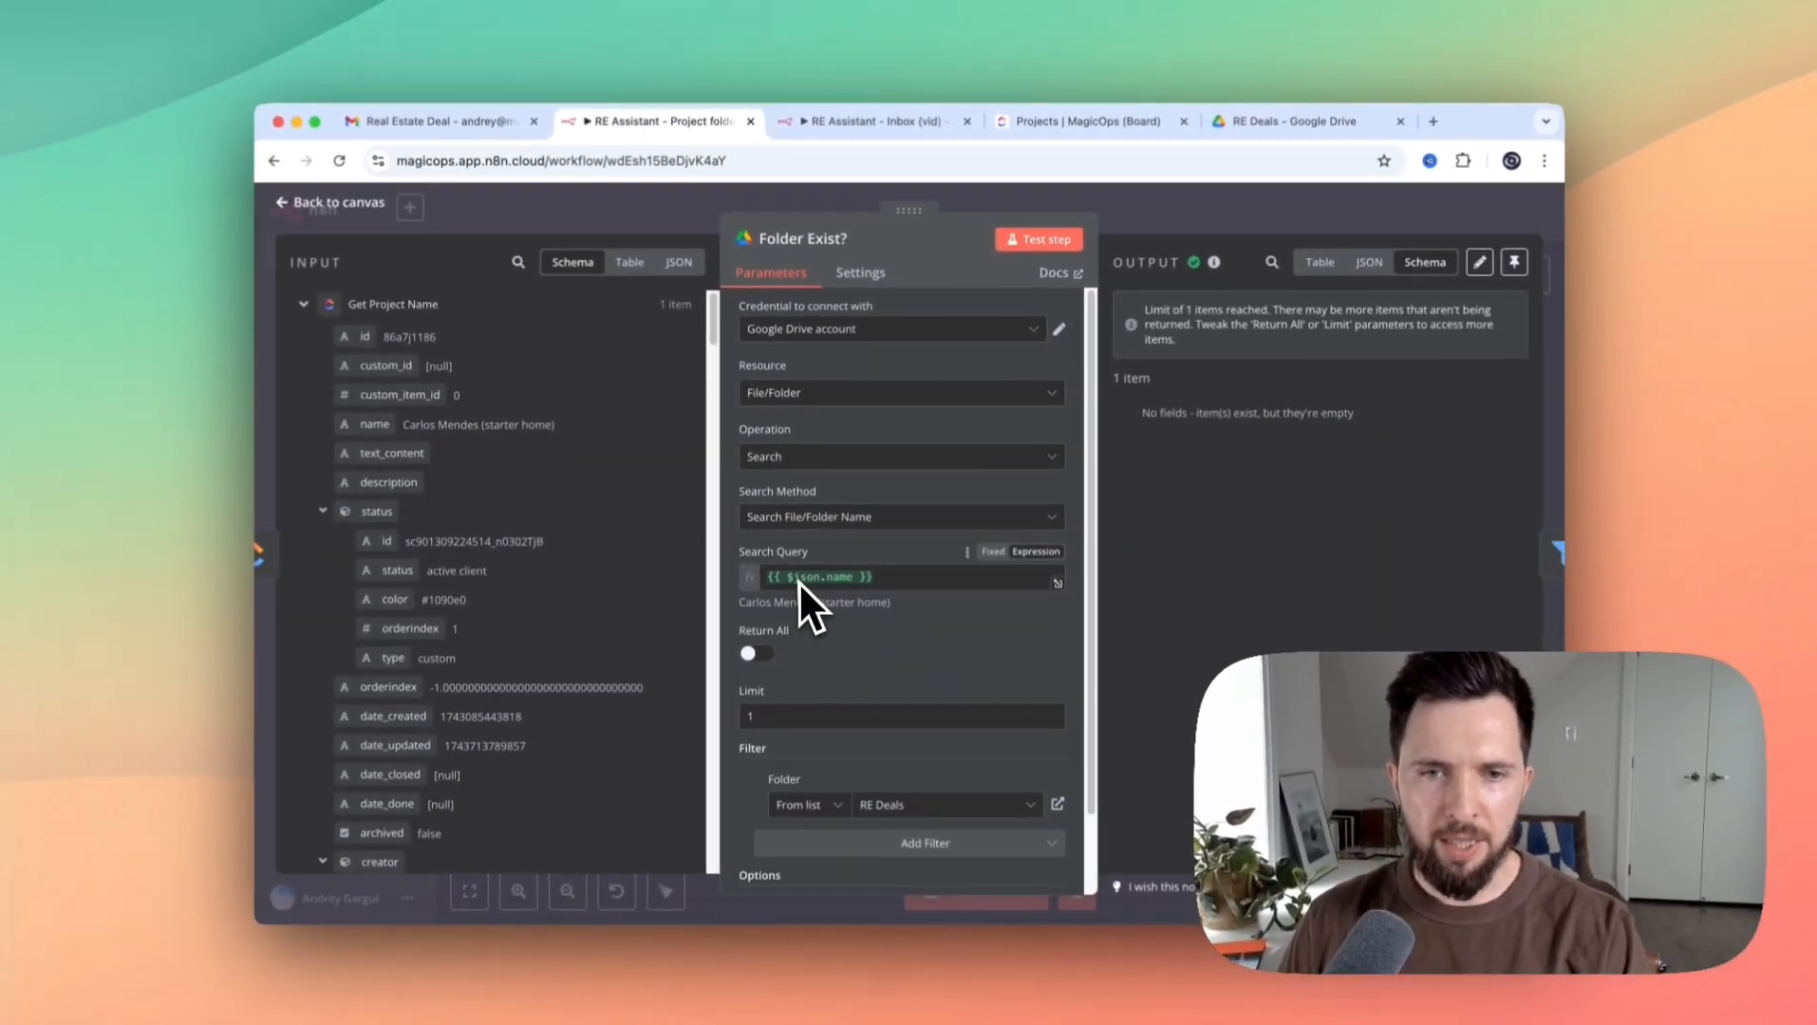
Inspect the Folder Exist? node's search query expression and RE Deals folder filter, and view the Not duplicate? filter condition
click(802, 579)
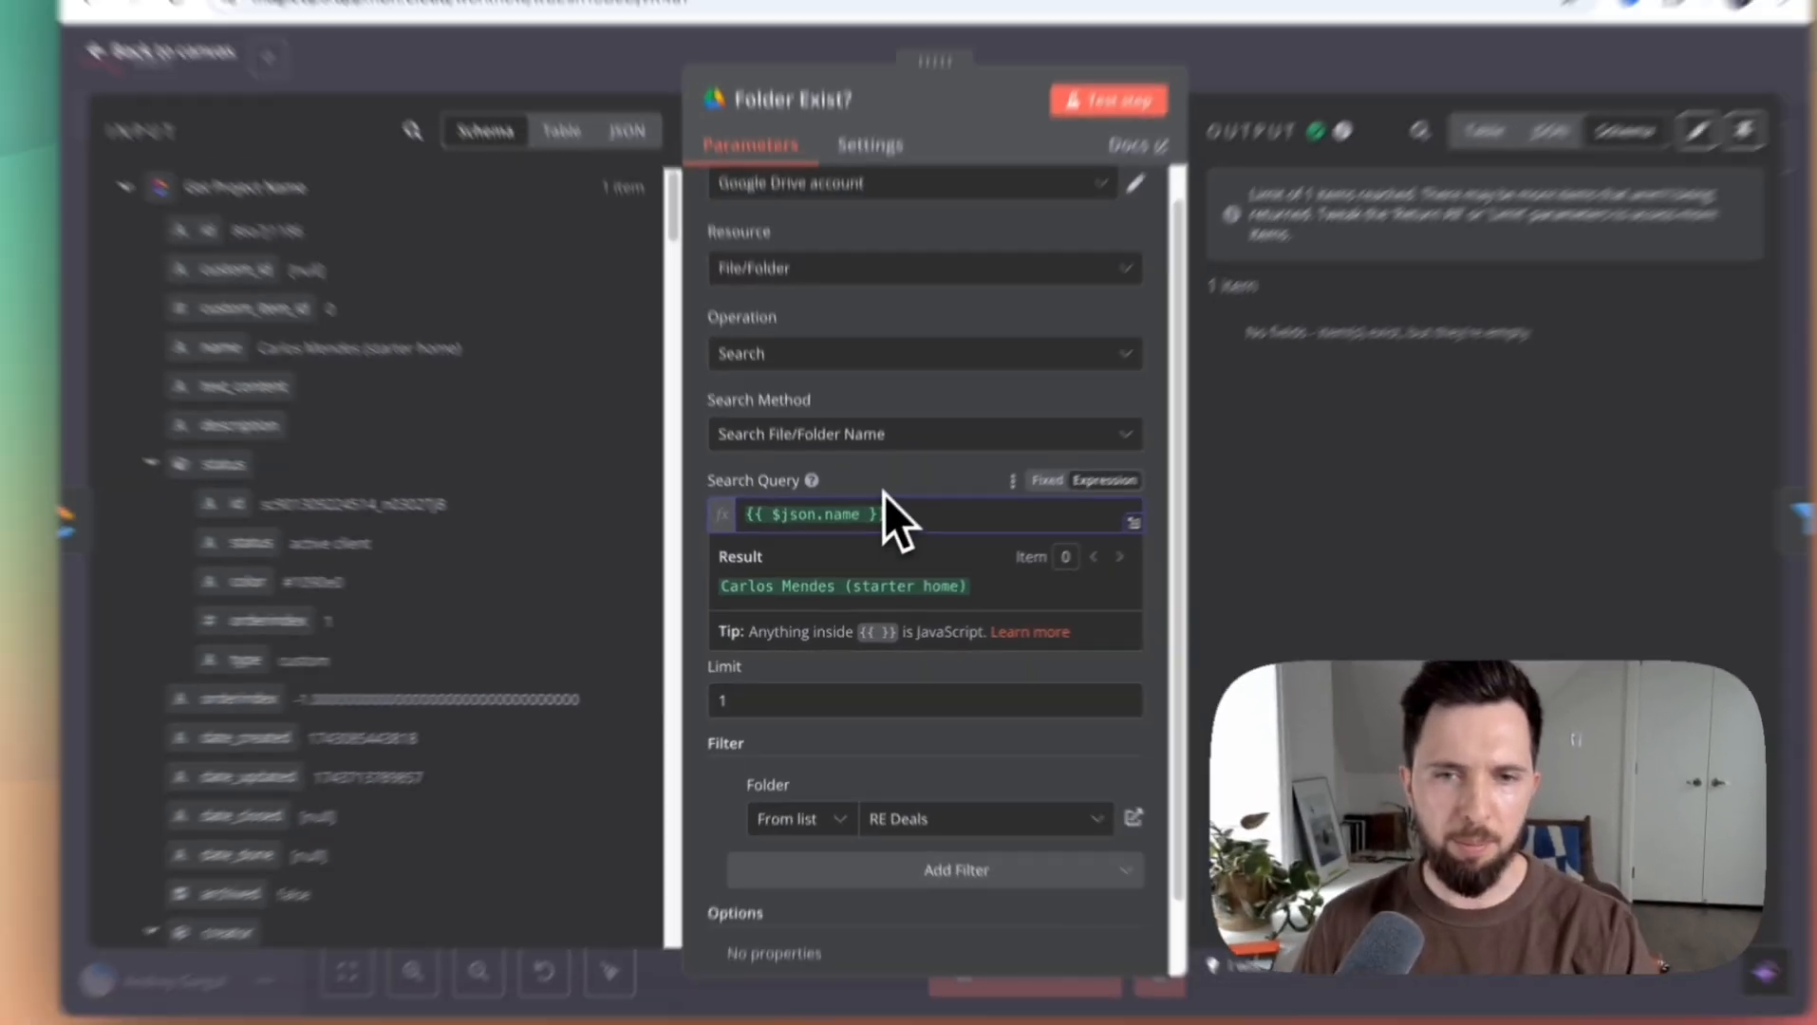
click(729, 670)
scroll(729, 670, down, 1)
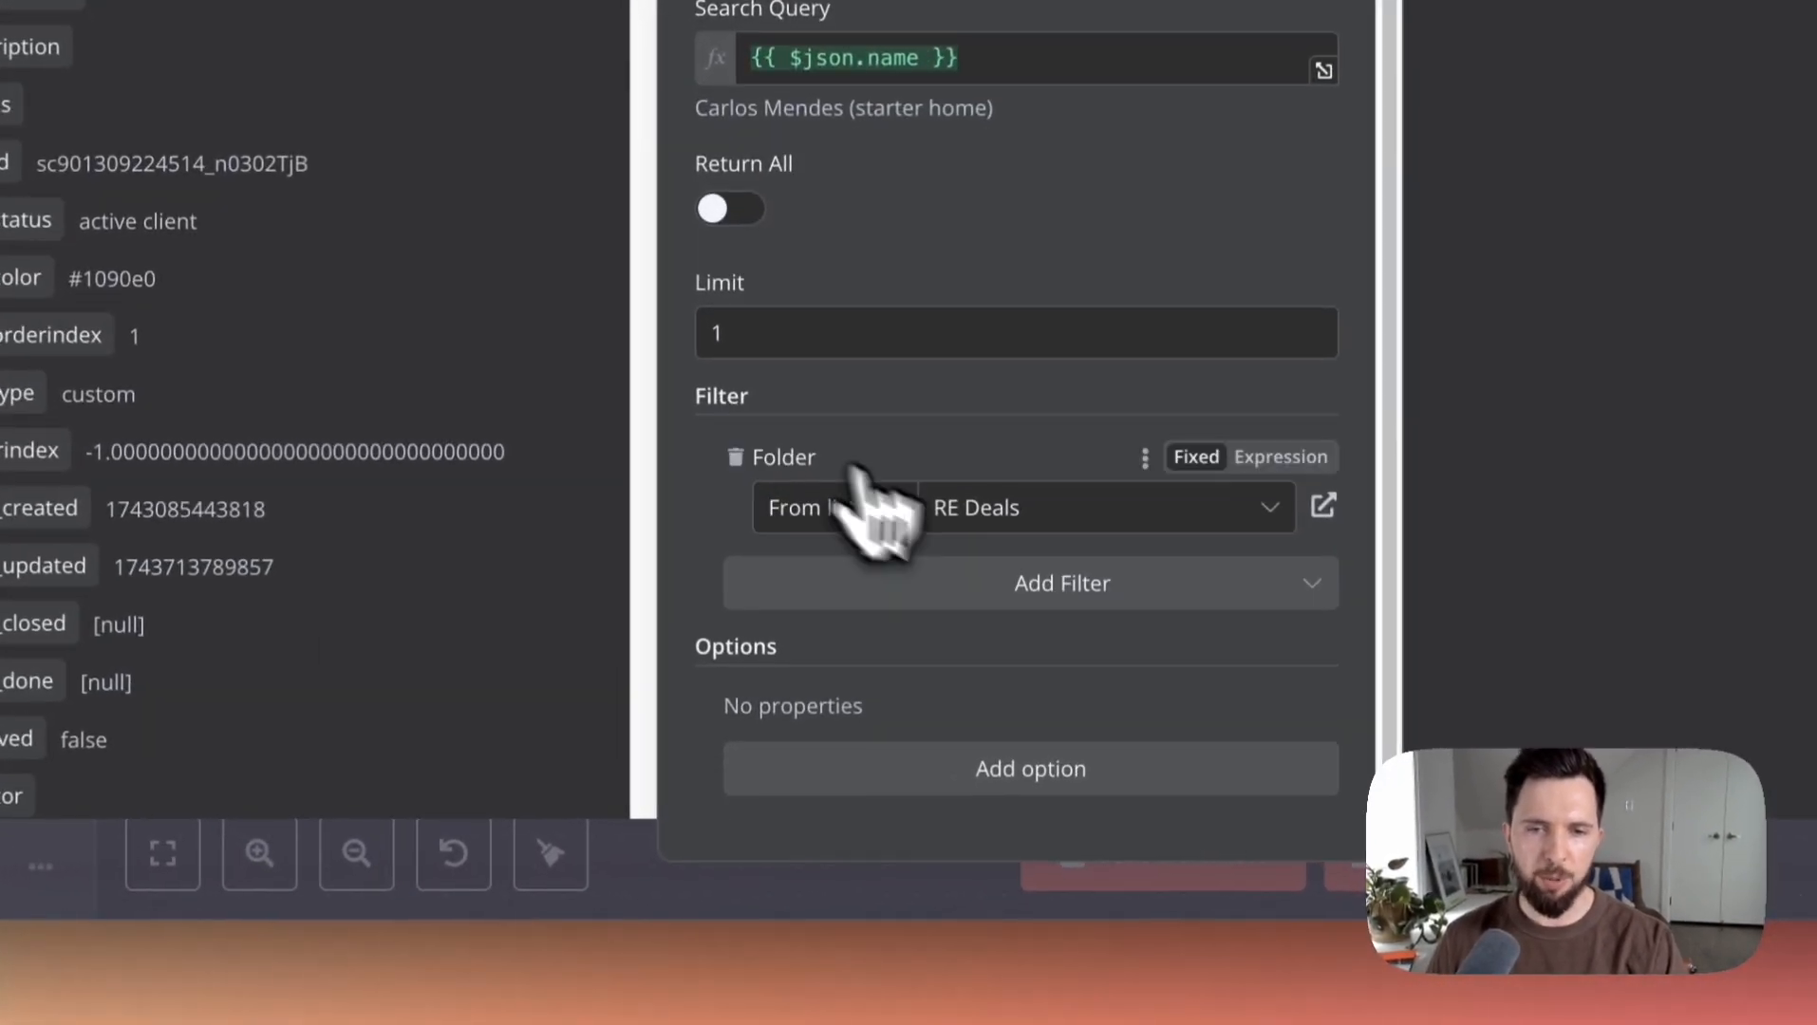
click(1028, 513)
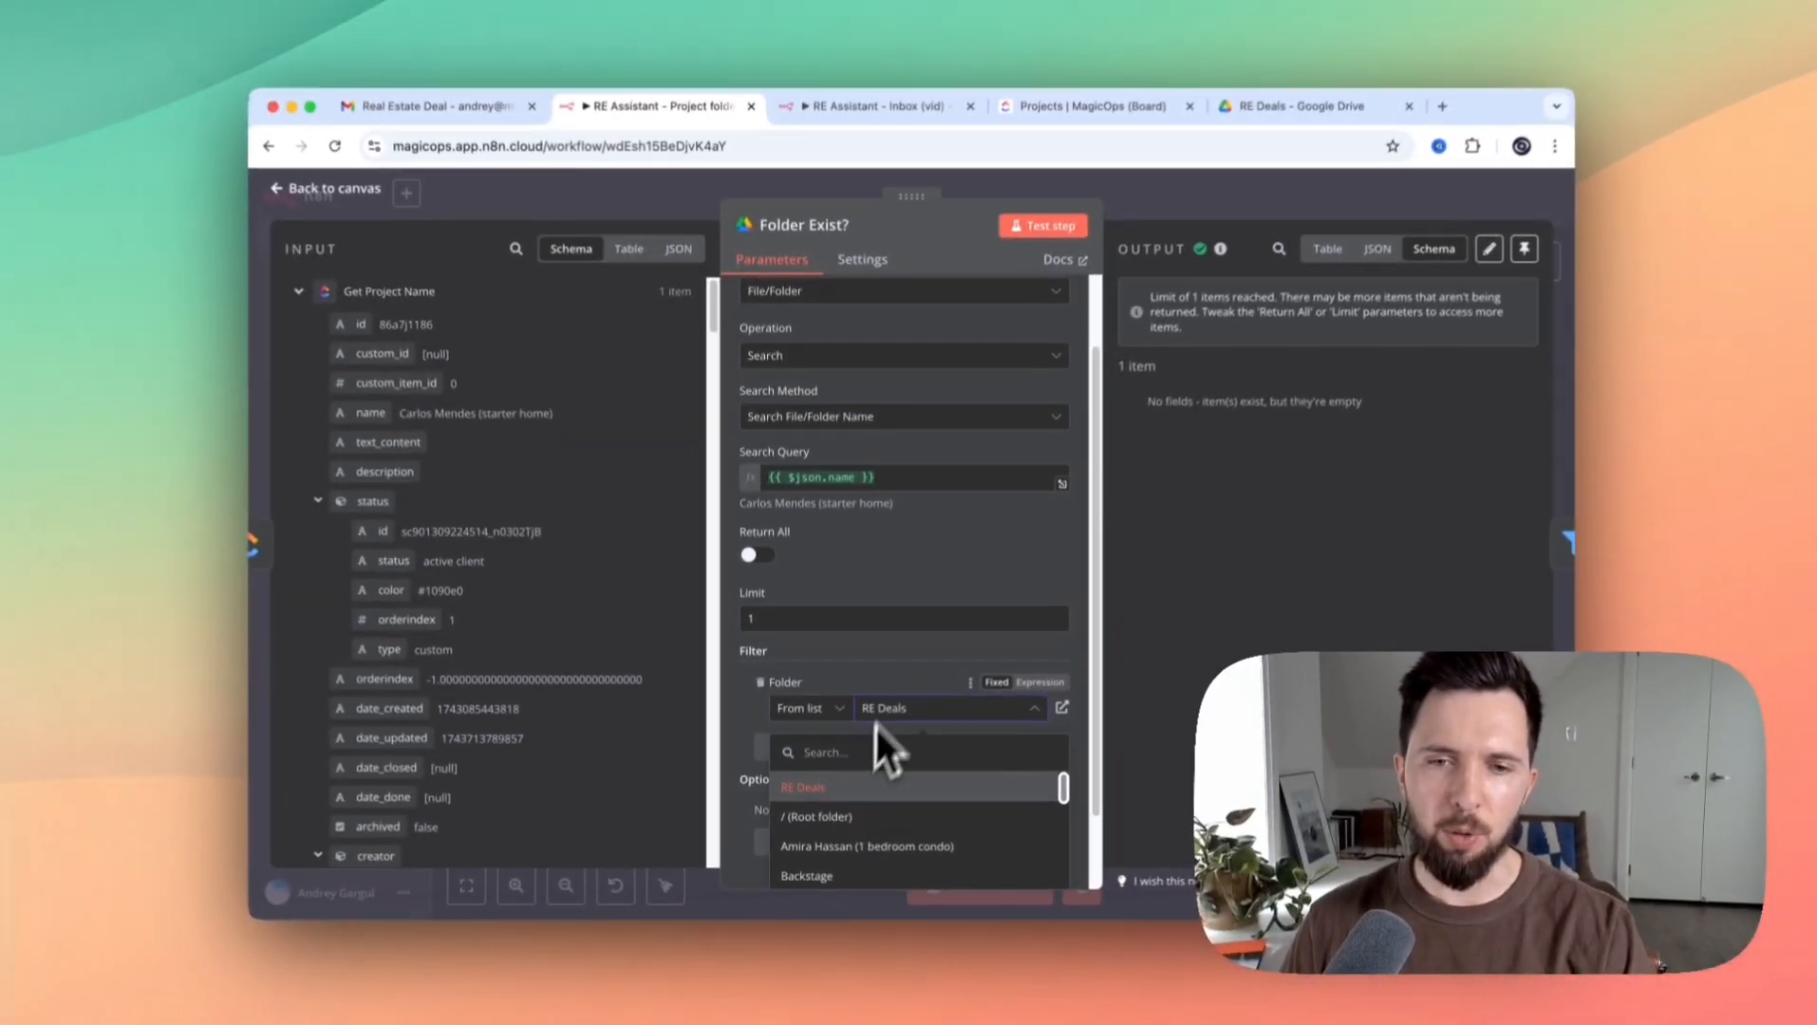
click(876, 728)
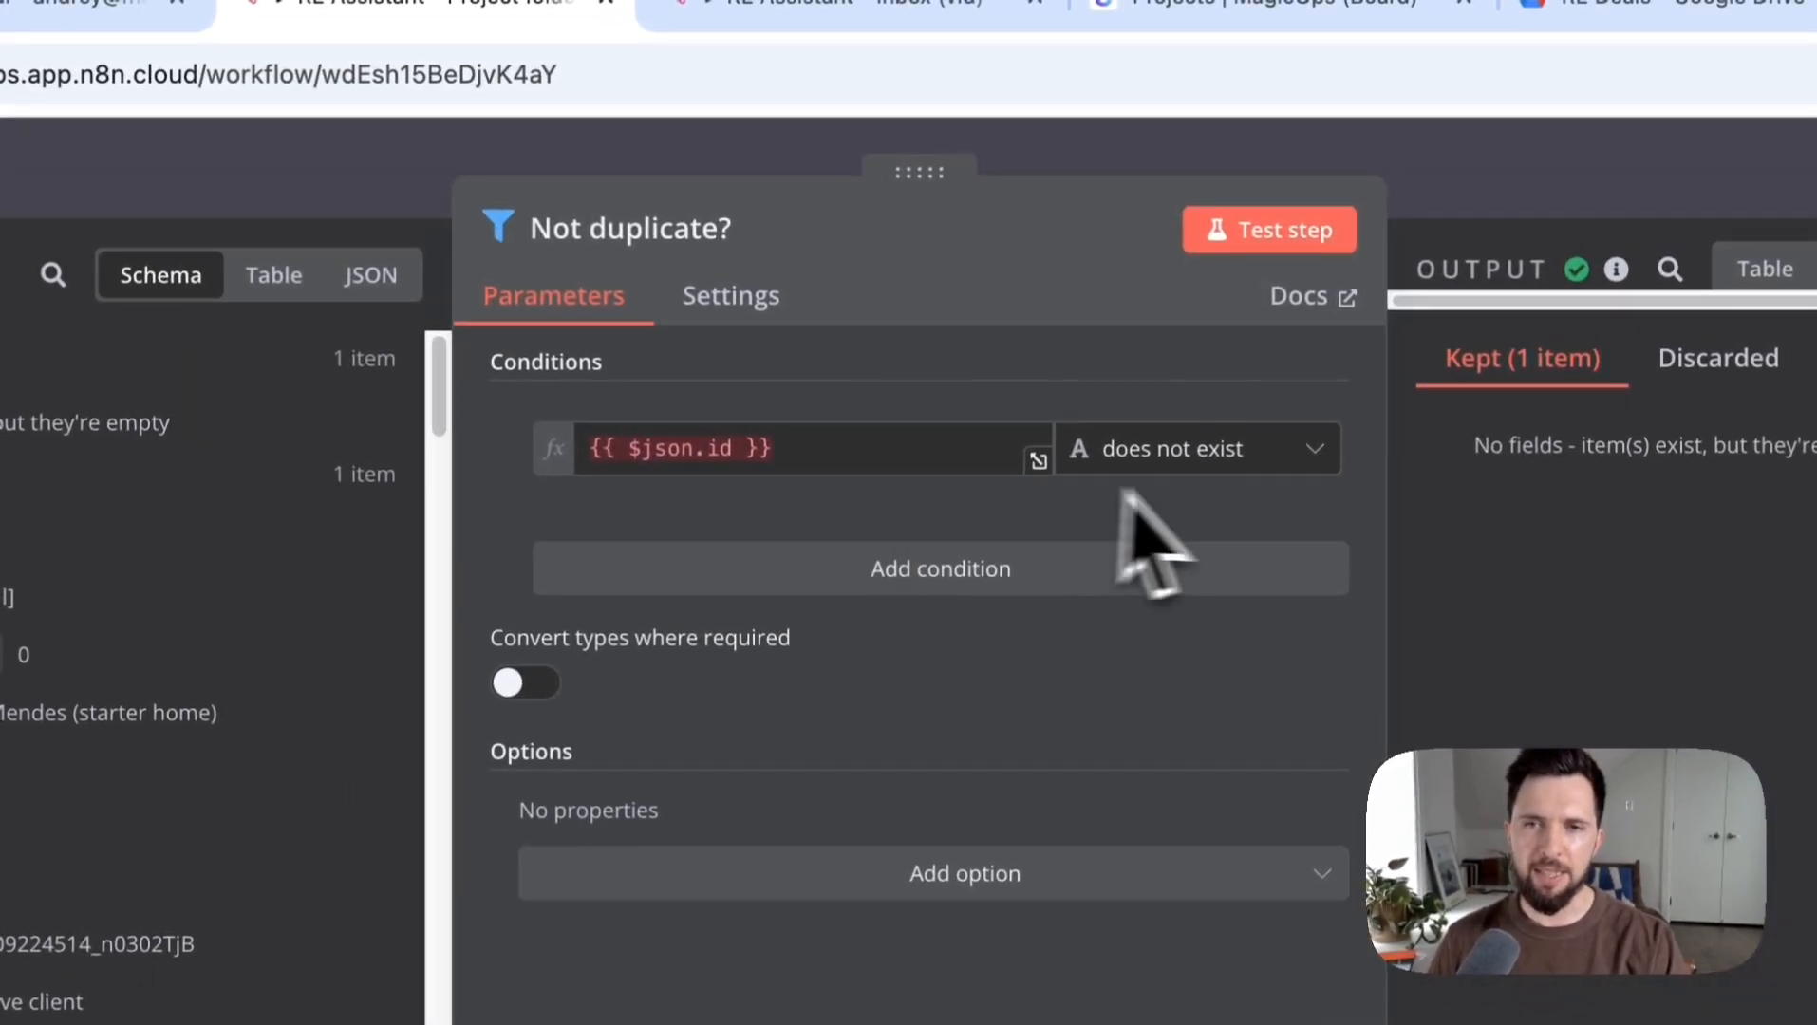
key(Escape)
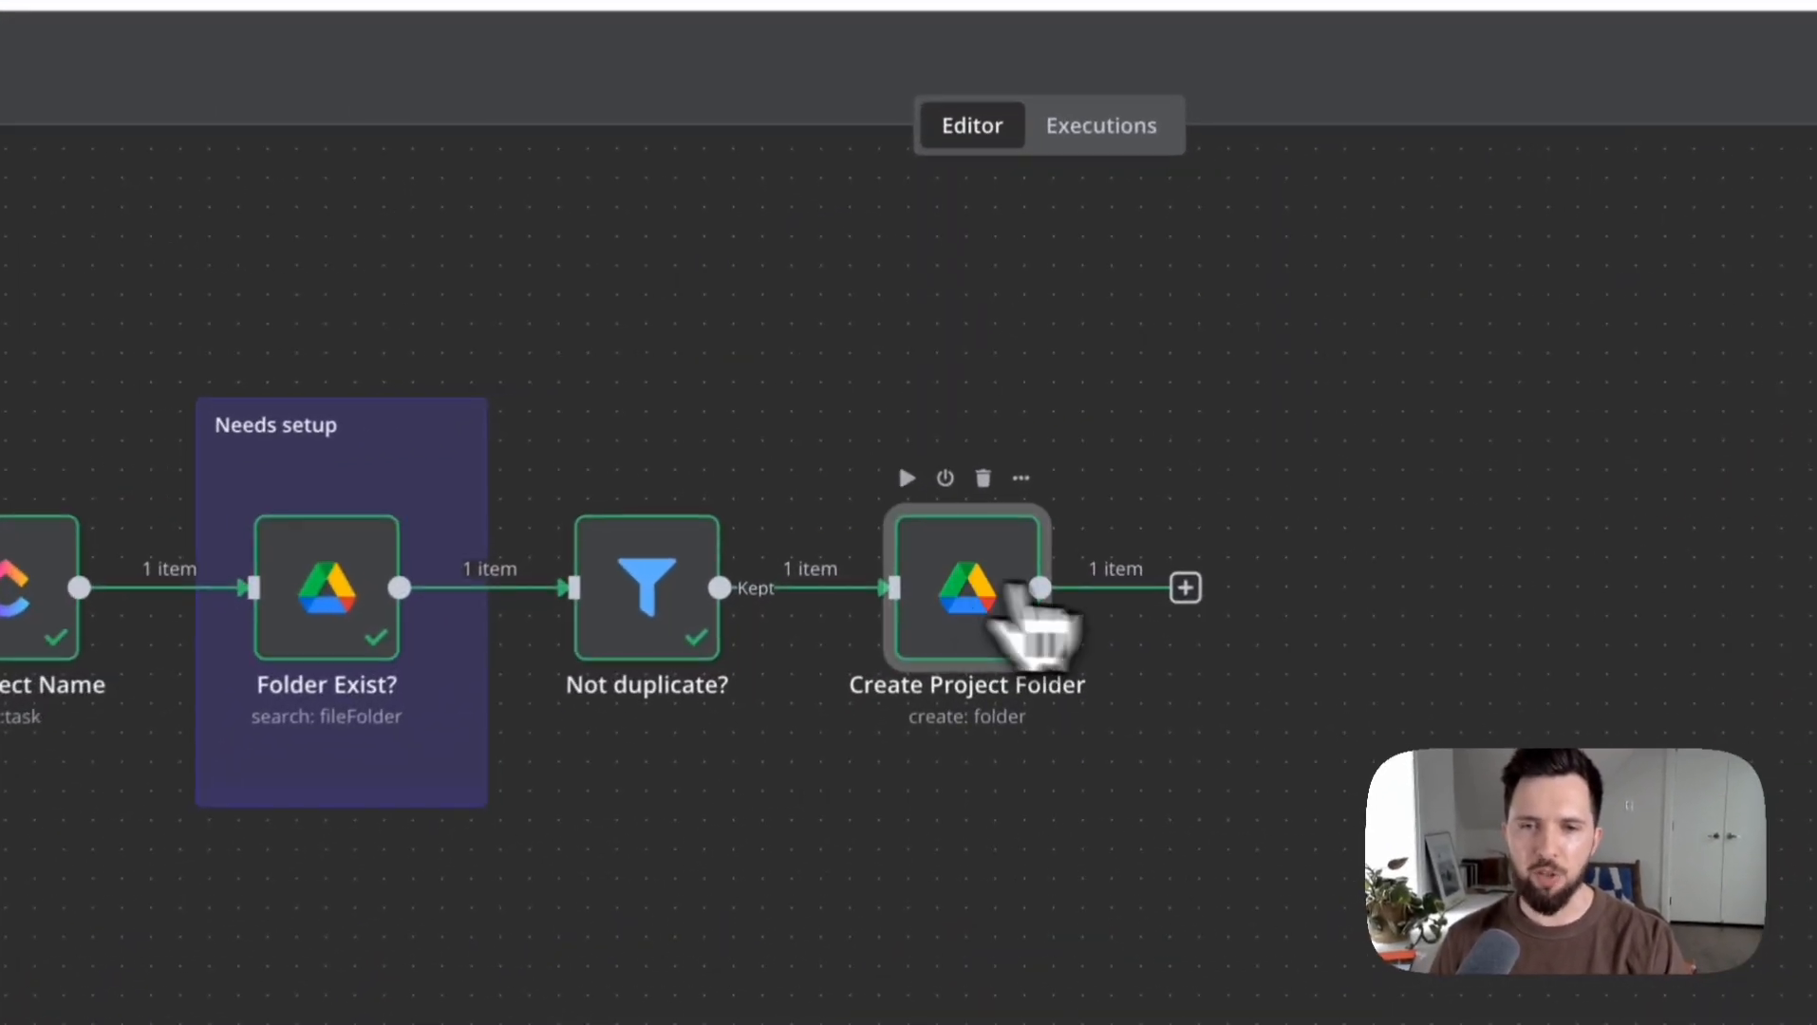
Open the Create Project Folder node, trace its Folder Name expression to the Get Project Name input, and examine the output folder name
double_click(1008, 572)
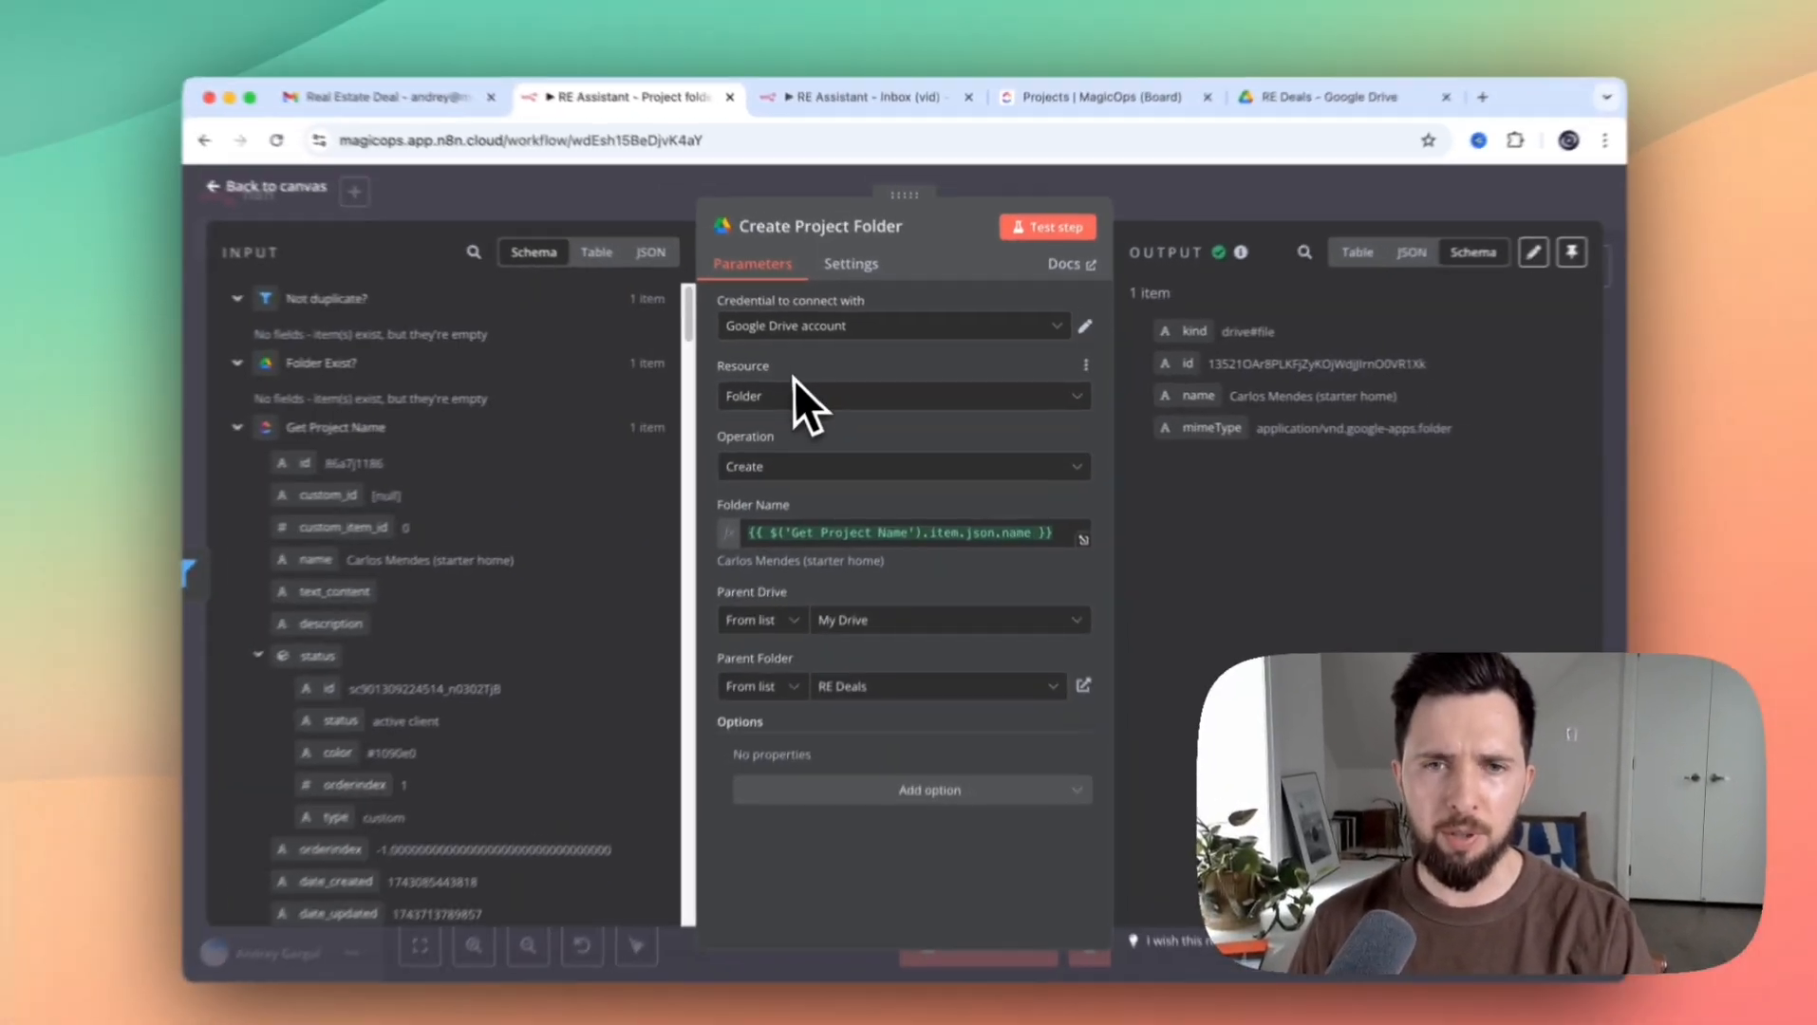
click(1042, 532)
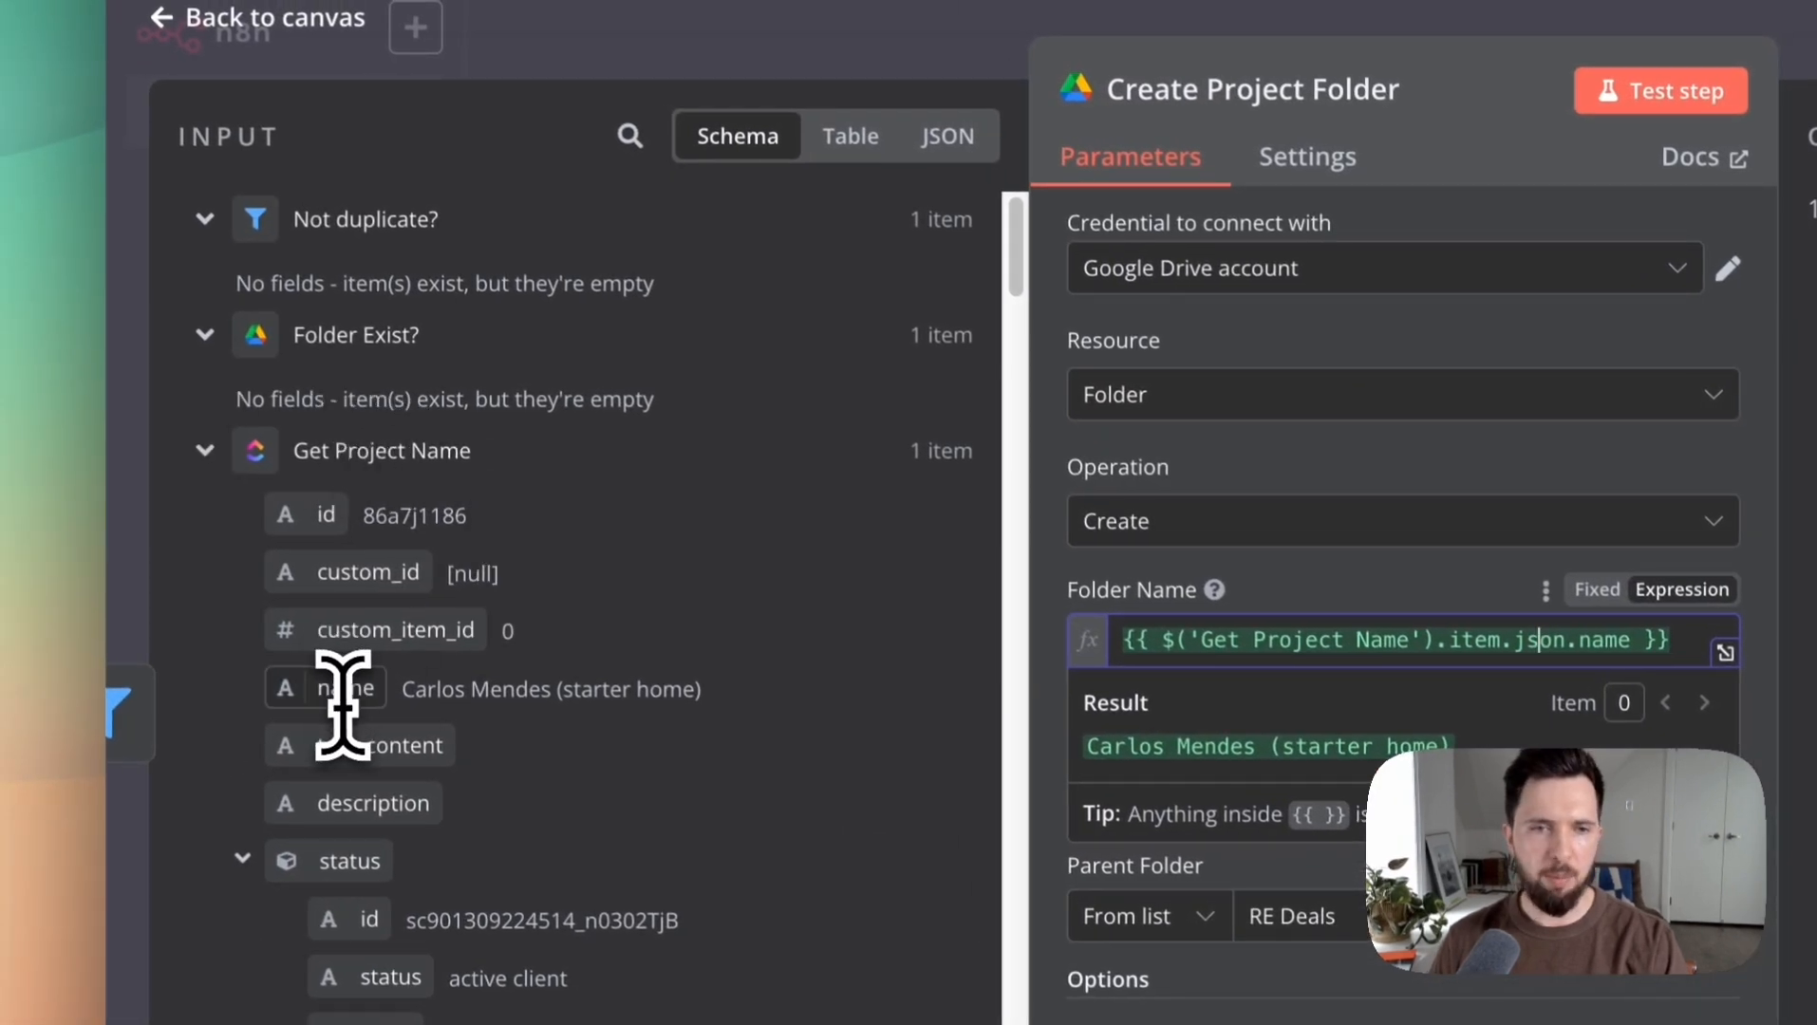
mouse_move(349, 693)
mouse_down()
mouse_move(1135, 653)
mouse_move(384, 698)
mouse_up()
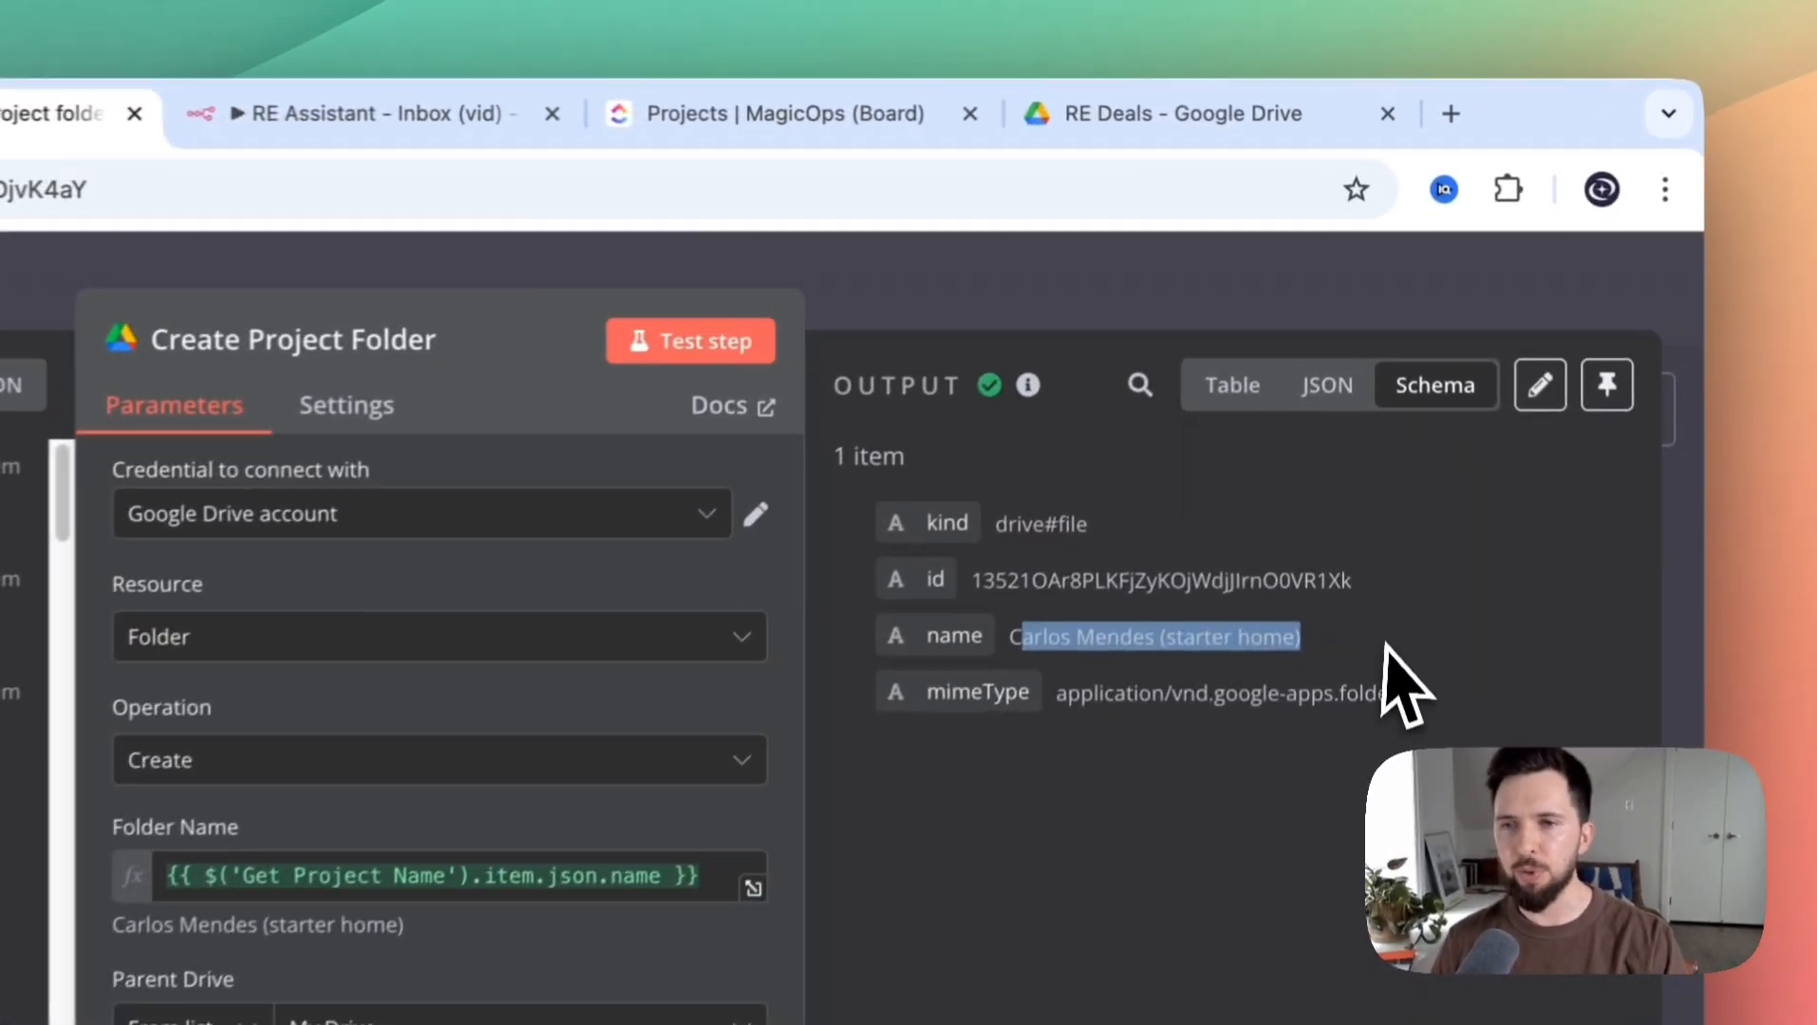
drag(1073, 708, 1037, 650)
click(1364, 663)
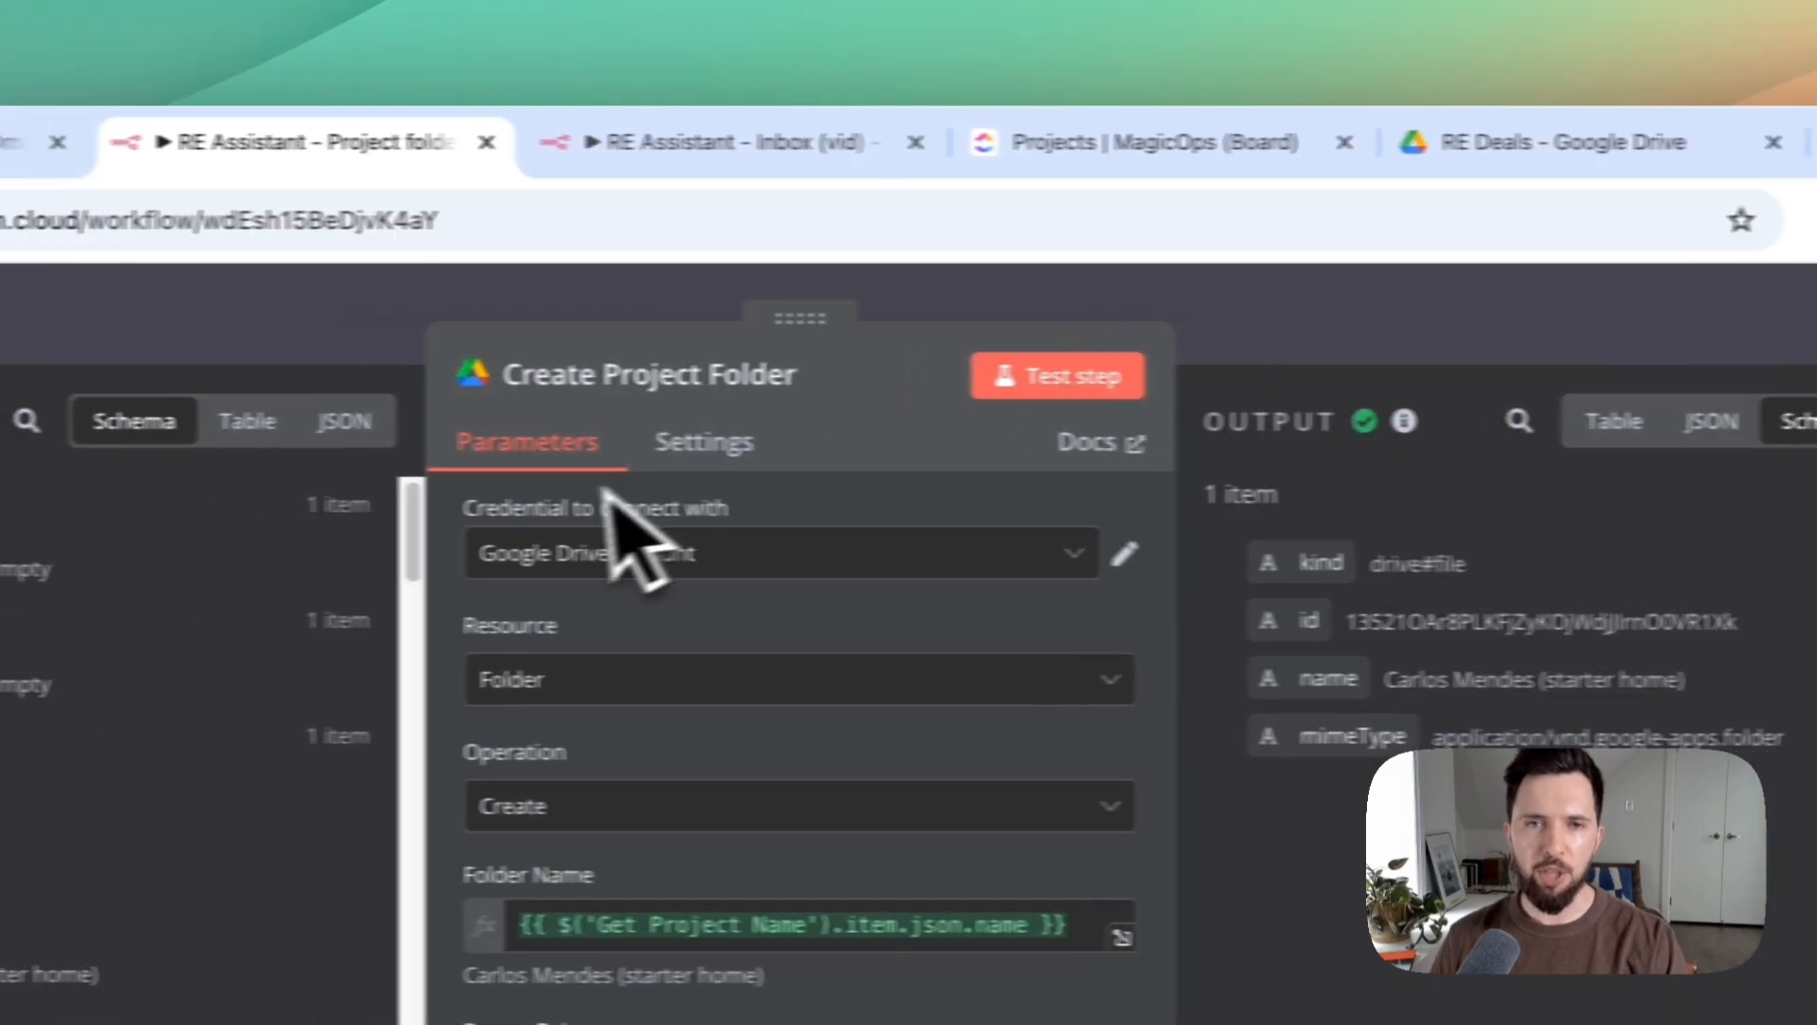
click(1320, 311)
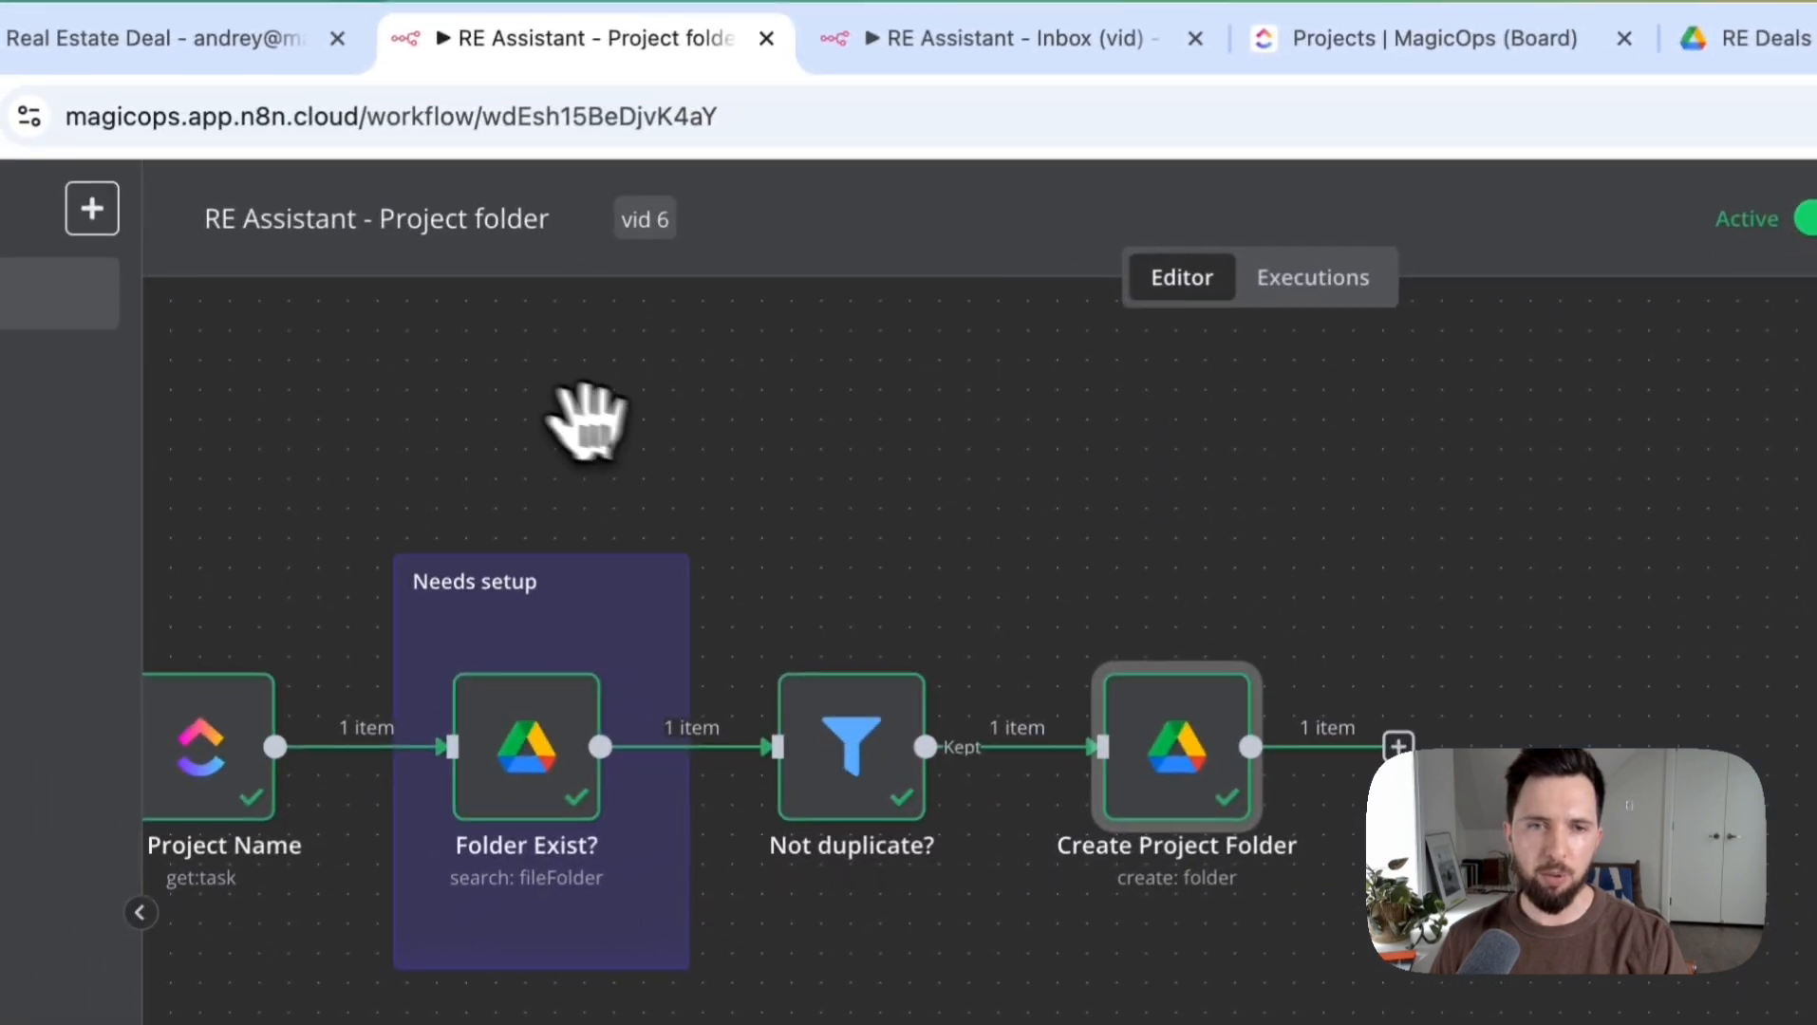
Reopen the Folder Exist? node, view the form for creating a new Google Drive credential, and return to the canvas without saving it
drag(359, 525, 1091, 531)
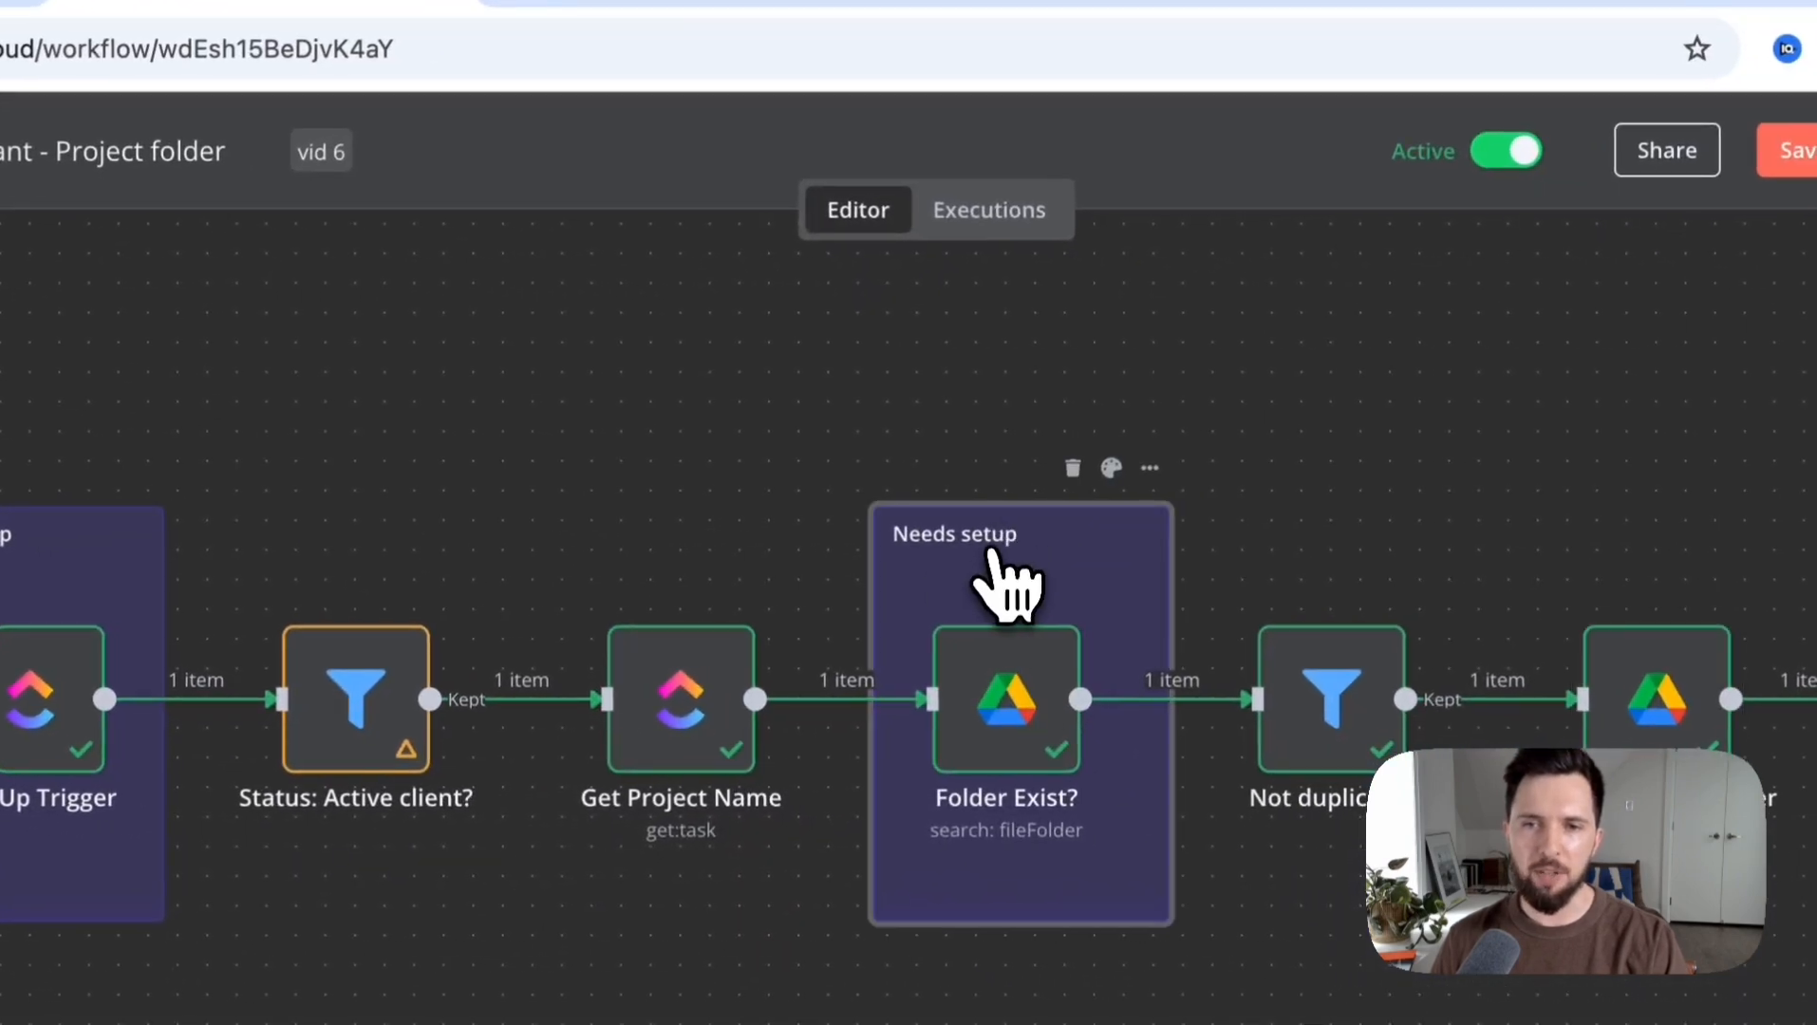
double_click(1103, 594)
double_click(1034, 581)
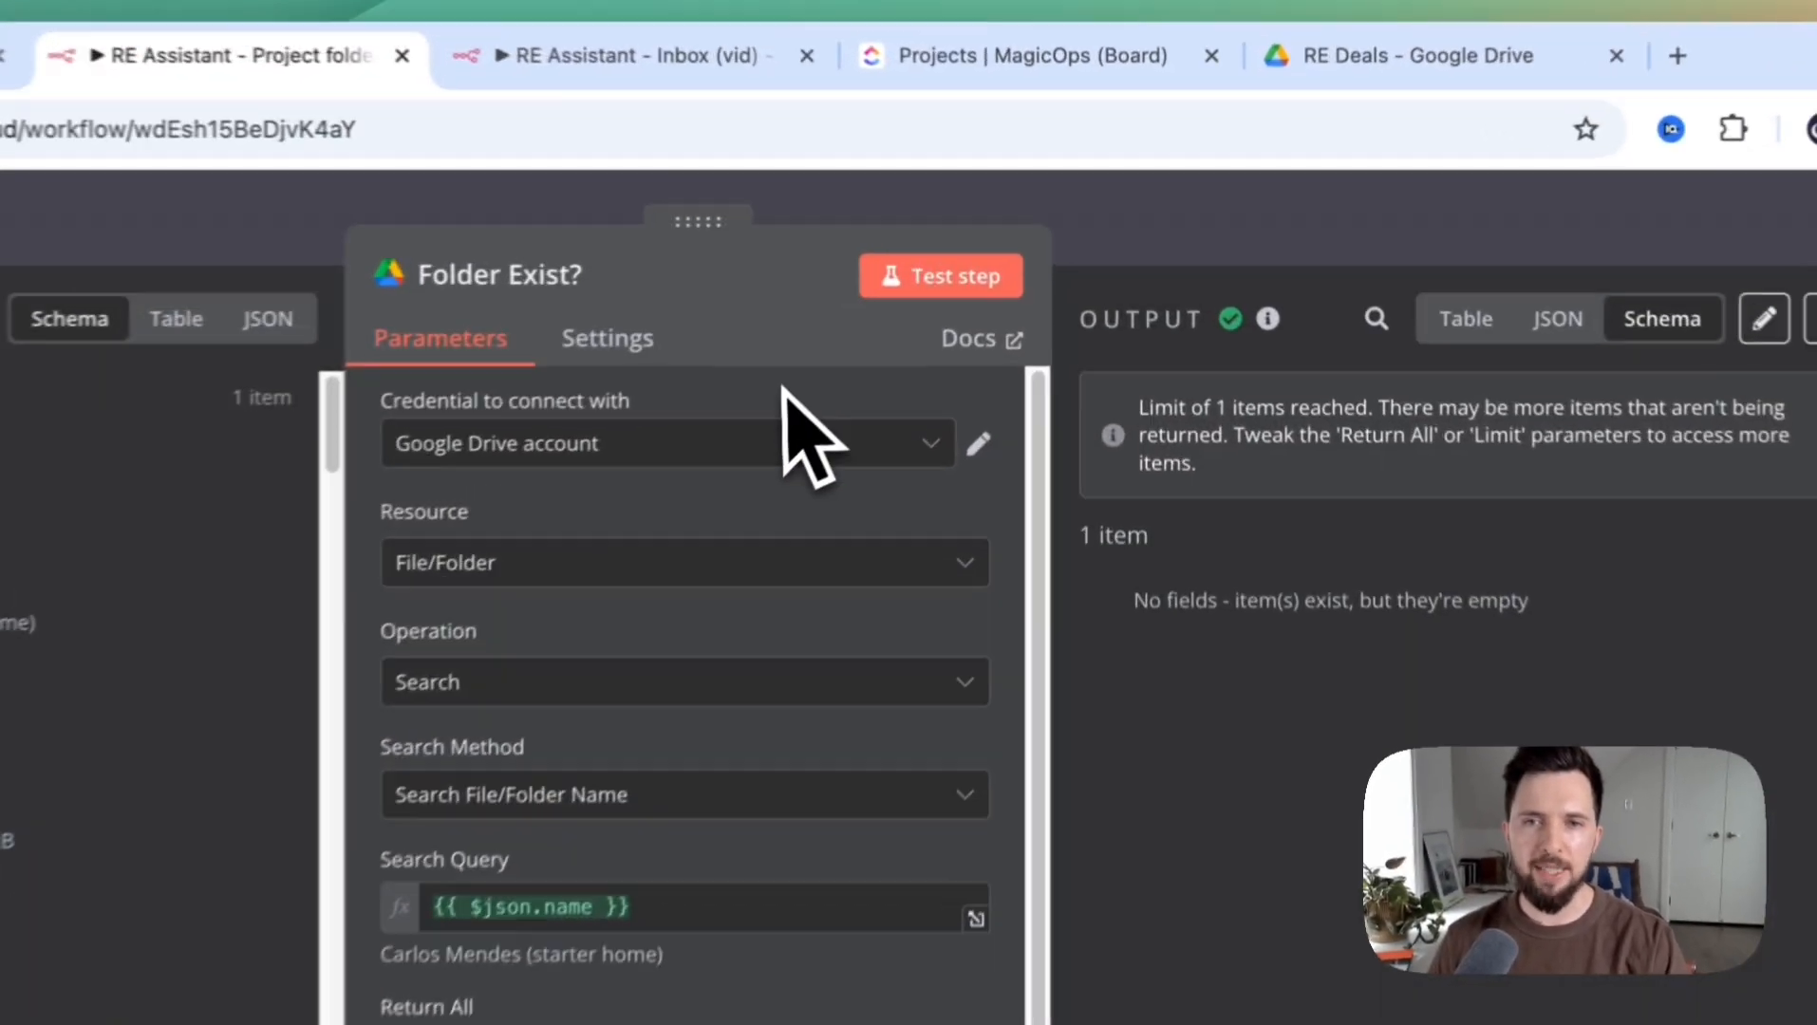
click(854, 456)
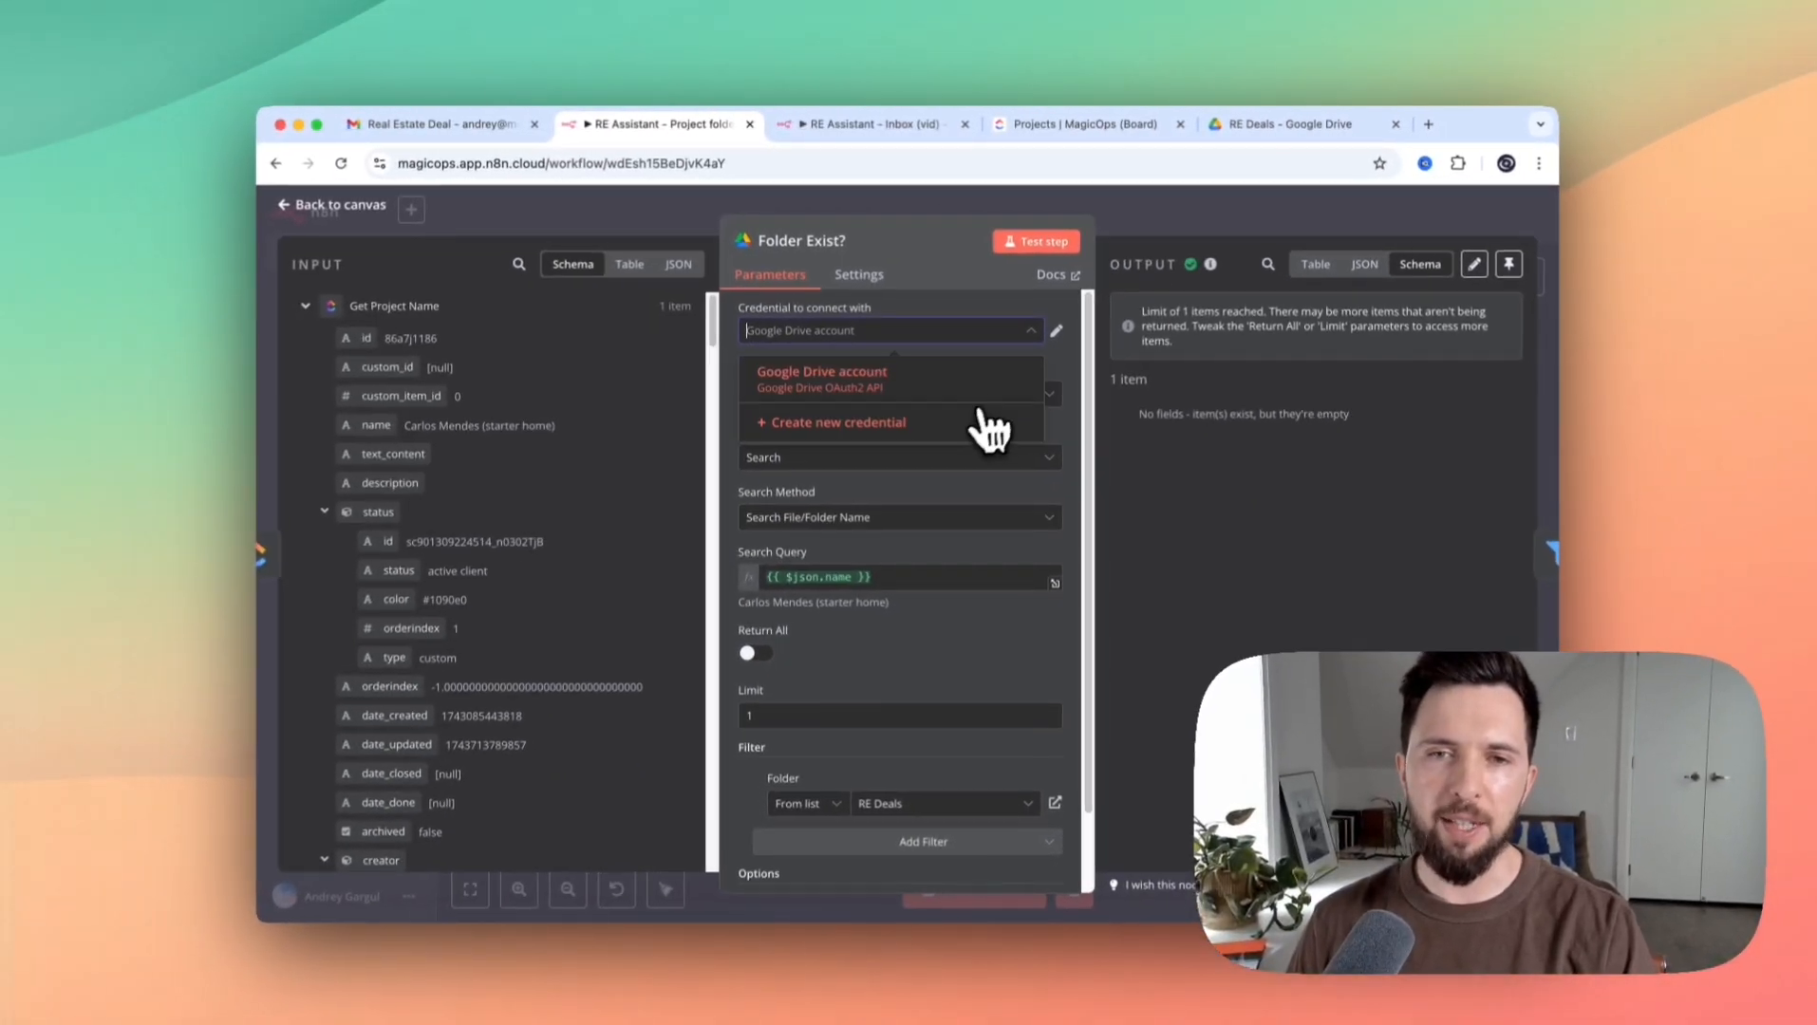
click(990, 429)
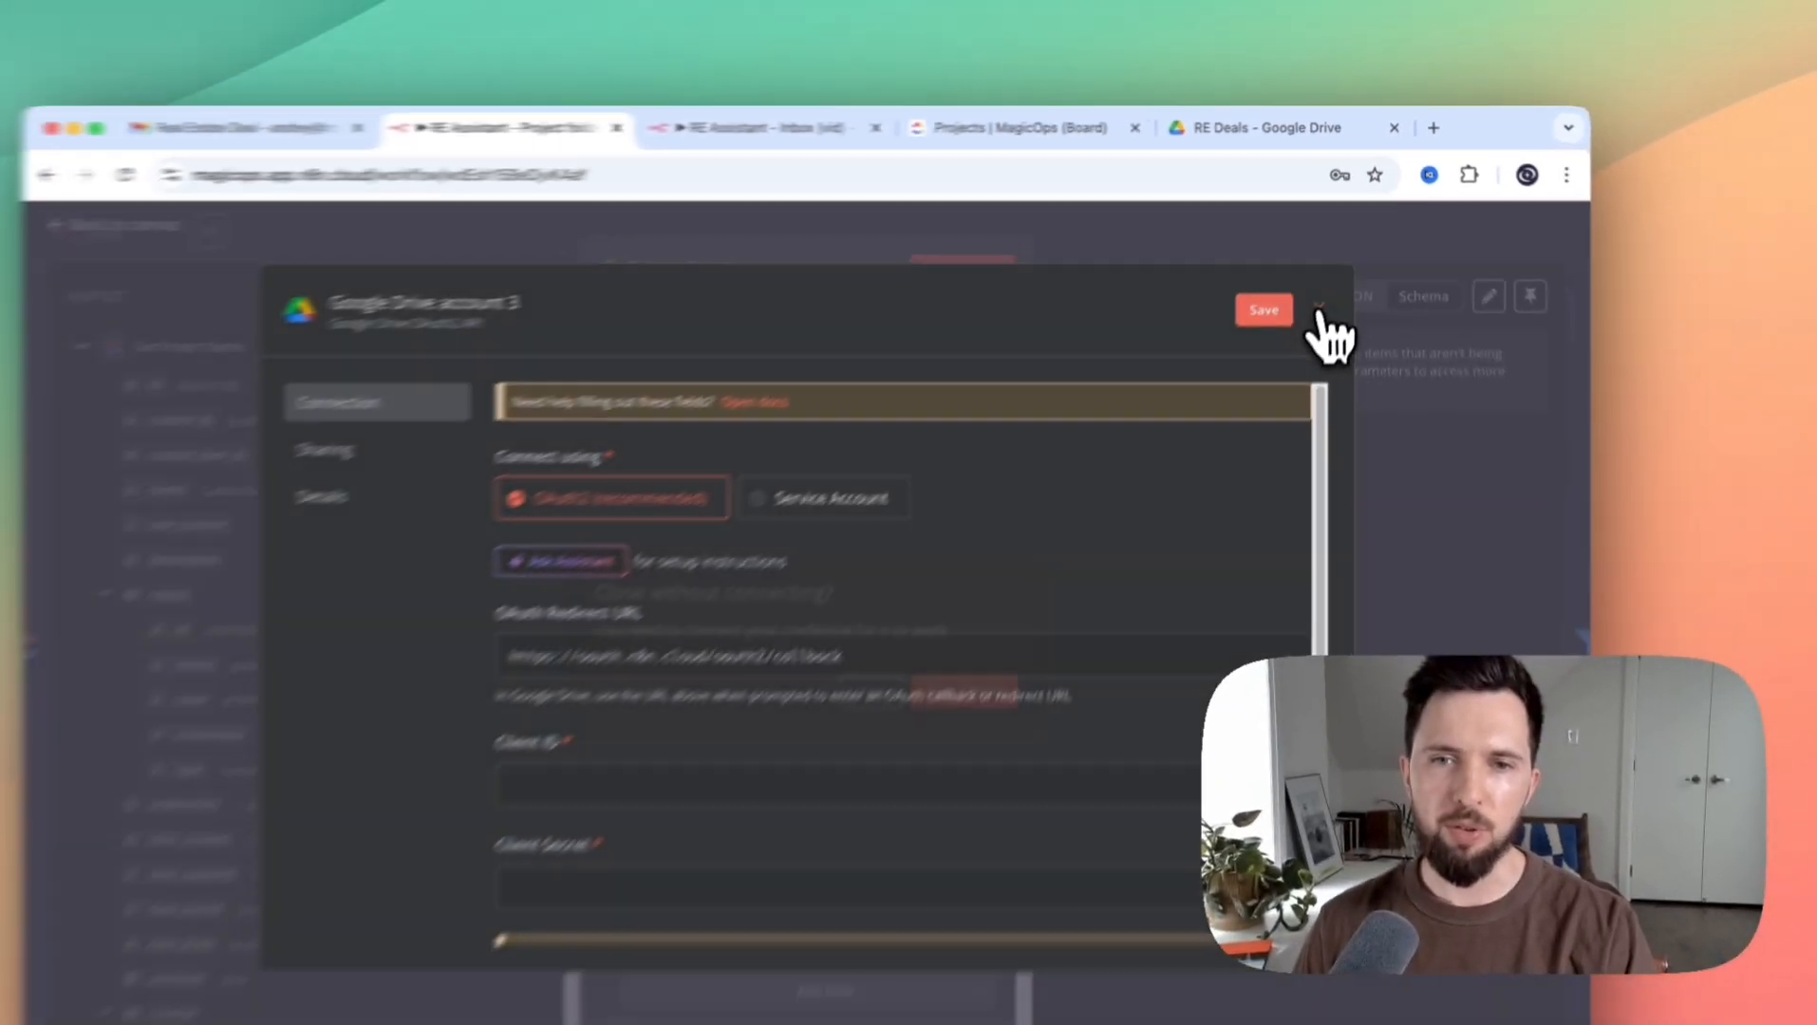
click(1340, 406)
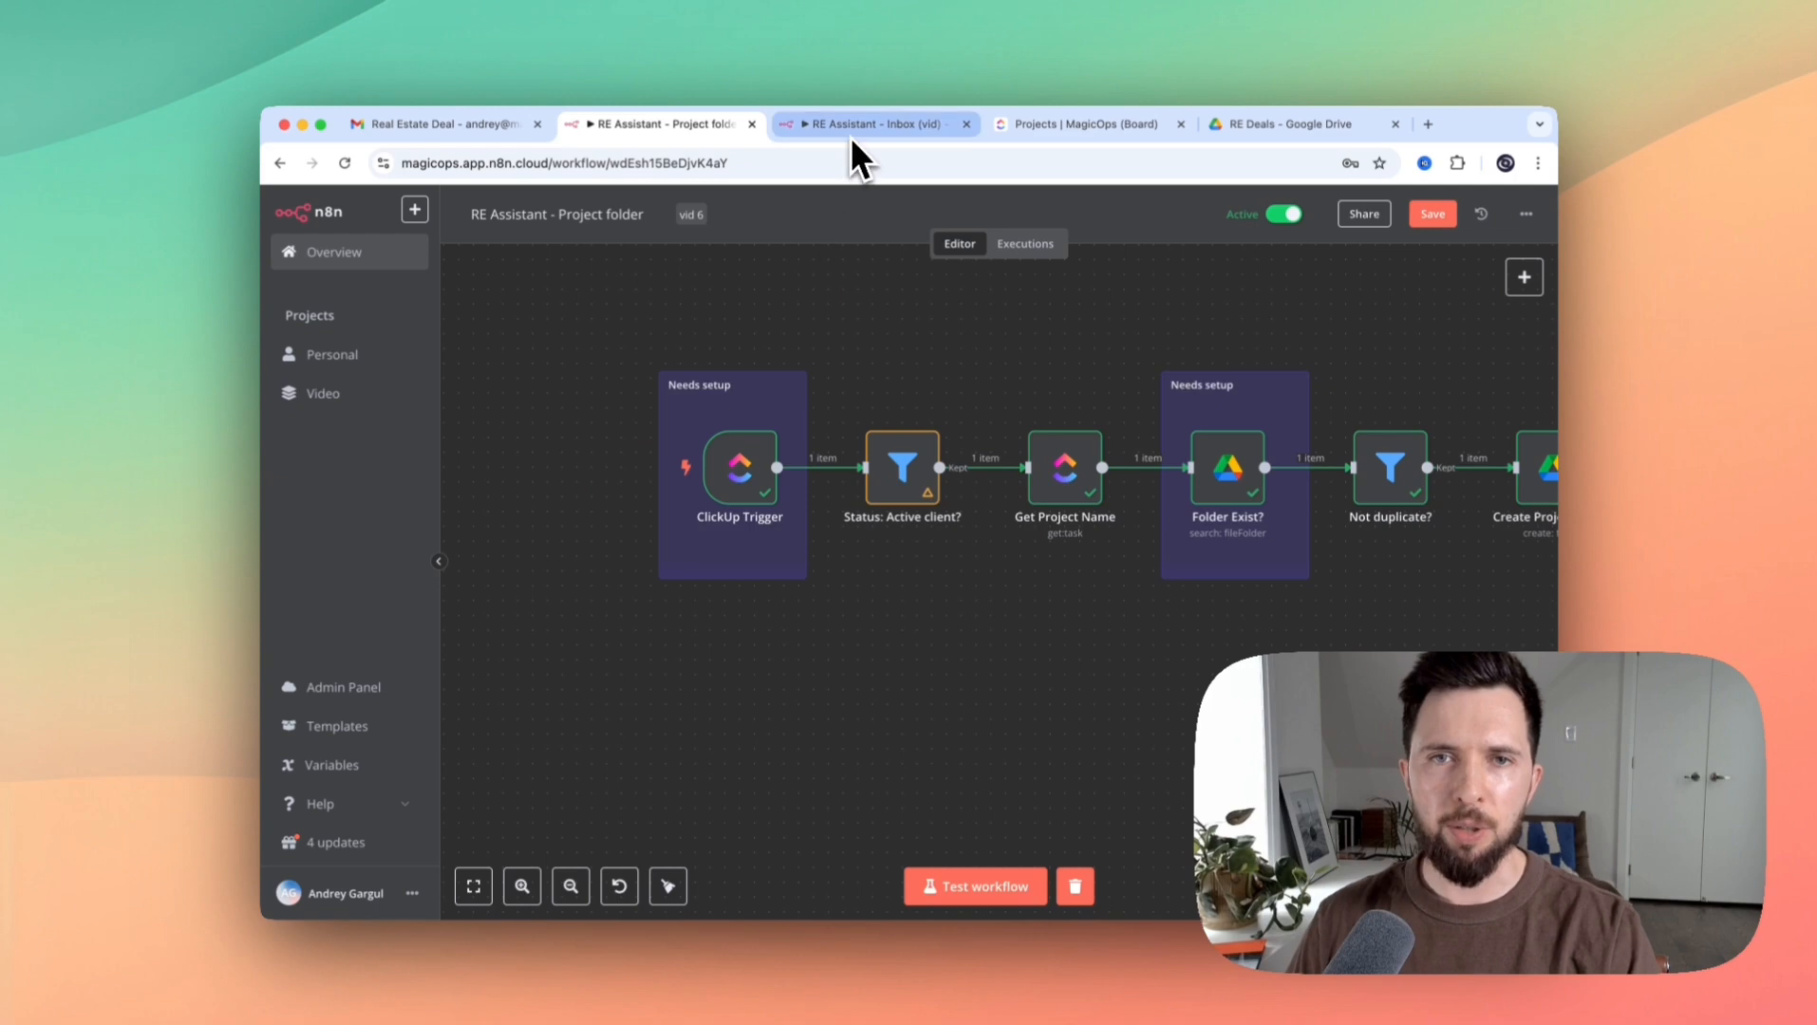
Switch to the RE Assistant - Inbox (vid) workflow and examine its nodes from Get emails through Upload Attachments, Update CRM and Mark as processed
click(851, 139)
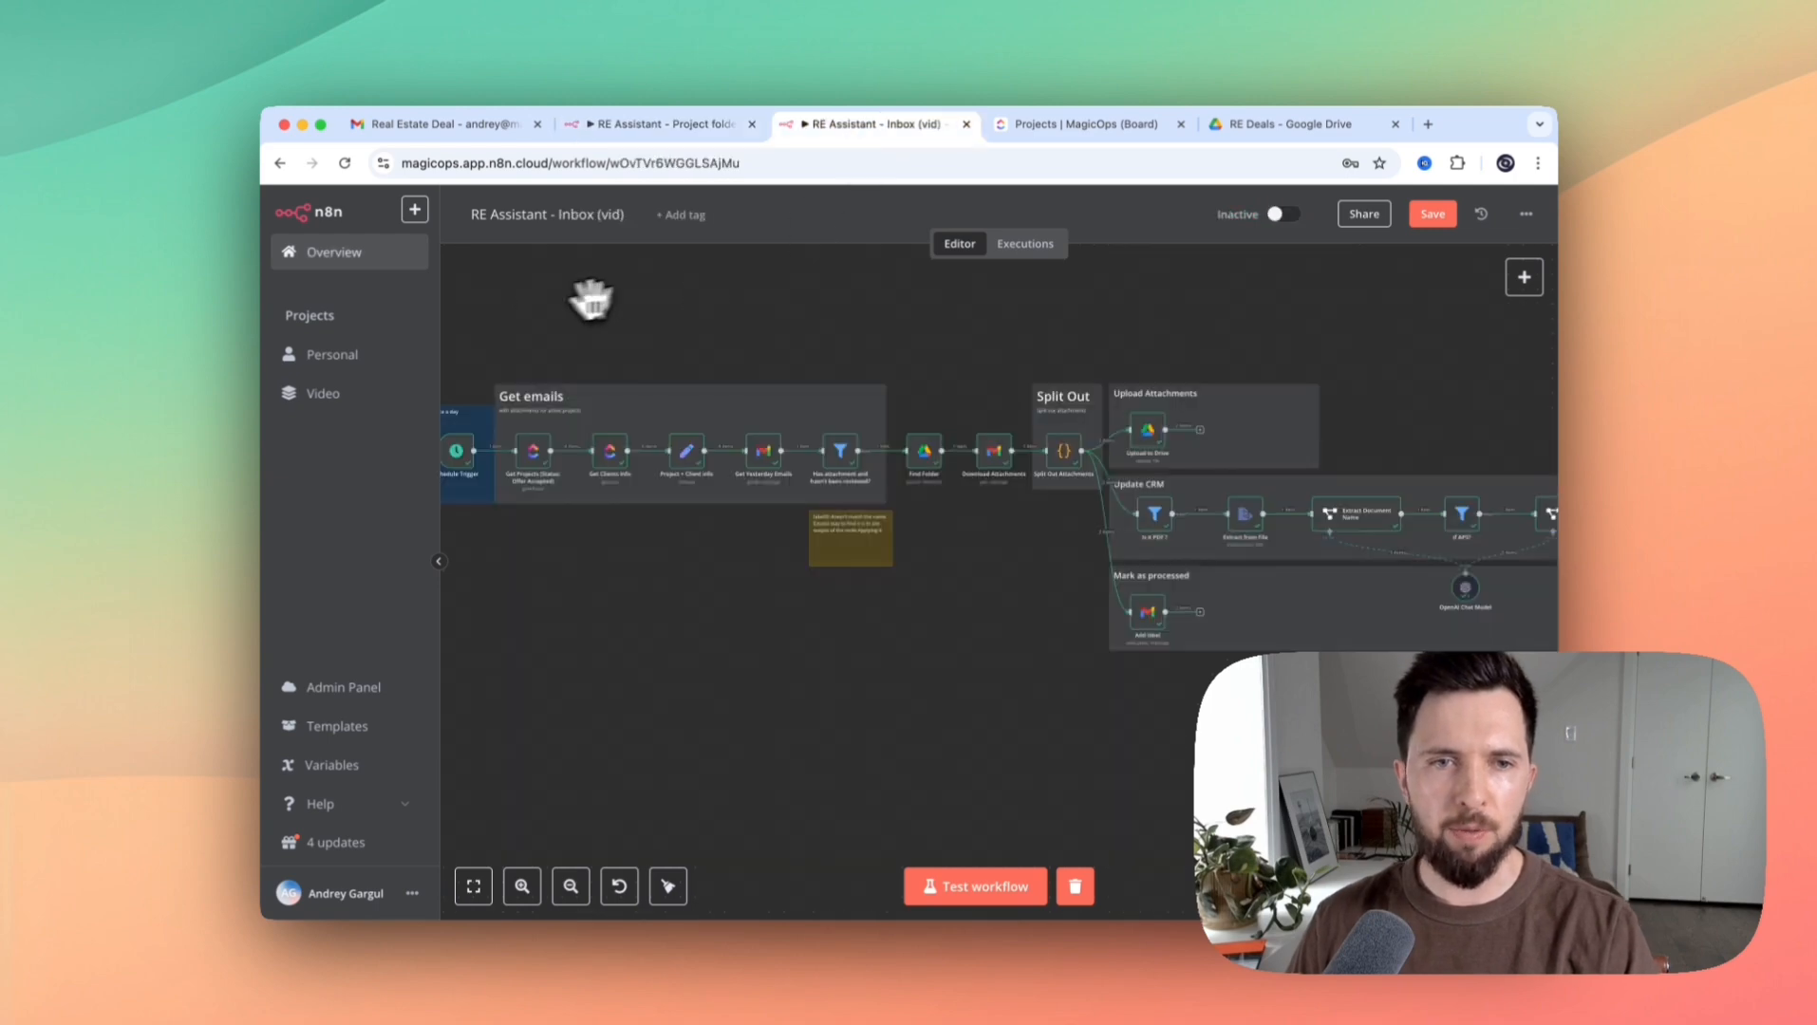
drag(589, 292, 863, 332)
scroll(1172, 366, up, 3)
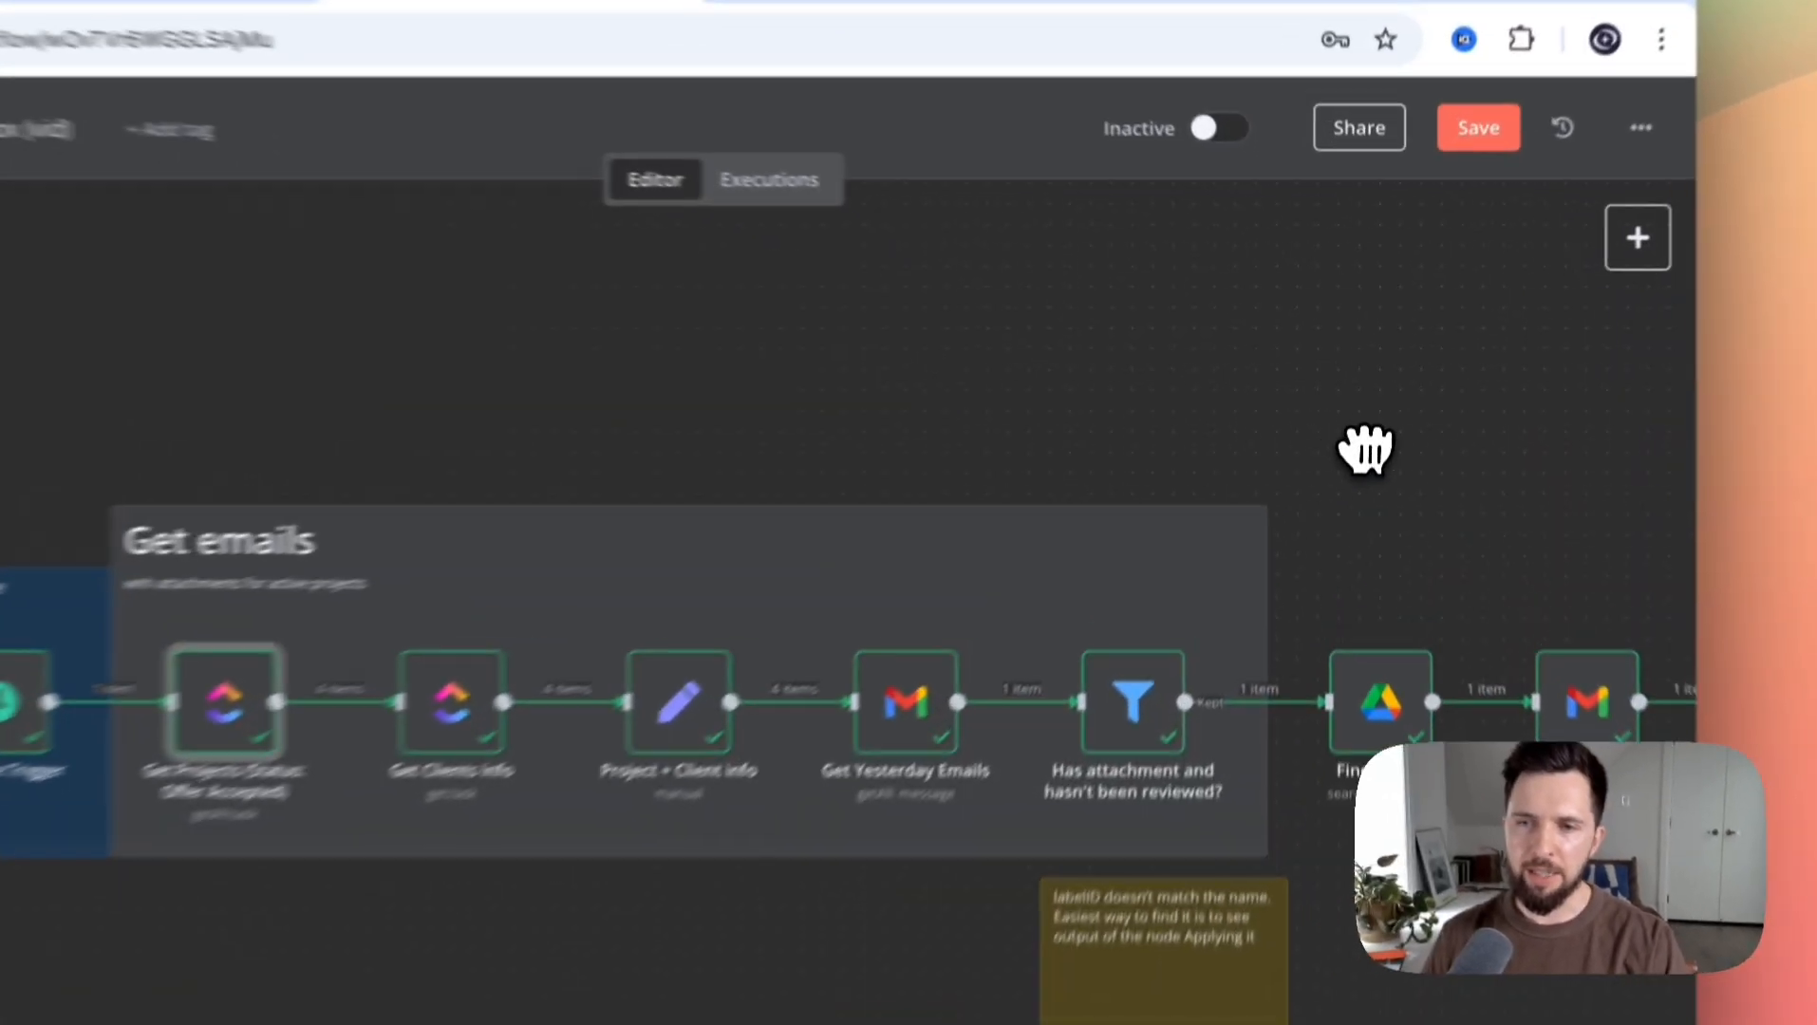
drag(1368, 393, 1078, 418)
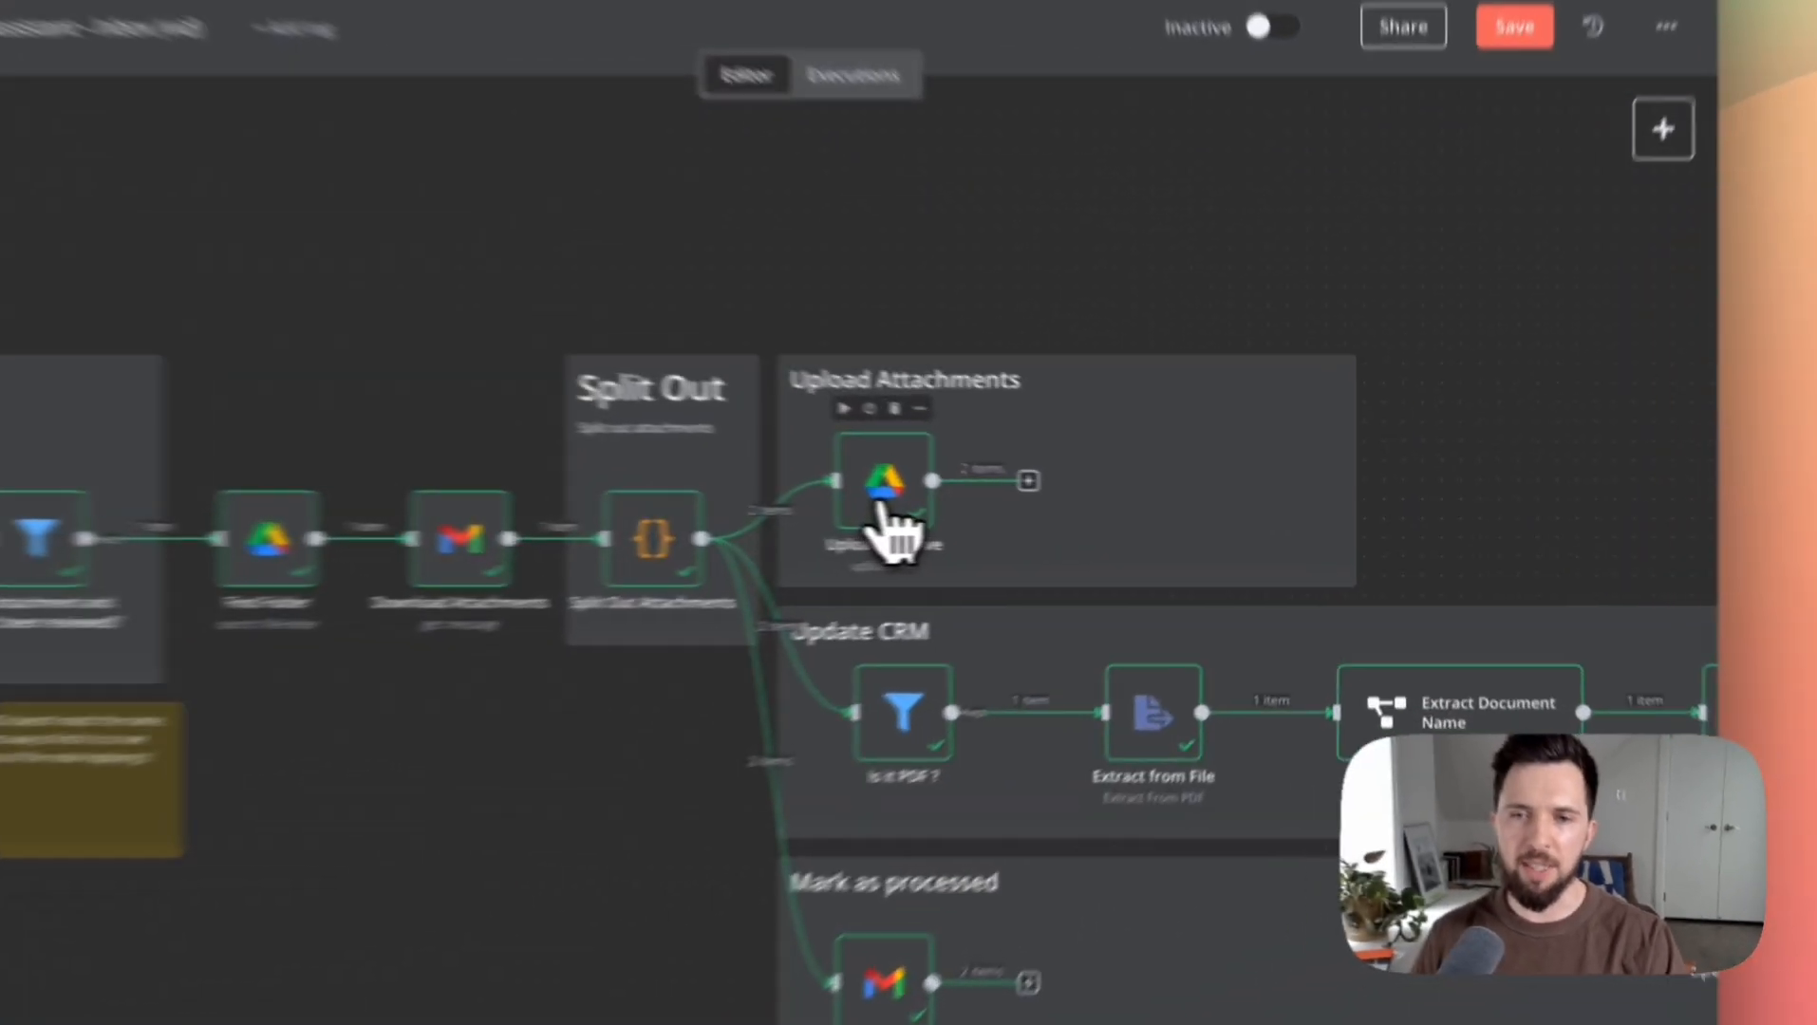
click(1305, 589)
drag(779, 496, 795, 492)
drag(1594, 589, 1310, 384)
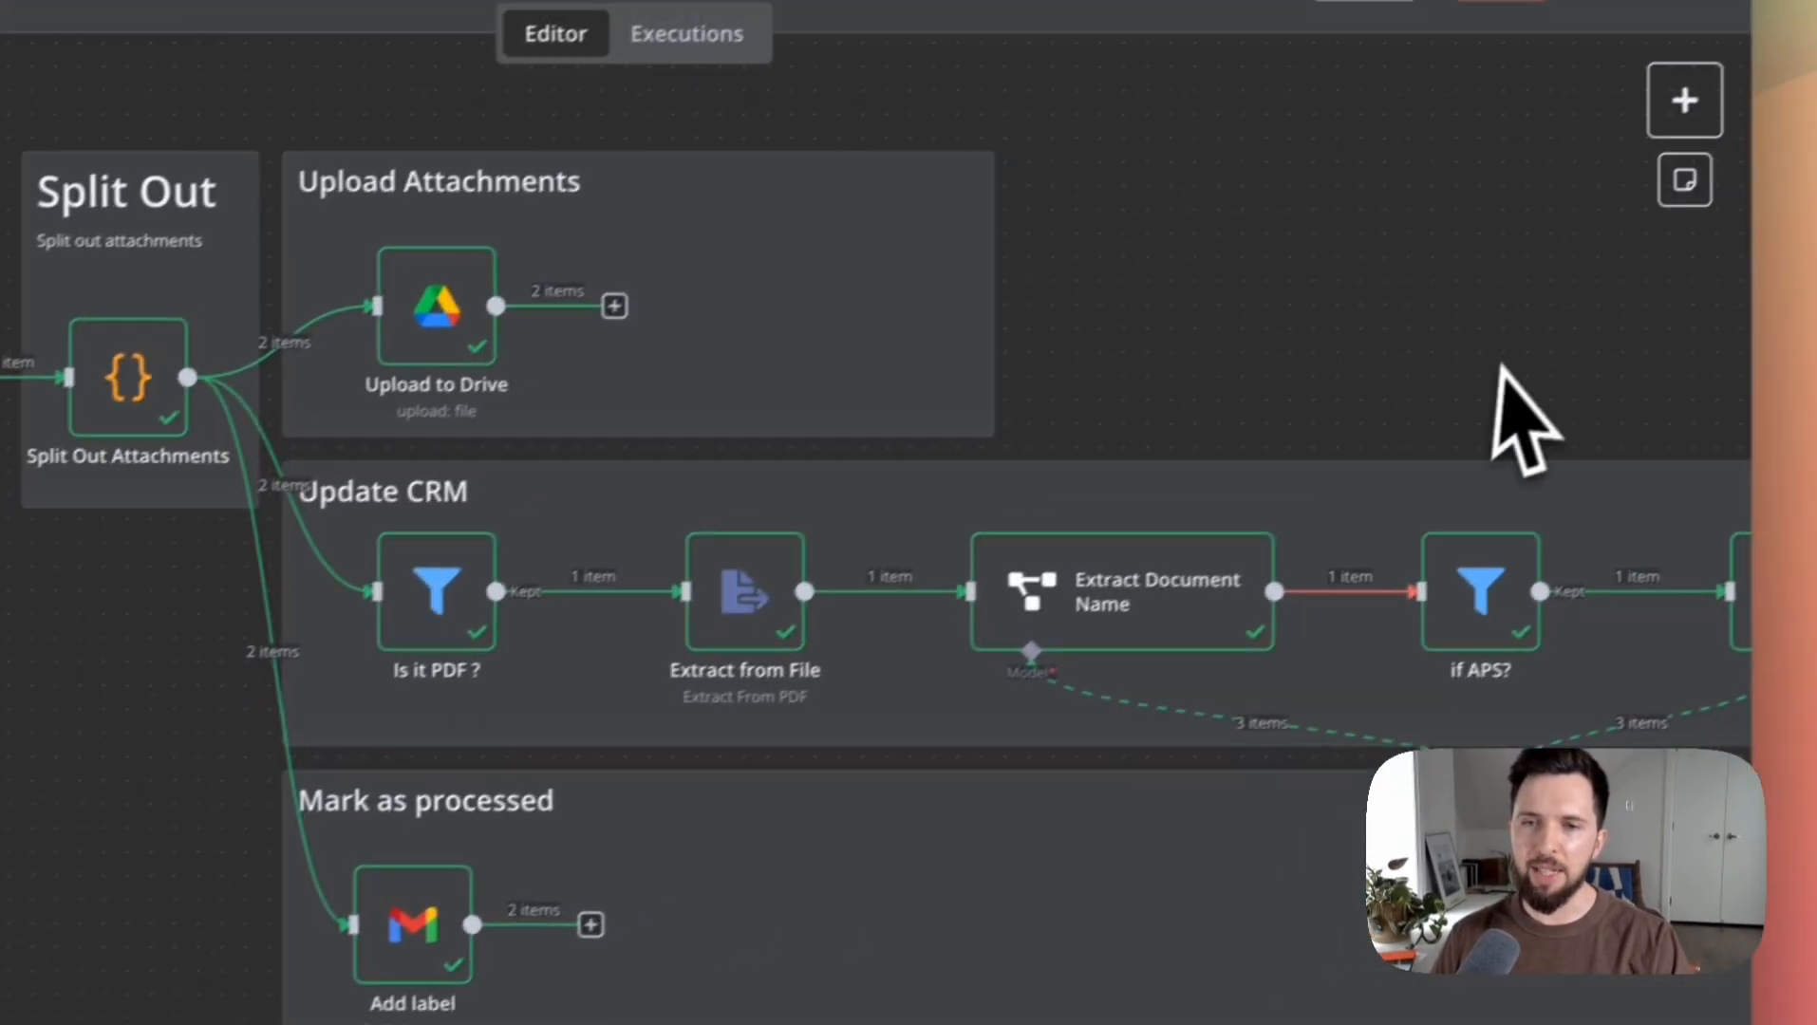
drag(1576, 313, 761, 269)
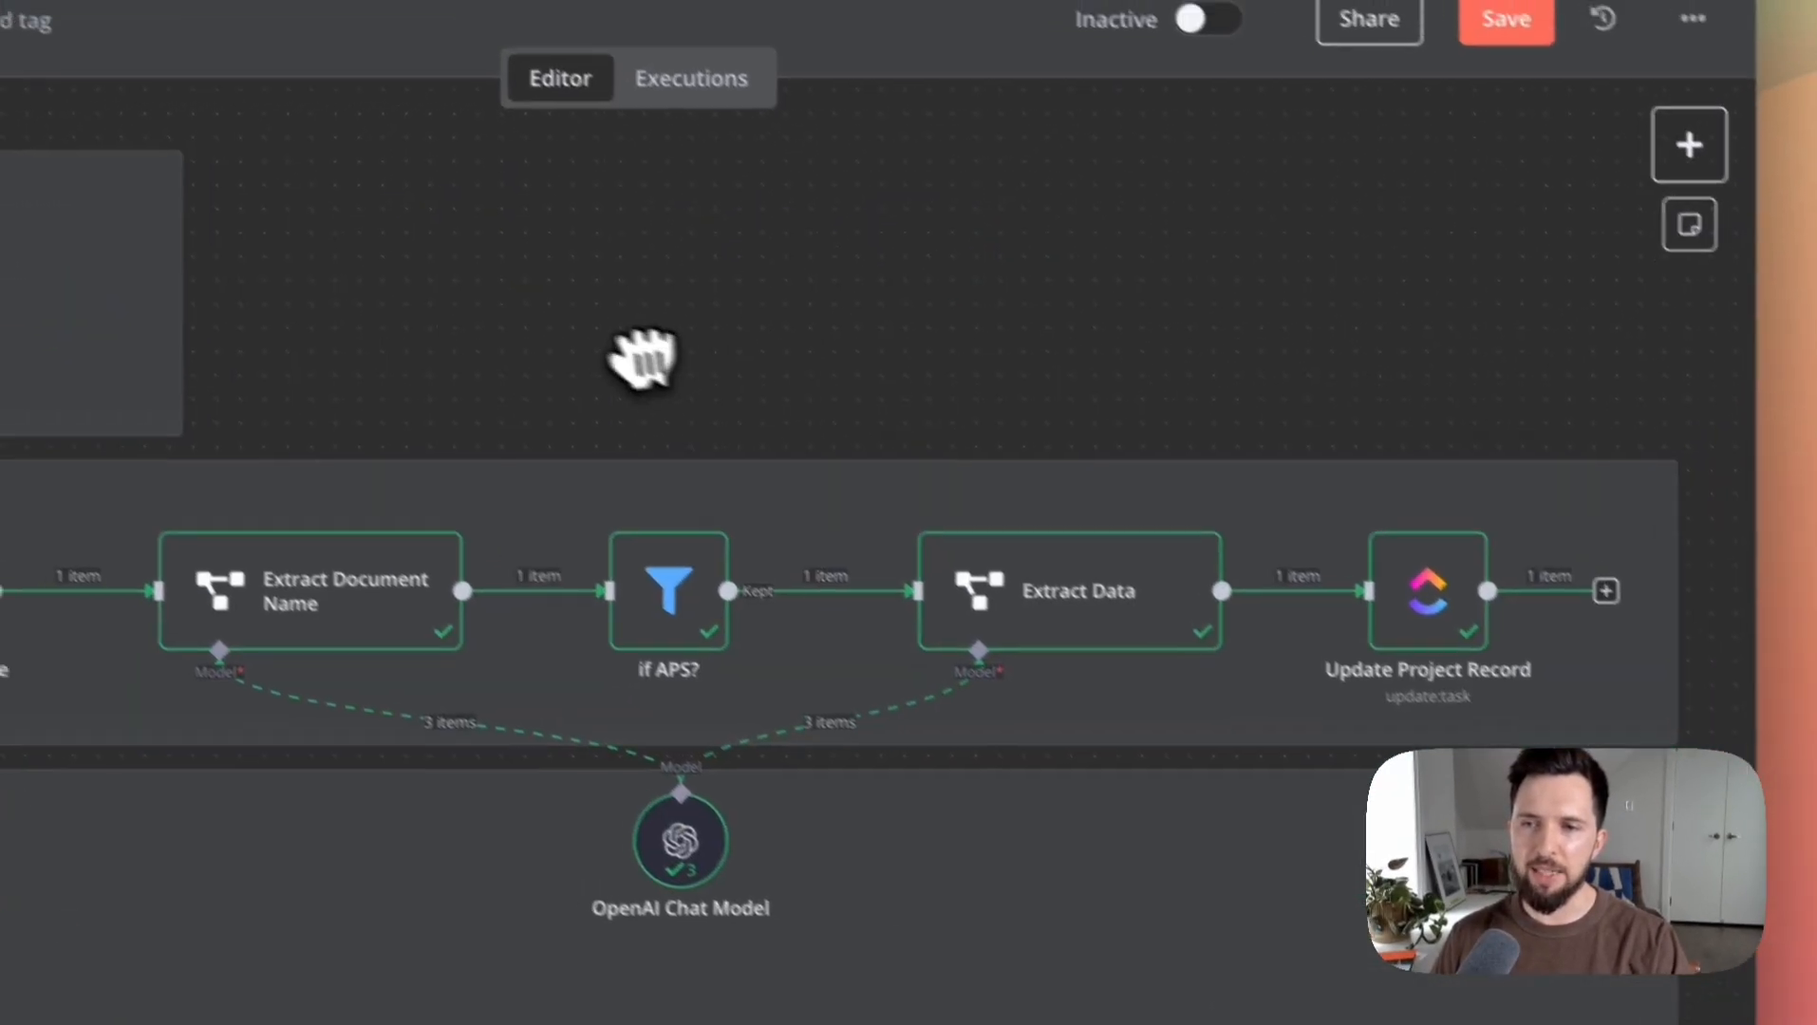
drag(515, 325, 1513, 337)
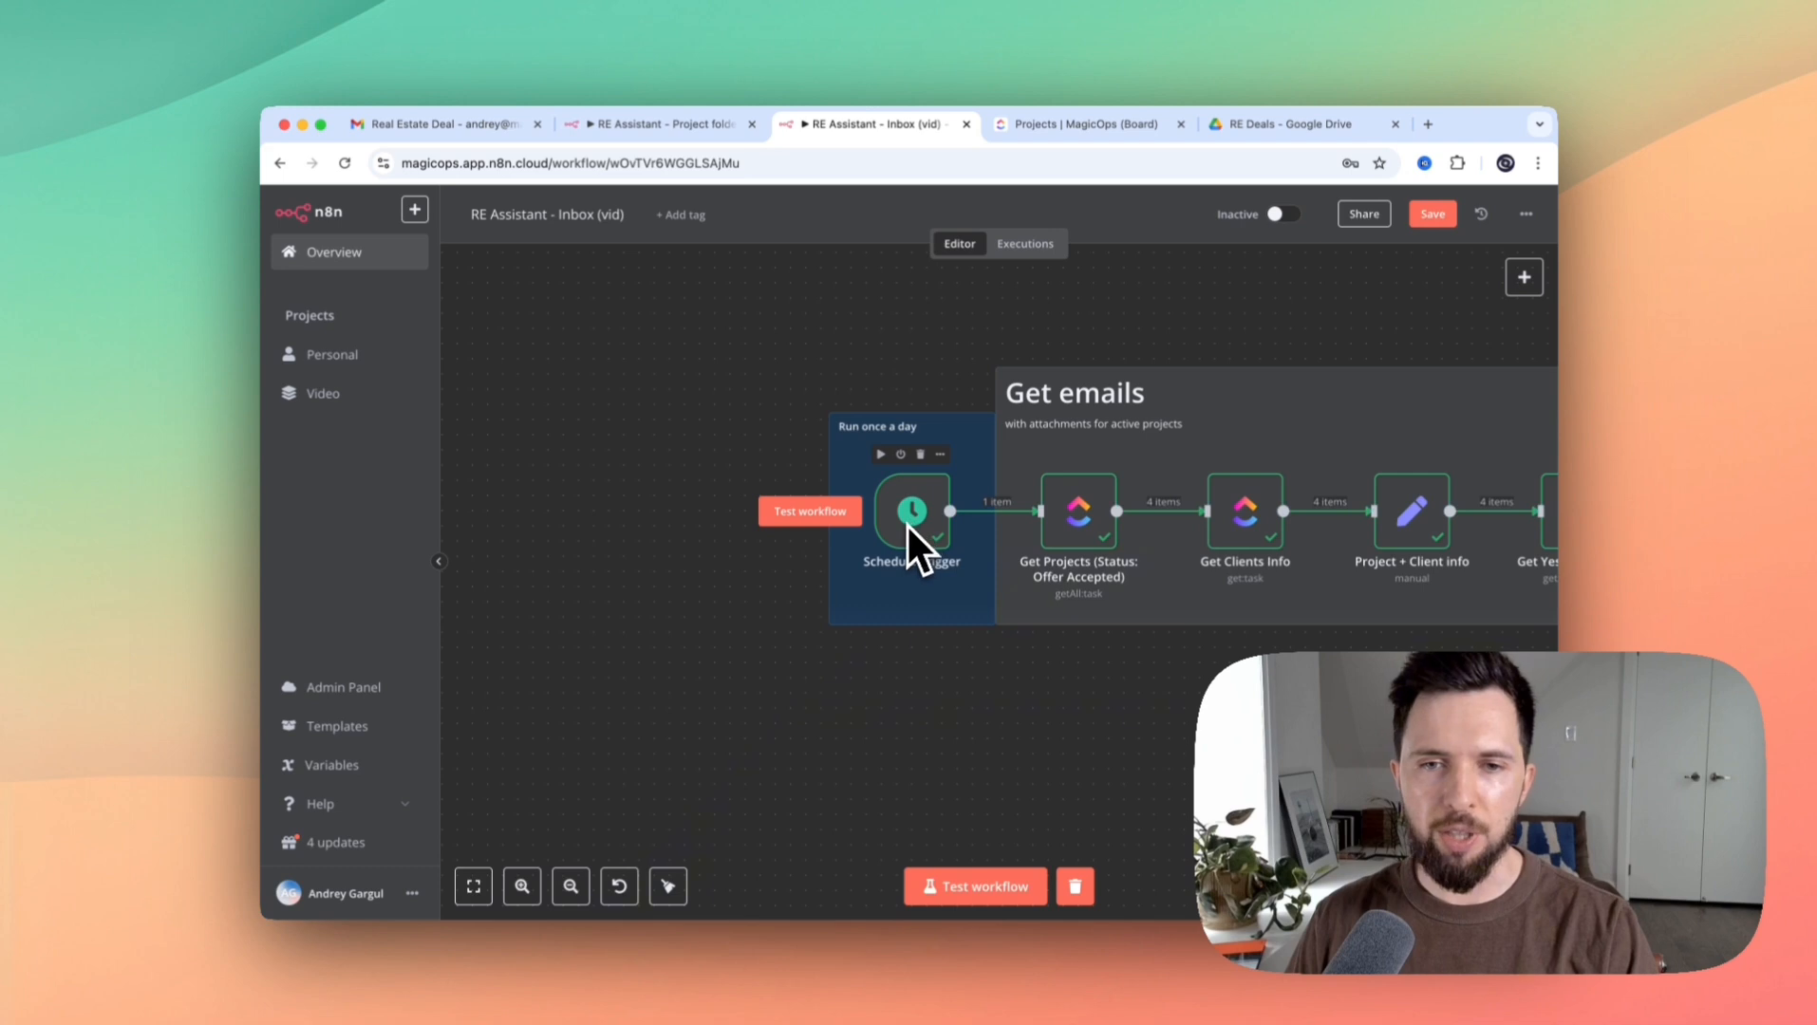
Browse the Gmail actions in the node list and add a Gmail Trigger node for the Message Received event
scroll(906, 665, down, 1)
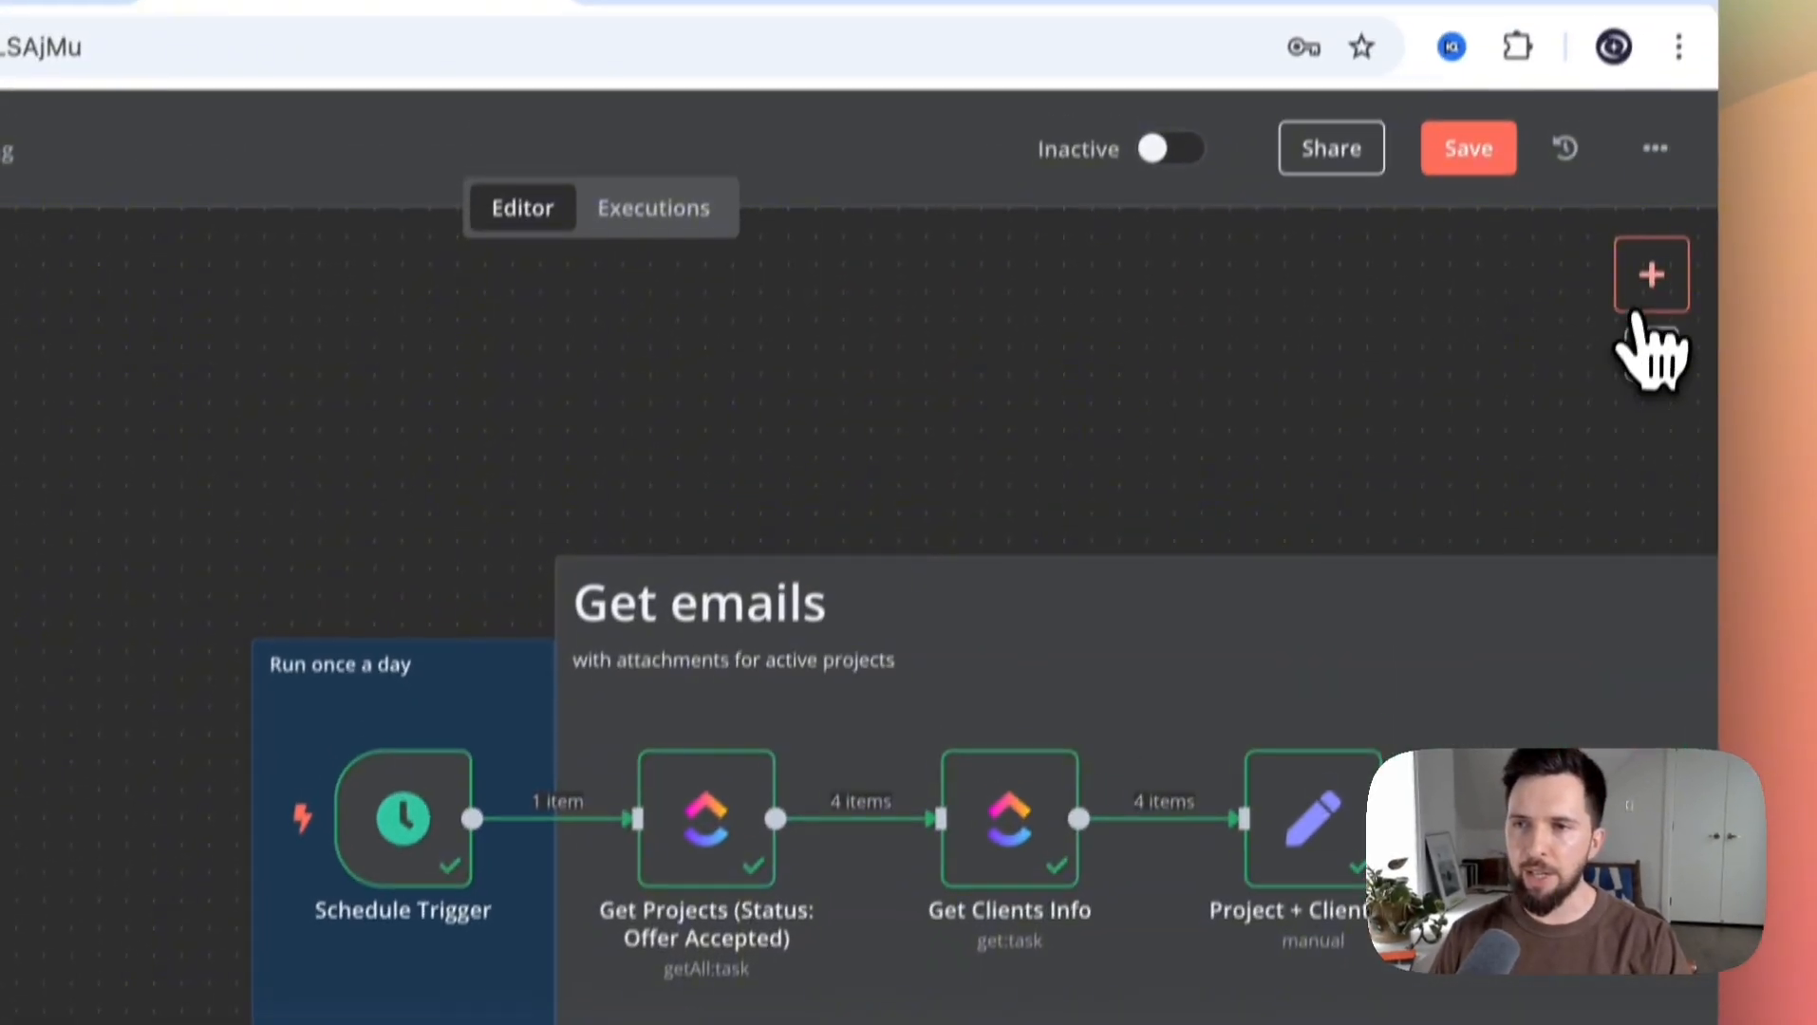
click(1640, 301)
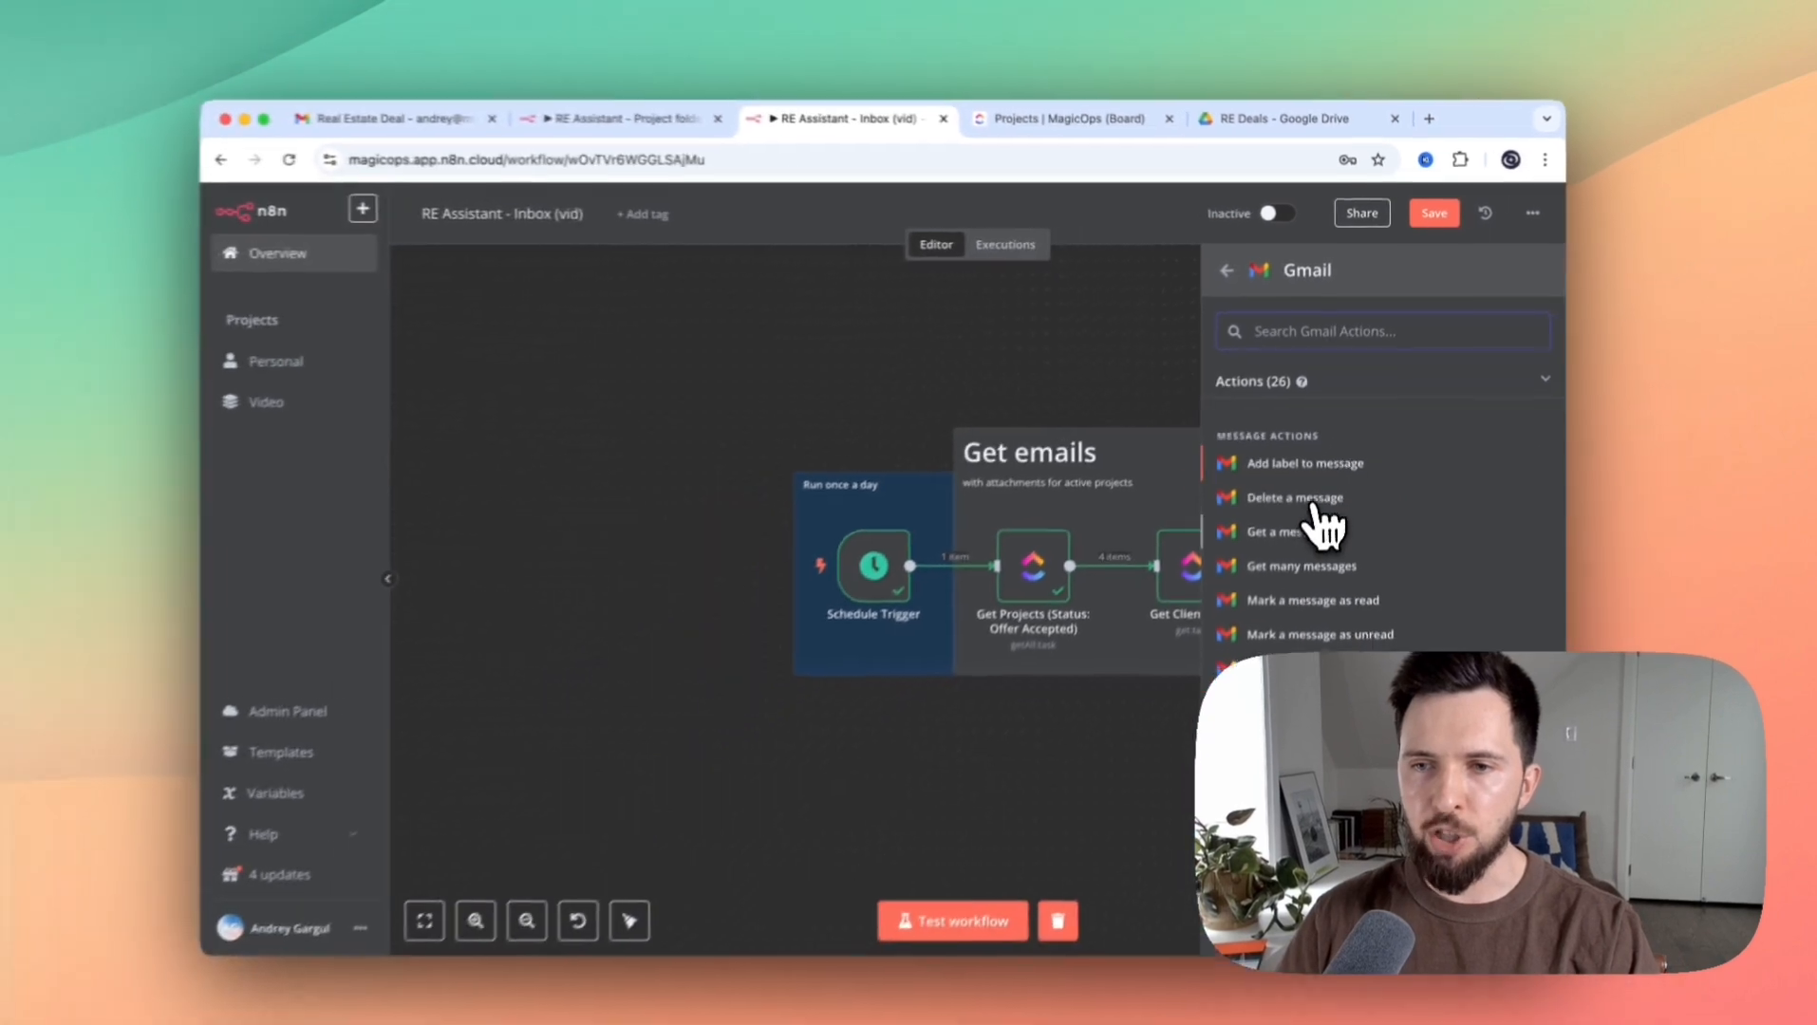
scroll(1326, 527, down, 10)
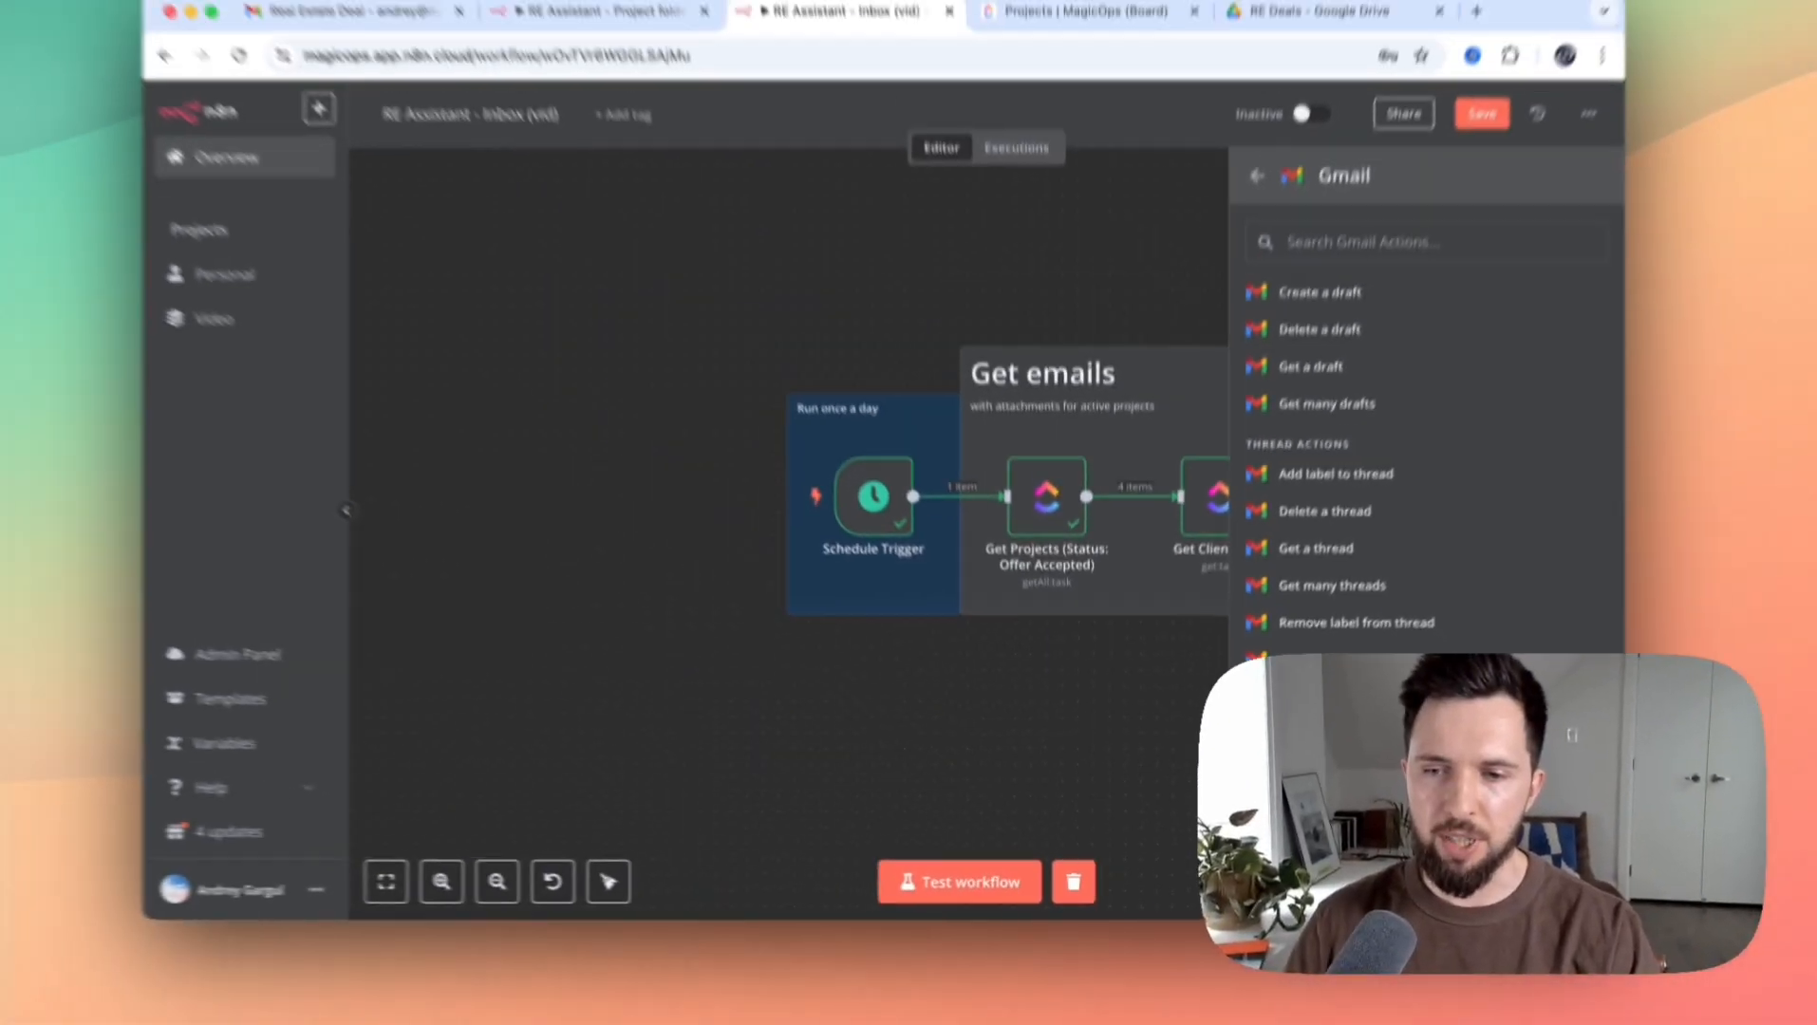
click(1421, 753)
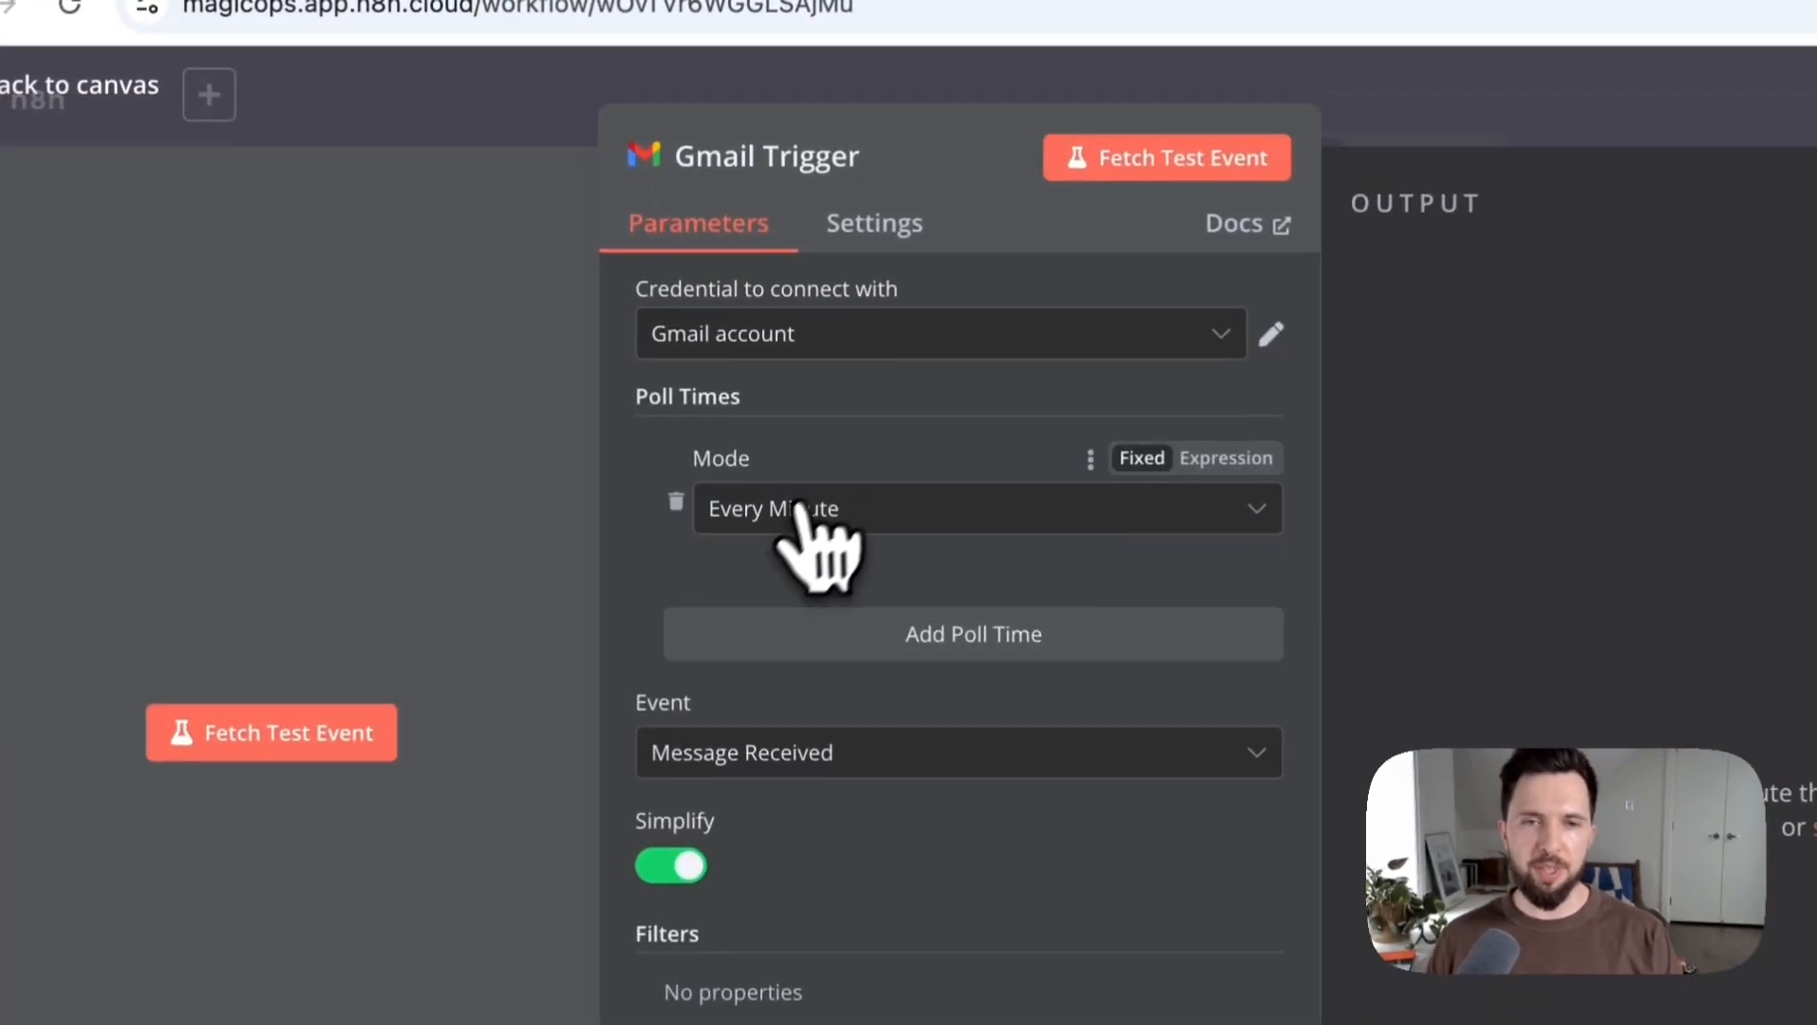
Review the available poll time modes of the Gmail Trigger, keeping Every Minute selected
click(696, 418)
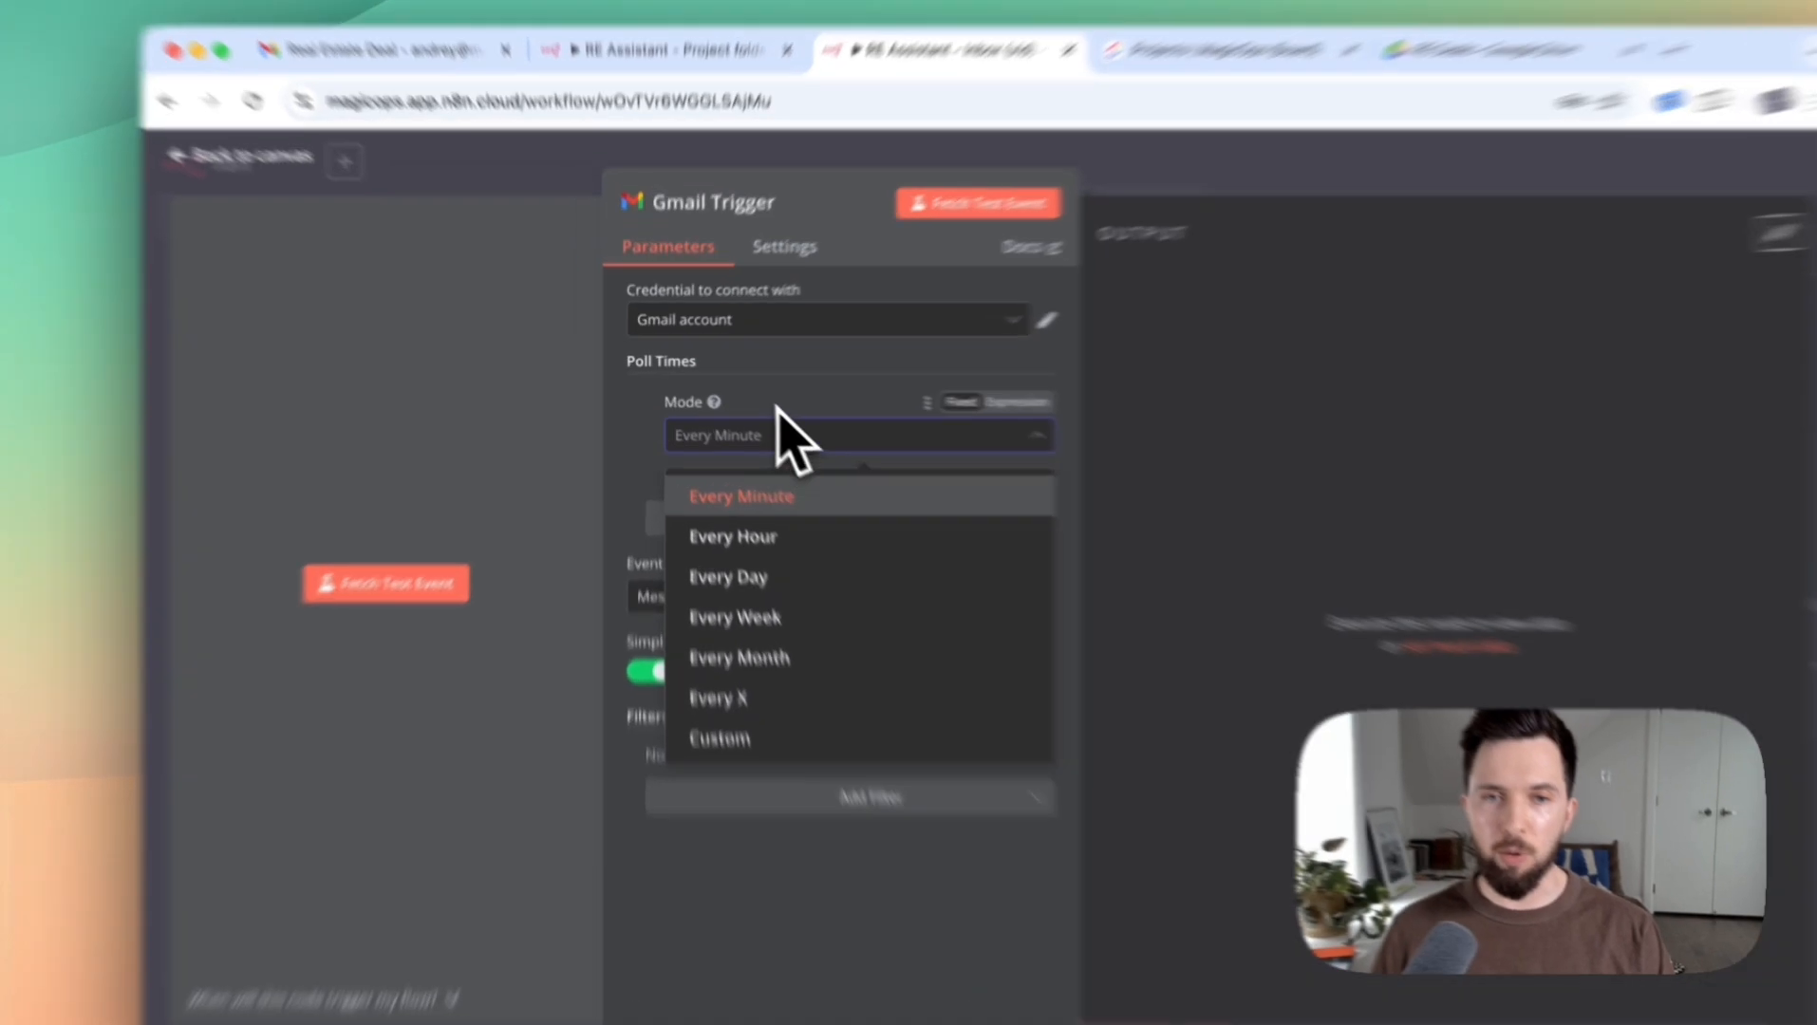
click(784, 436)
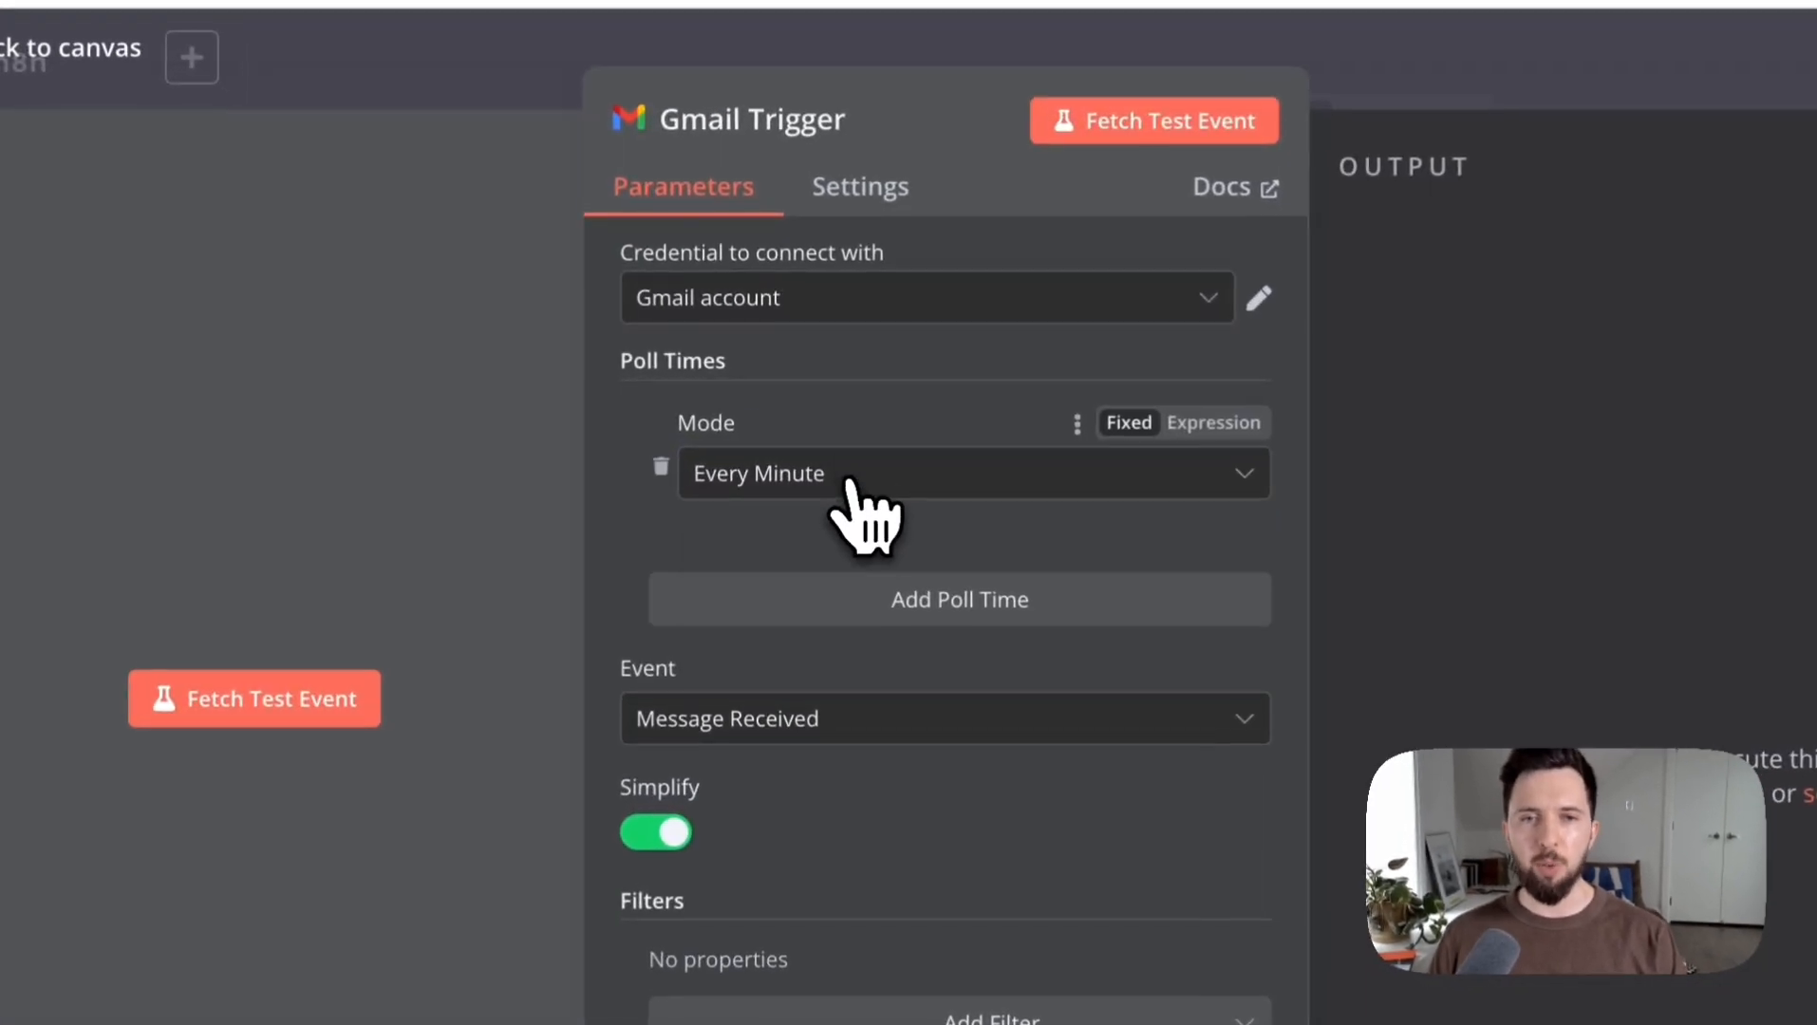
click(778, 436)
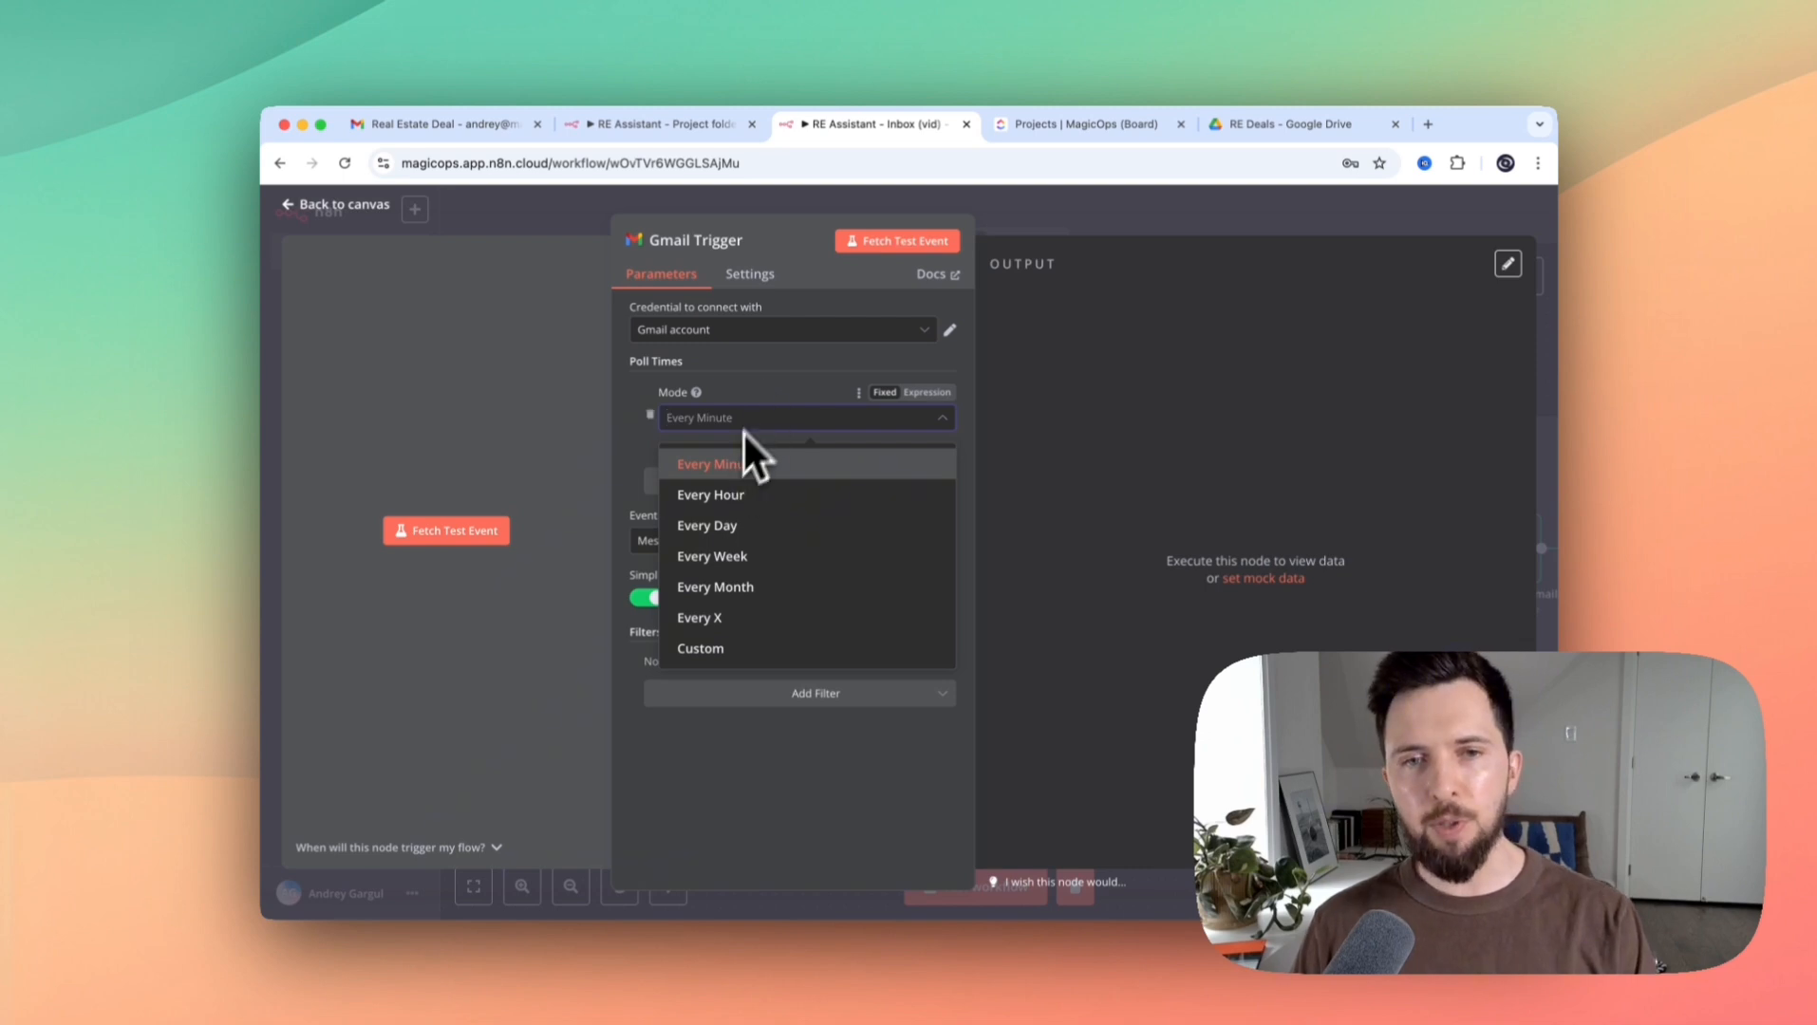
click(769, 373)
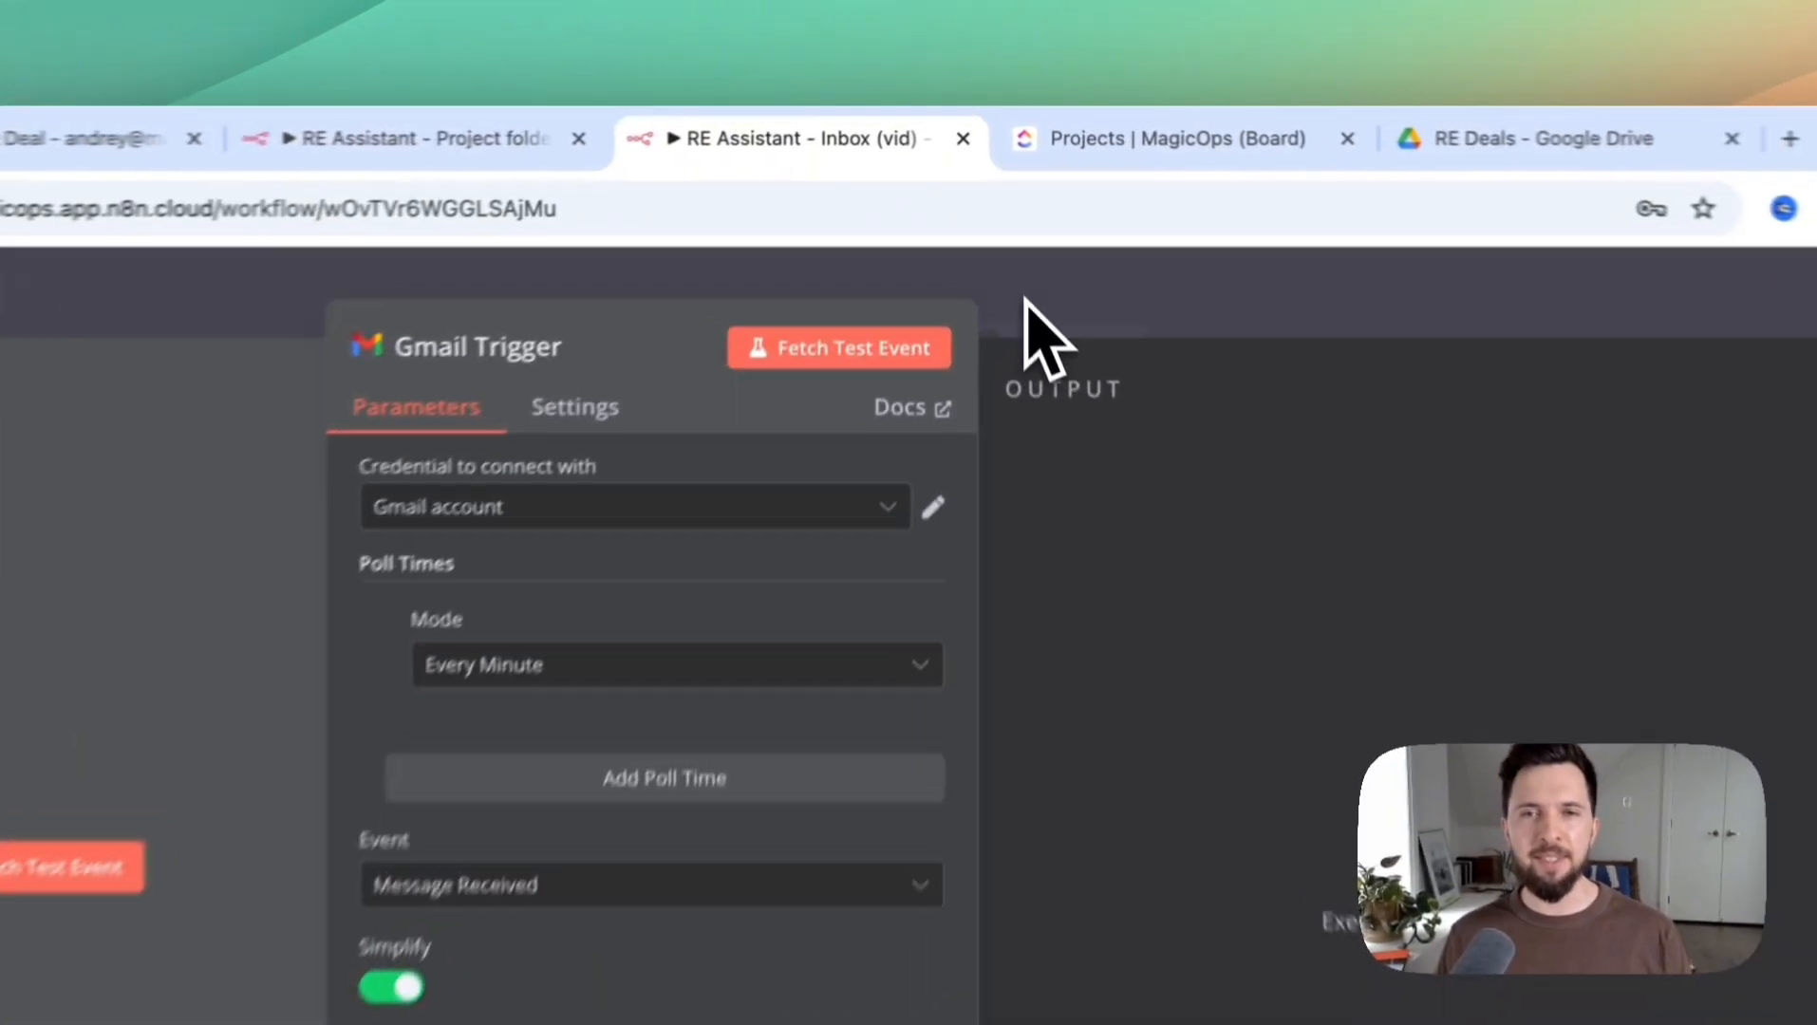
Leave the Gmail Trigger, view the Schedule Trigger node's settings and output, and return to the canvas
click(1001, 217)
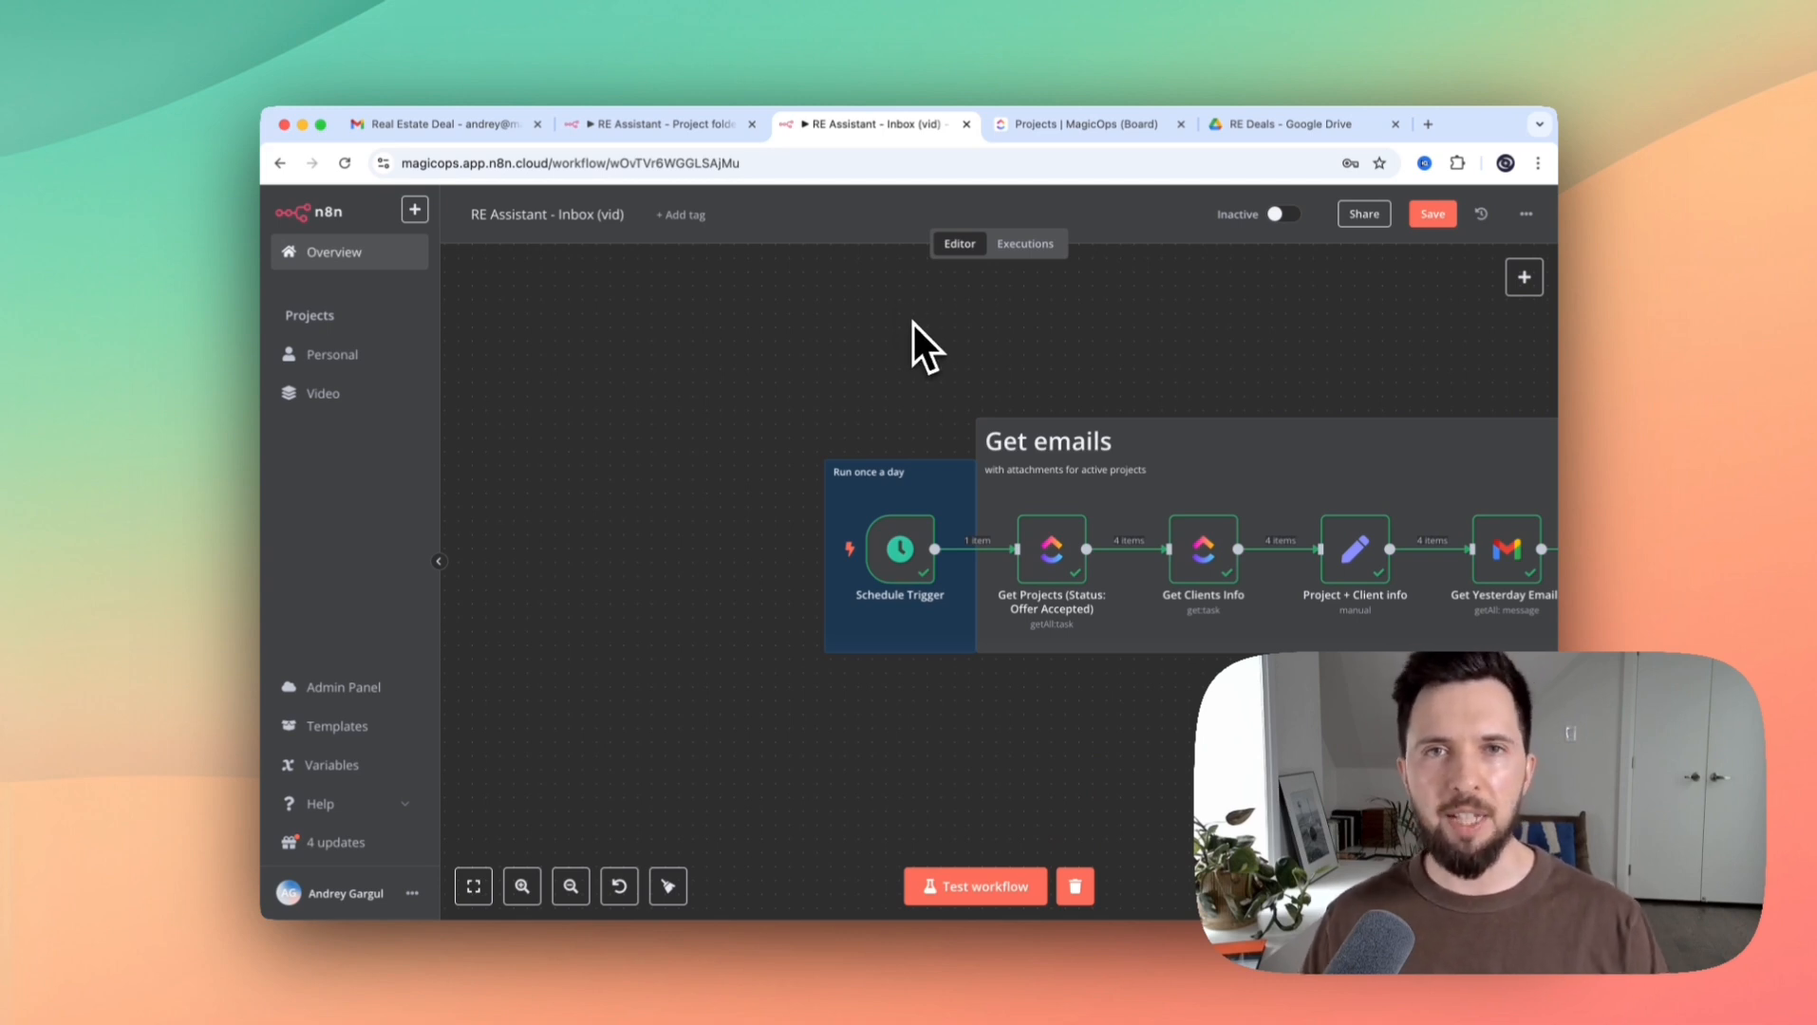
double_click(902, 541)
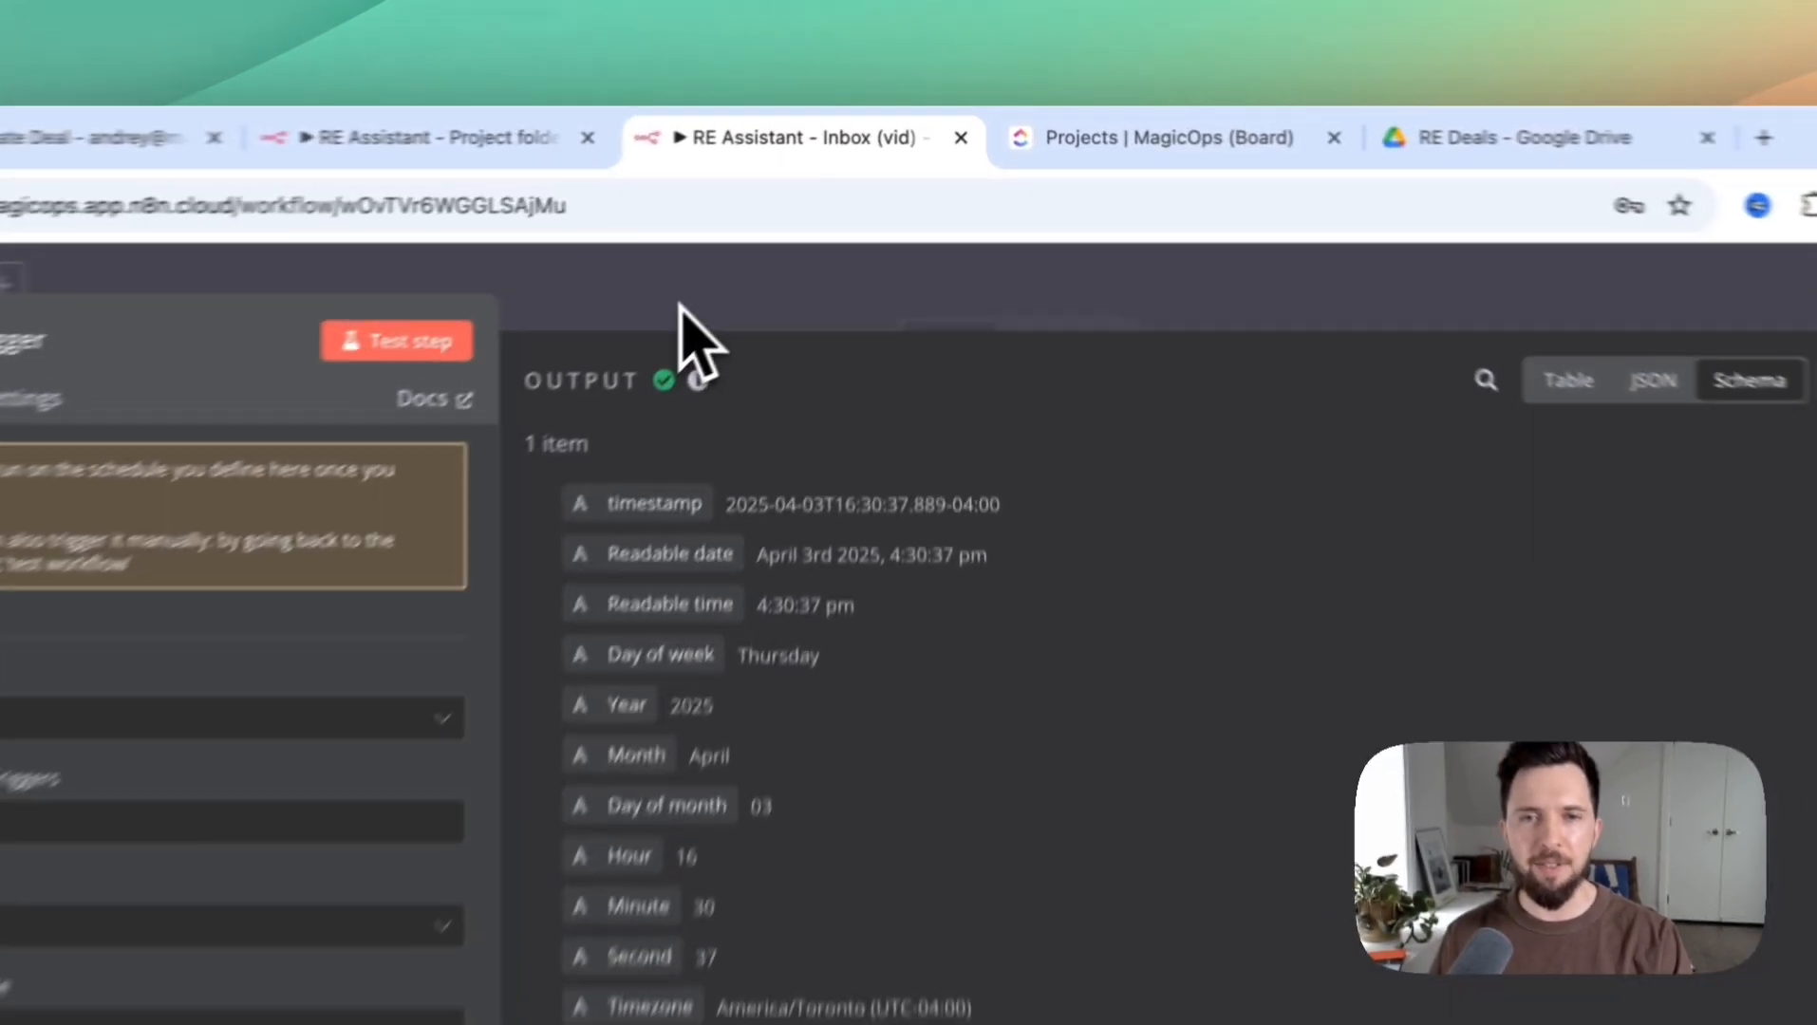
click(803, 220)
Inspect the Get Yesterday Emails node, highlight its Received After expression {{$now.startOf('day')}}, and return to the canvas
scroll(1044, 386, right, 4)
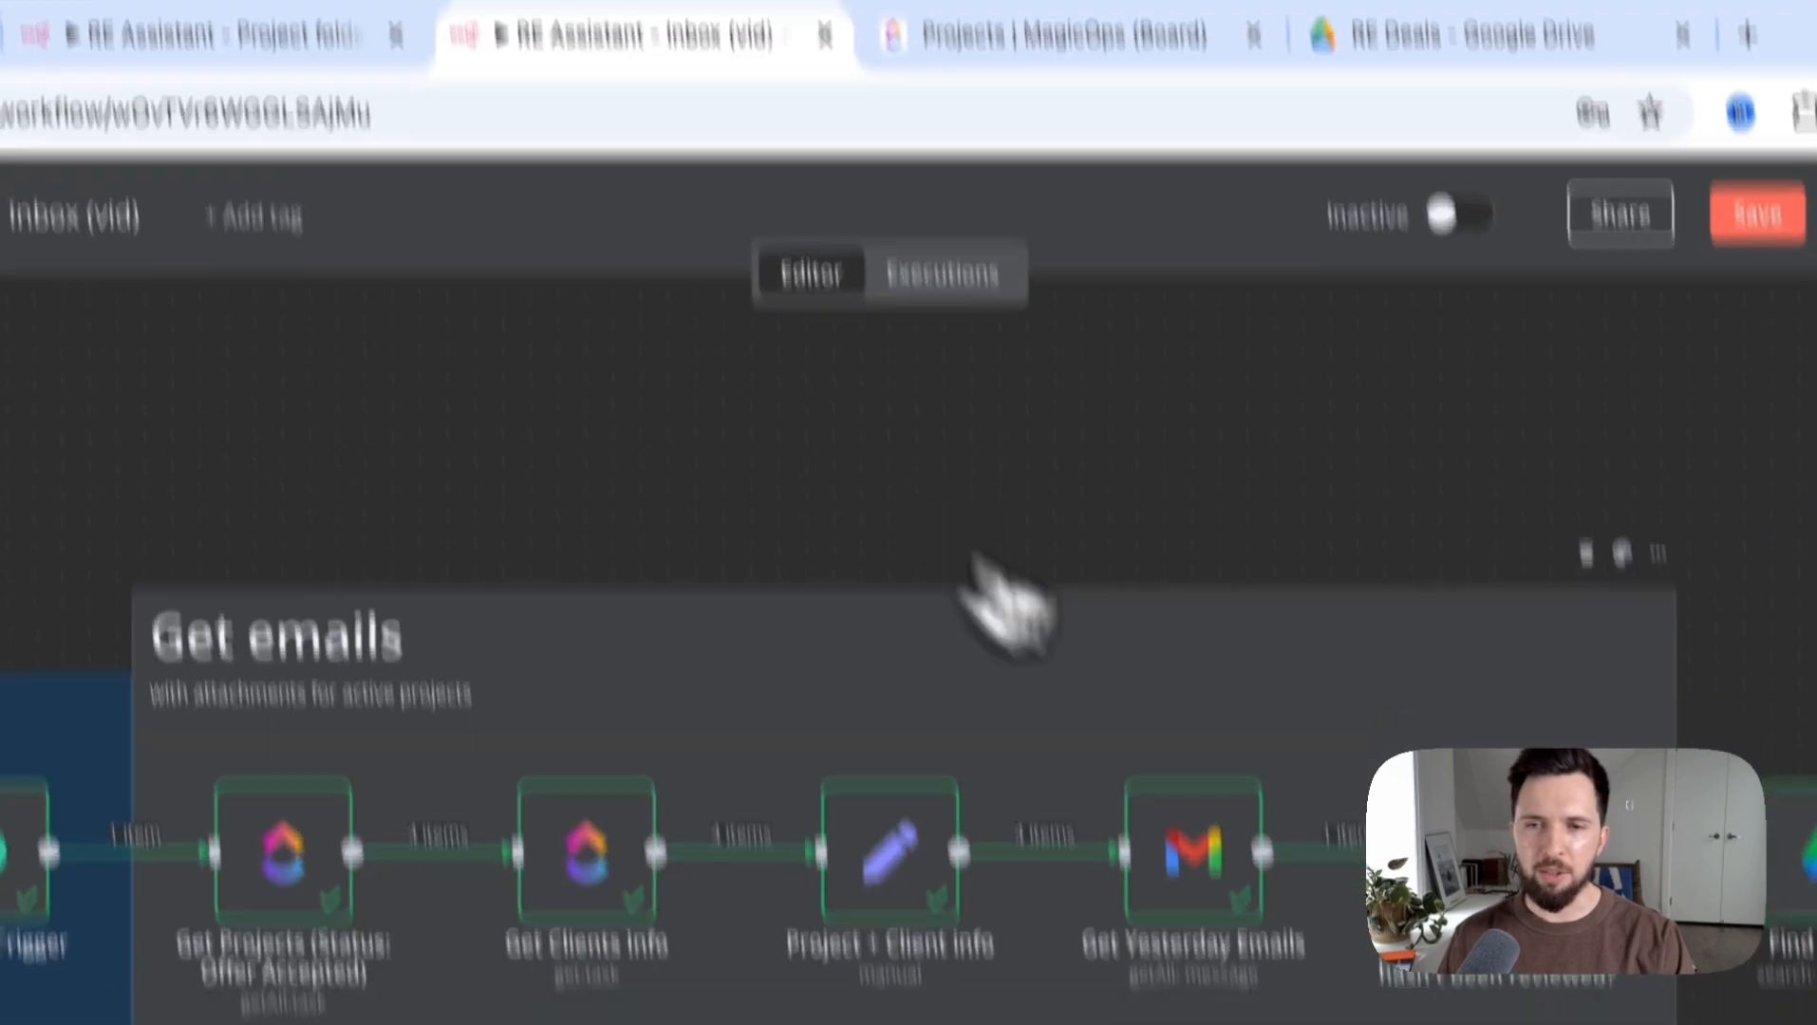
double_click(1193, 869)
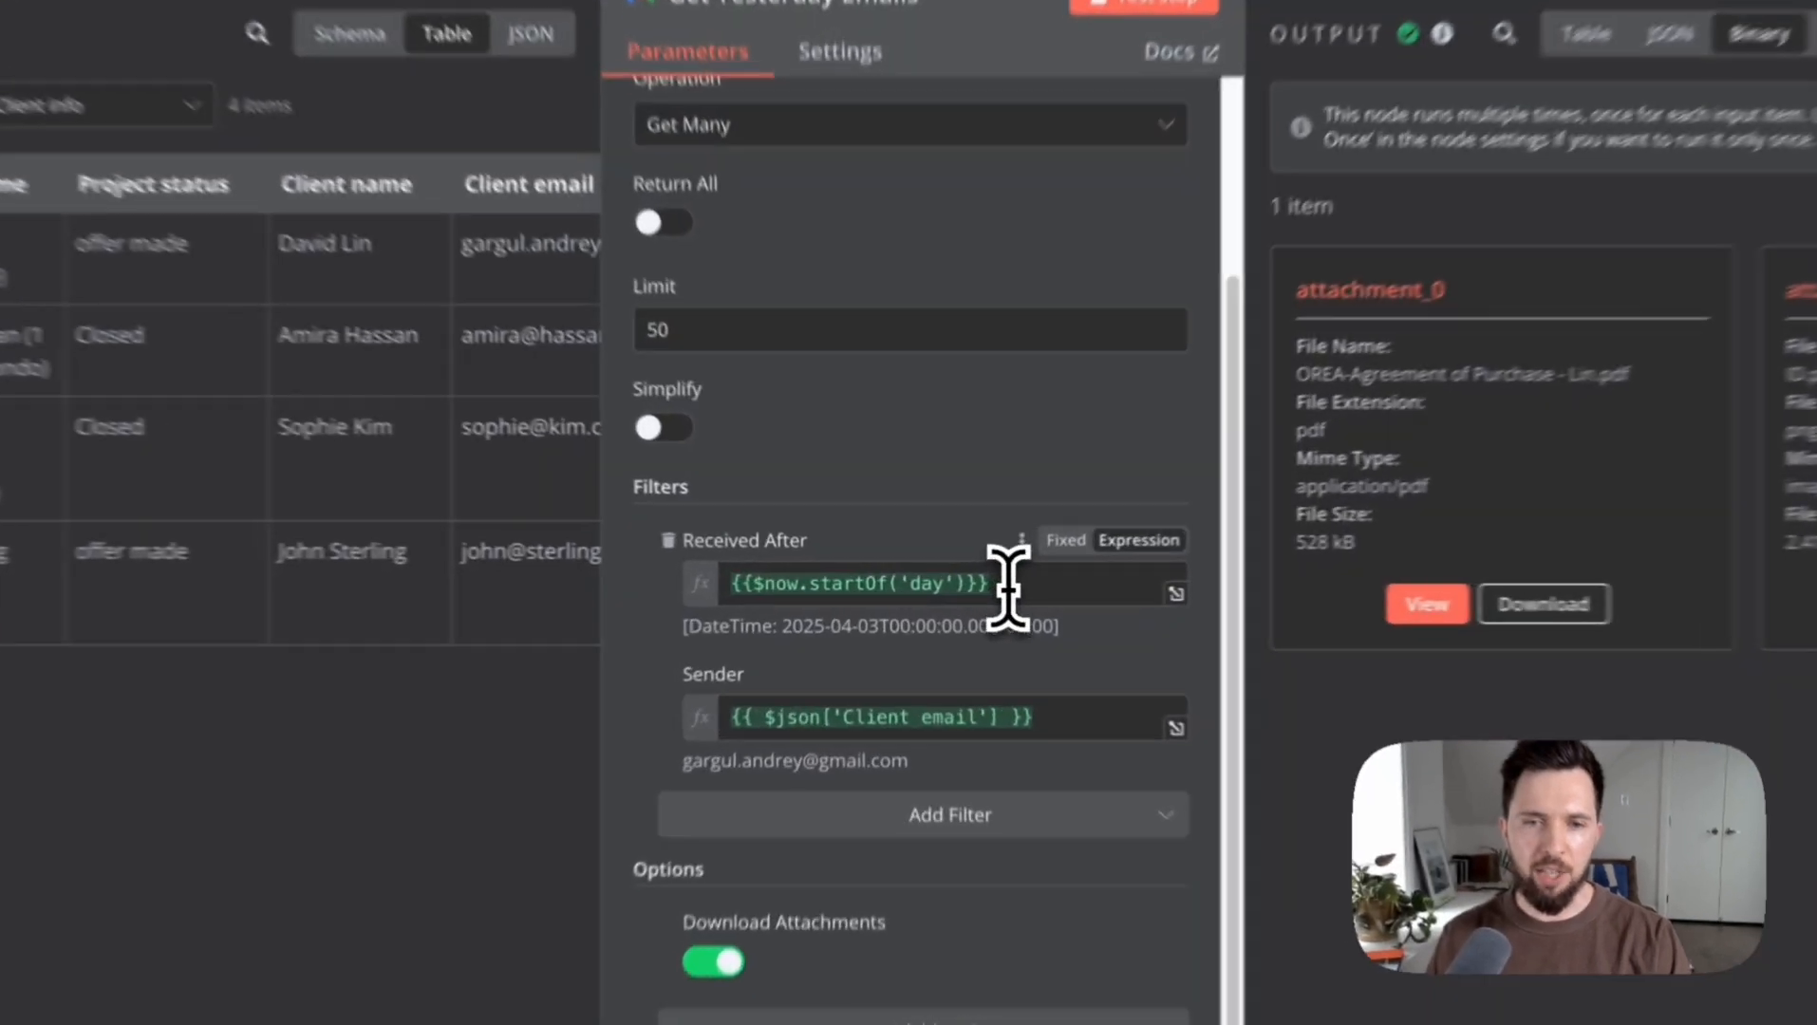
drag(947, 583, 723, 584)
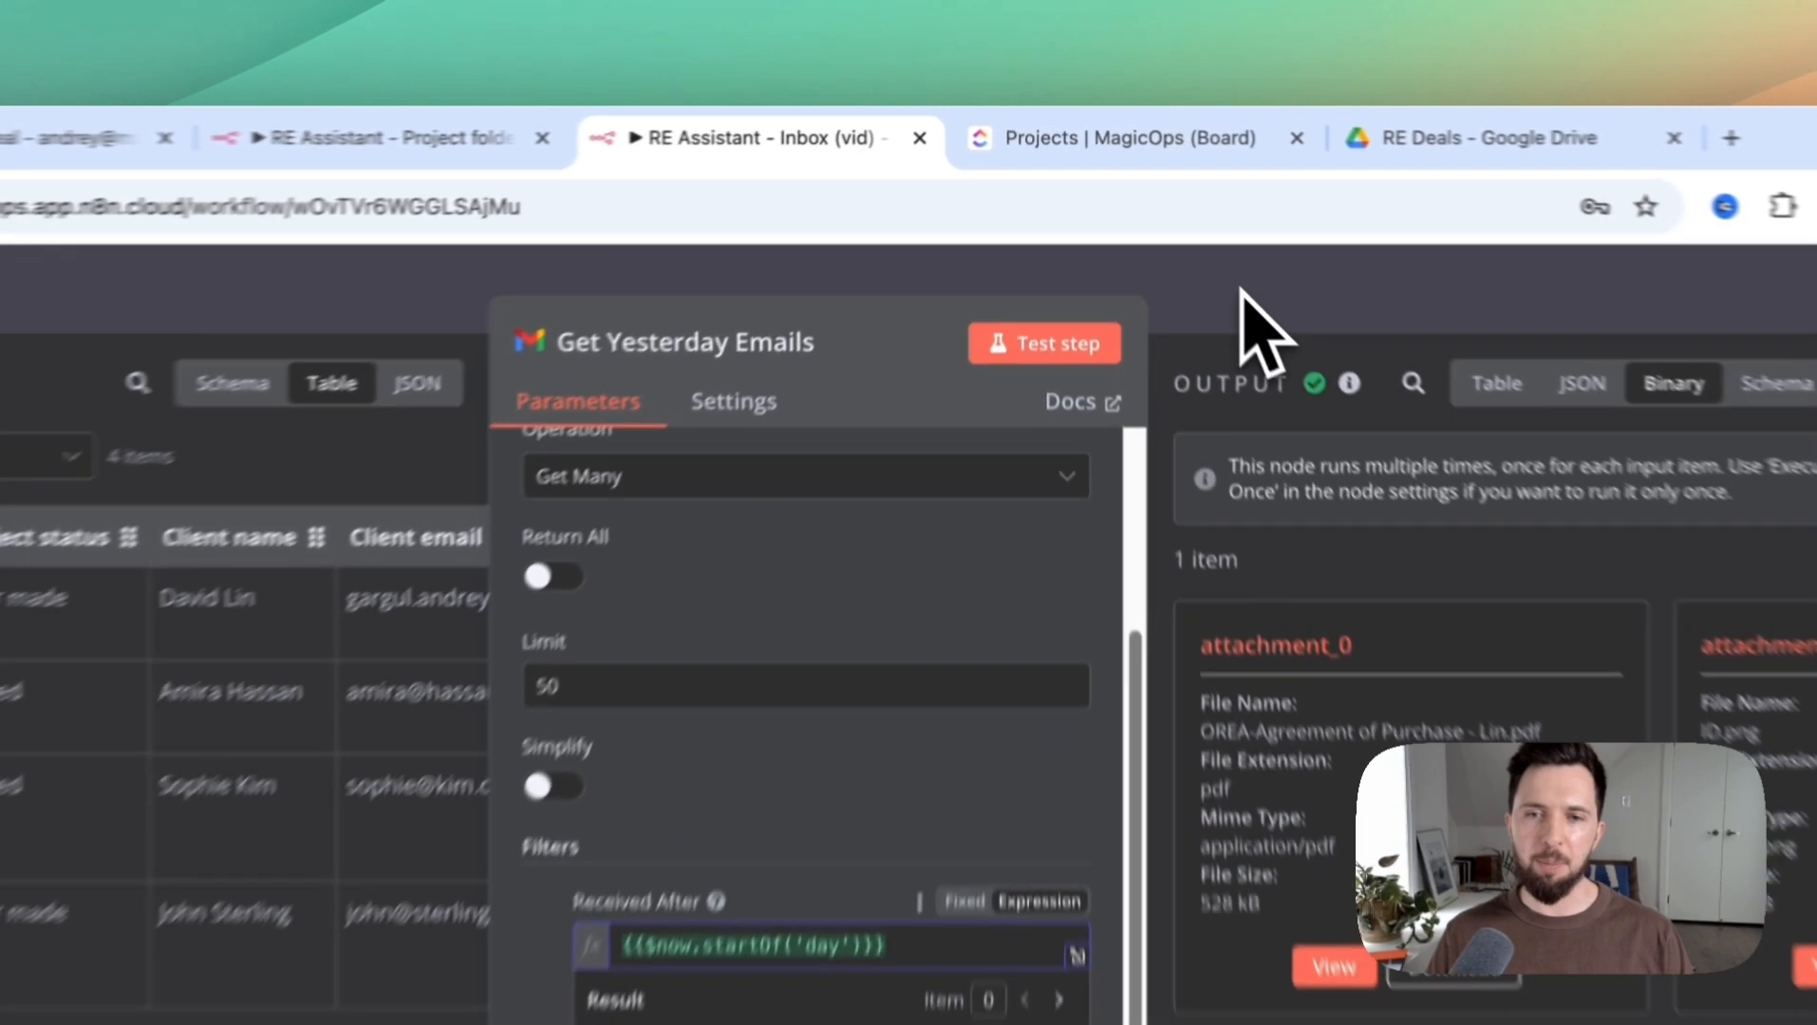
click(1149, 210)
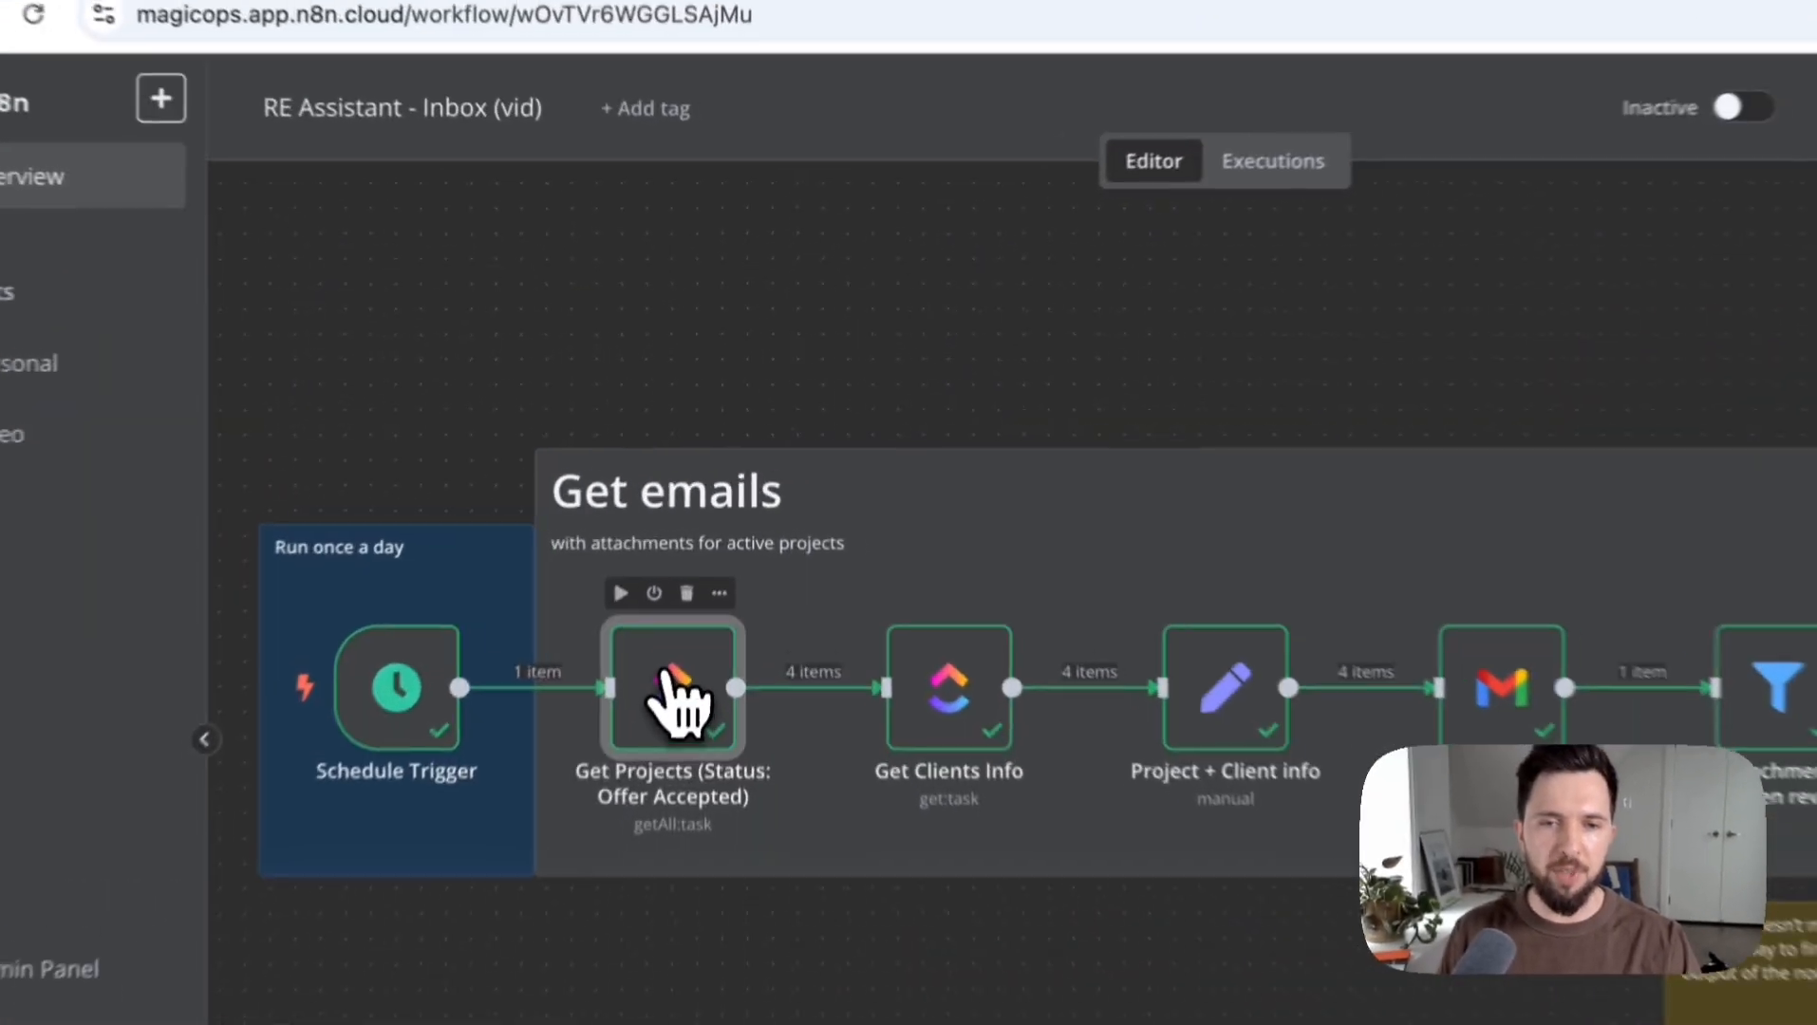
Review the Get Projects node's parameters and status filters, and check the list ID in the ClickUp Projects board's URL
double_click(695, 532)
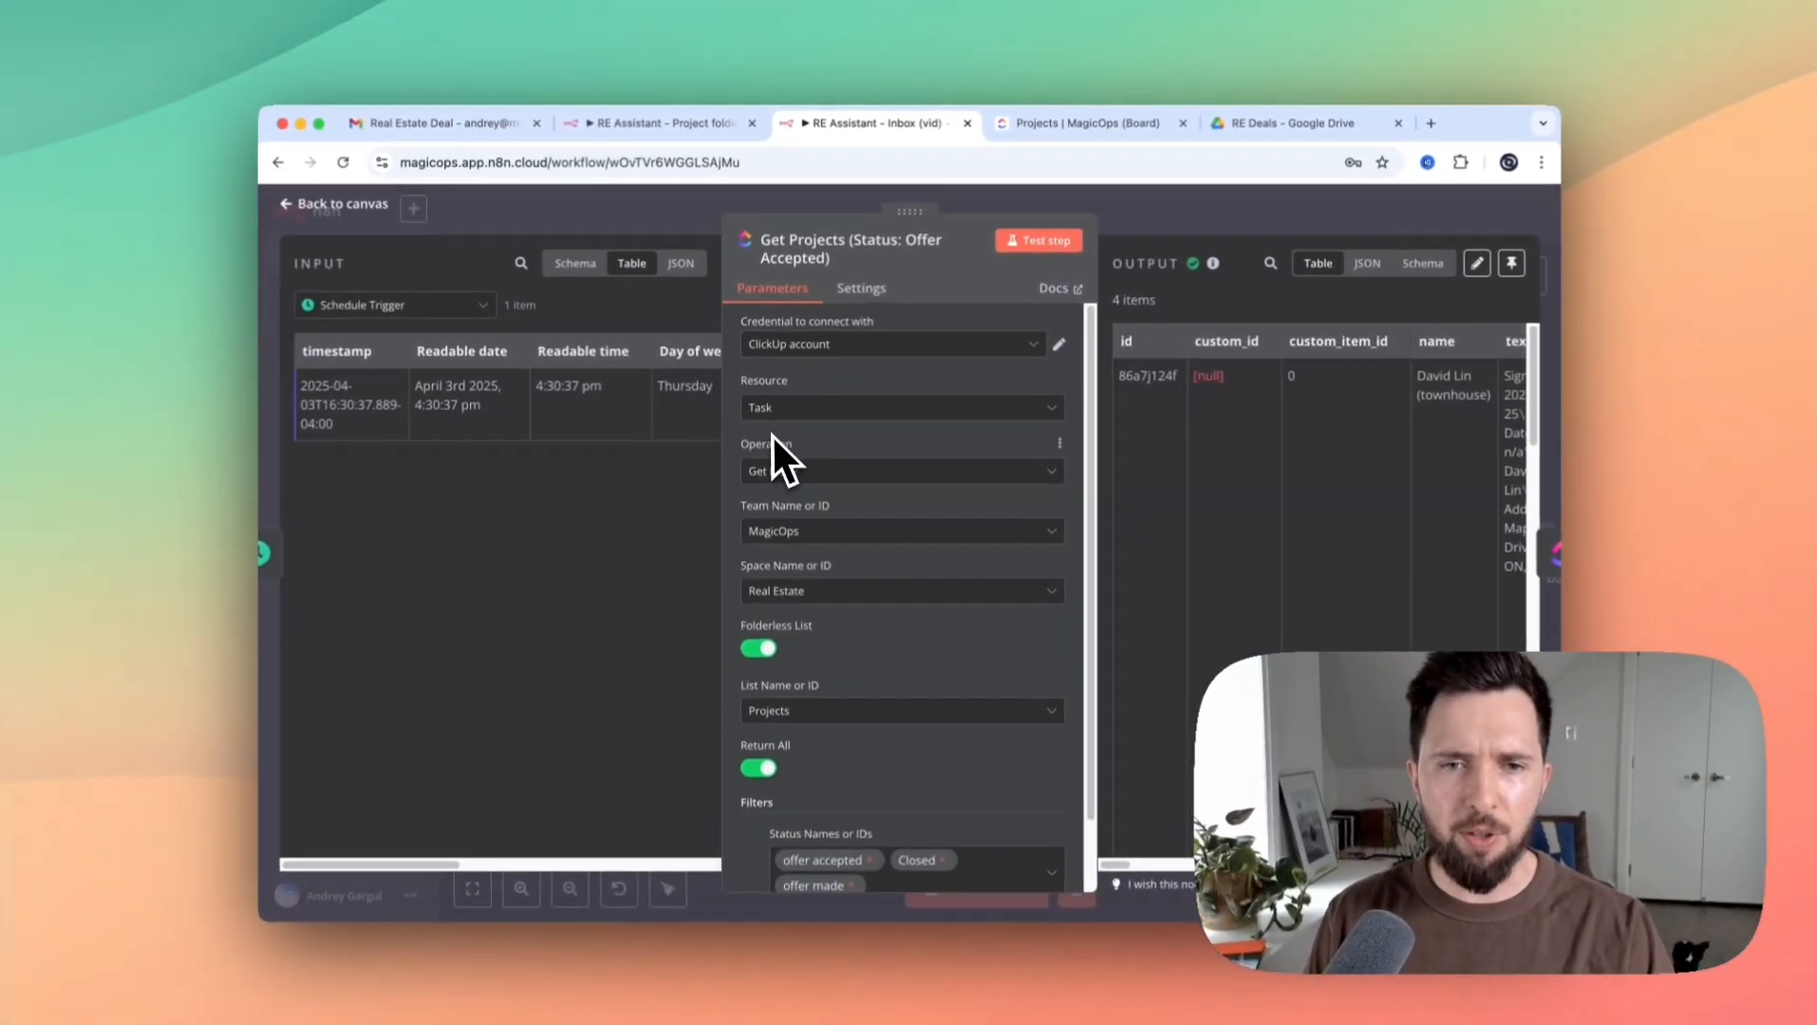
scroll(773, 438, down, 2)
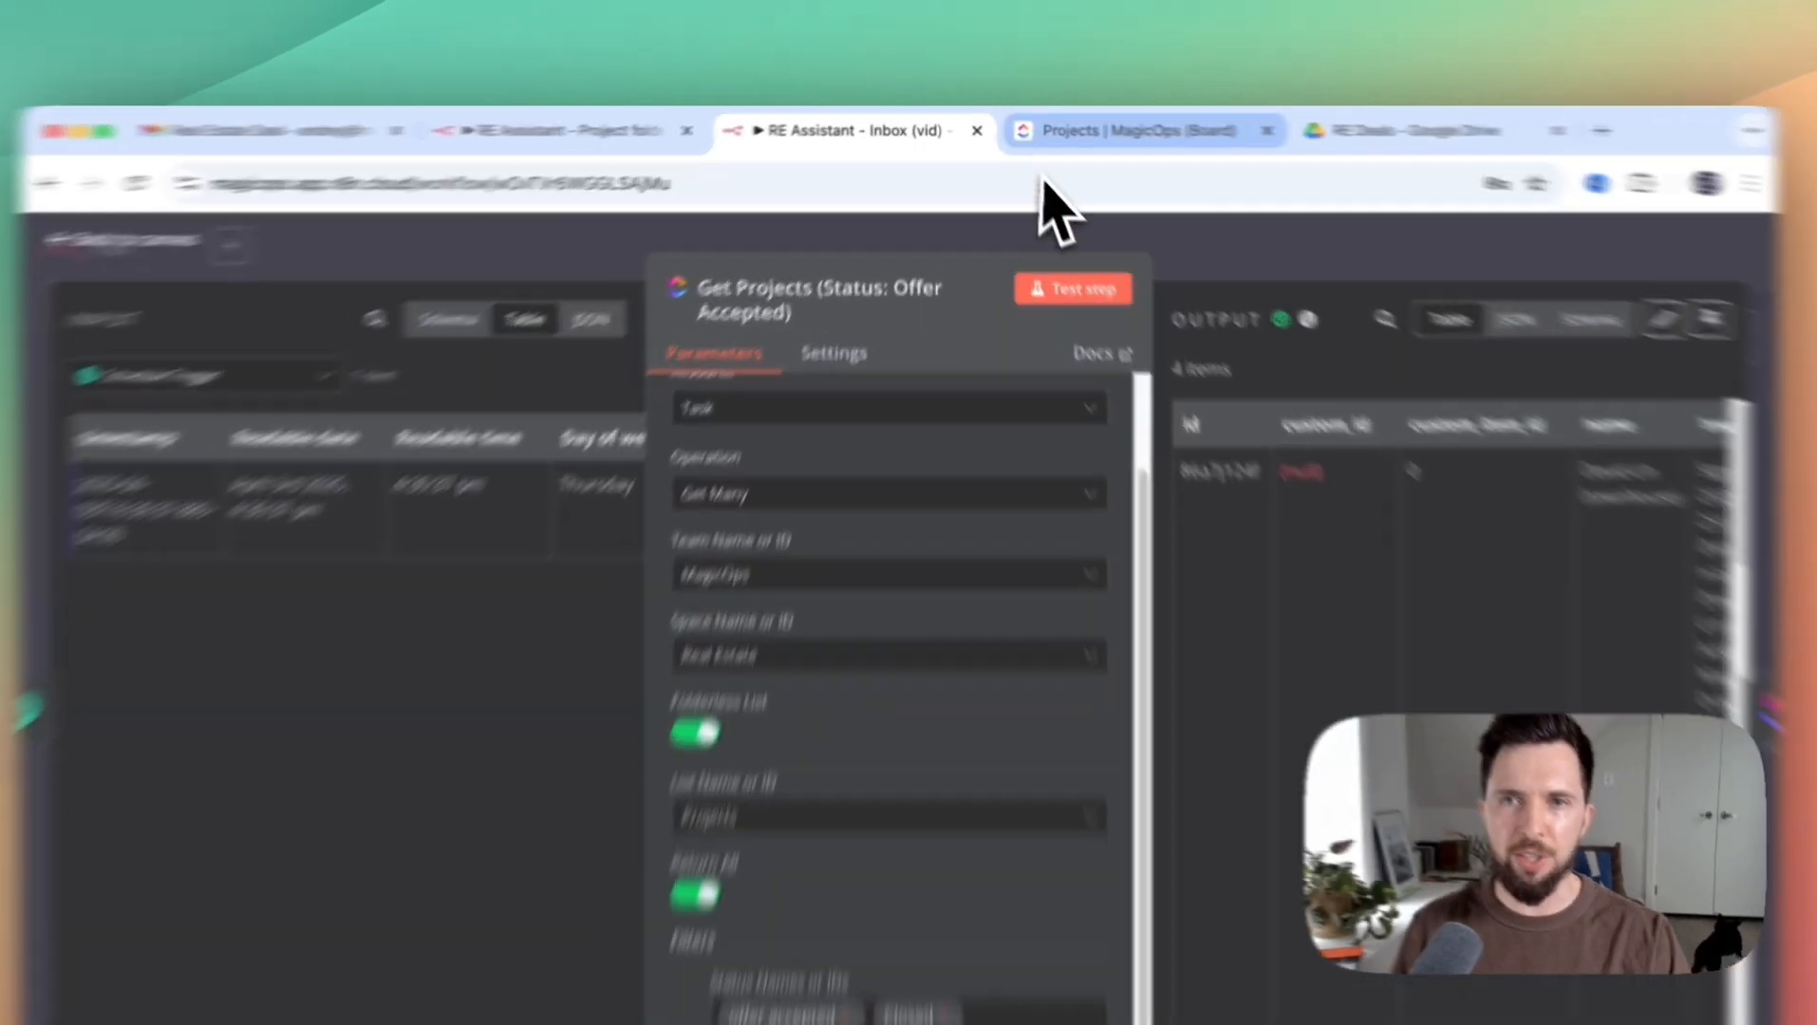
click(1091, 130)
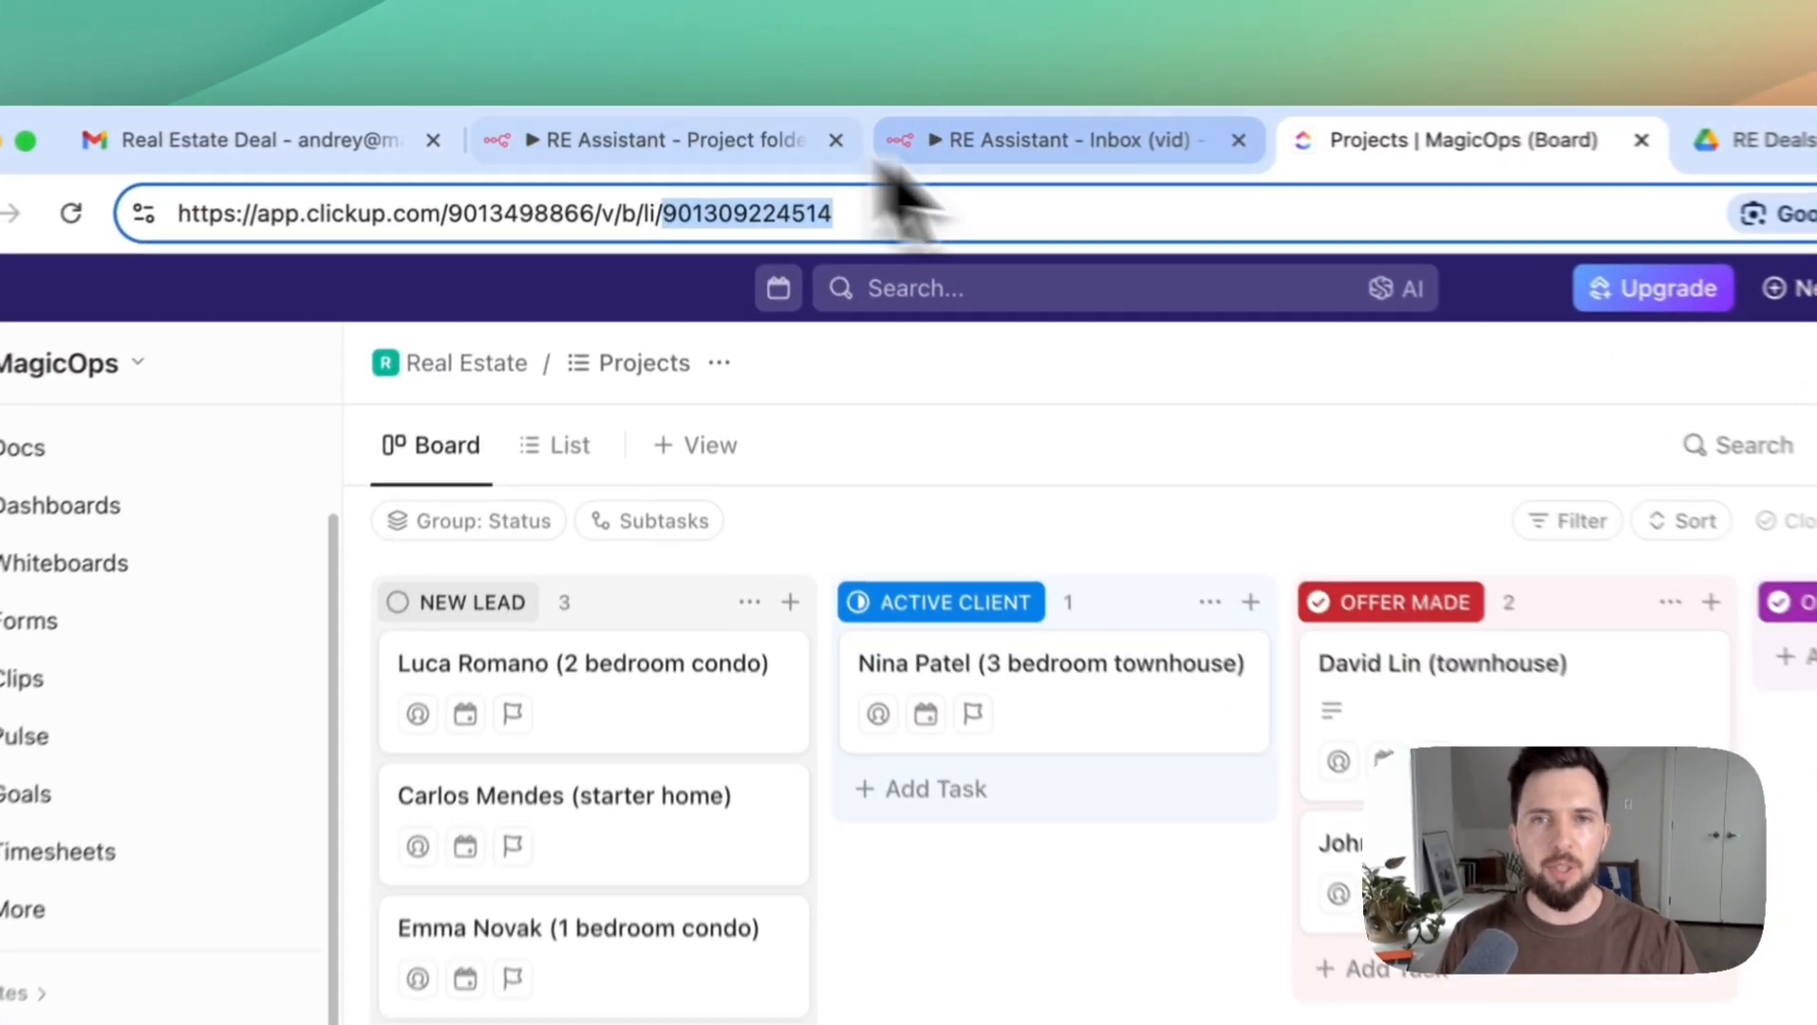
click(841, 133)
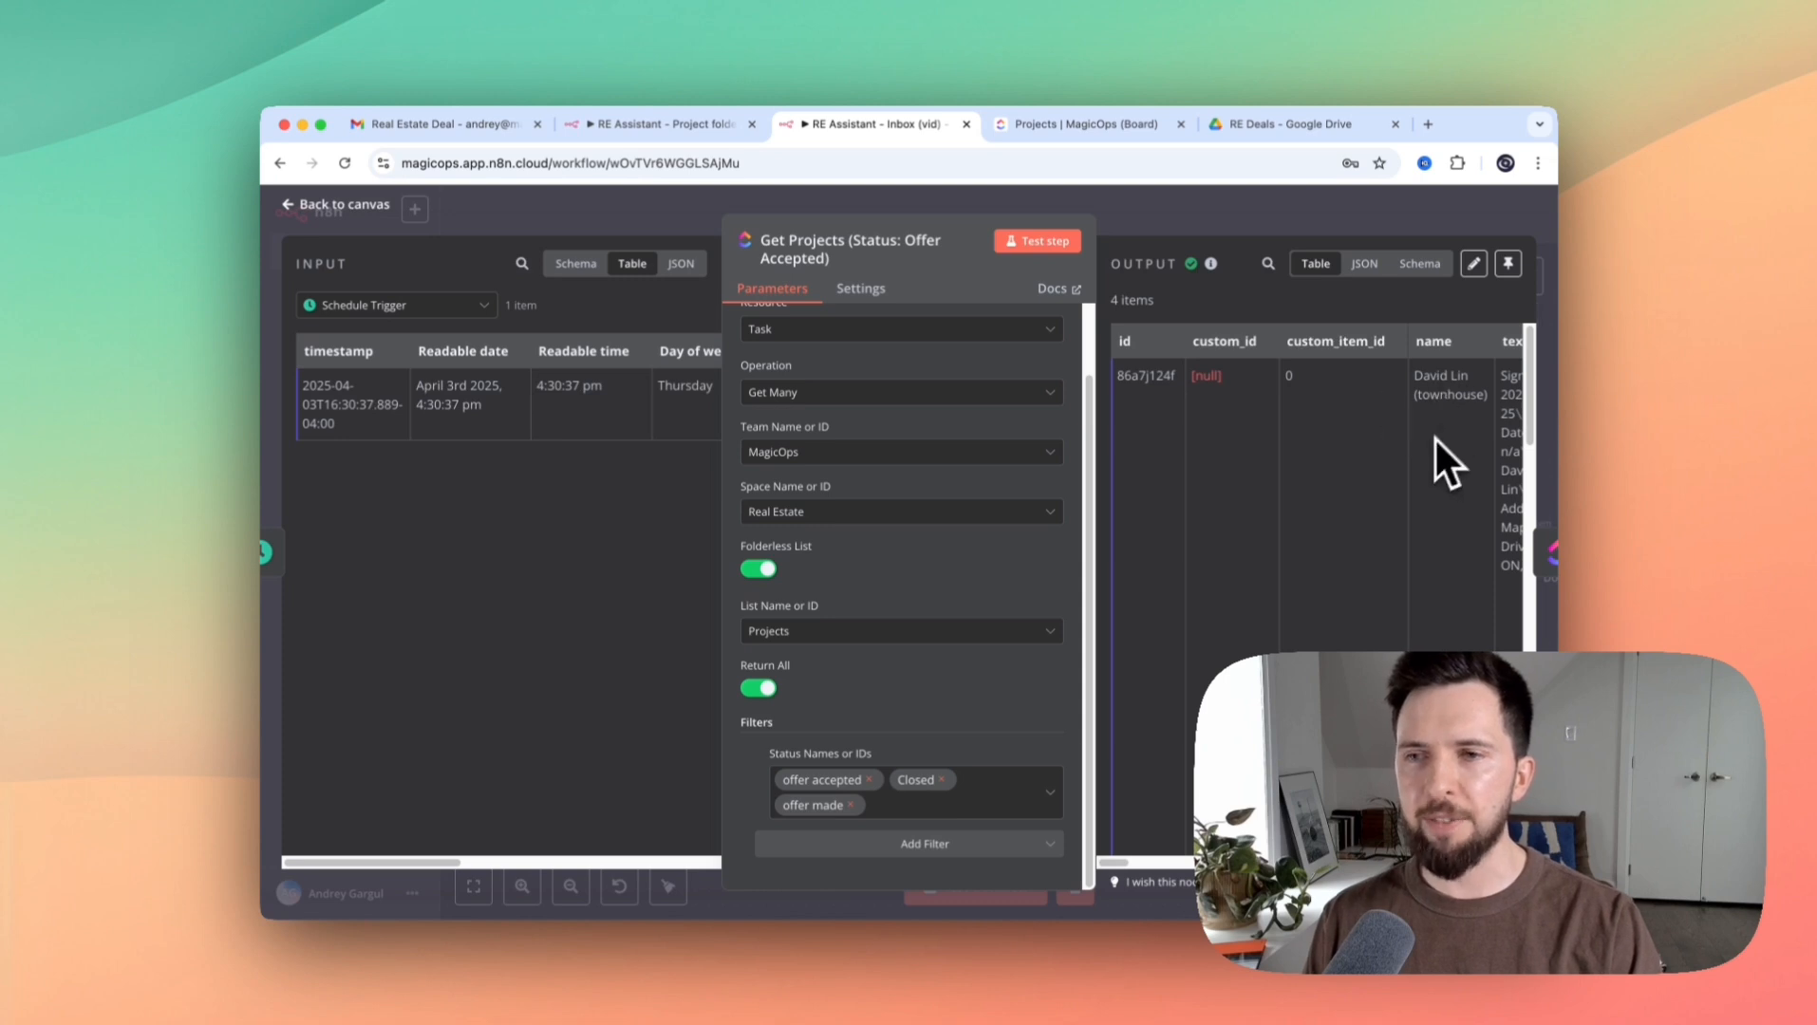
Look through the Get Projects output items and compare them with the deals on the ClickUp Projects board
scroll(1409, 452, down, 10)
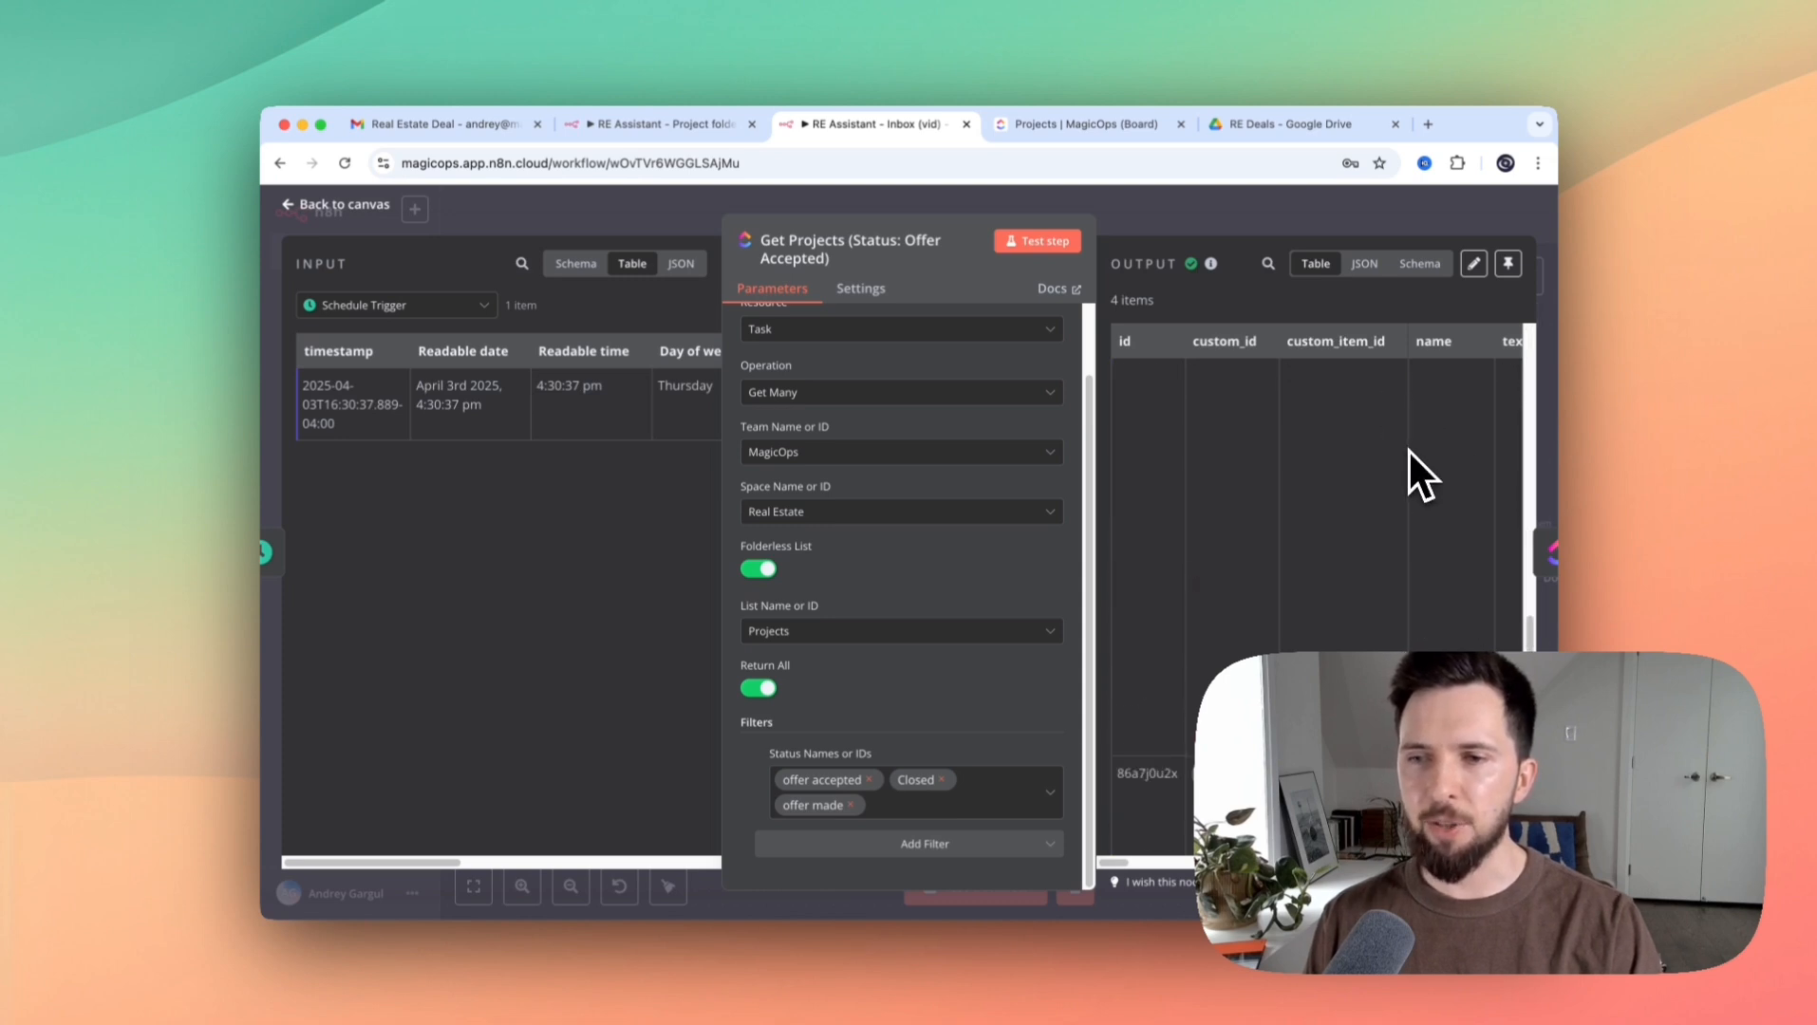
click(1063, 125)
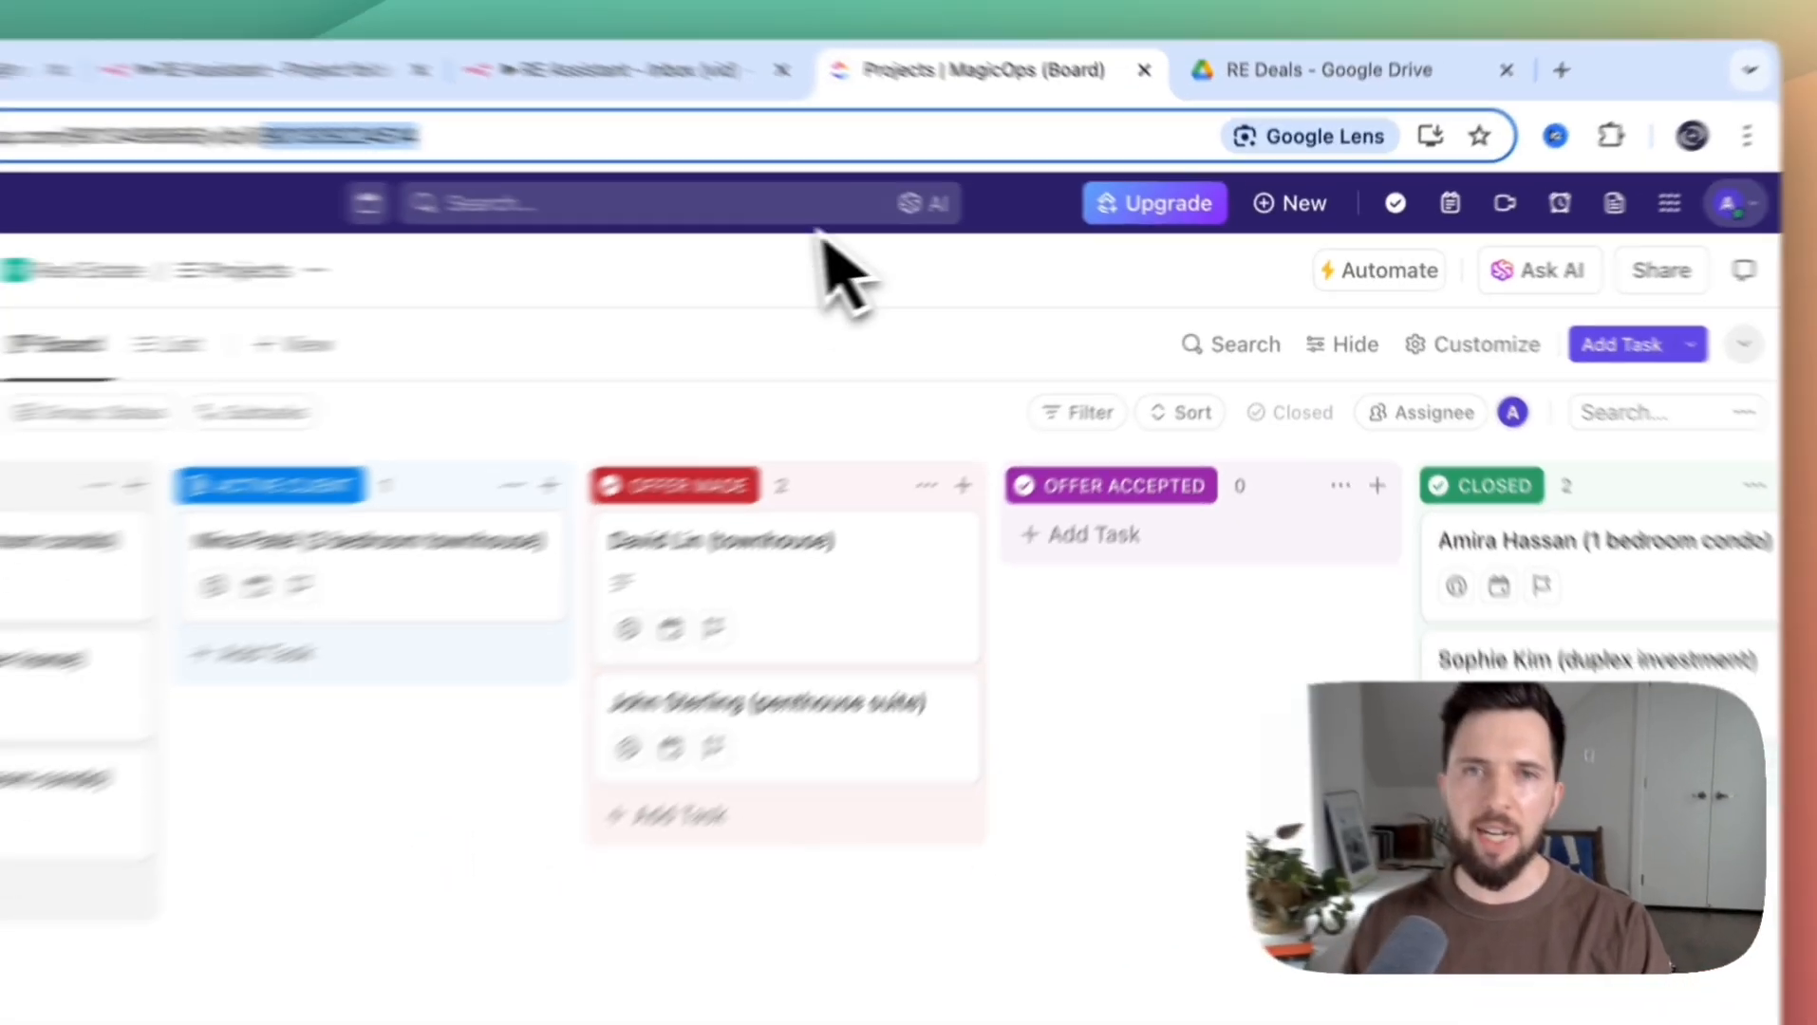
click(818, 128)
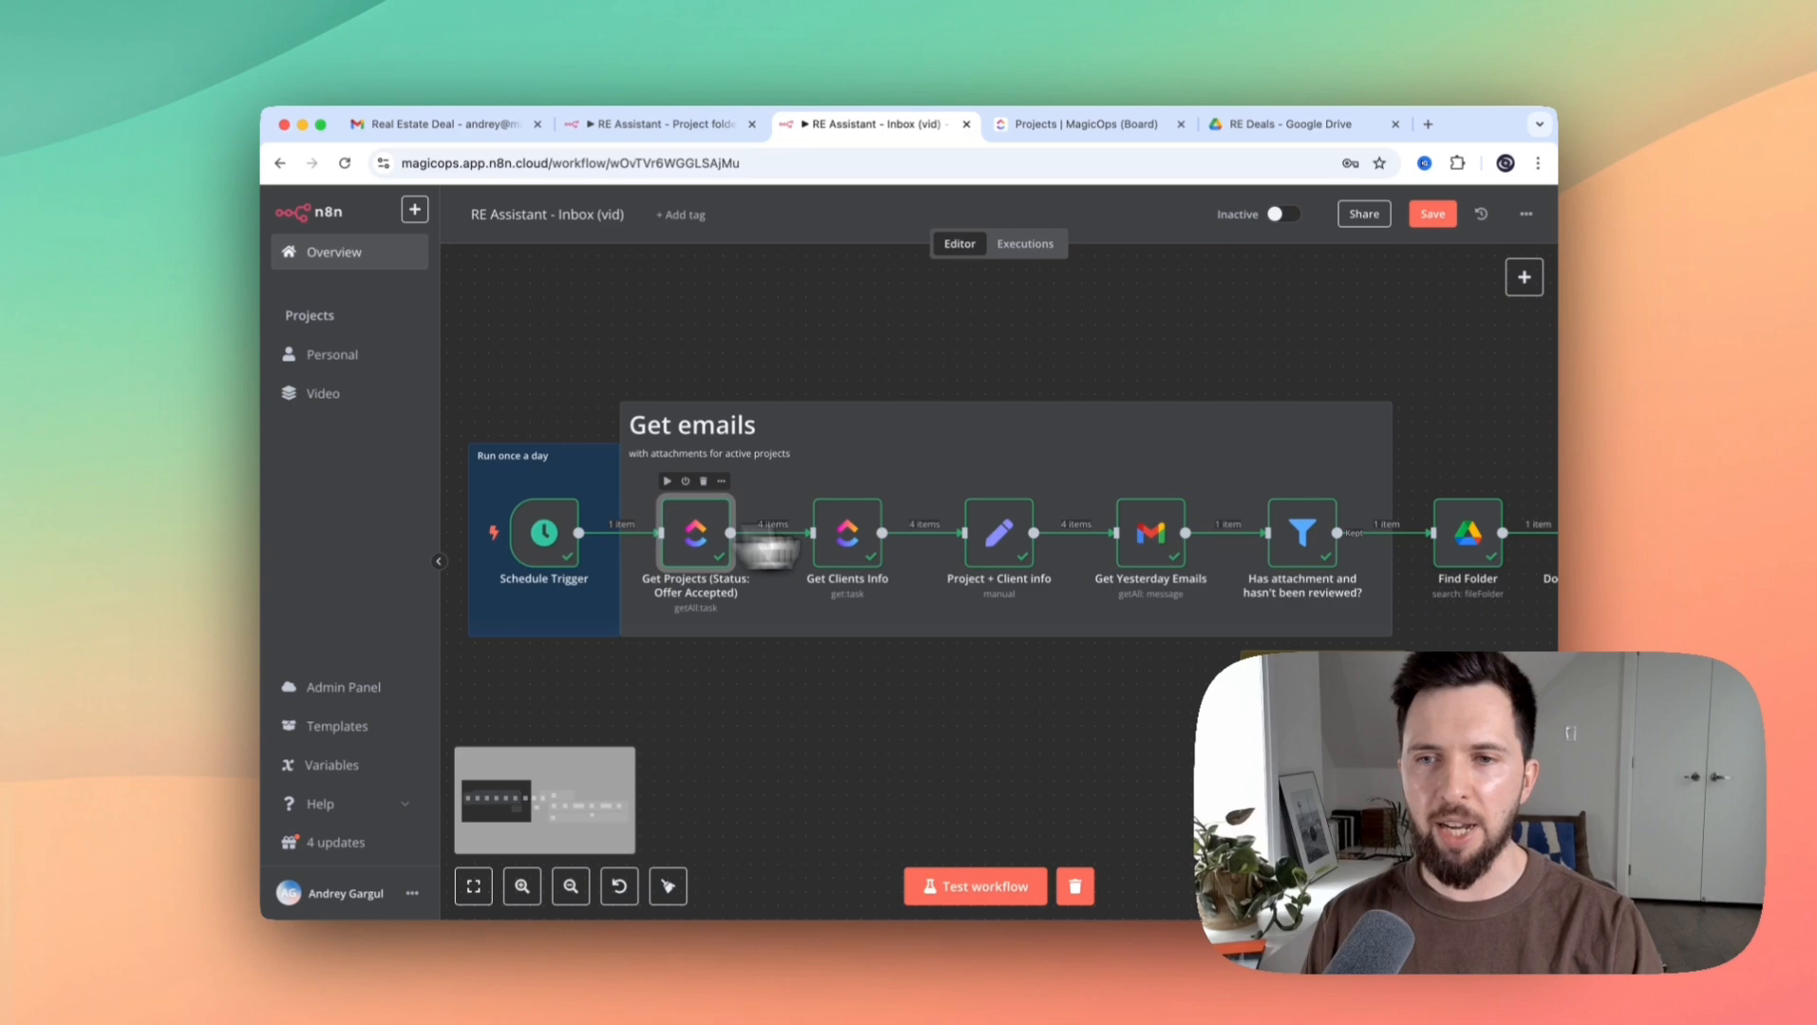
Reopen the Get Projects node and examine its output as a schema, collapsing the status, creator and custom_fields groups
double_click(695, 531)
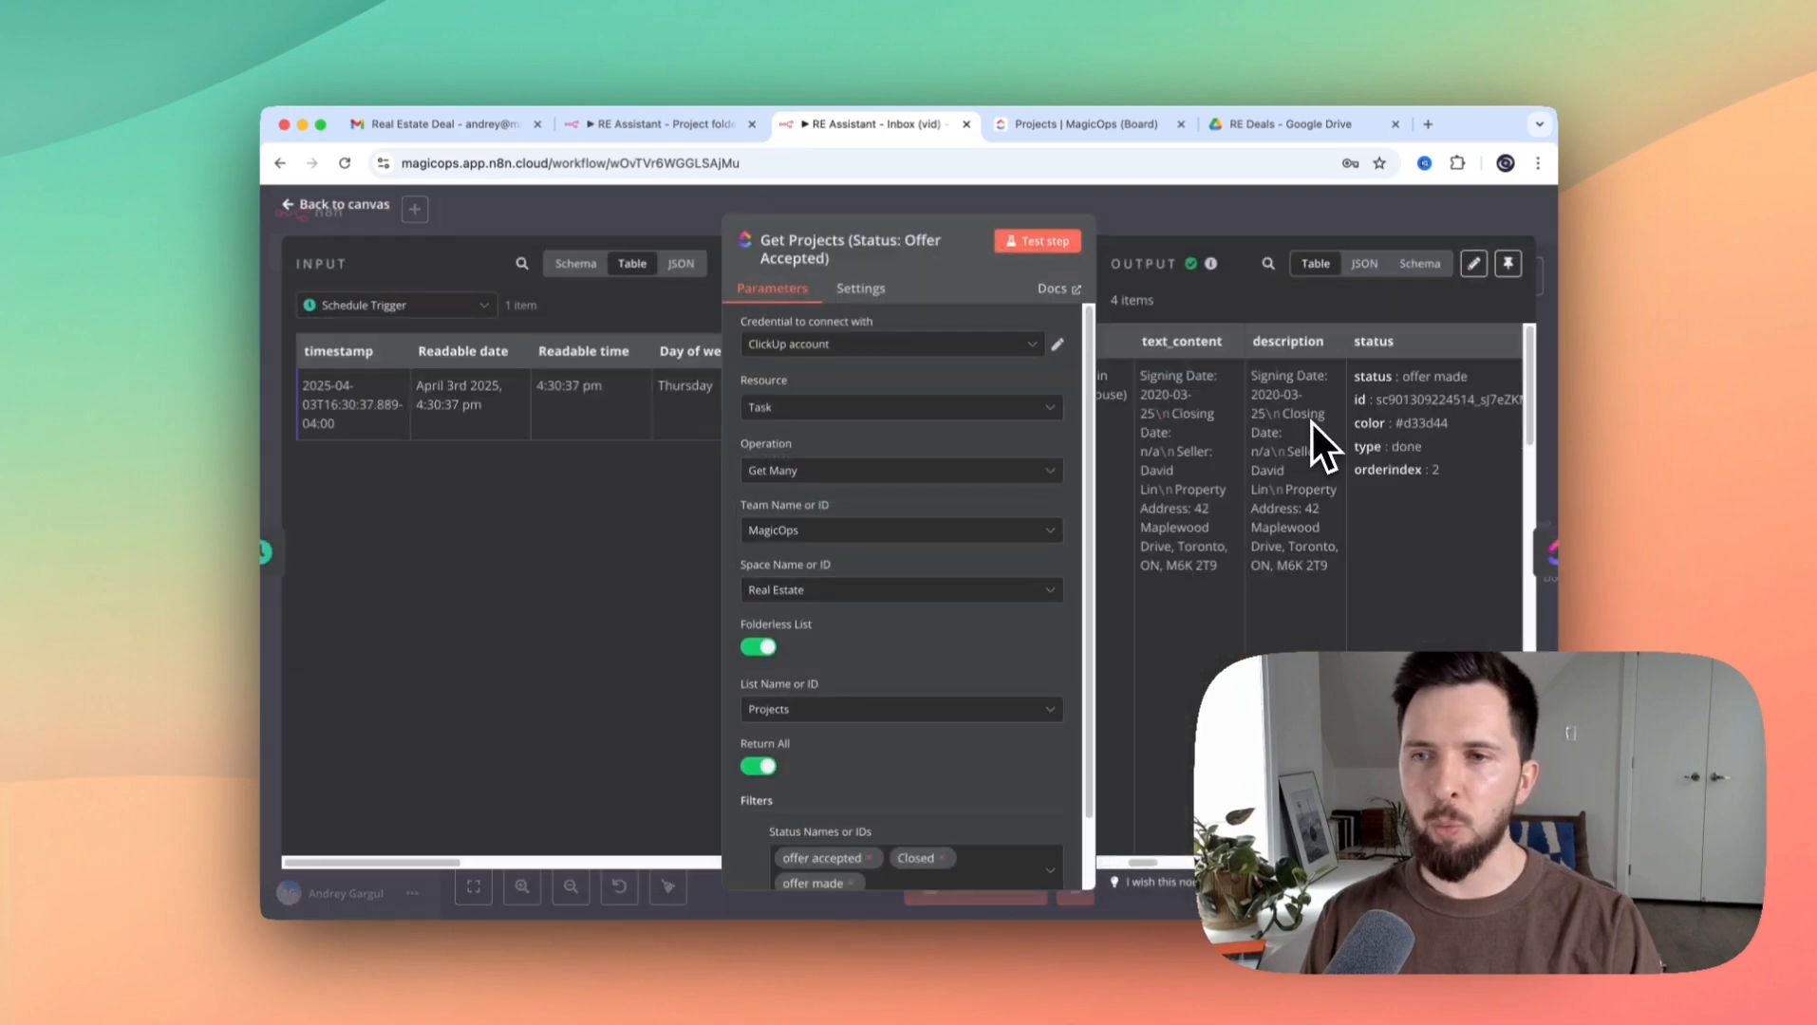
scroll(1312, 424, right, 10)
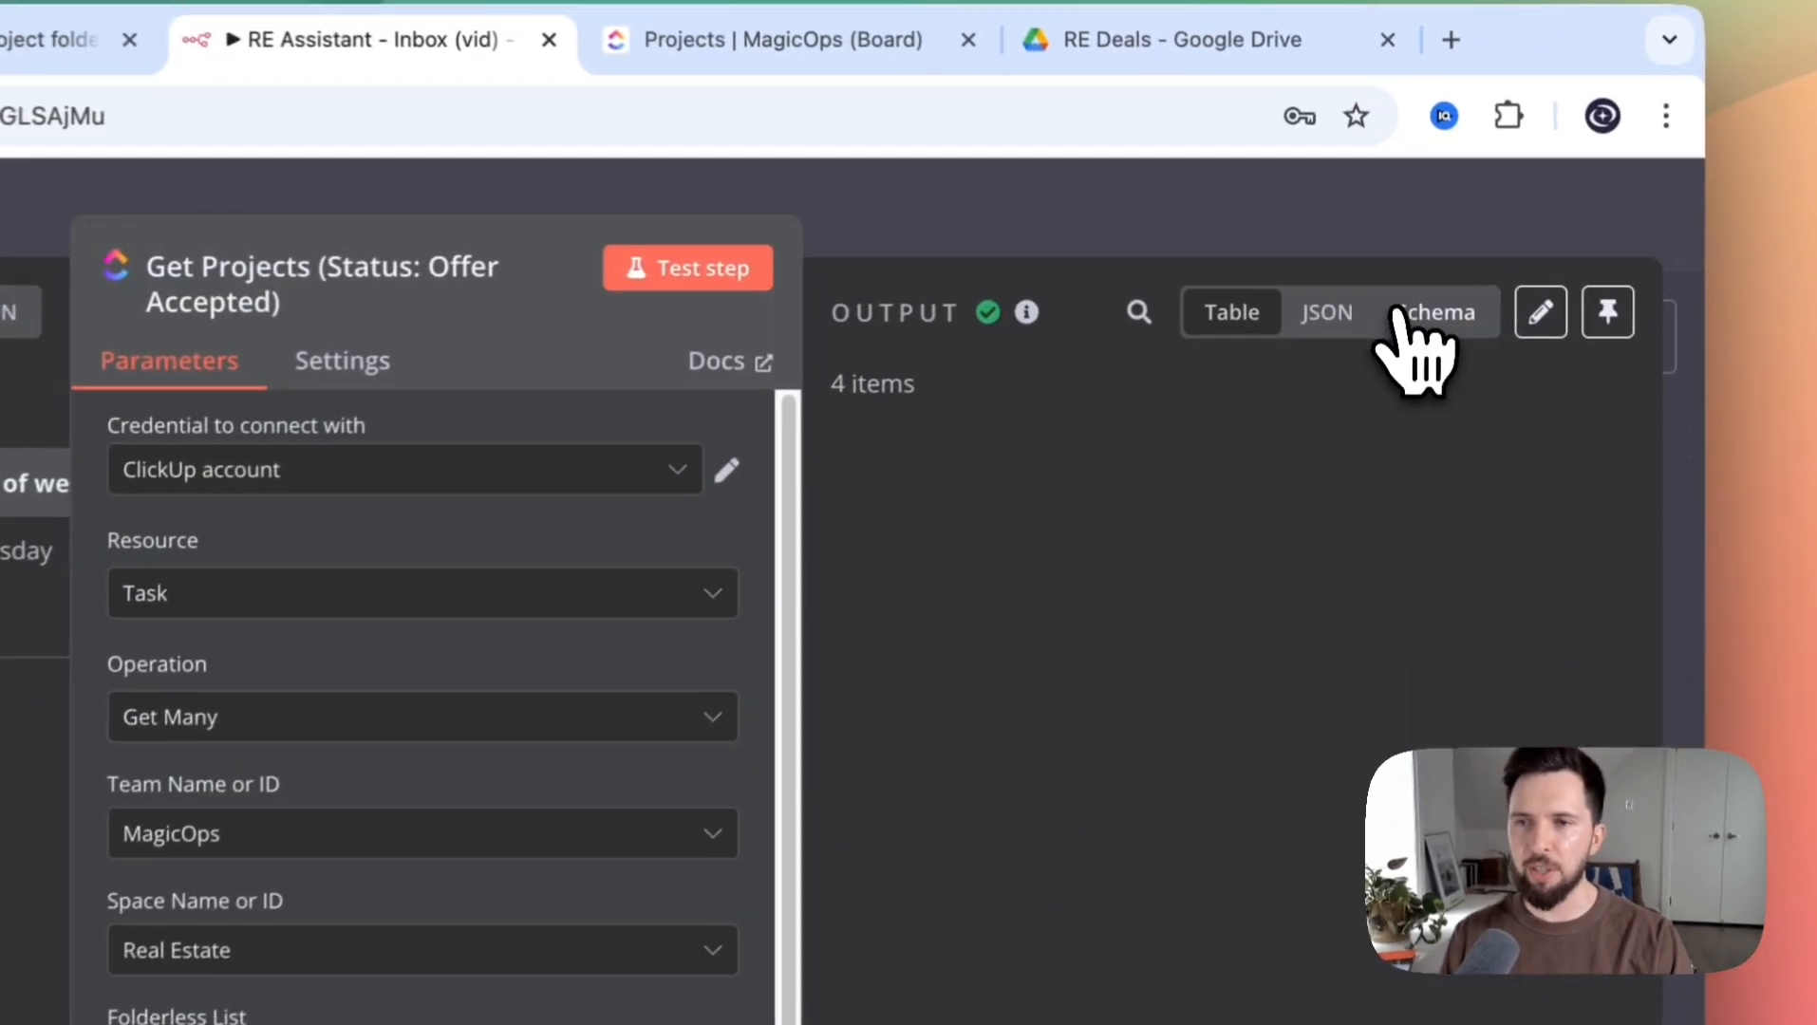
click(1397, 313)
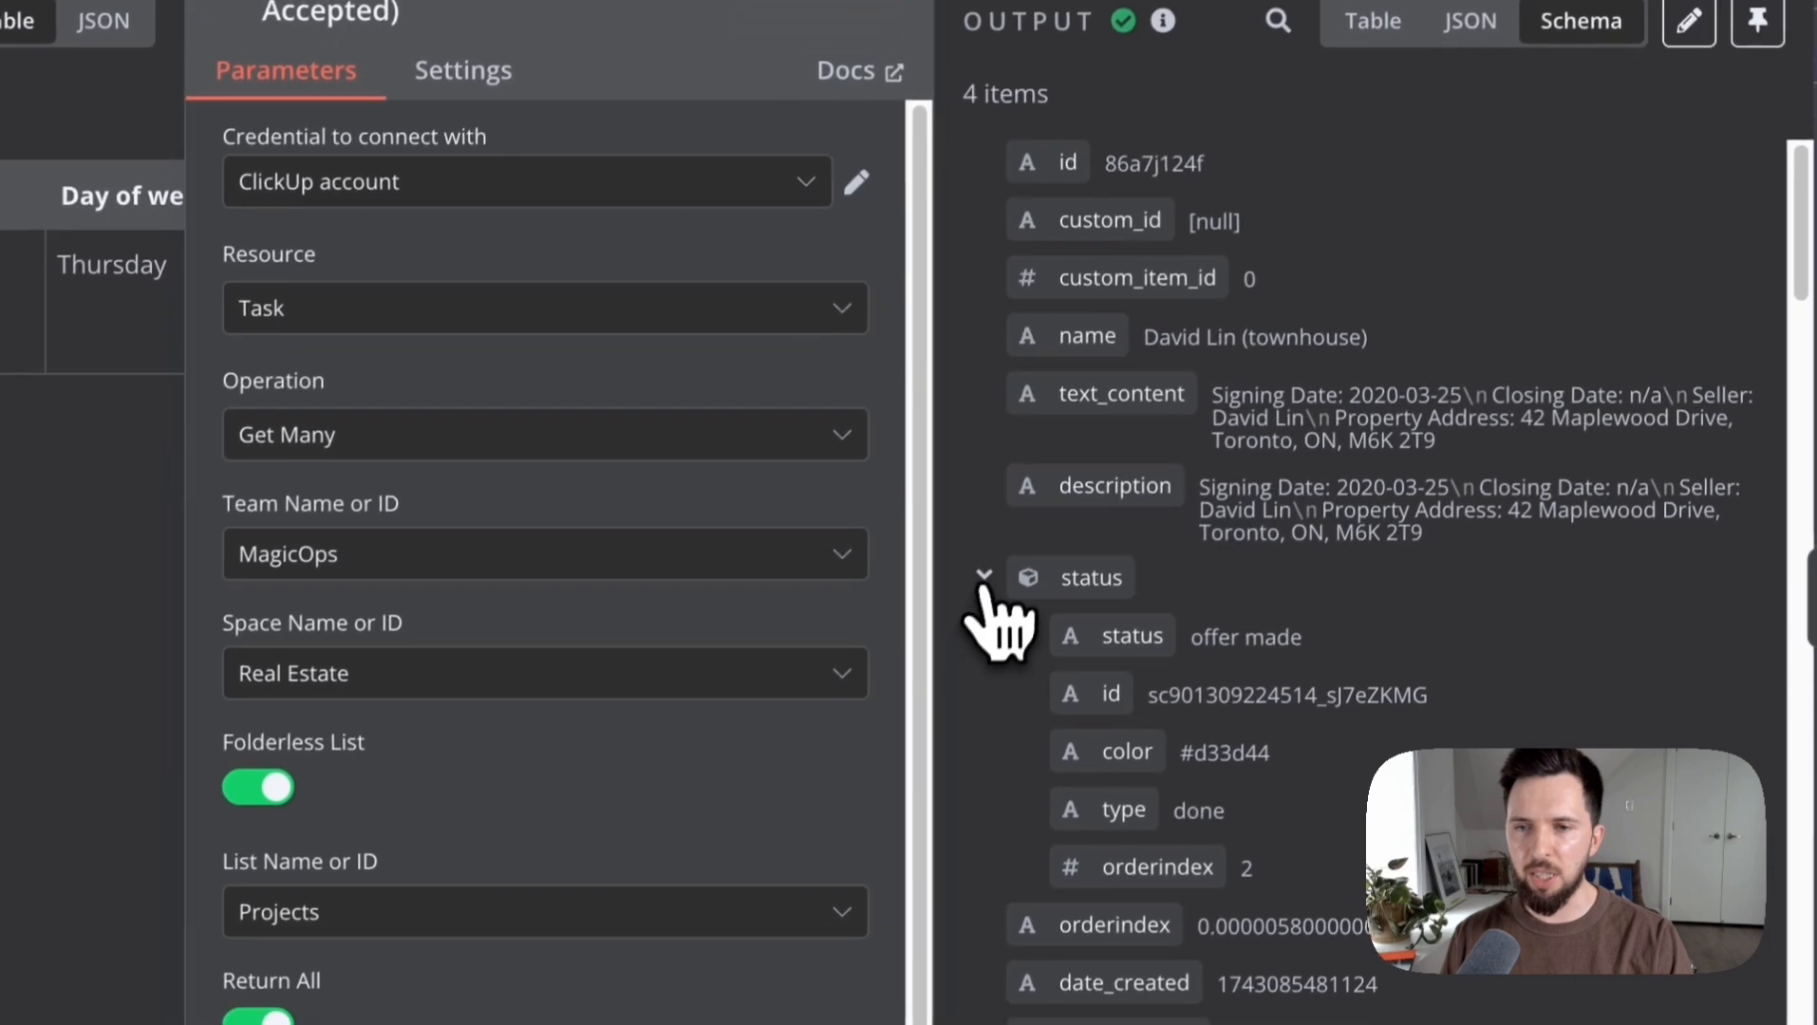
click(983, 577)
scroll(993, 607, down, 5)
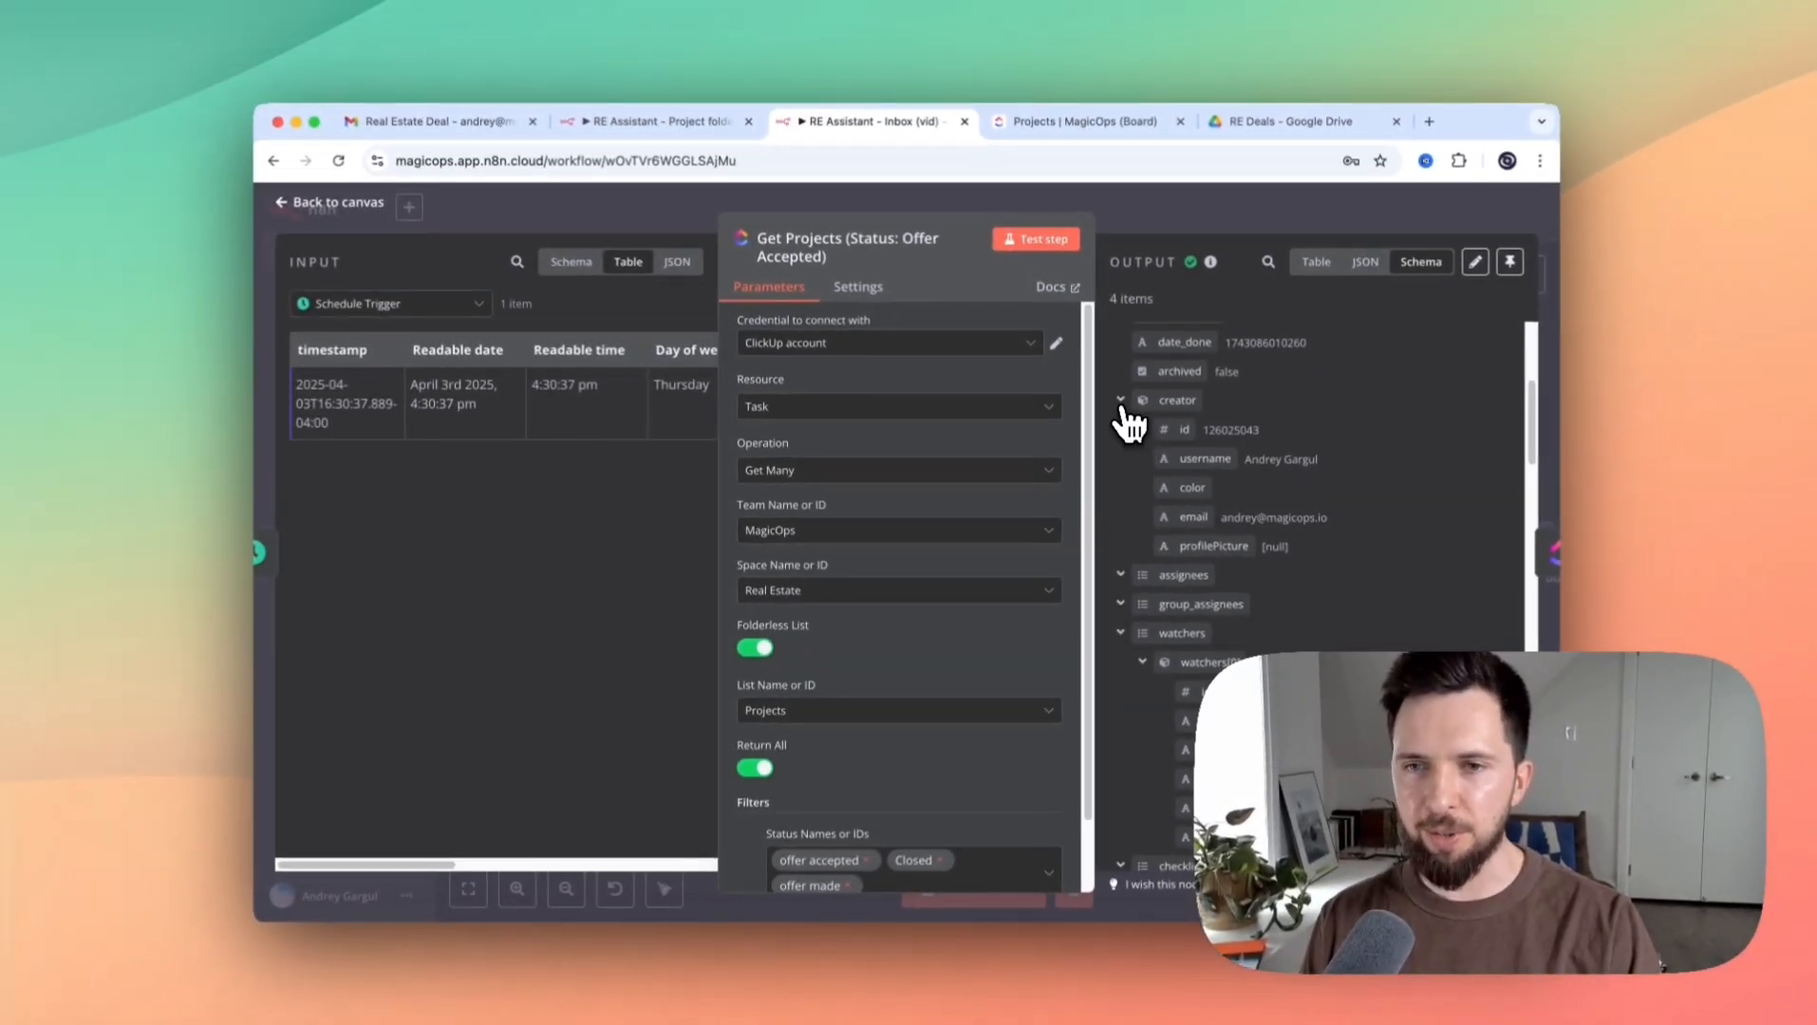
scroll(1124, 455, down, 5)
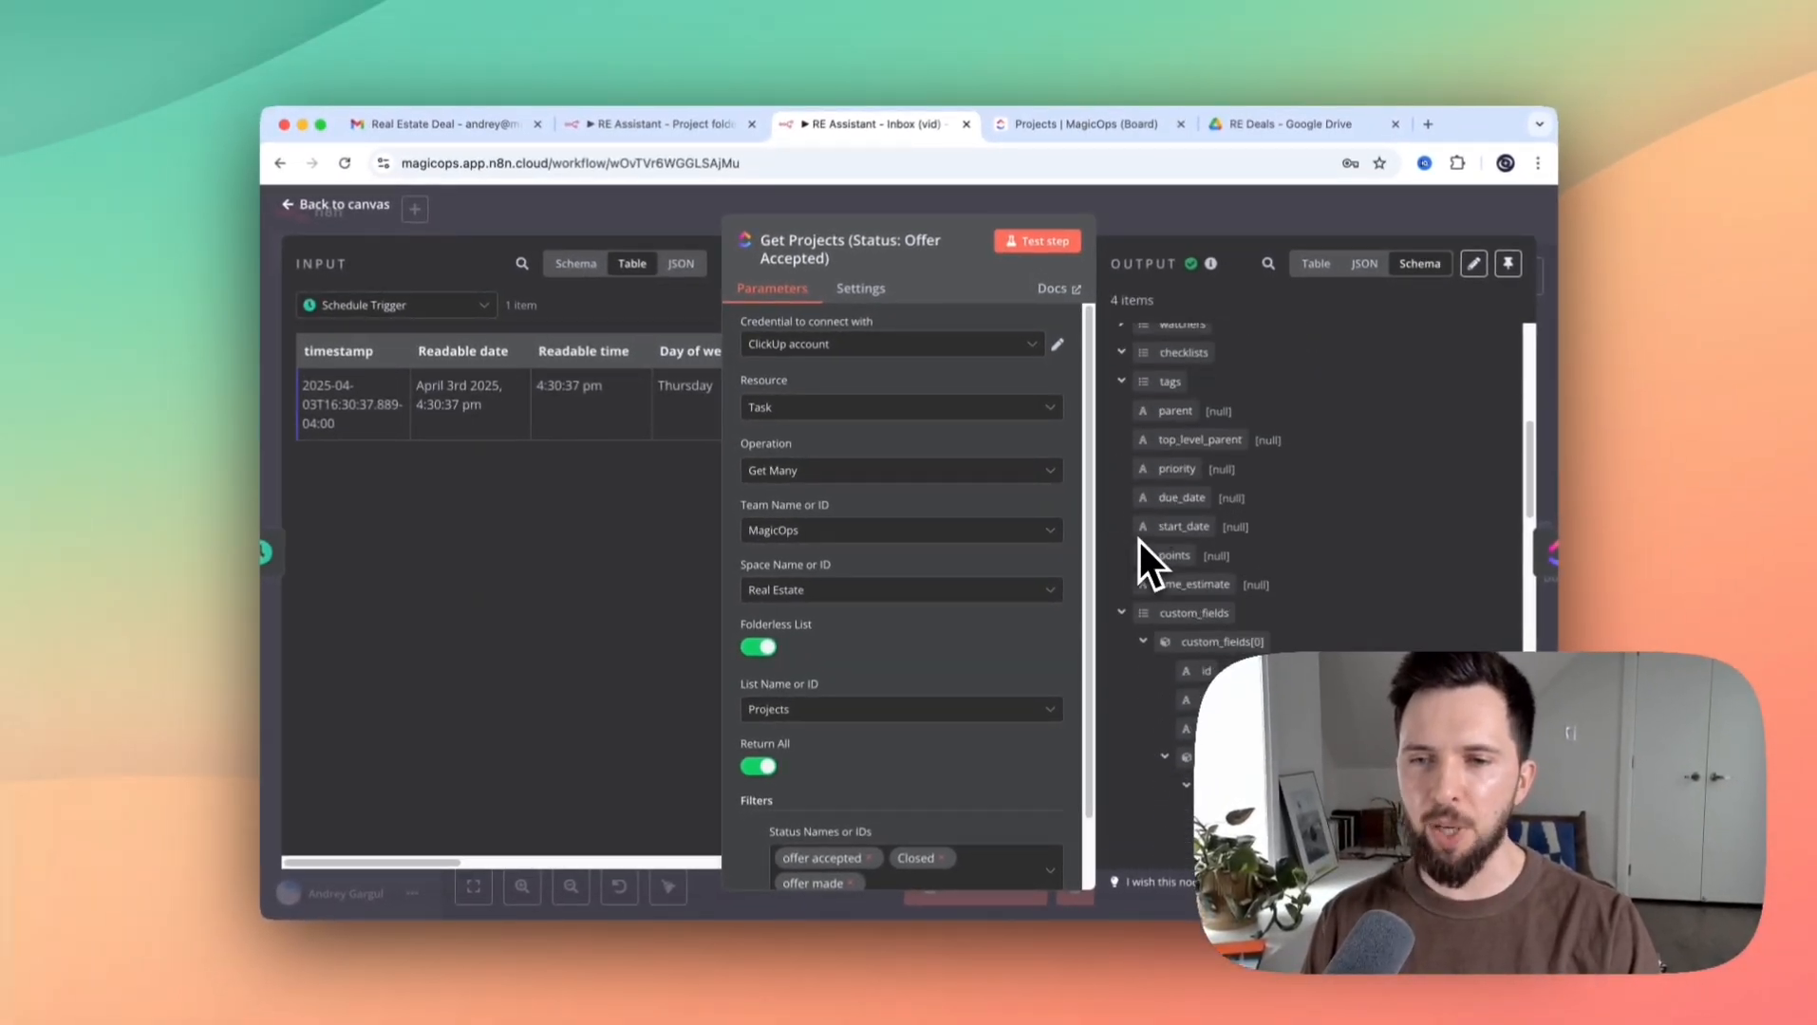
scroll(1140, 541, down, 3)
click(1123, 482)
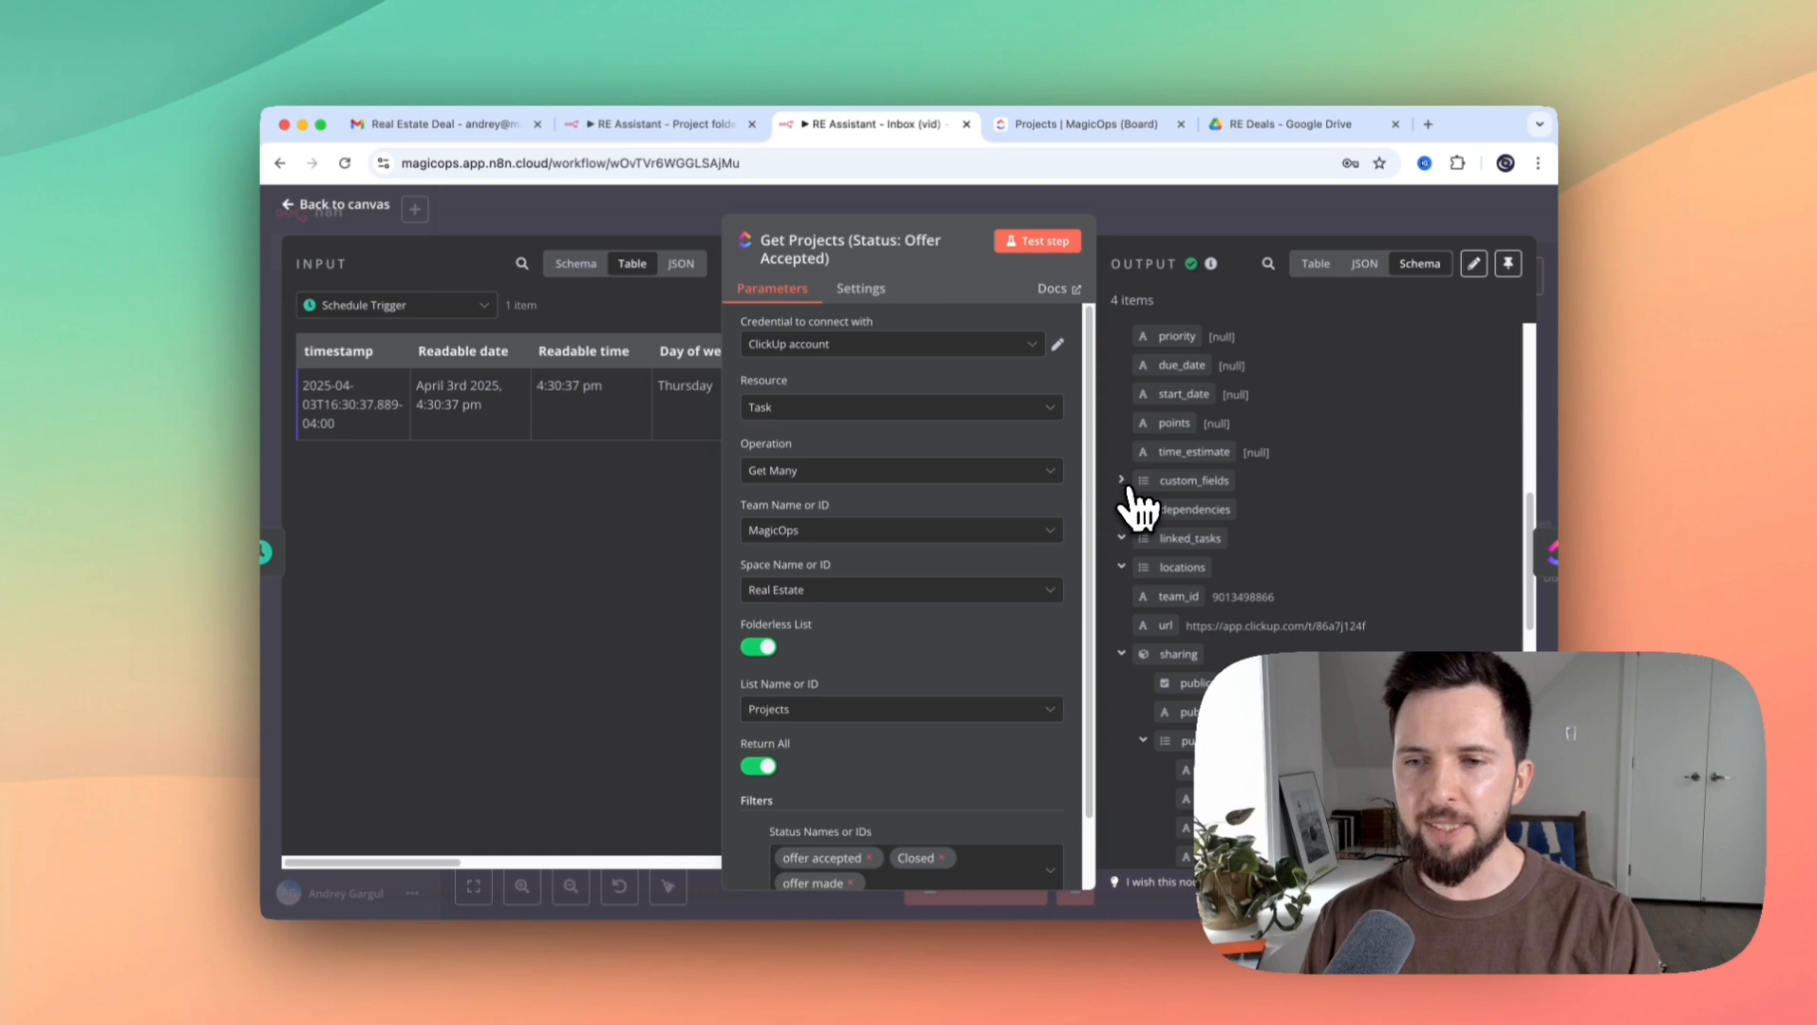
scroll(1132, 494, down, 3)
scroll(1188, 489, up, 10)
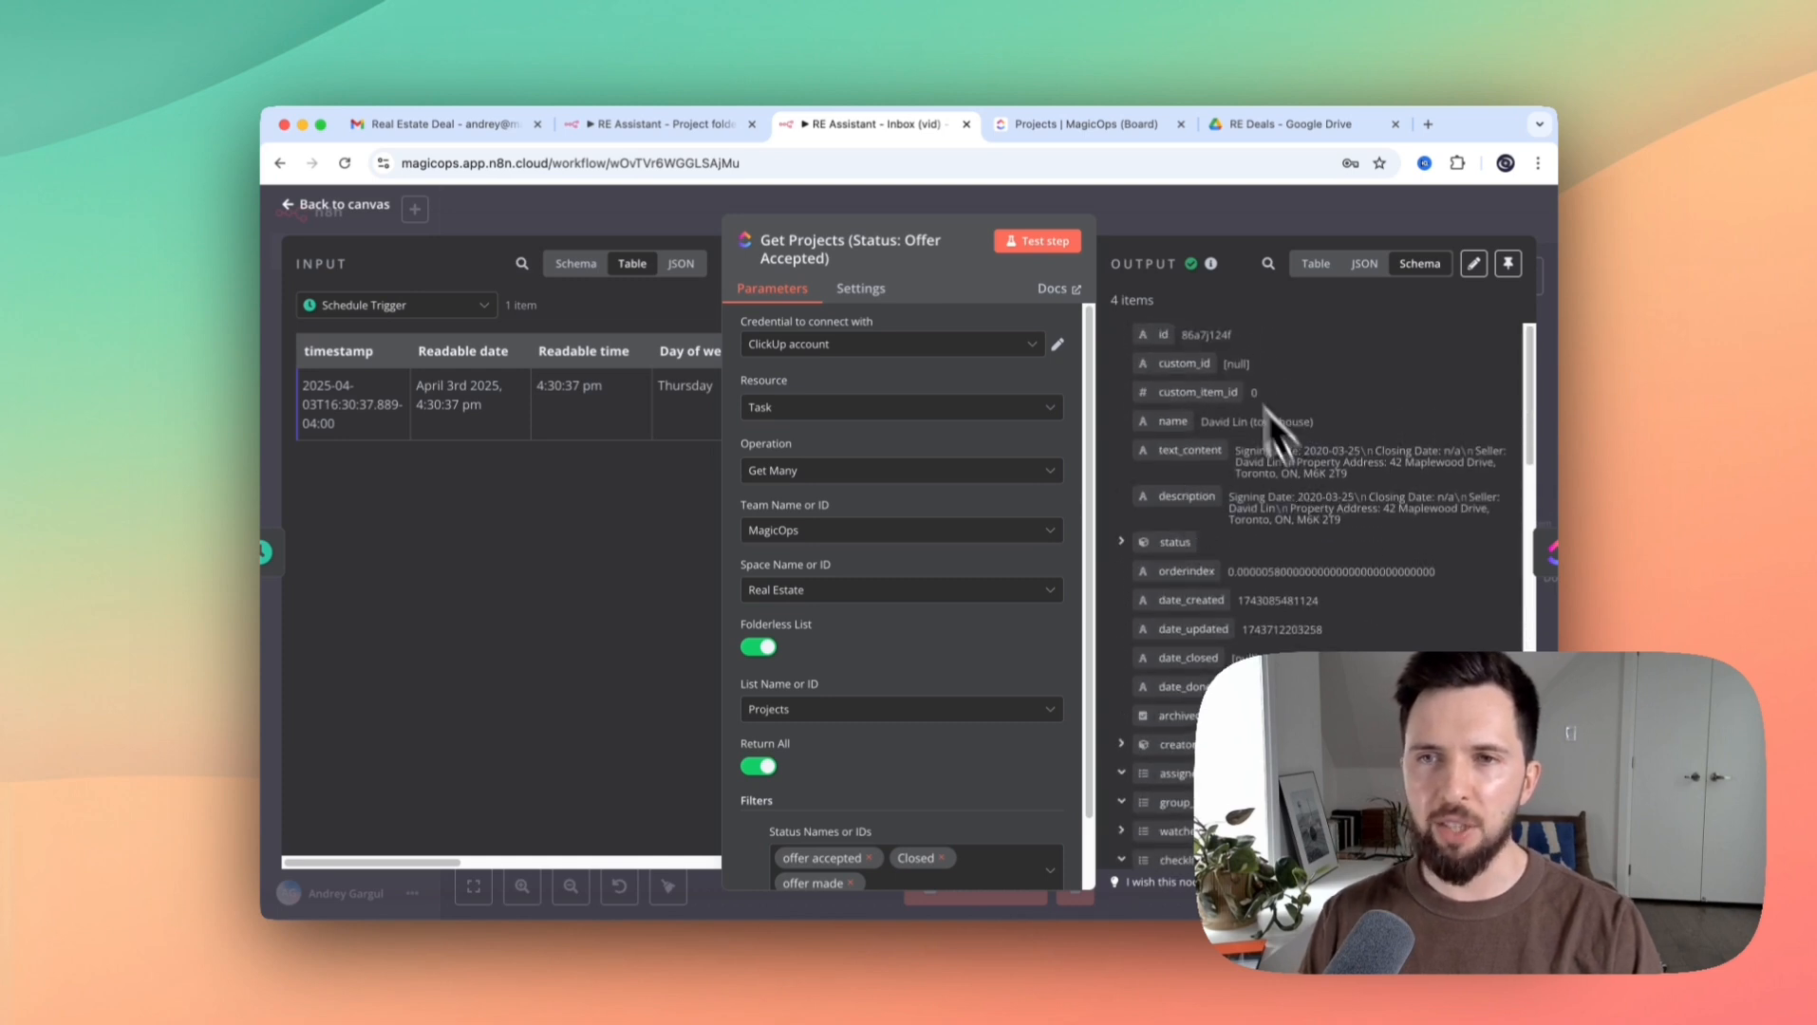
In ClickUp, view the Real Estate space's Clients list, then show Projects as a list to examine its Clients column
click(1192, 208)
click(1053, 143)
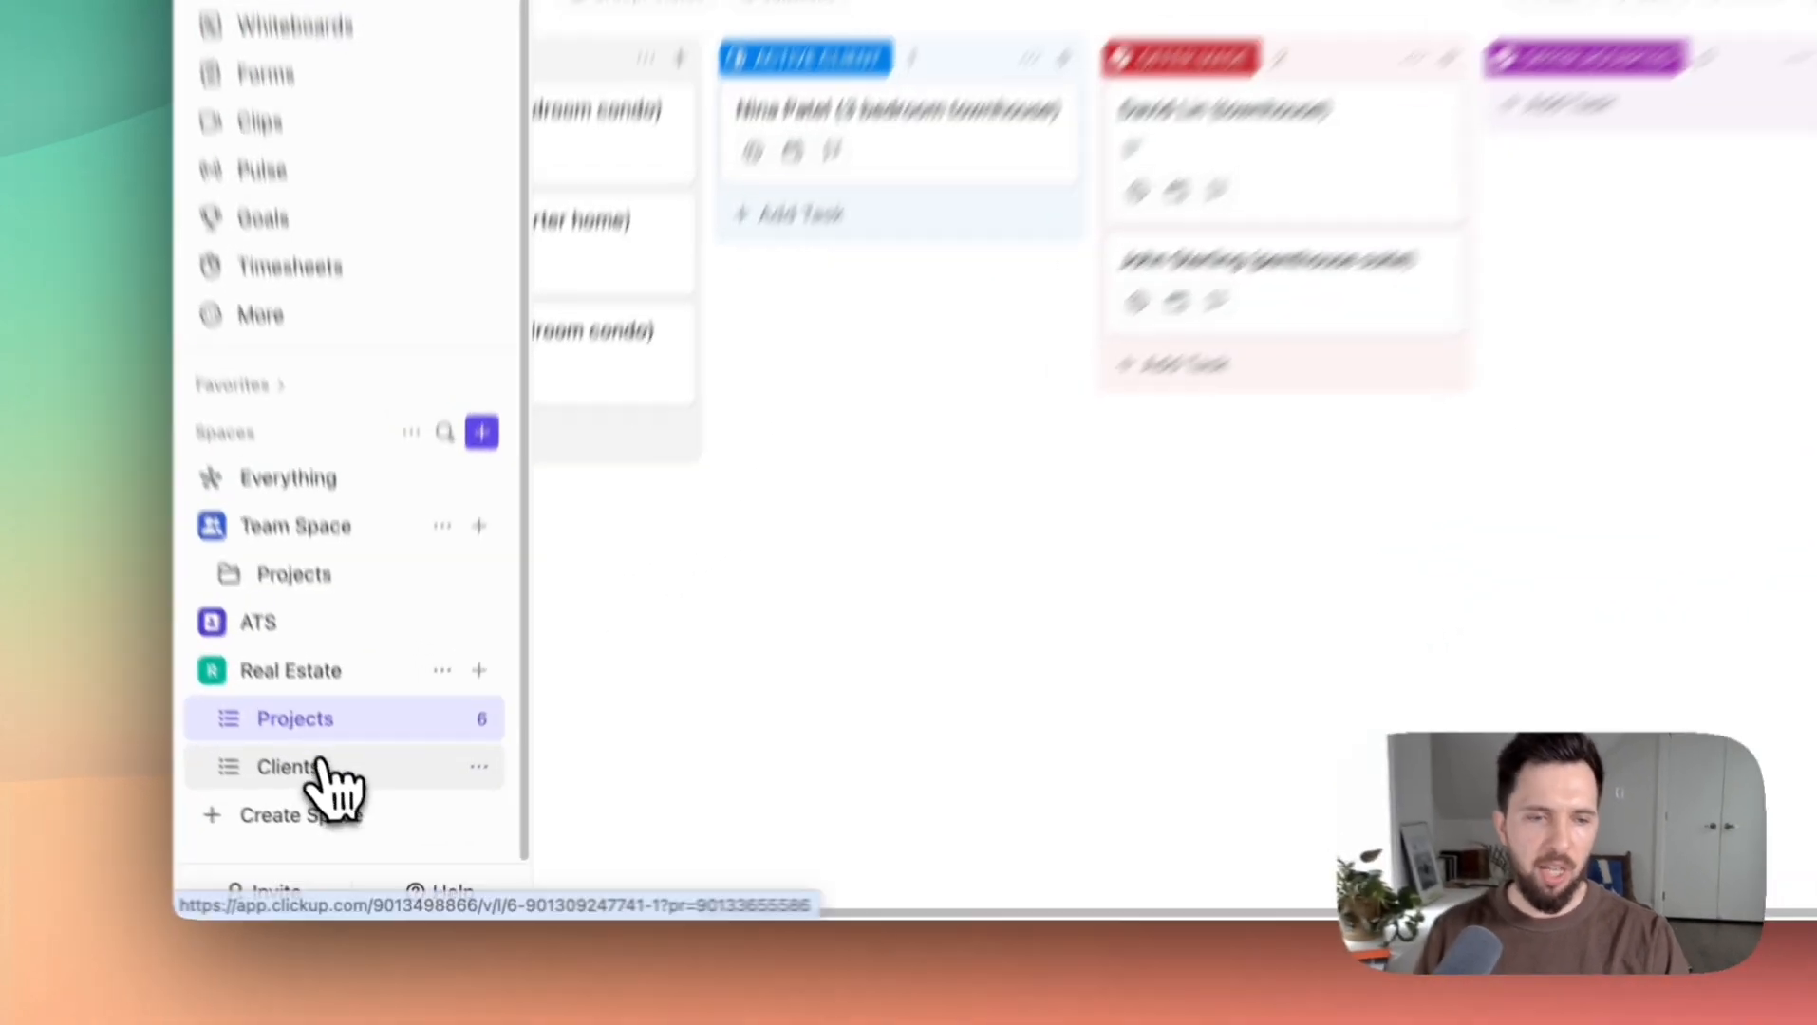
click(333, 822)
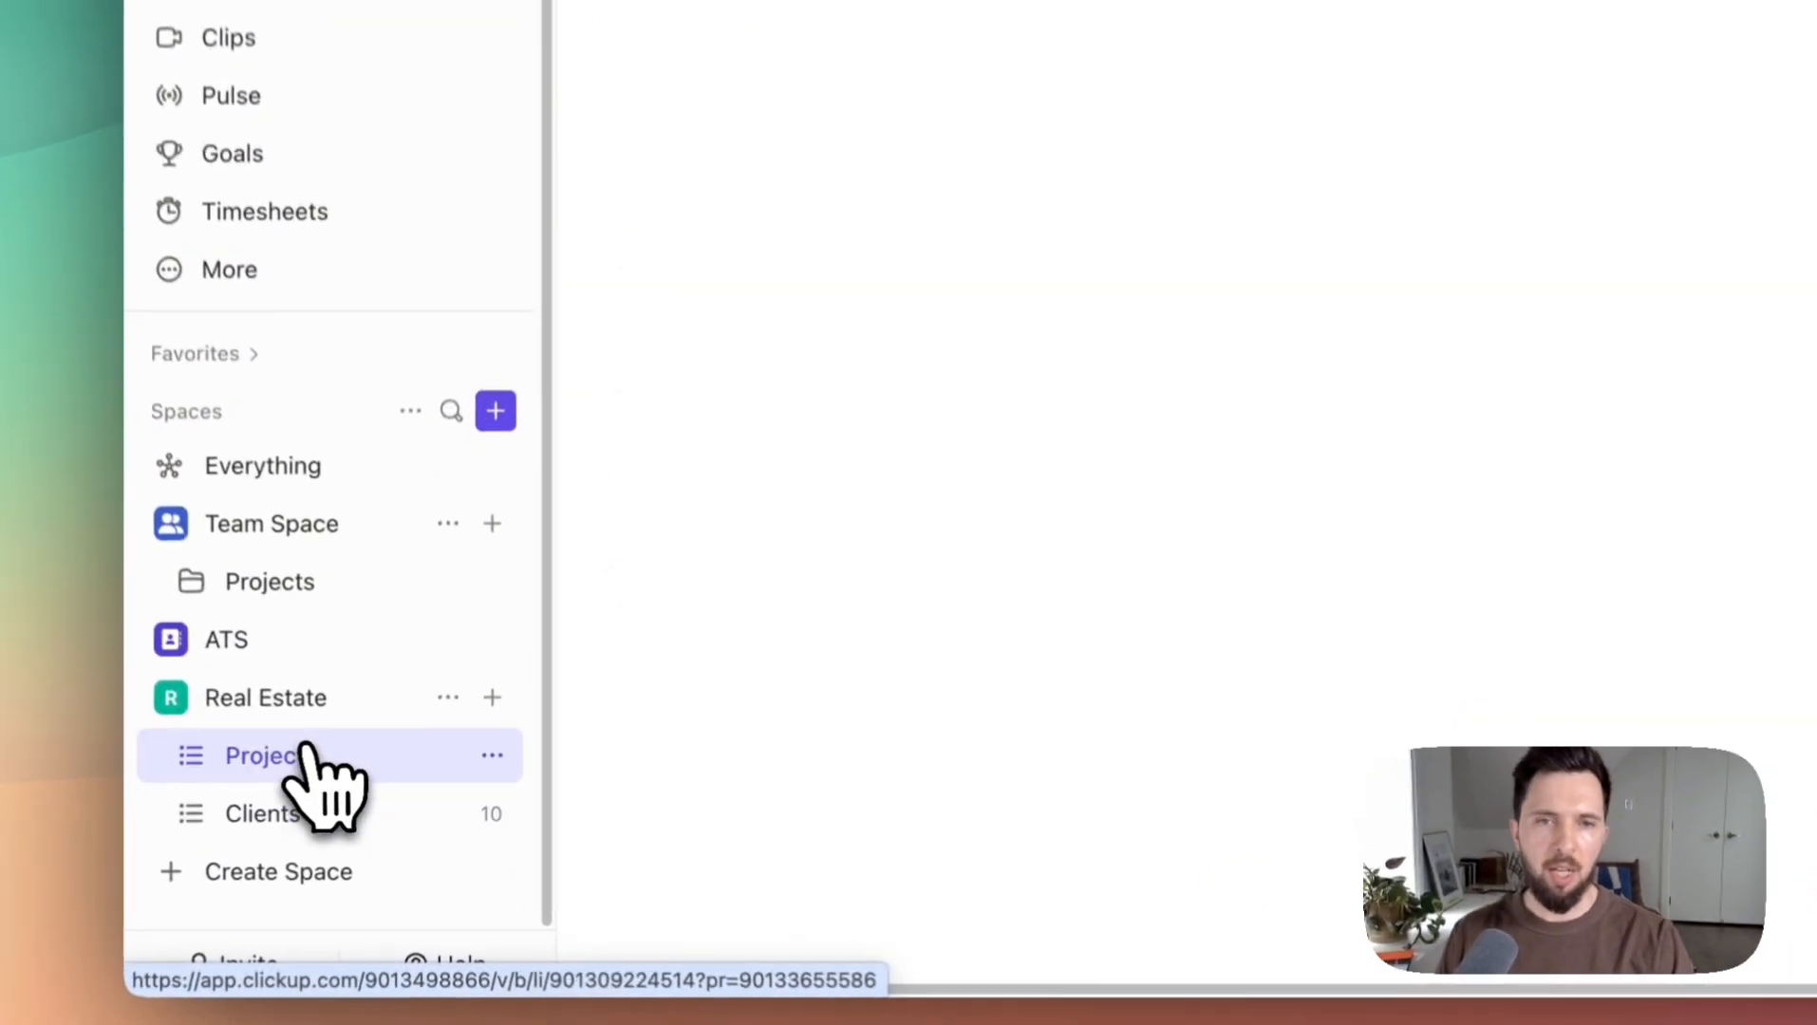
click(342, 791)
click(750, 380)
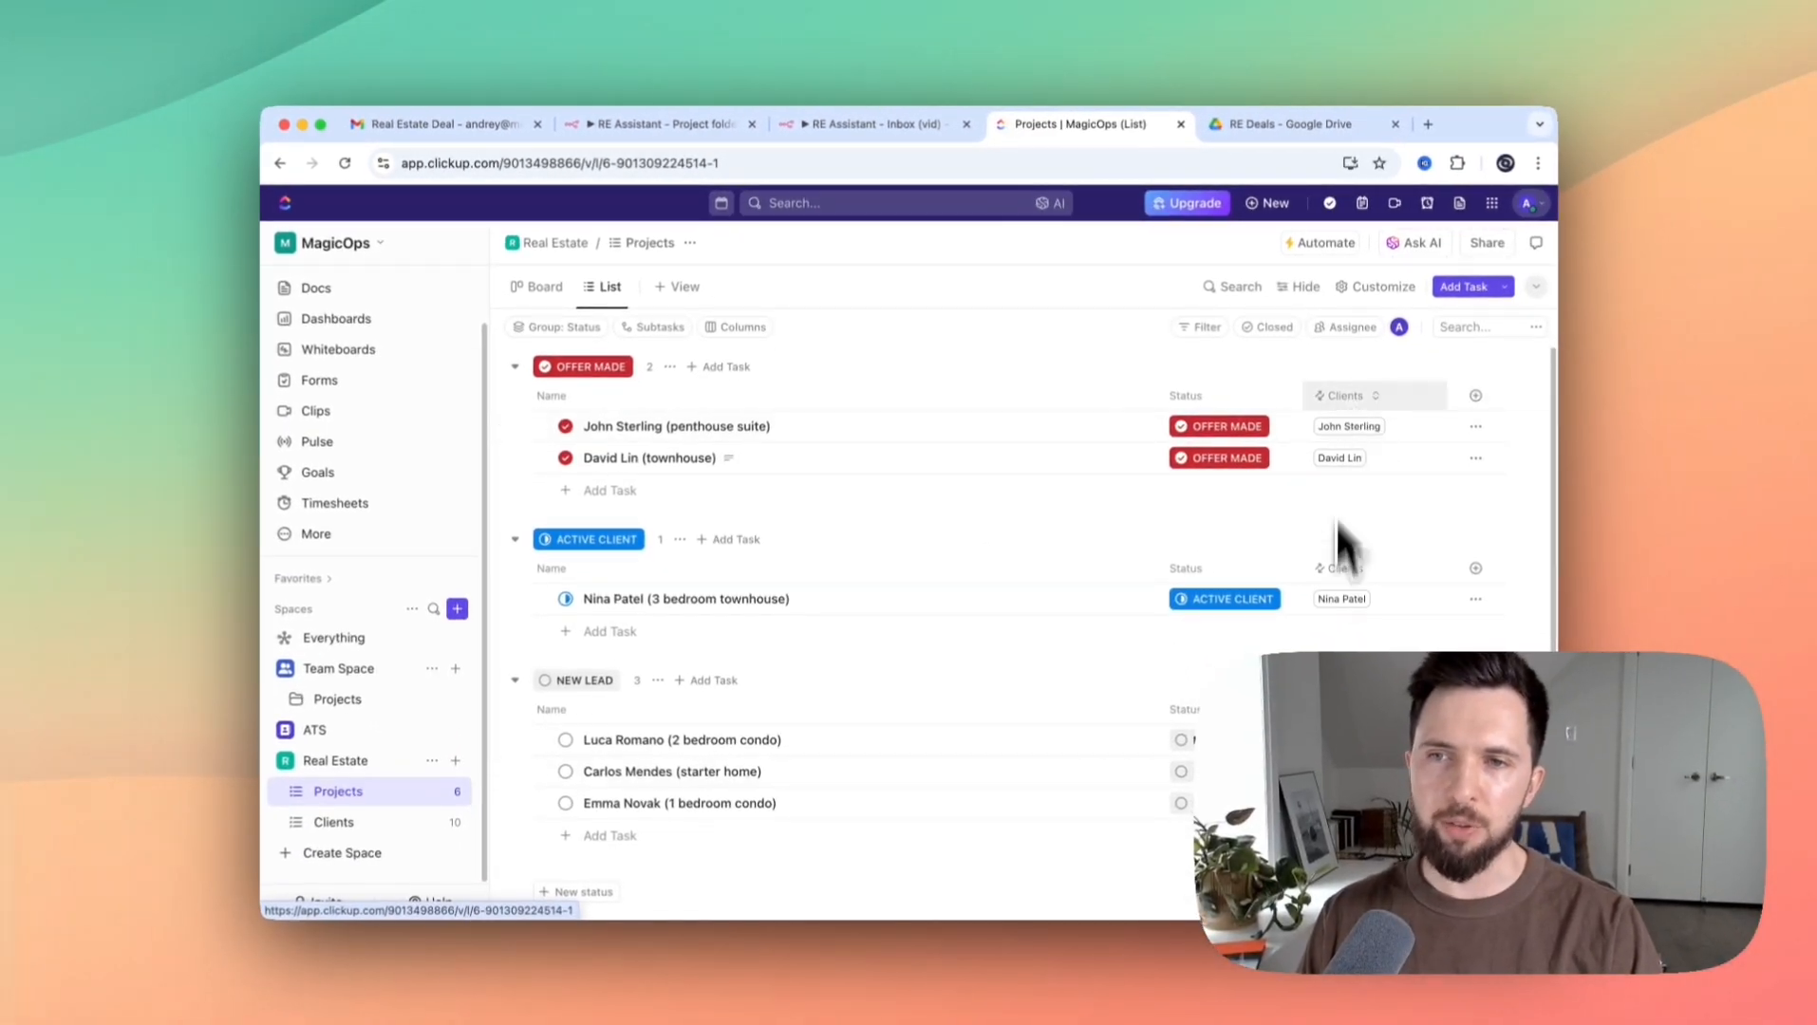
Back in the Inbox workflow, open the Get Clients Info node, inspect its Task ID expression and show the input as a schema
click(853, 128)
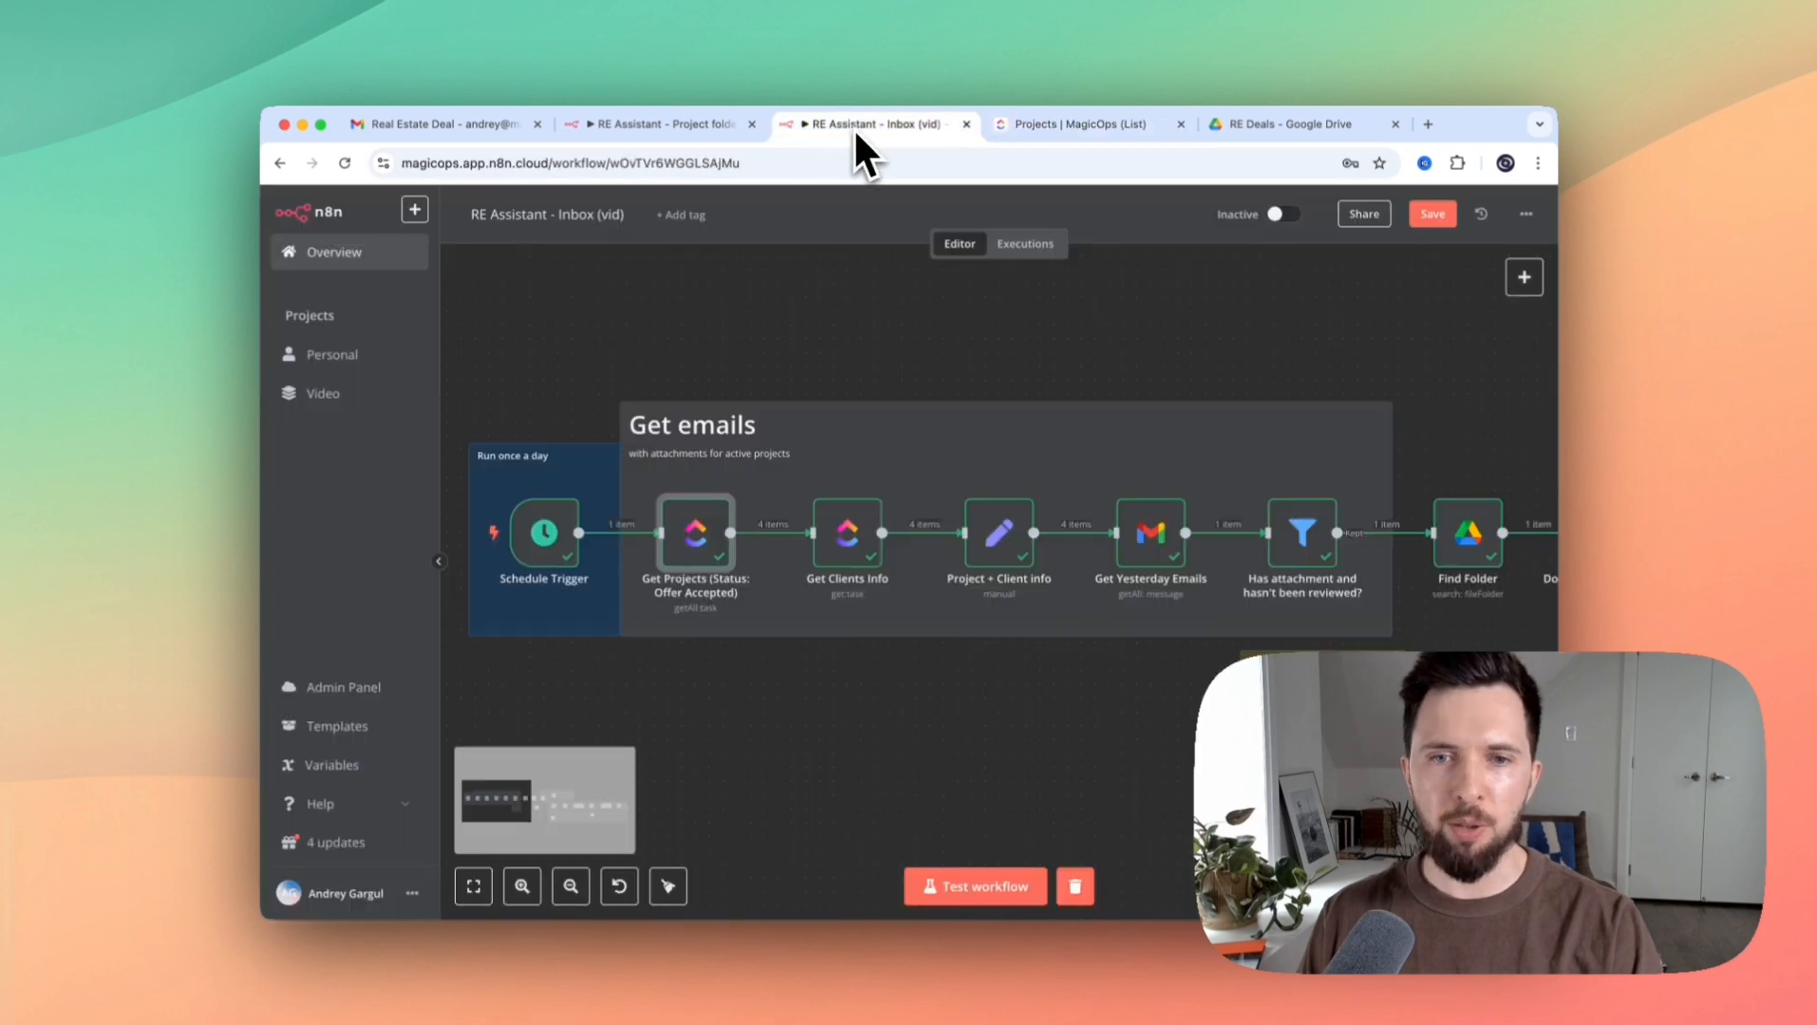
click(858, 543)
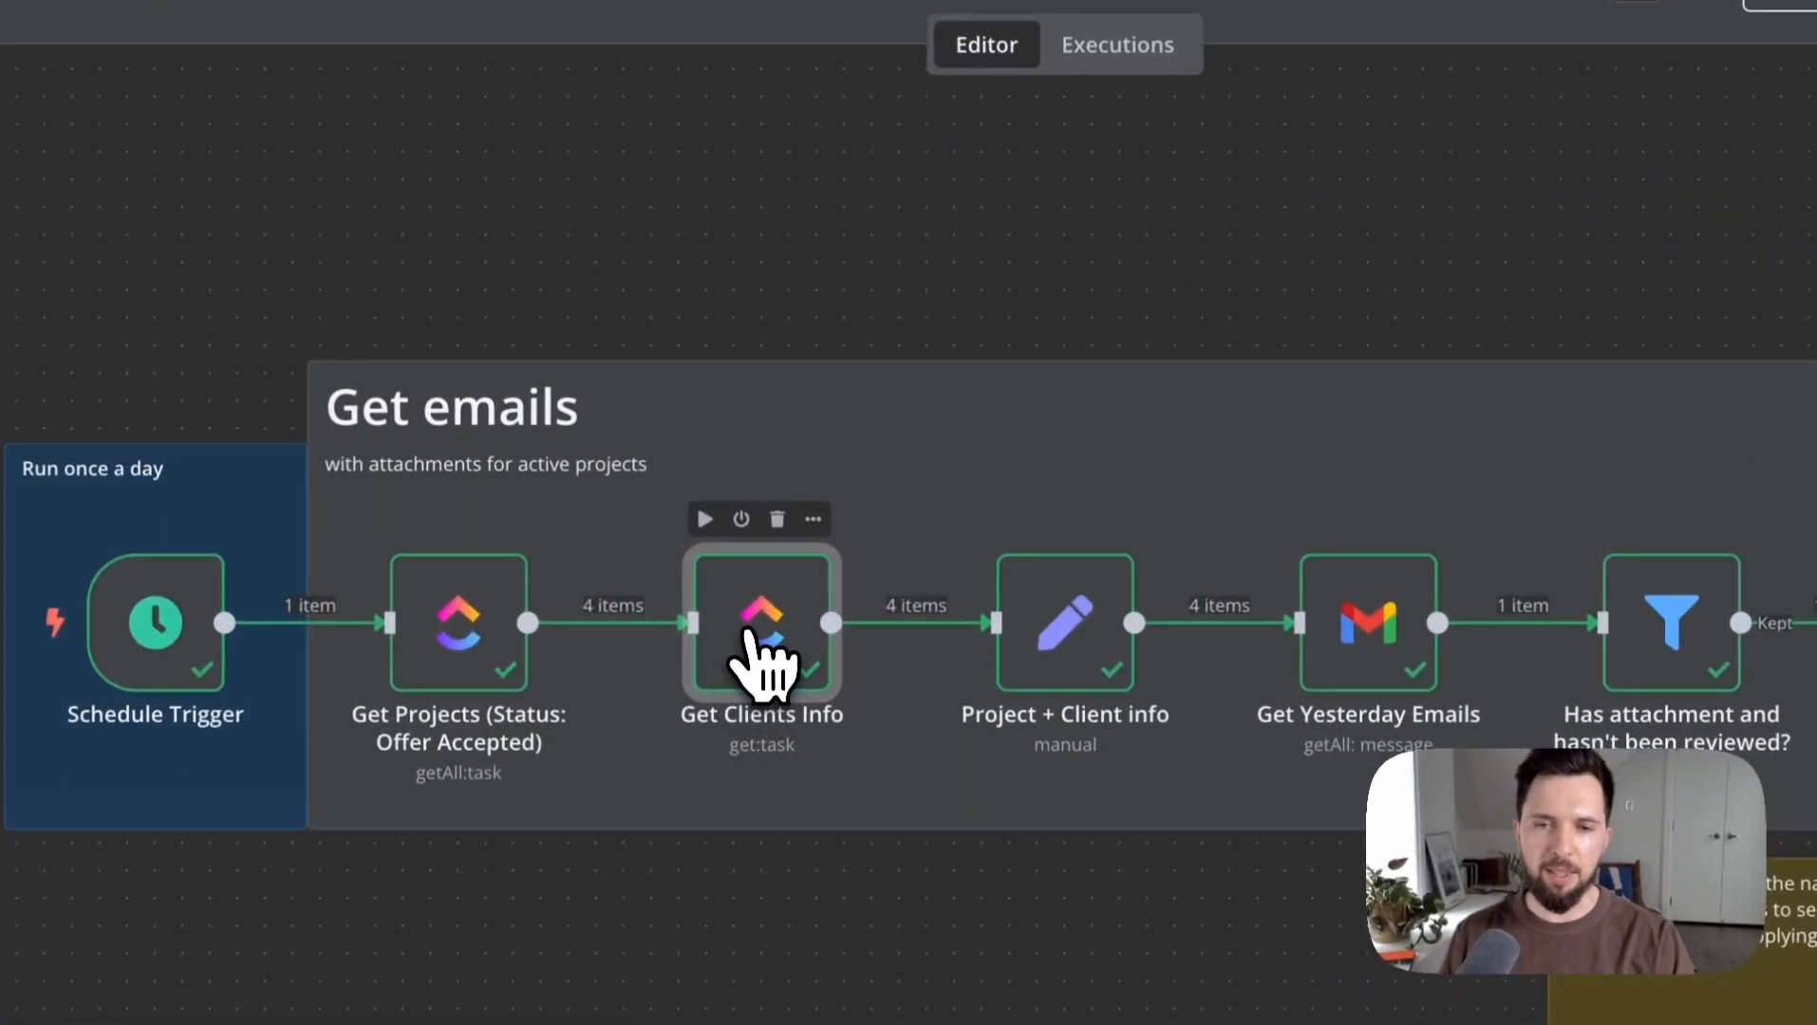
double_click(759, 654)
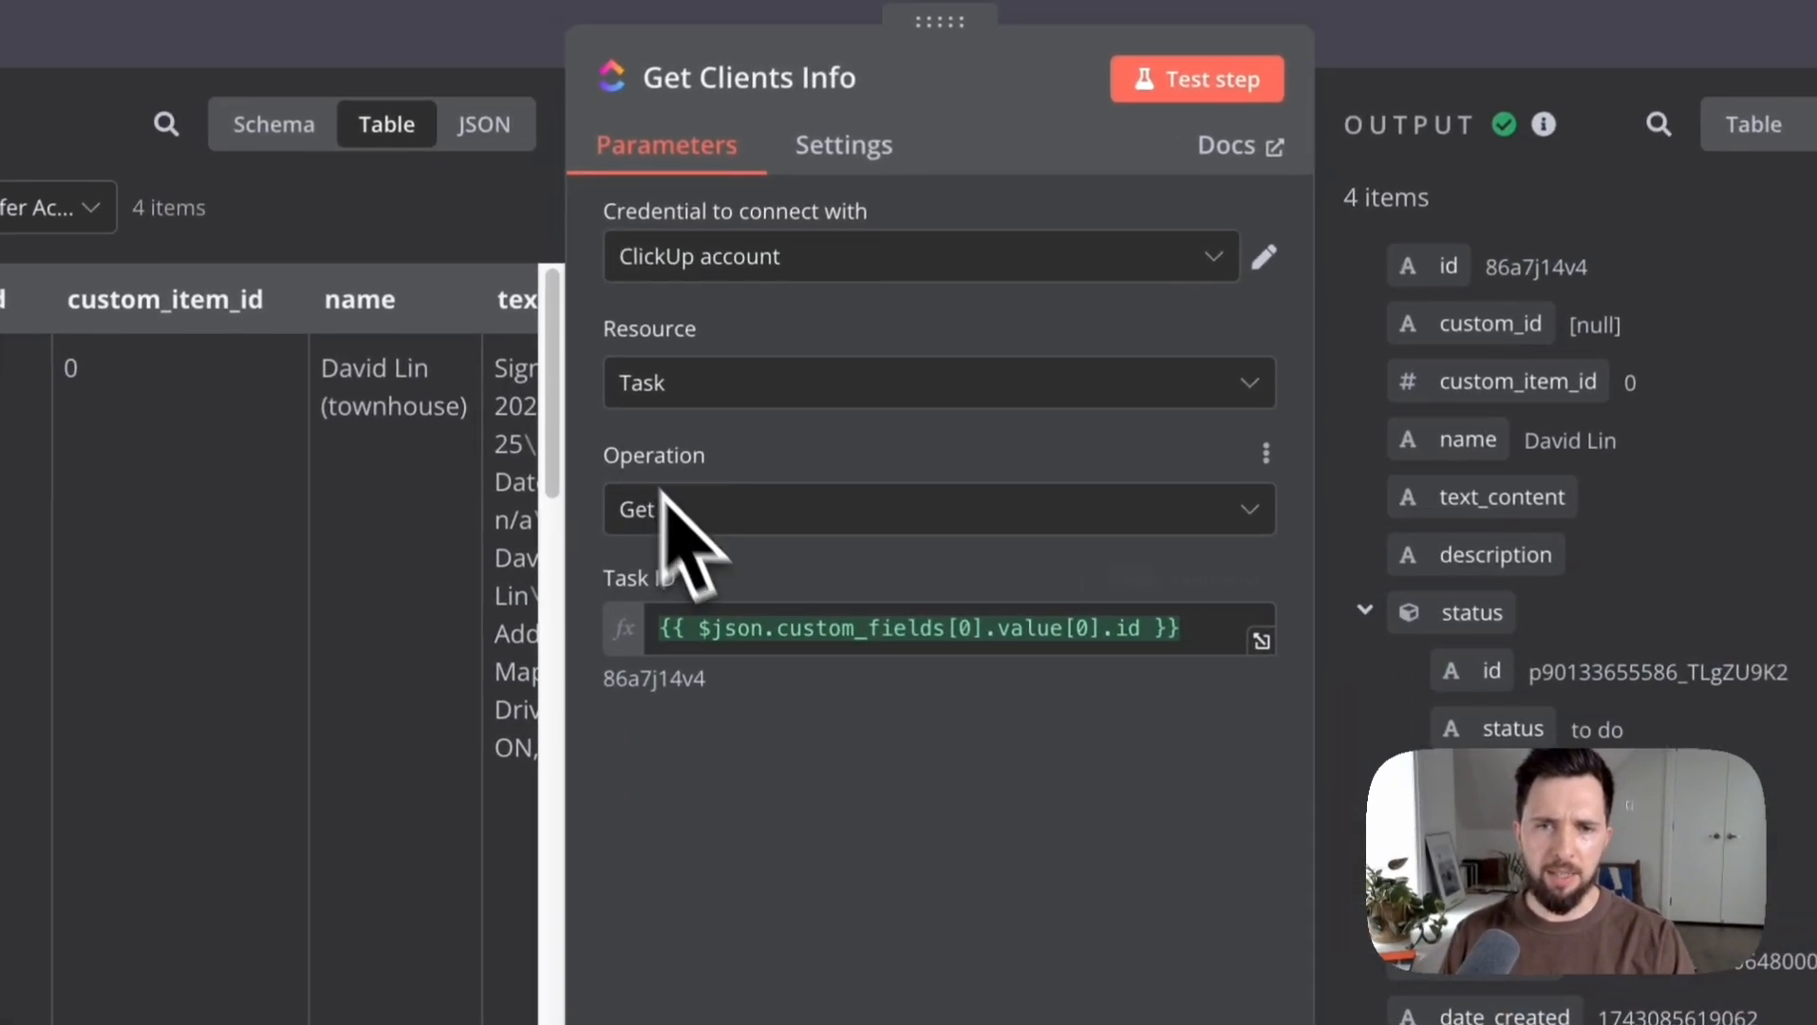
click(1163, 634)
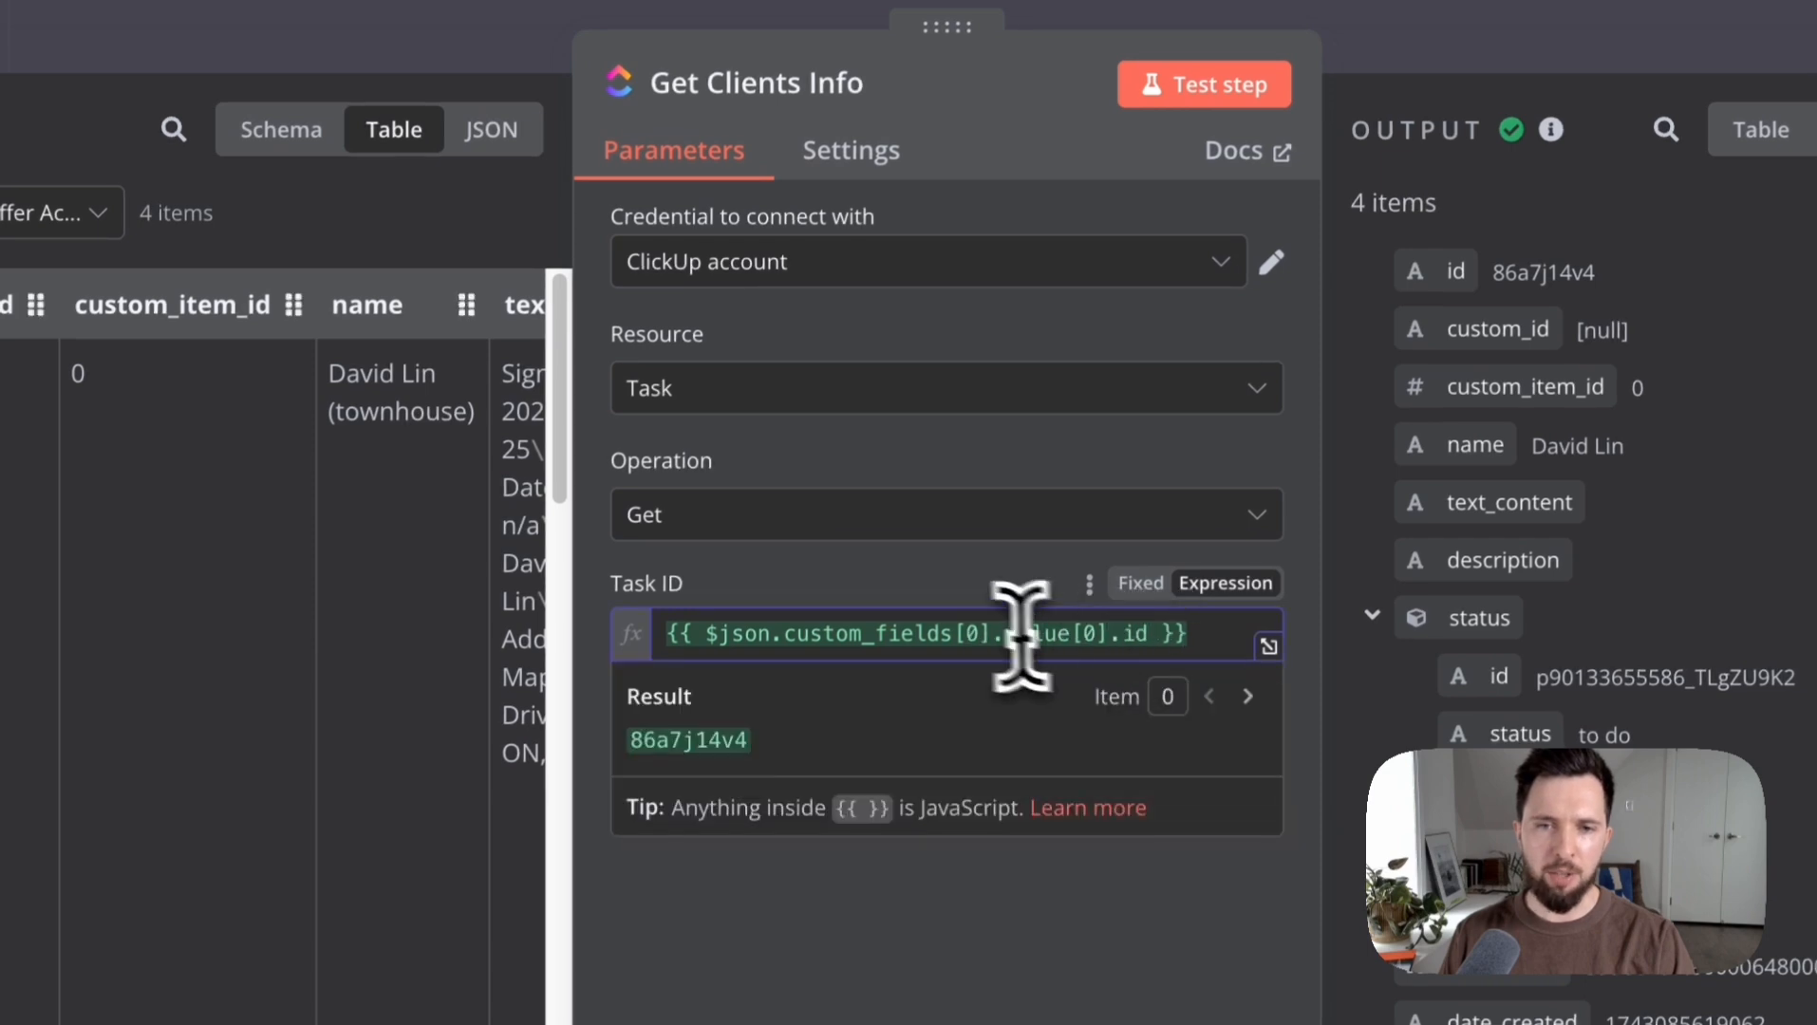
click(281, 129)
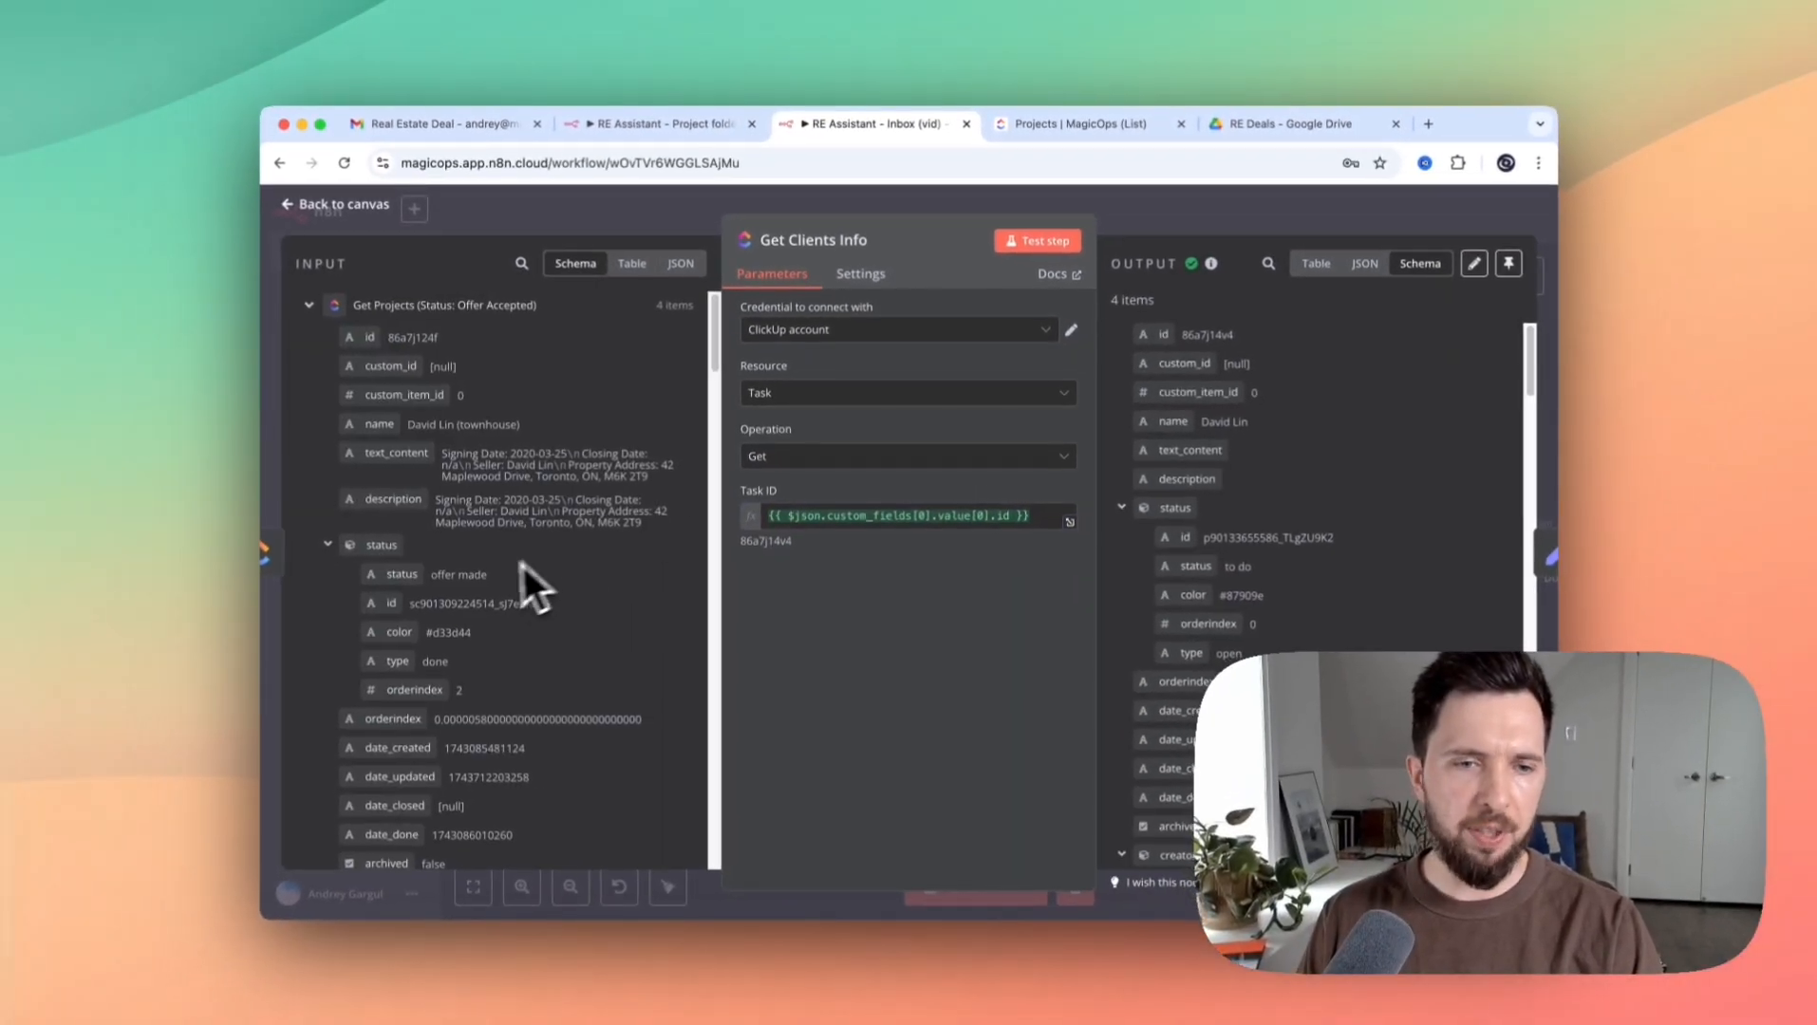
Trace custom_fields[0].value[0] in the Get Clients Info input schema and highlight the linked client's name and id values
scroll(481, 575, down, 10)
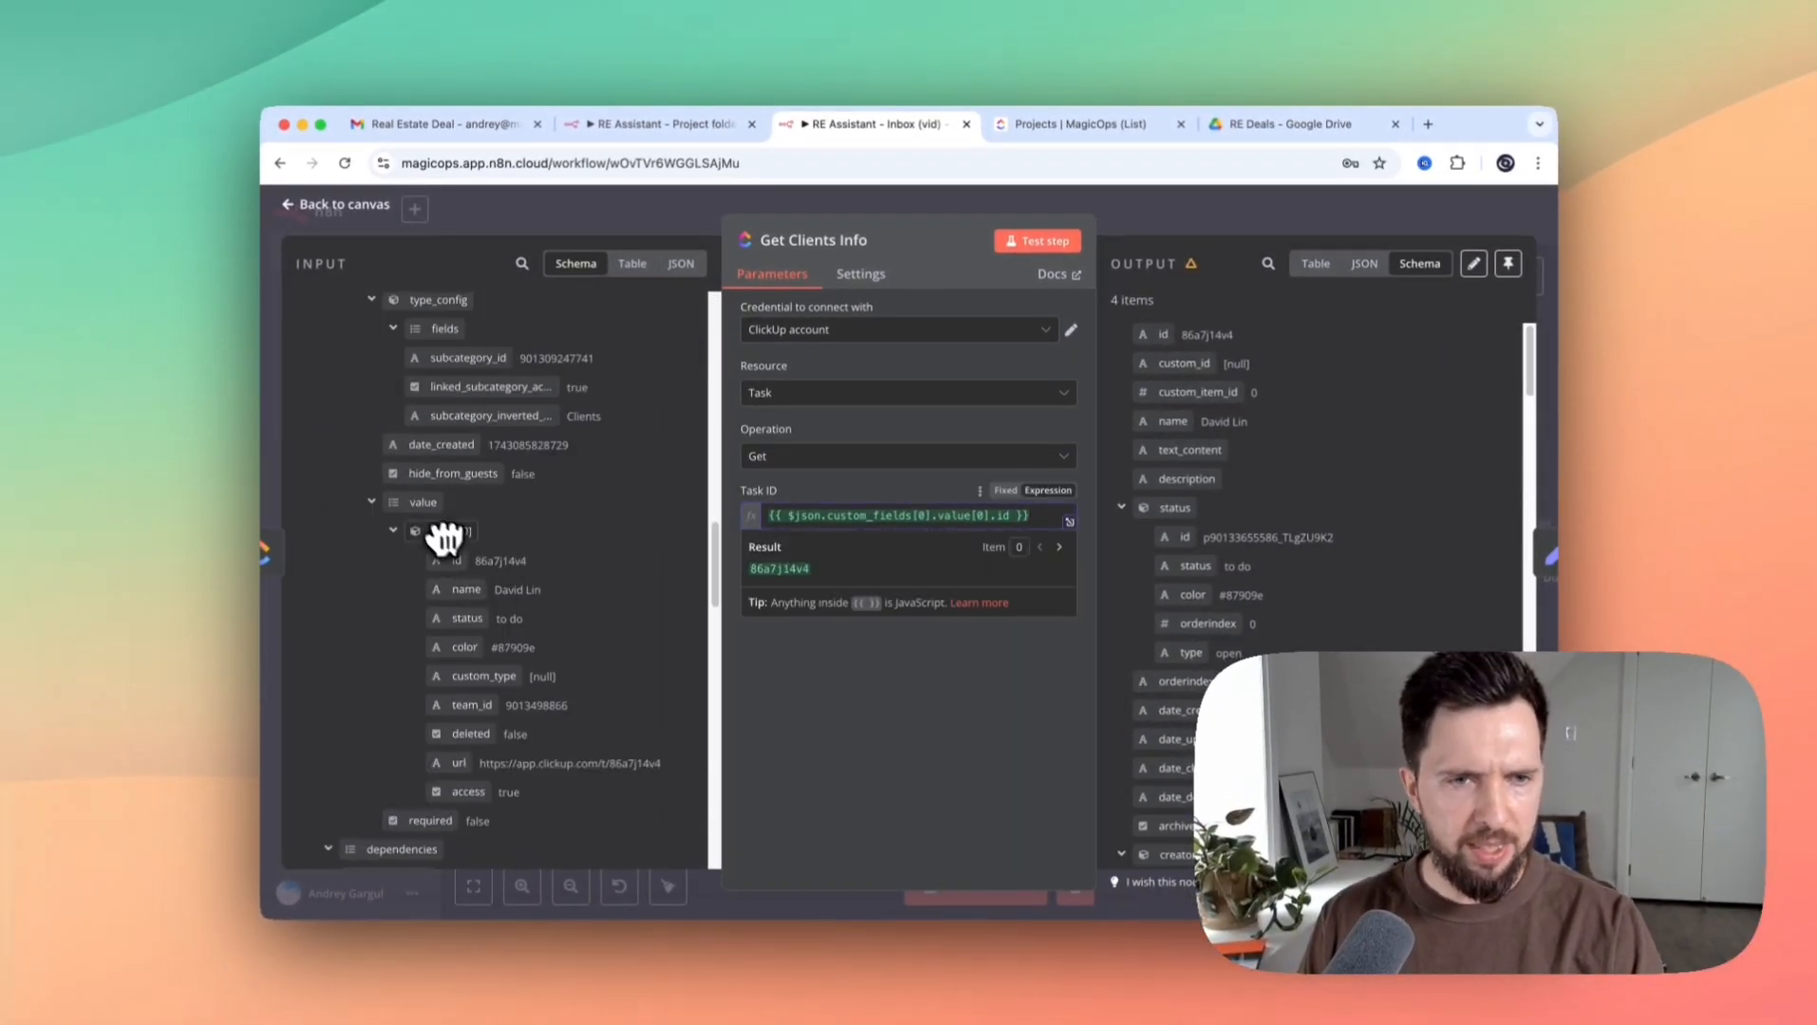
scroll(446, 550, up, 4)
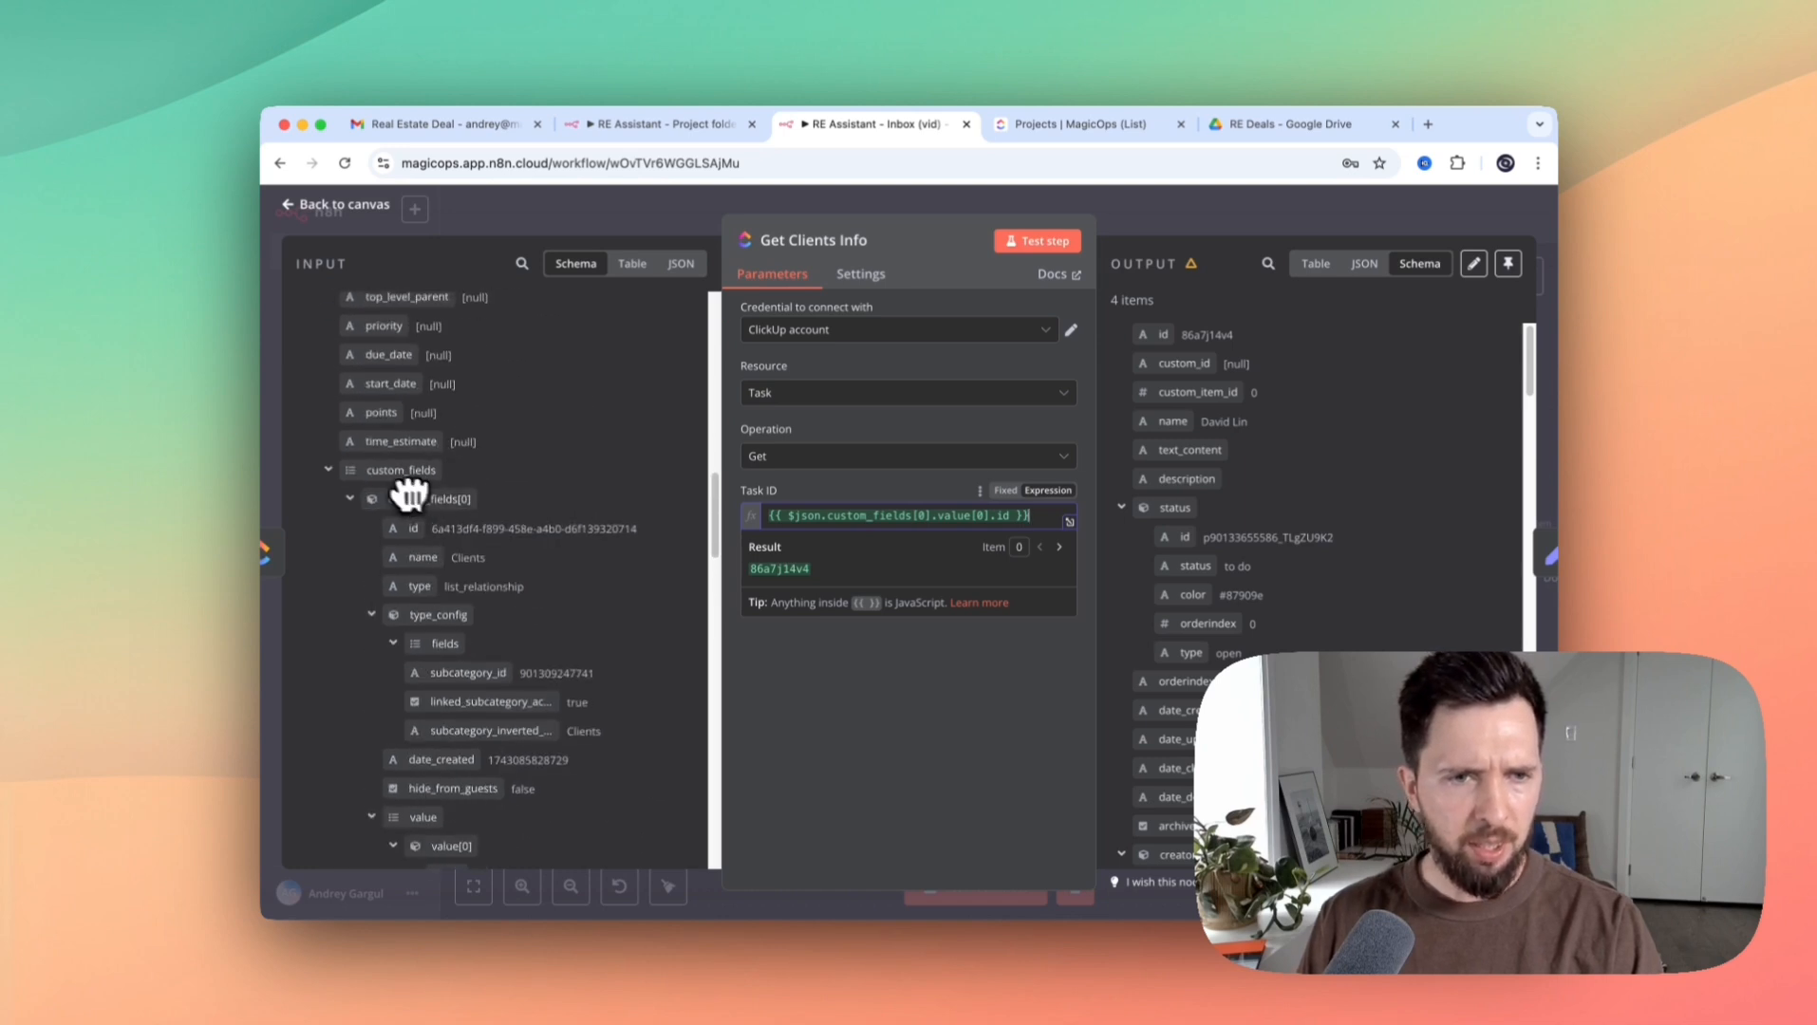
scroll(403, 551, down, 3)
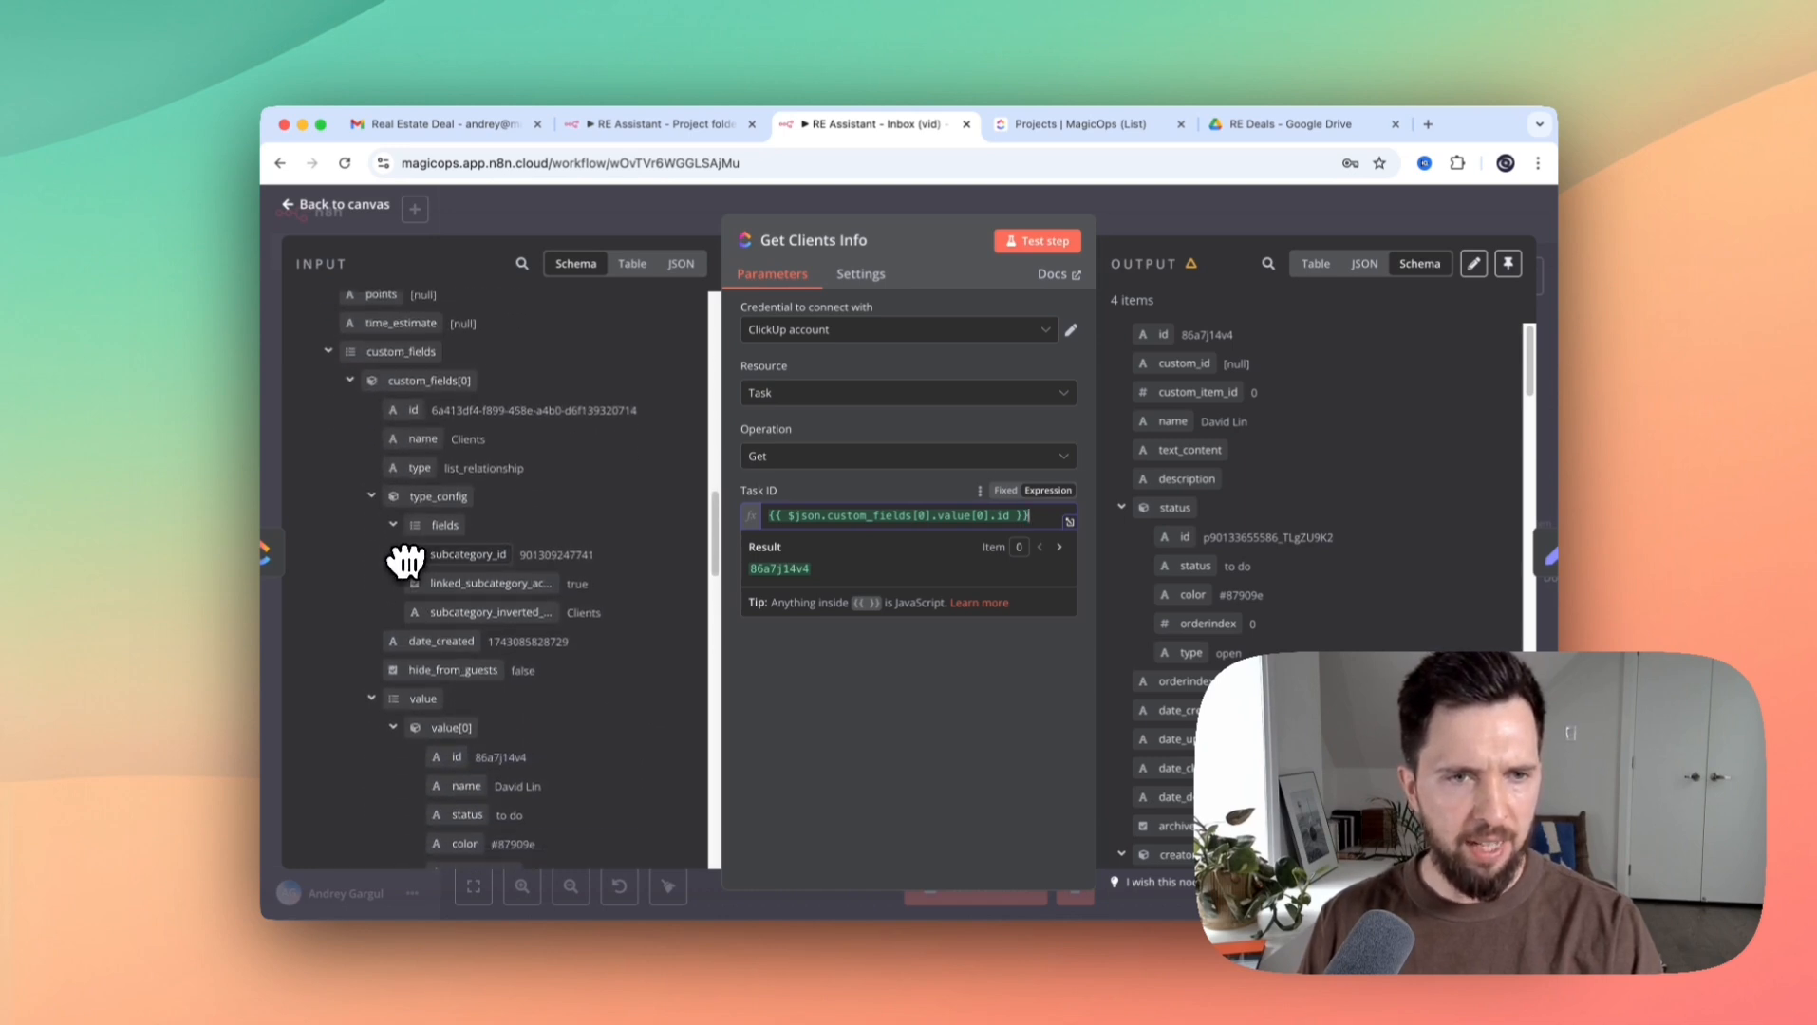
scroll(402, 560, down, 2)
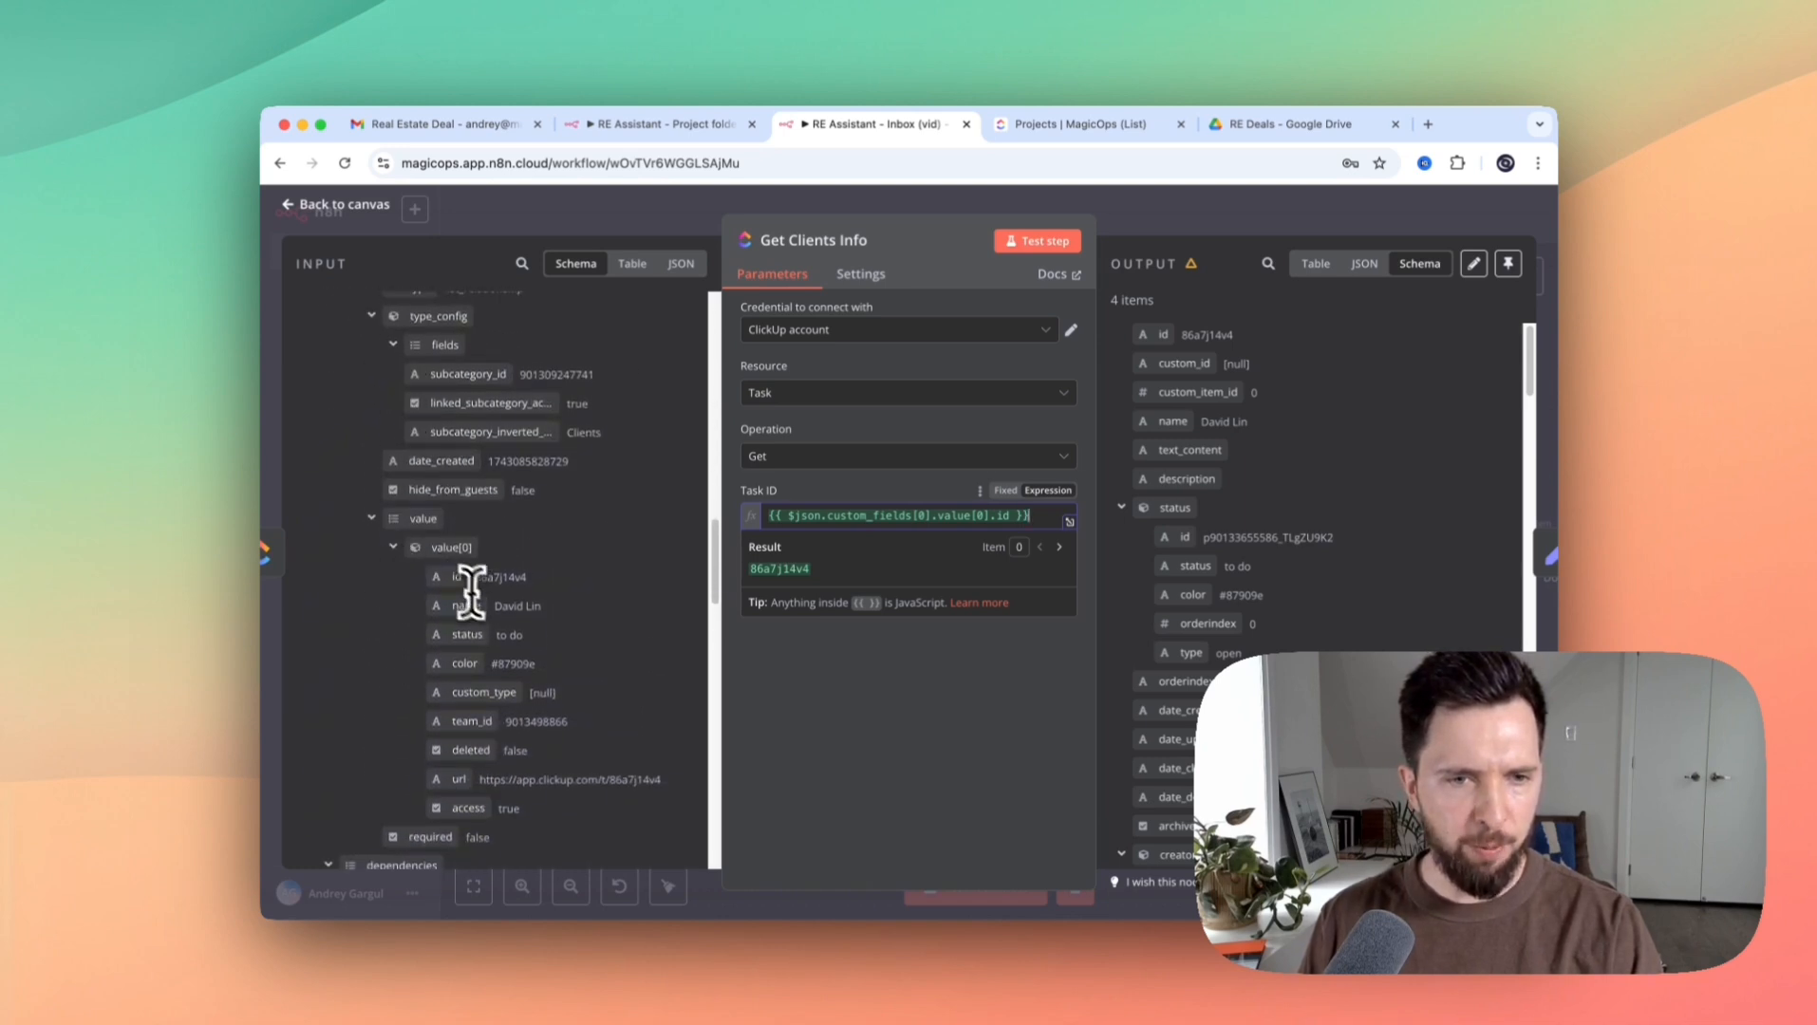
drag(493, 606, 559, 609)
drag(698, 716, 697, 716)
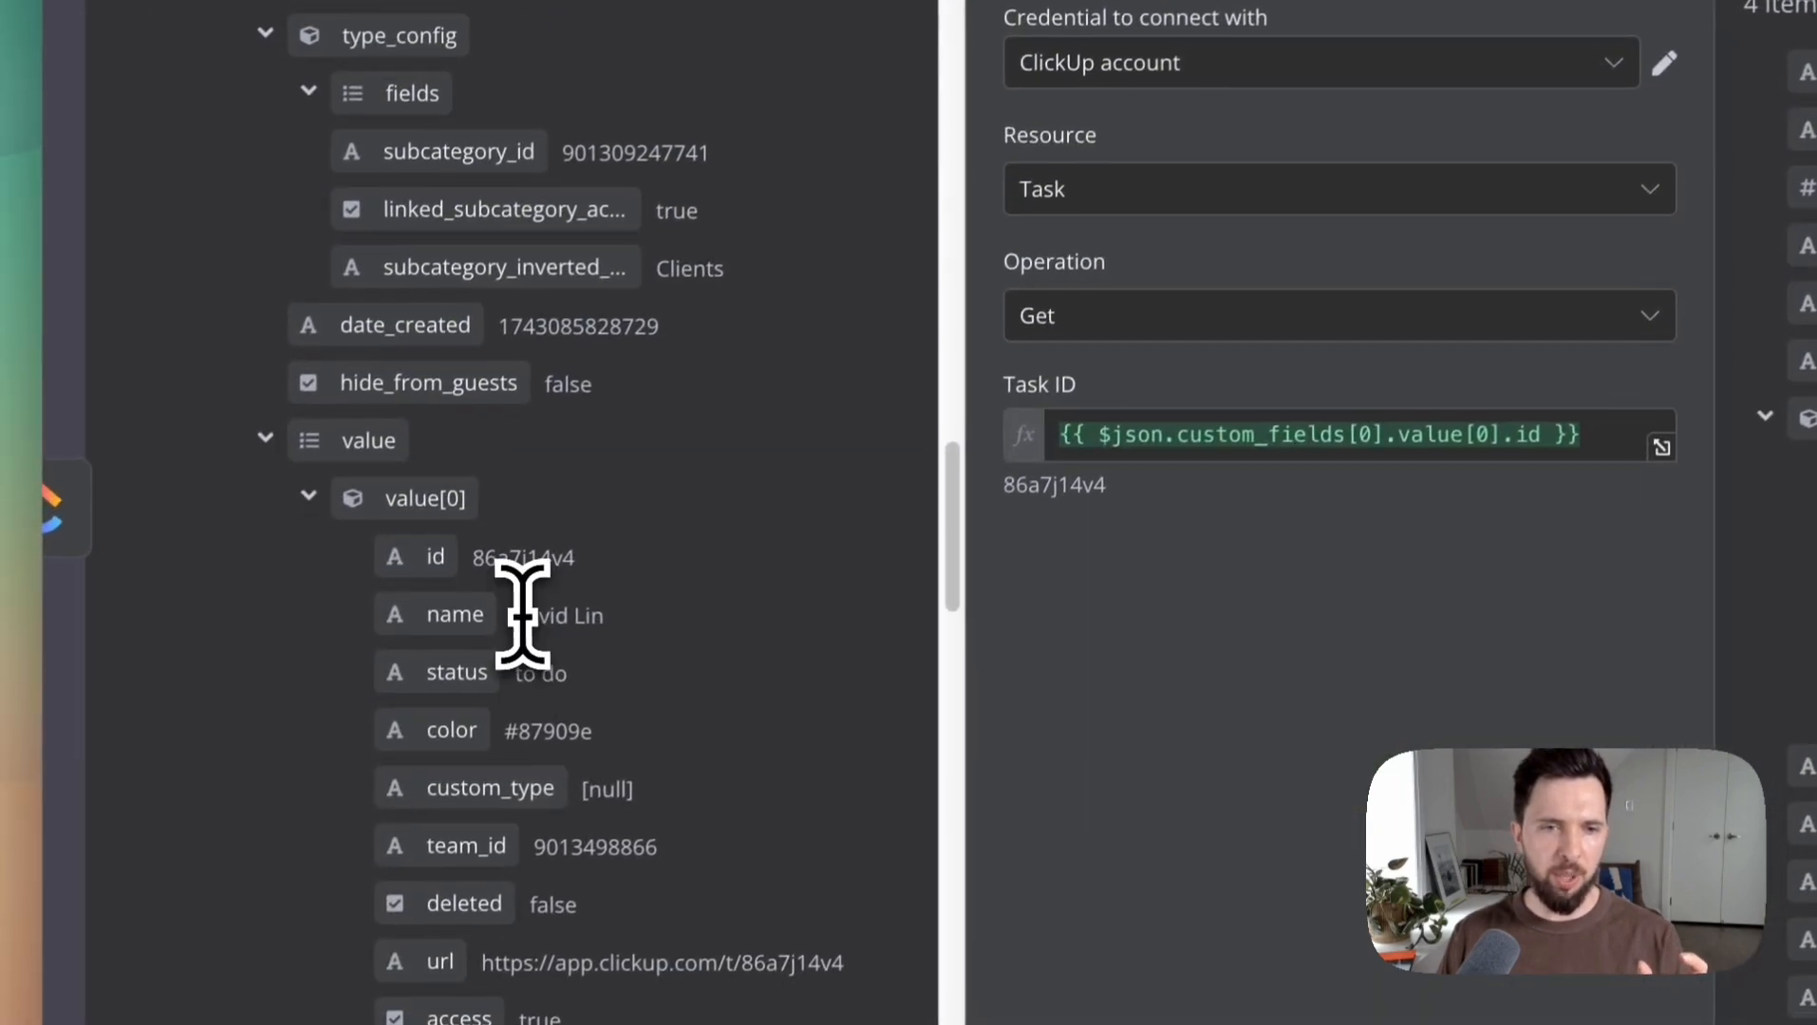
drag(513, 616, 613, 618)
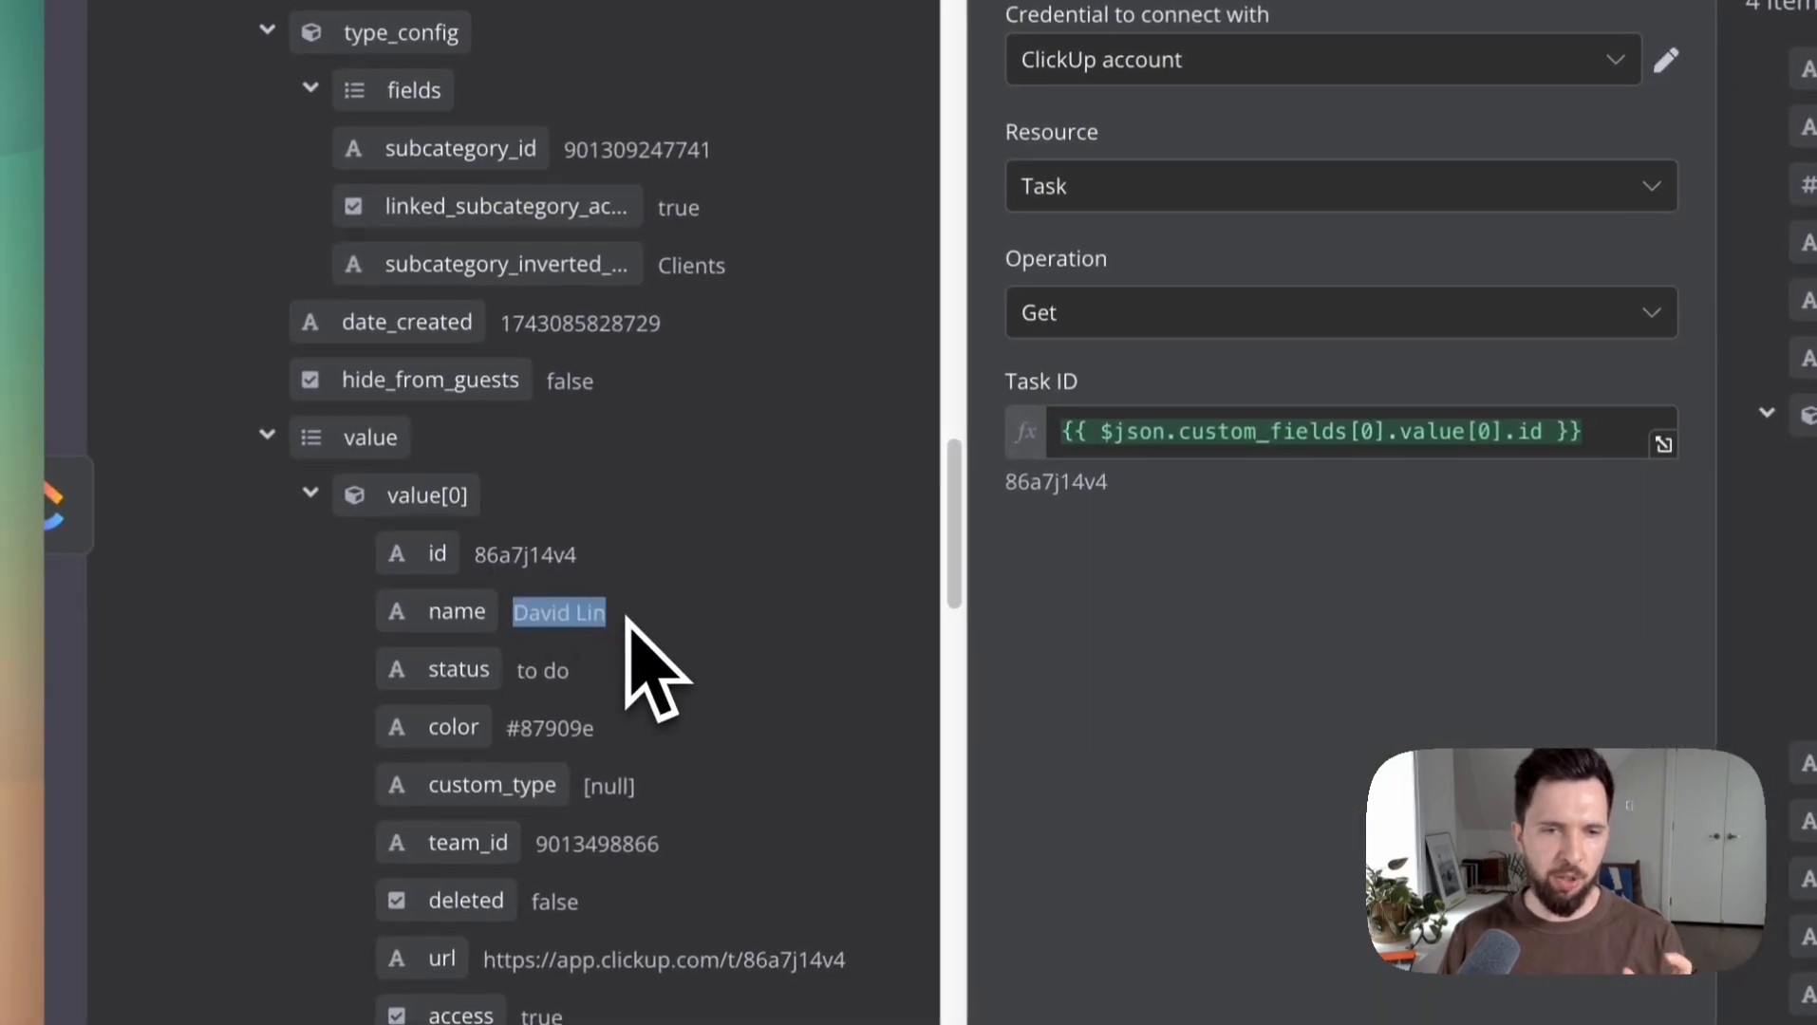
drag(476, 555, 576, 558)
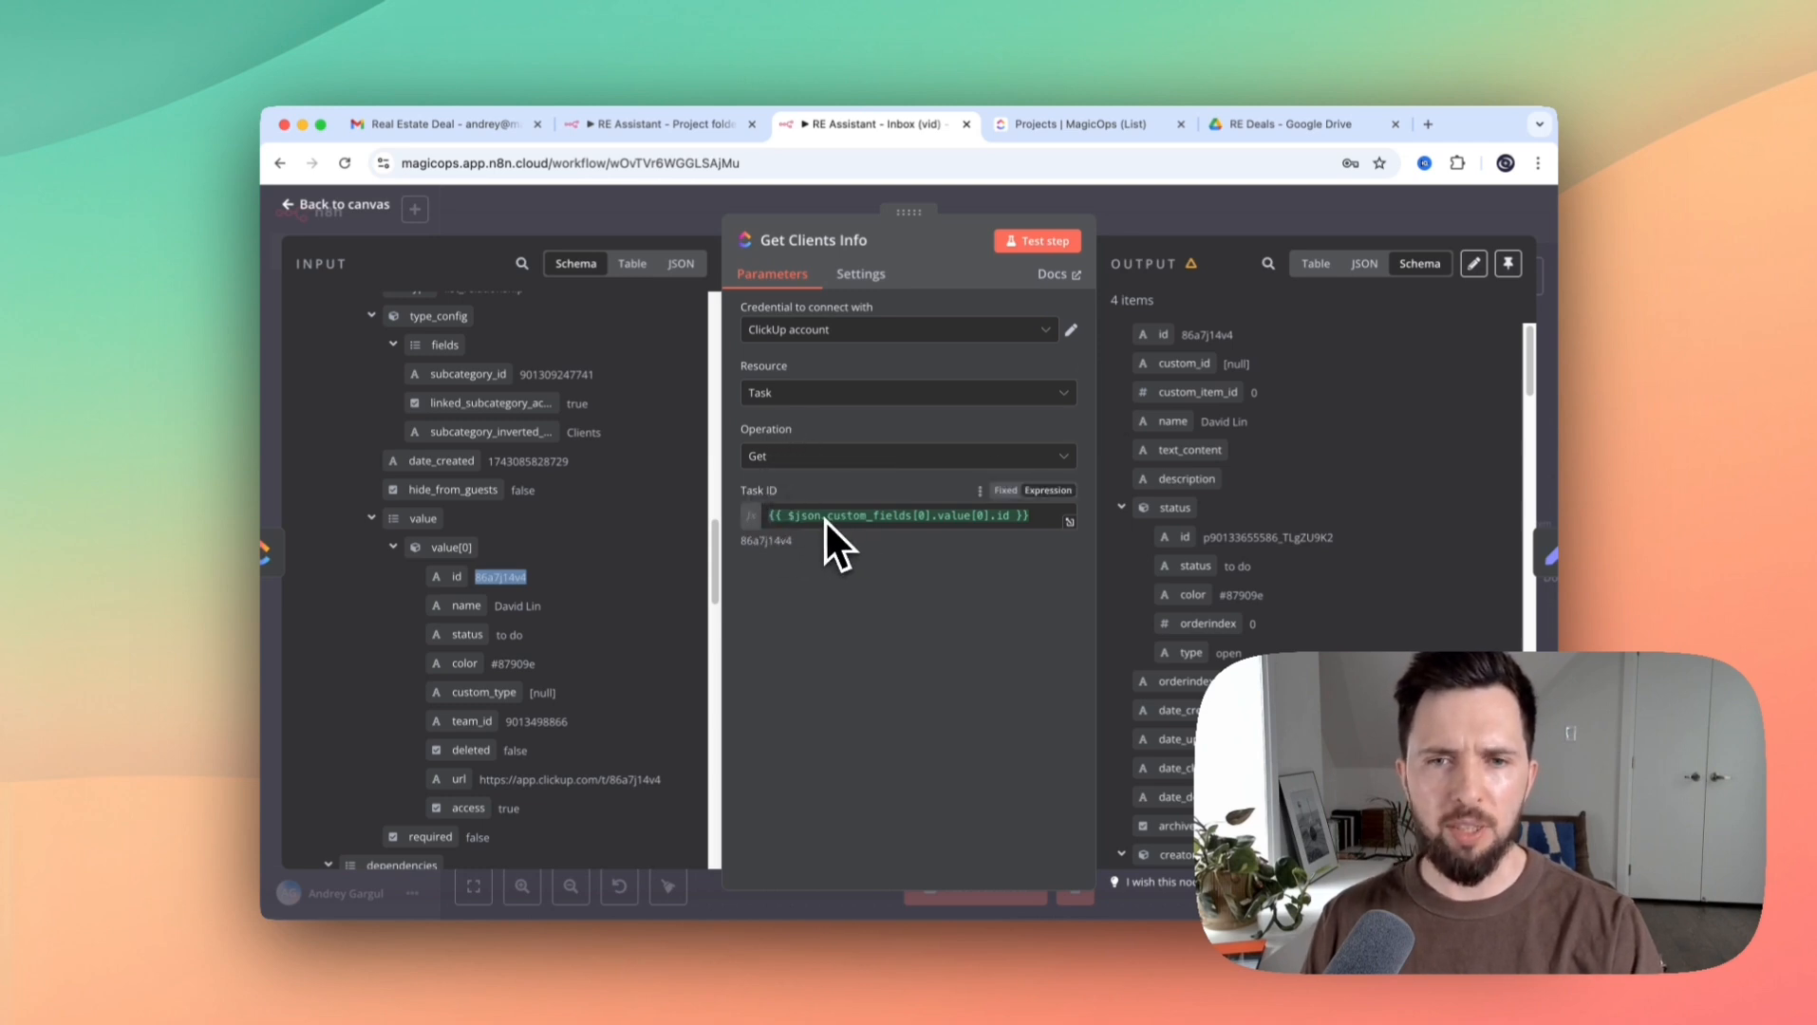
Open the Project + Client info node and highlight its Project name, Project status, Client name and Client email fields
mouse_move(824, 520)
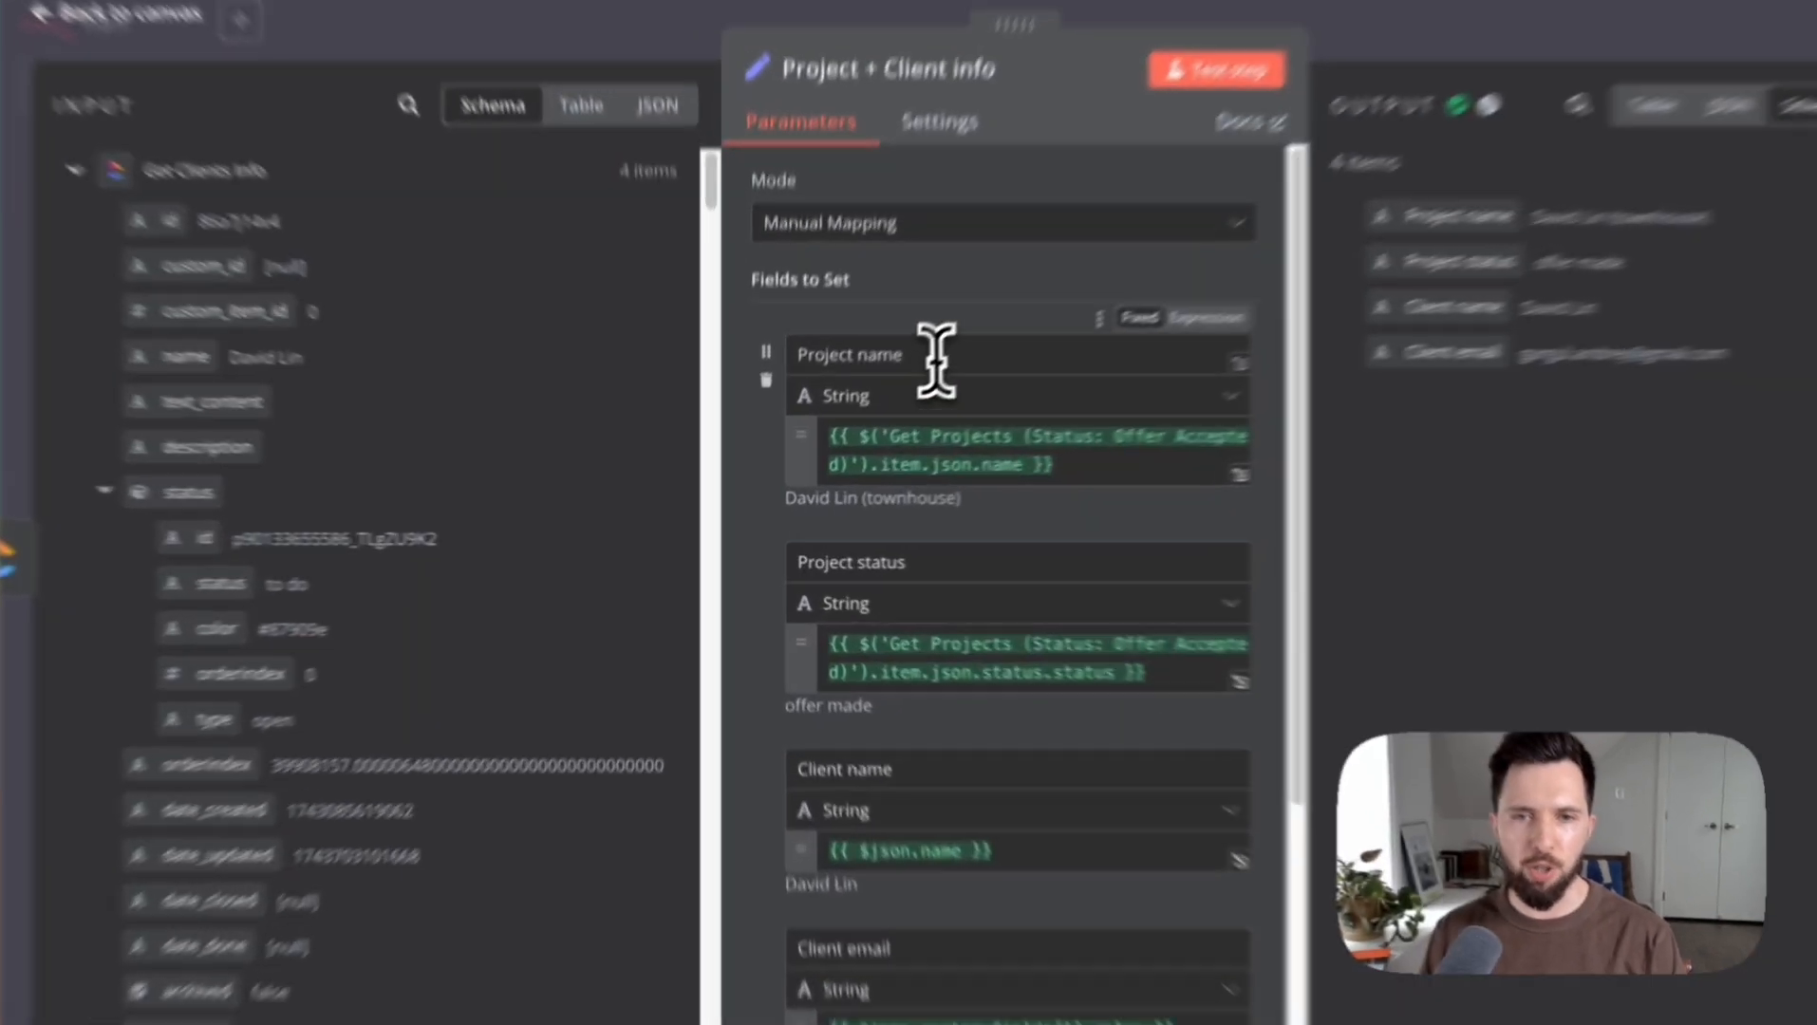
drag(856, 421, 754, 413)
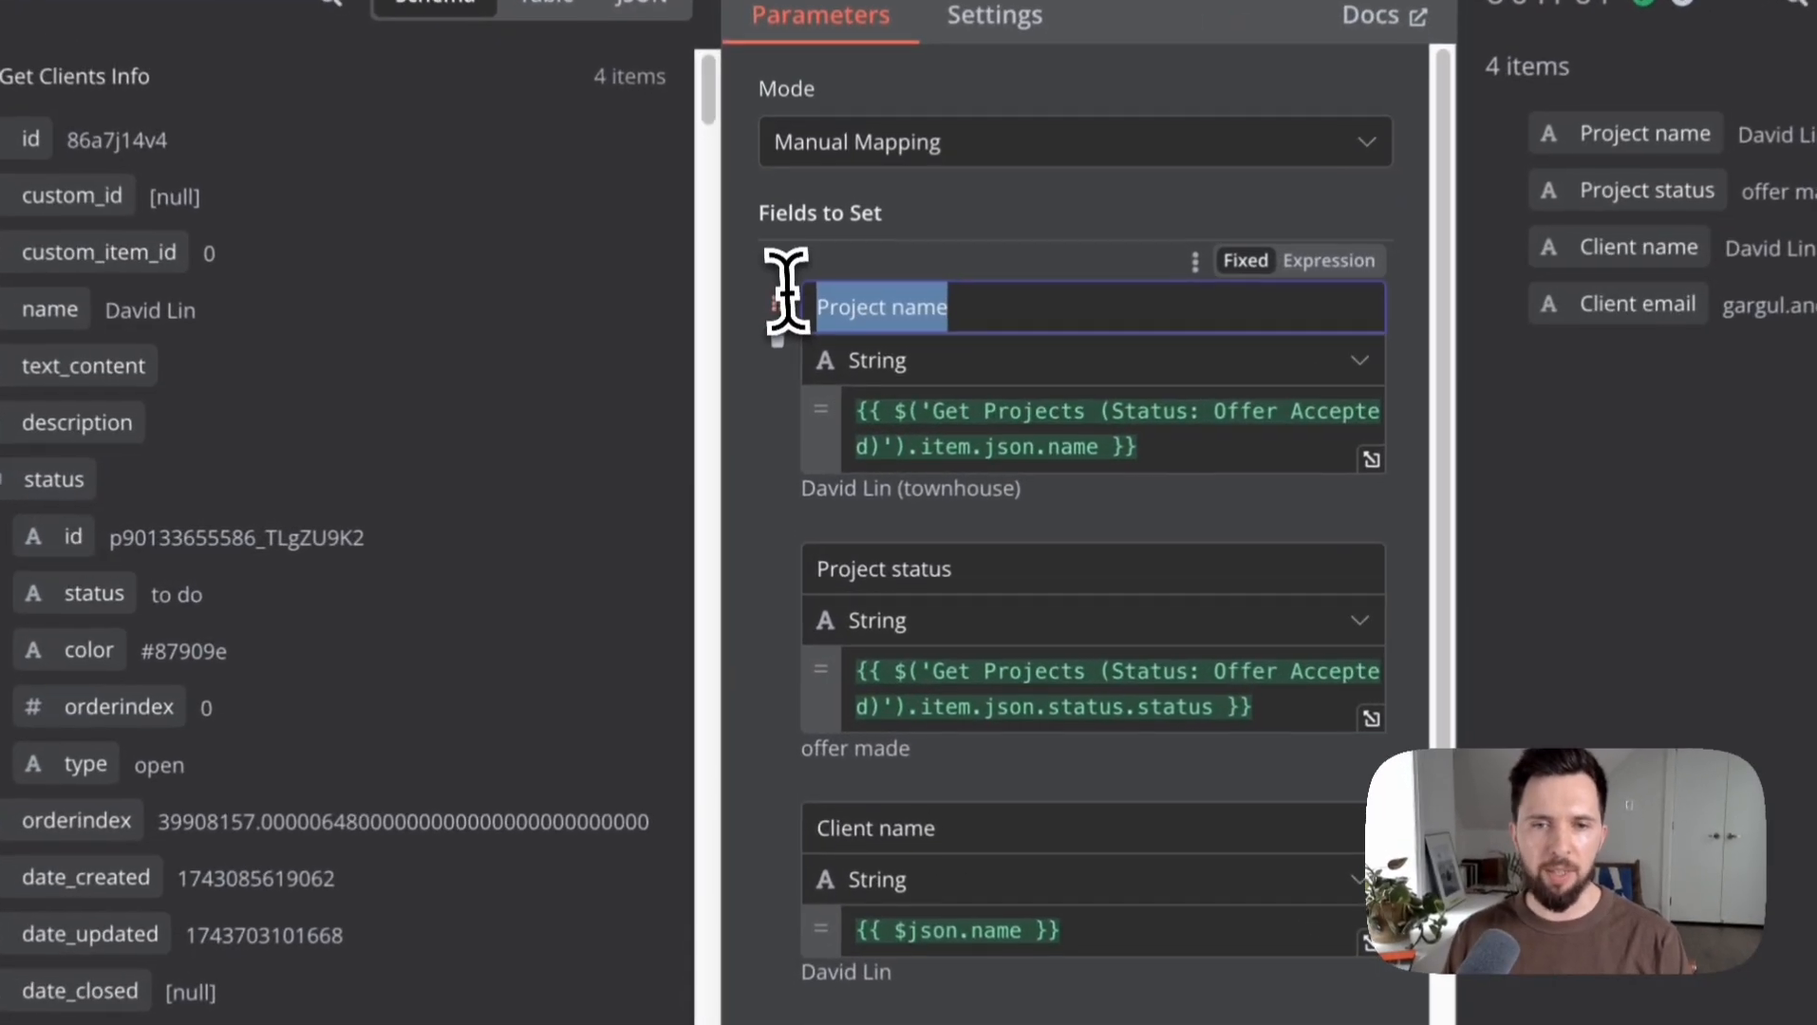
drag(959, 571, 721, 541)
drag(944, 833, 729, 805)
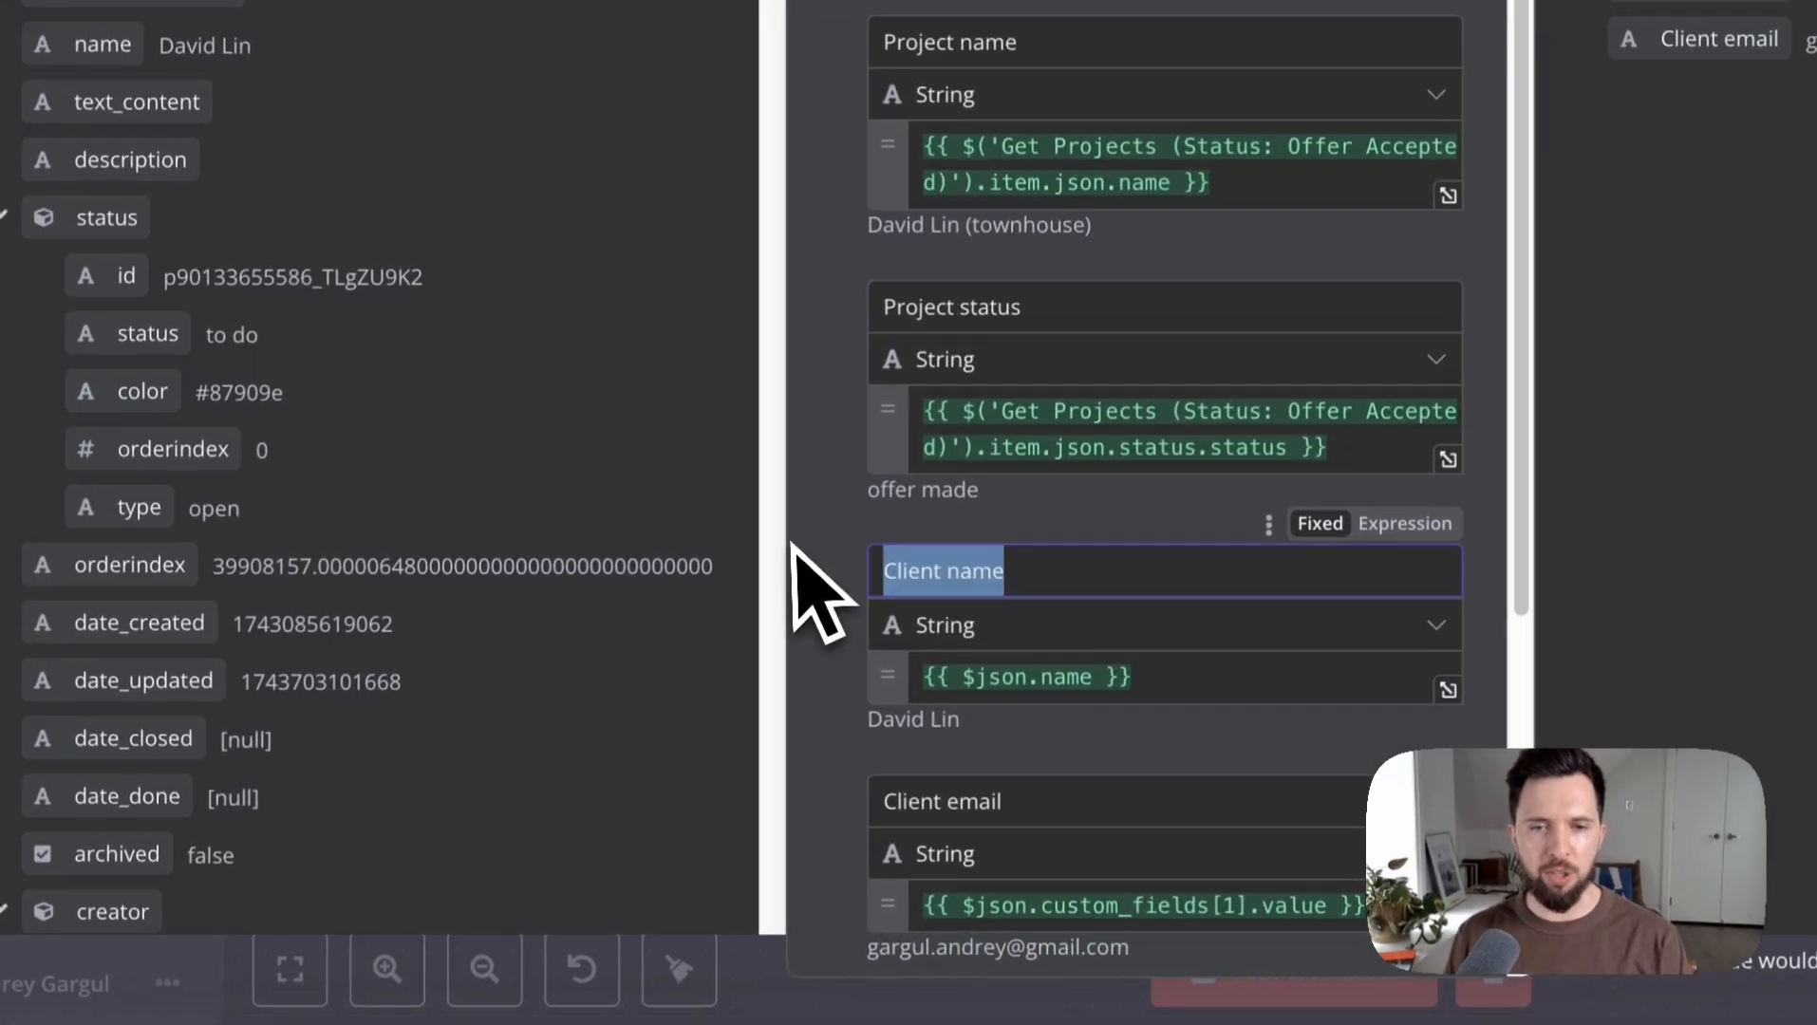
scroll(1086, 730, down, 1)
drag(1042, 737, 831, 741)
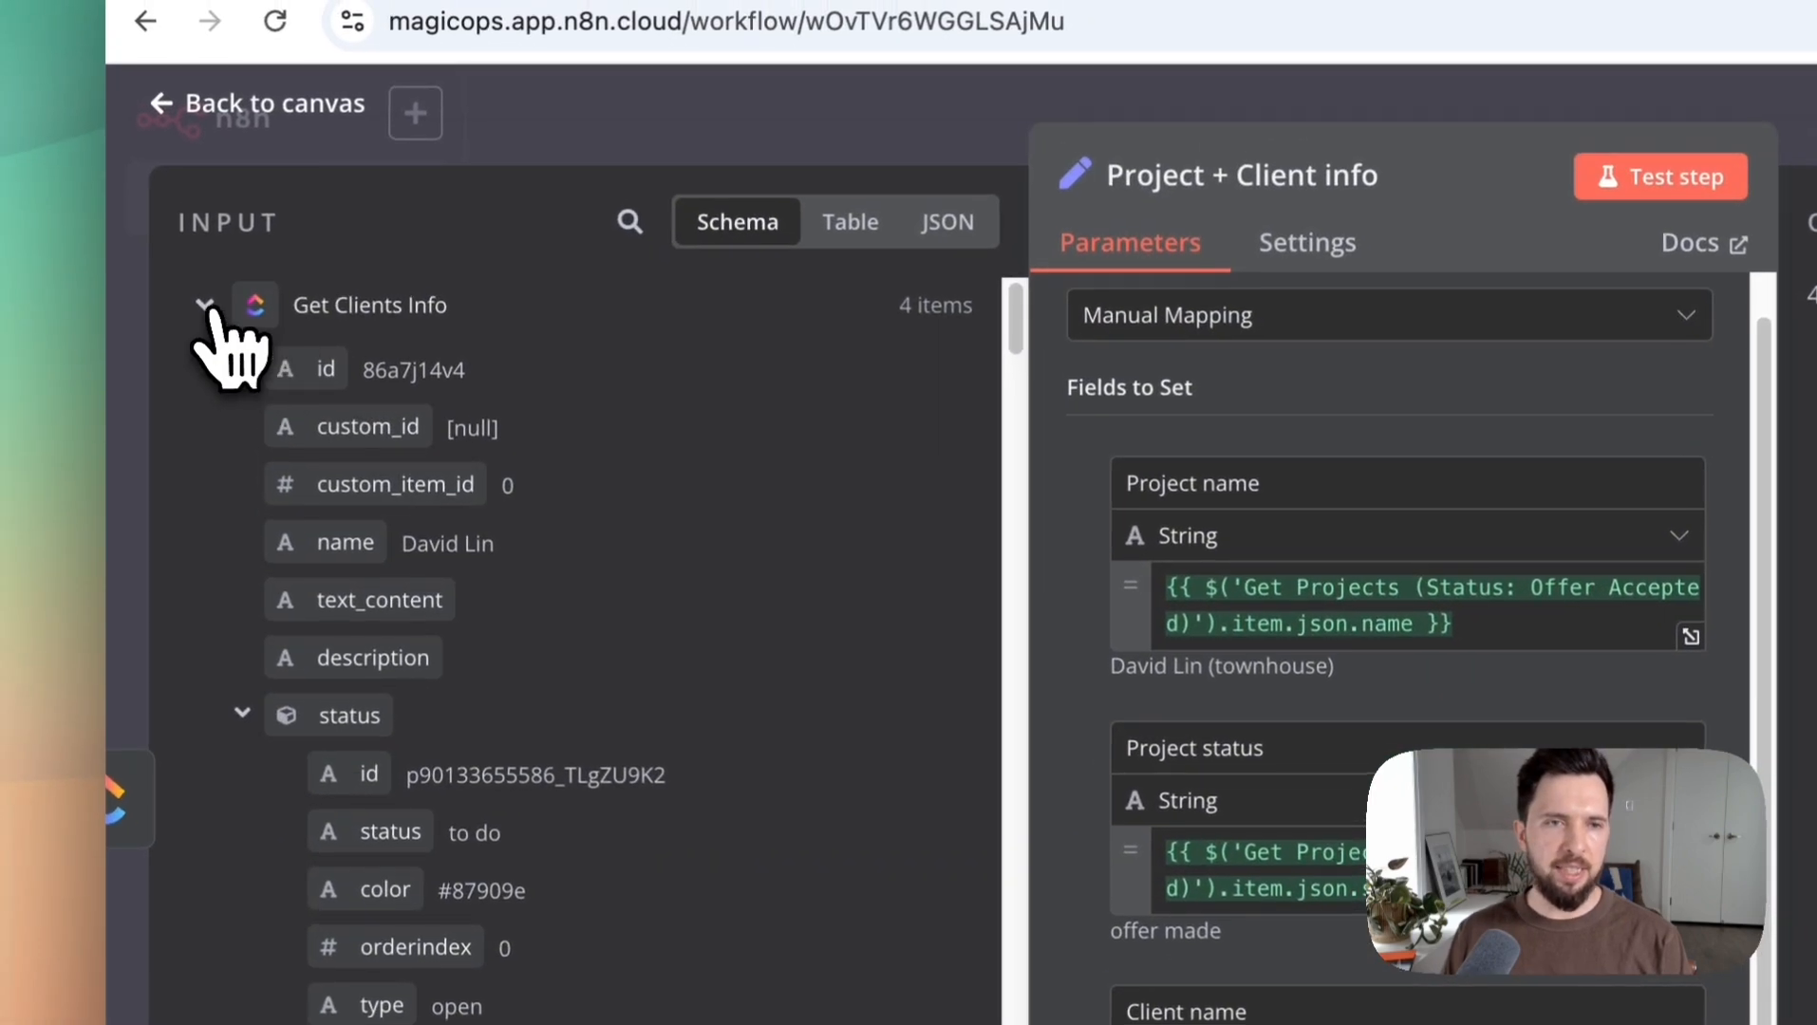
In the node's input schema, collapse the Get Clients Info group and the status group under Get Projects
click(204, 305)
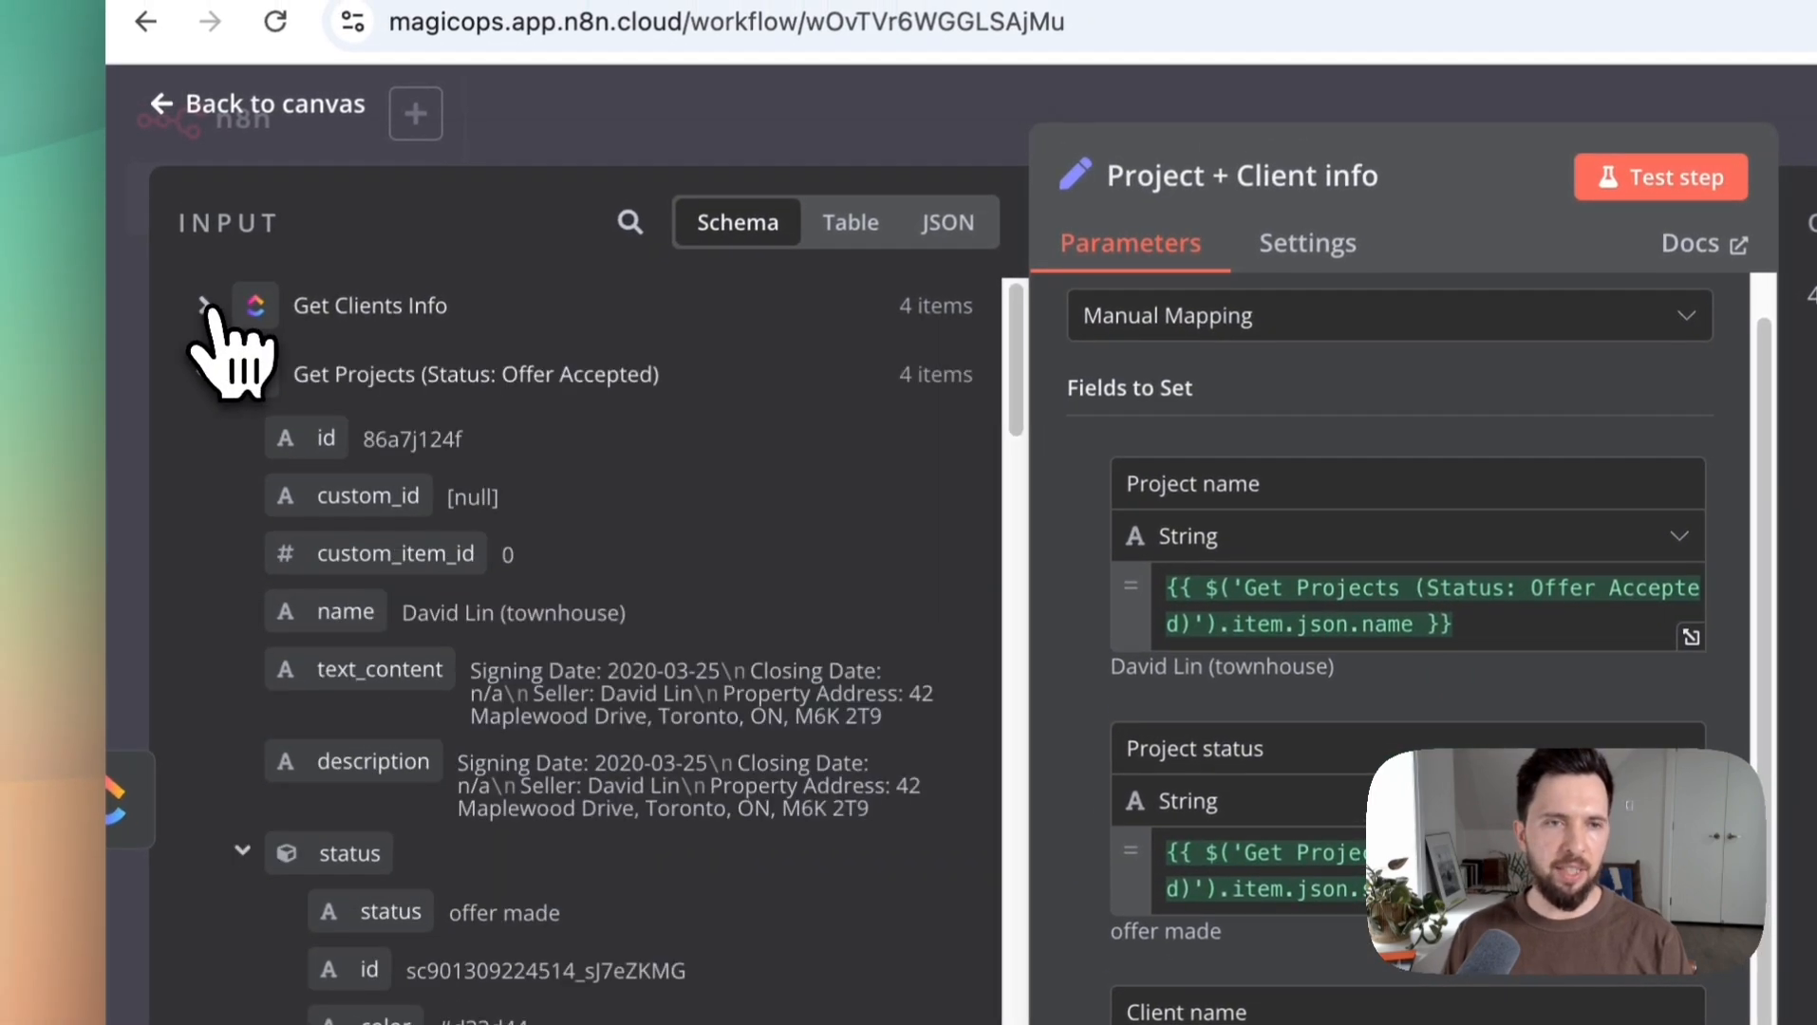
click(207, 377)
click(207, 378)
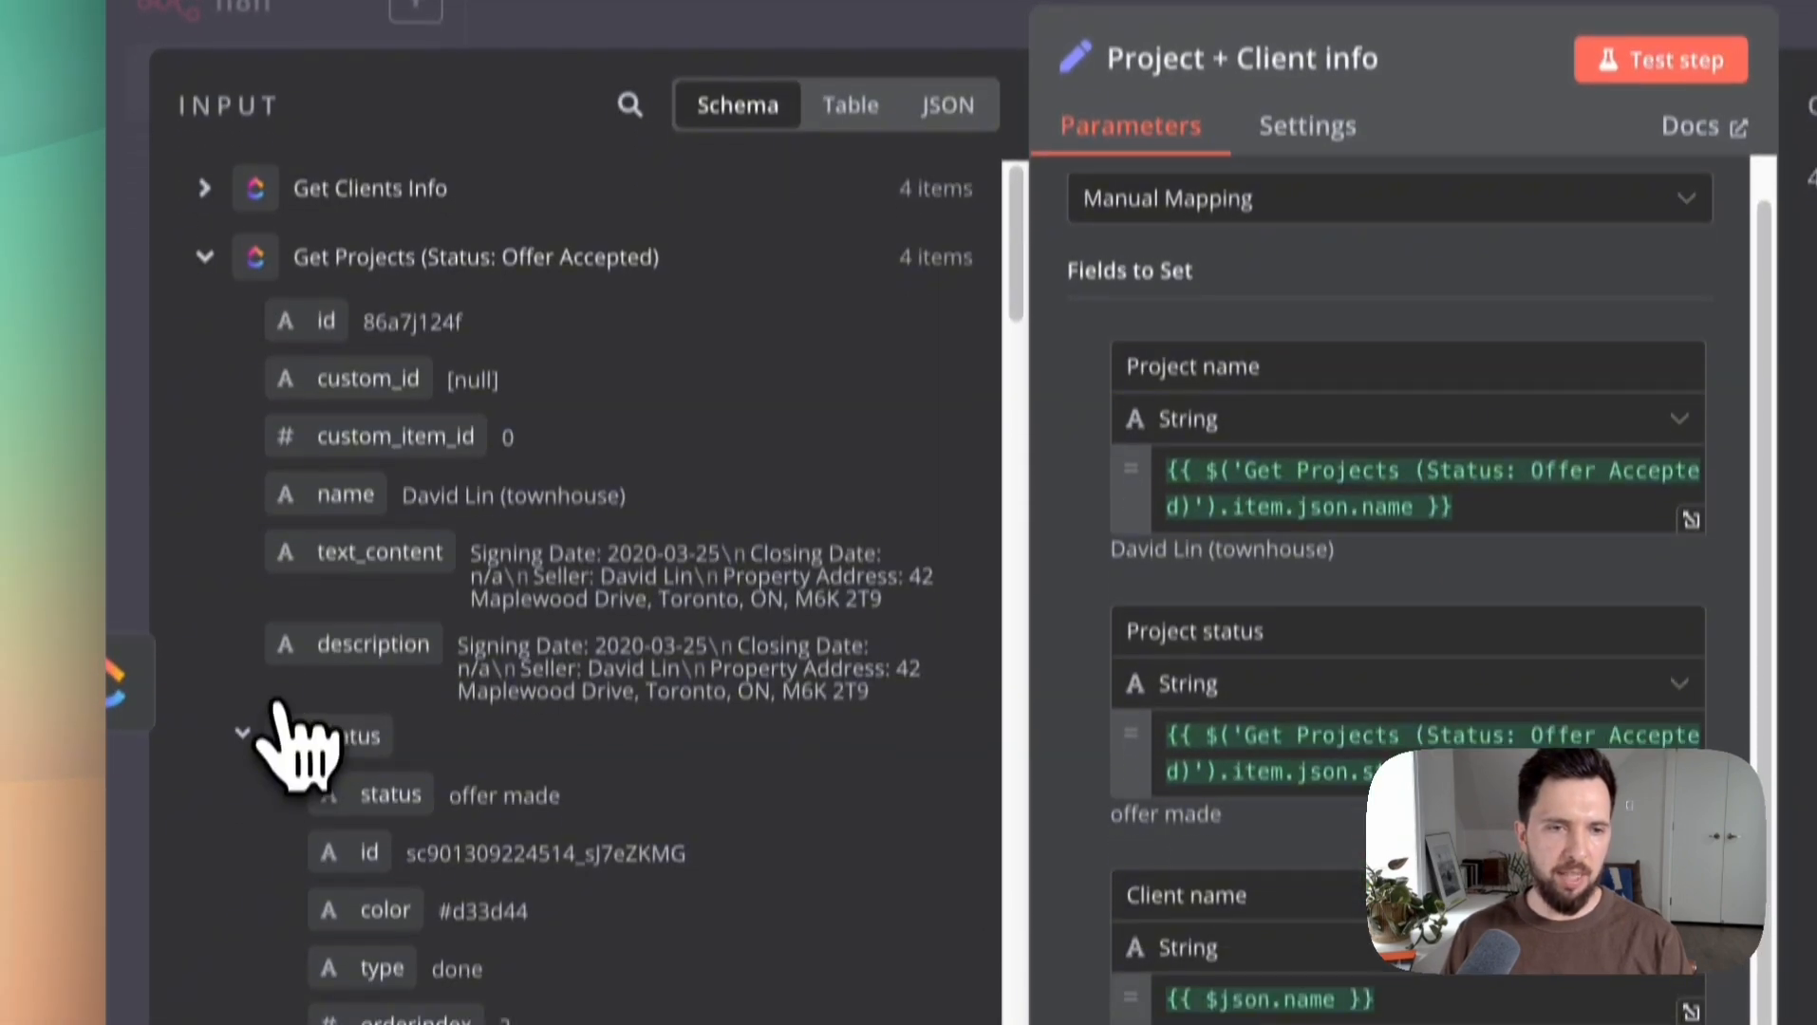
click(242, 851)
scroll(484, 522, down, 2)
scroll(373, 487, up, 2)
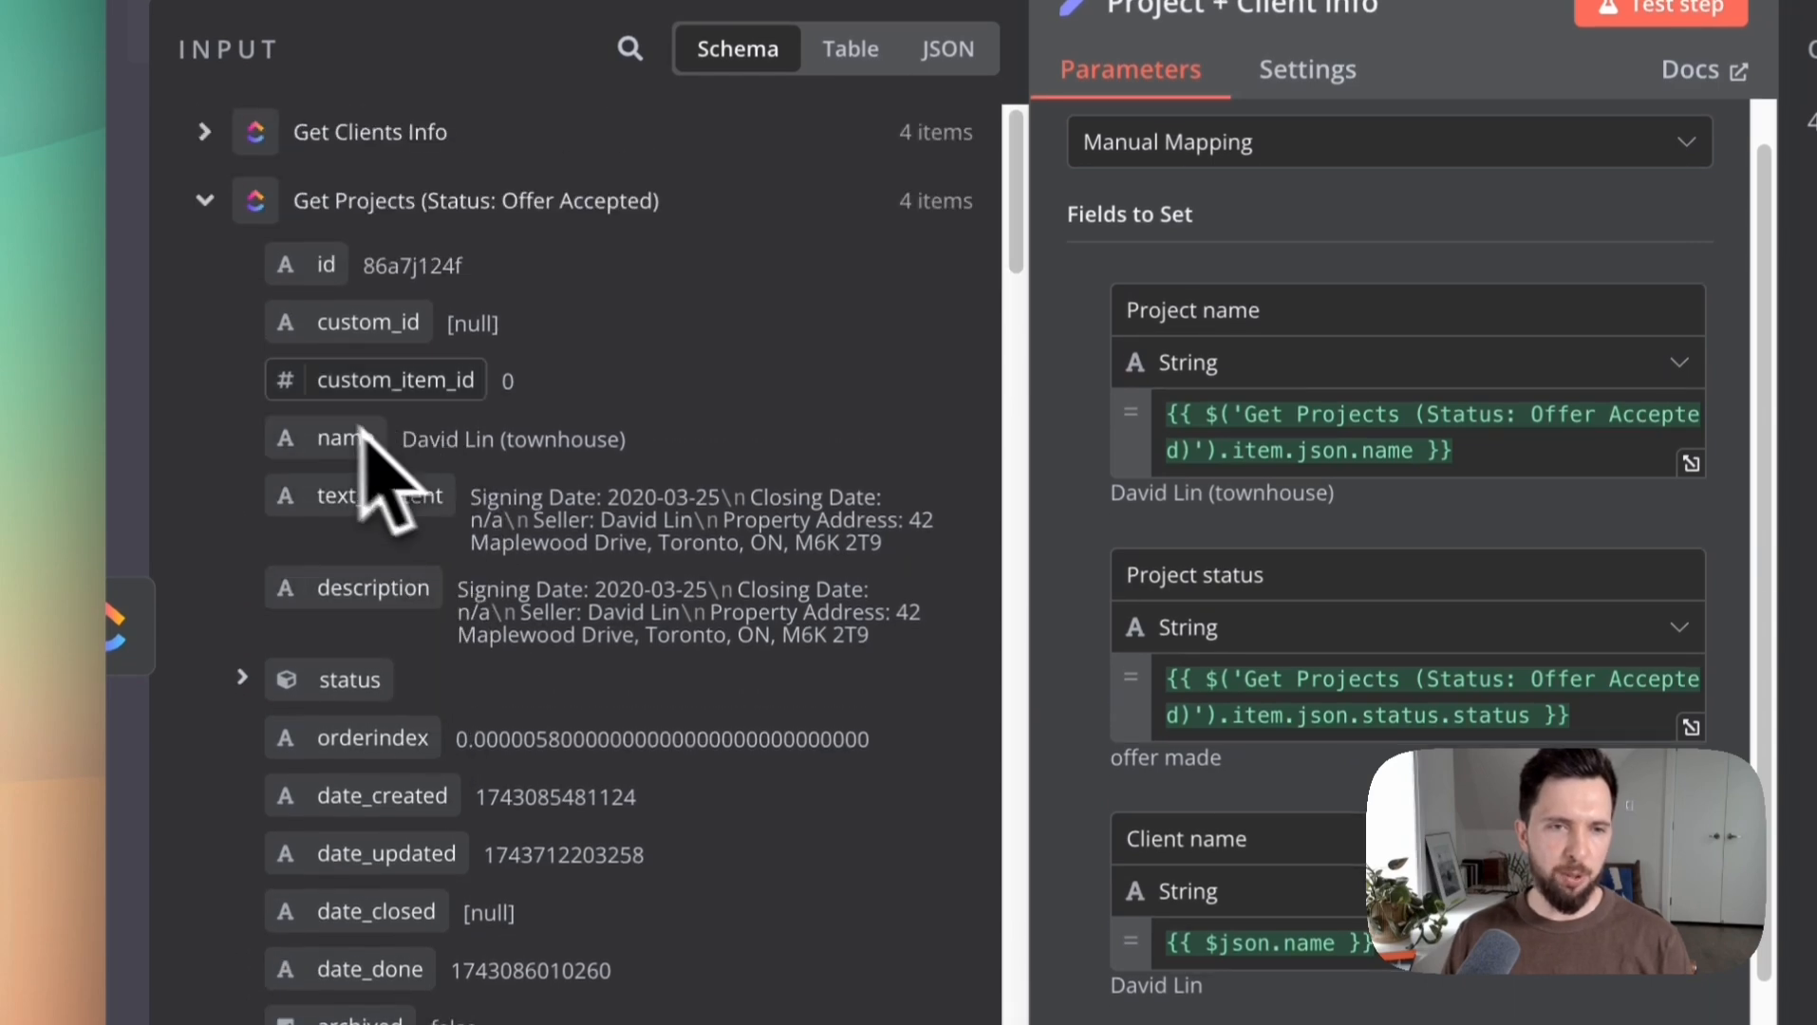
Look through the Get Projects input fields down to custom_fields, collapse Get Clients Info again and close the node
scroll(351, 531, down, 2)
scroll(332, 569, down, 10)
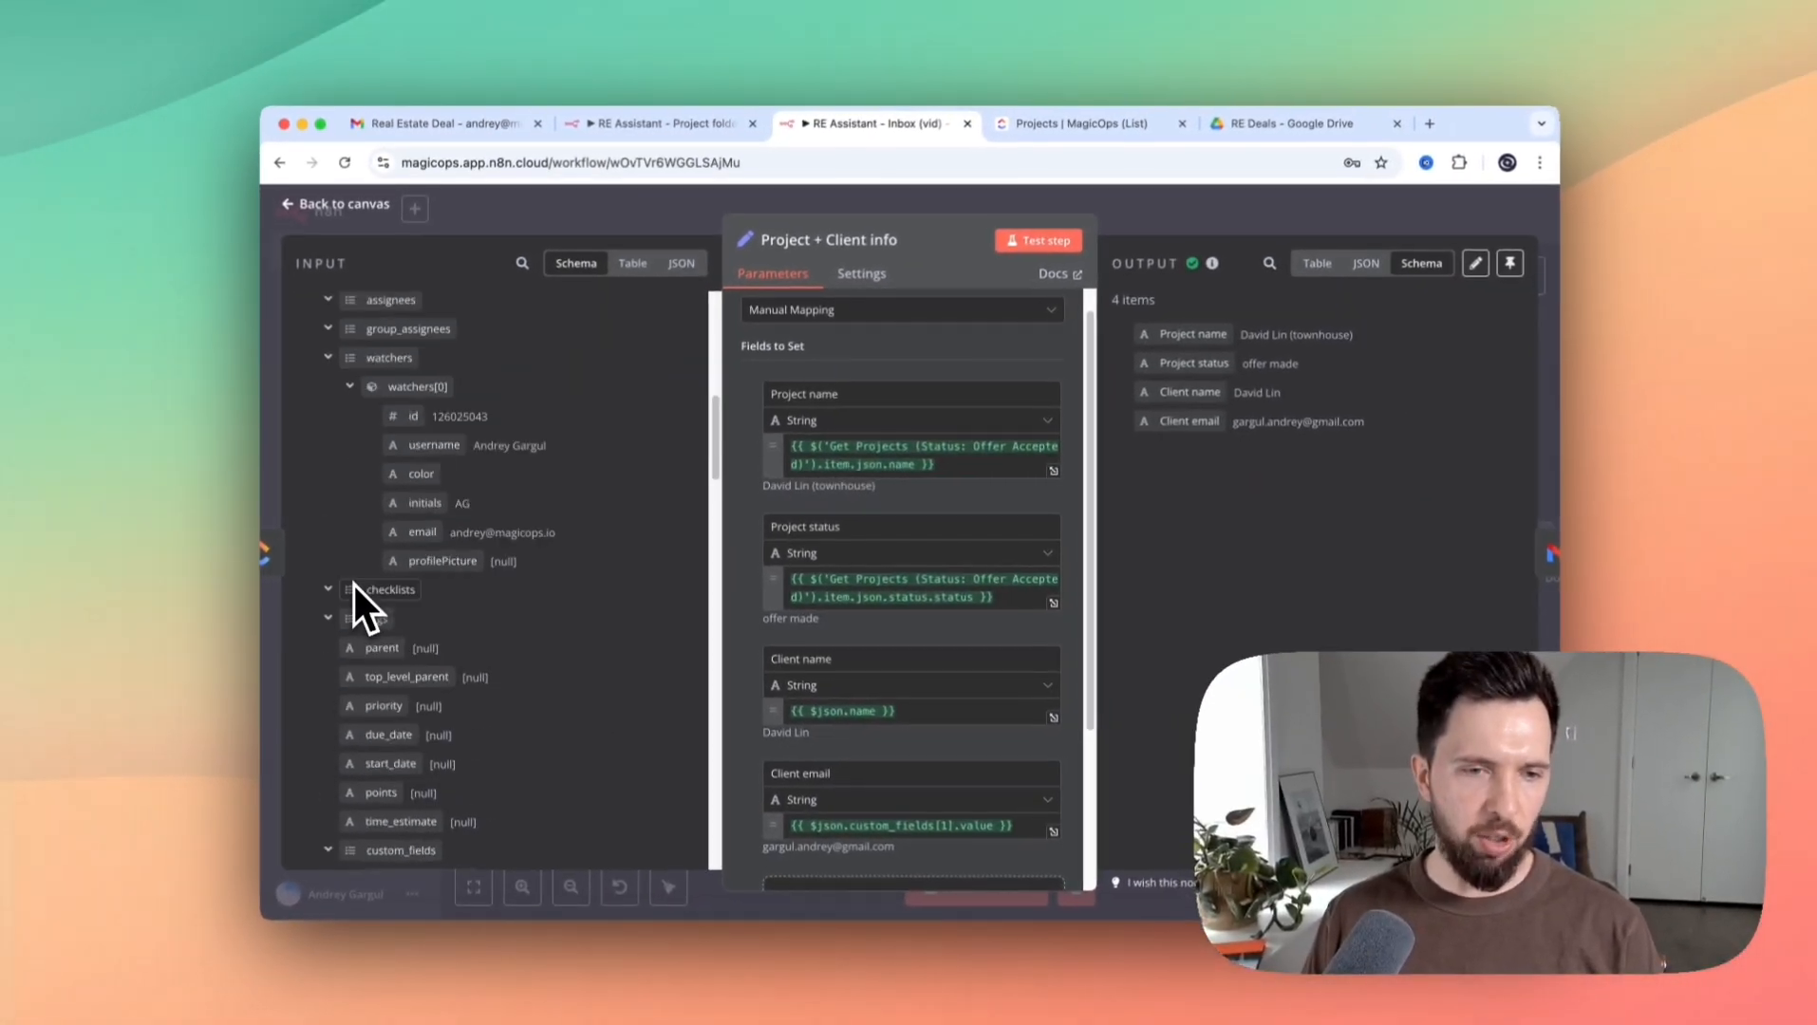
scroll(370, 603, down, 1)
scroll(393, 503, up, 6)
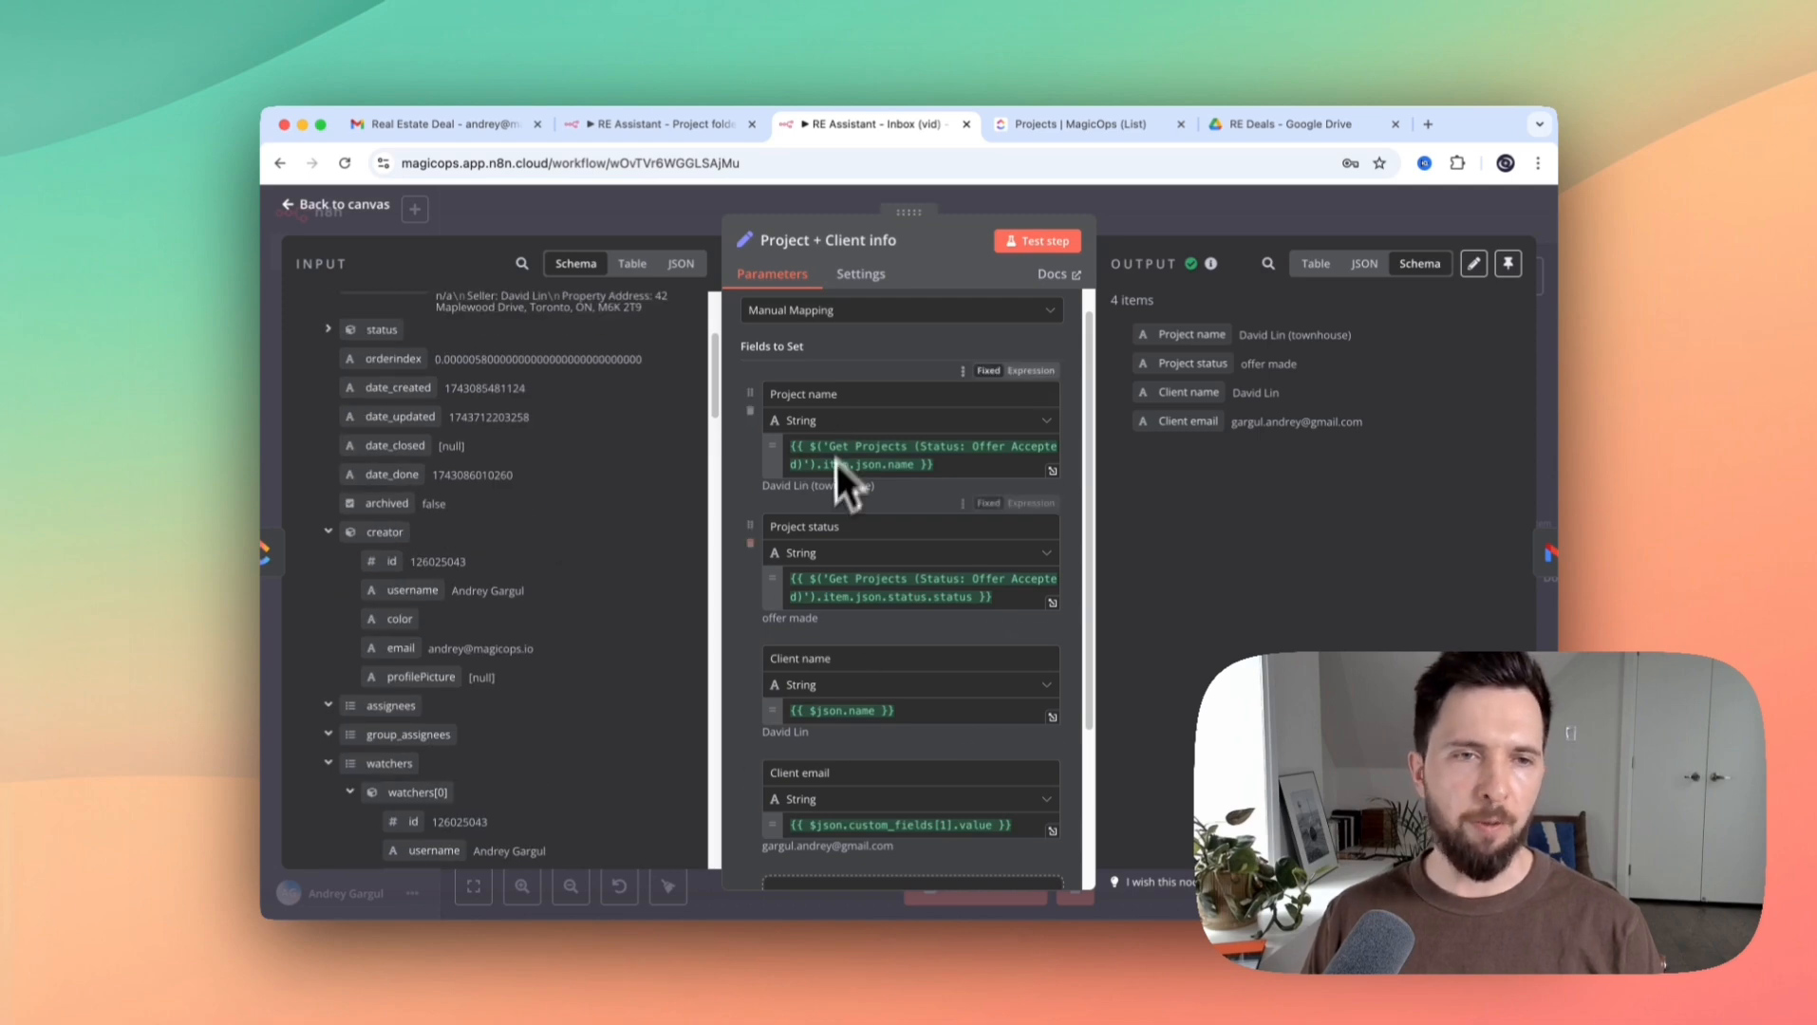
scroll(690, 465, down, 8)
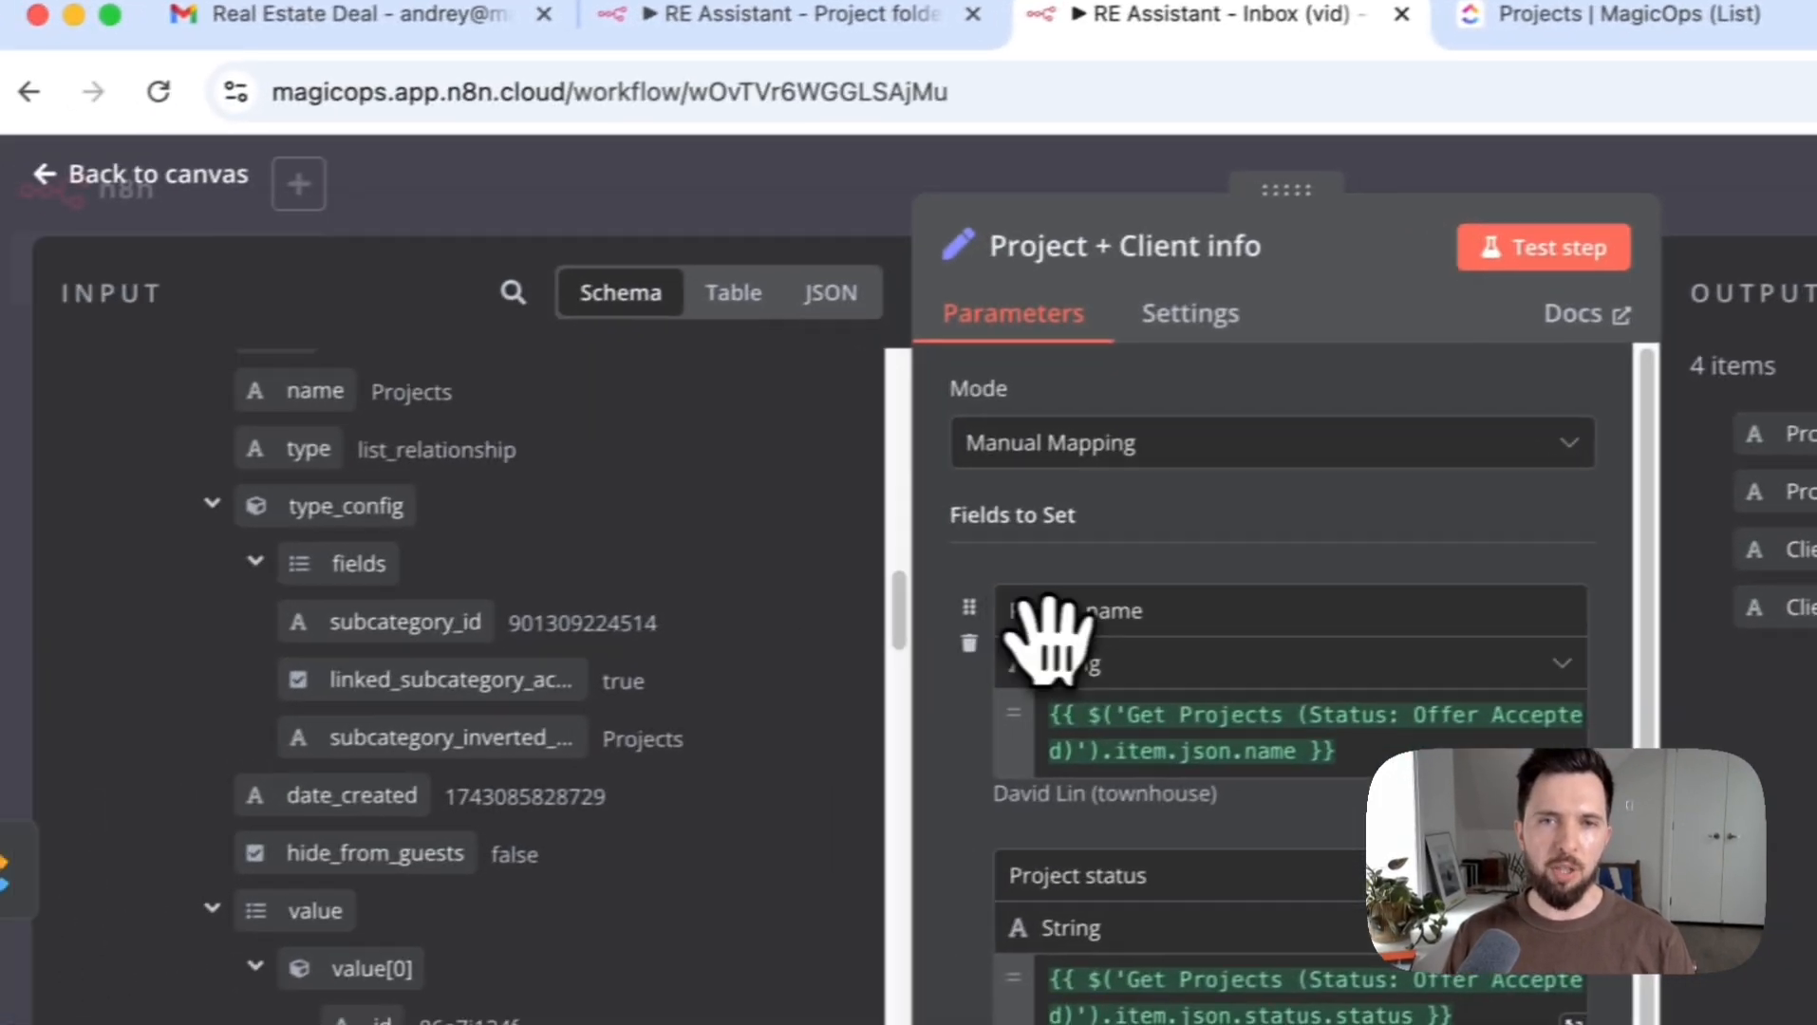
scroll(147, 418, down, 15)
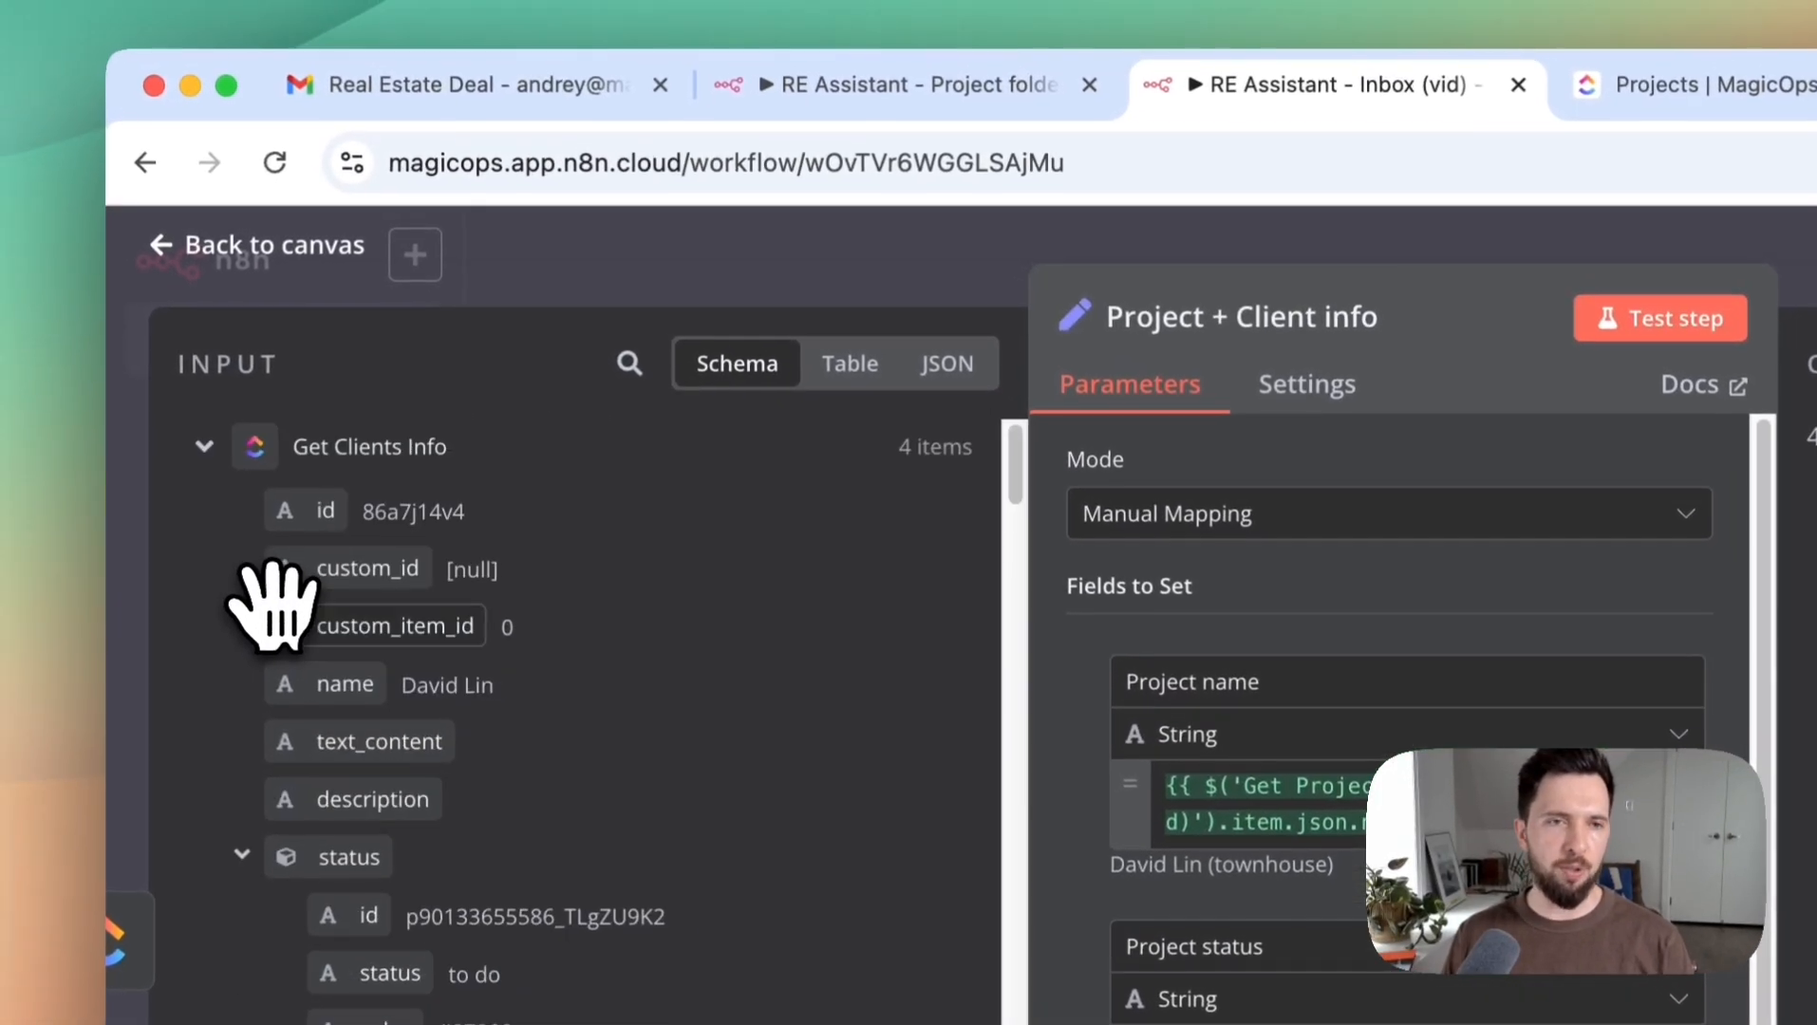
click(225, 465)
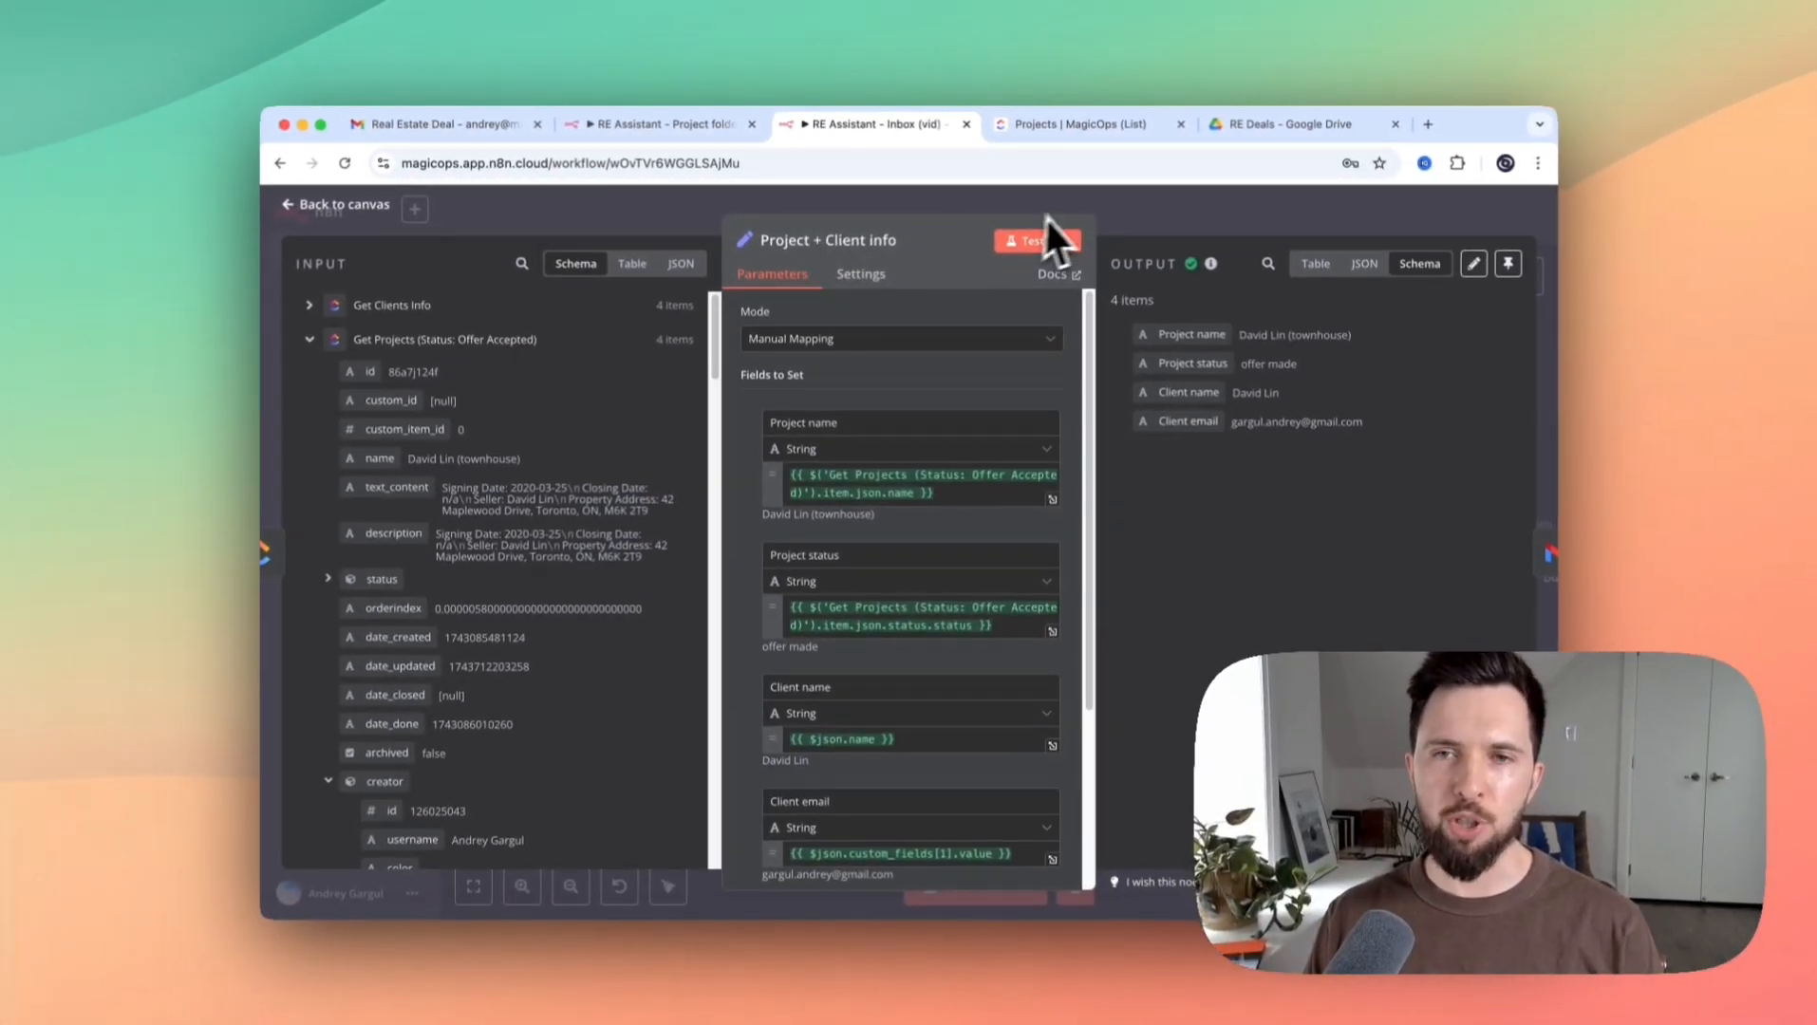
click(1075, 207)
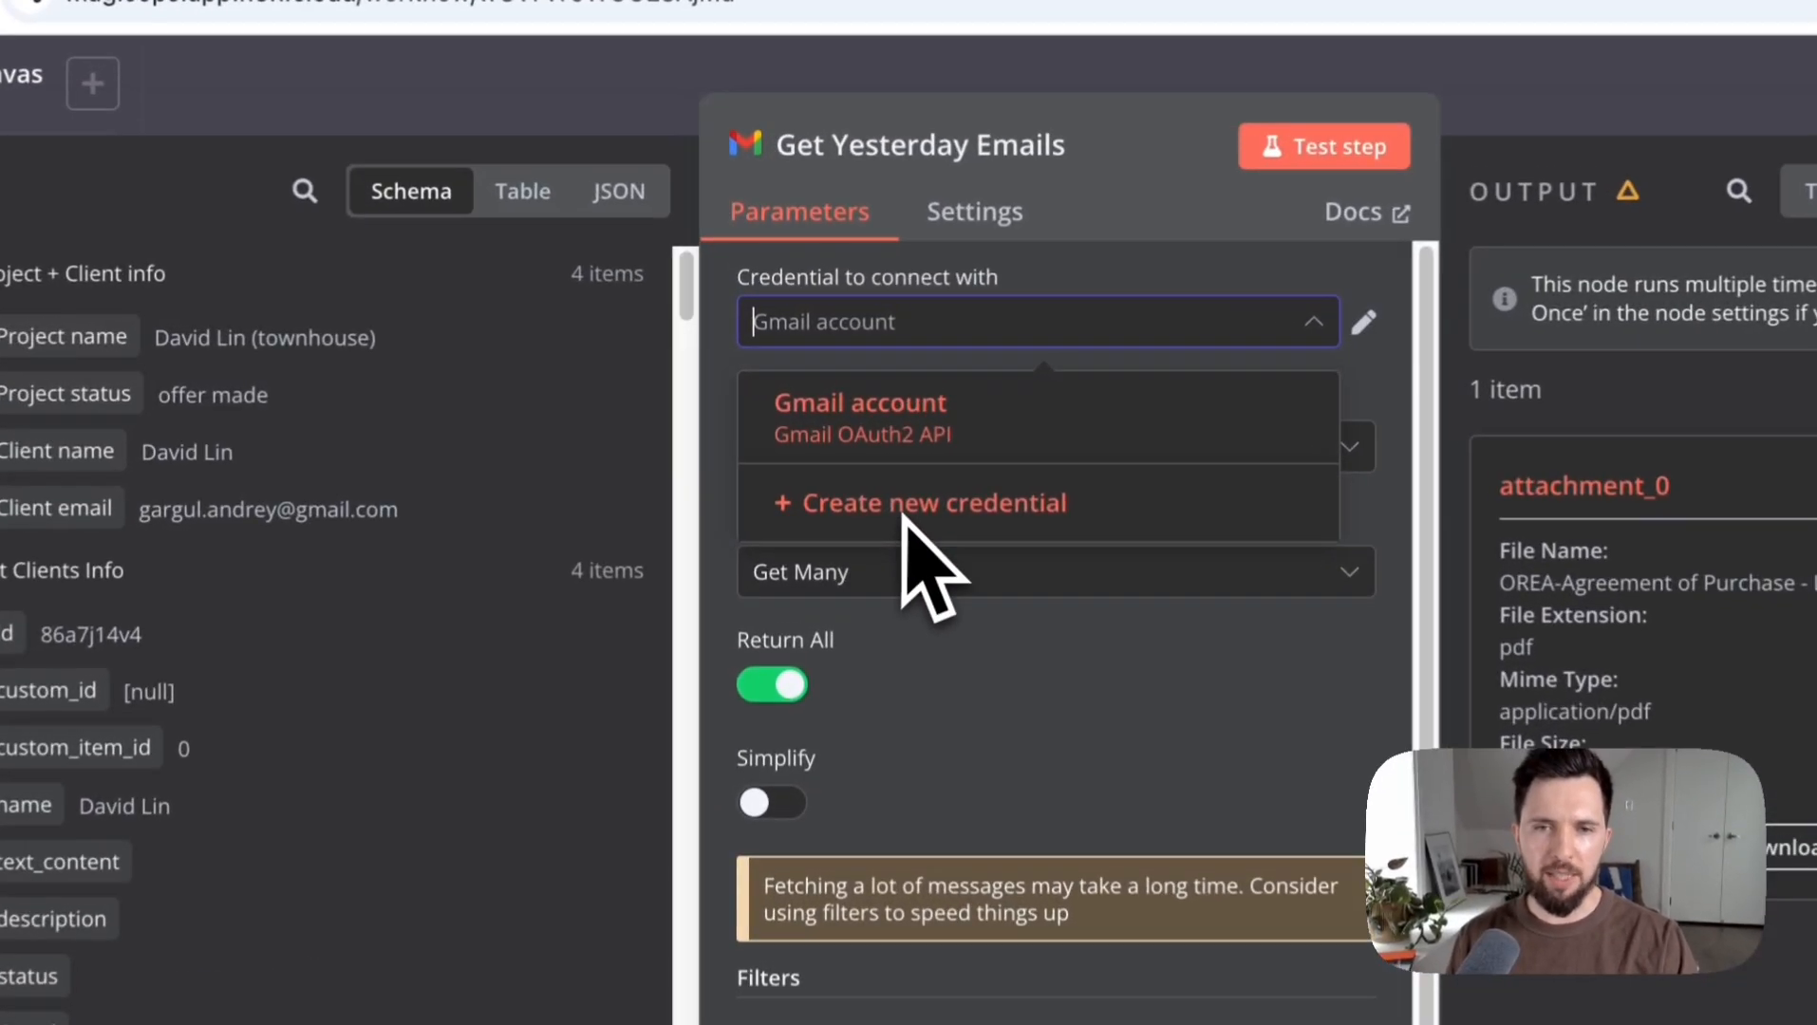
Start a new Gmail OAuth2 credential from the Get Yesterday Emails node, view its Google sign-in option and discard it
click(863, 503)
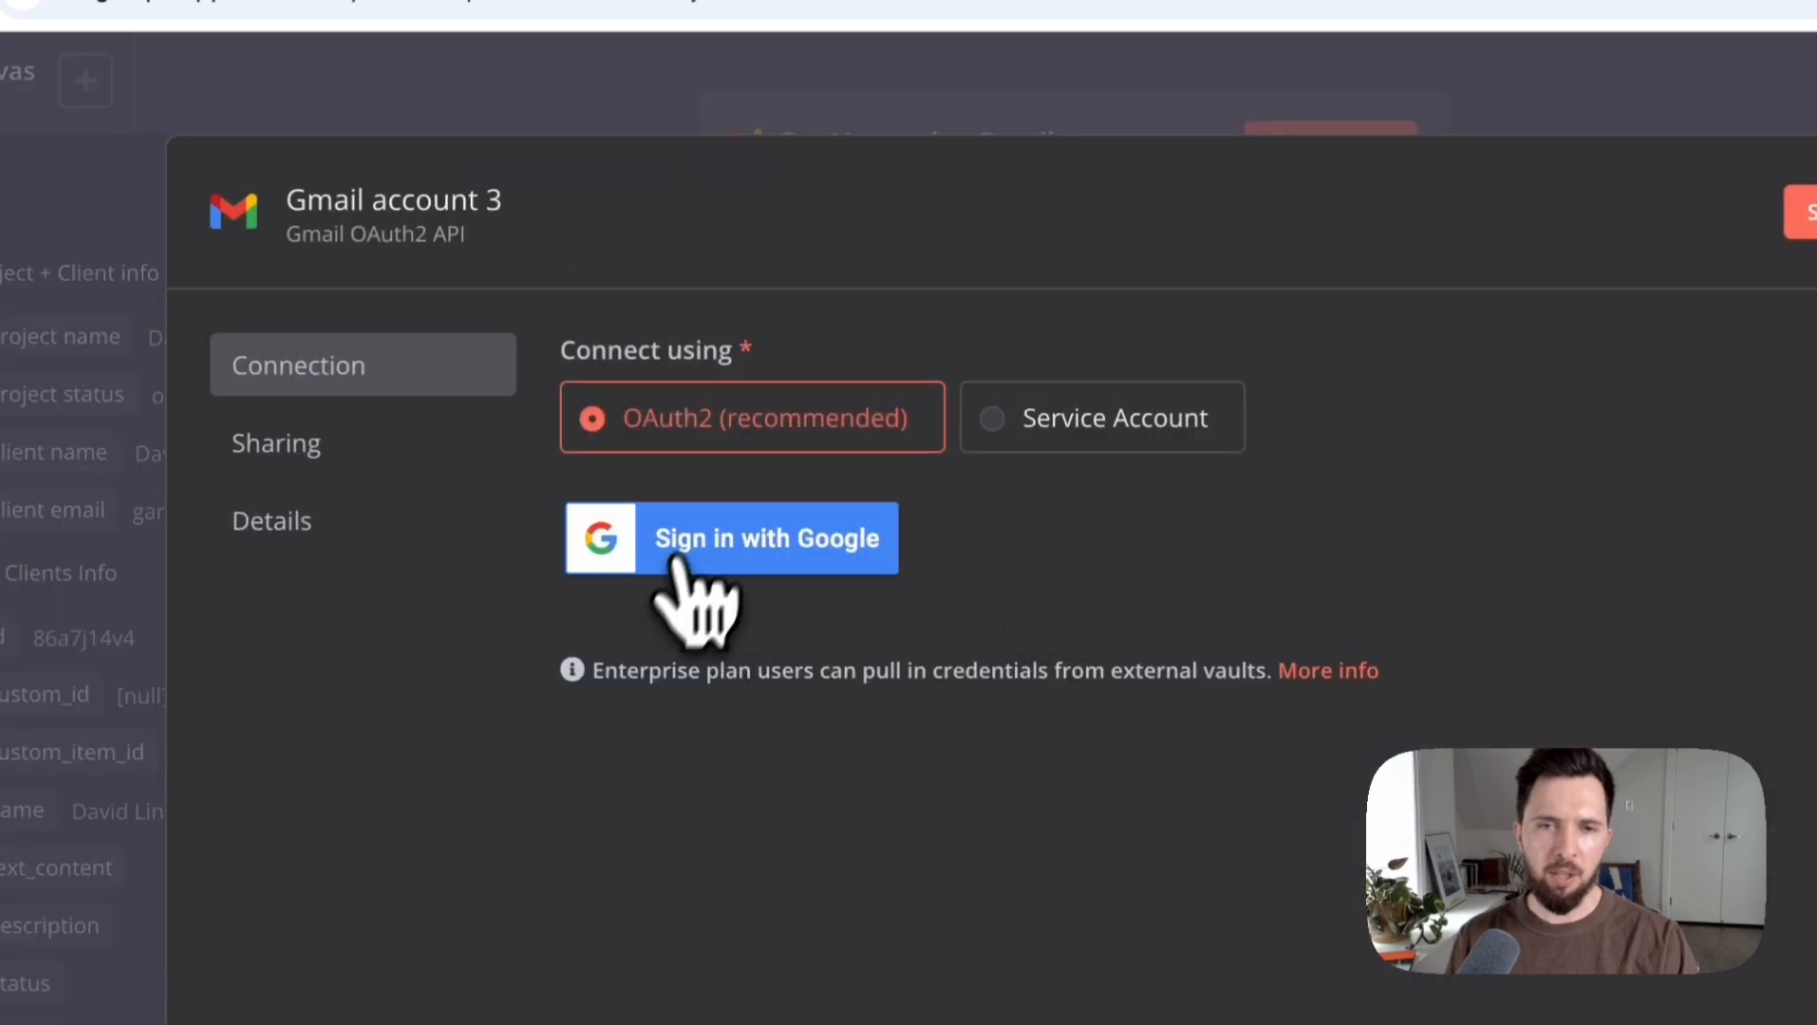
click(676, 560)
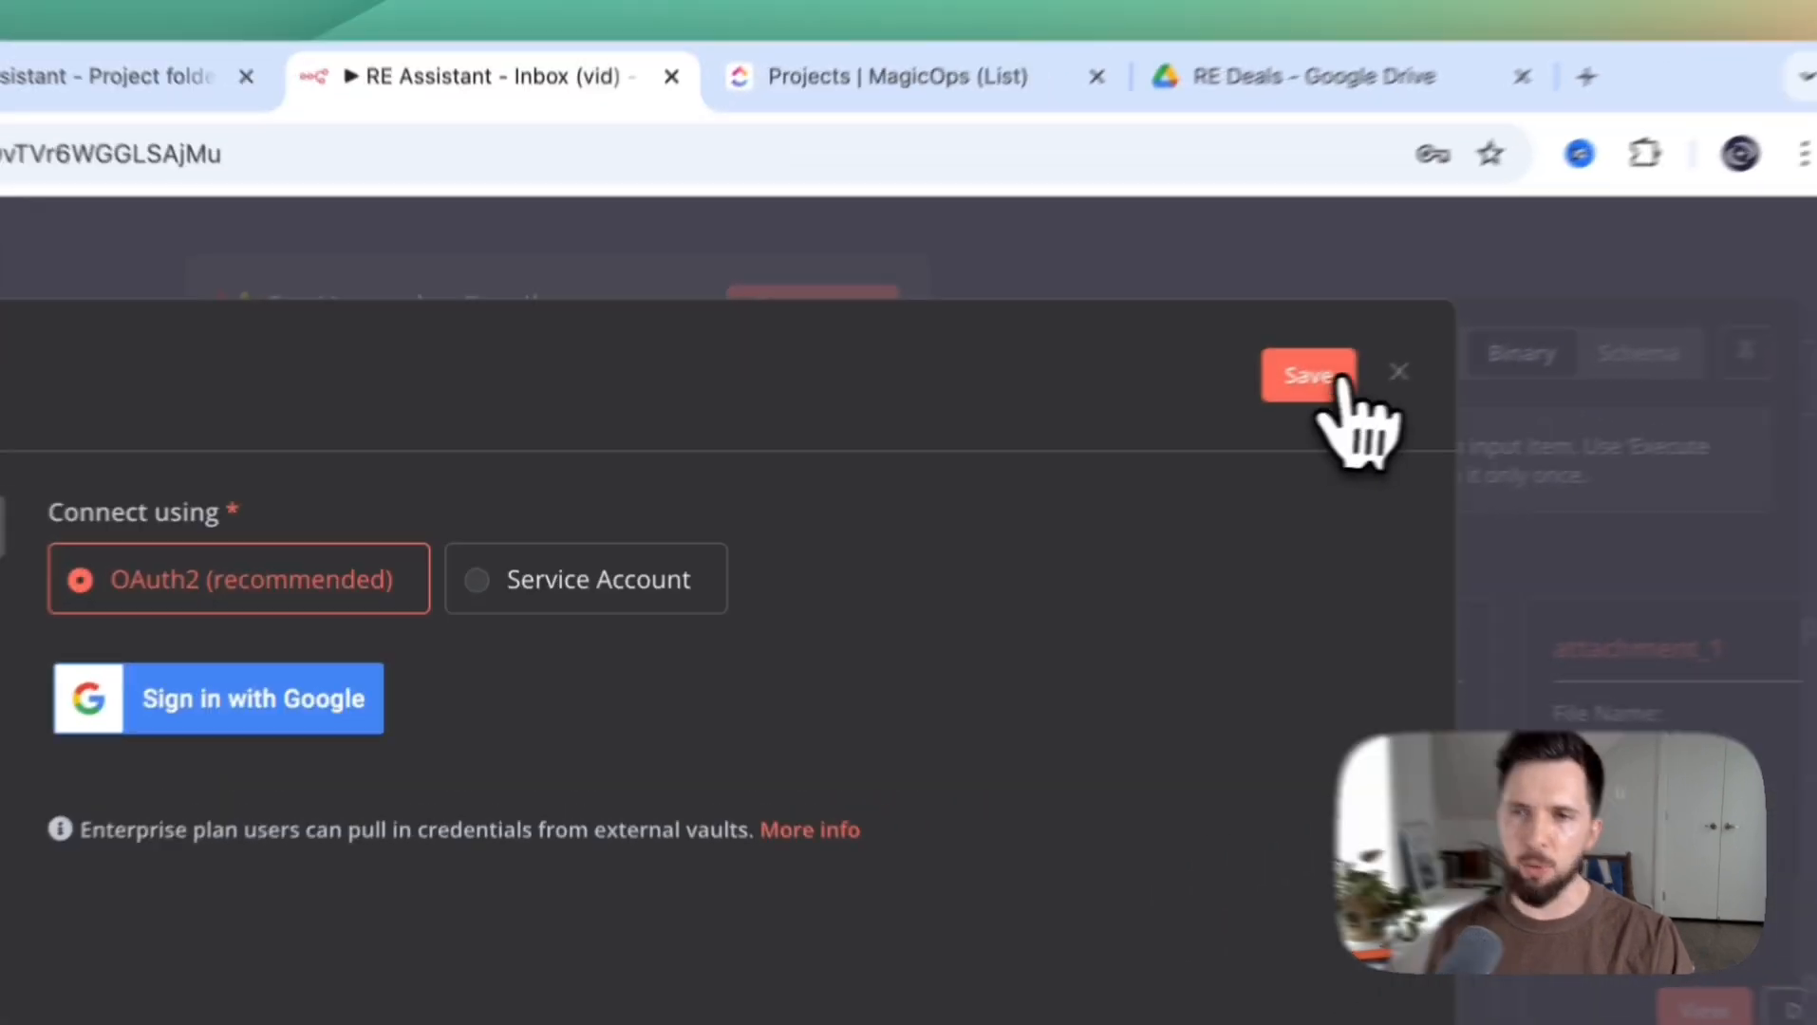
click(1398, 373)
Examine the Get Many operation in Get Yesterday Emails and inspect the now.startOf('day') expression in its Received After filter
click(958, 594)
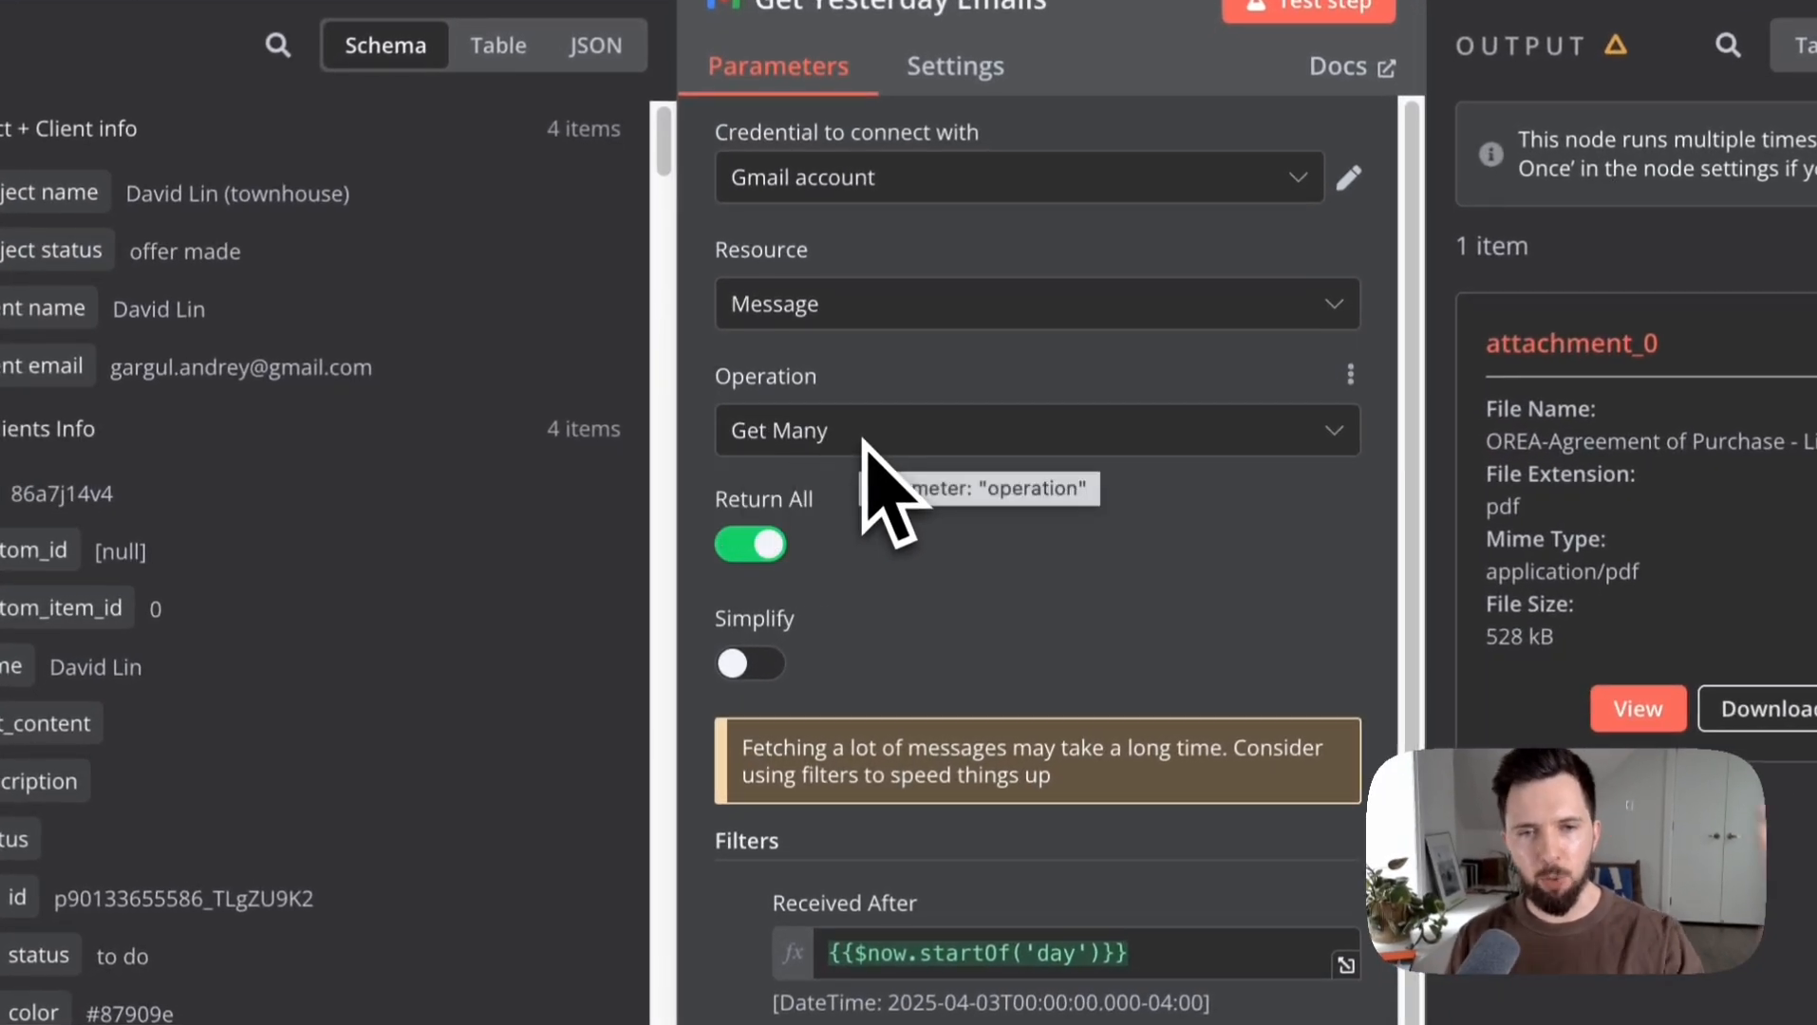
scroll(884, 587, down, 3)
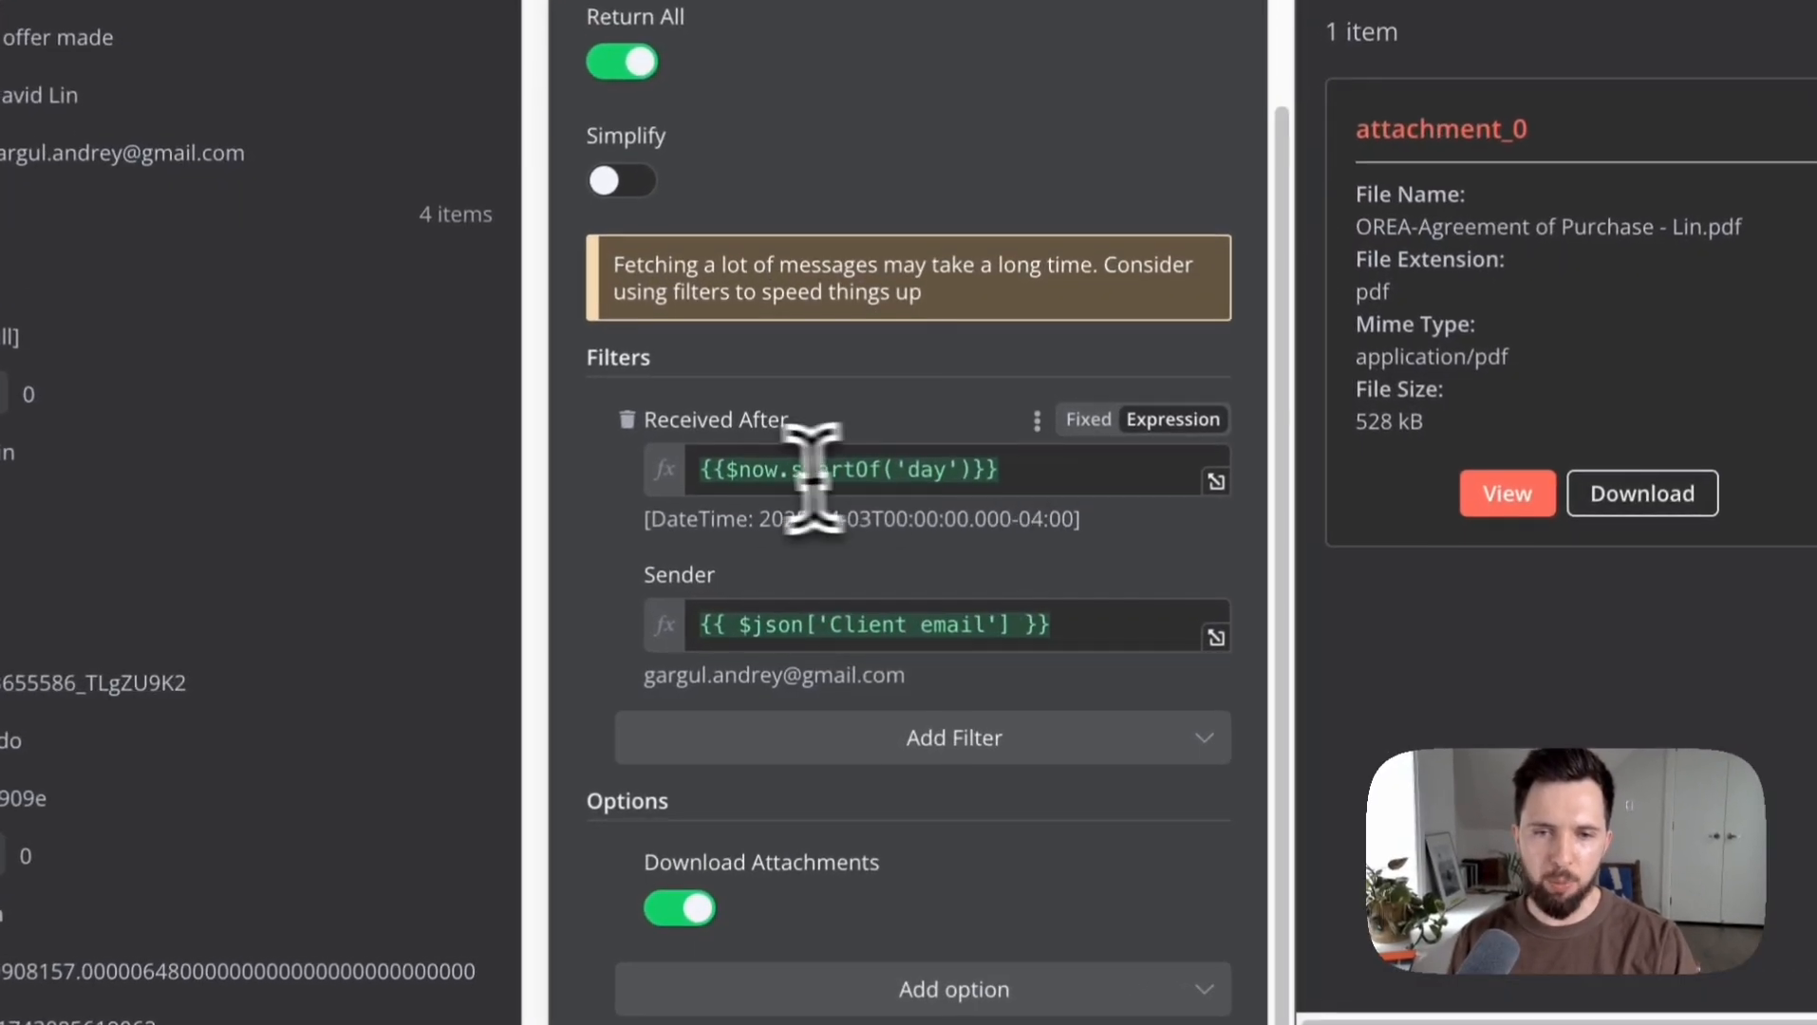
click(761, 469)
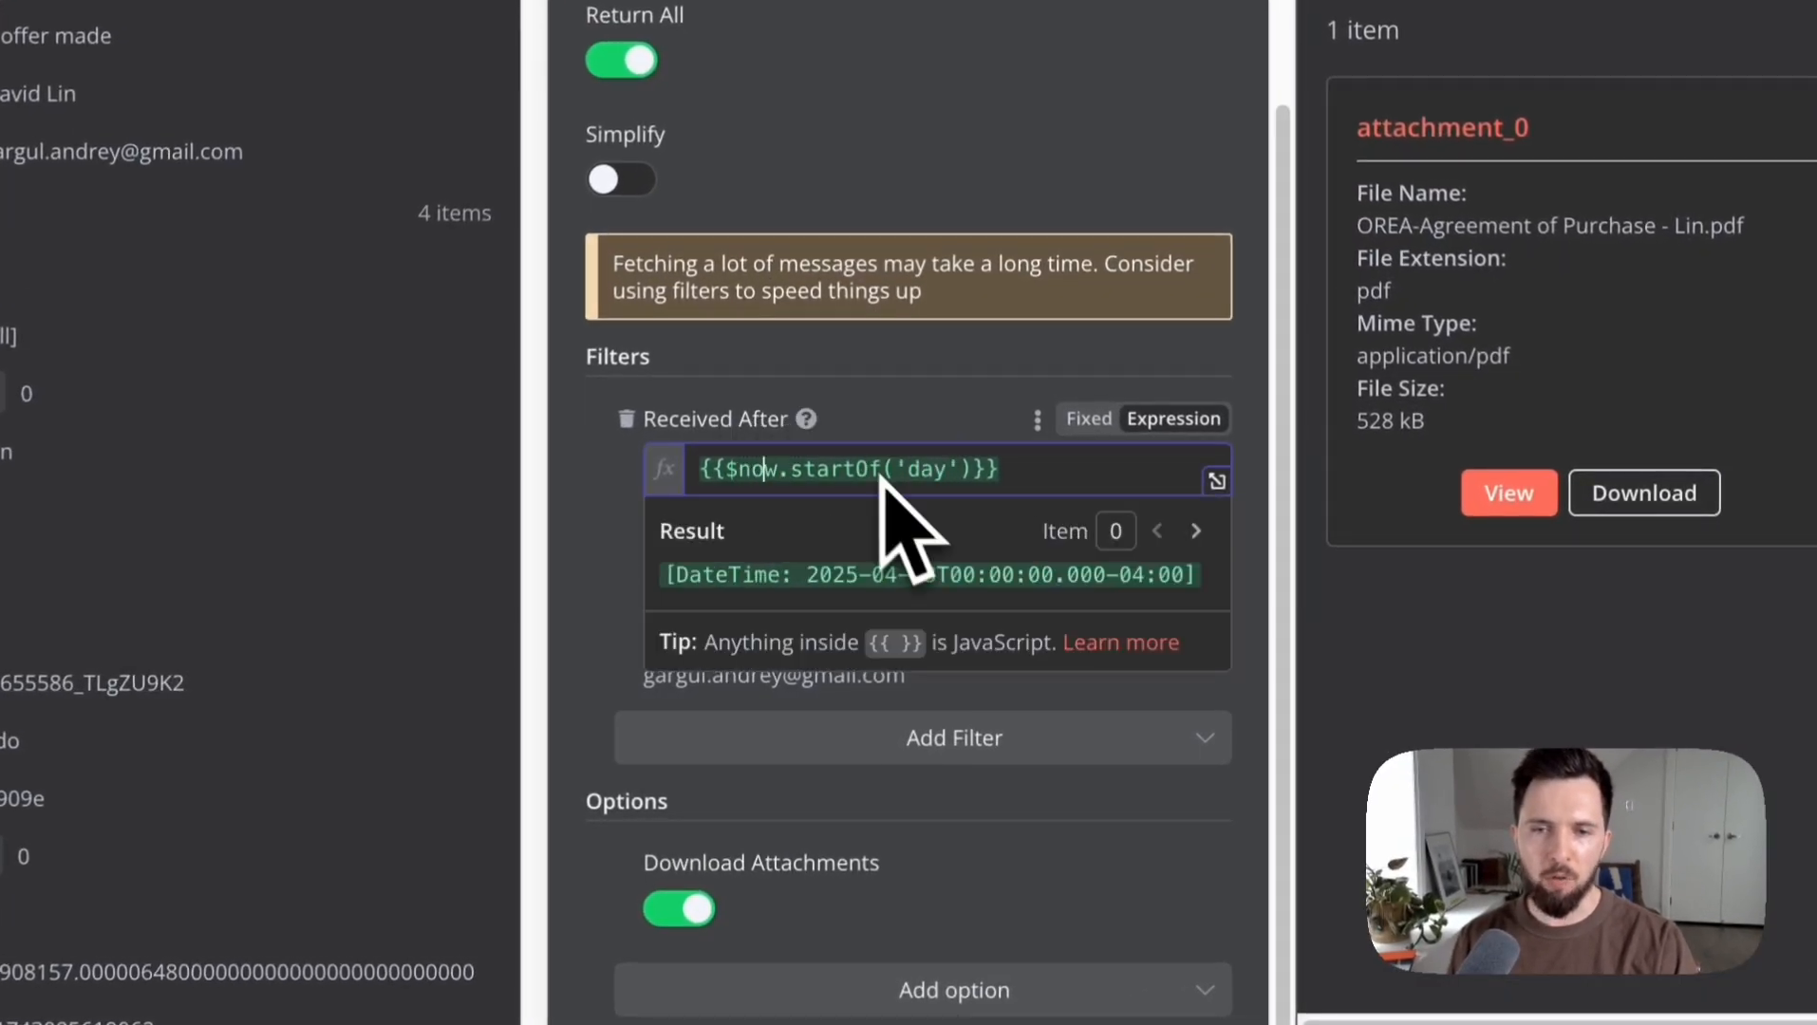
double_click(758, 469)
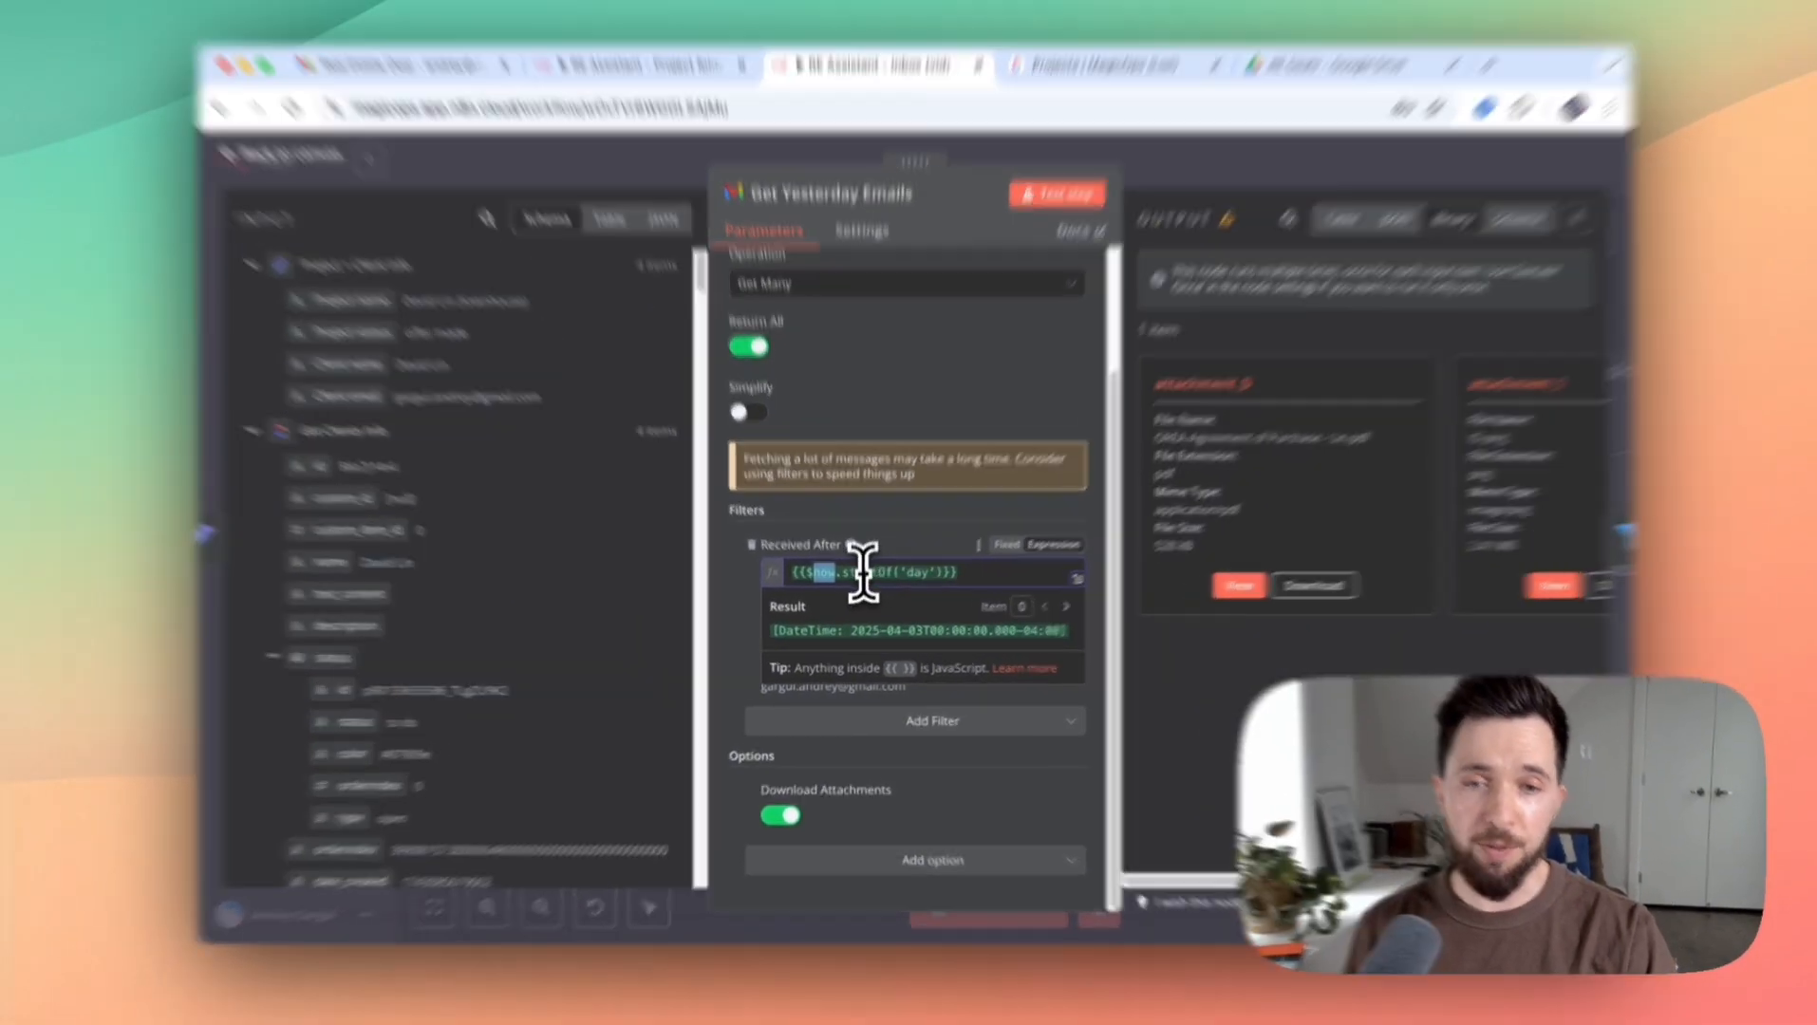
click(791, 471)
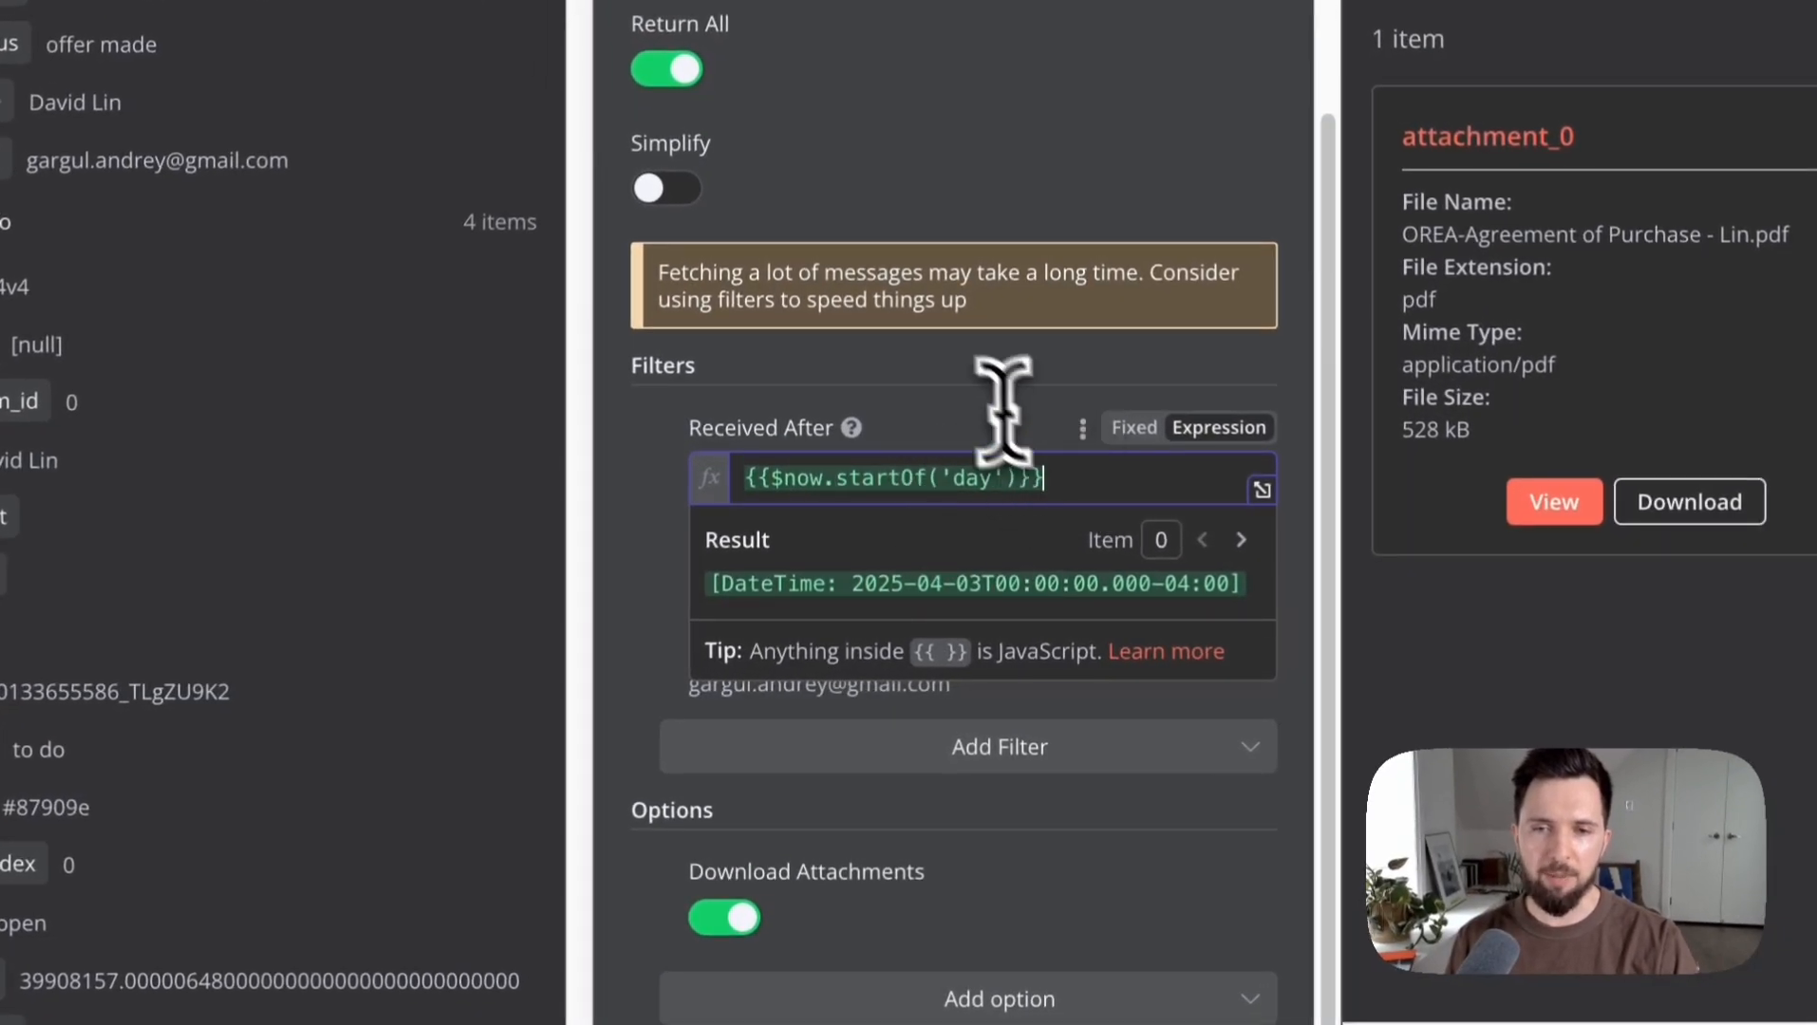
Inspect the Sender filter's expression and trace it to the Client email field in the Project + Client info input
click(860, 634)
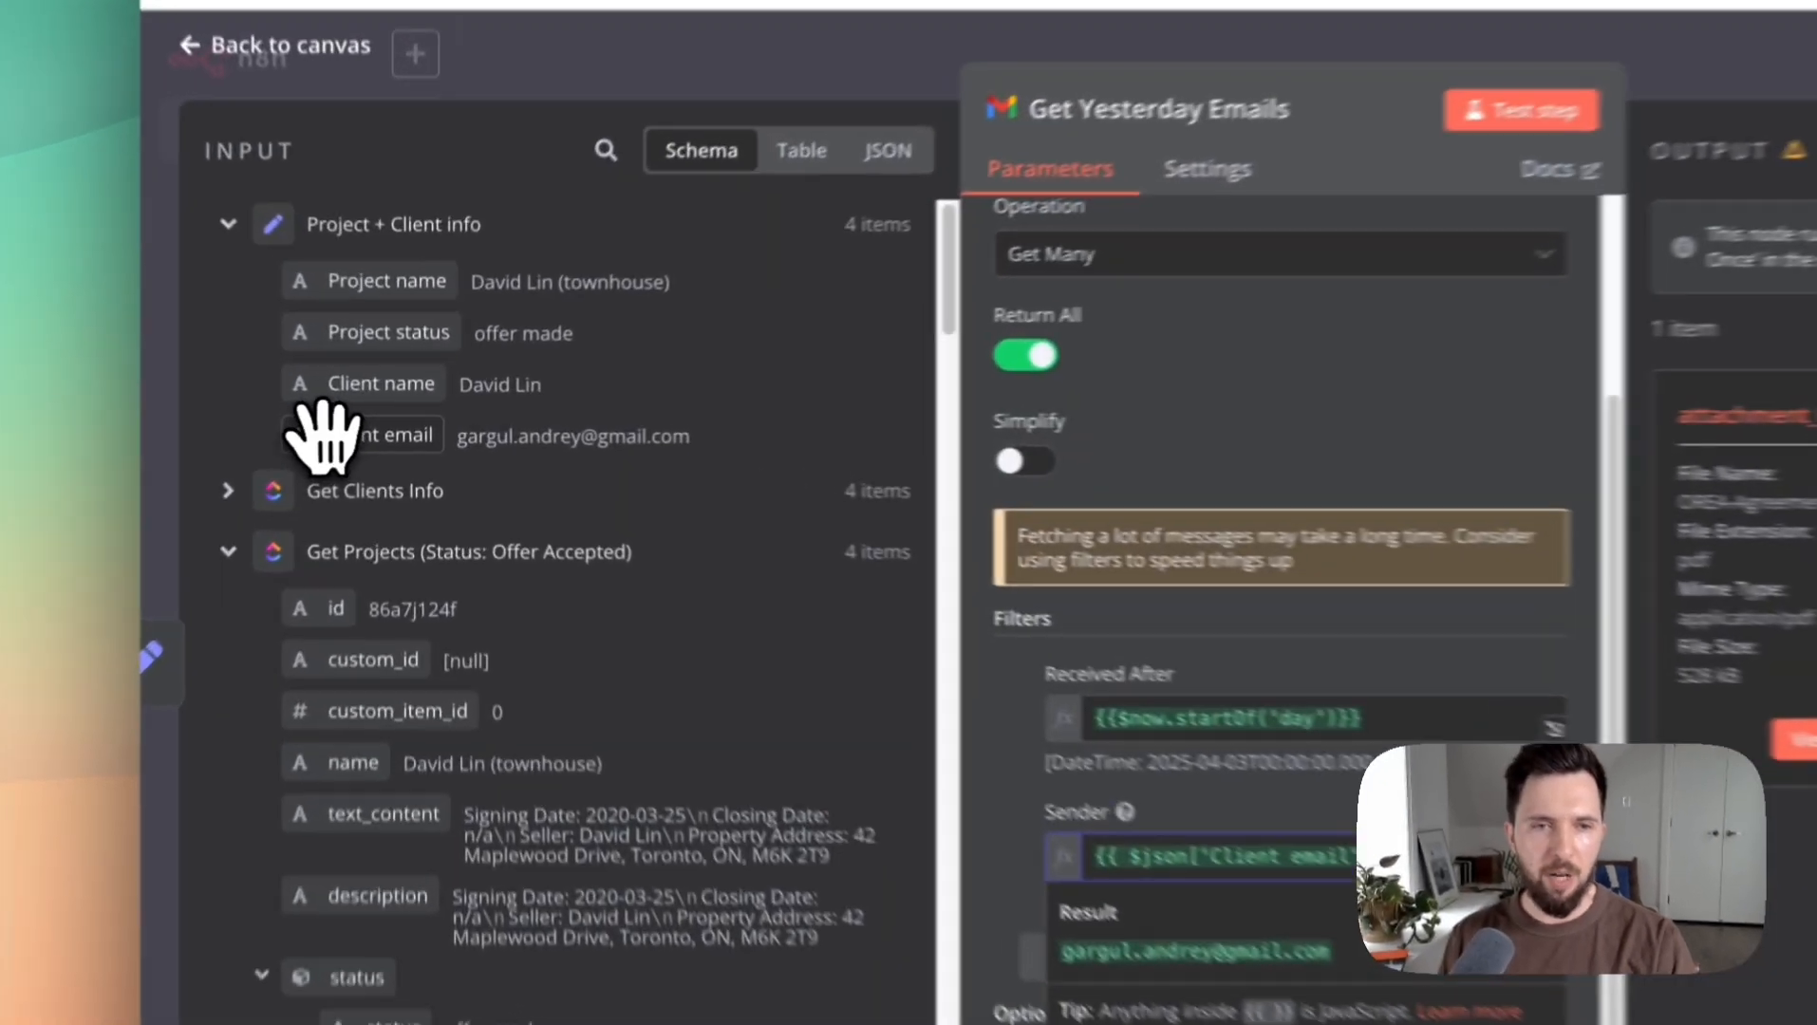
drag(375, 427, 968, 670)
drag(1191, 688, 1177, 676)
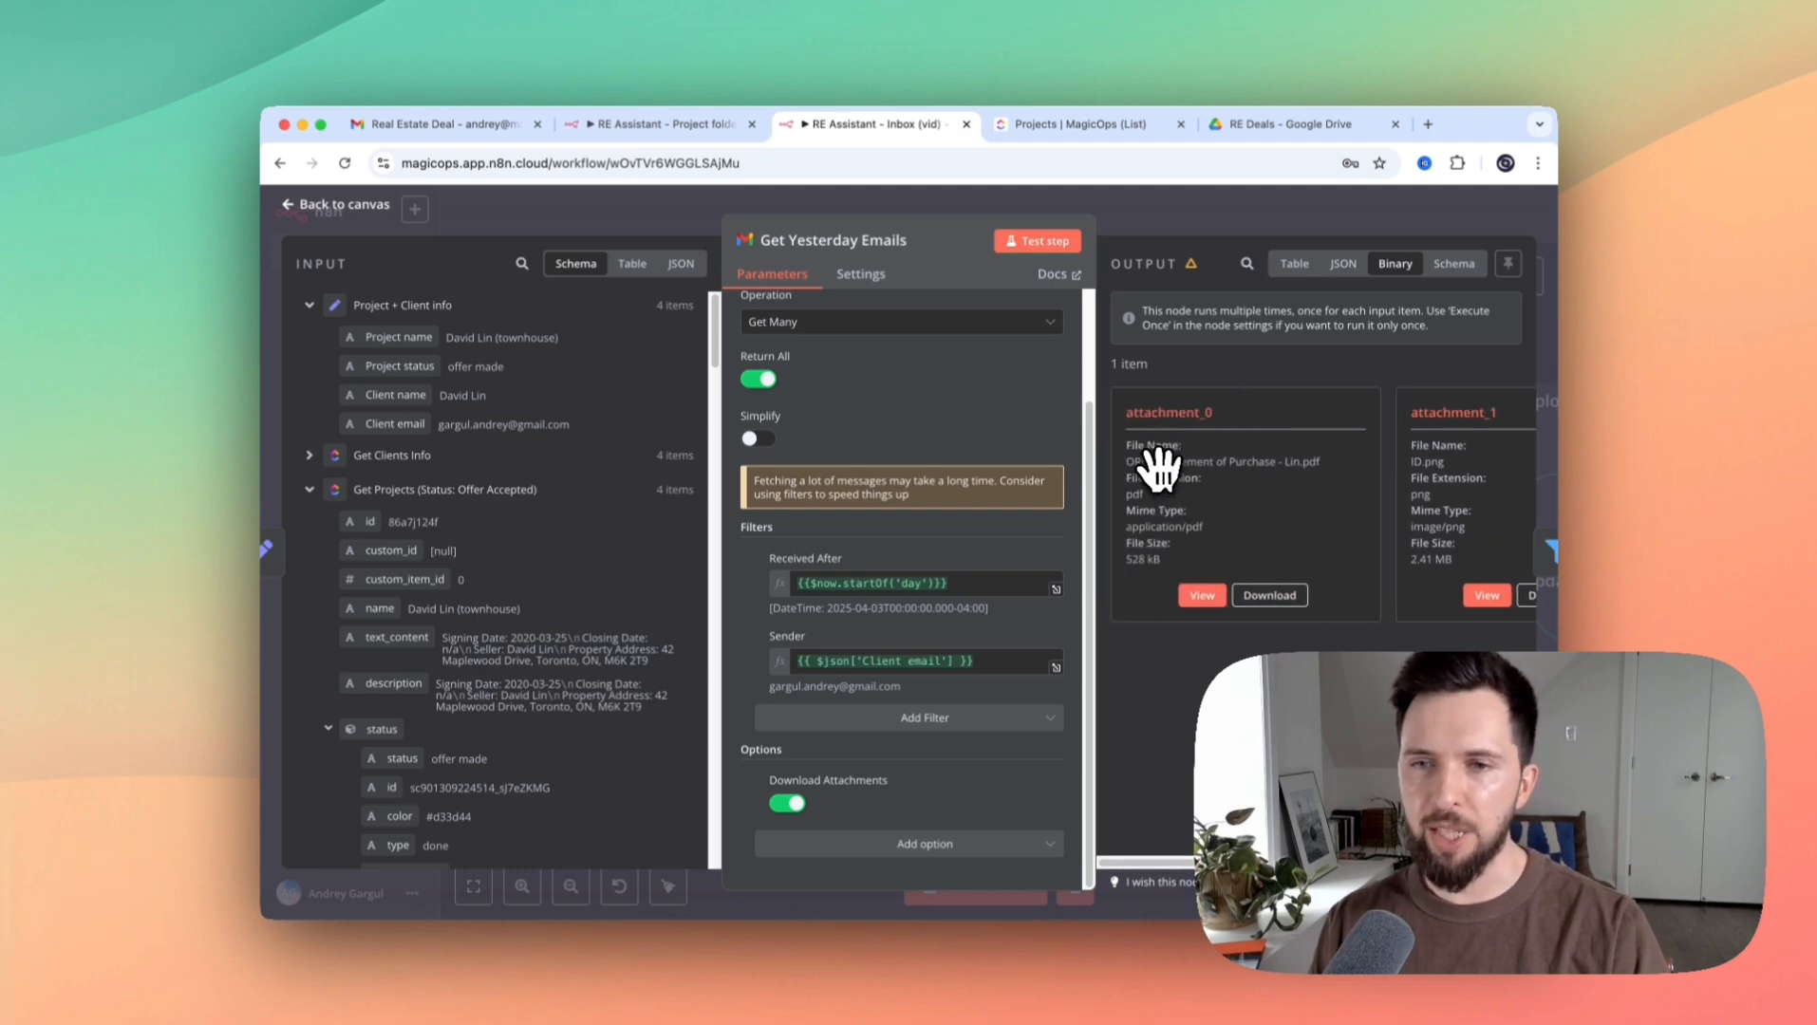
Examine both attachments in the Get Yesterday Emails binary output, preview the purchase agreement PDF and return to the canvas
drag(1135, 463, 1300, 464)
scroll(1391, 475, right, 2)
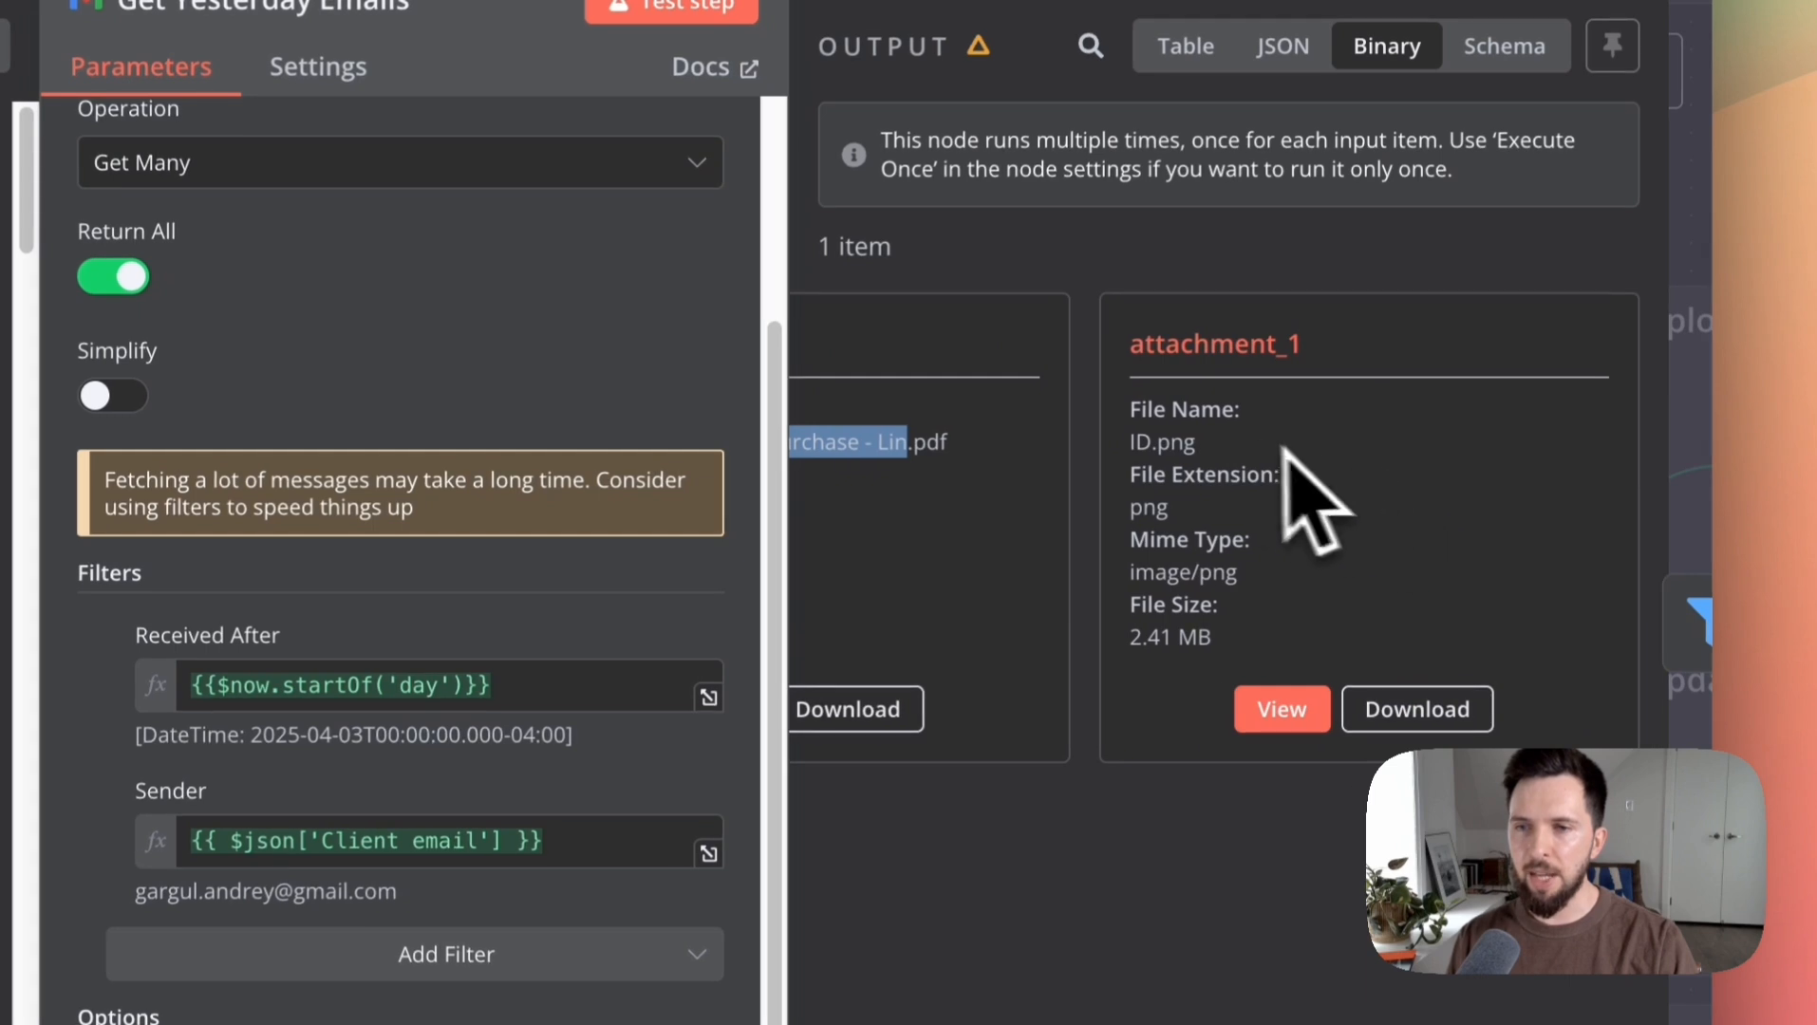
scroll(1083, 539, left, 2)
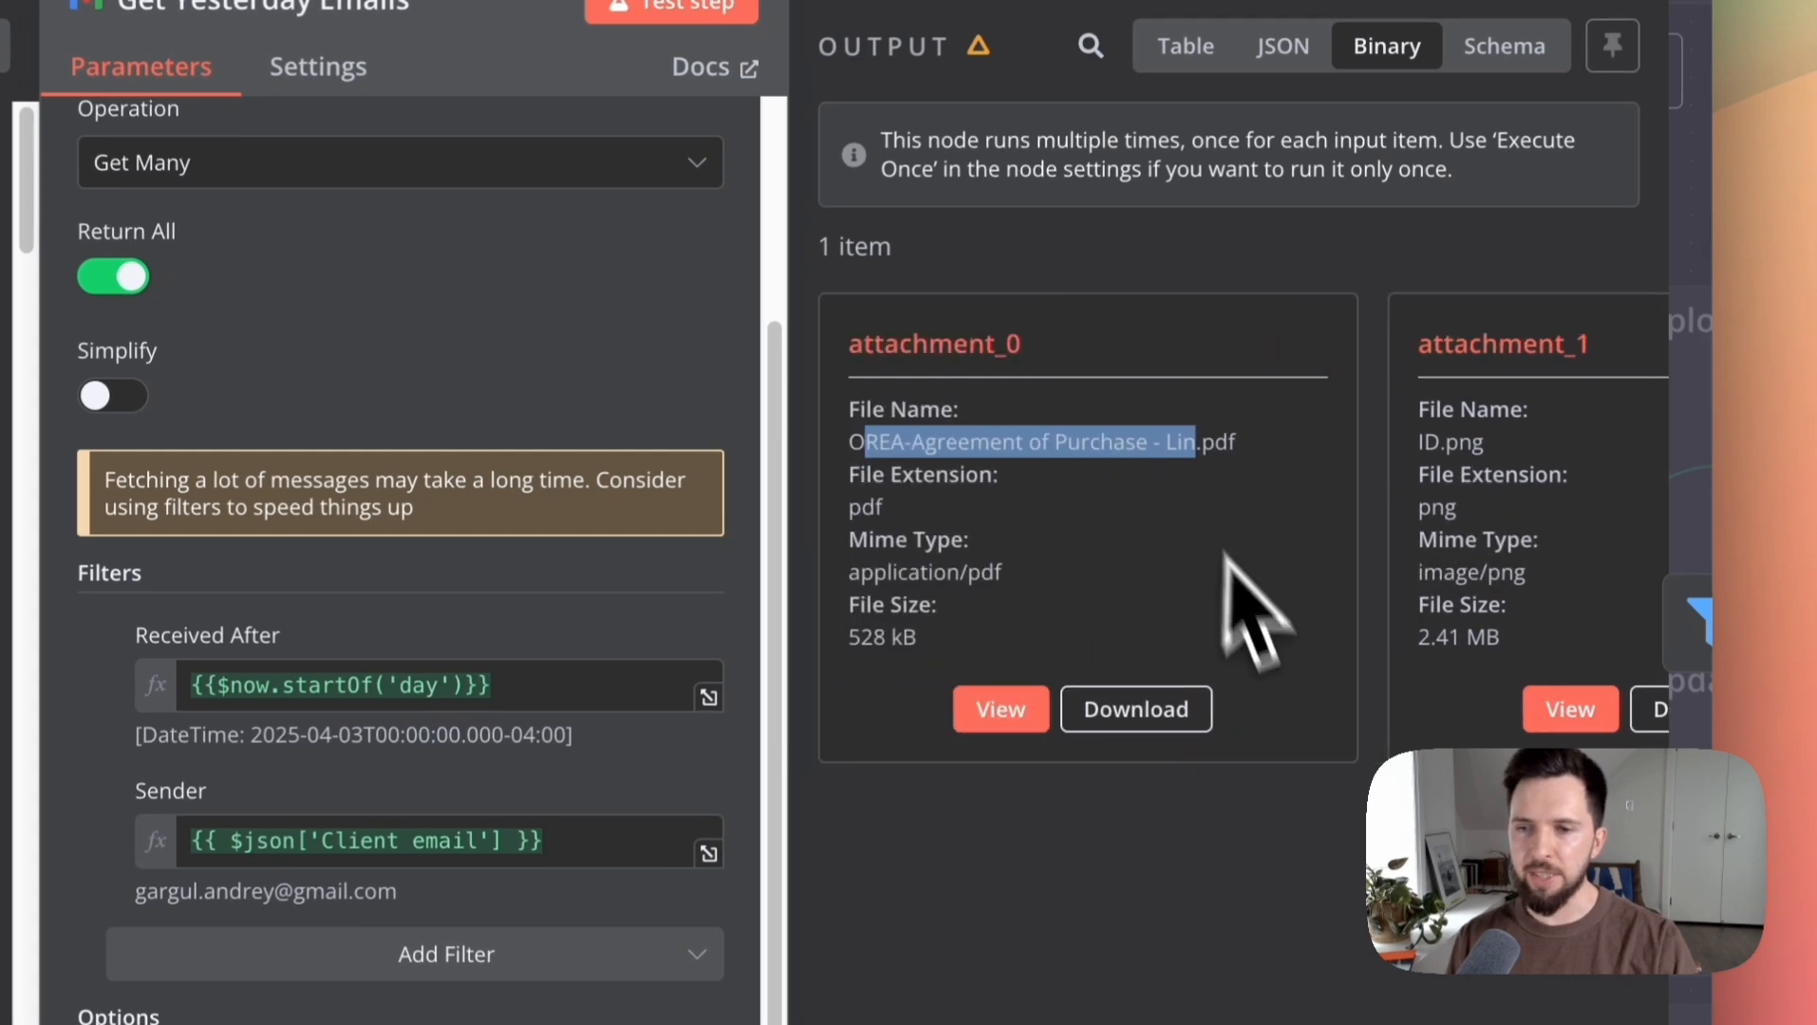
click(978, 704)
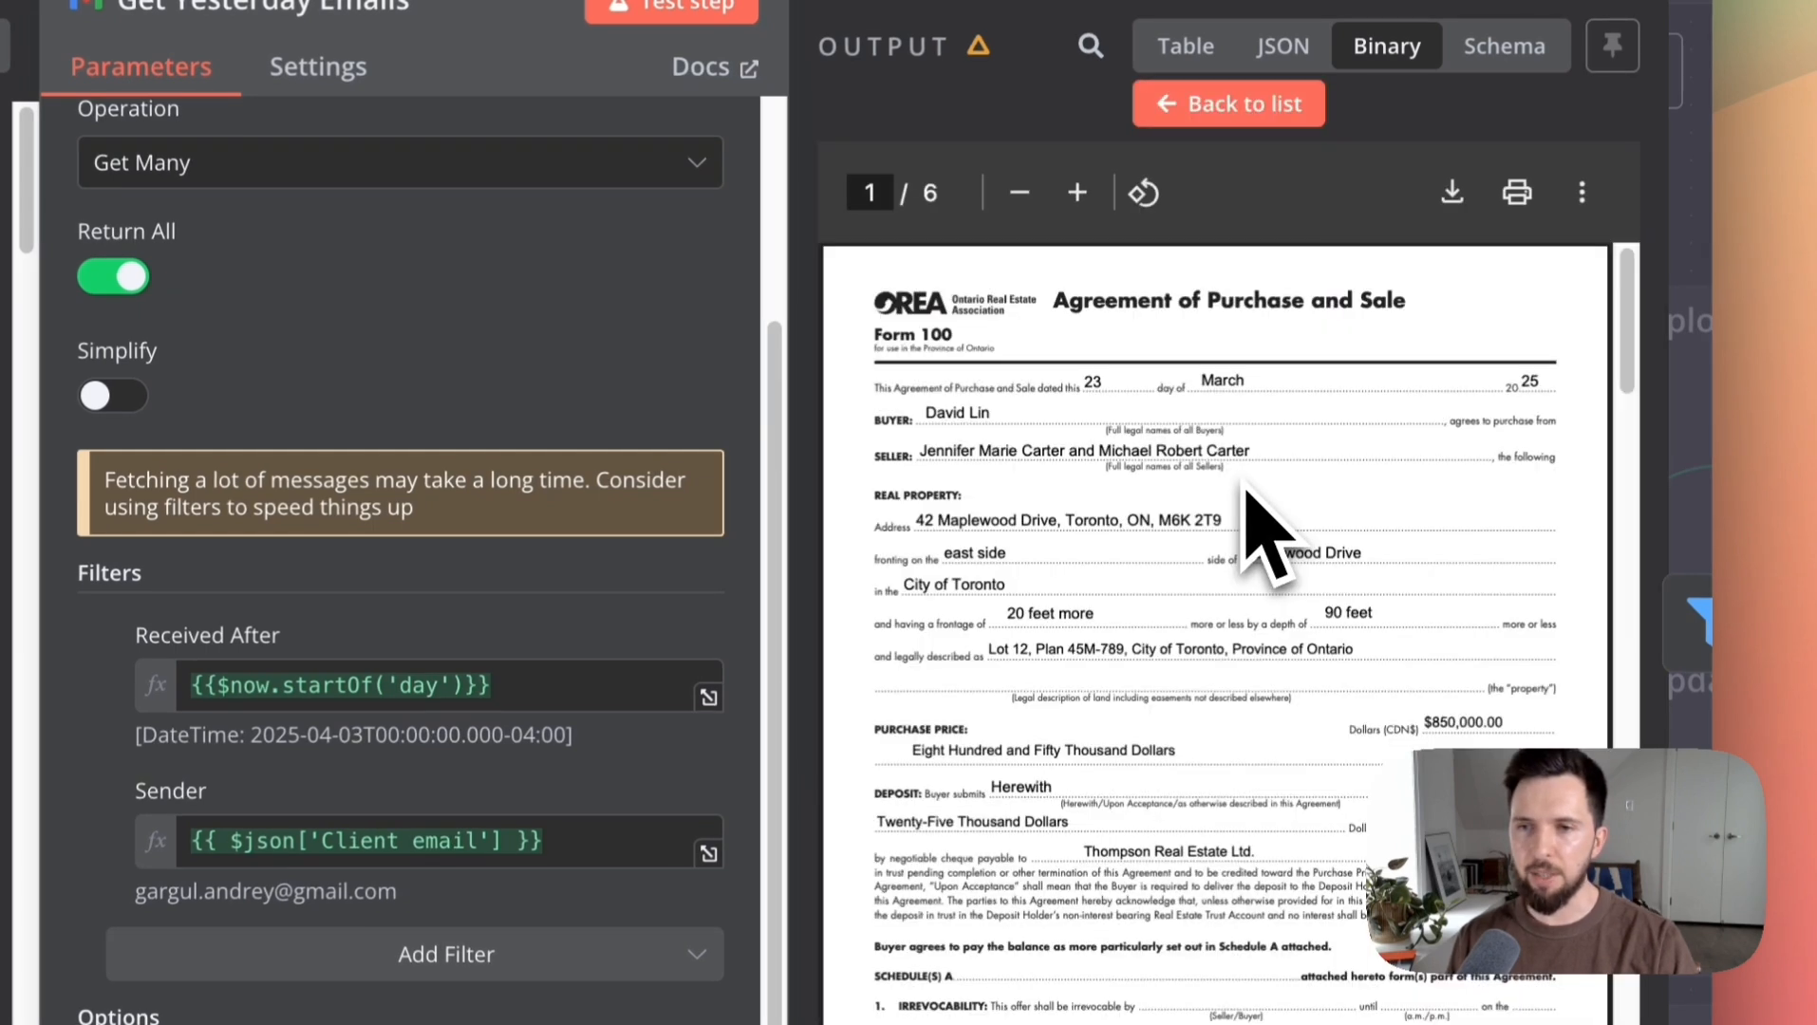
scroll(1246, 486, down, 1)
scroll(1246, 486, up, 1)
click(958, 283)
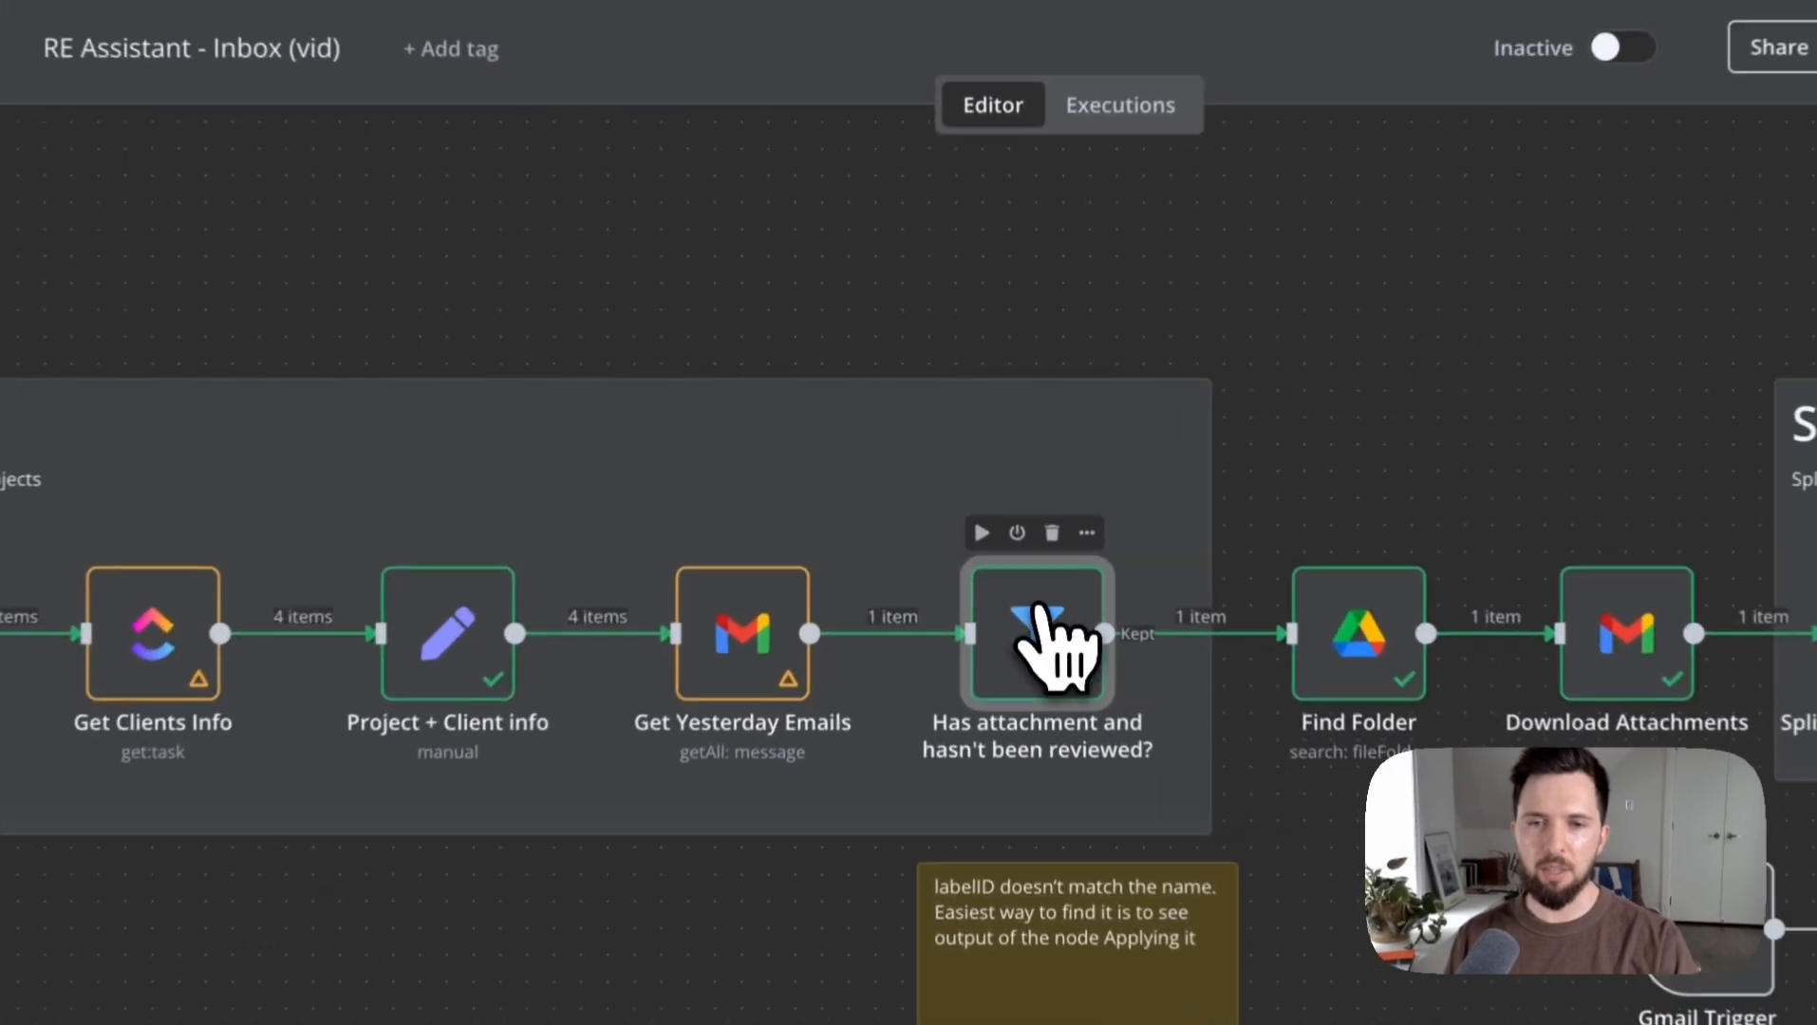
Open the "Has attachment and hasn't been reviewed?" filter, examine its two conditions and preview the labelIds expression's result
double_click(985, 518)
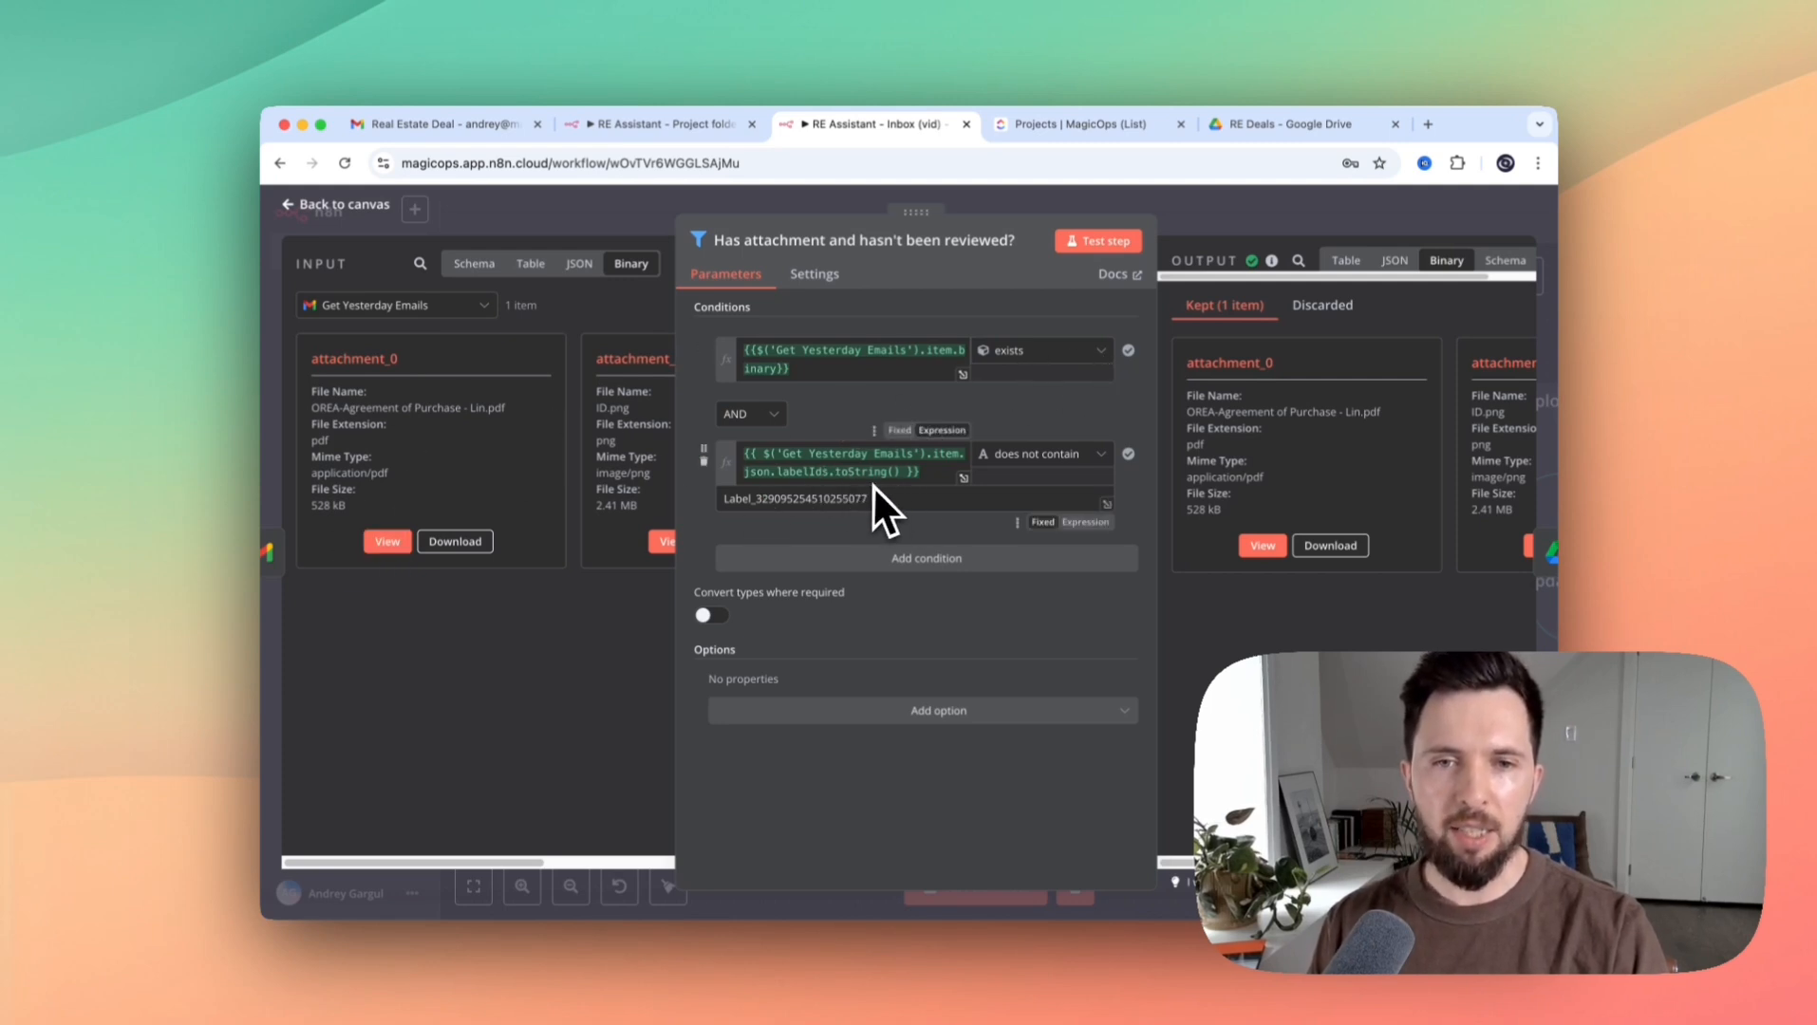
mouse_move(905, 465)
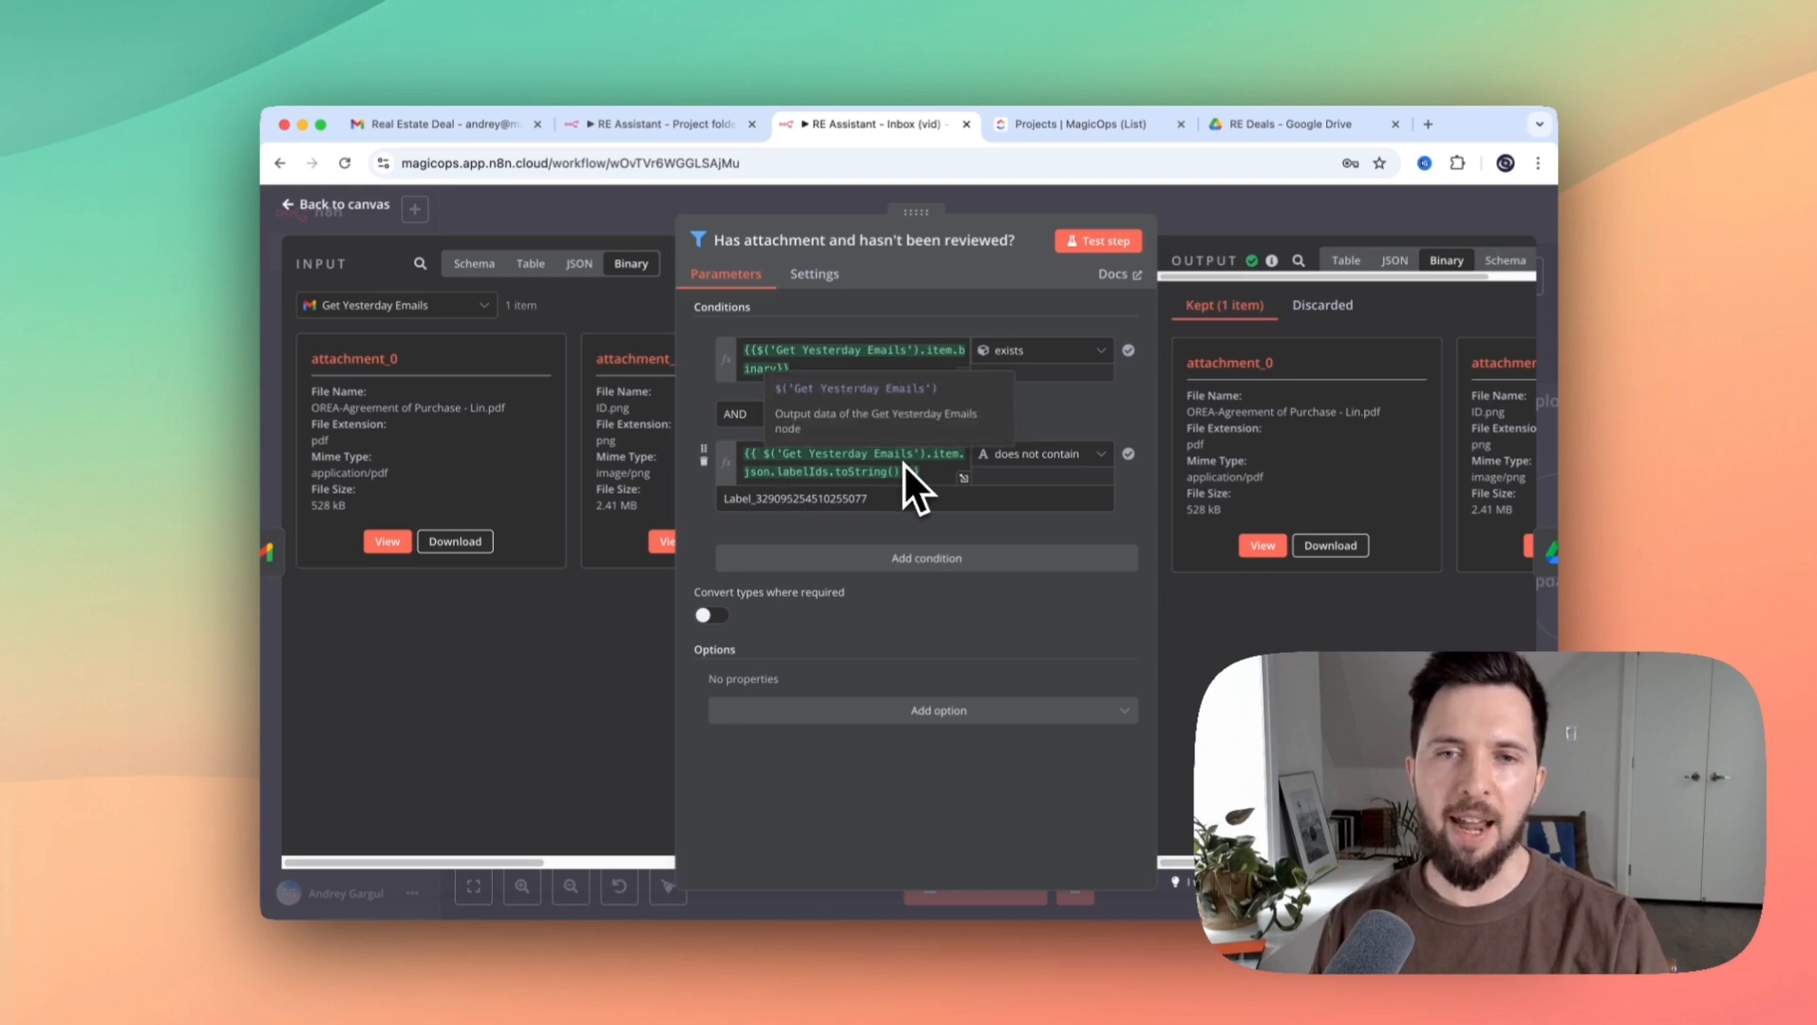
click(765, 454)
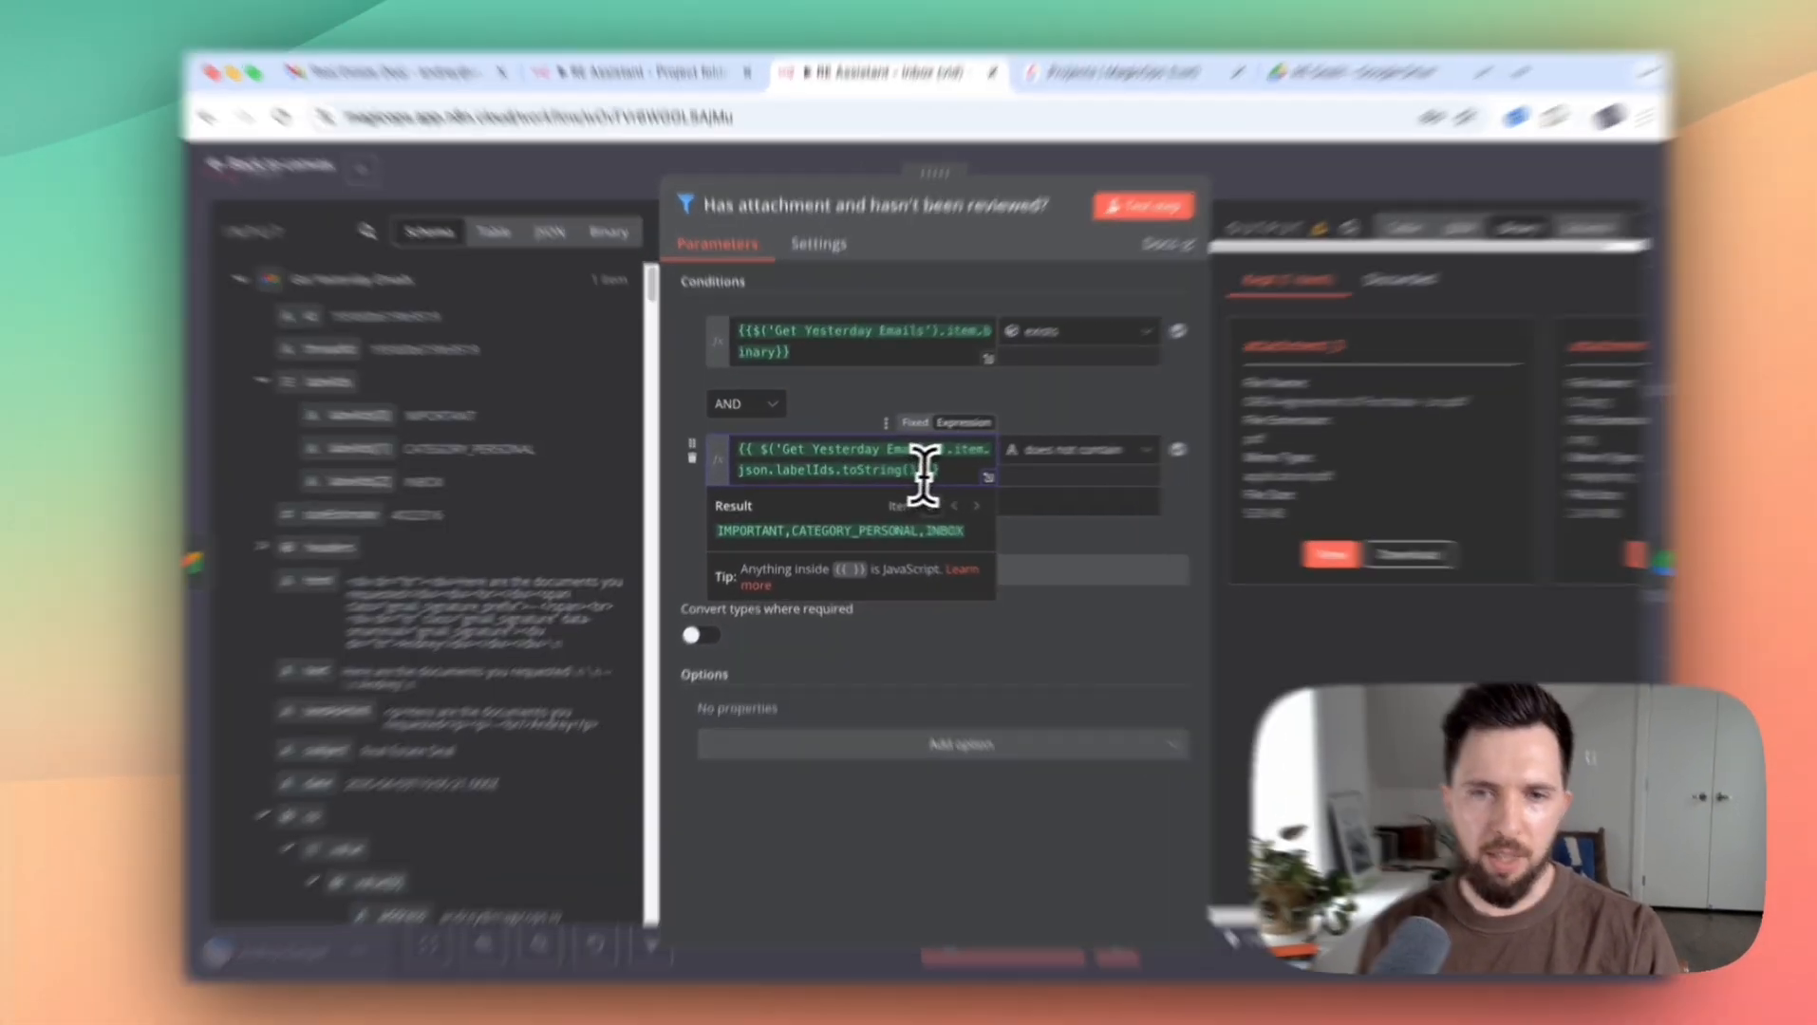
Remove .toString() from the labelIds expression to preview its raw value, and add .toString() back
drag(900, 472, 834, 470)
key(BackSpace)
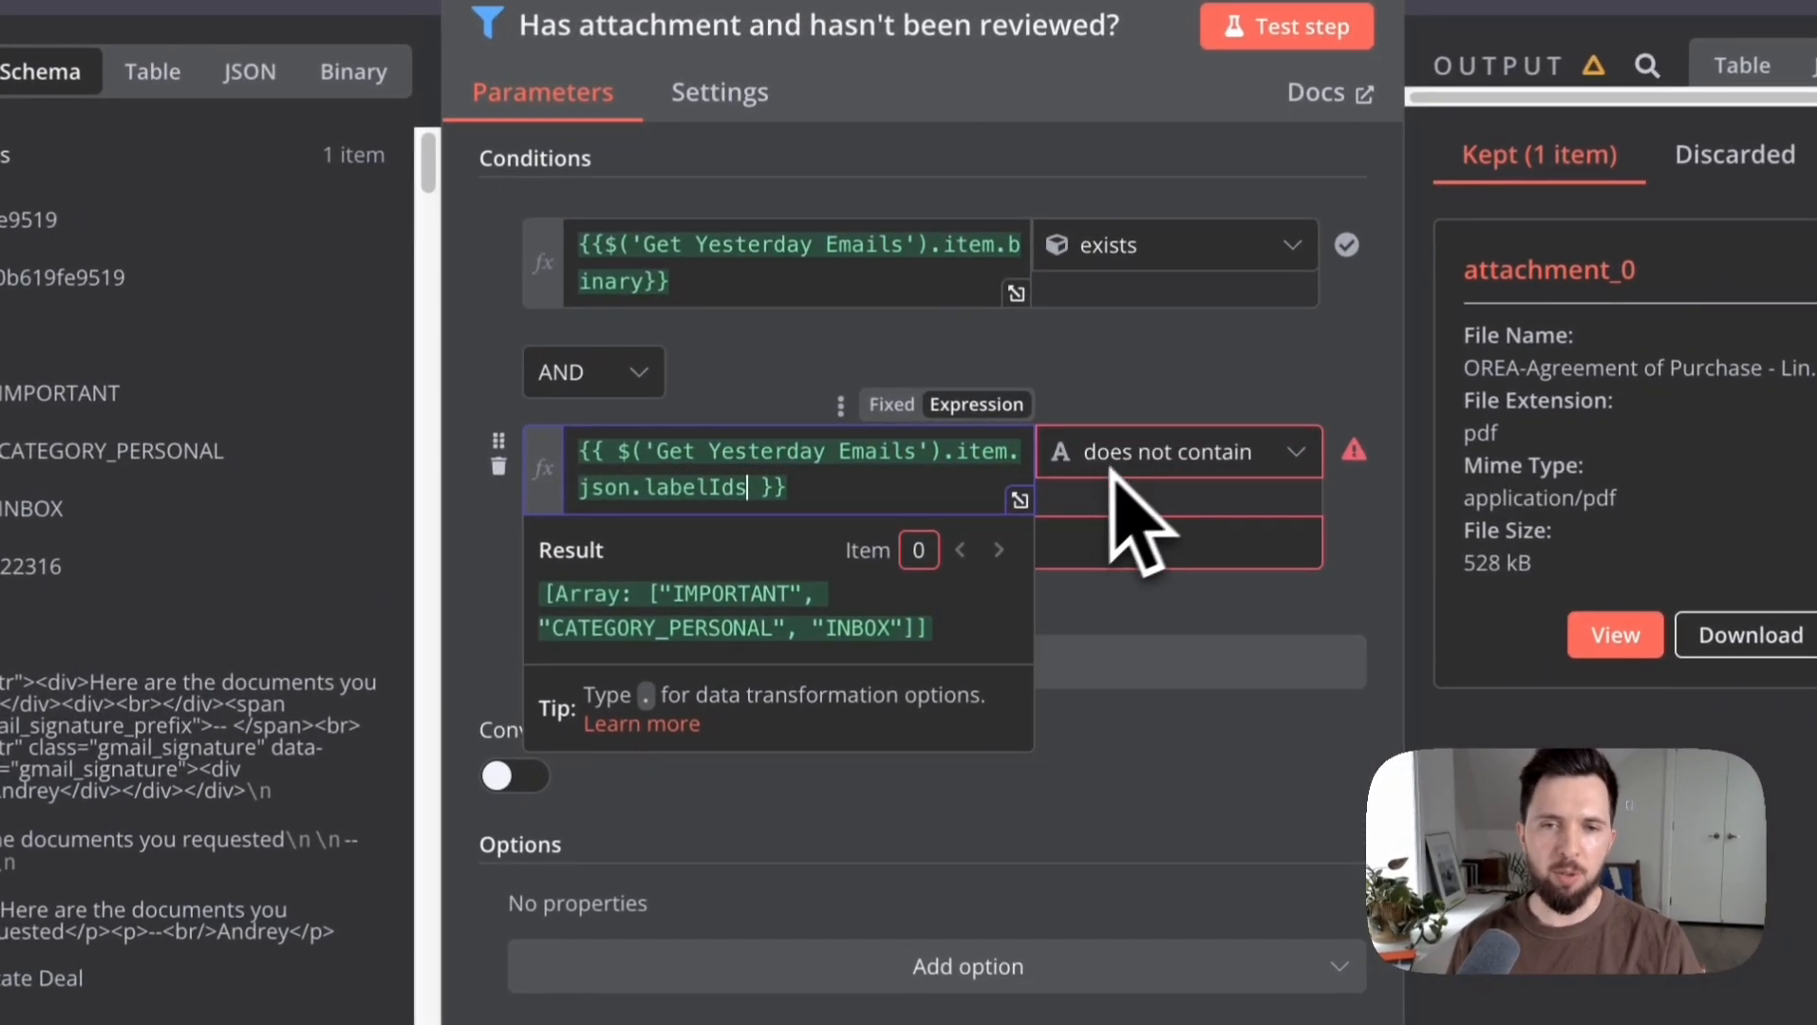
text(.toString())
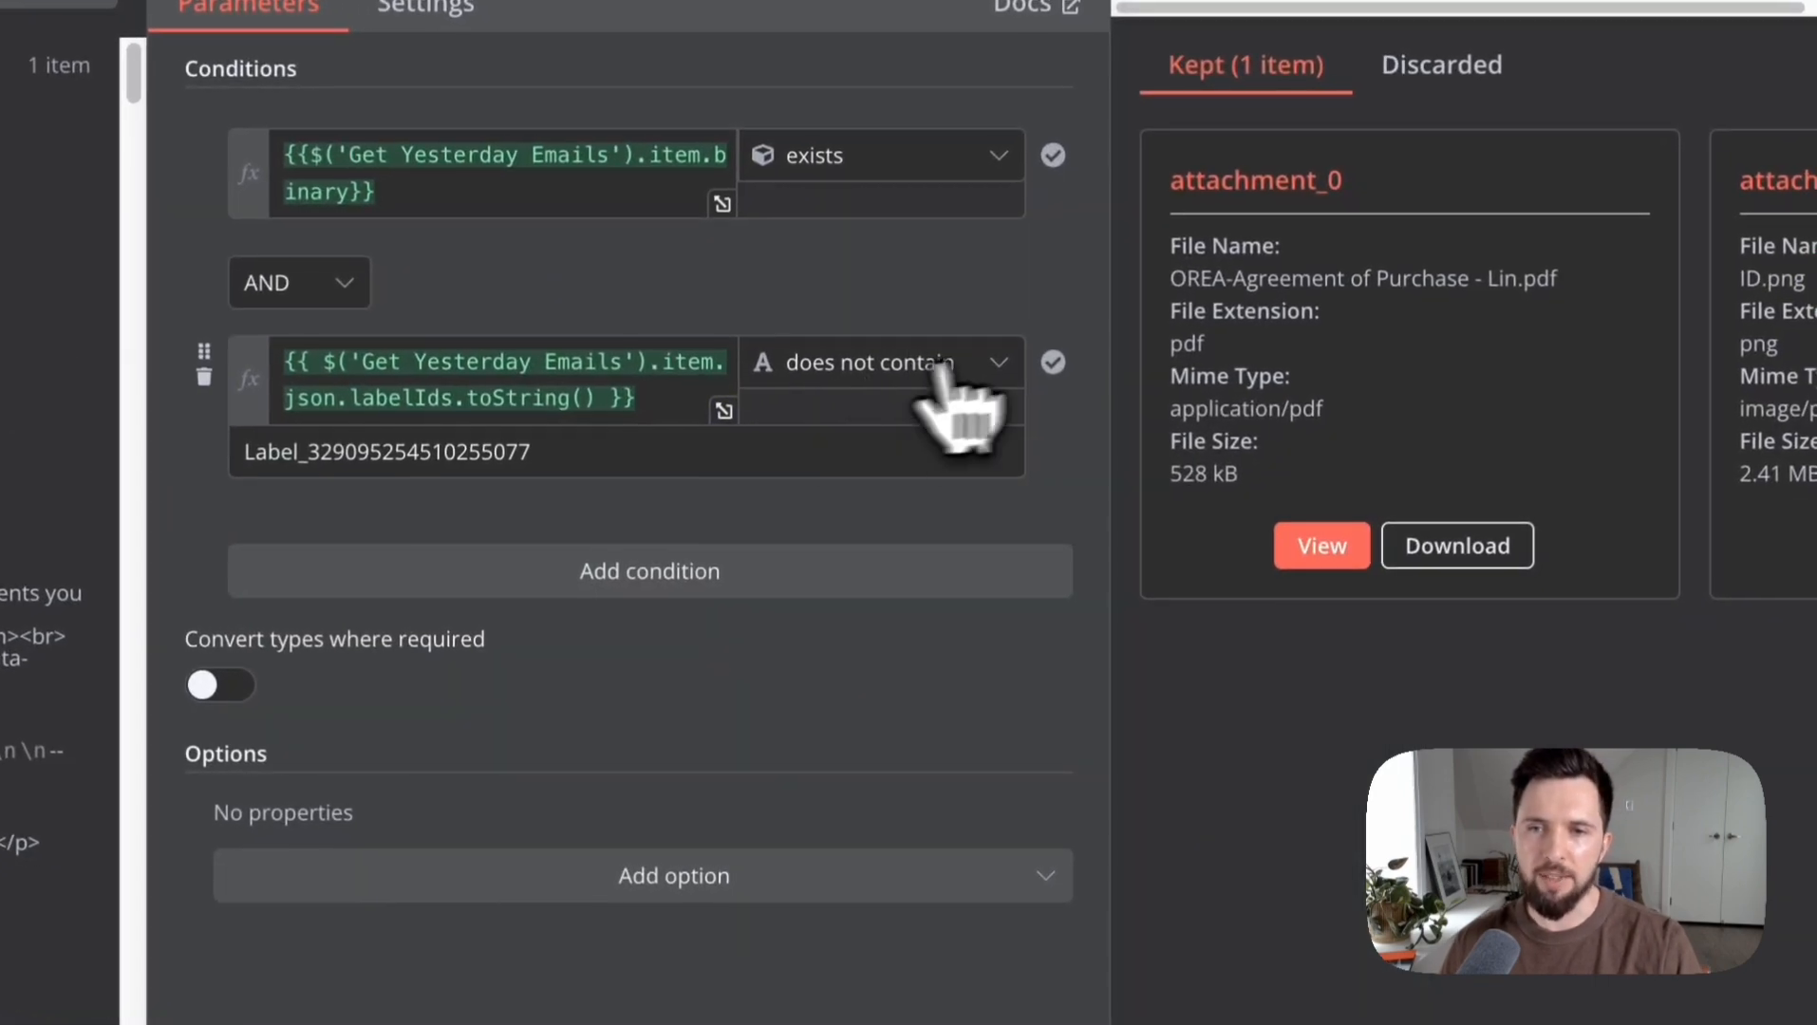
Review the available comparison operators of the labelIds condition and close the list with "does not contain" kept
click(1018, 389)
mouse_move(978, 473)
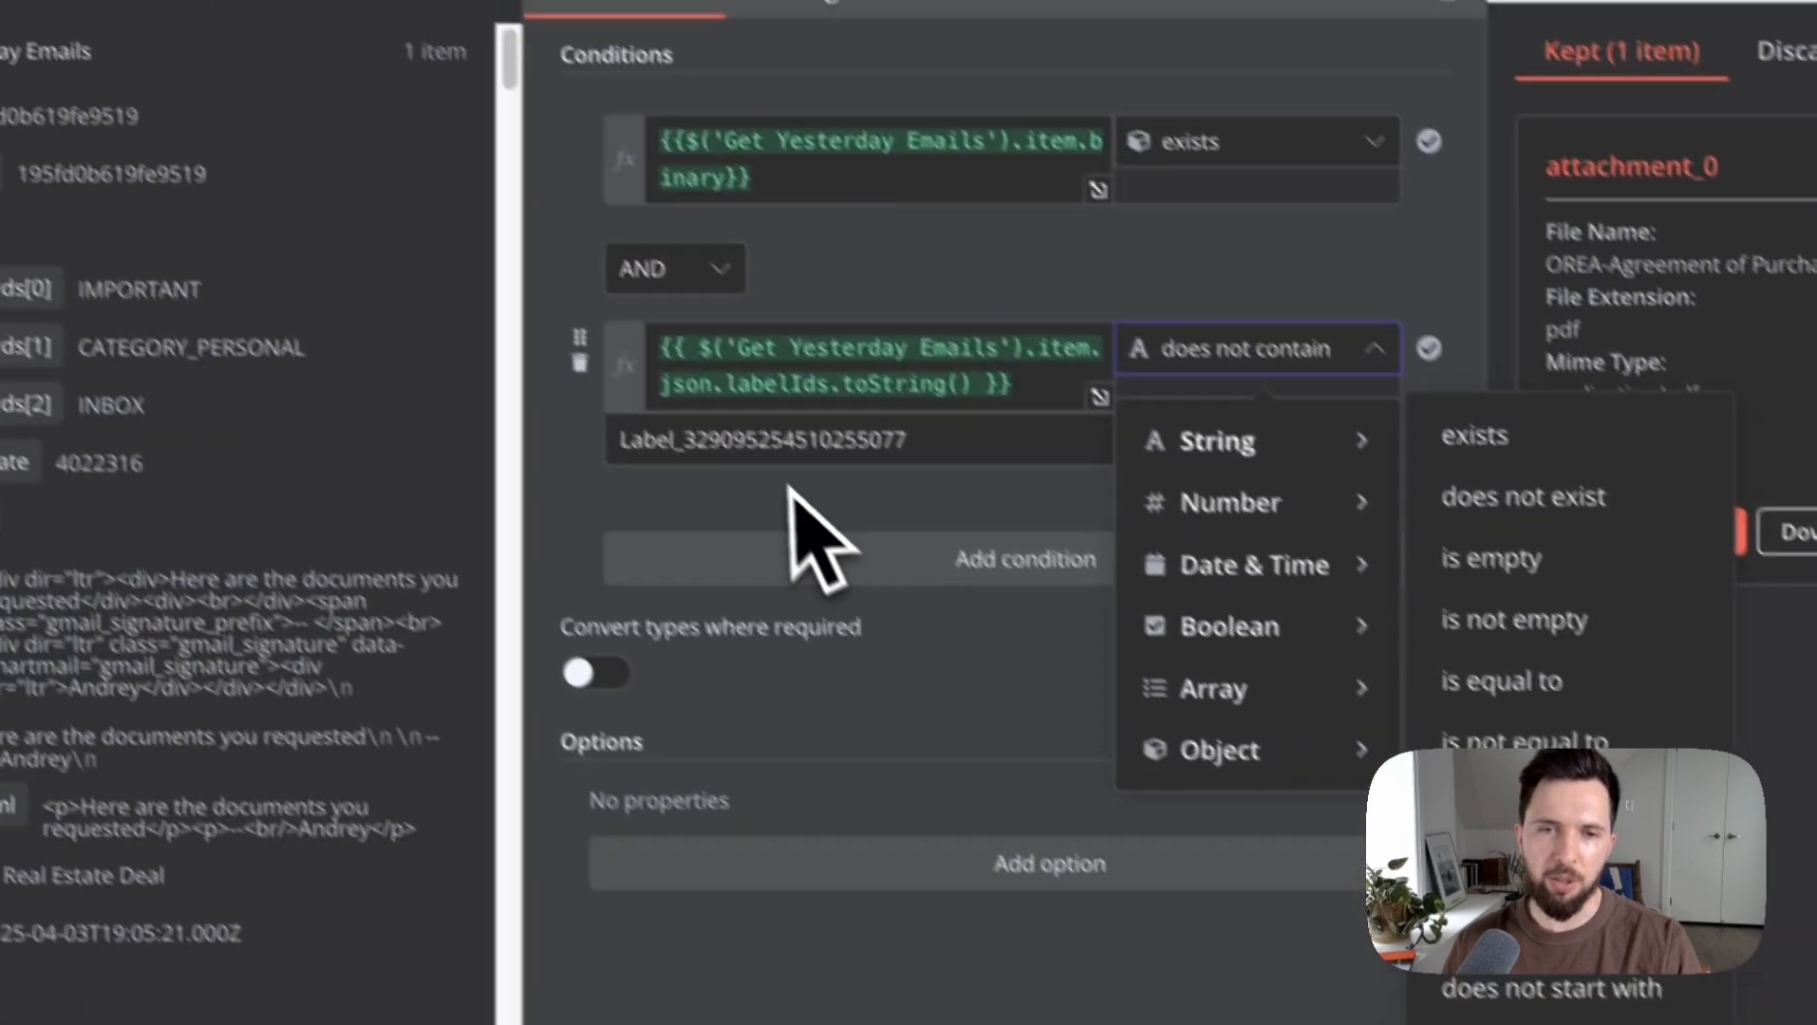
click(436, 190)
Highlight the Gmail label ID that the labelIds condition compares against
drag(987, 484, 707, 481)
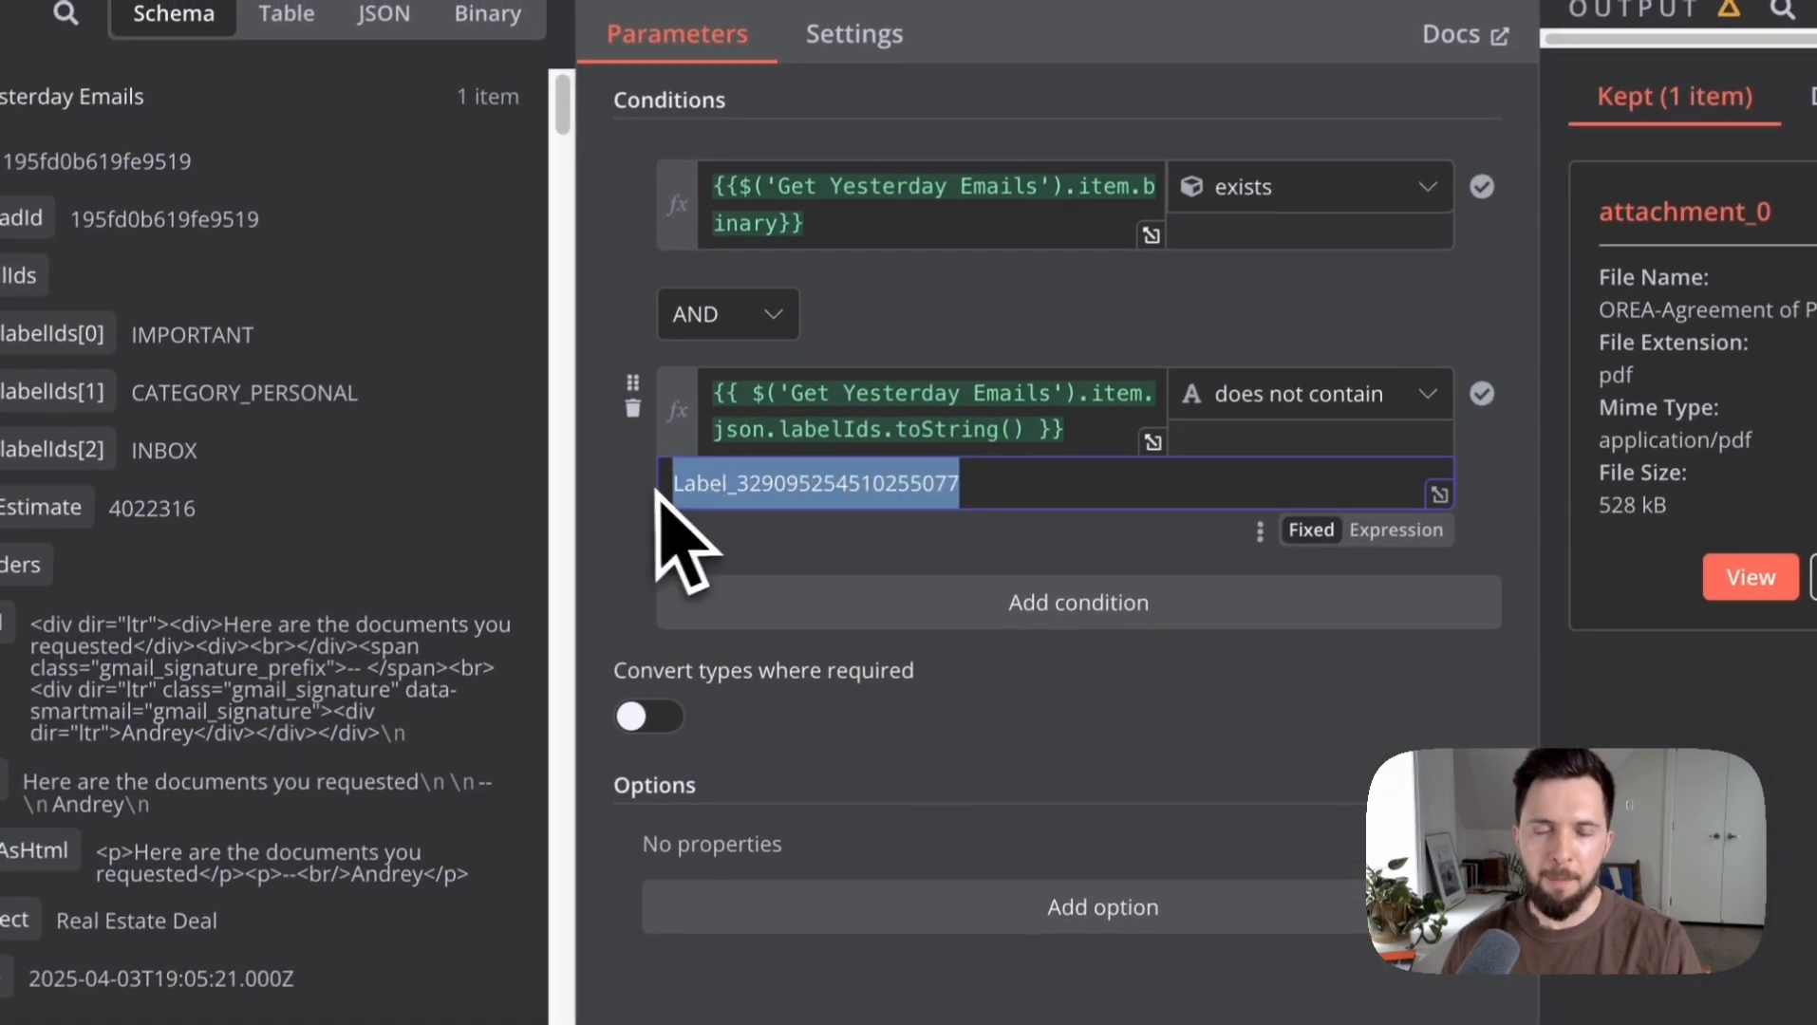
click(982, 484)
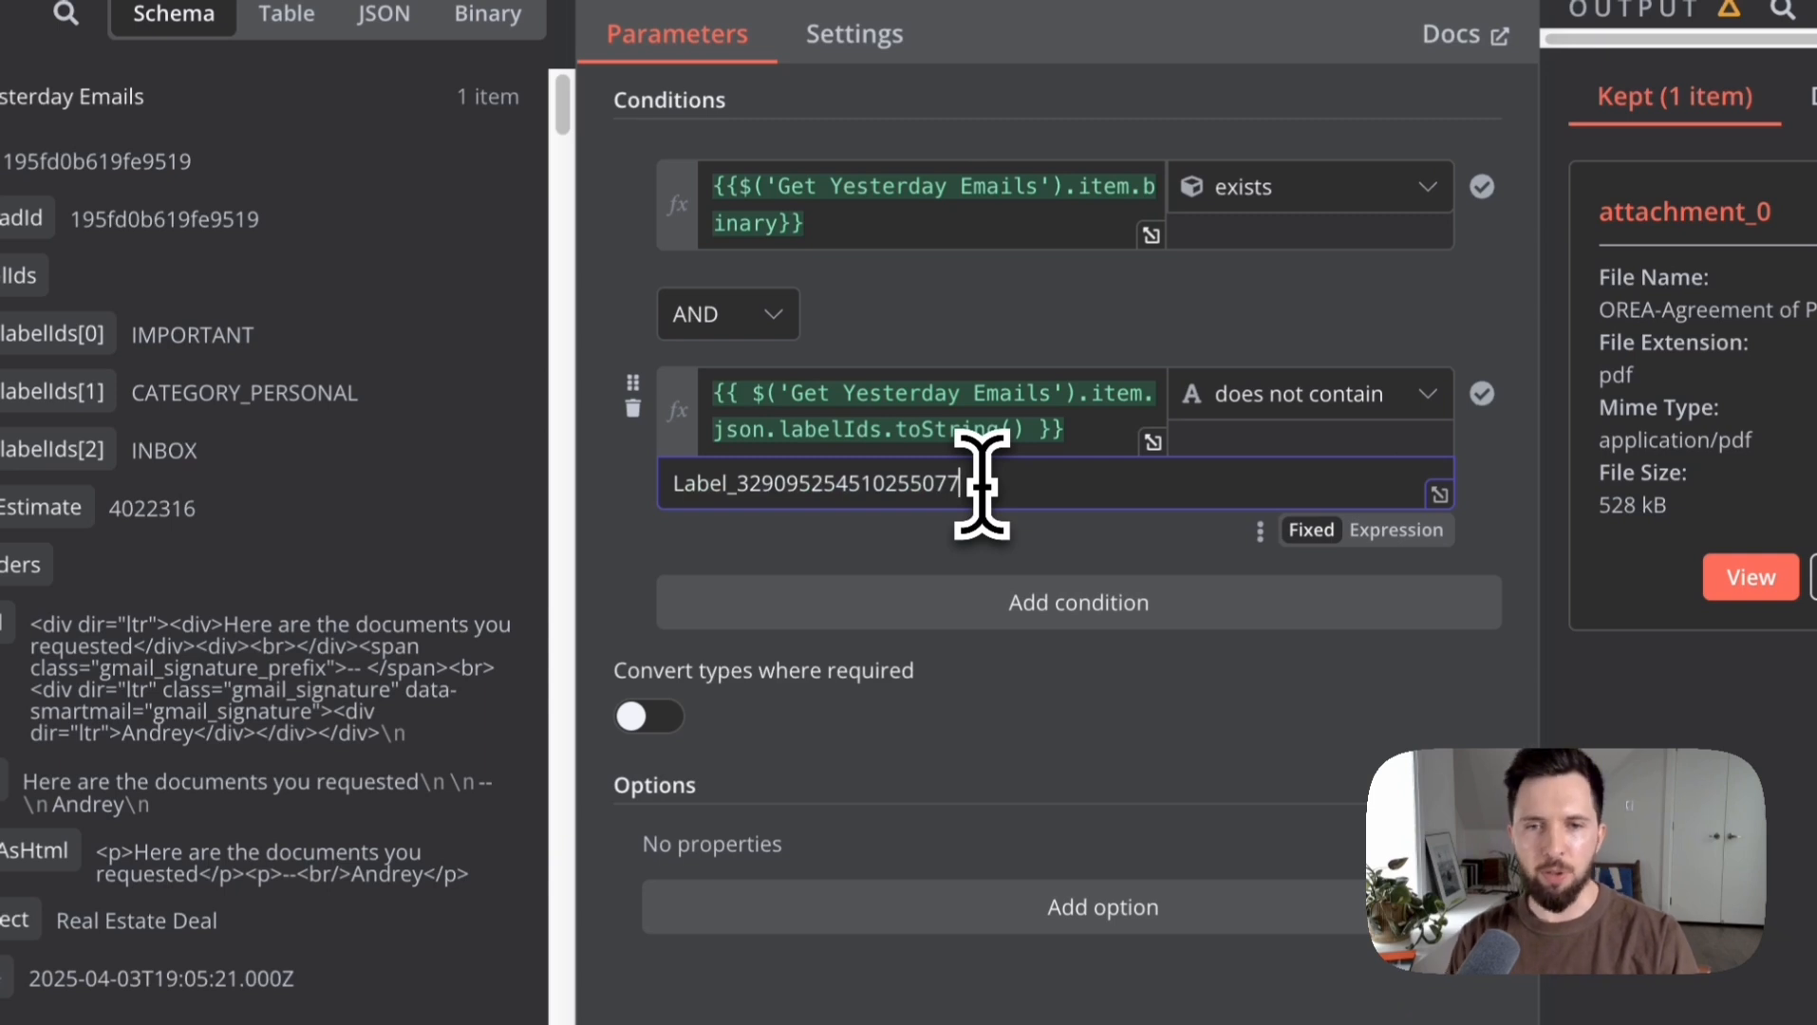
drag(676, 484, 669, 527)
click(1006, 498)
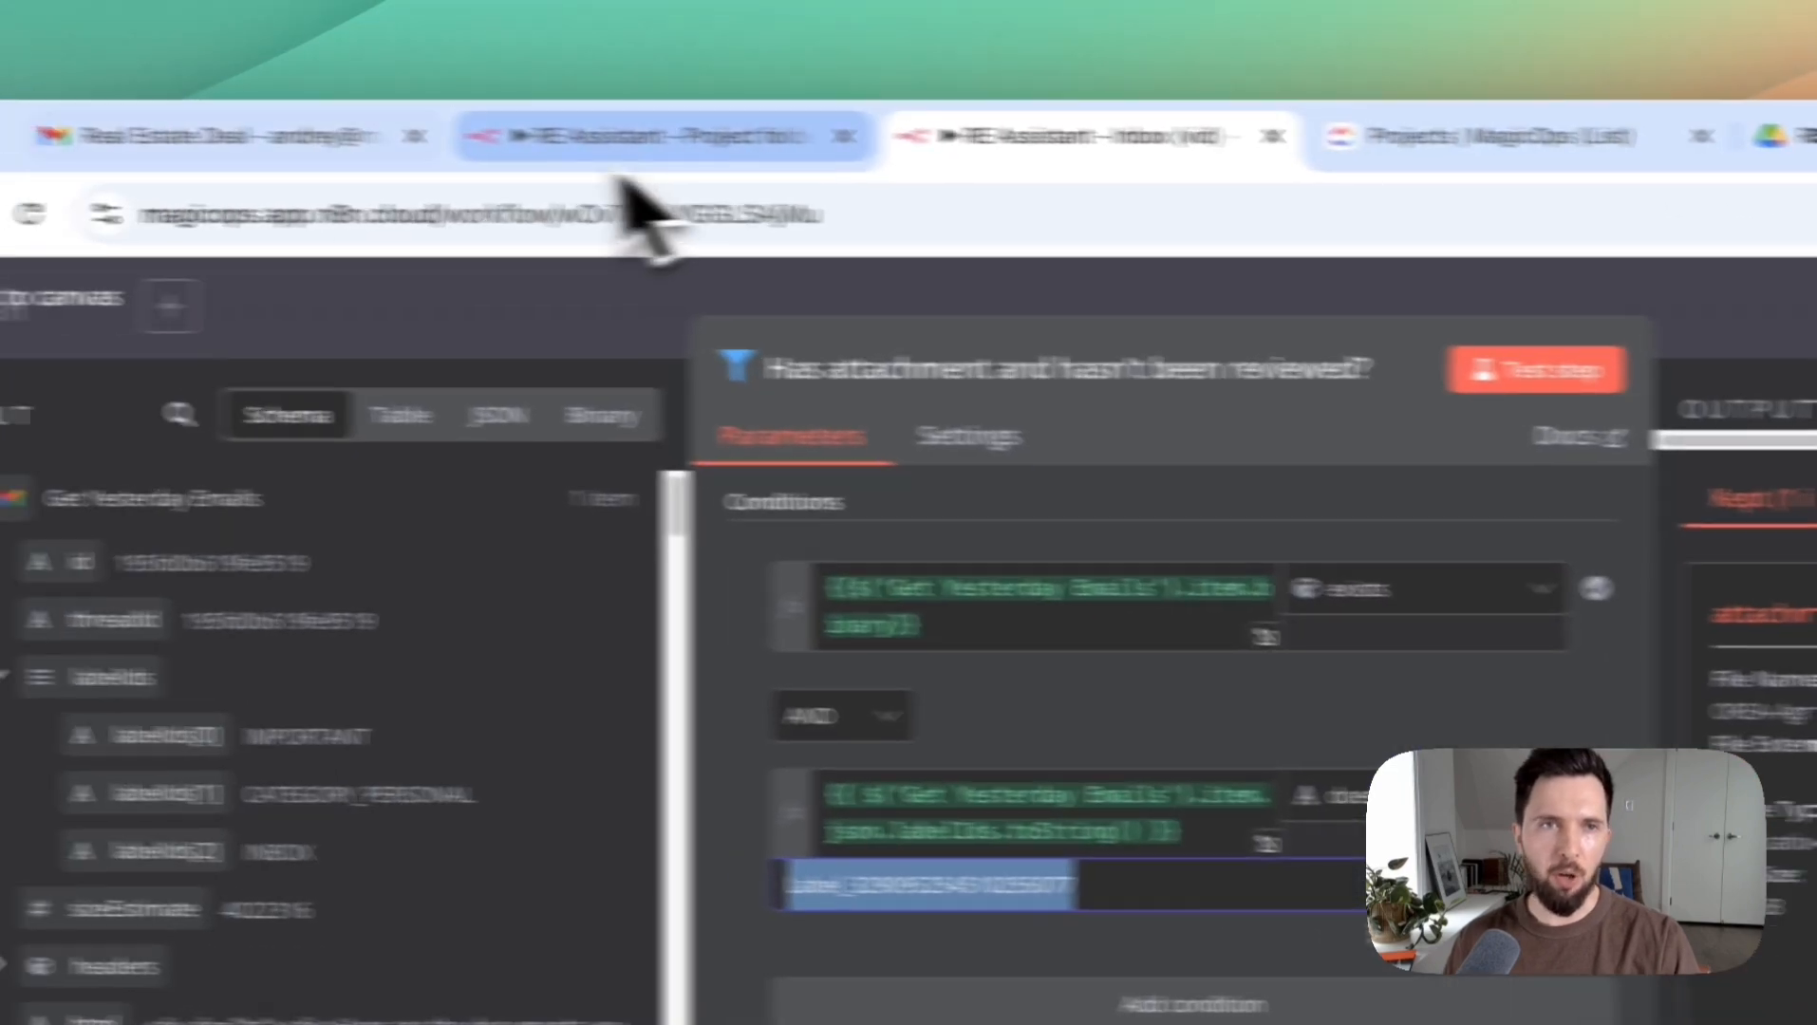
Check the files-uploaded label on the email in Gmail, return to the filter's label ID condition, and close the filter
click(431, 155)
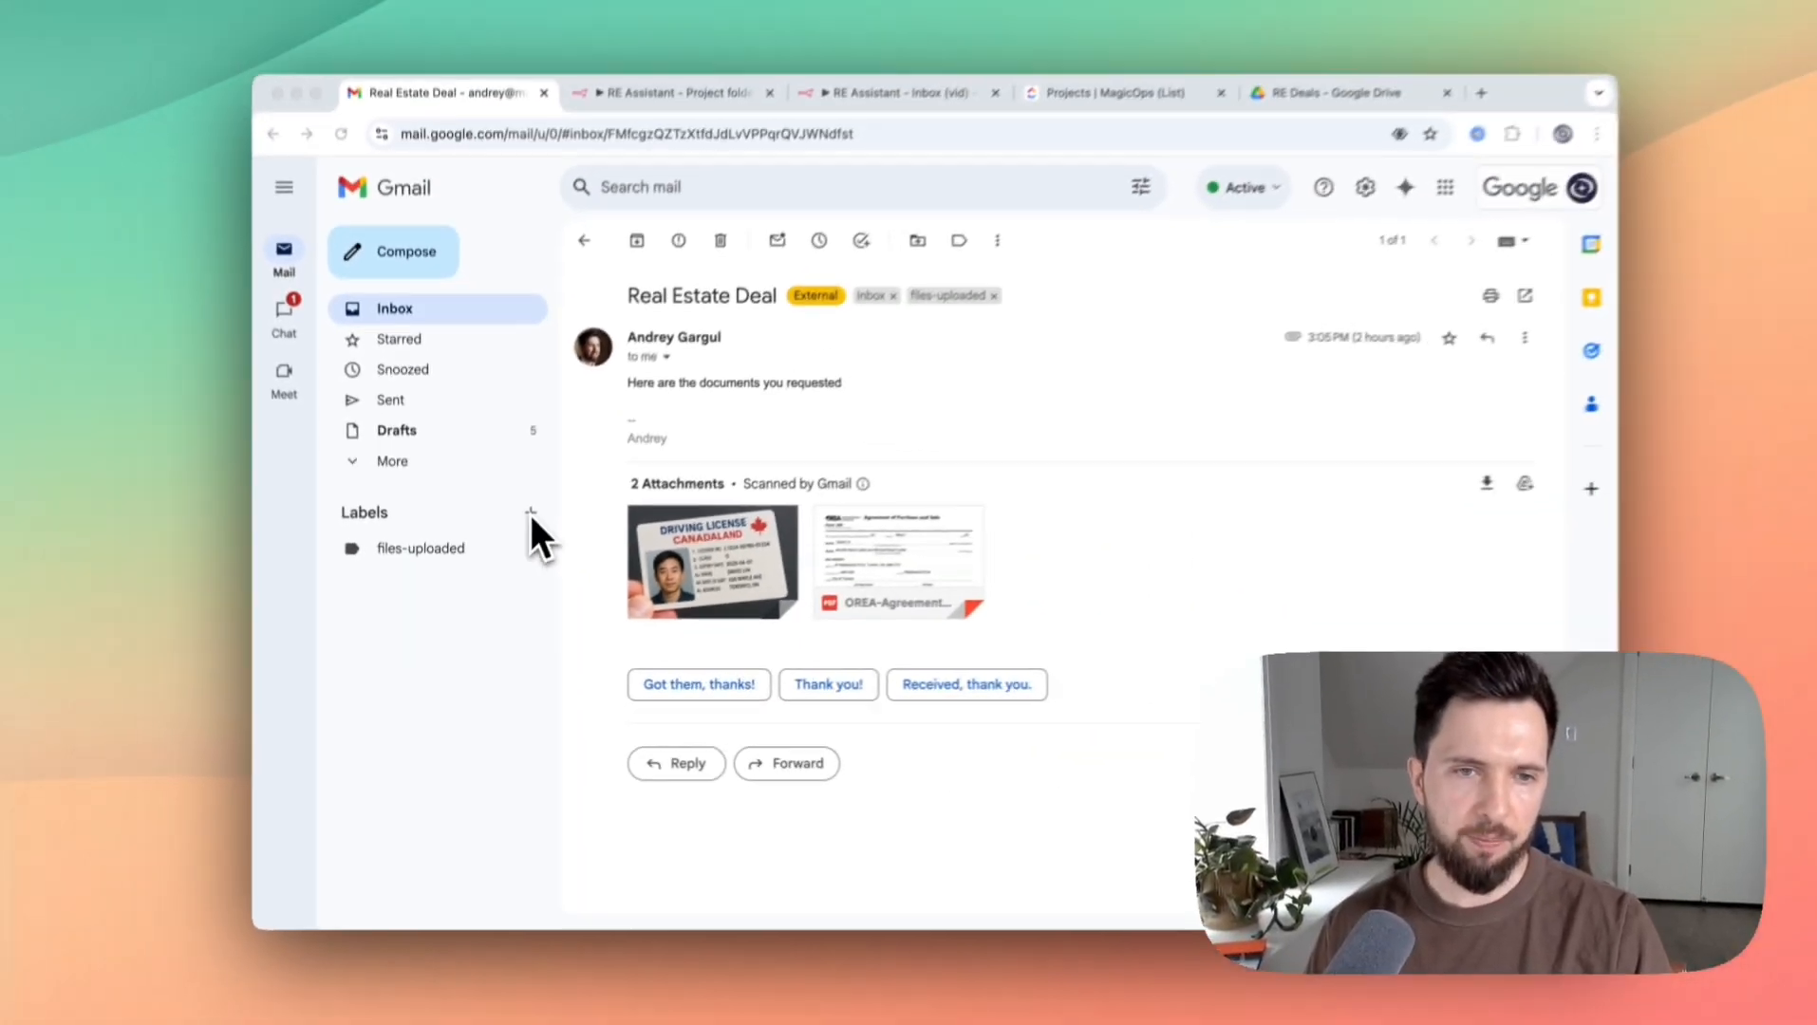
click(635, 325)
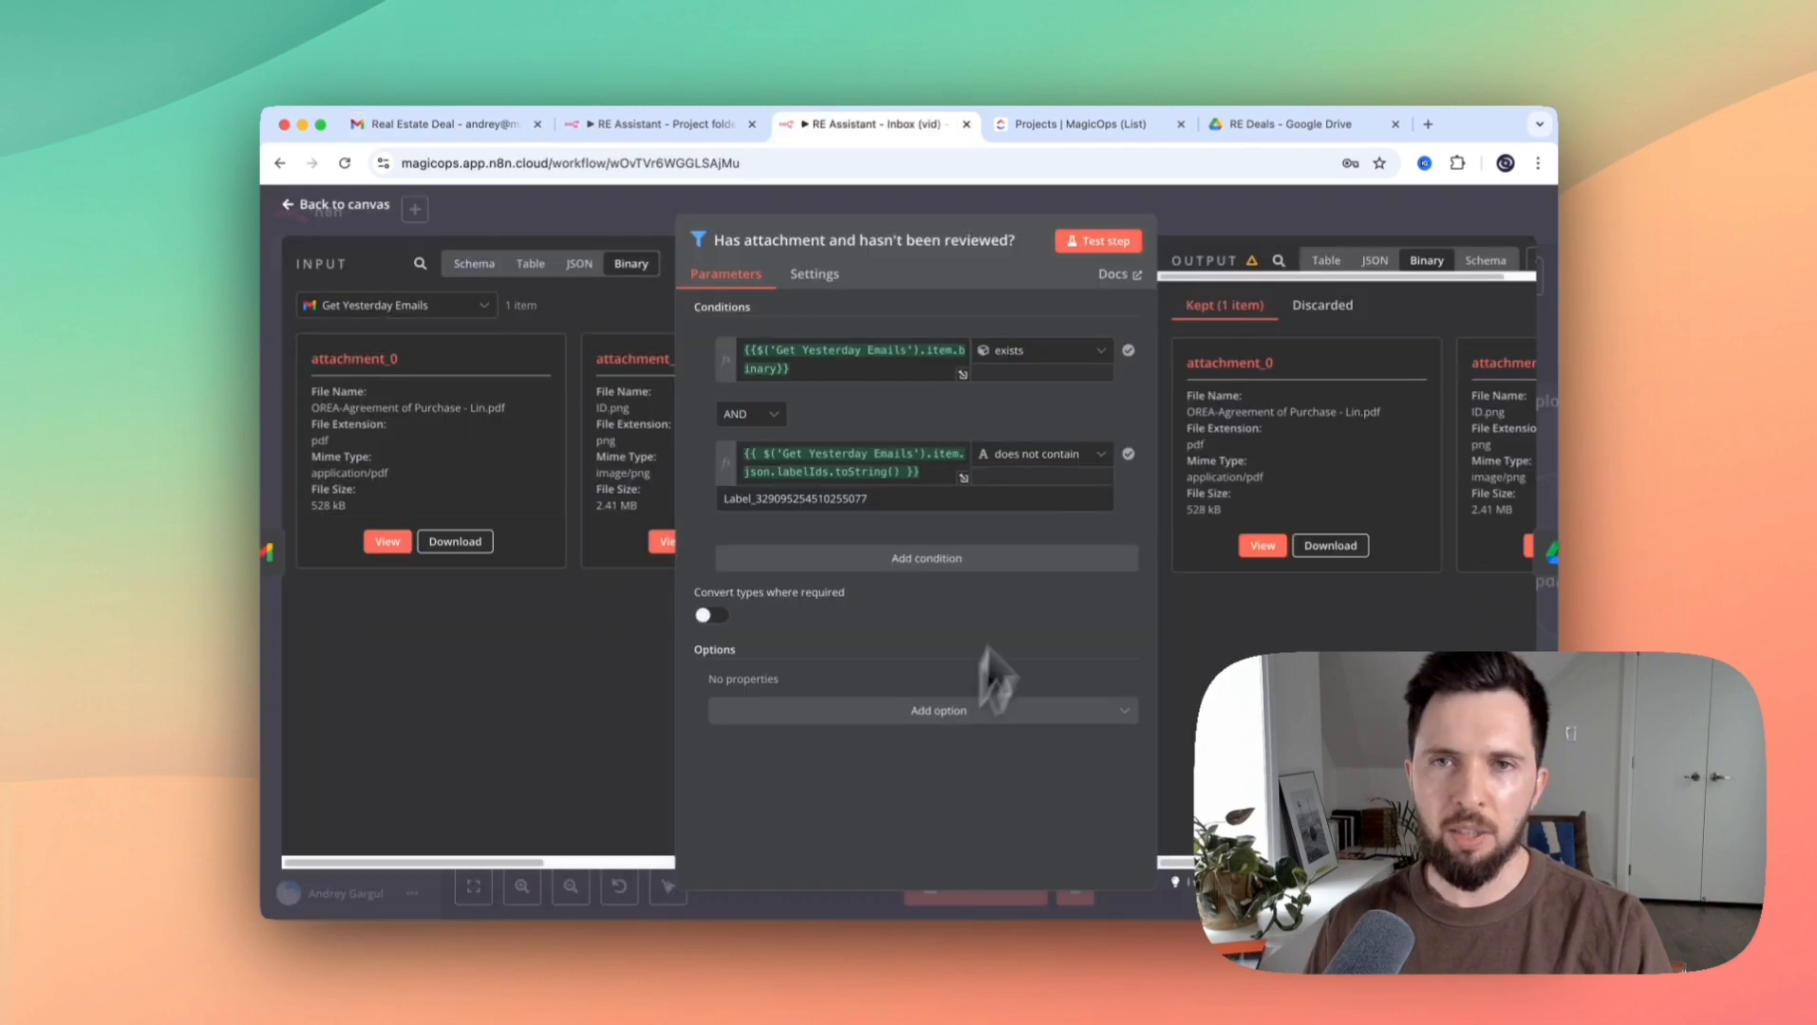
click(868, 500)
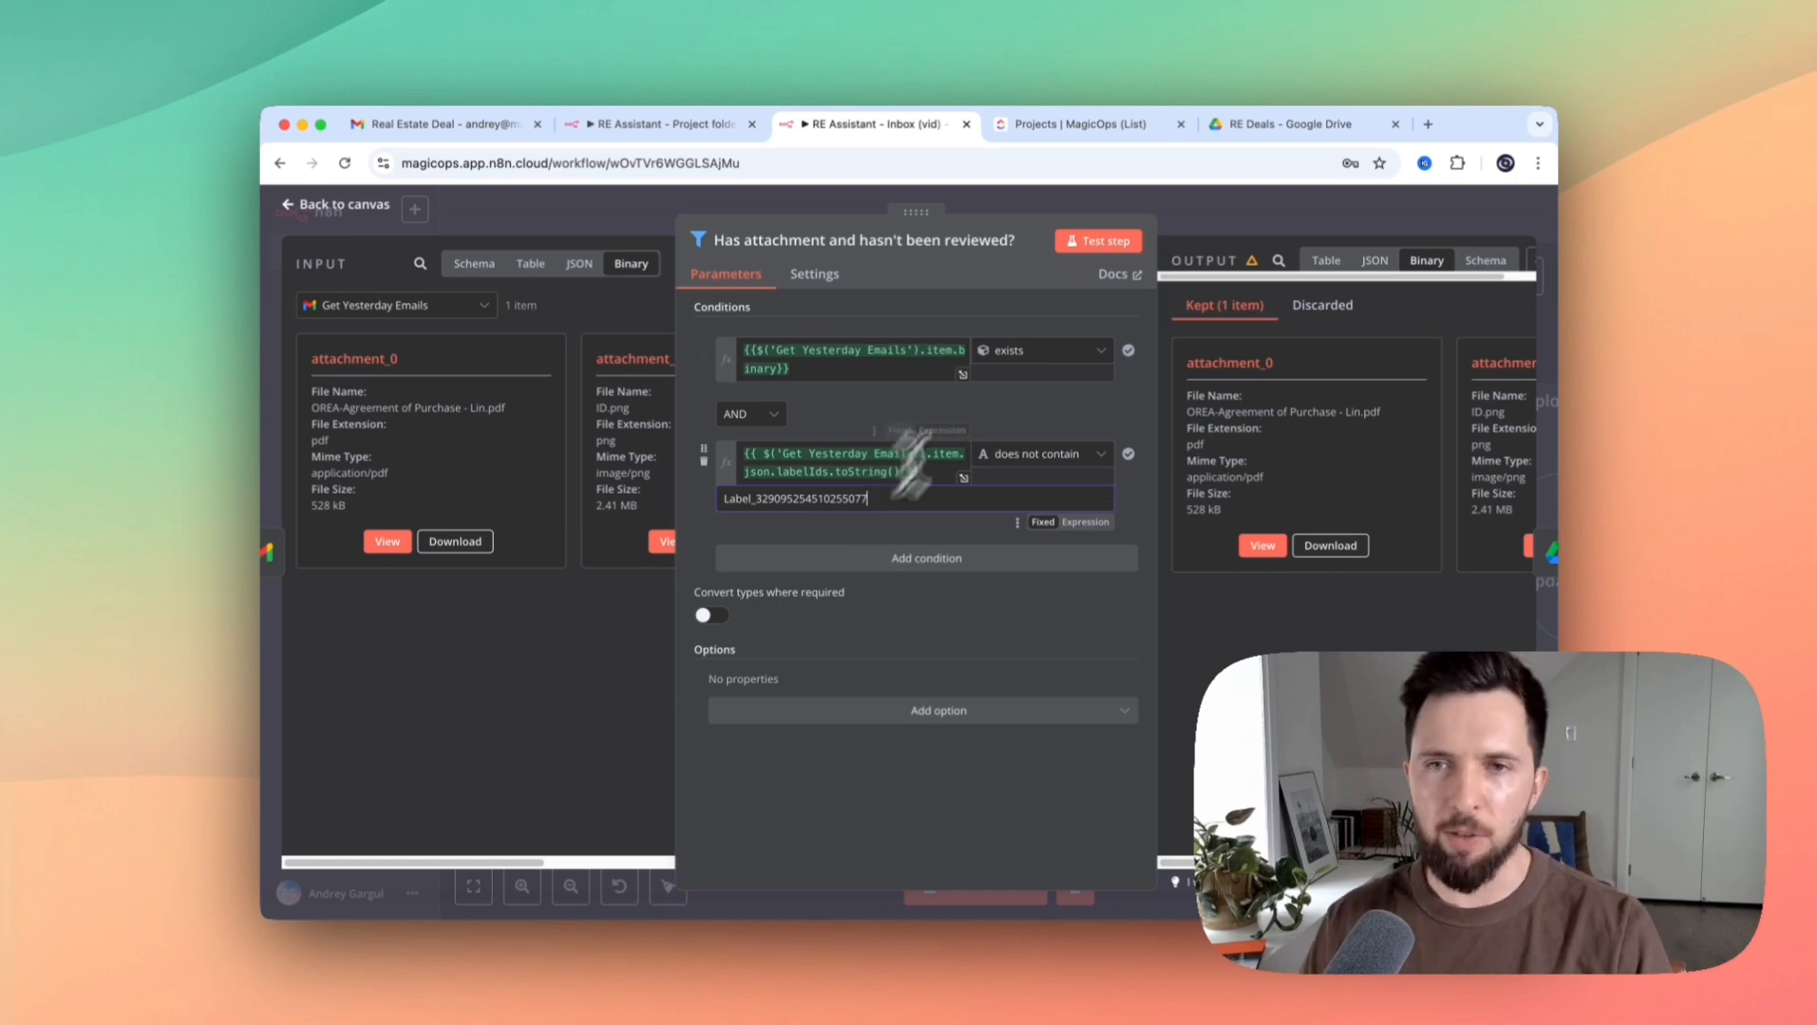
click(1250, 217)
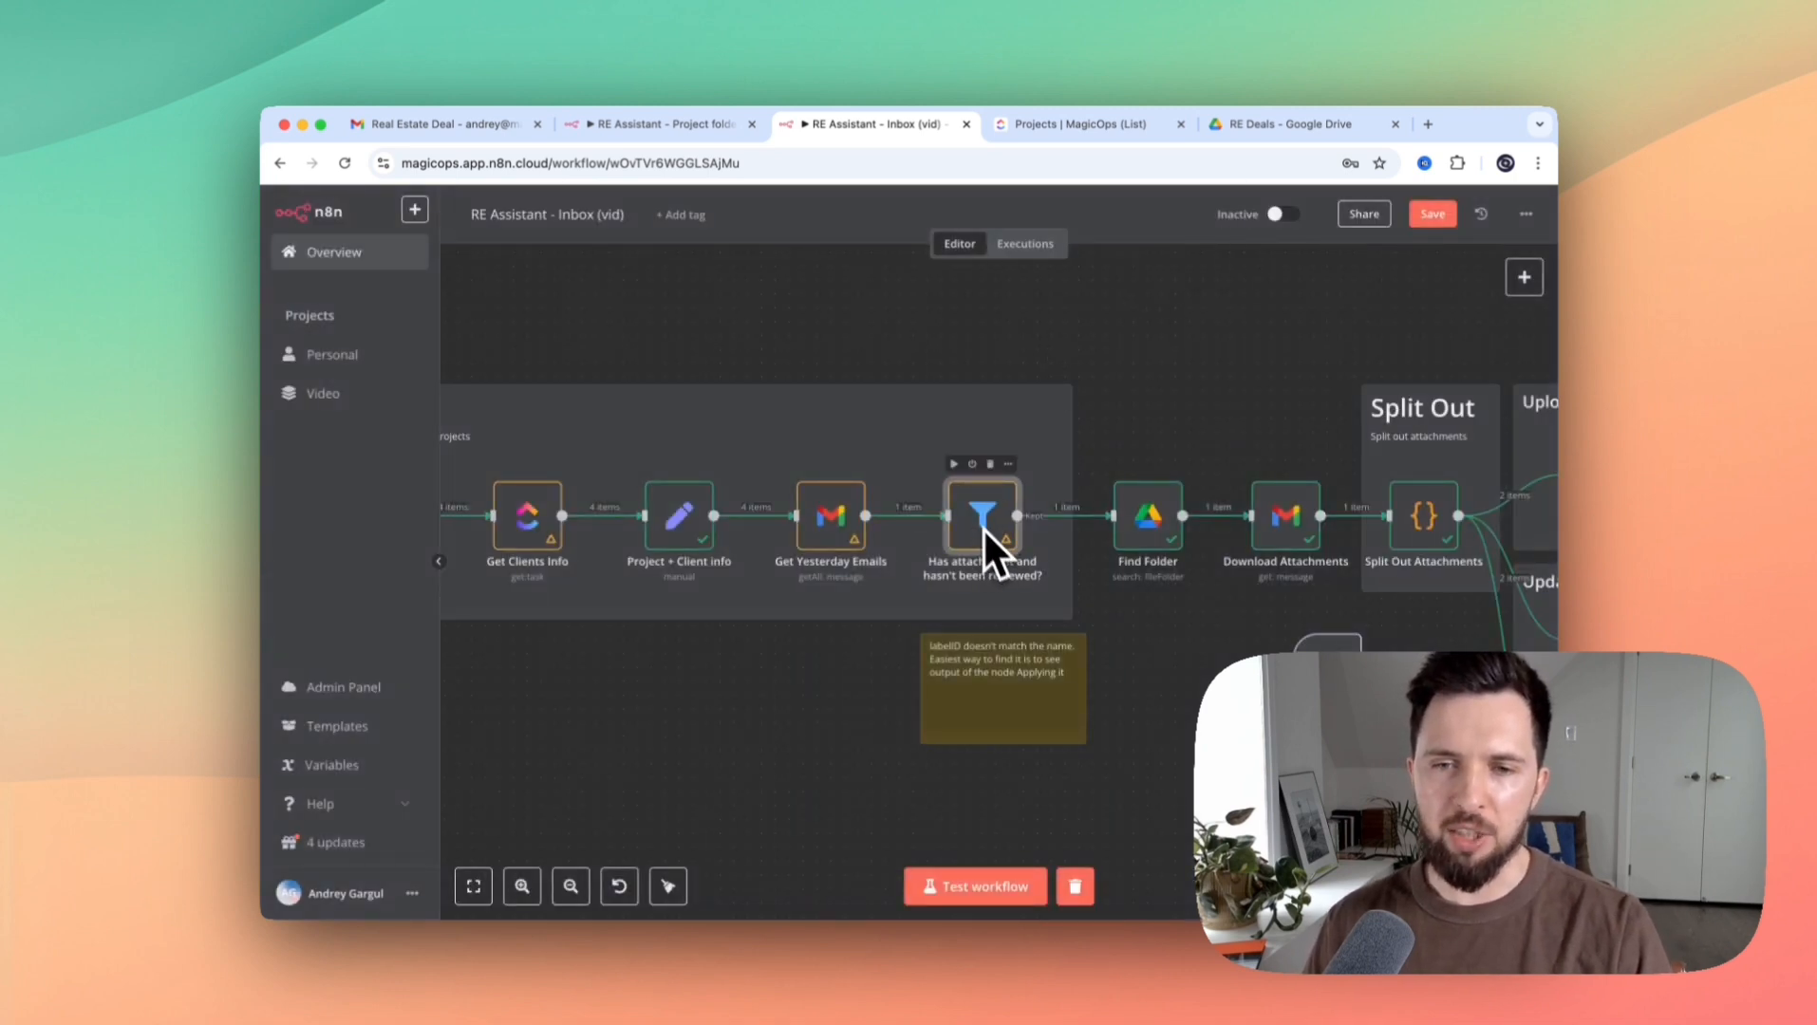
Open the Add label node under "Mark as processed" and review its available label names, keeping files-uploaded selected
drag(1316, 350, 587, 320)
drag(1221, 332, 1164, 284)
drag(1046, 394, 1389, 261)
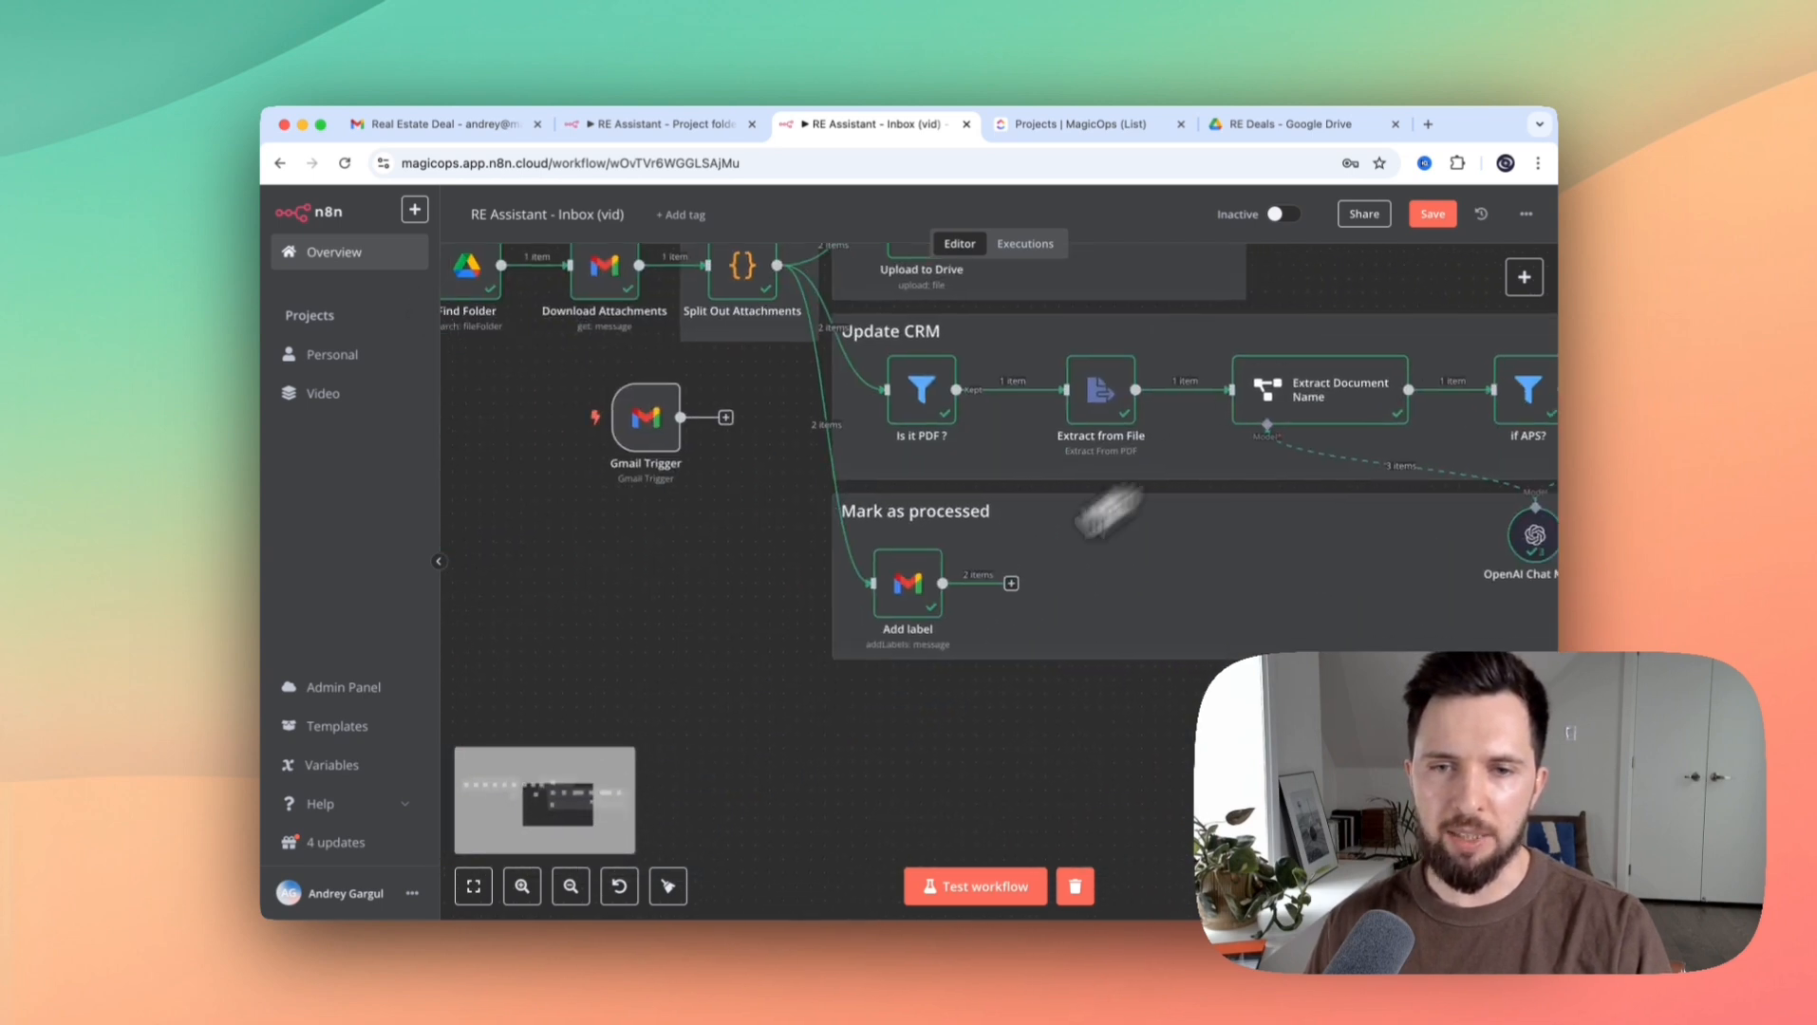
double_click(902, 594)
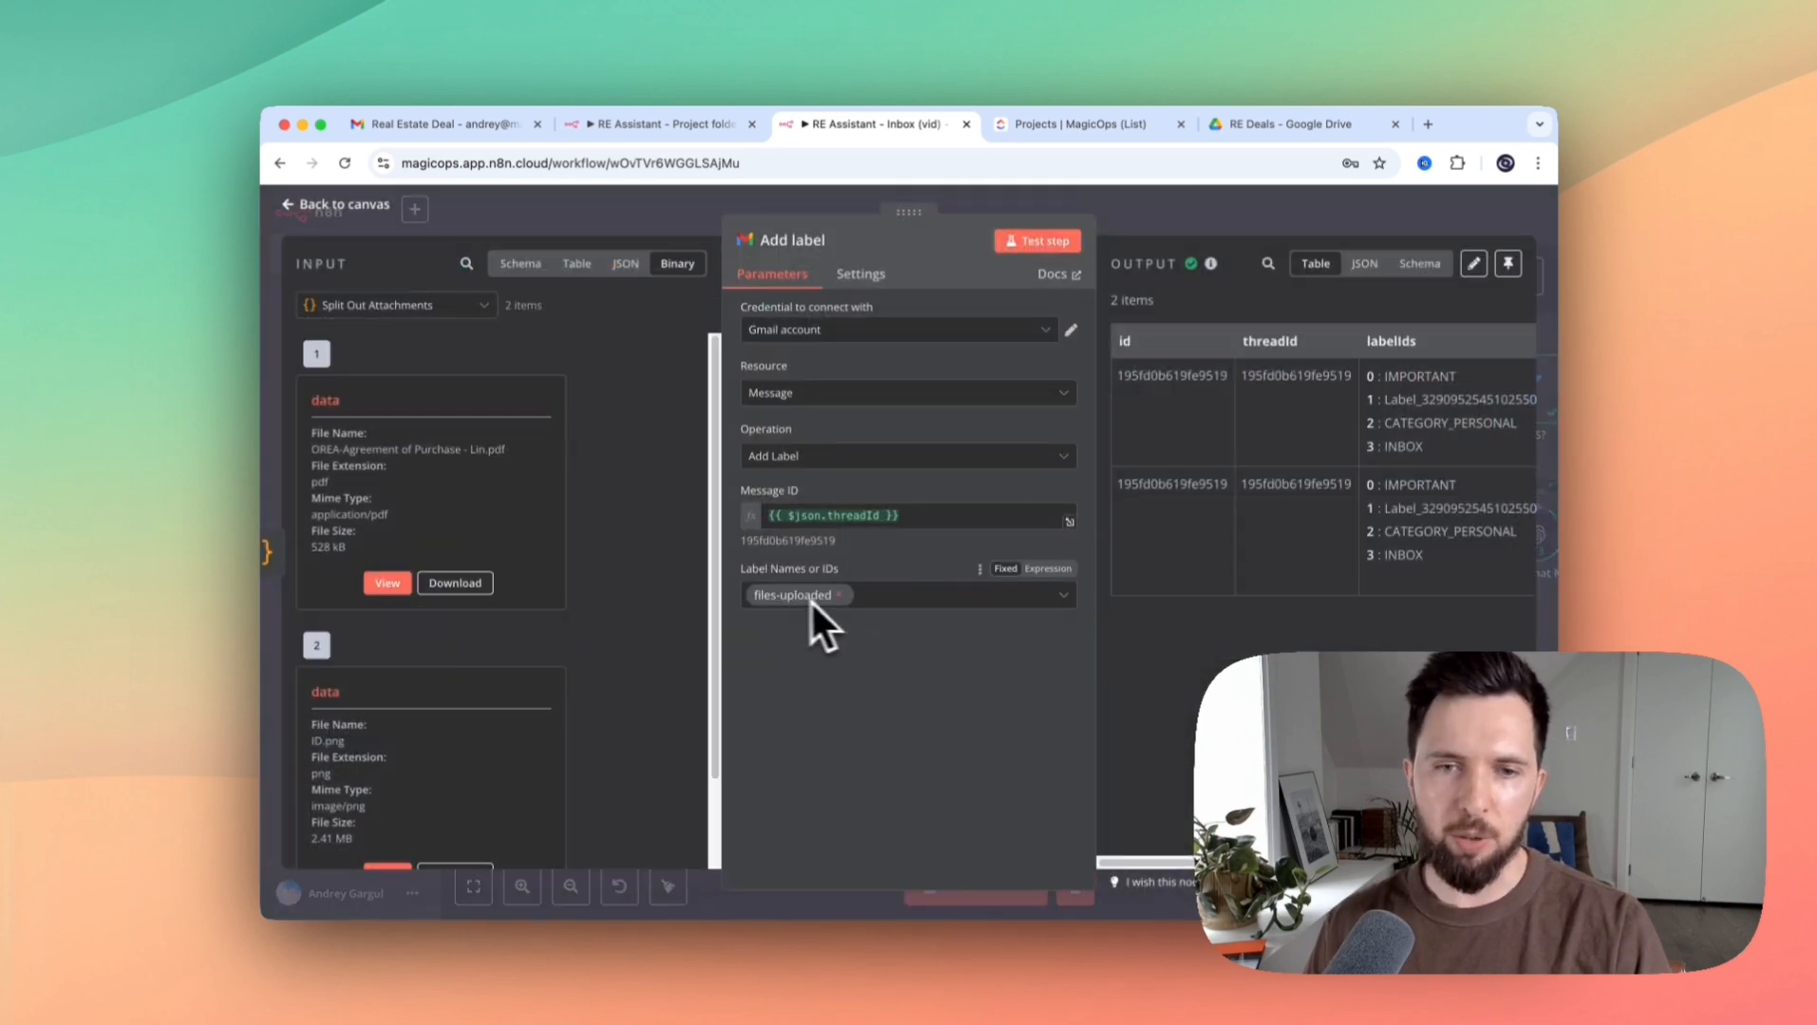
click(909, 603)
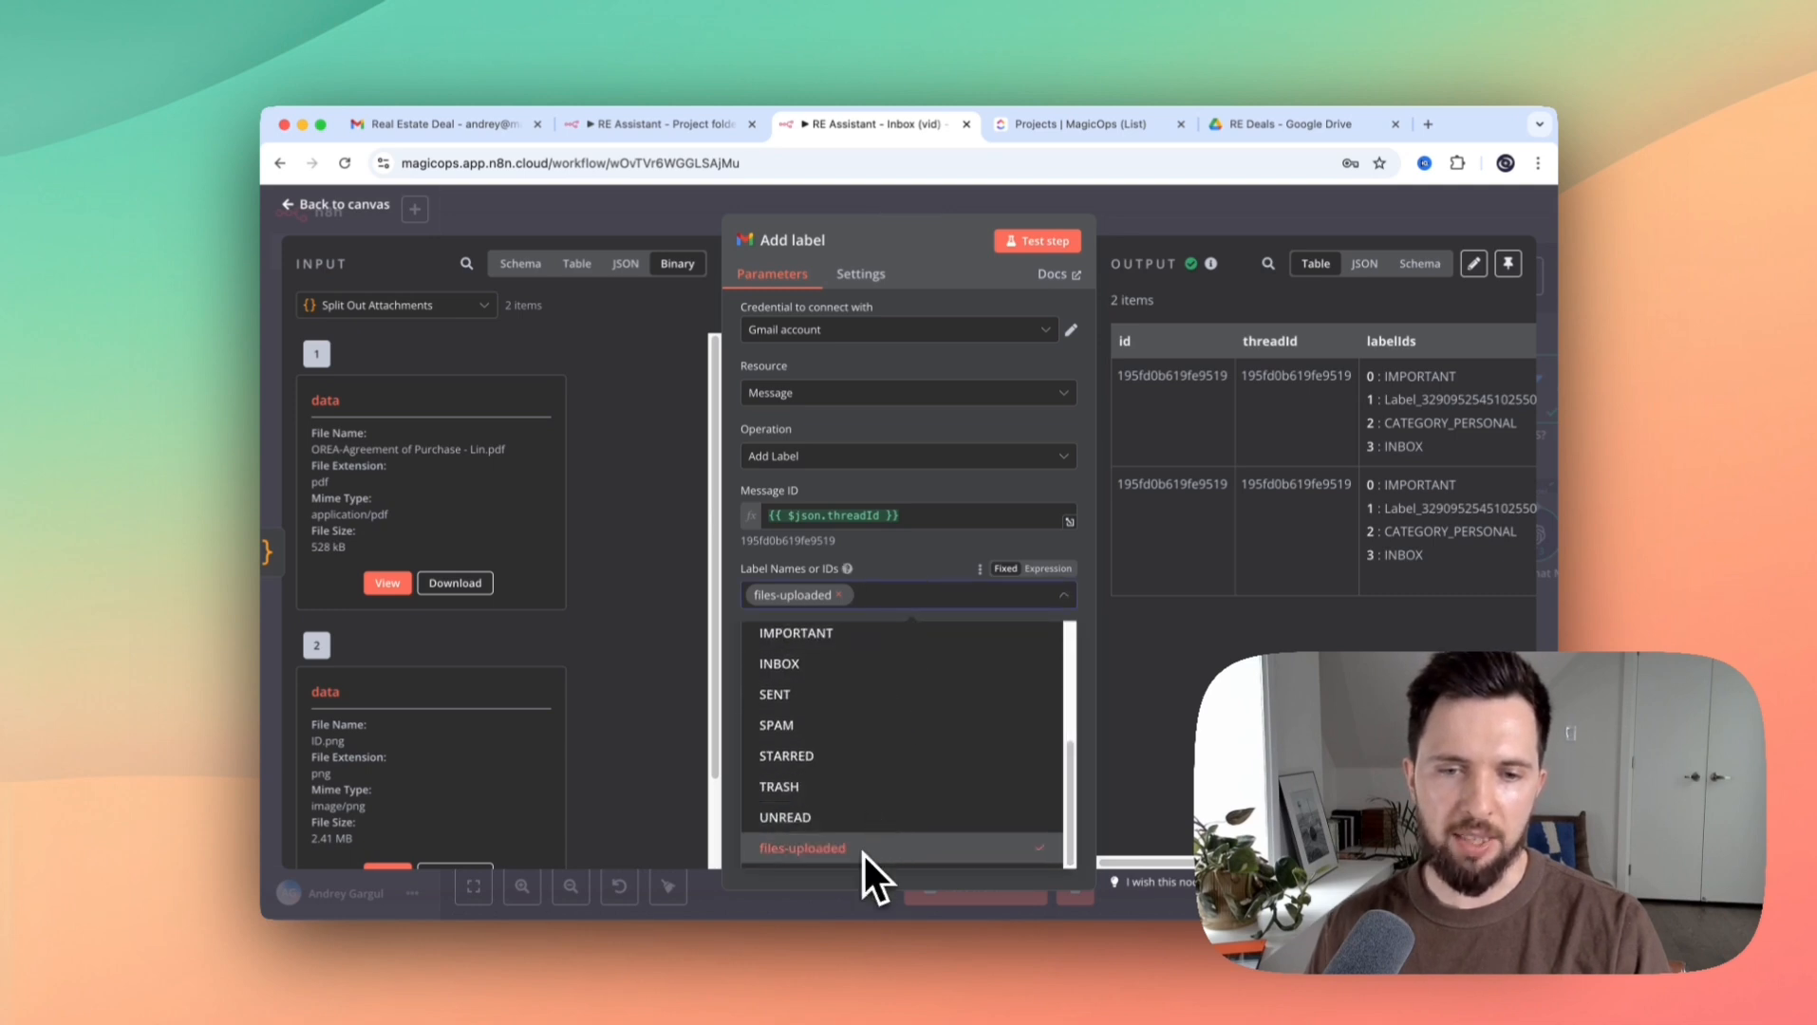
click(906, 557)
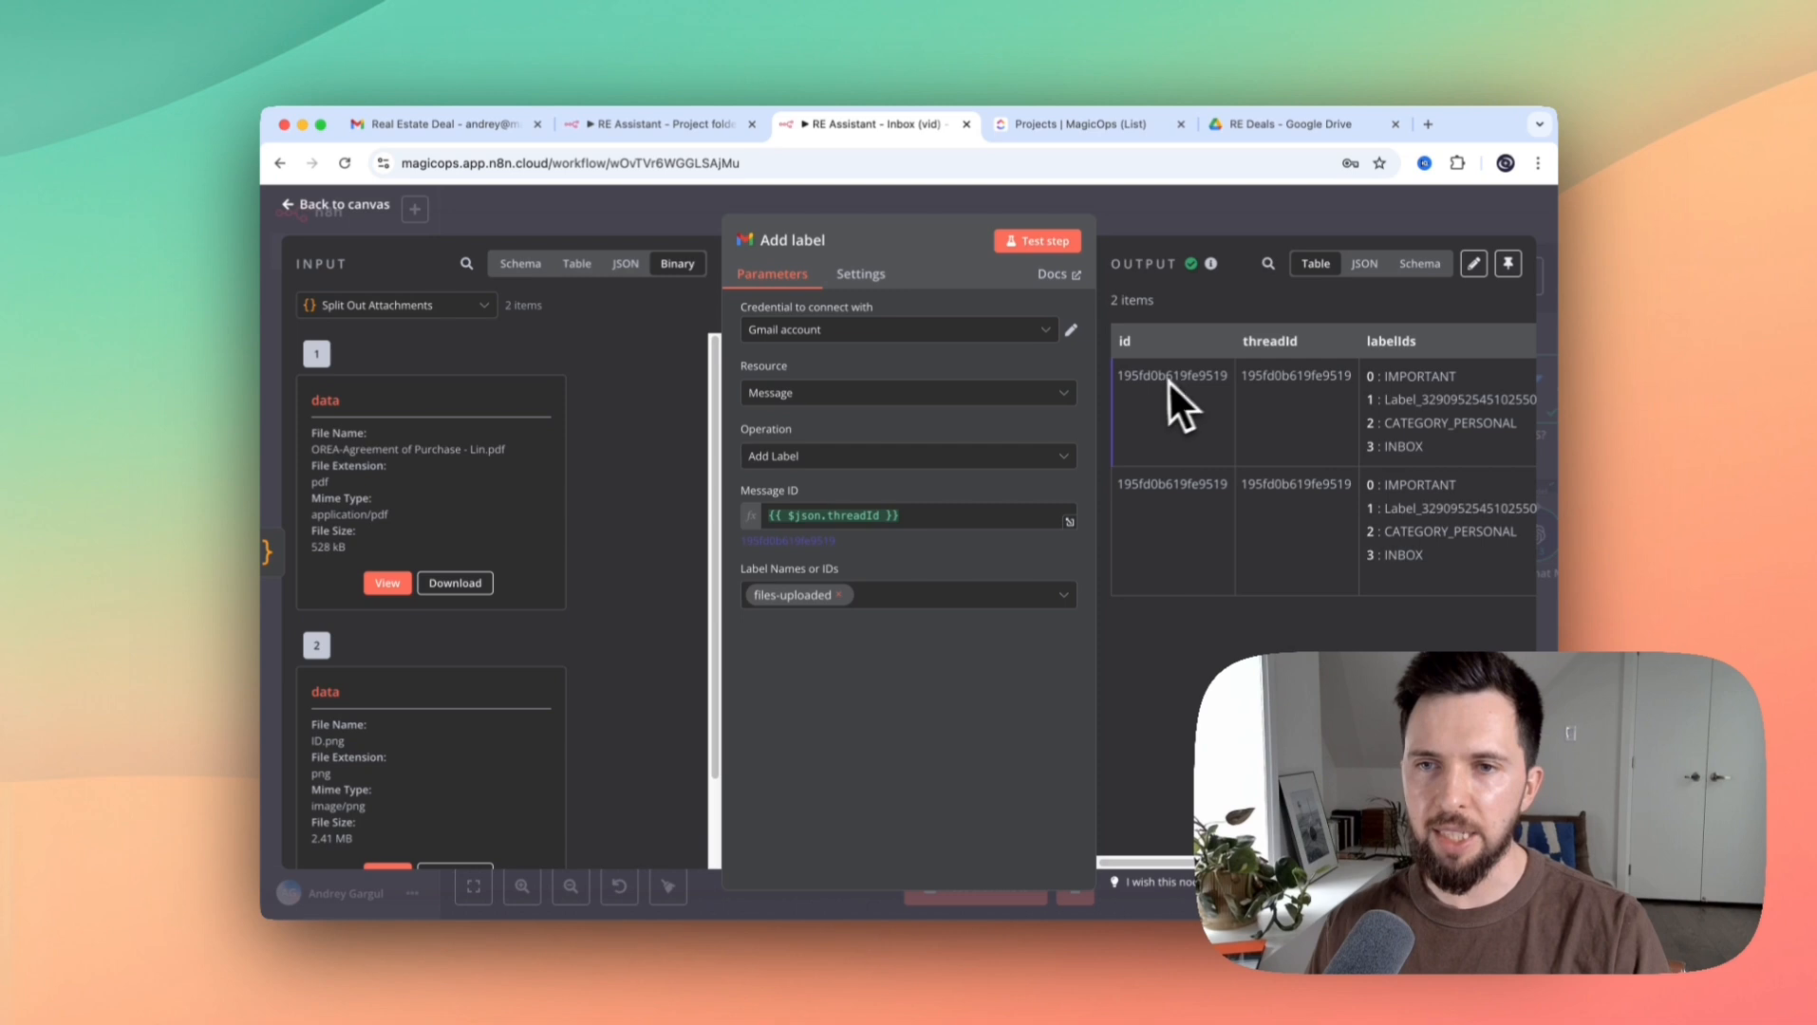
Highlight the Gmail label ID in the labelIds output column of the Add label node, and close the node
scroll(1267, 387, right, 5)
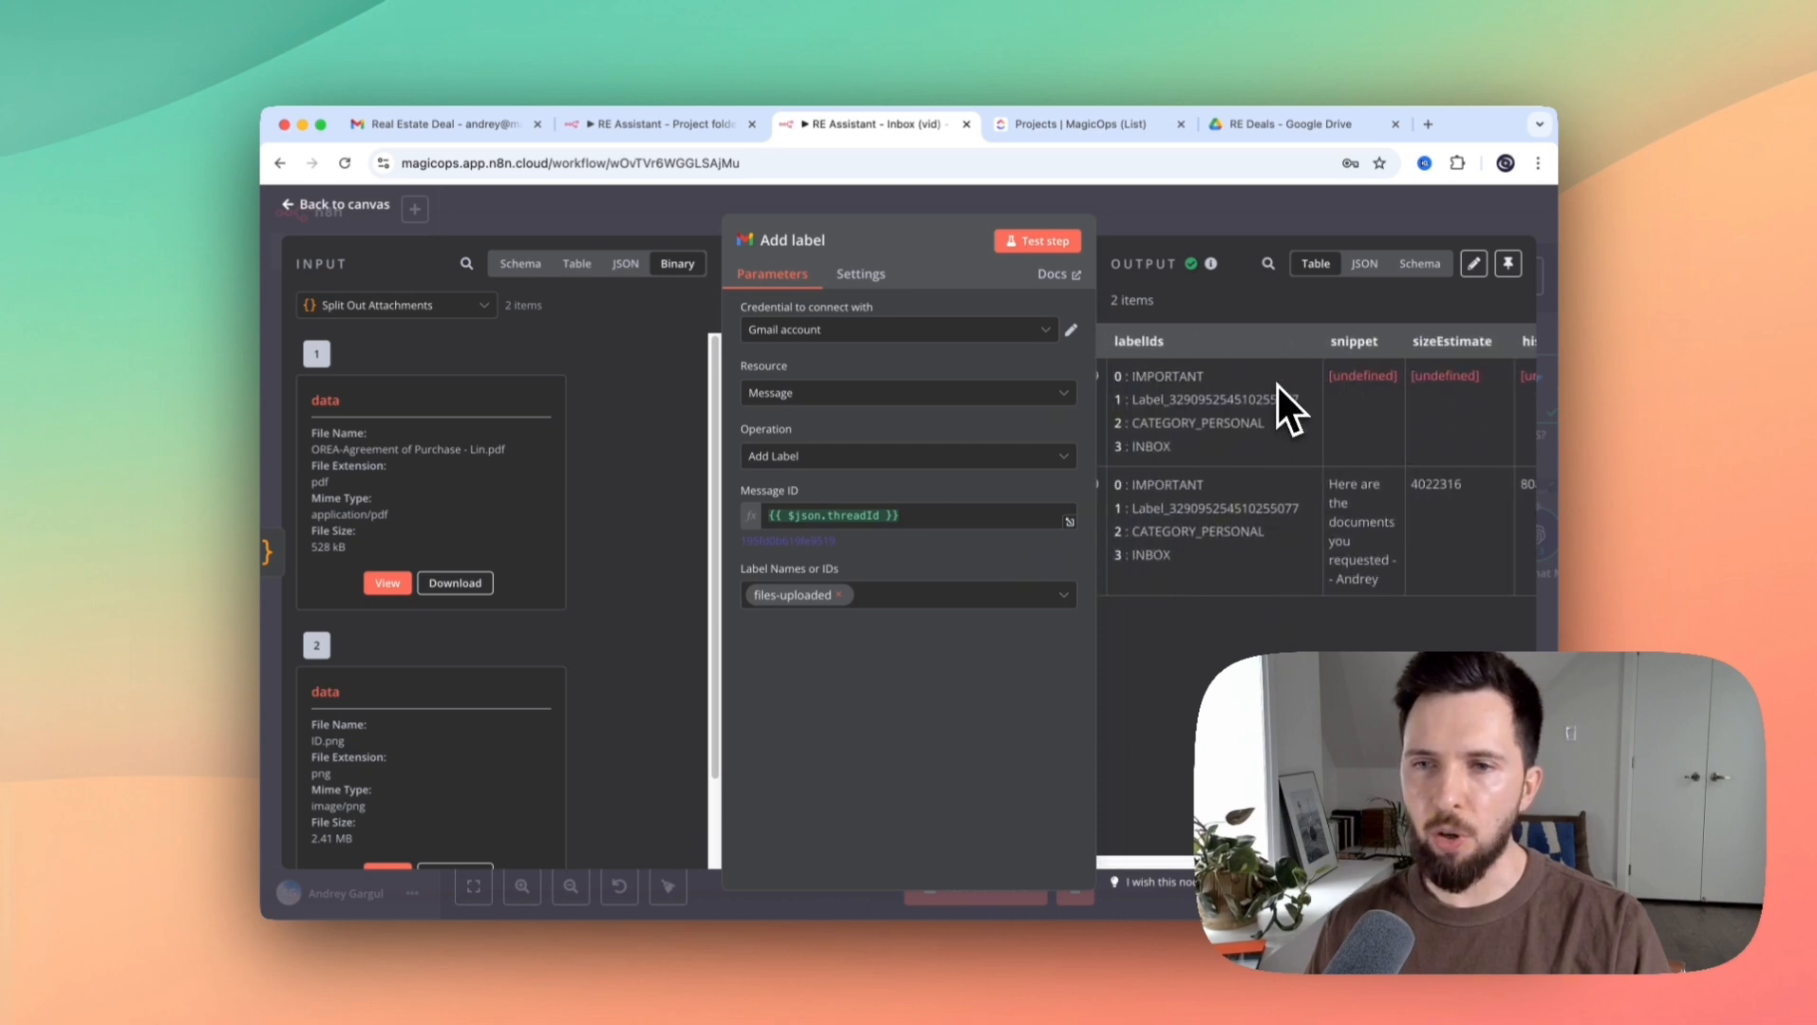
drag(1194, 506, 1304, 513)
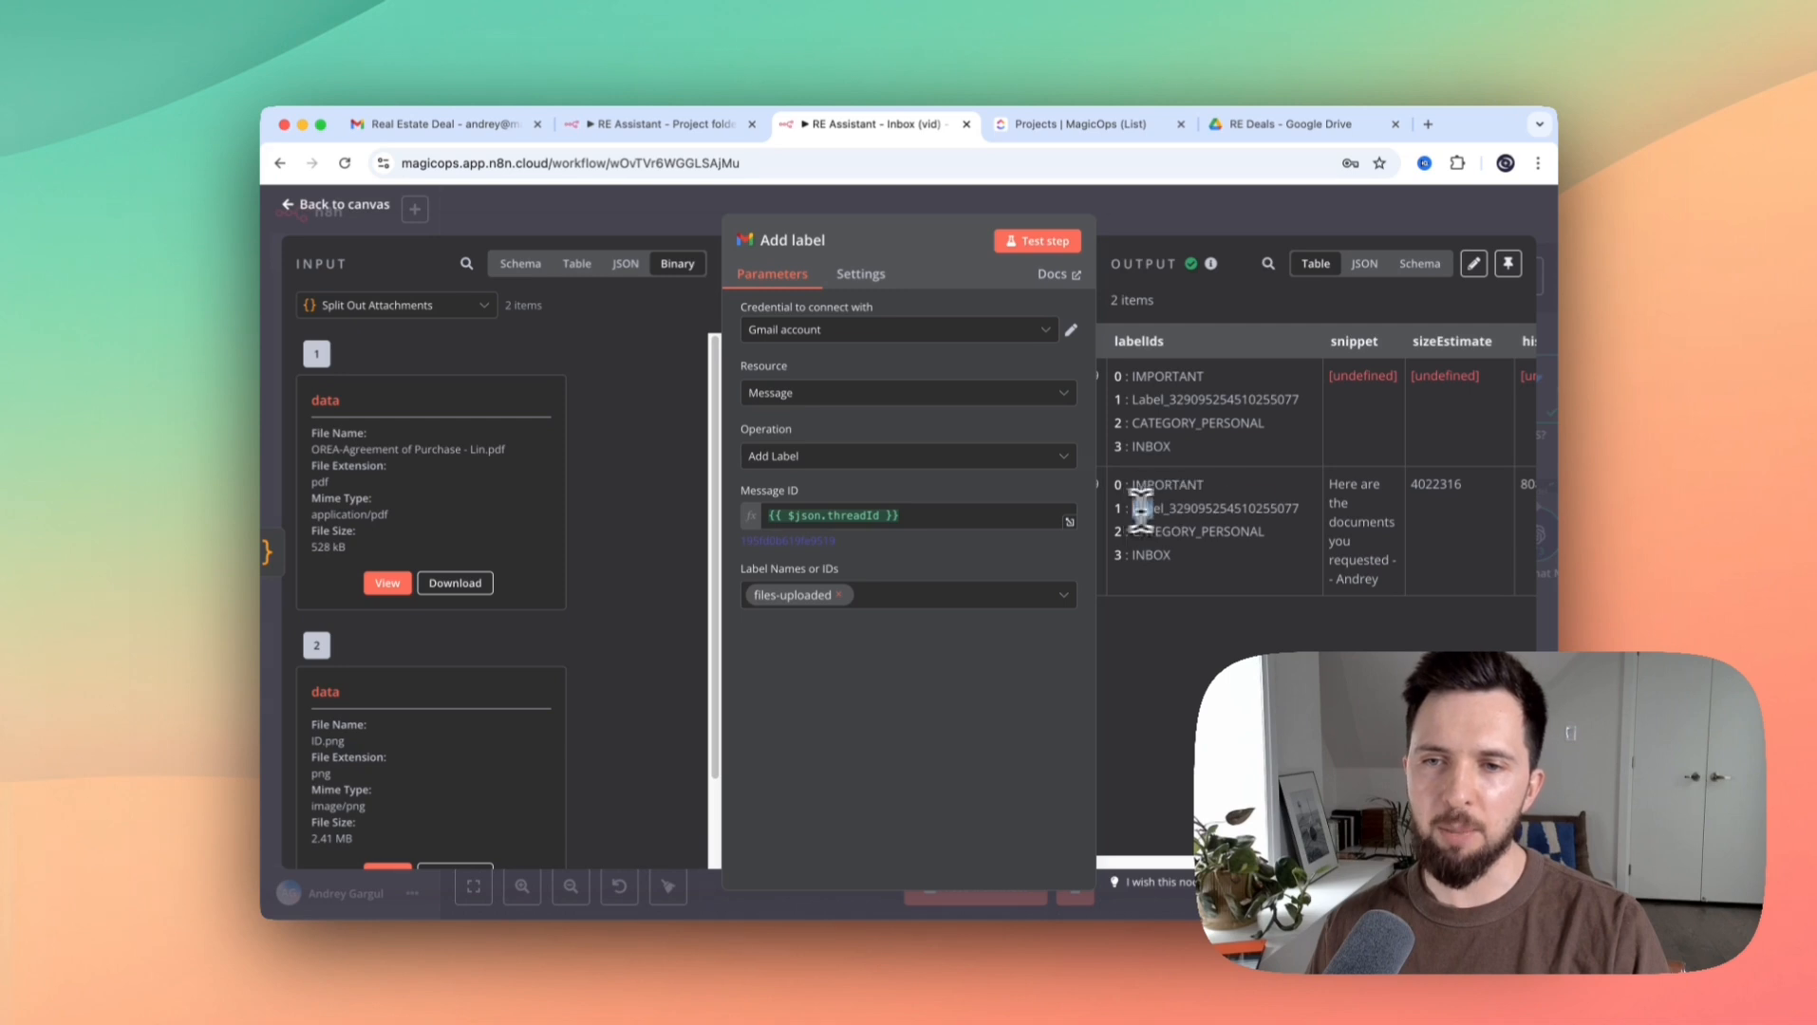
drag(1134, 510, 1298, 510)
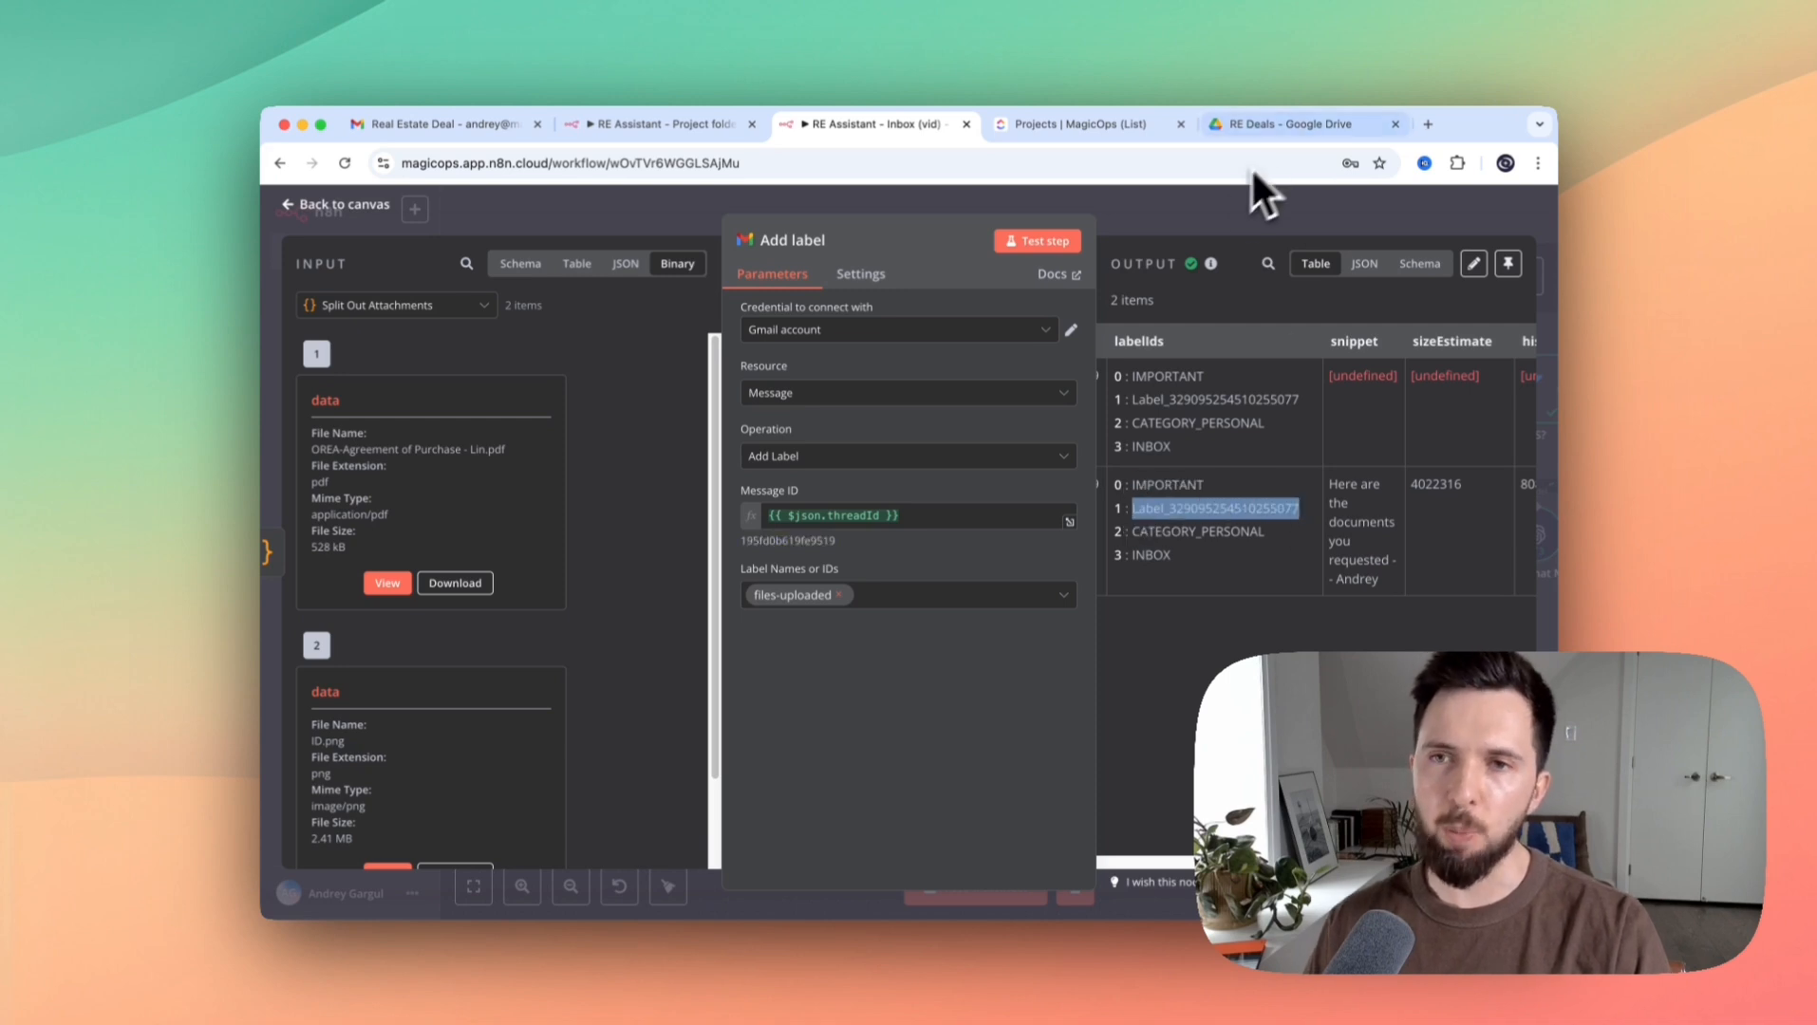
click(1210, 220)
Reopen the "Has attachment and hasn't been reviewed?" filter to review its label ID condition, and return to the canvas
drag(769, 428, 1426, 514)
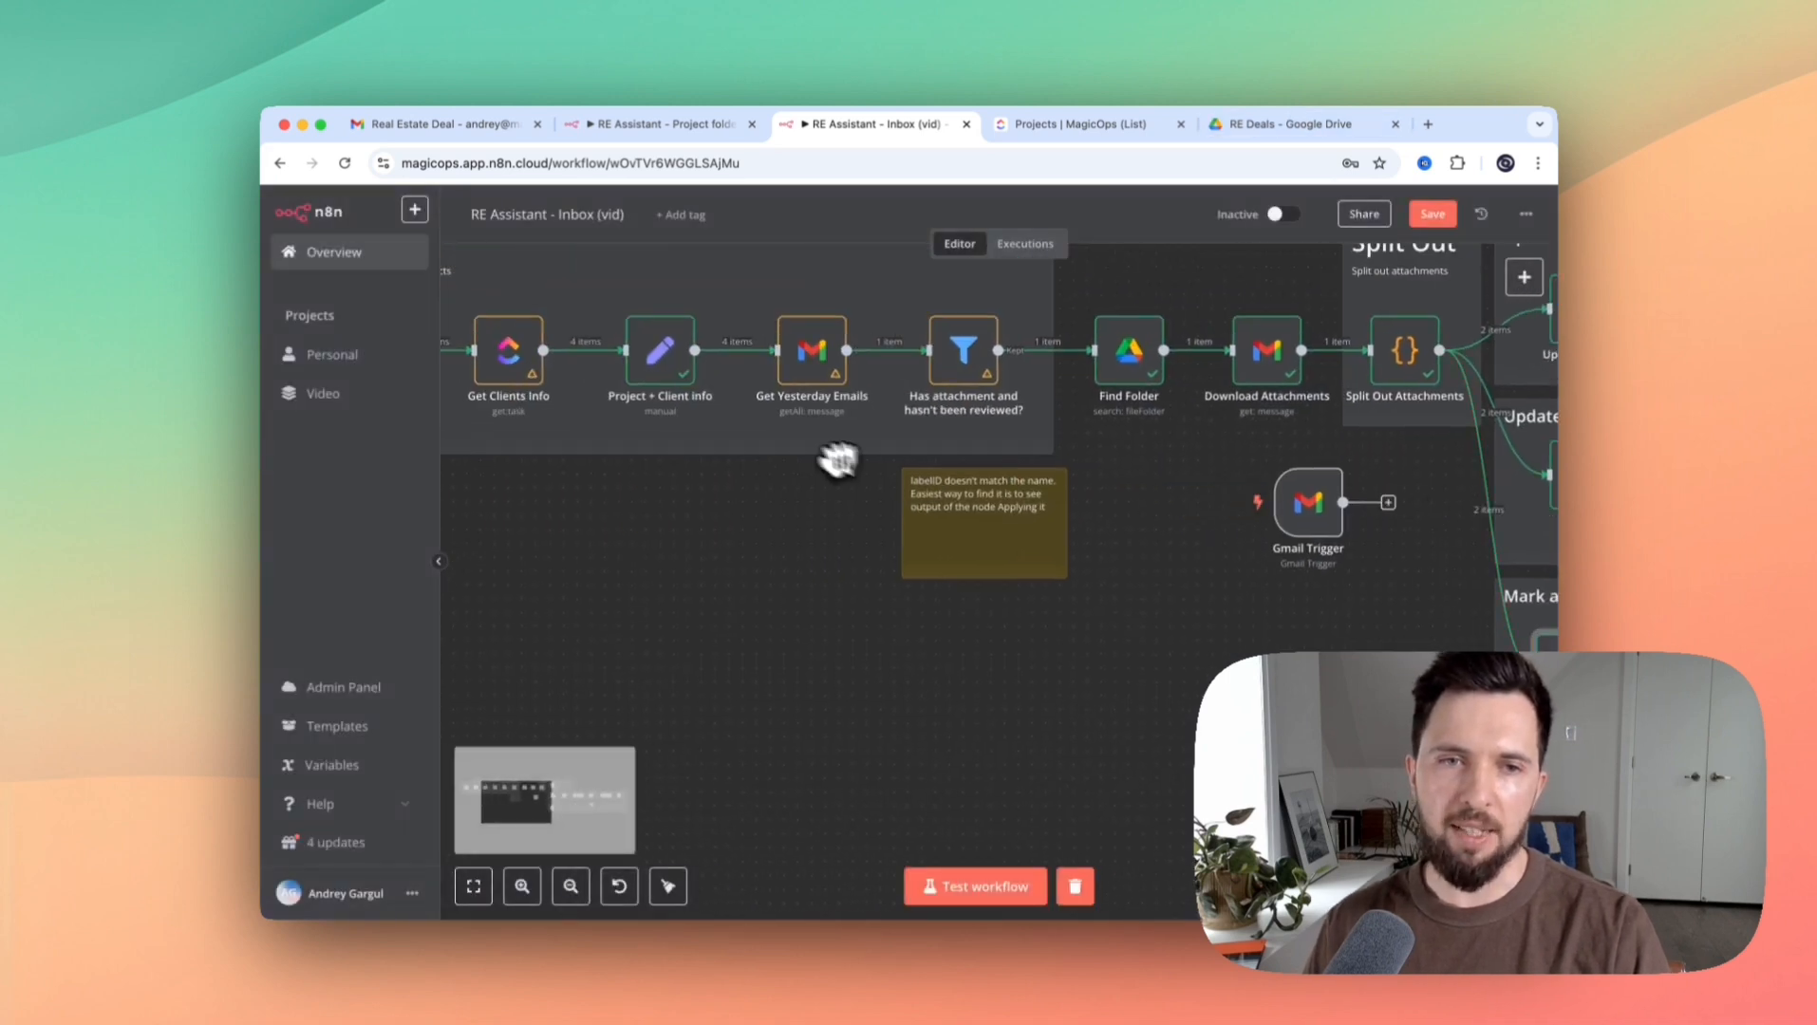
drag(839, 460, 805, 556)
double_click(937, 453)
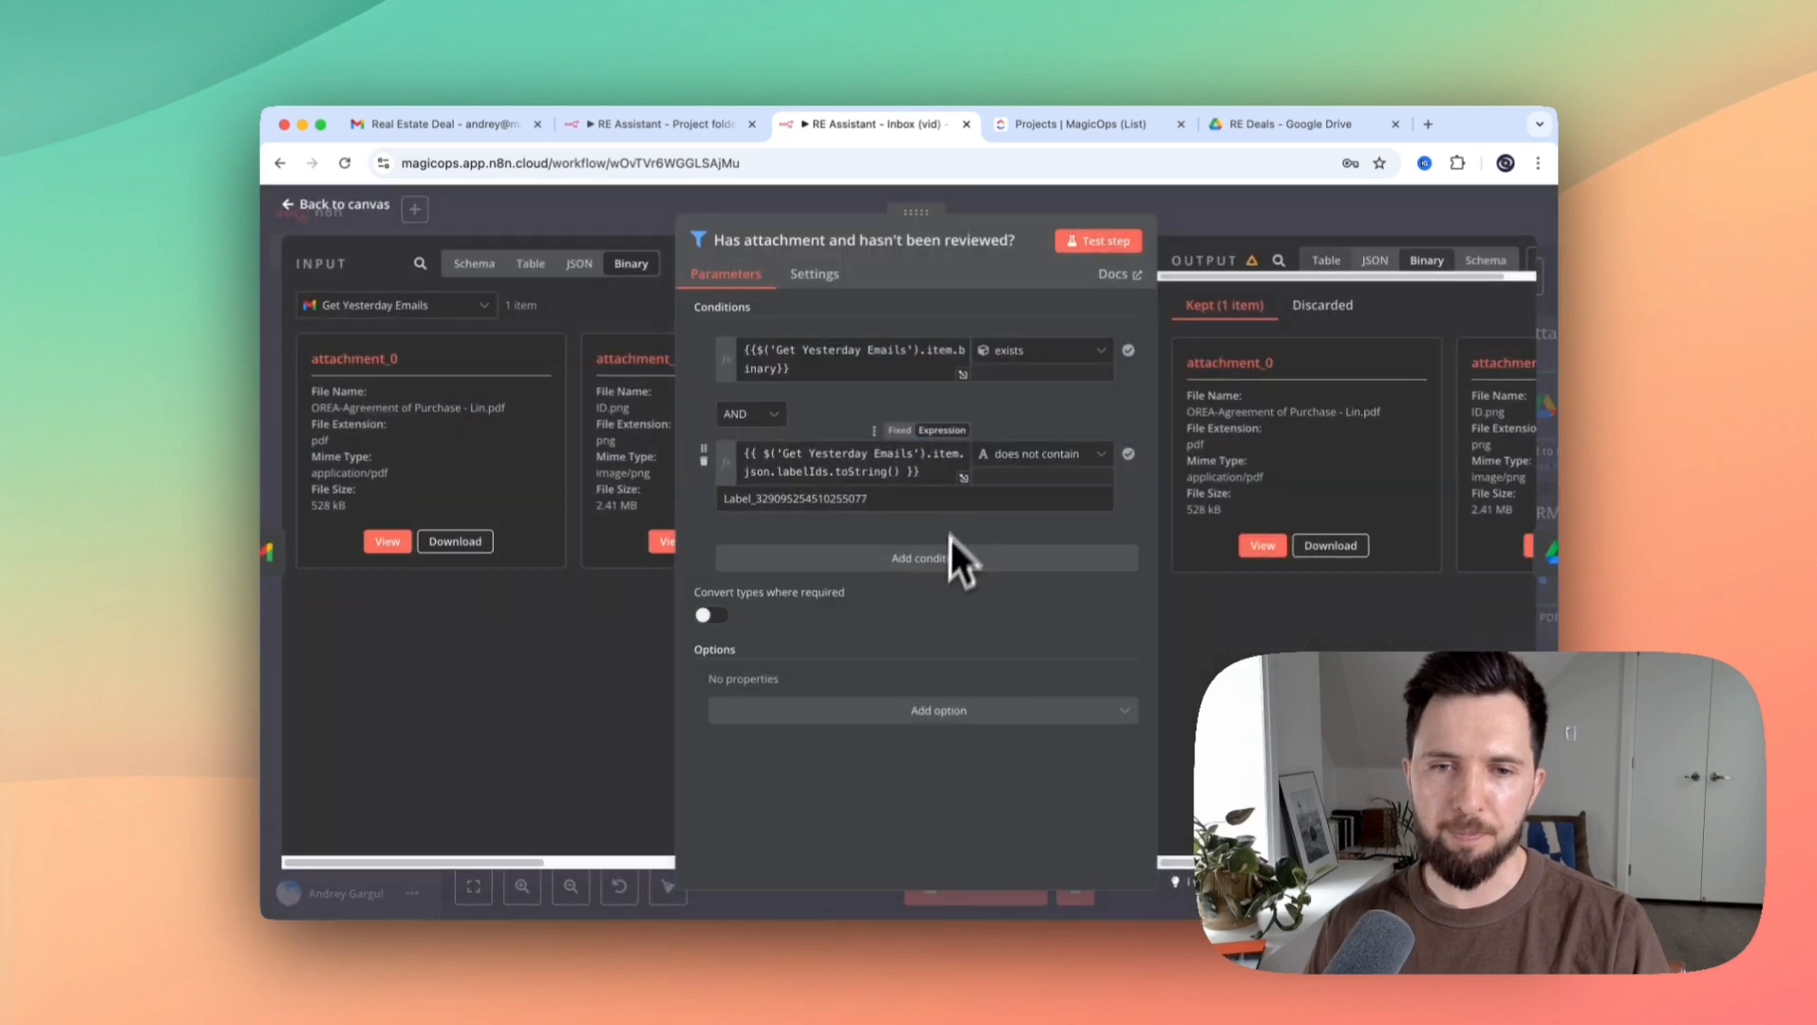
key(Escape)
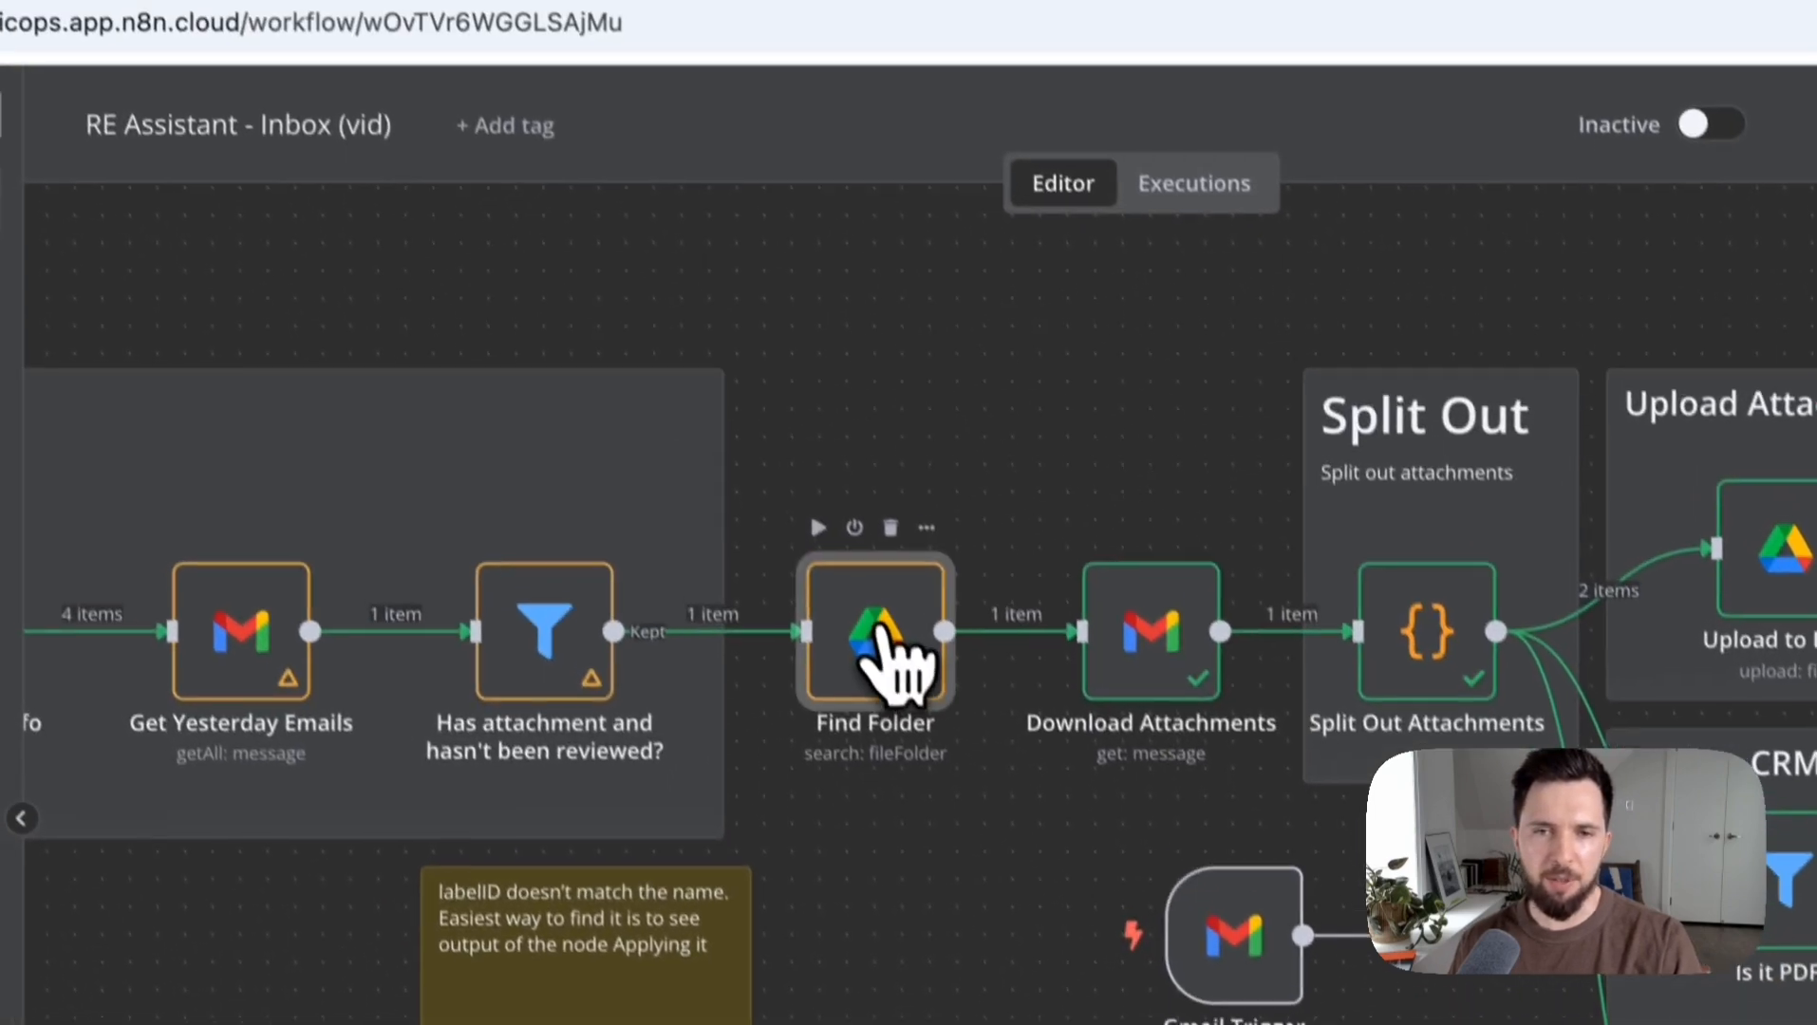
Open the Find Folder node, show its input as a schema, and collapse the filter and Get Yesterday Emails data
double_click(795, 438)
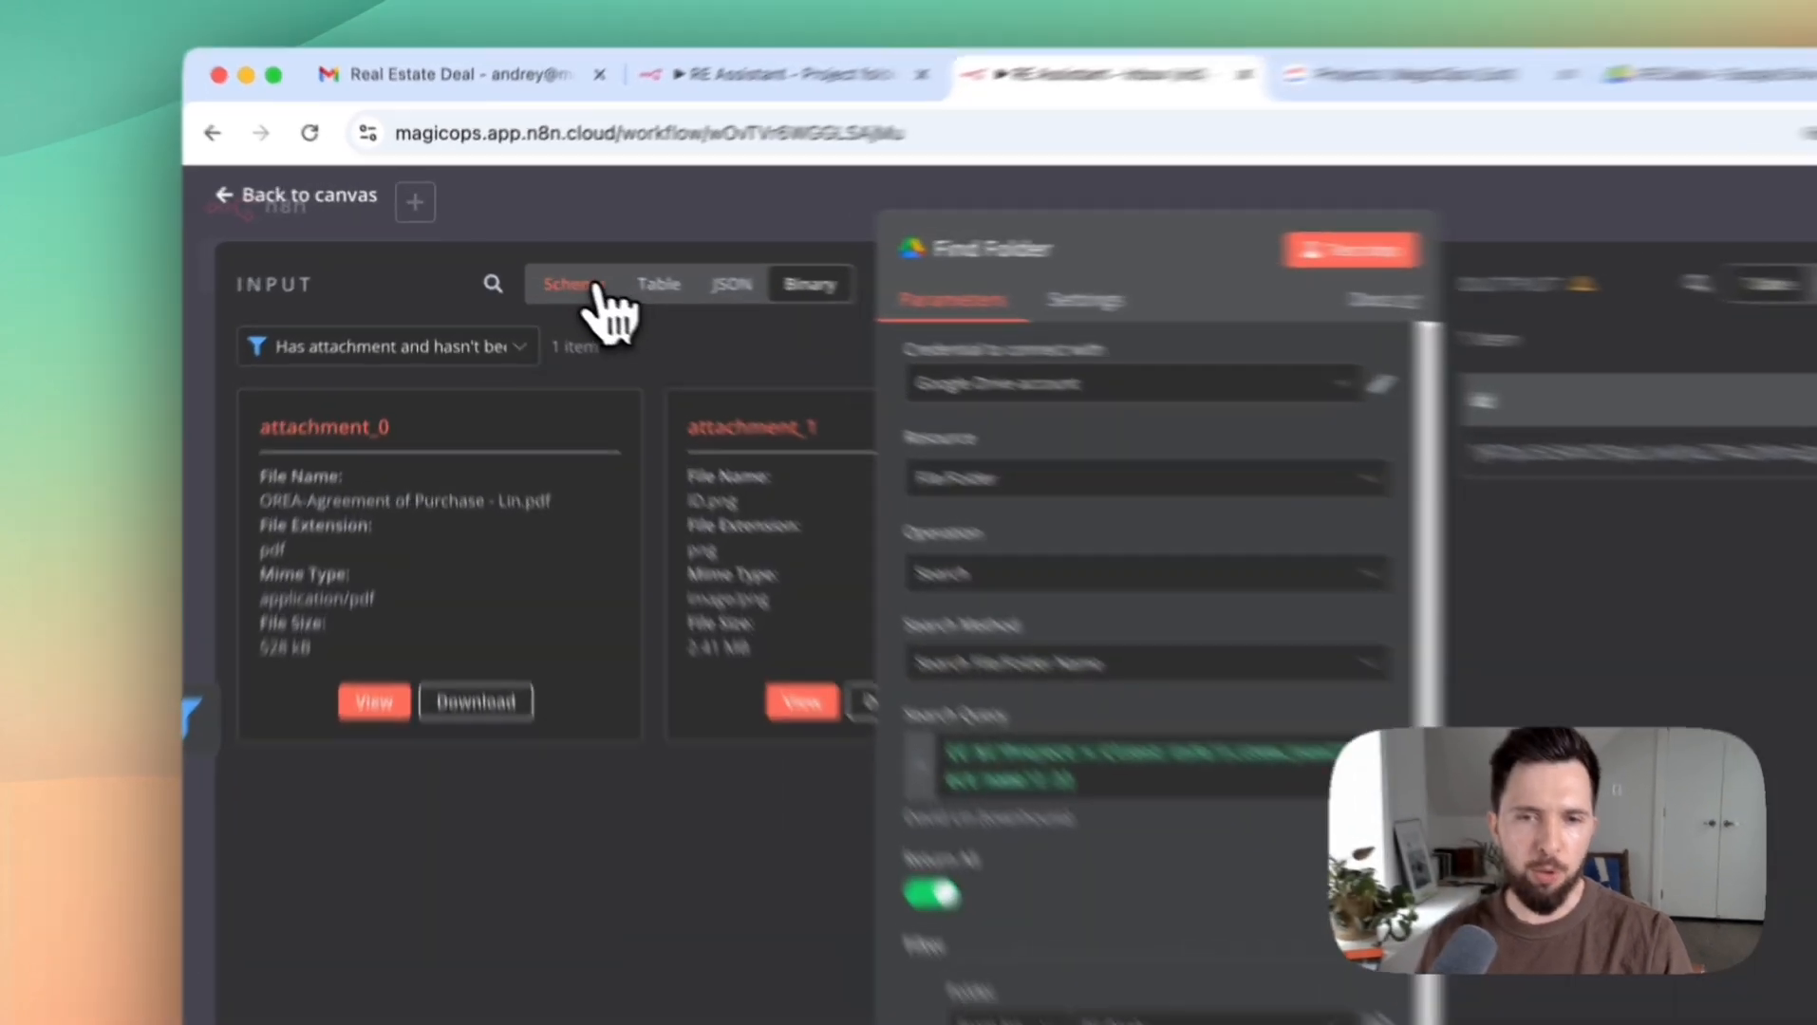
click(520, 263)
click(205, 387)
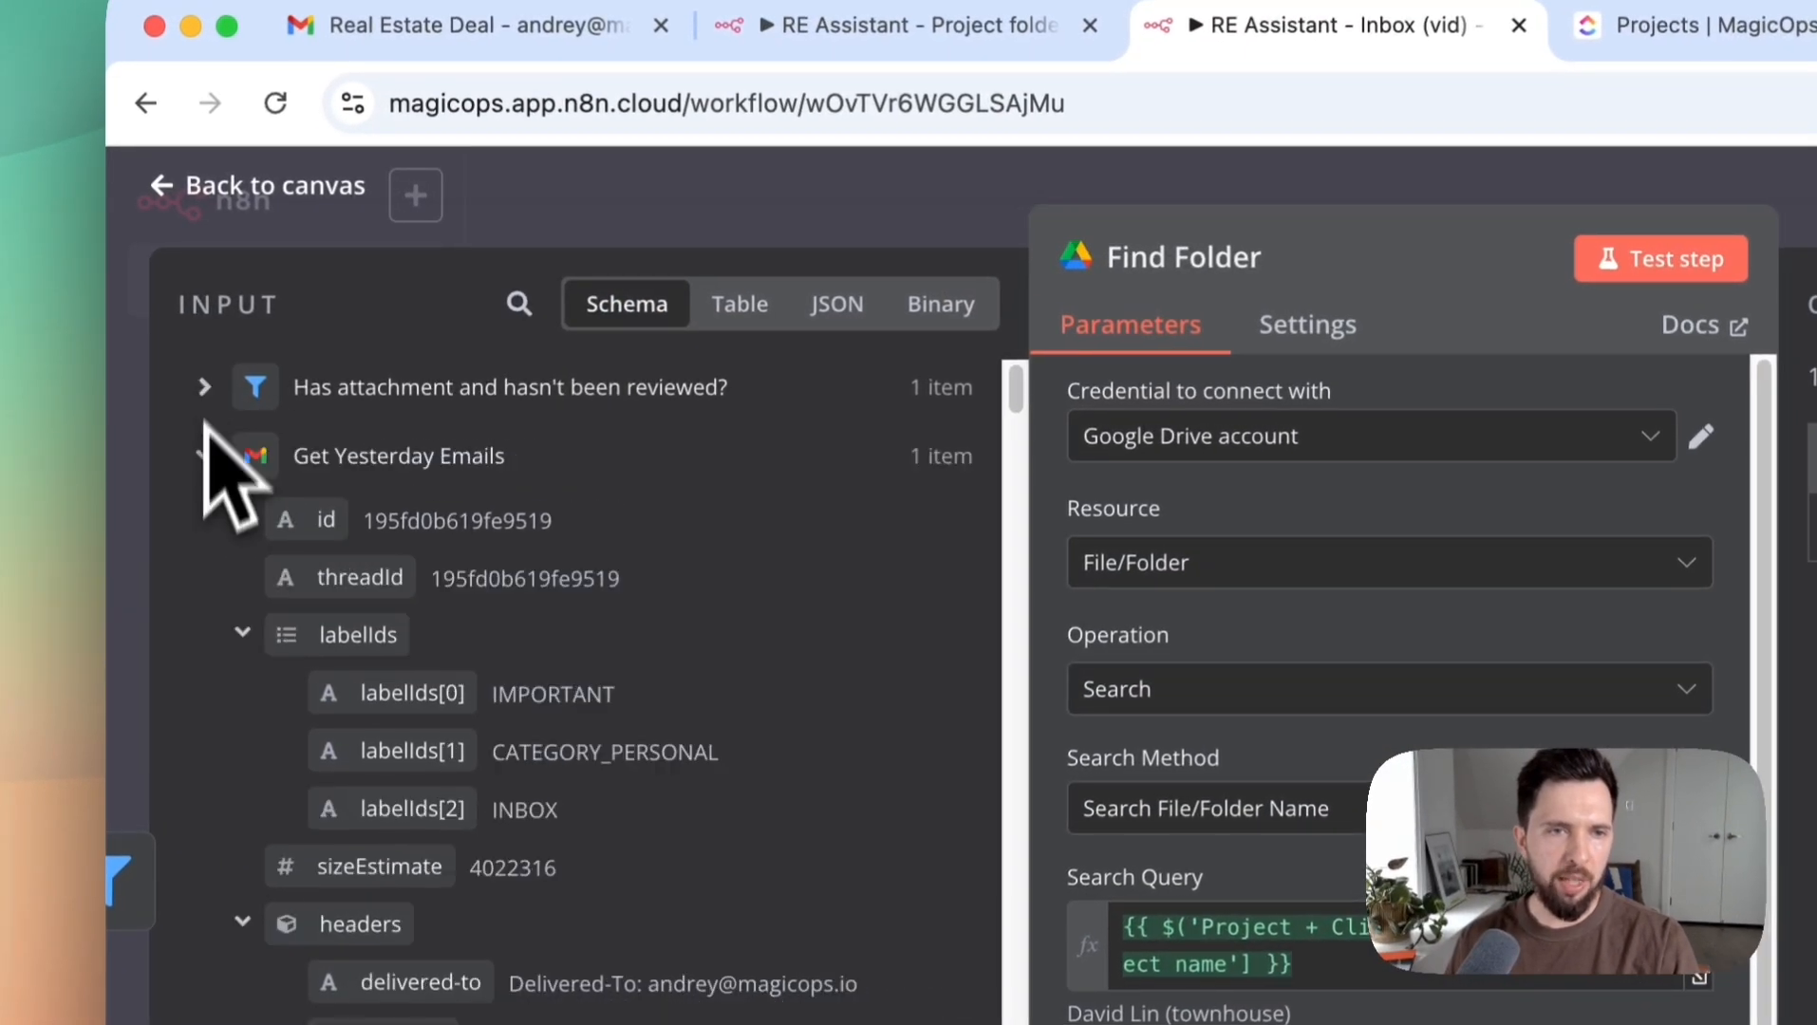
click(204, 456)
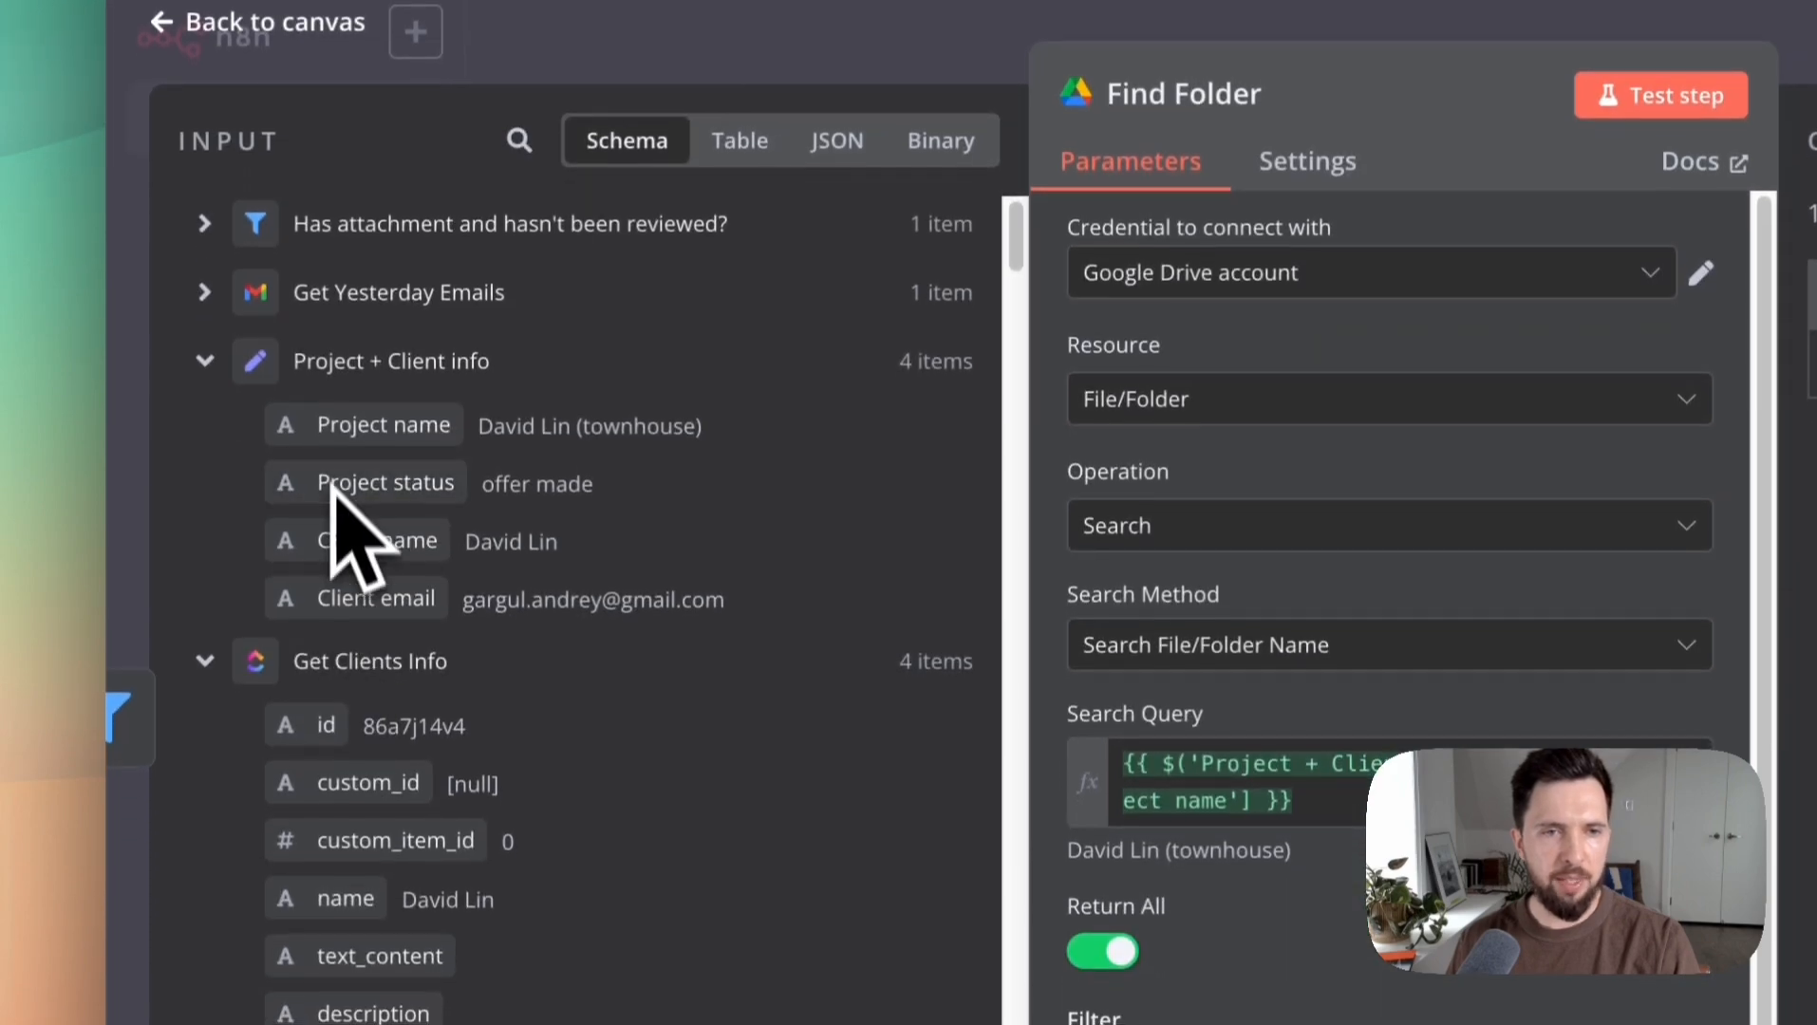
Examine Find Folder's Project name search query and its RE Deals folder filter, and close the node
drag(334, 484, 1269, 849)
drag(1160, 698, 305, 344)
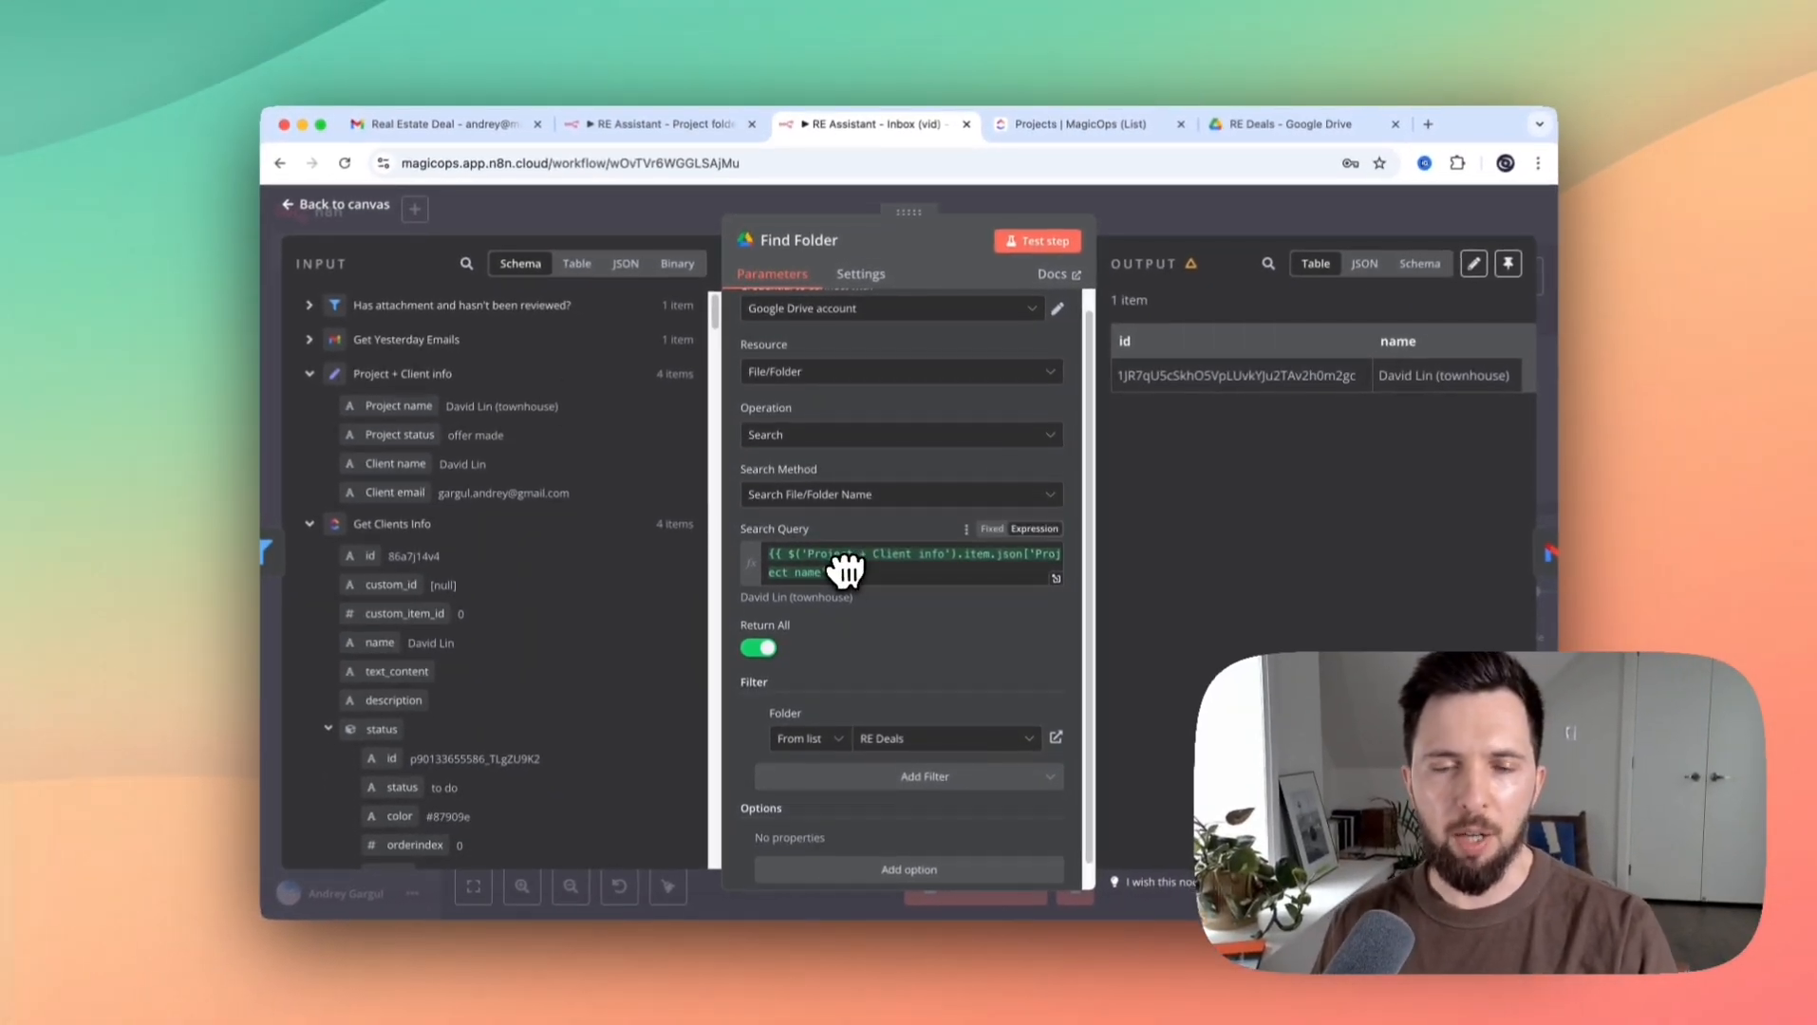
scroll(797, 607, down, 1)
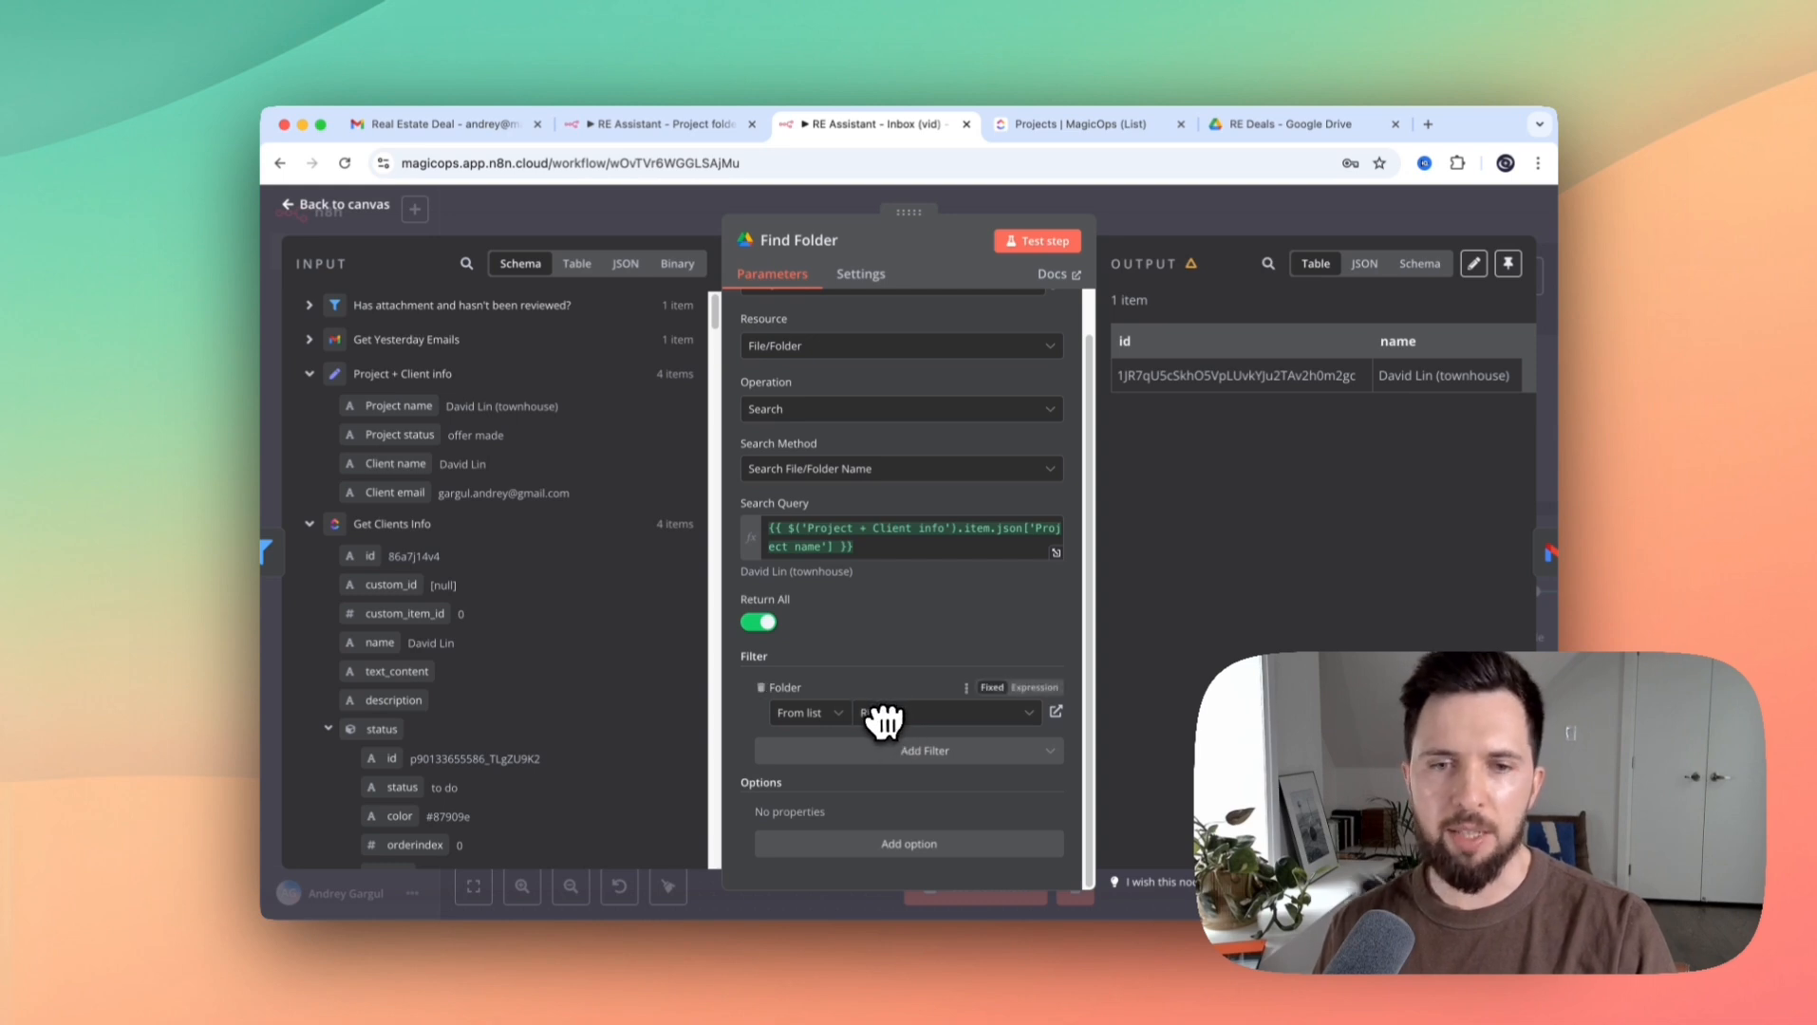
click(1163, 212)
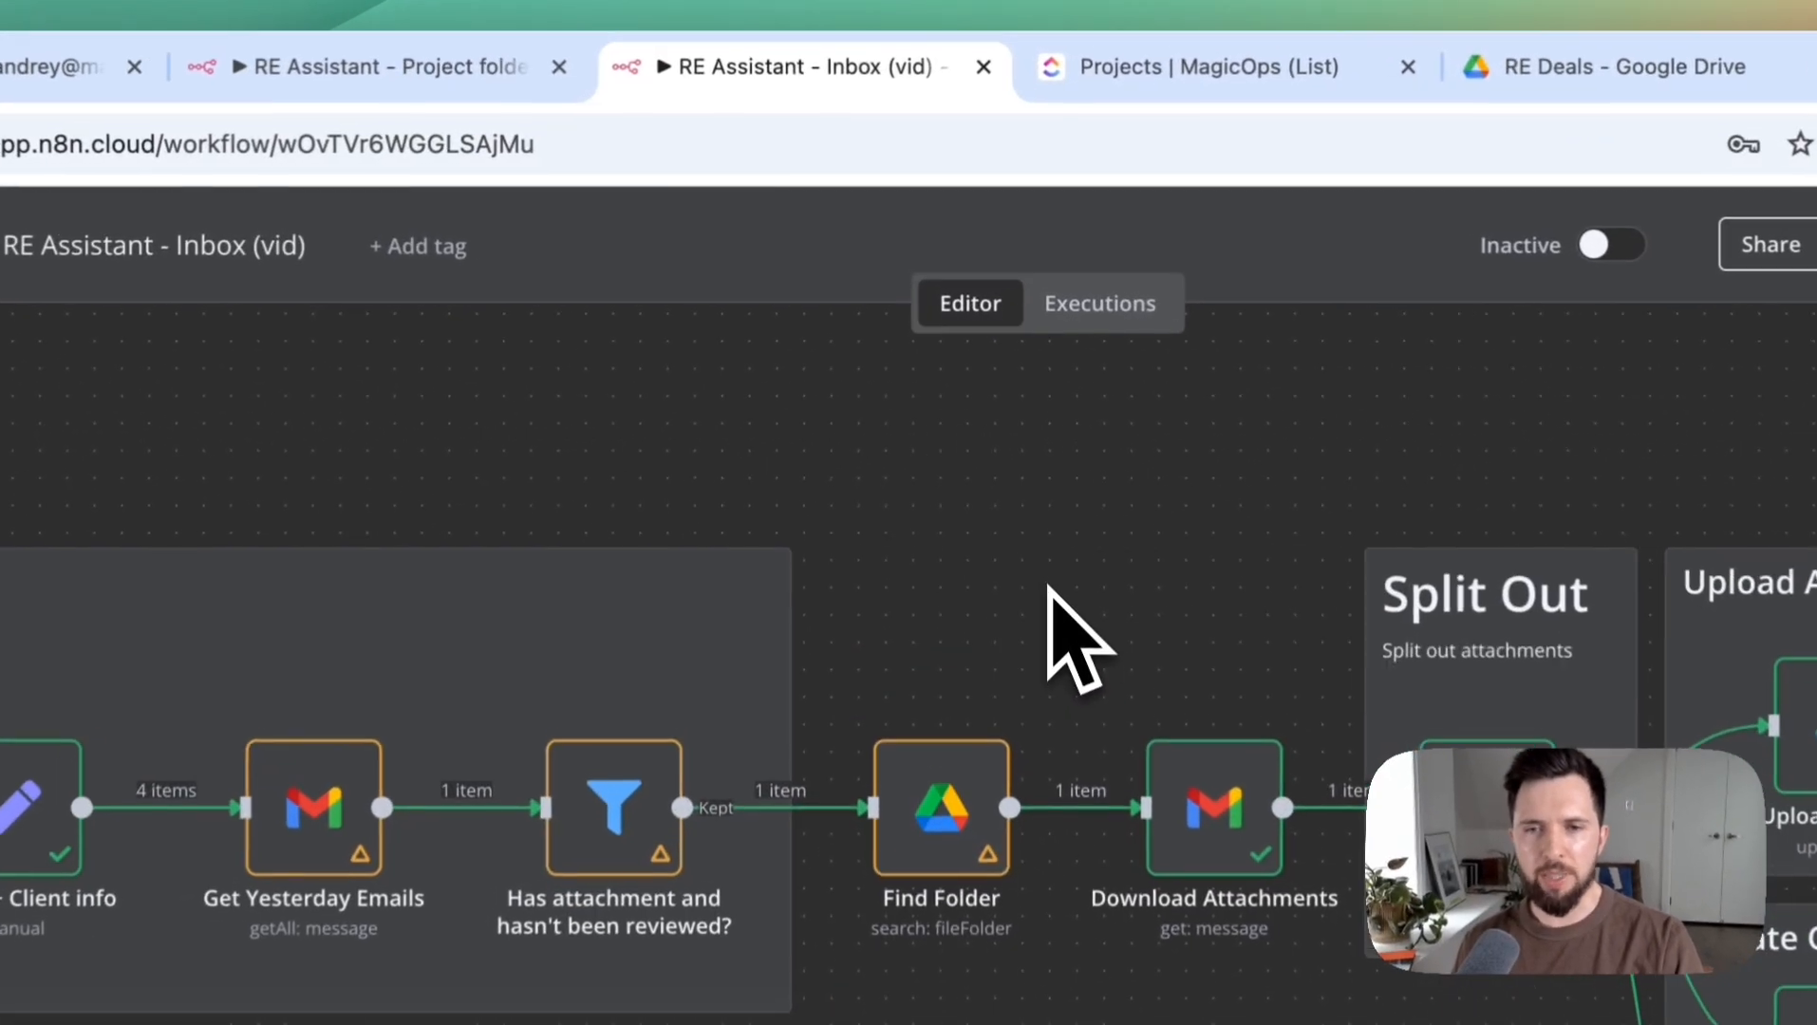
Open the Download Attachments node and collapse the "Has attachment and hasn't been reviewed?" data in its input schema
scroll(1047, 586, left, 5)
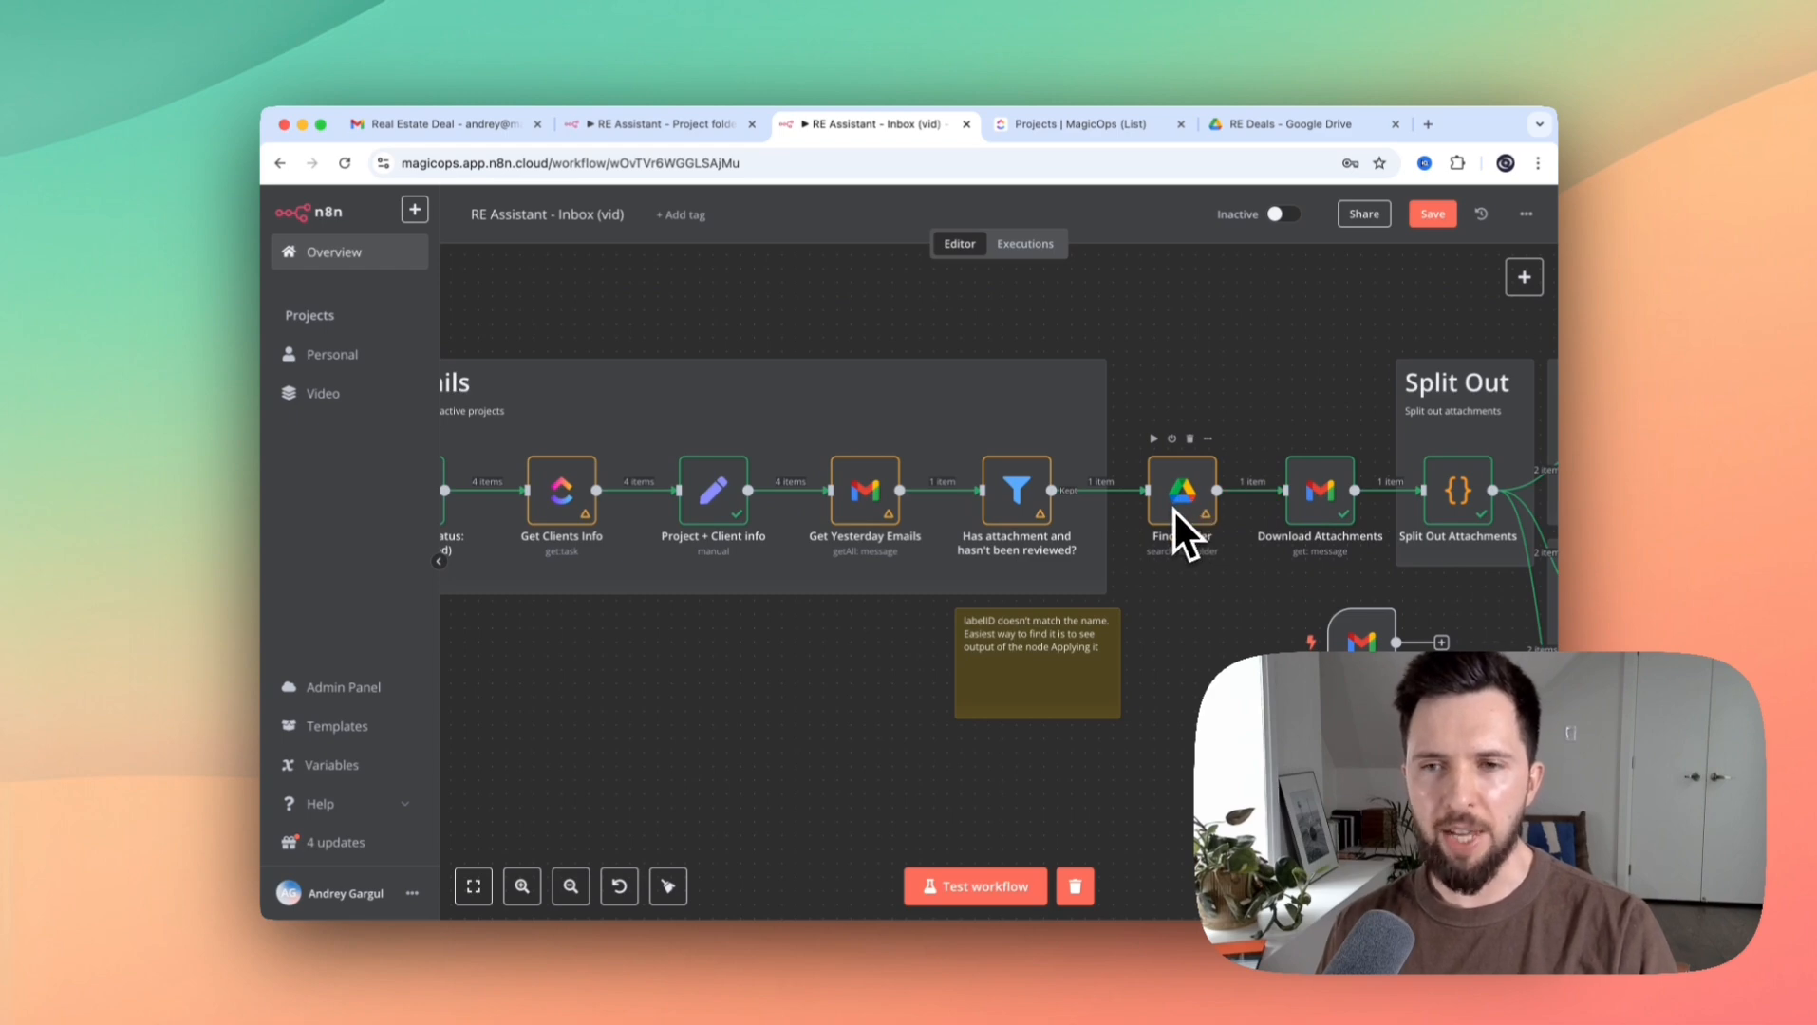
drag(1331, 349, 889, 388)
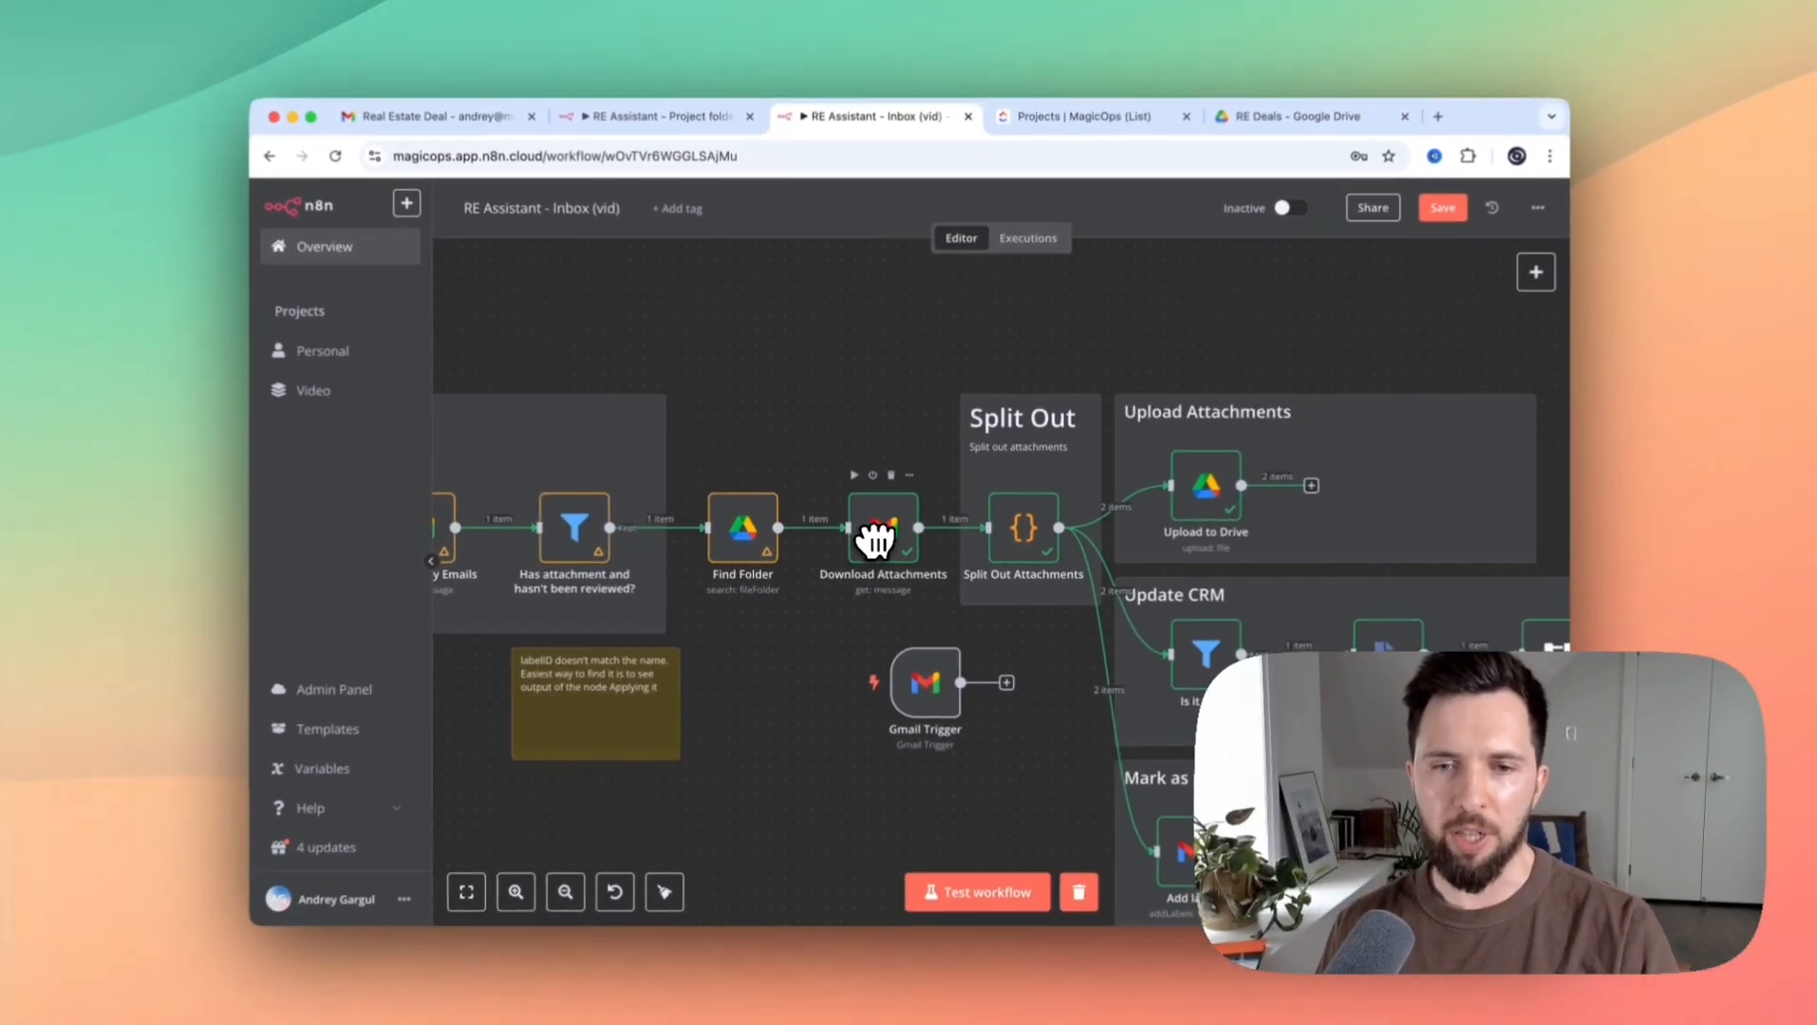
double_click(868, 531)
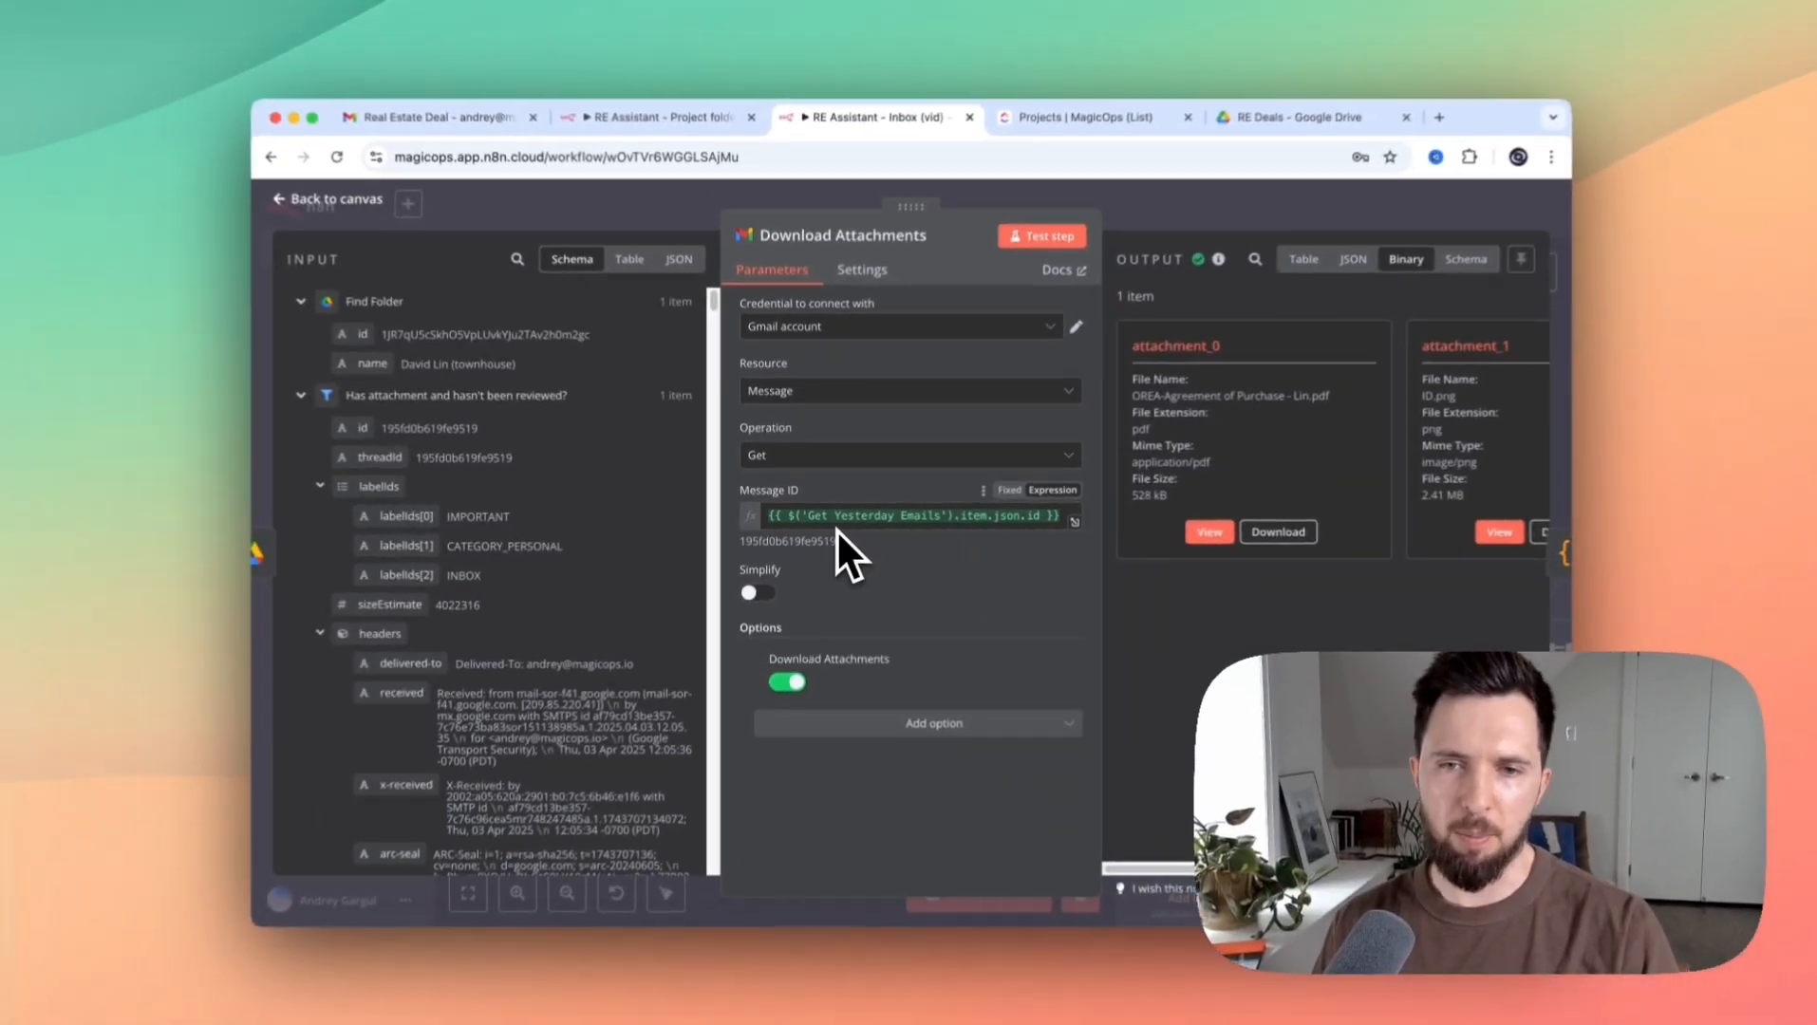
click(309, 398)
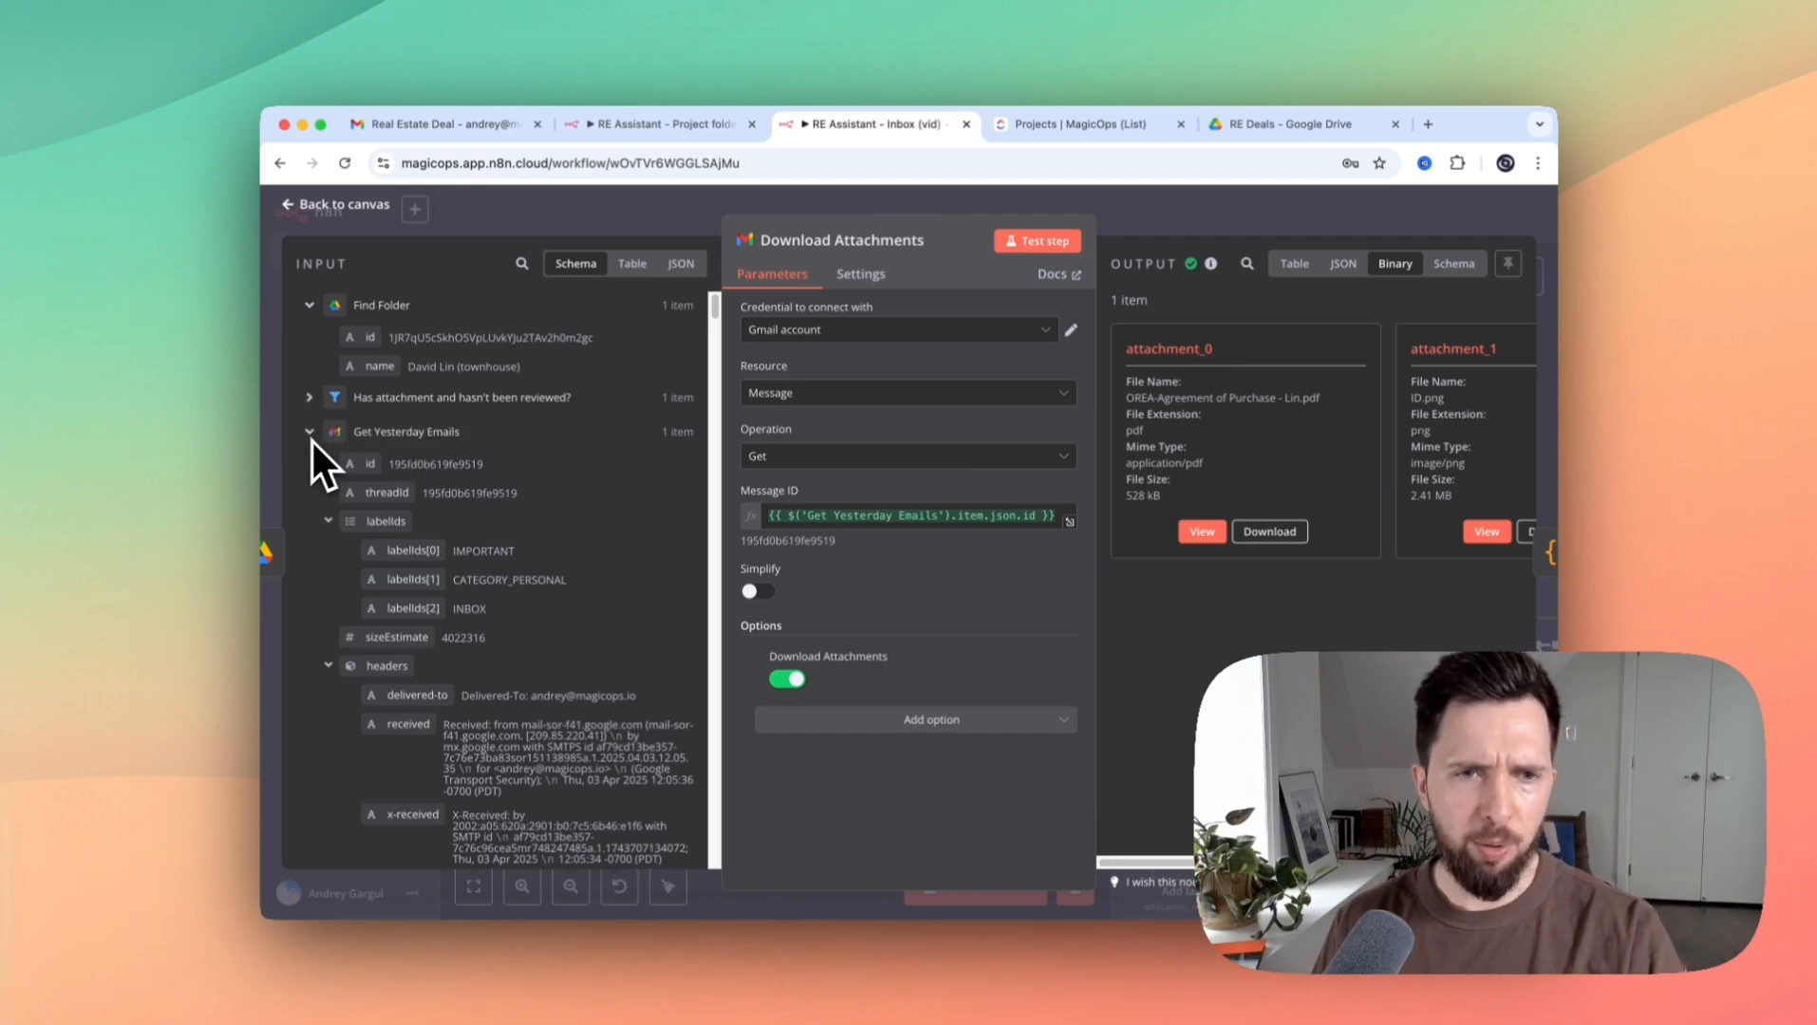
click(309, 397)
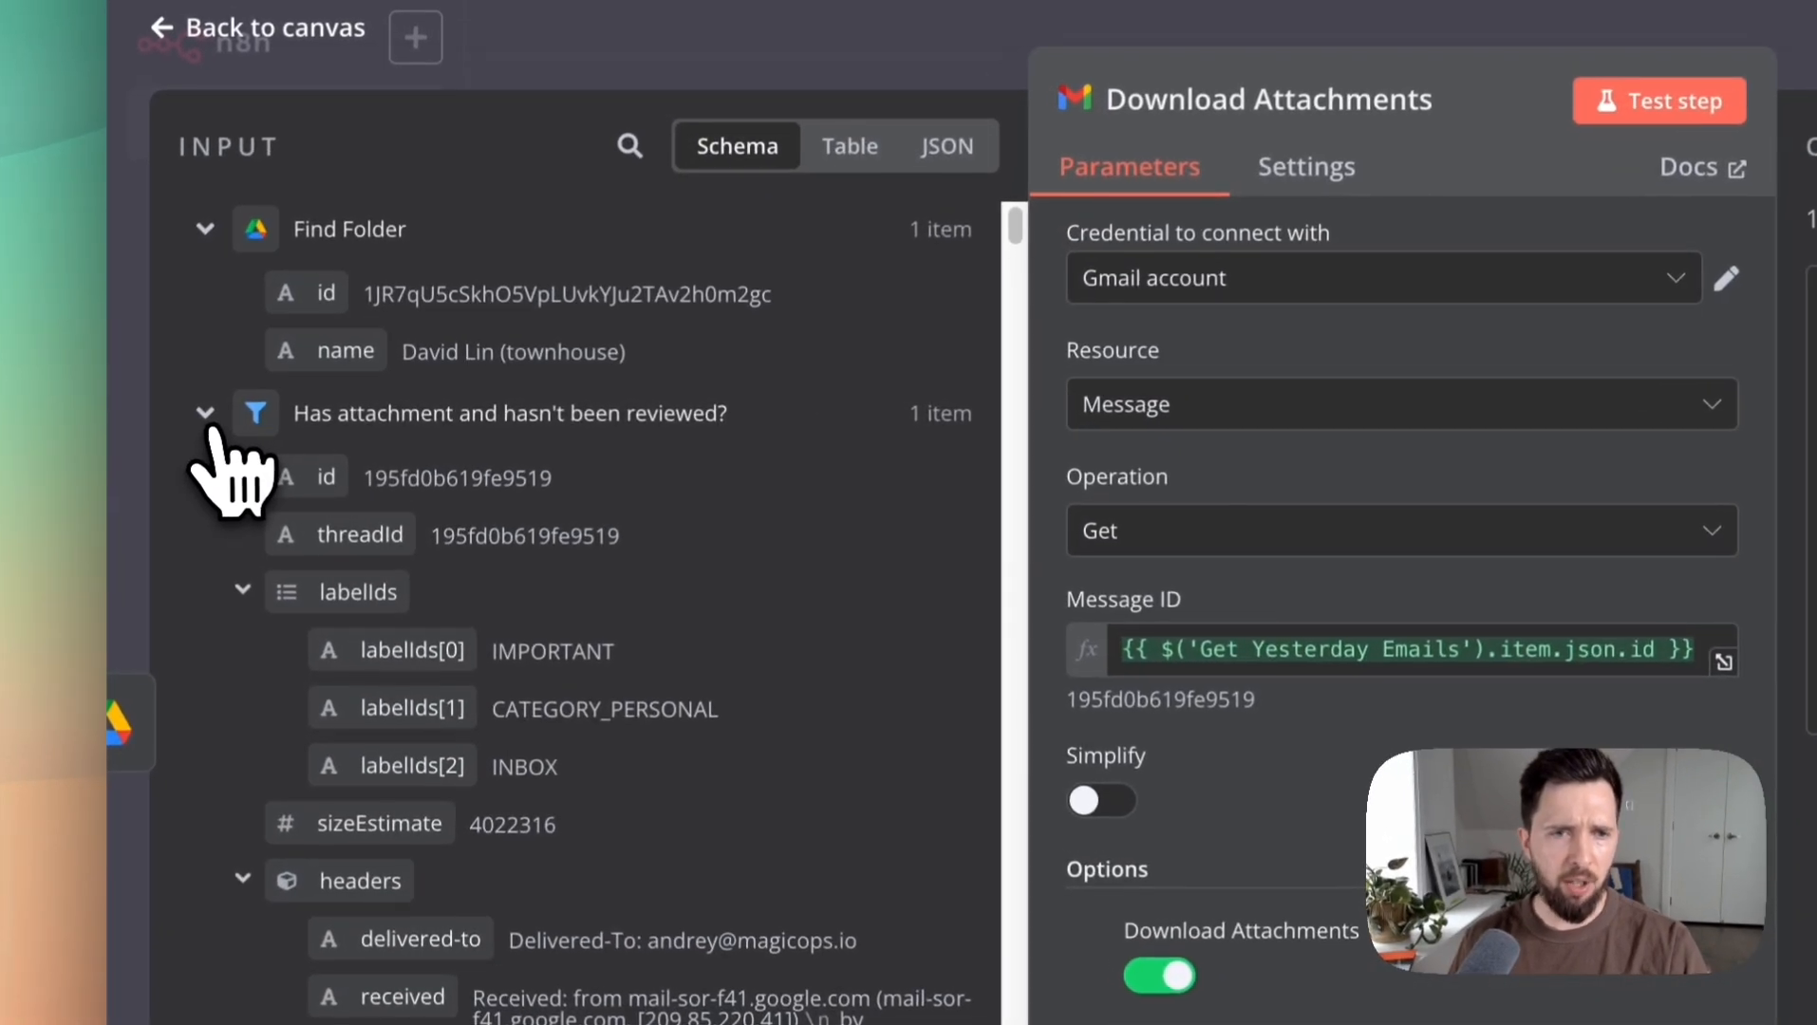
click(206, 416)
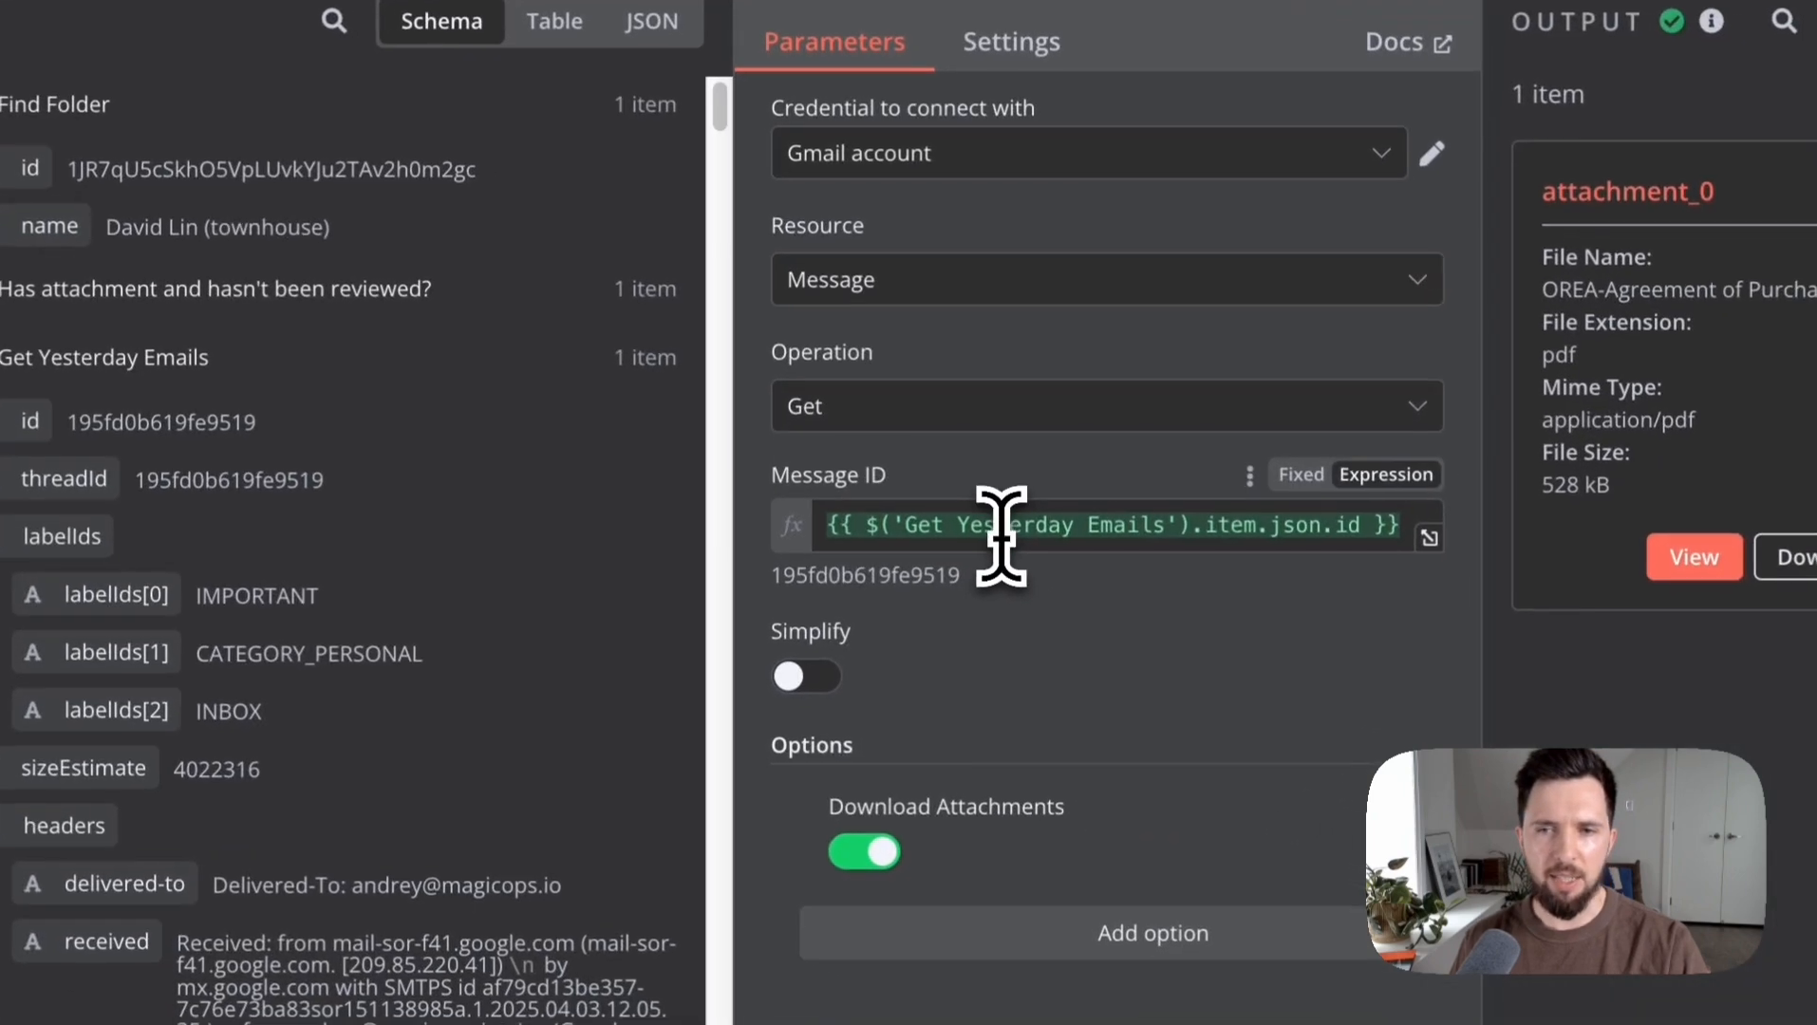
Preview the Message ID expression's result, look through the downloaded attachments in the binary output, and close the node
click(1053, 558)
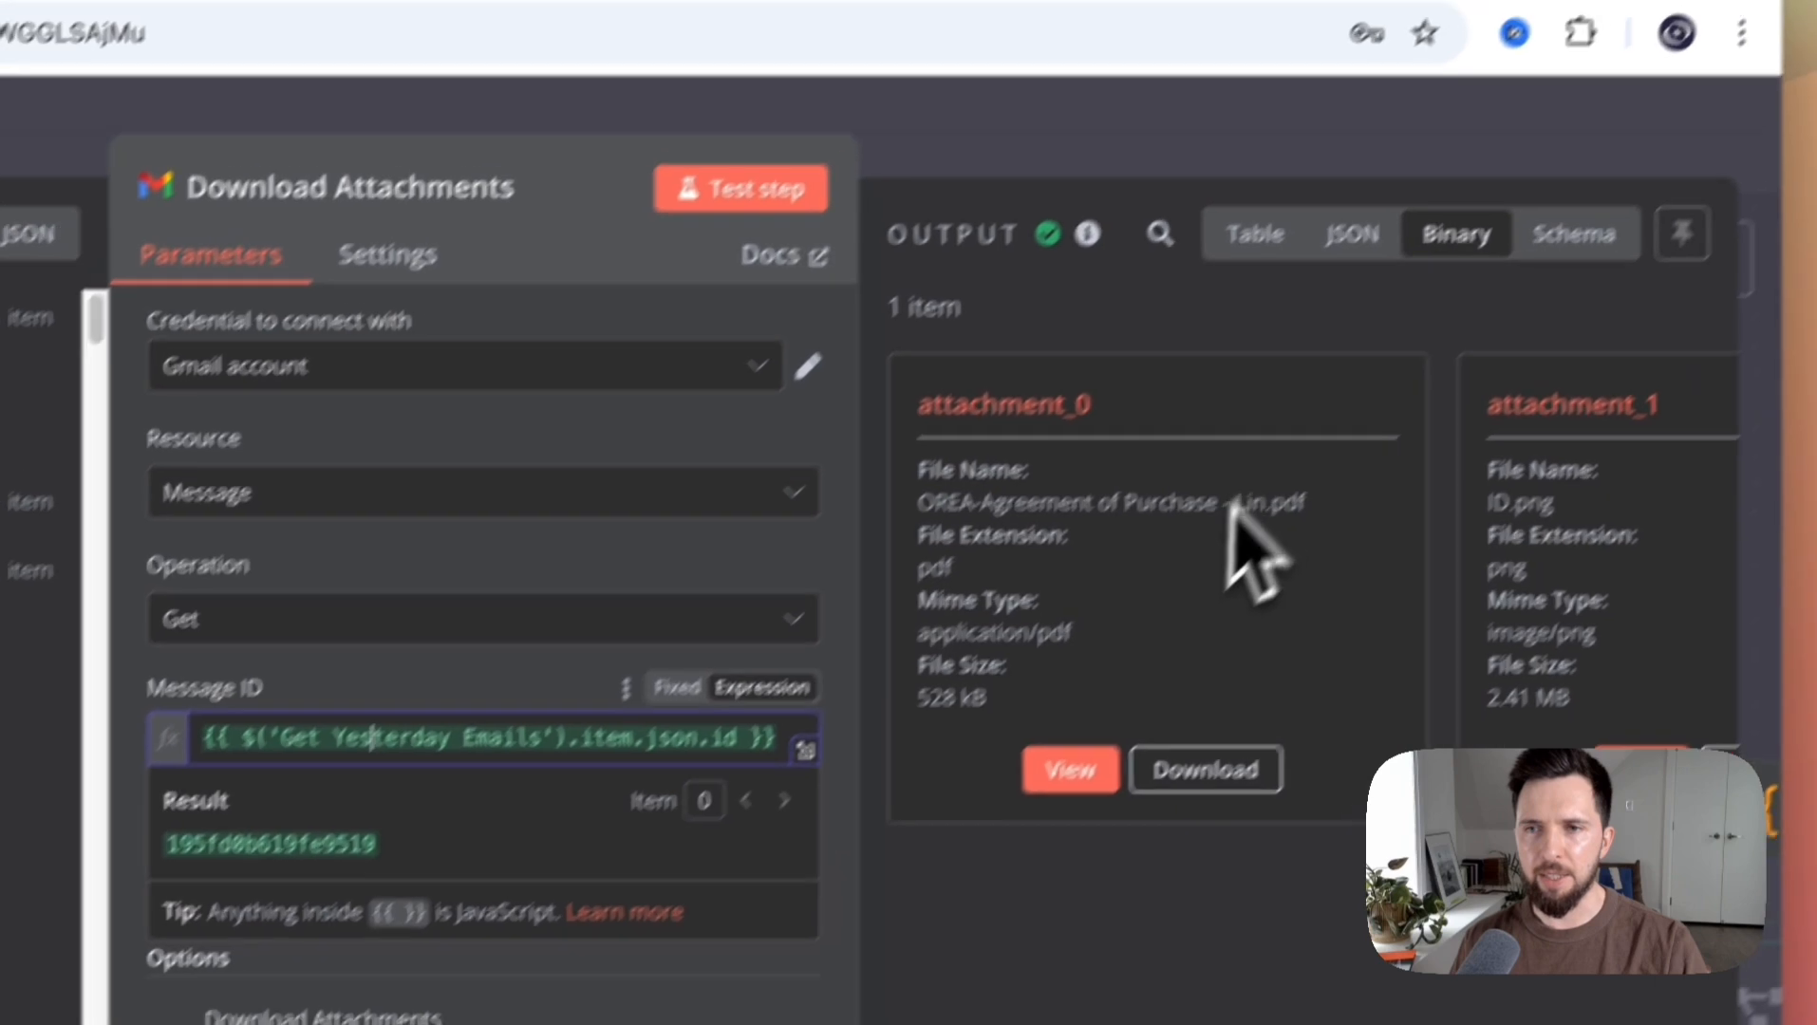
click(1233, 505)
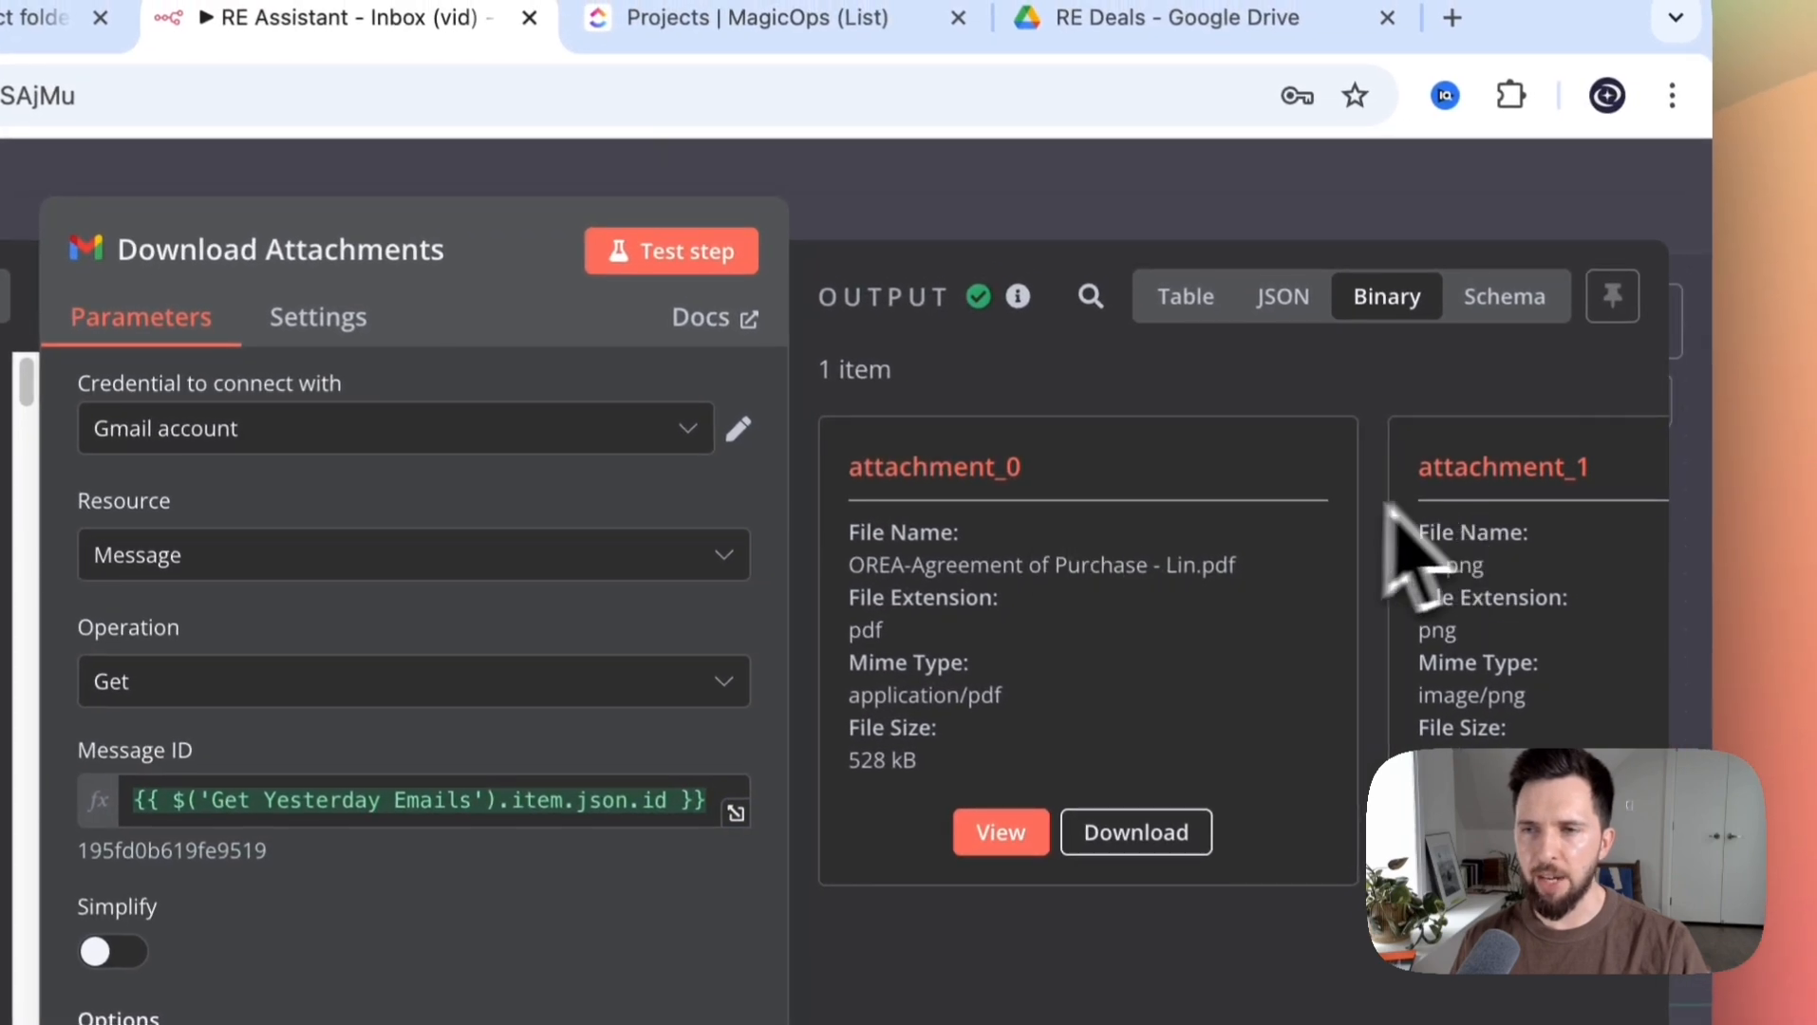
scroll(1110, 588, right, 3)
scroll(1110, 588, left, 3)
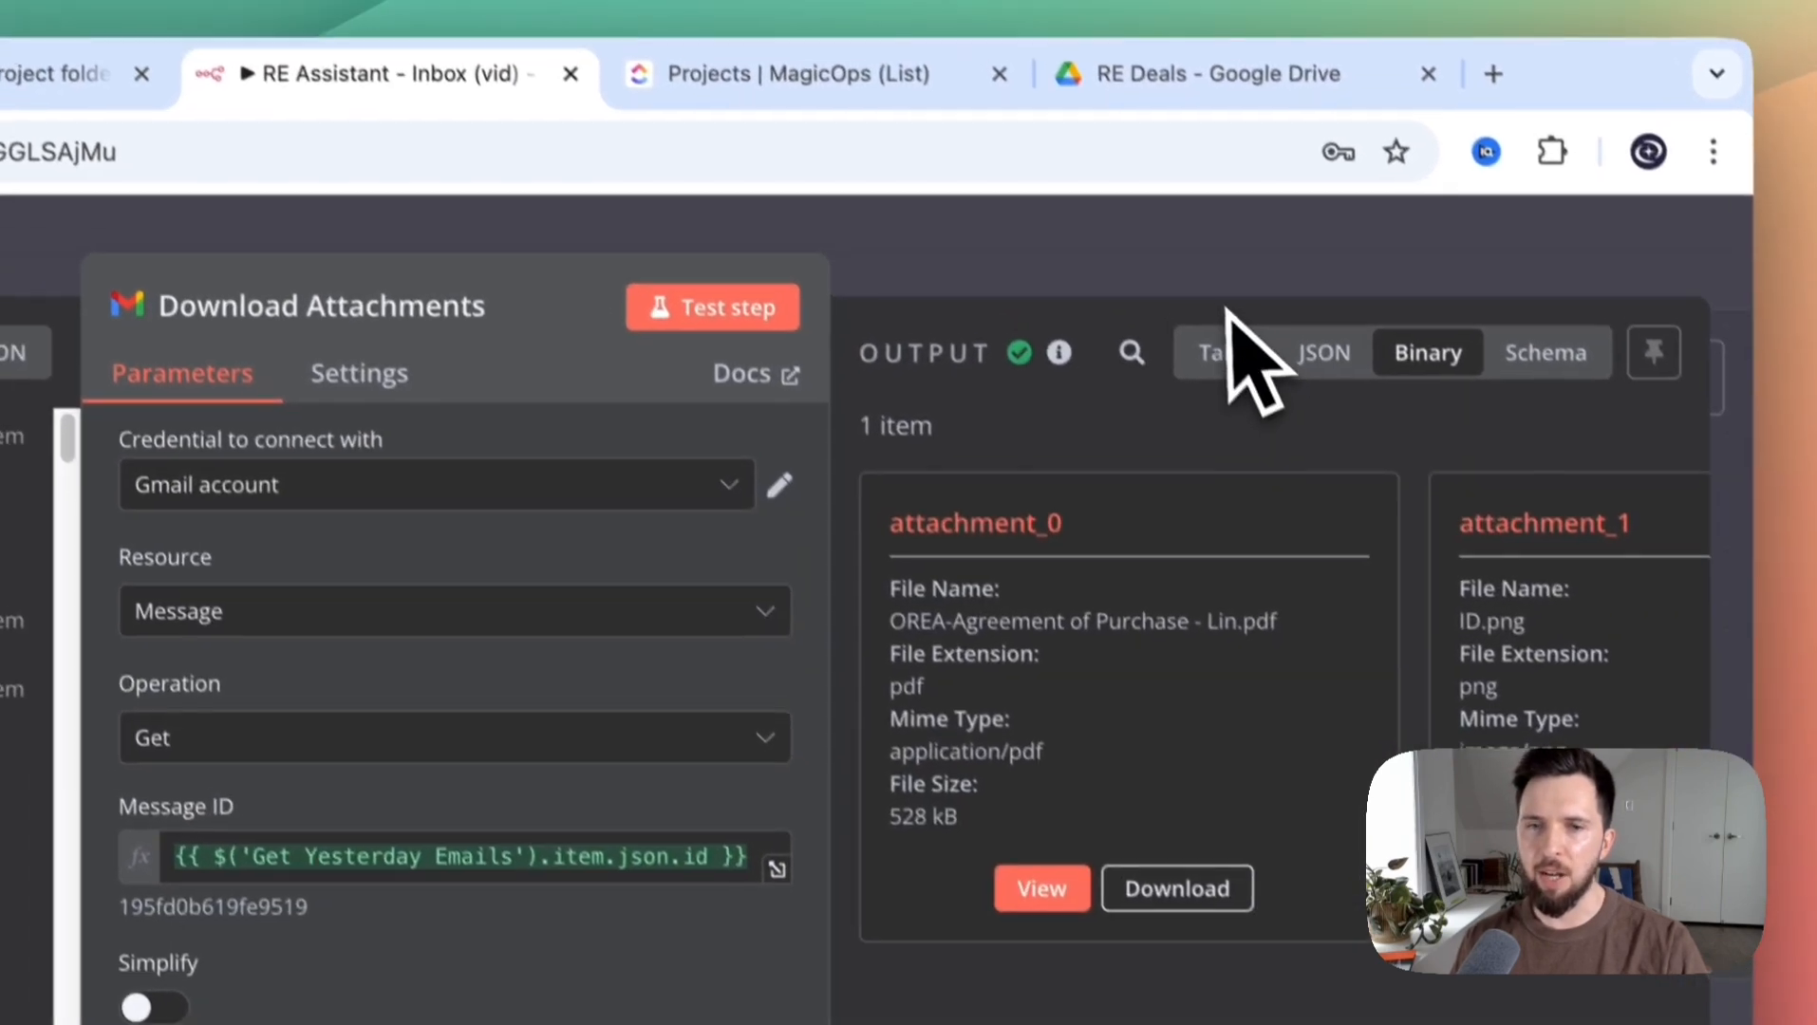
click(1188, 236)
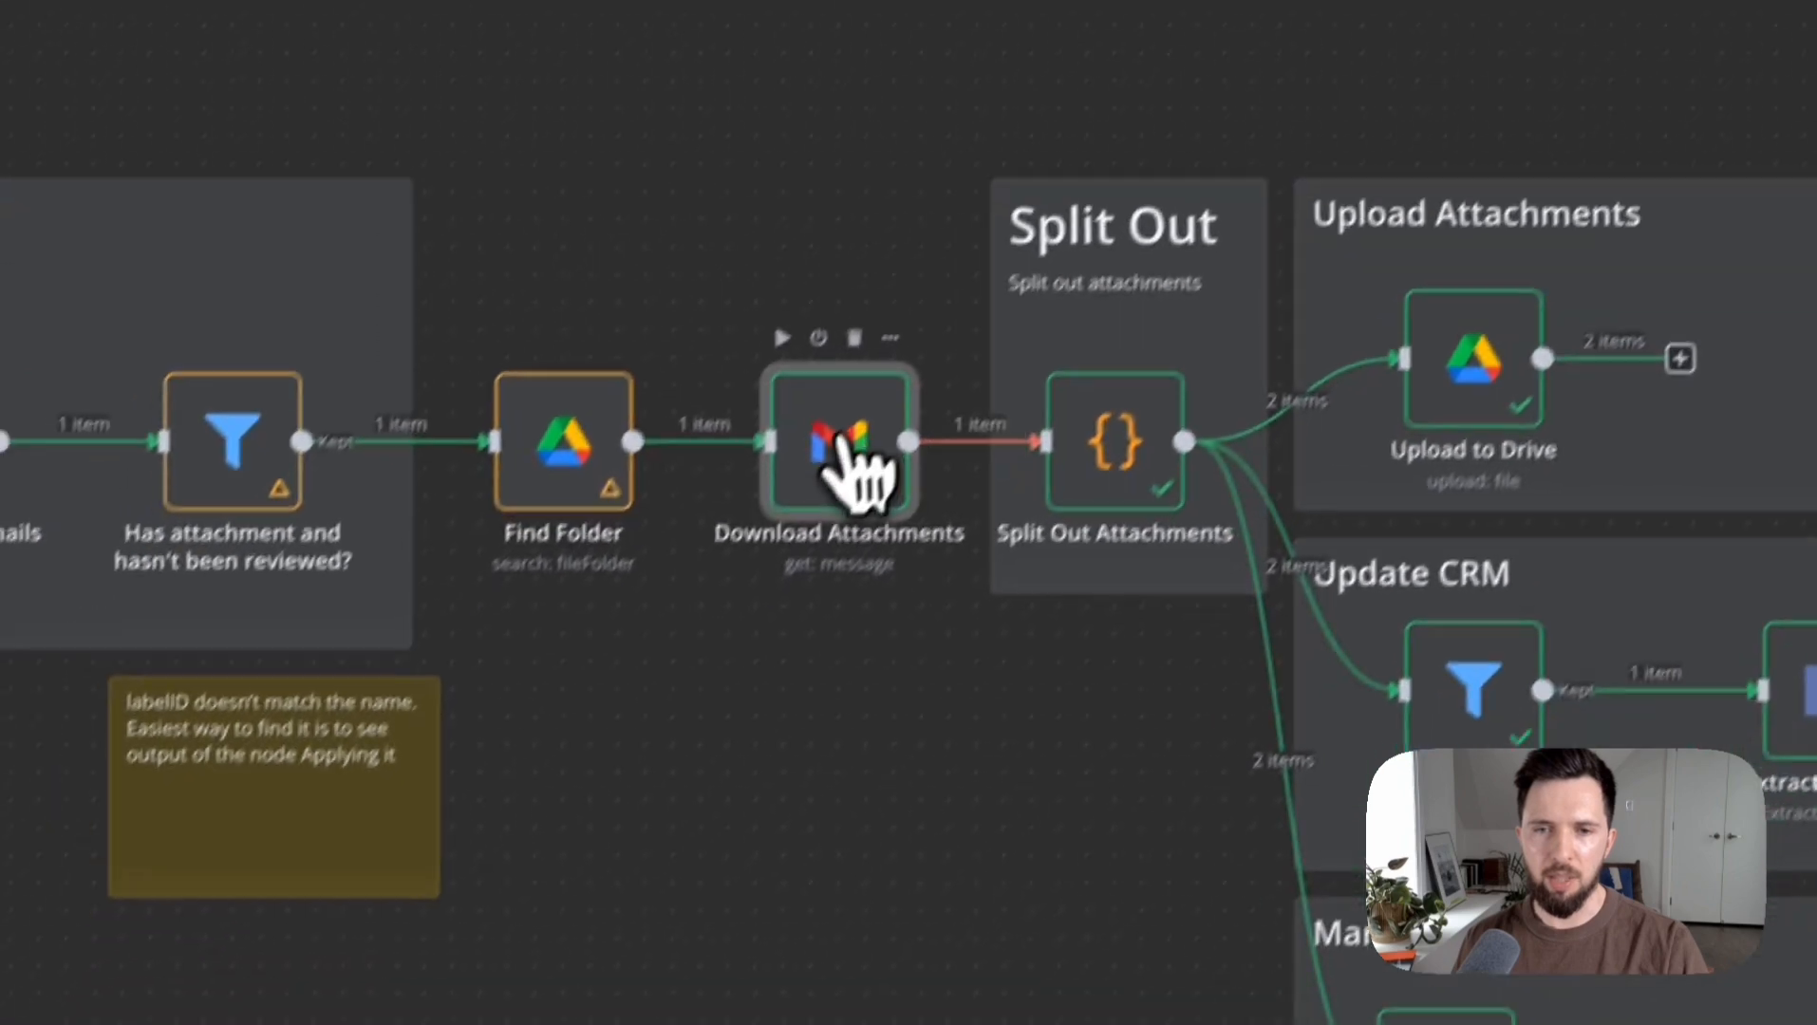
Reopen the Download Attachments node to review its attachment download settings and binary output, and return to the canvas
double_click(854, 469)
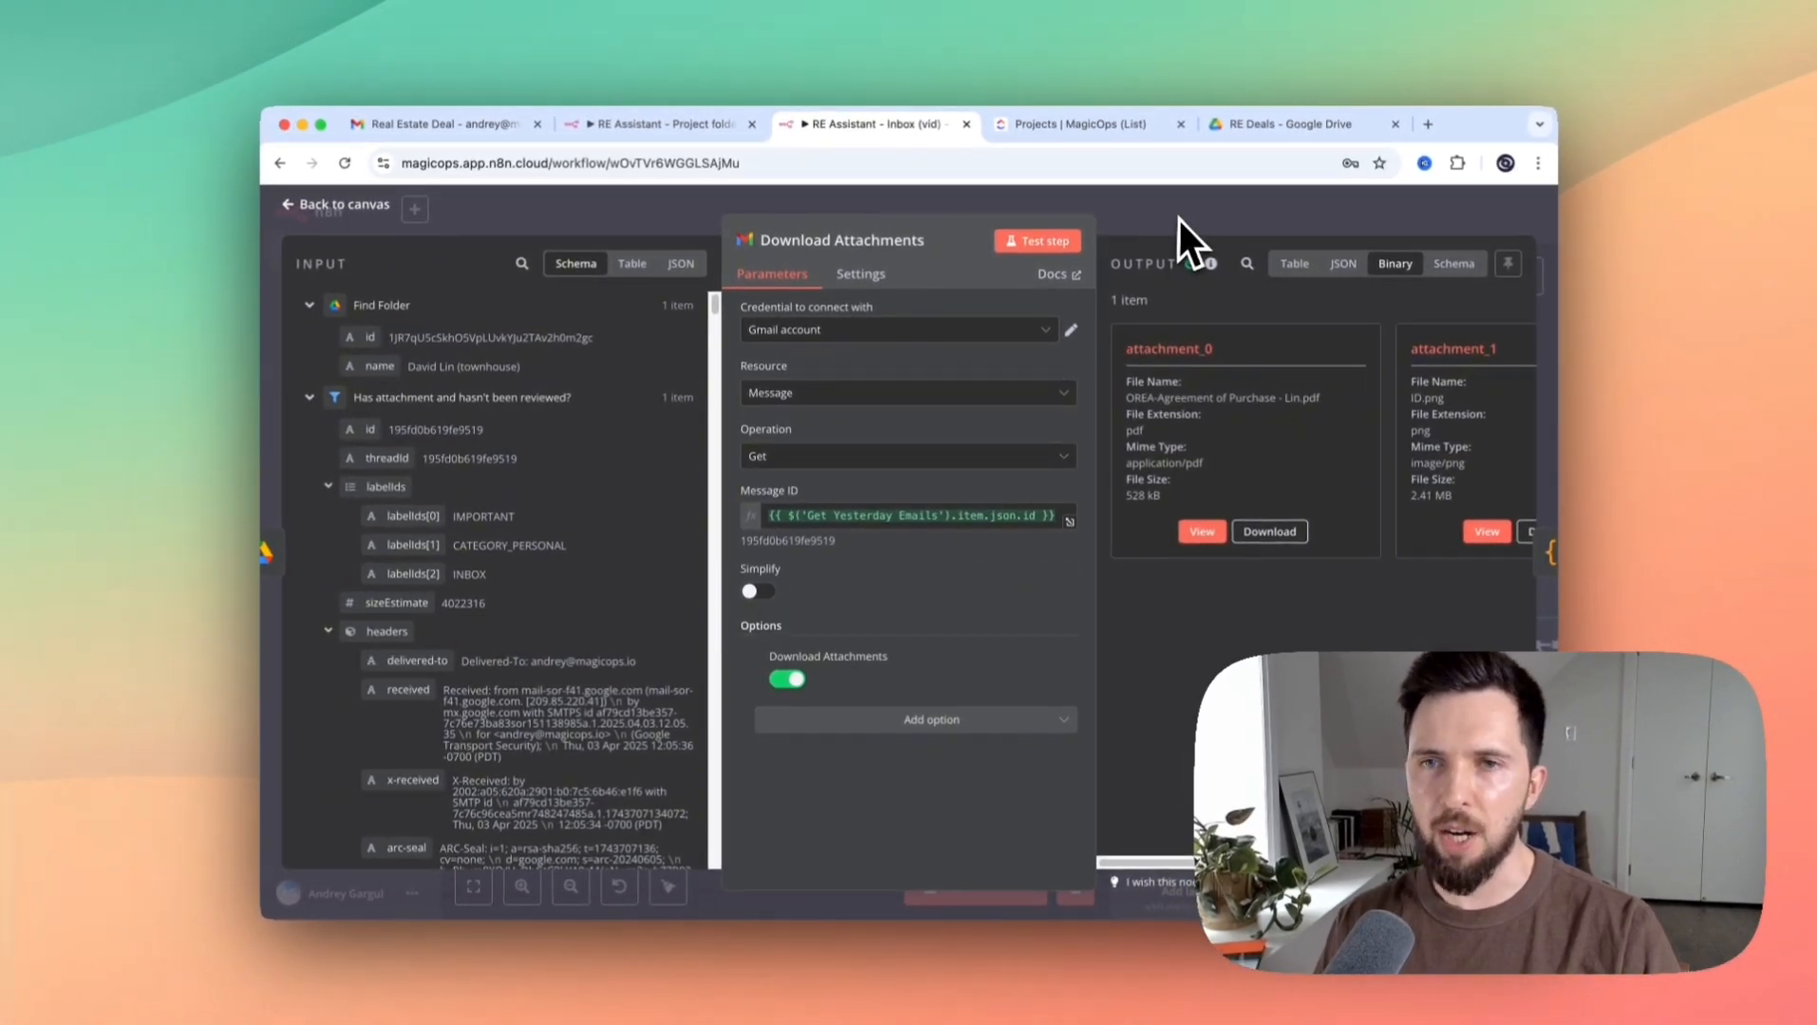
click(1181, 212)
scroll(1236, 325, right, 3)
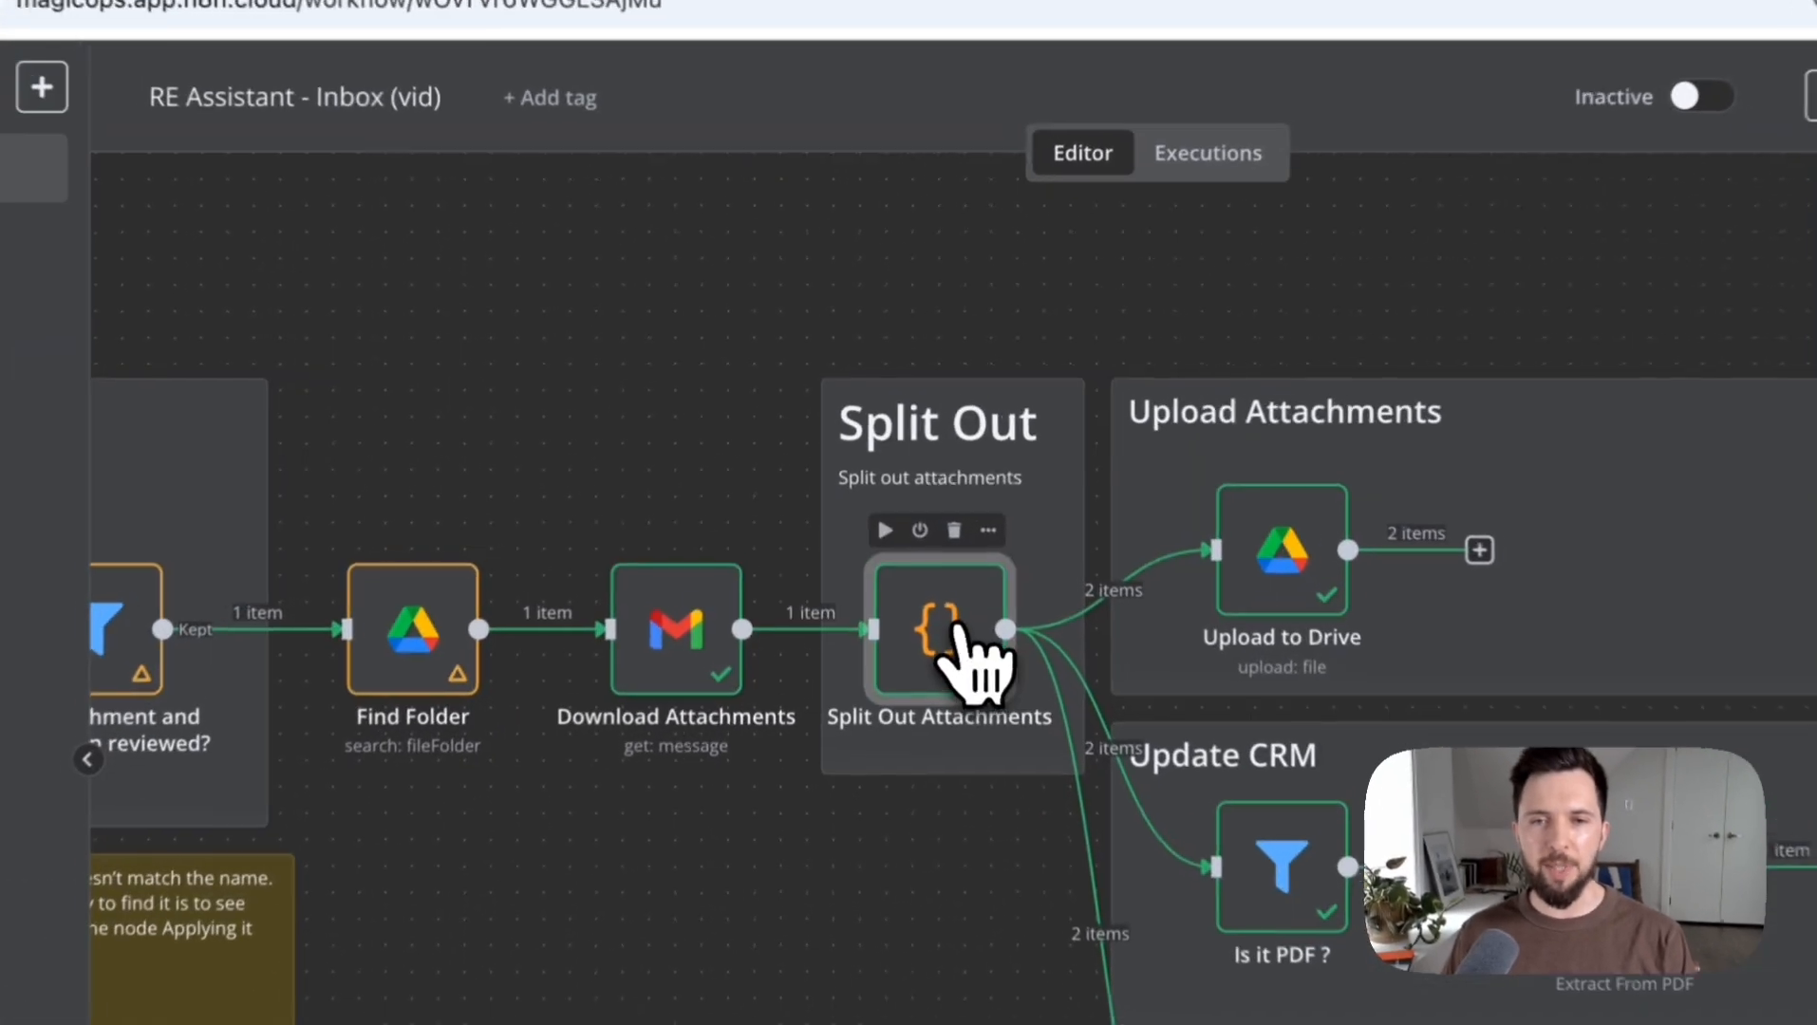
Open the Split Out Attachments node, look through its JavaScript code, and show the Ask AI code generation prompt
double_click(897, 515)
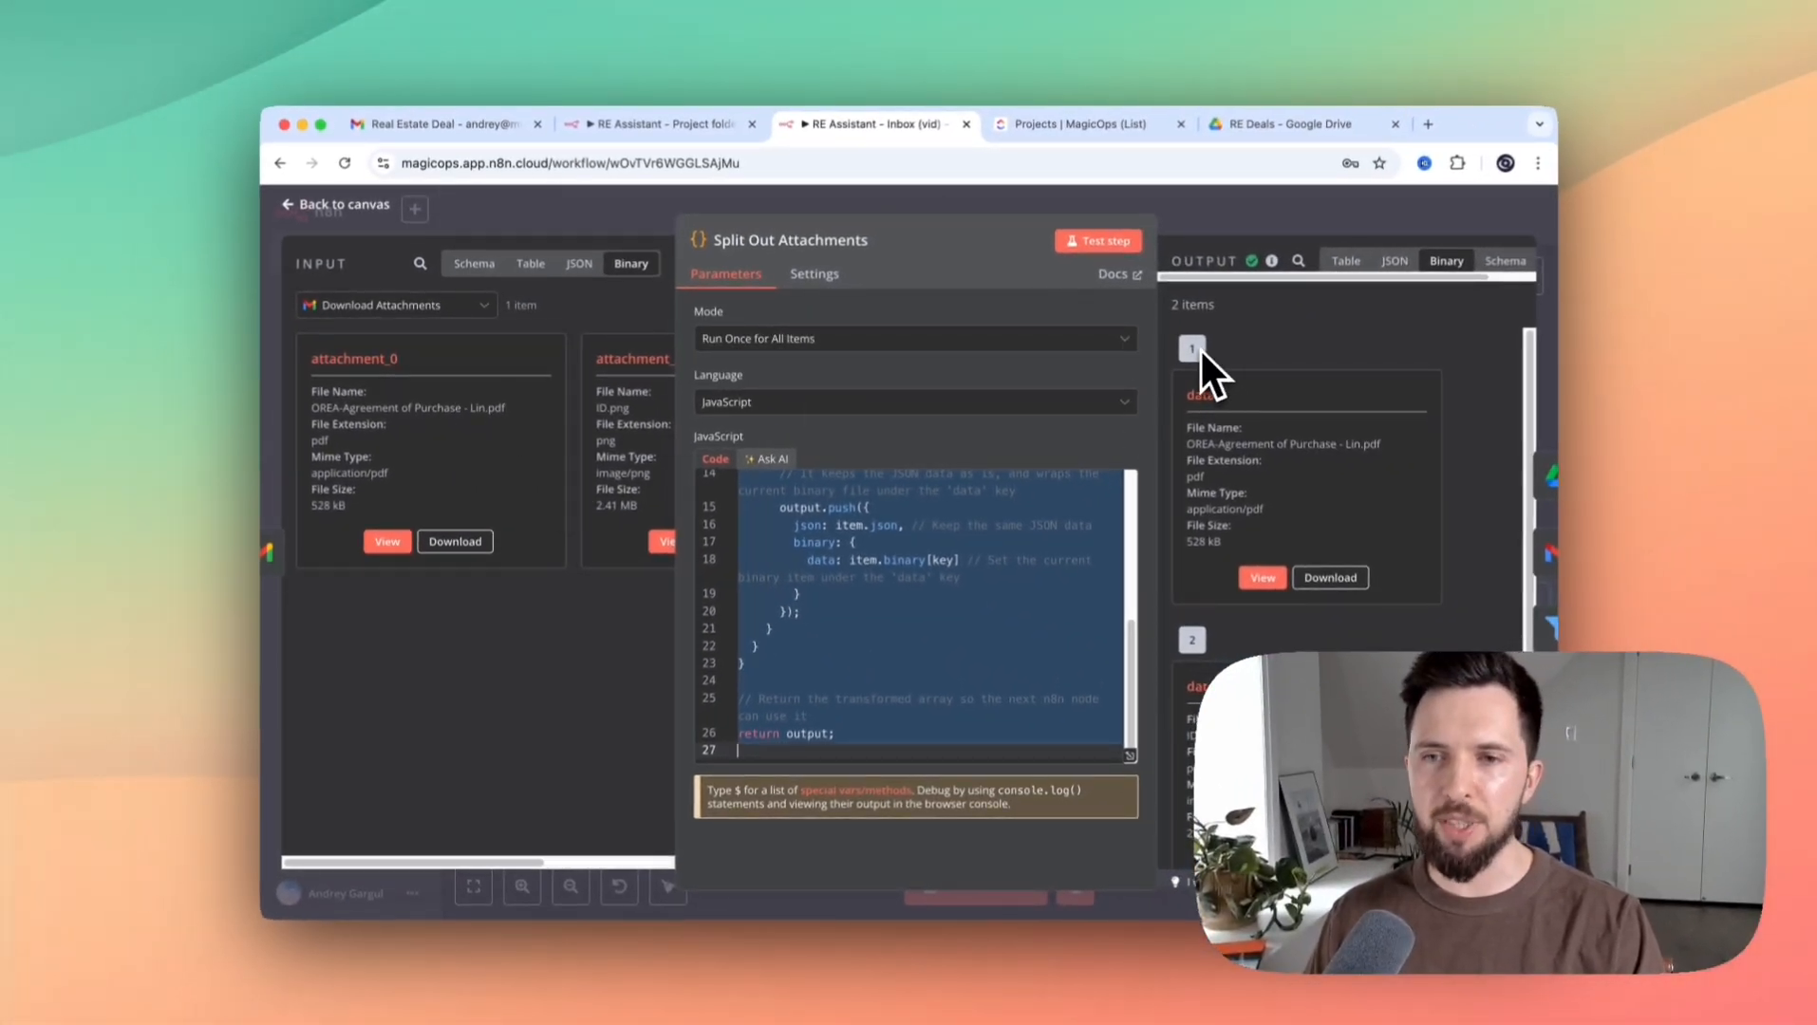
scroll(1195, 352, down, 1)
scroll(1196, 384, up, 1)
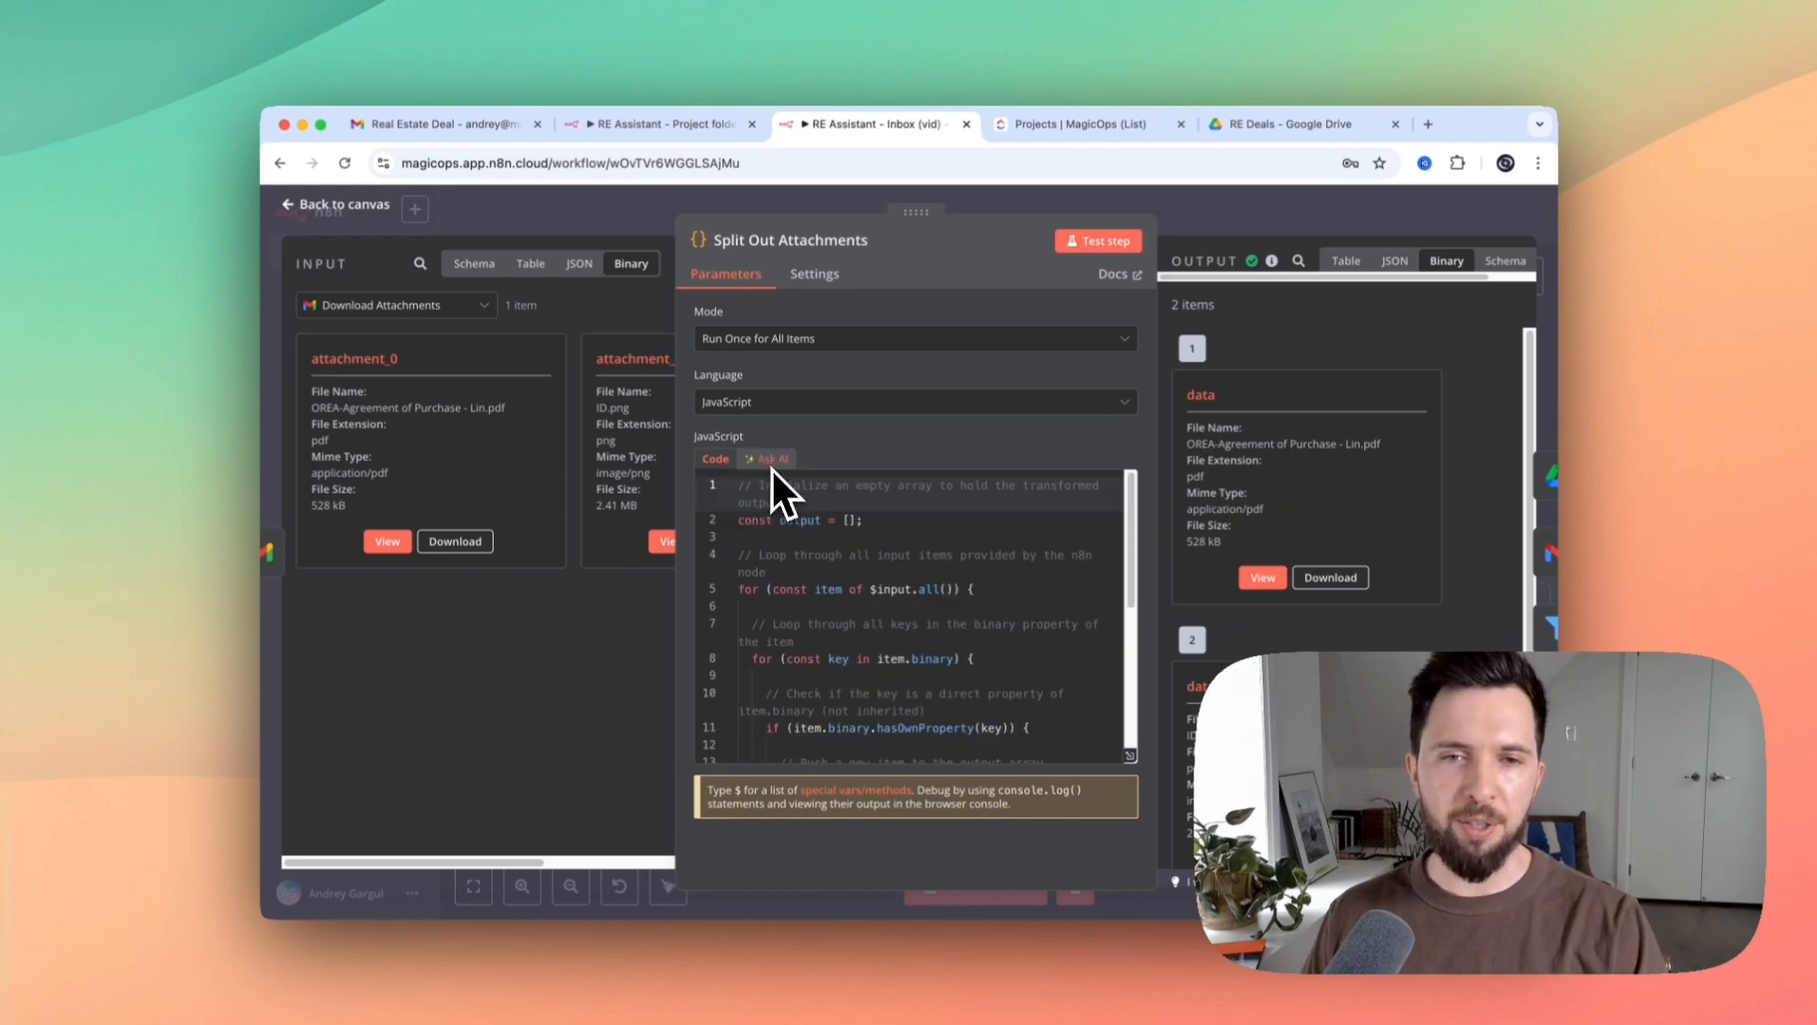
click(769, 459)
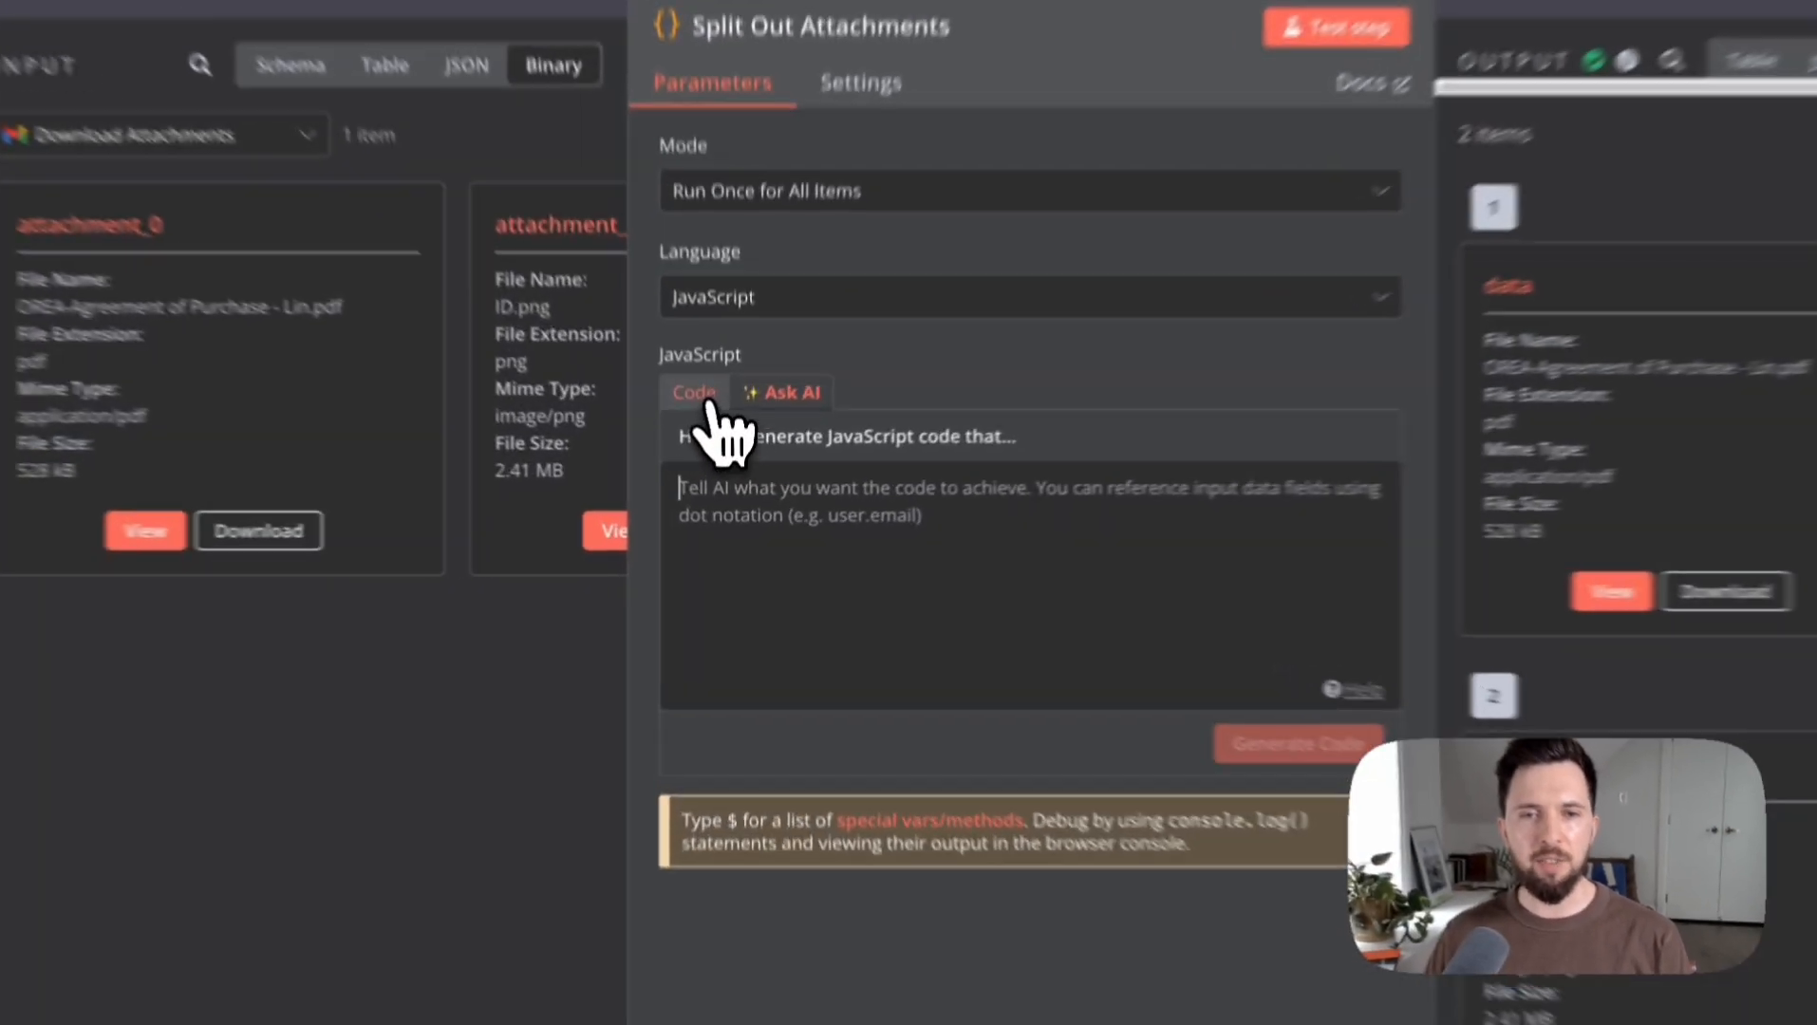
Return to the Split Out Attachments node's code view, look through the JavaScript to its return statement, and close the node
click(716, 459)
scroll(887, 624, down, 3)
scroll(1030, 685, up, 5)
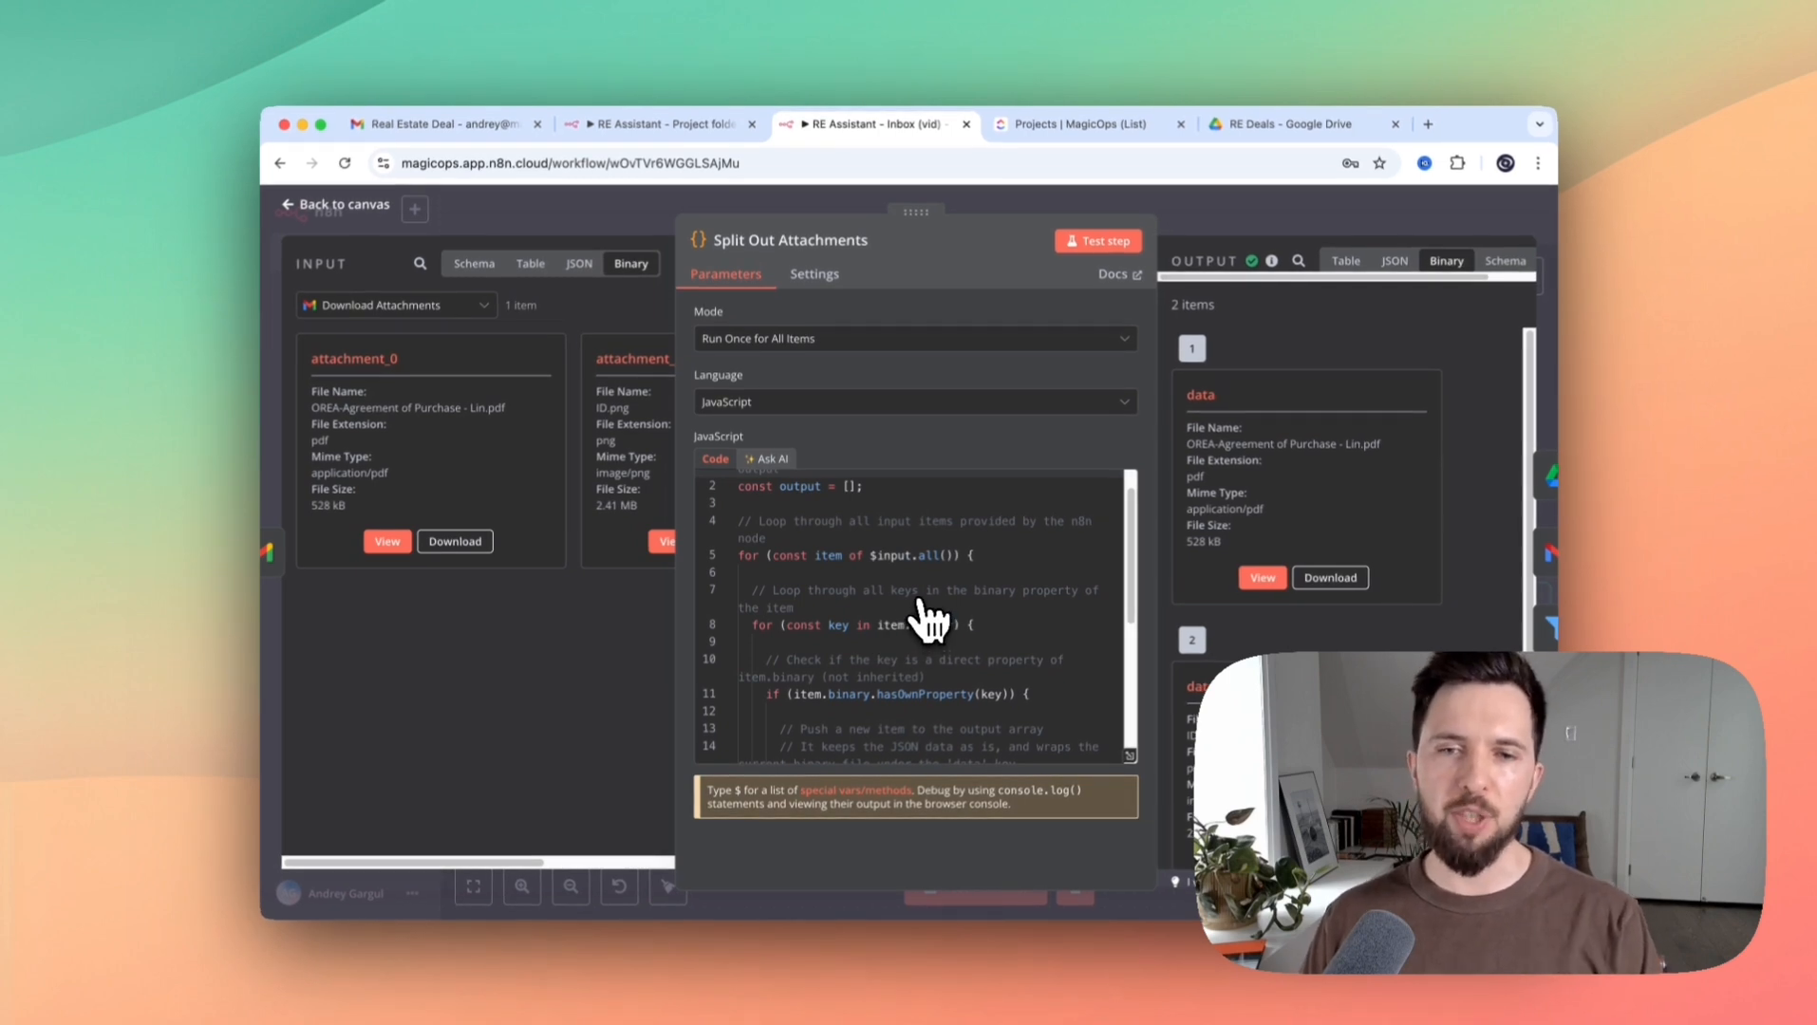
scroll(930, 622, down, 6)
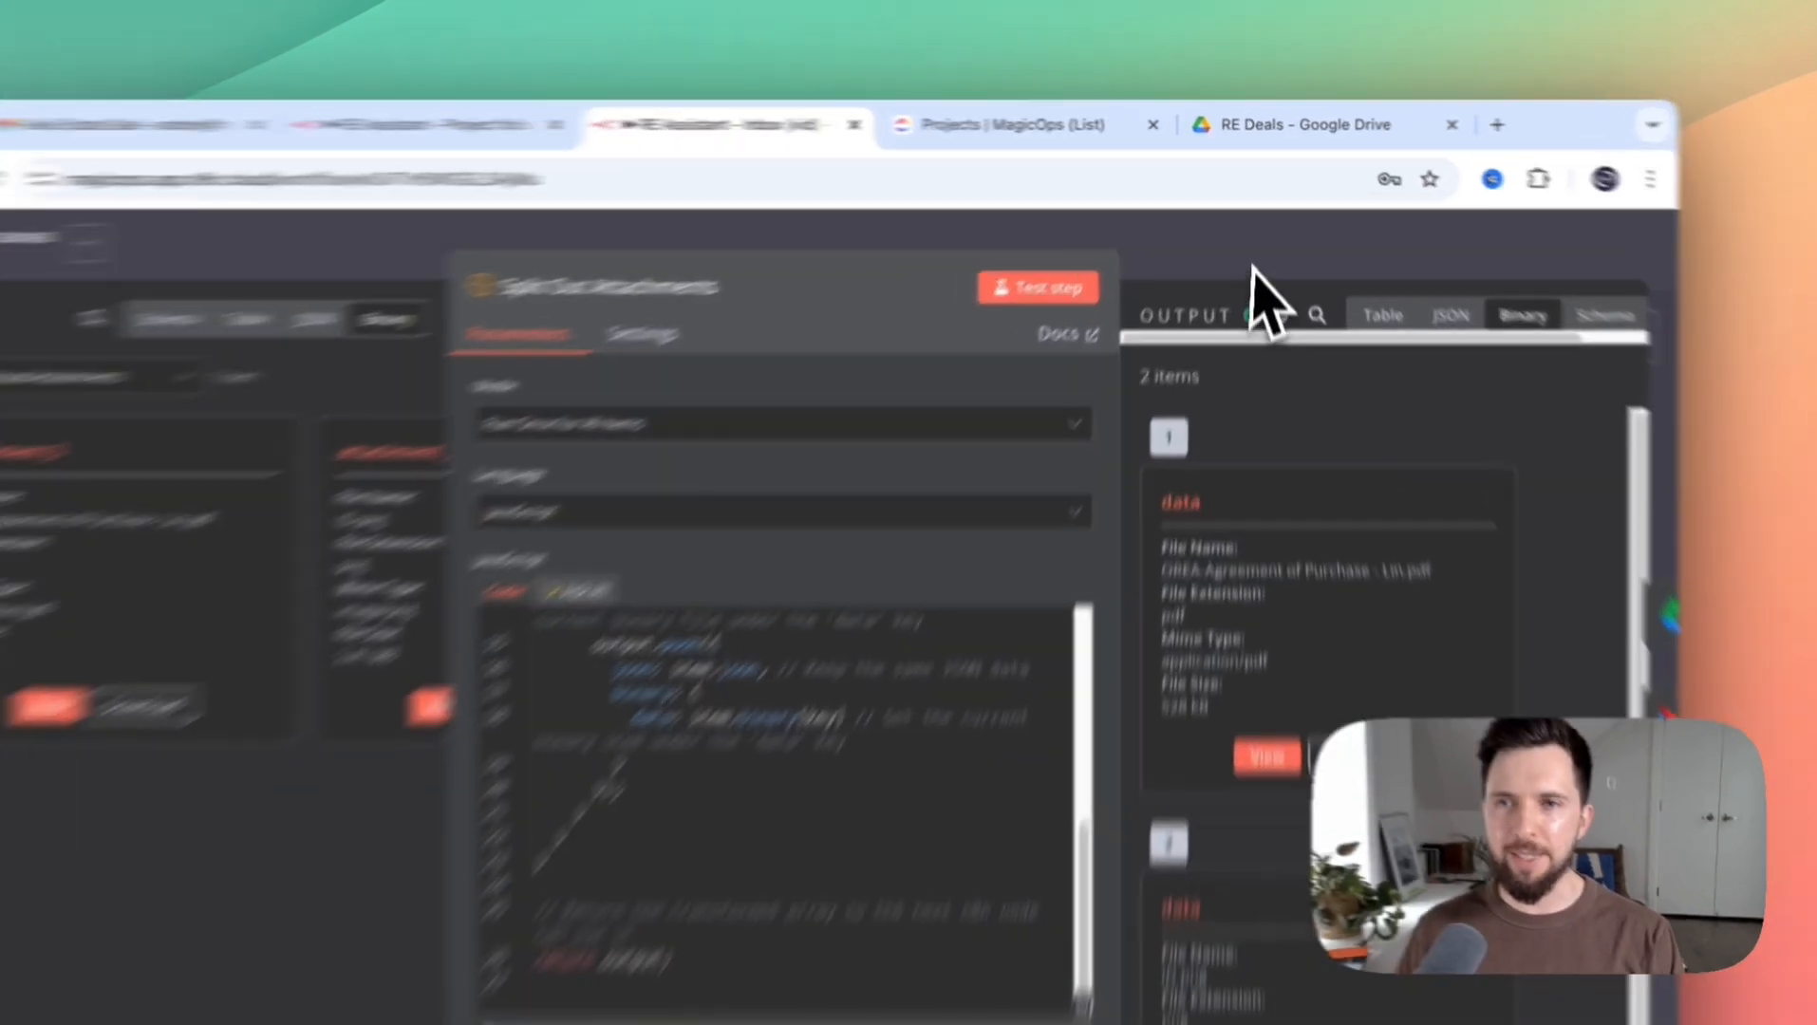
click(1253, 224)
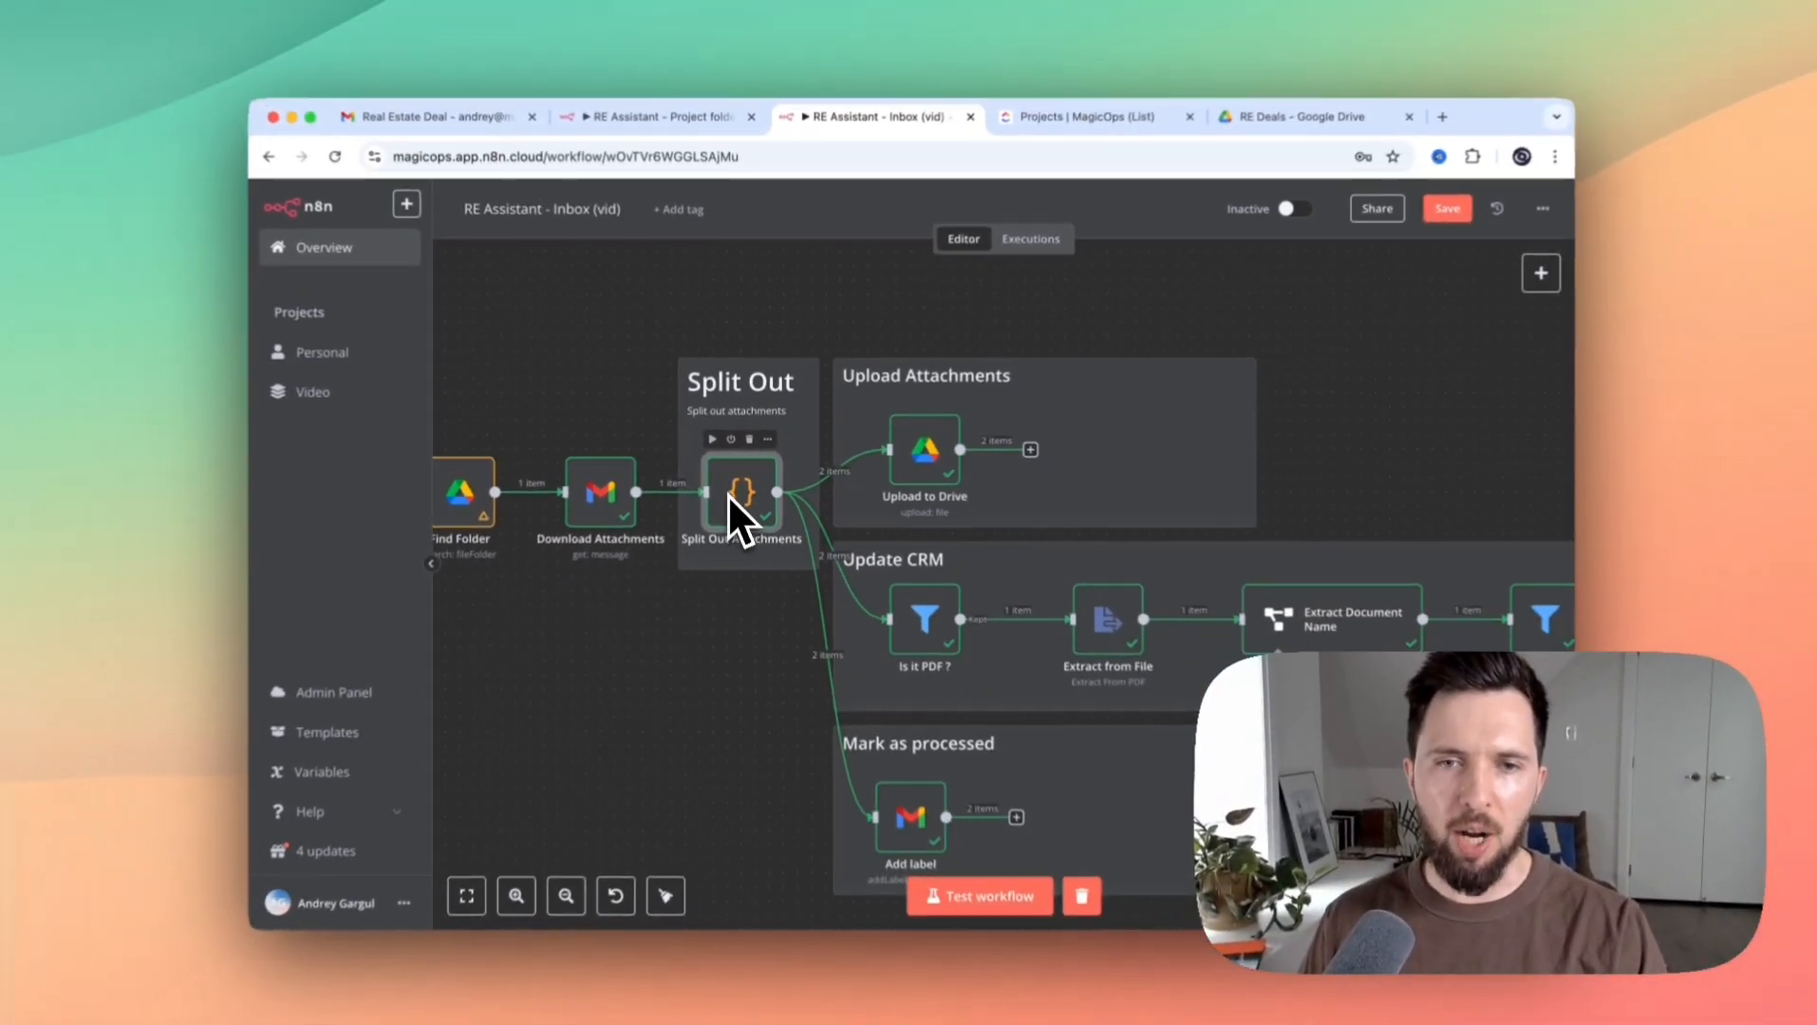
Open the Upload to Drive node and look through the data field of both split attachments in its binary input
mouse_move(679, 496)
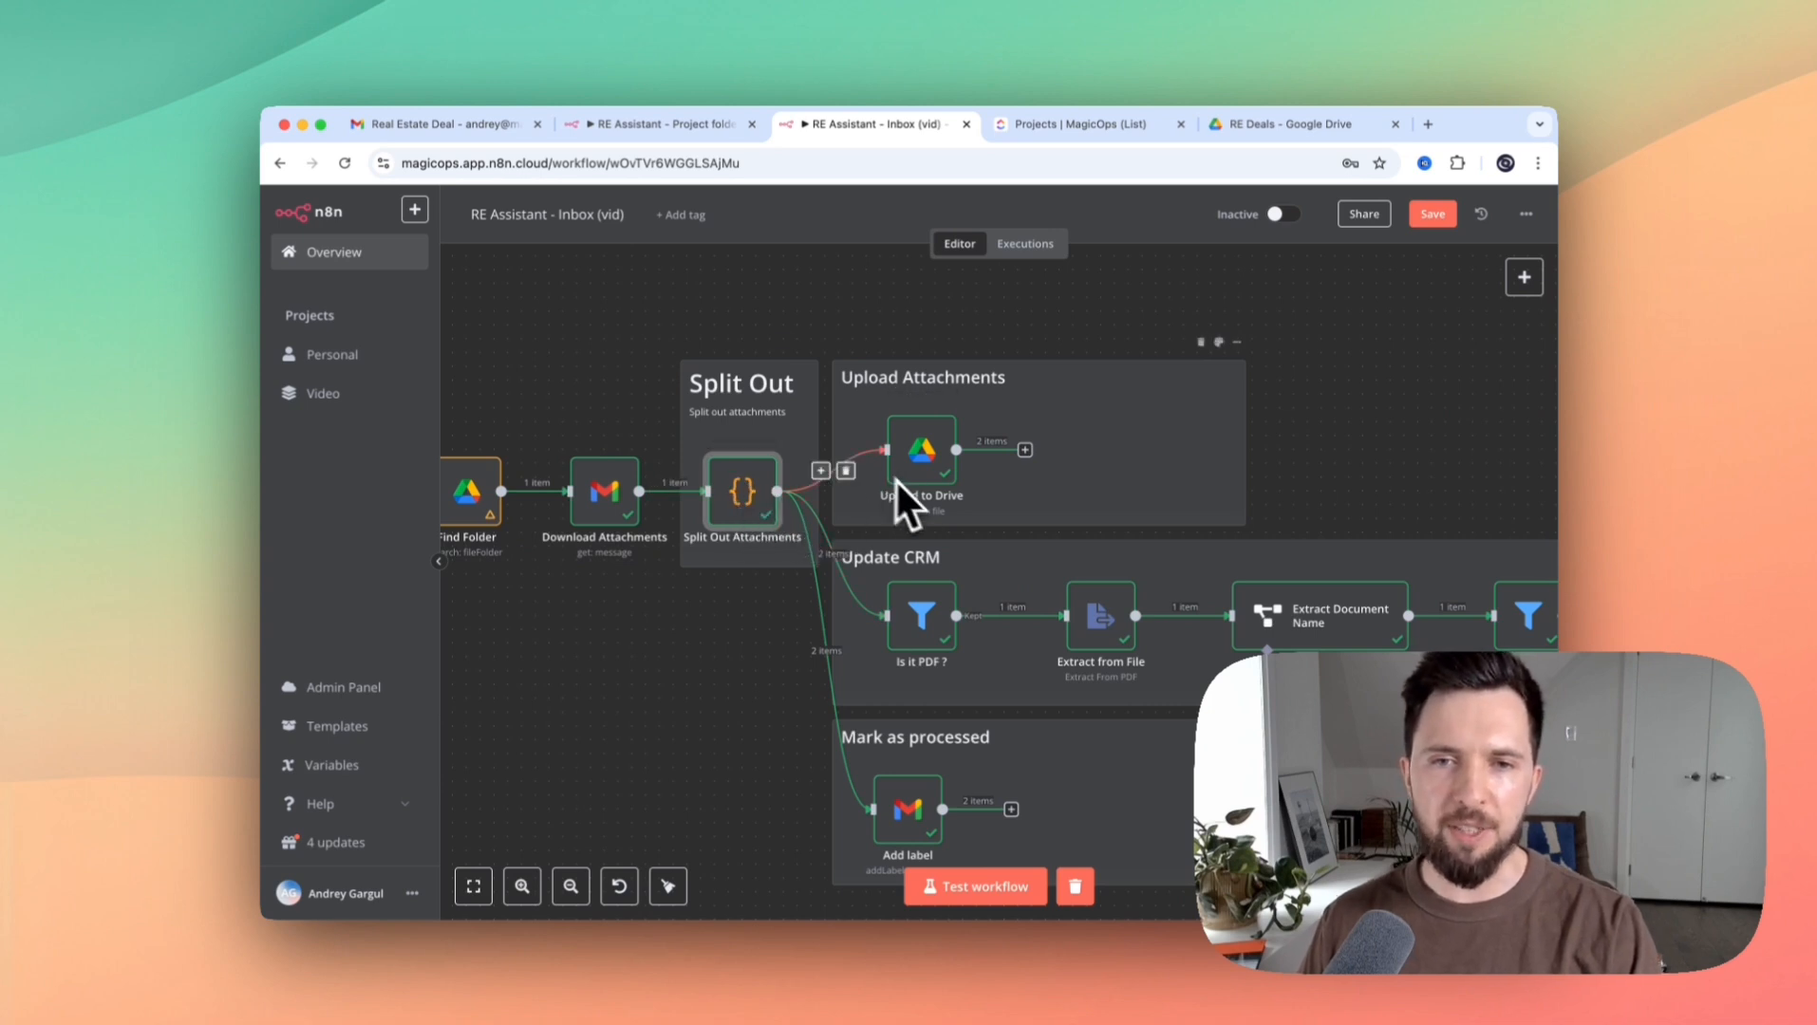
click(922, 455)
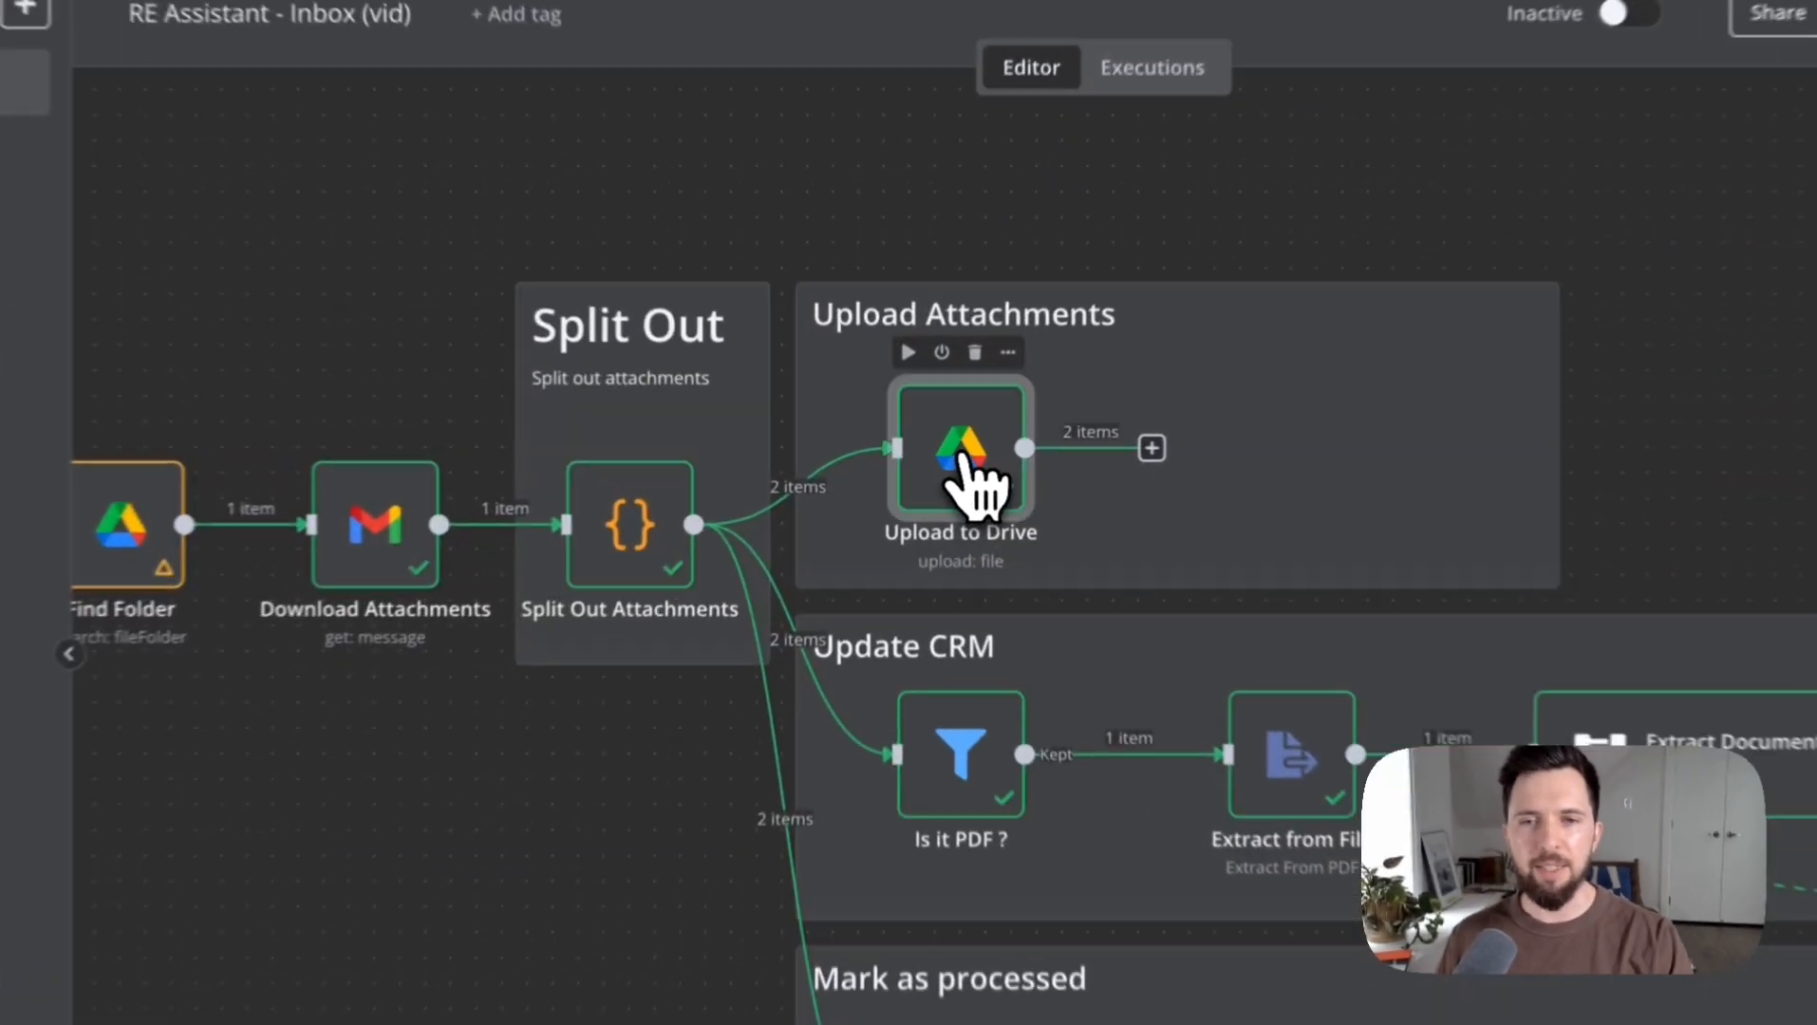
double_click(968, 465)
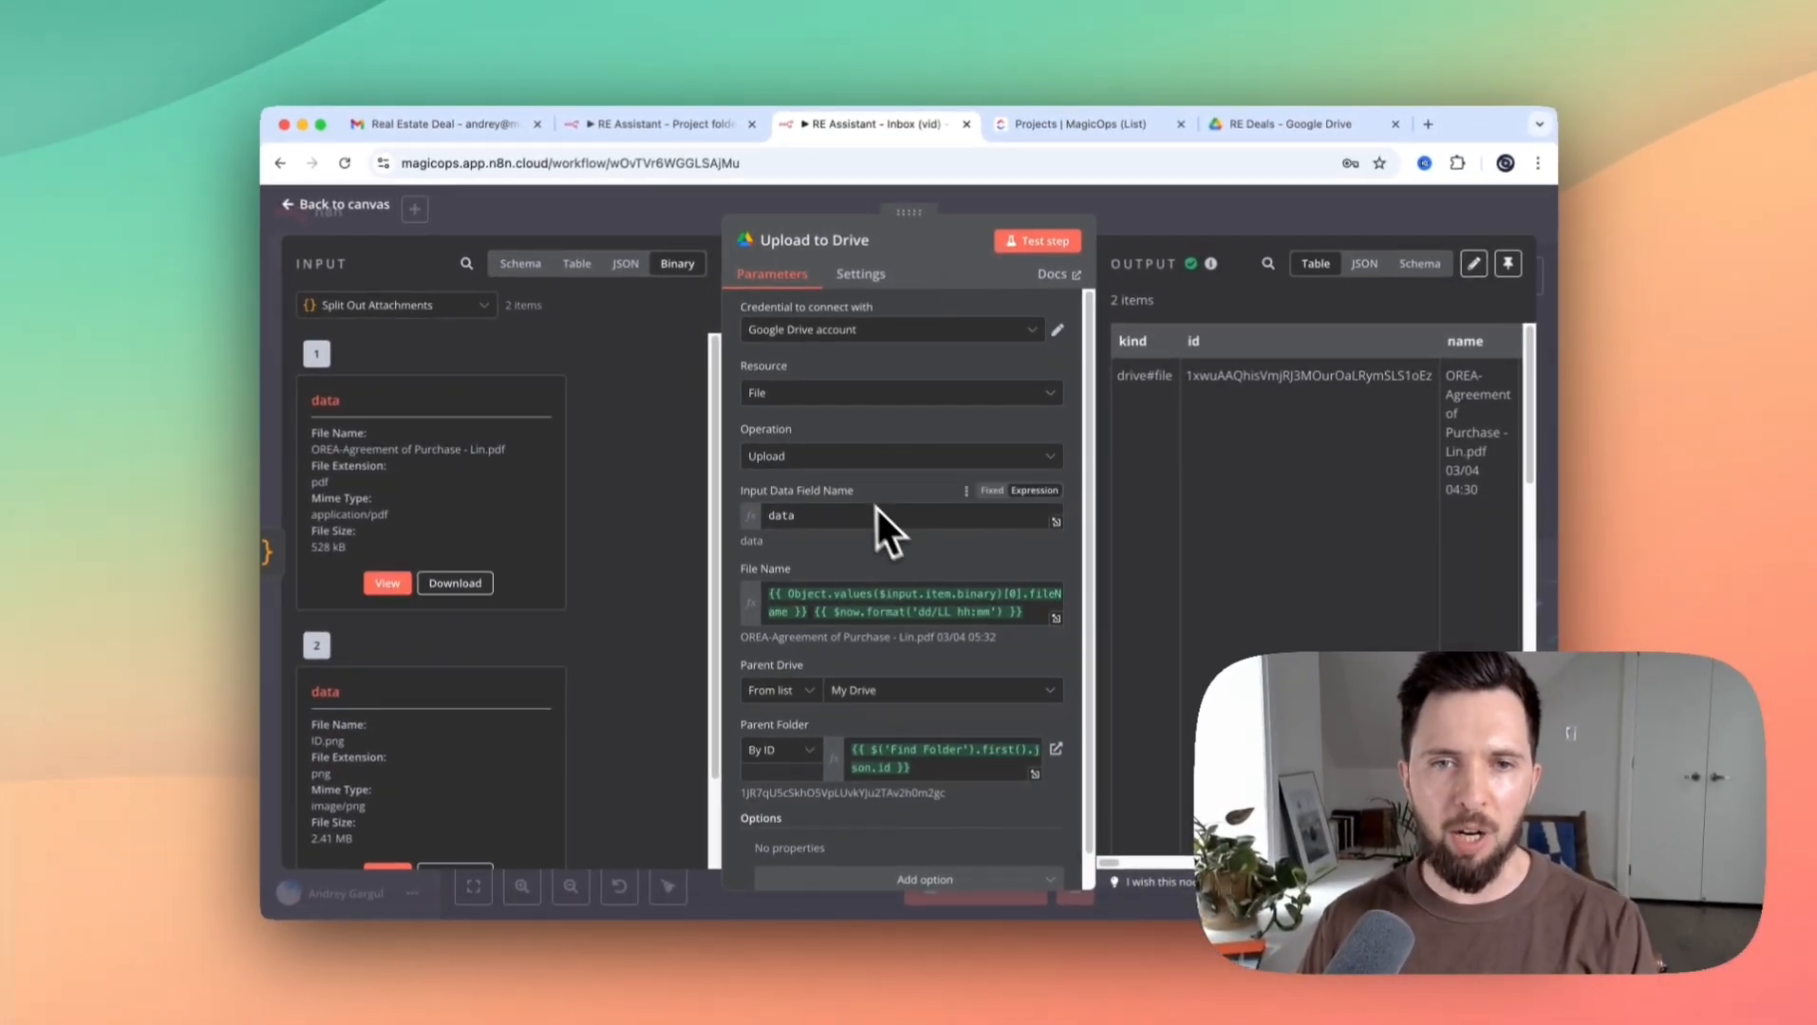
scroll(820, 484, down, 1)
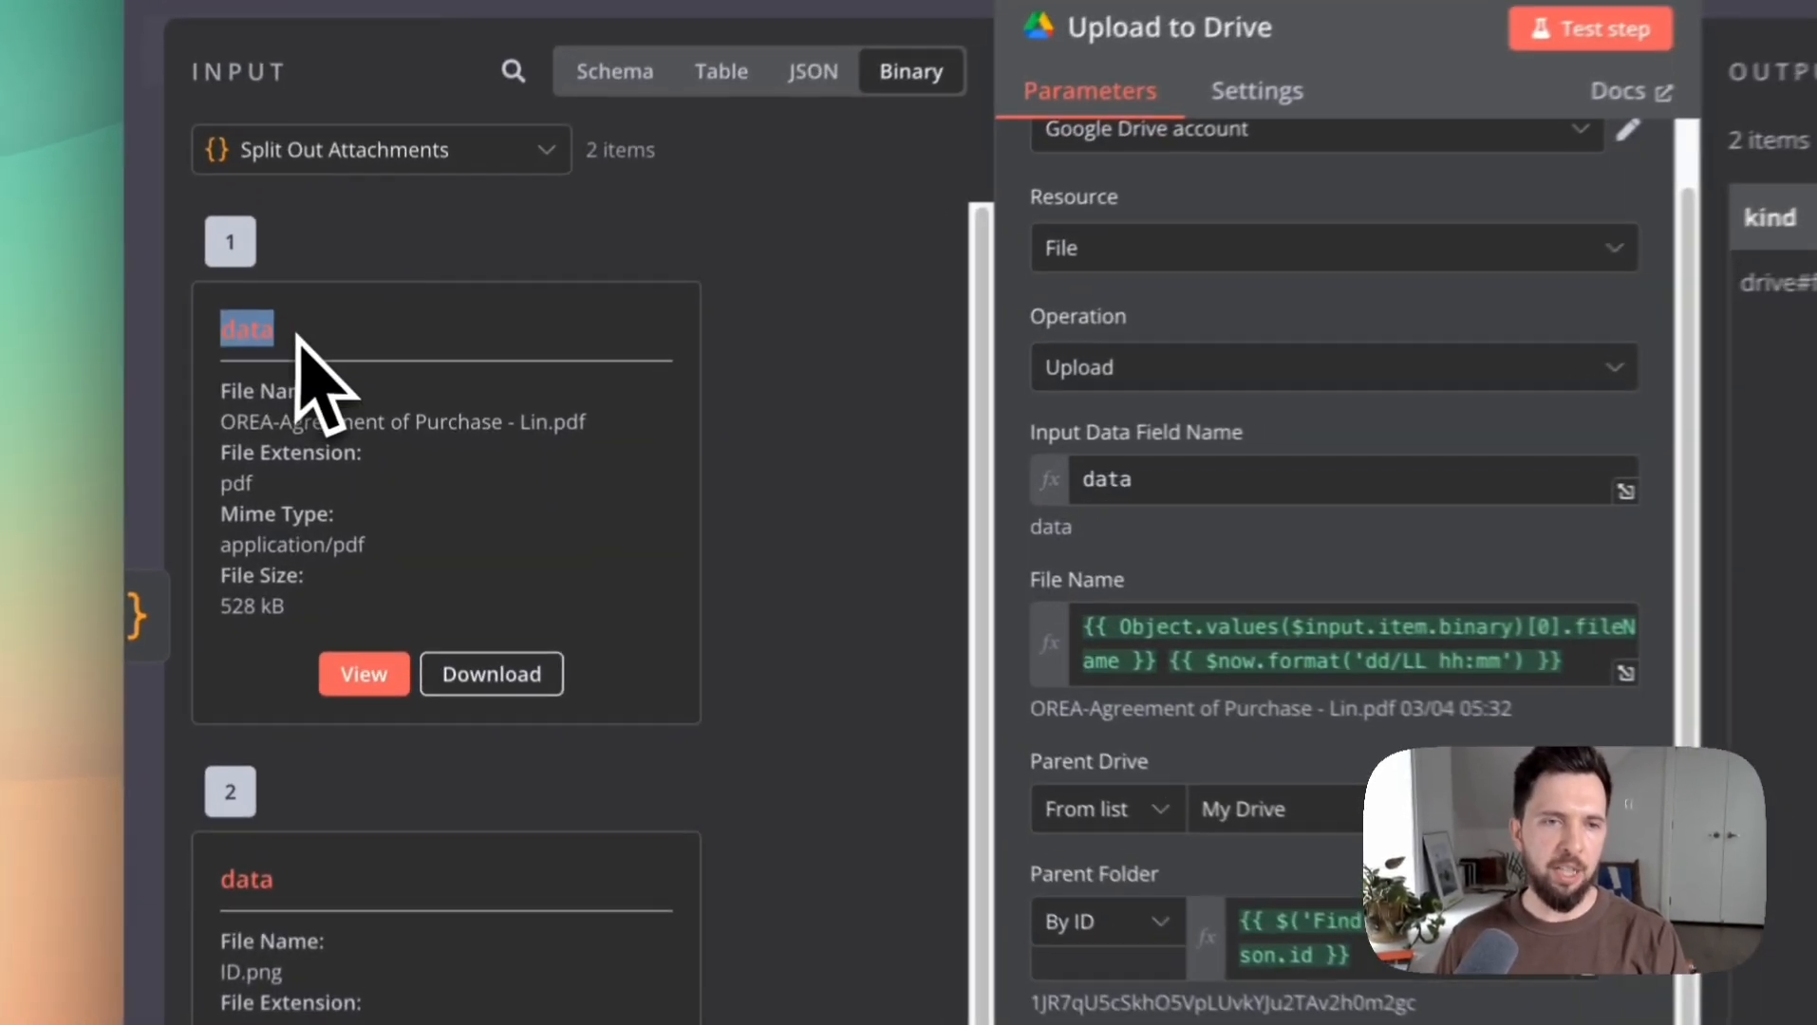
scroll(339, 522, down, 2)
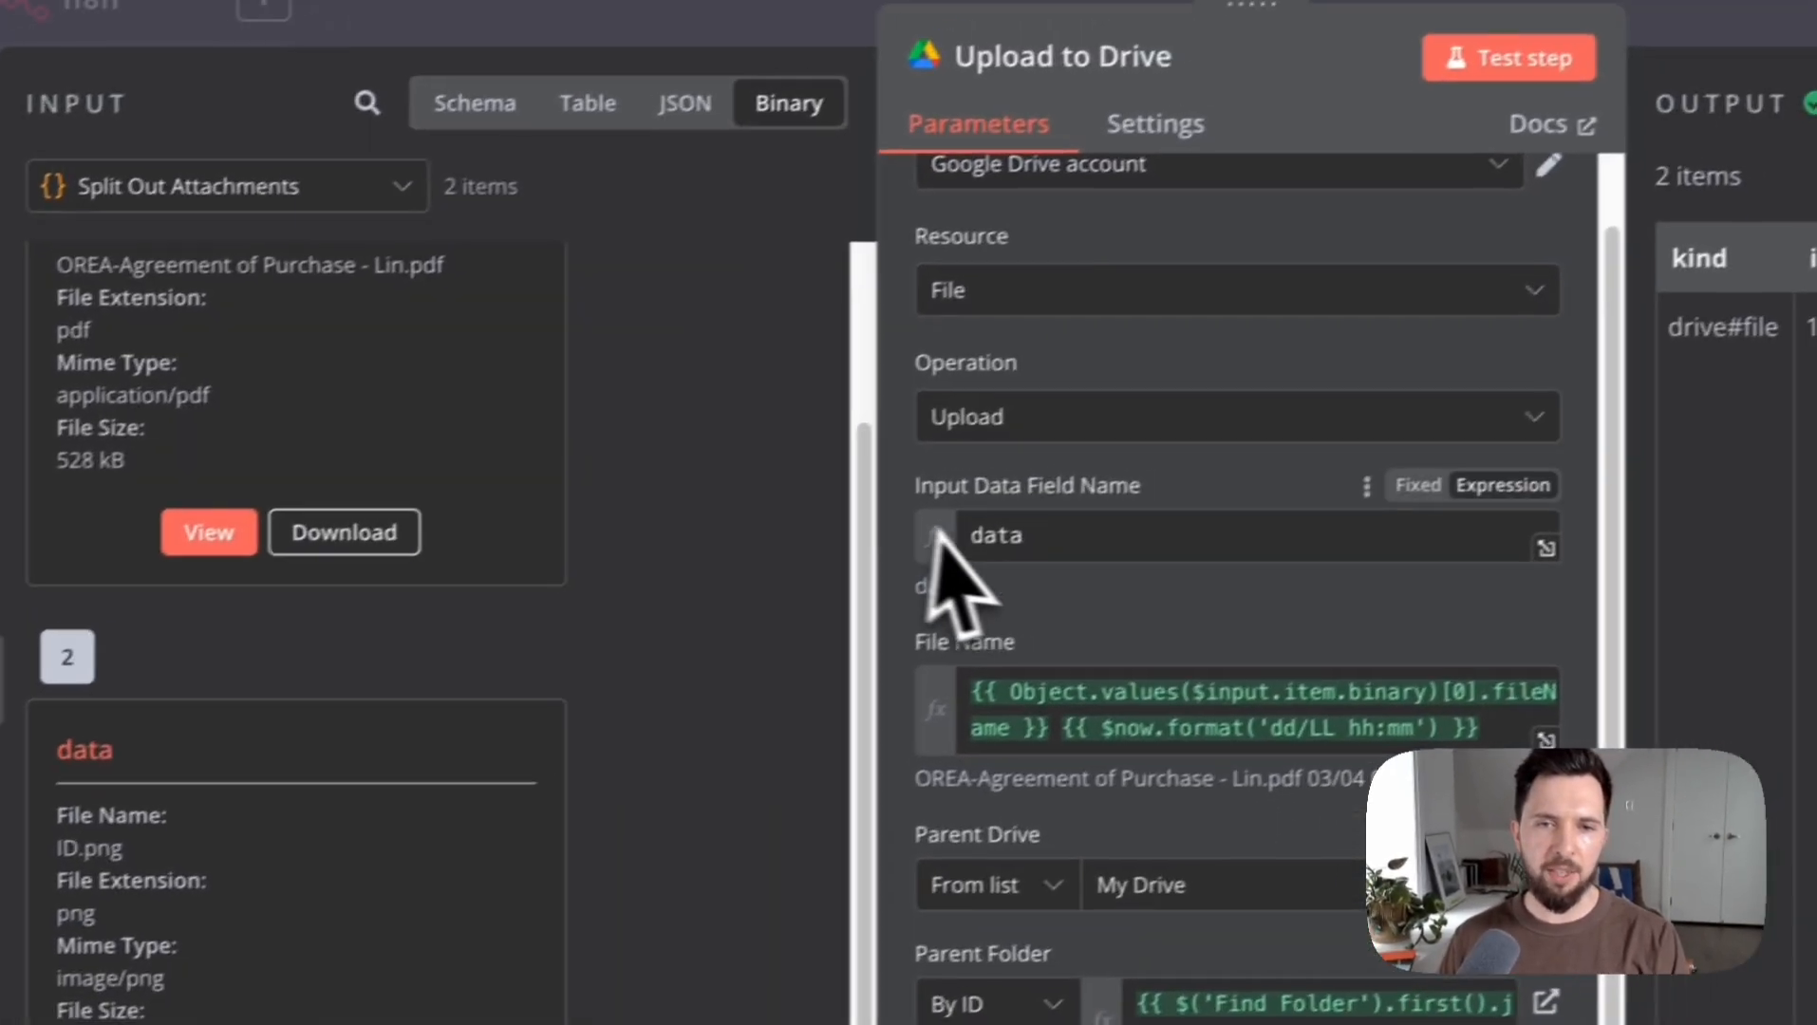
Preview the Input Data Field Name value of the Upload to Drive node and show the input data as a schema
click(940, 551)
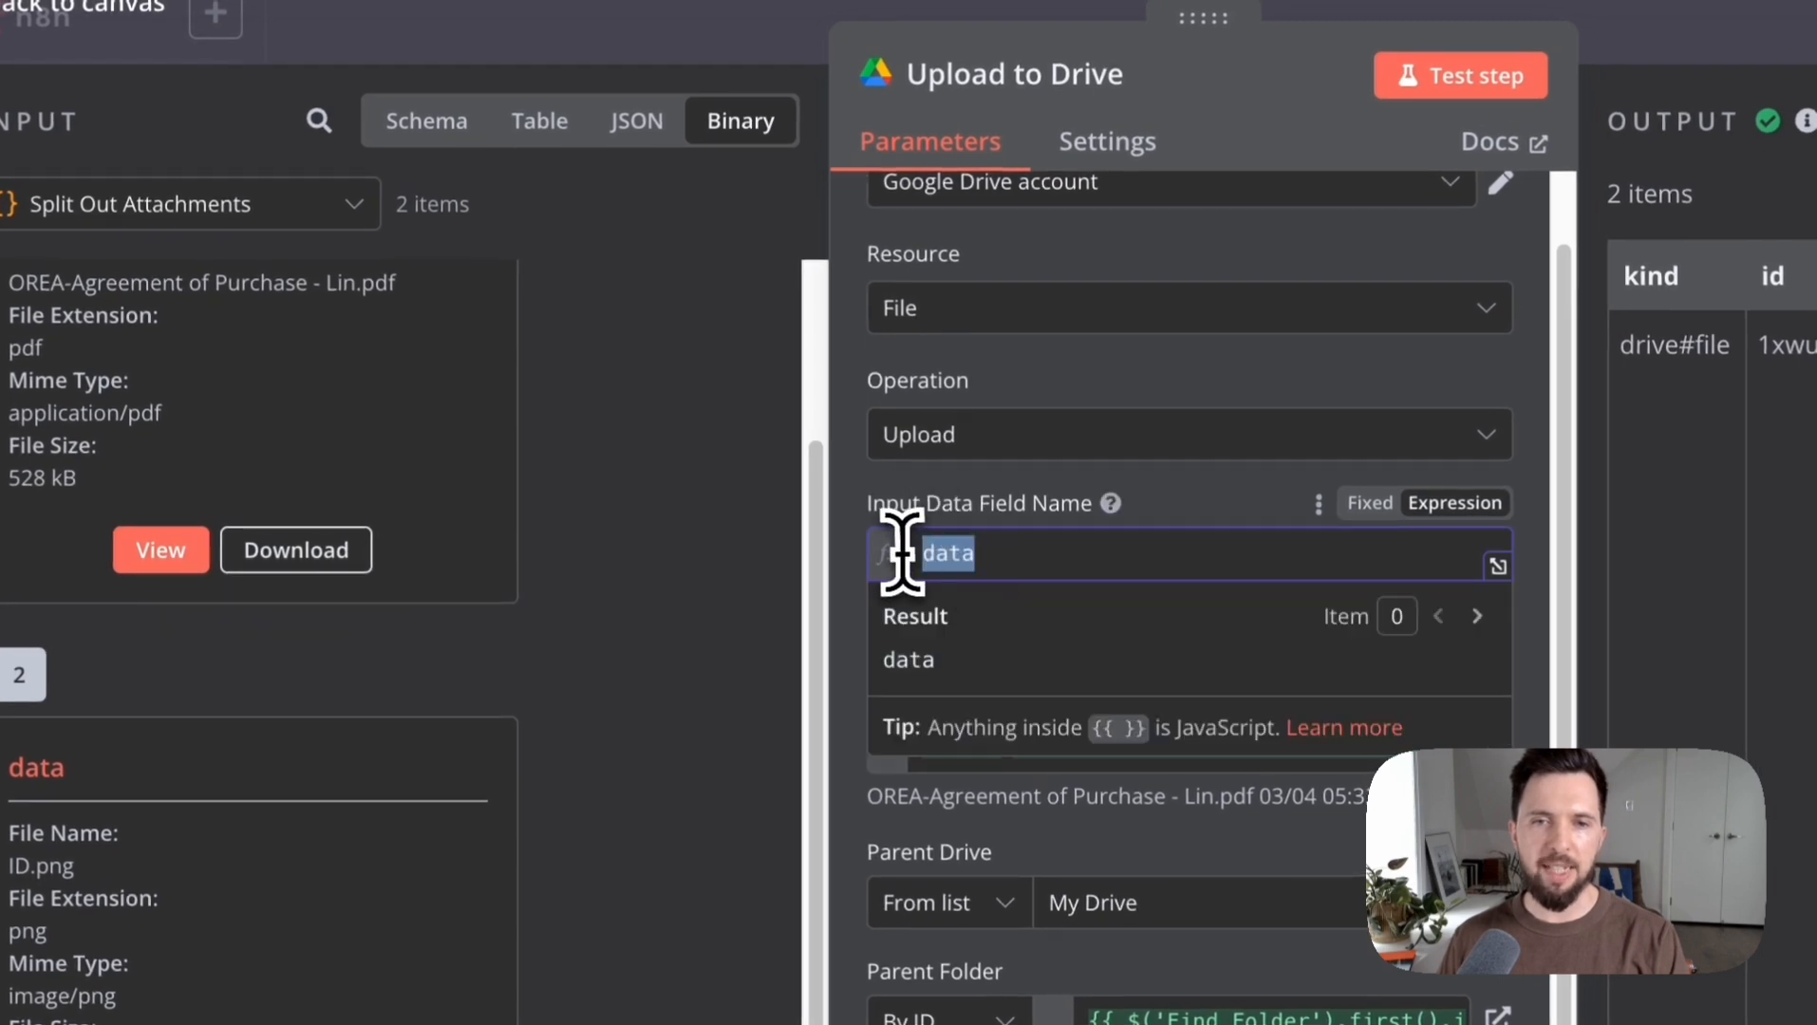
click(961, 488)
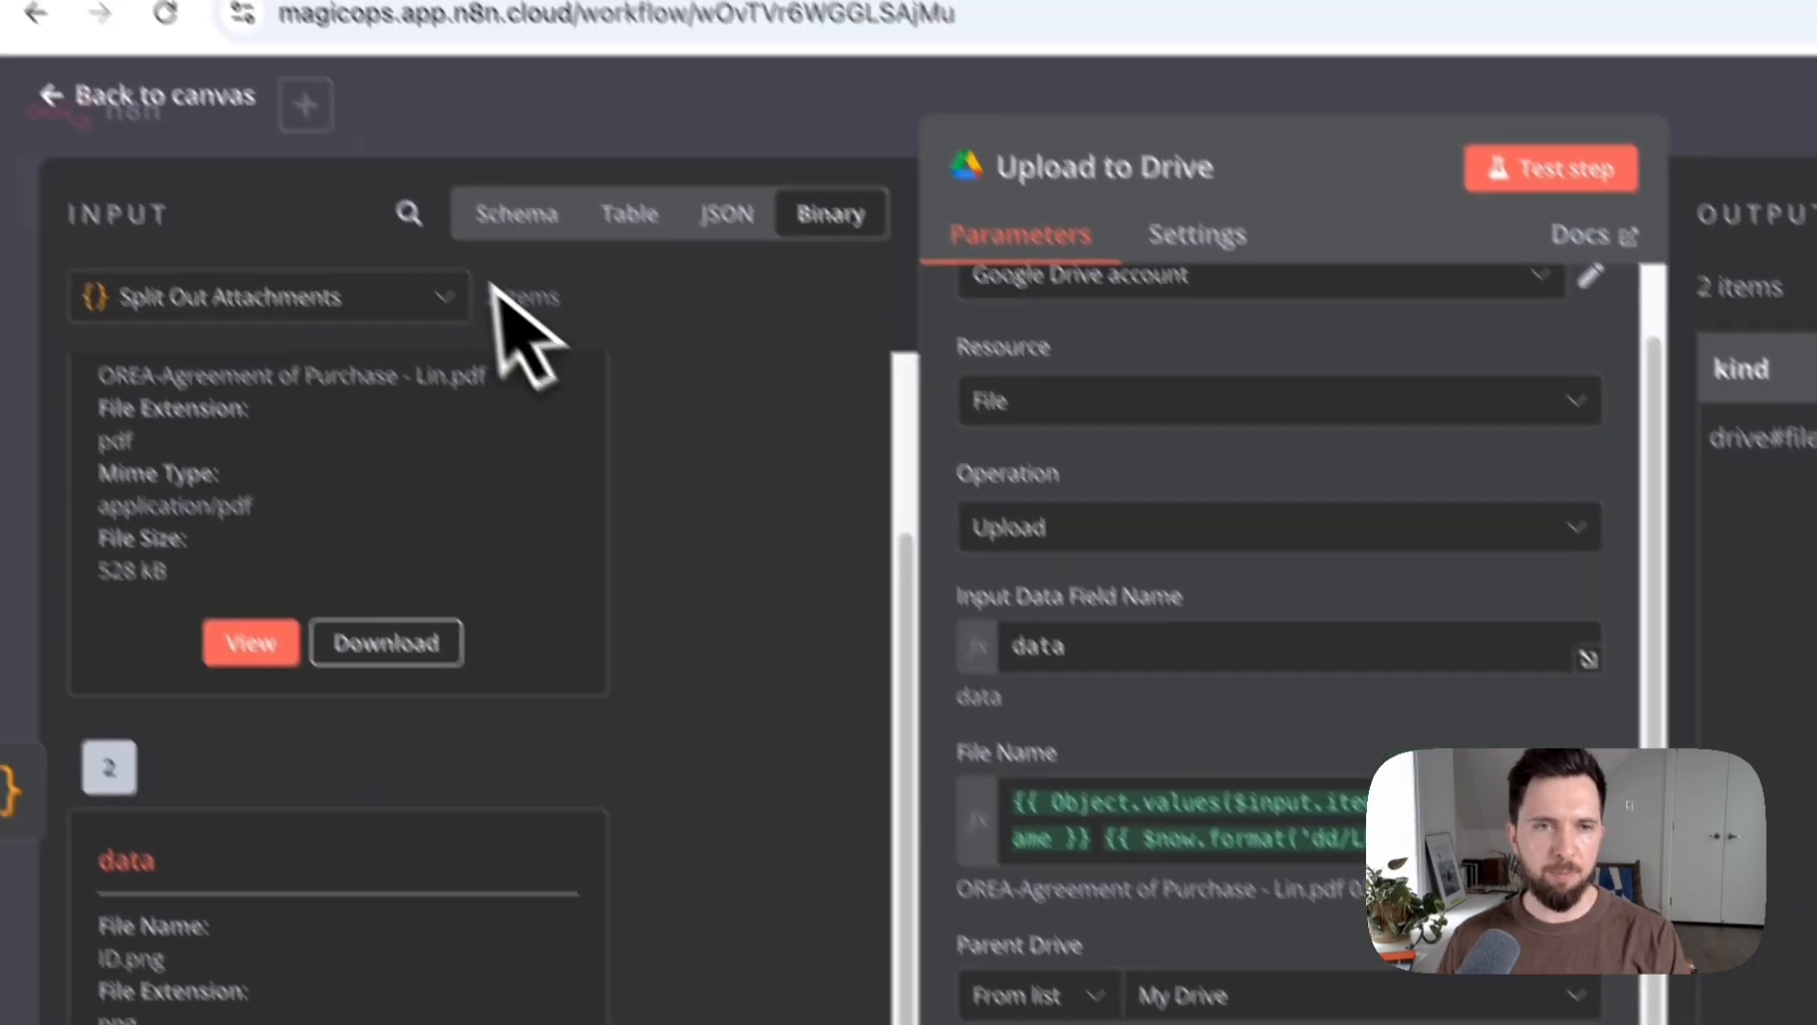
click(426, 121)
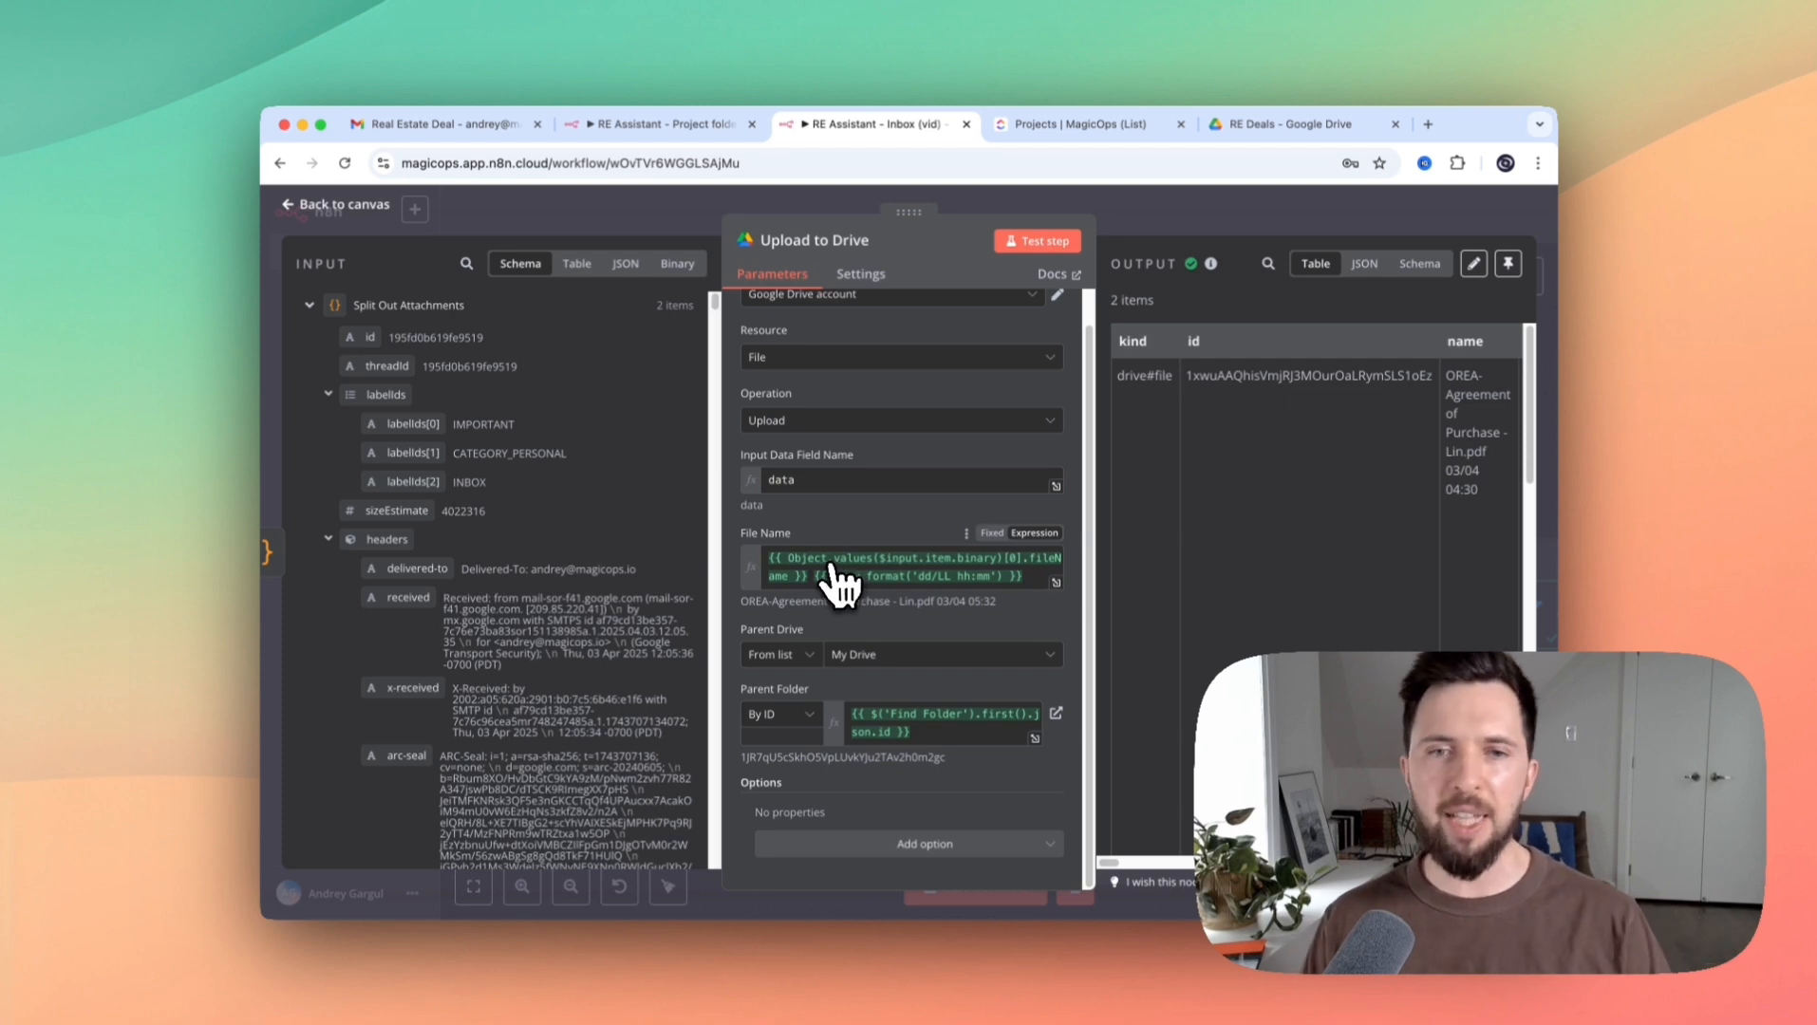
Highlight the binary fileName expression in the File Name field to preview its result, and show the input as binary data
mouse_move(837, 581)
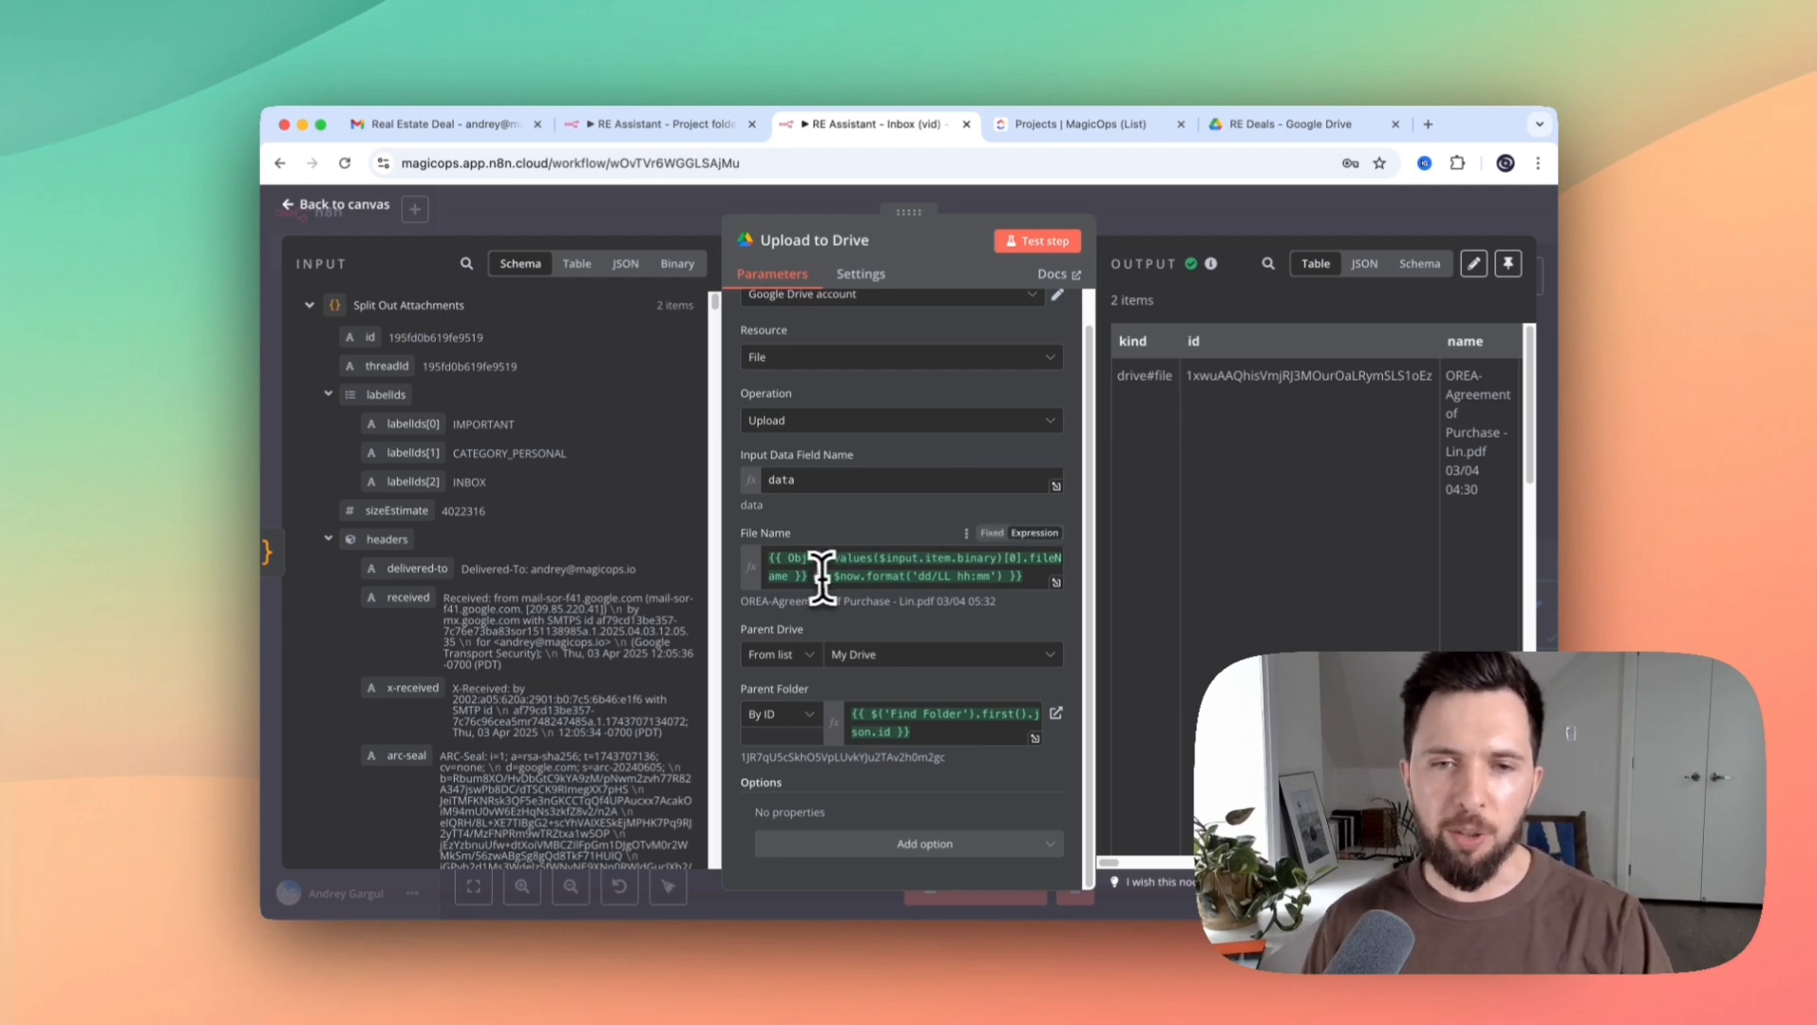
drag(808, 577, 785, 557)
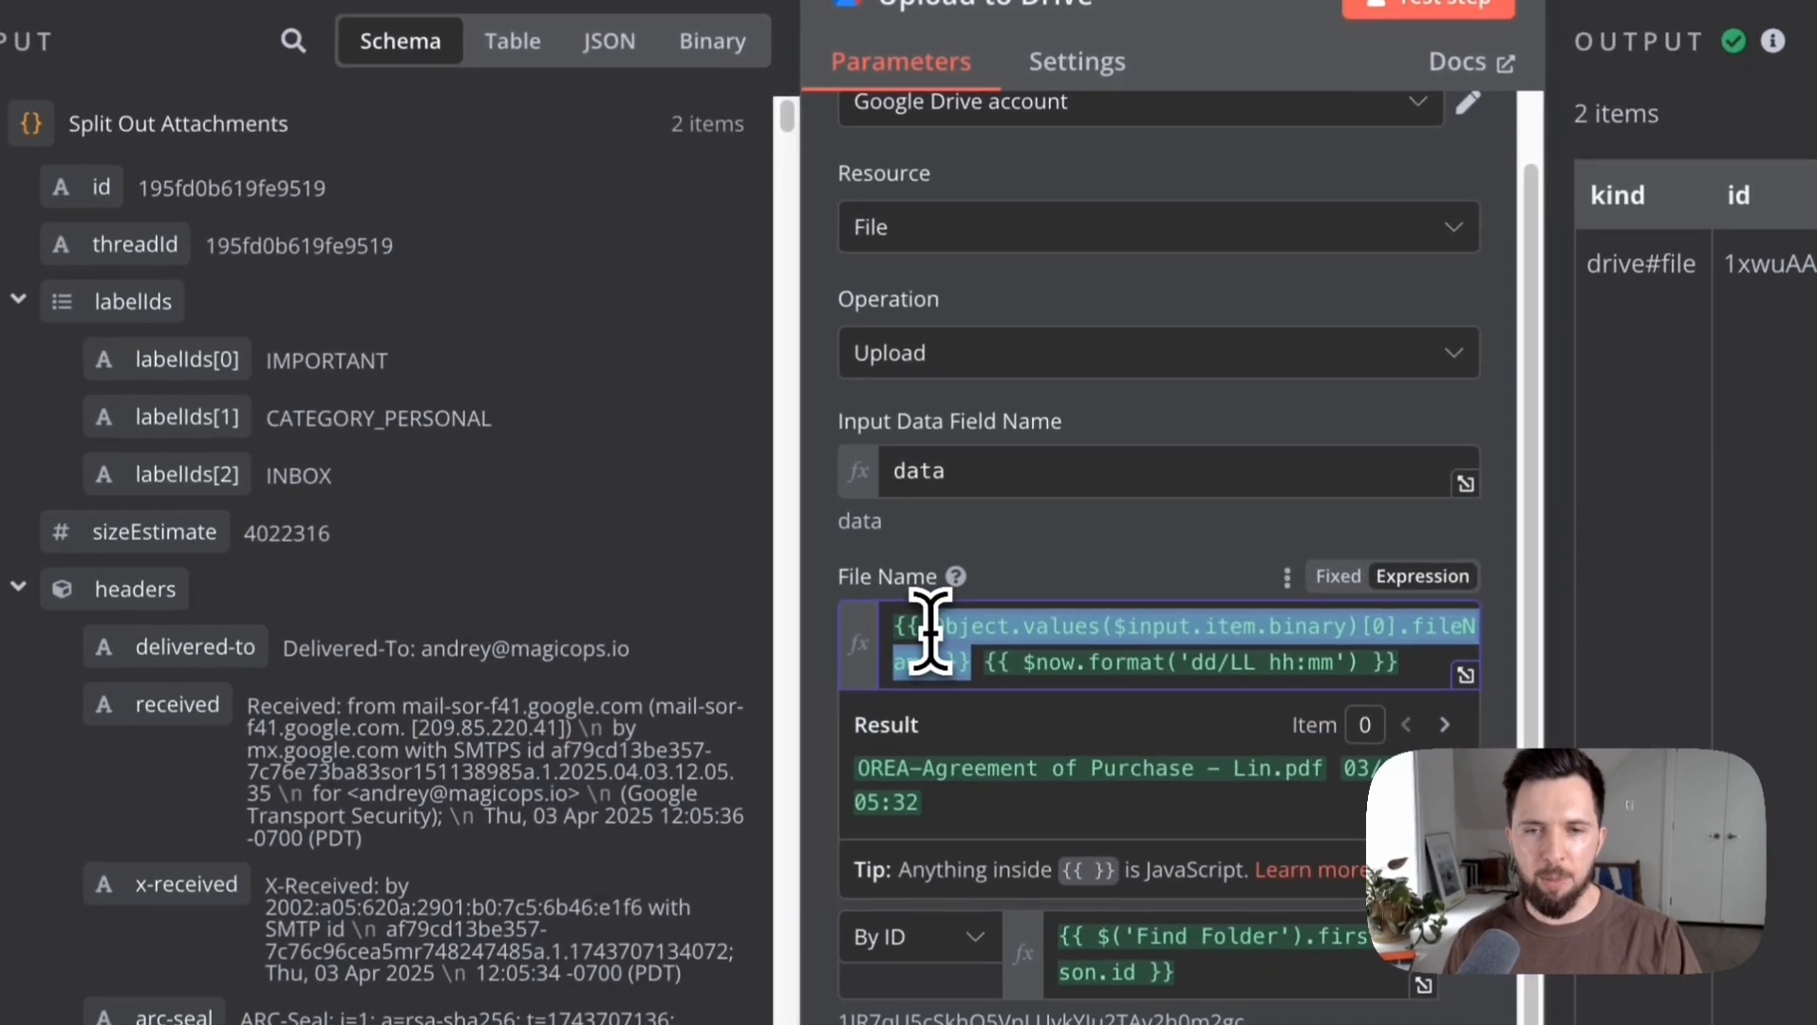
drag(928, 629, 896, 621)
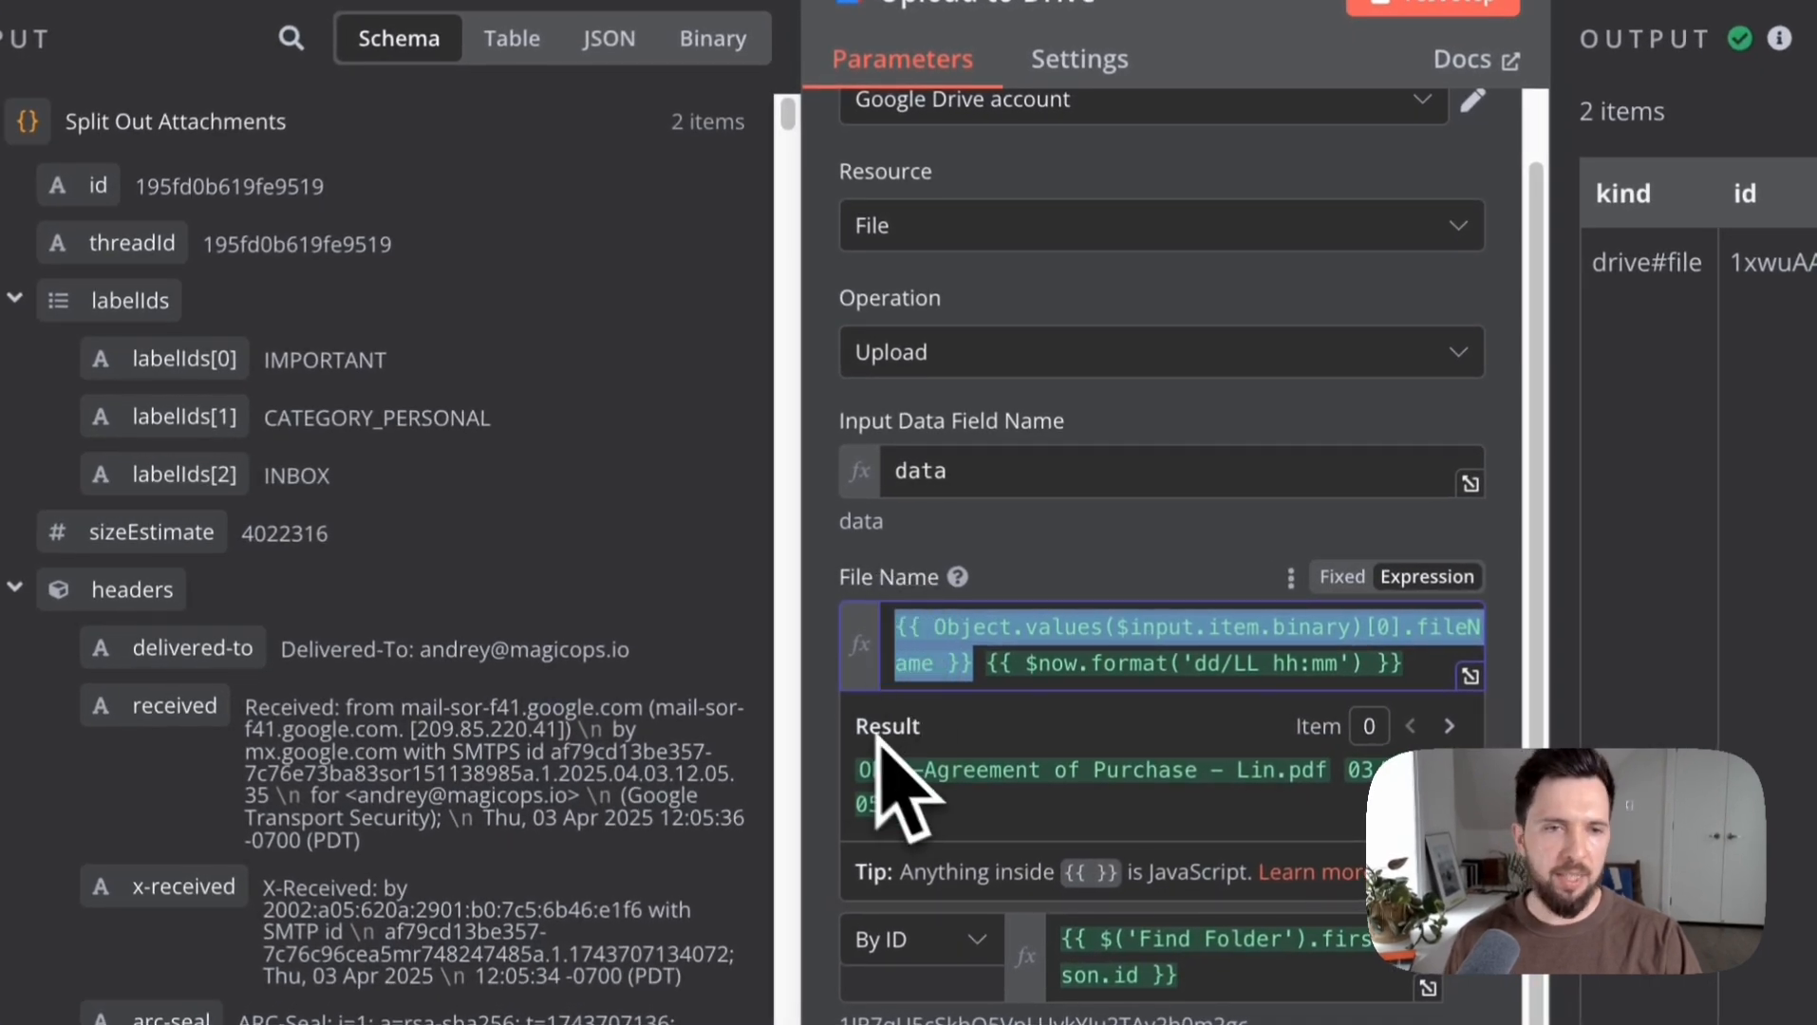
click(1037, 633)
click(912, 362)
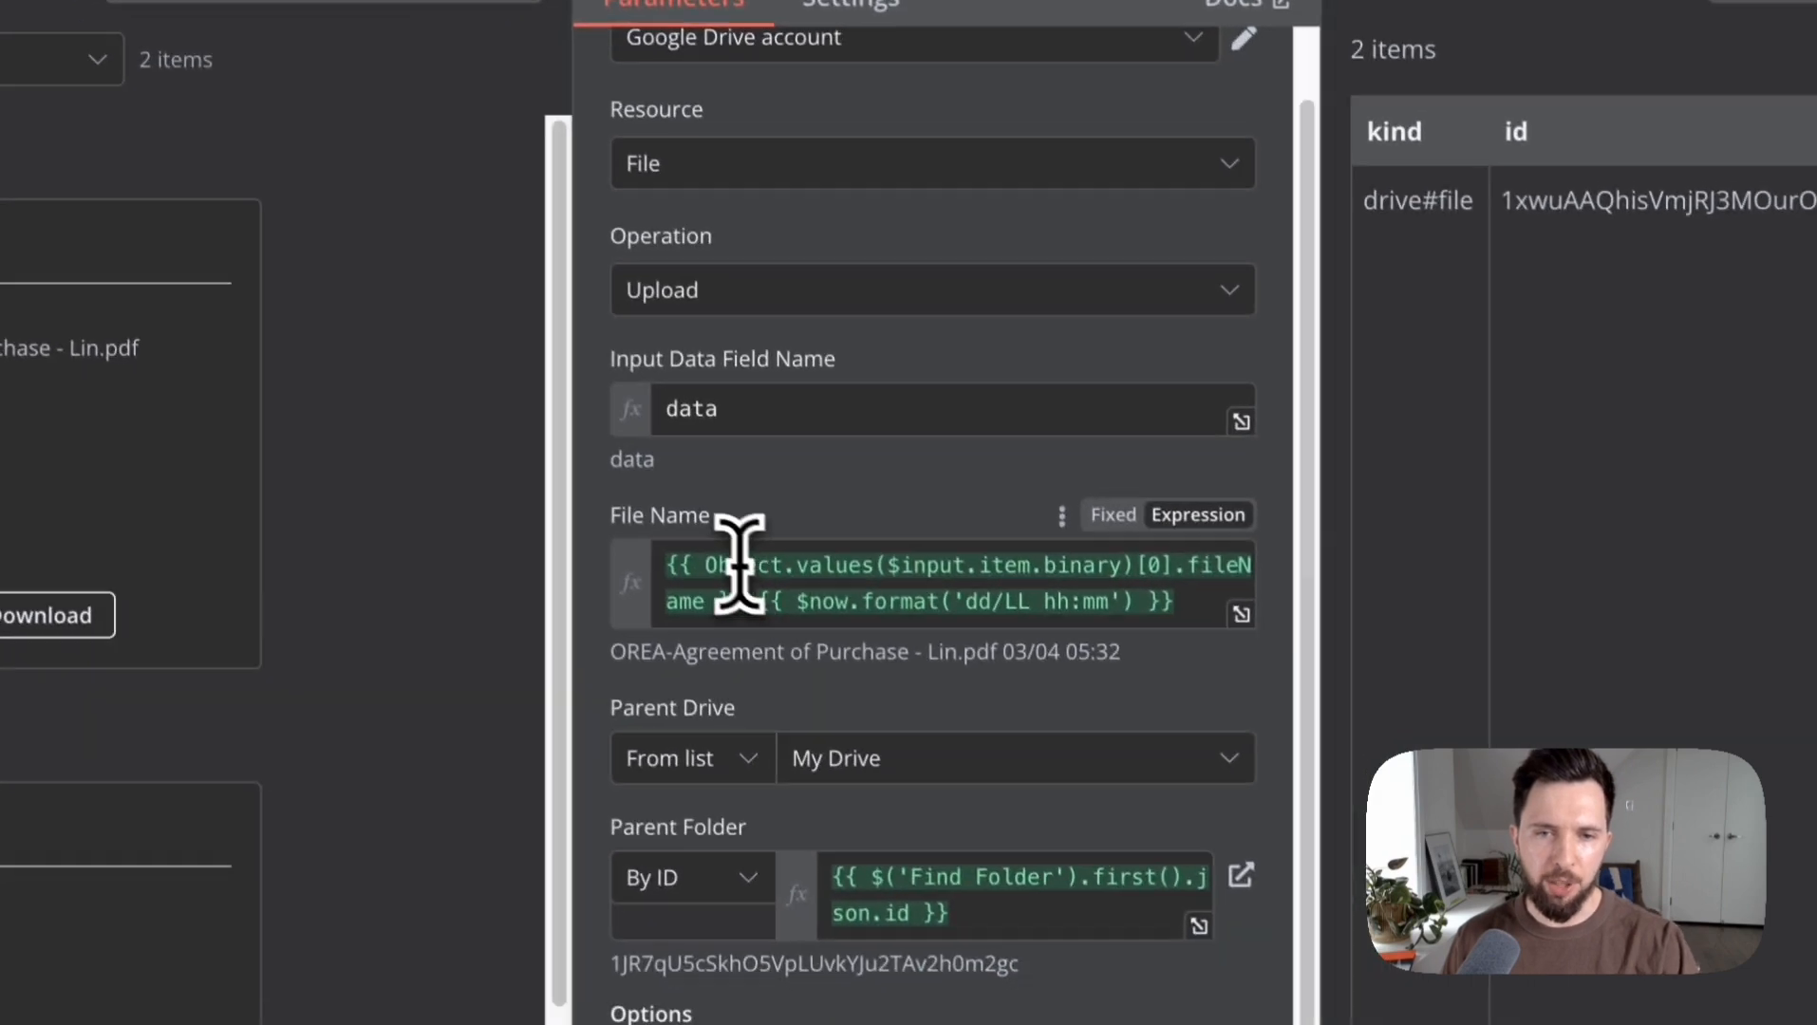
Examine the Object.values, $input.item.binary and [0] parts of the File Name expression and compare them with the first attachment's binary file name
click(1173, 968)
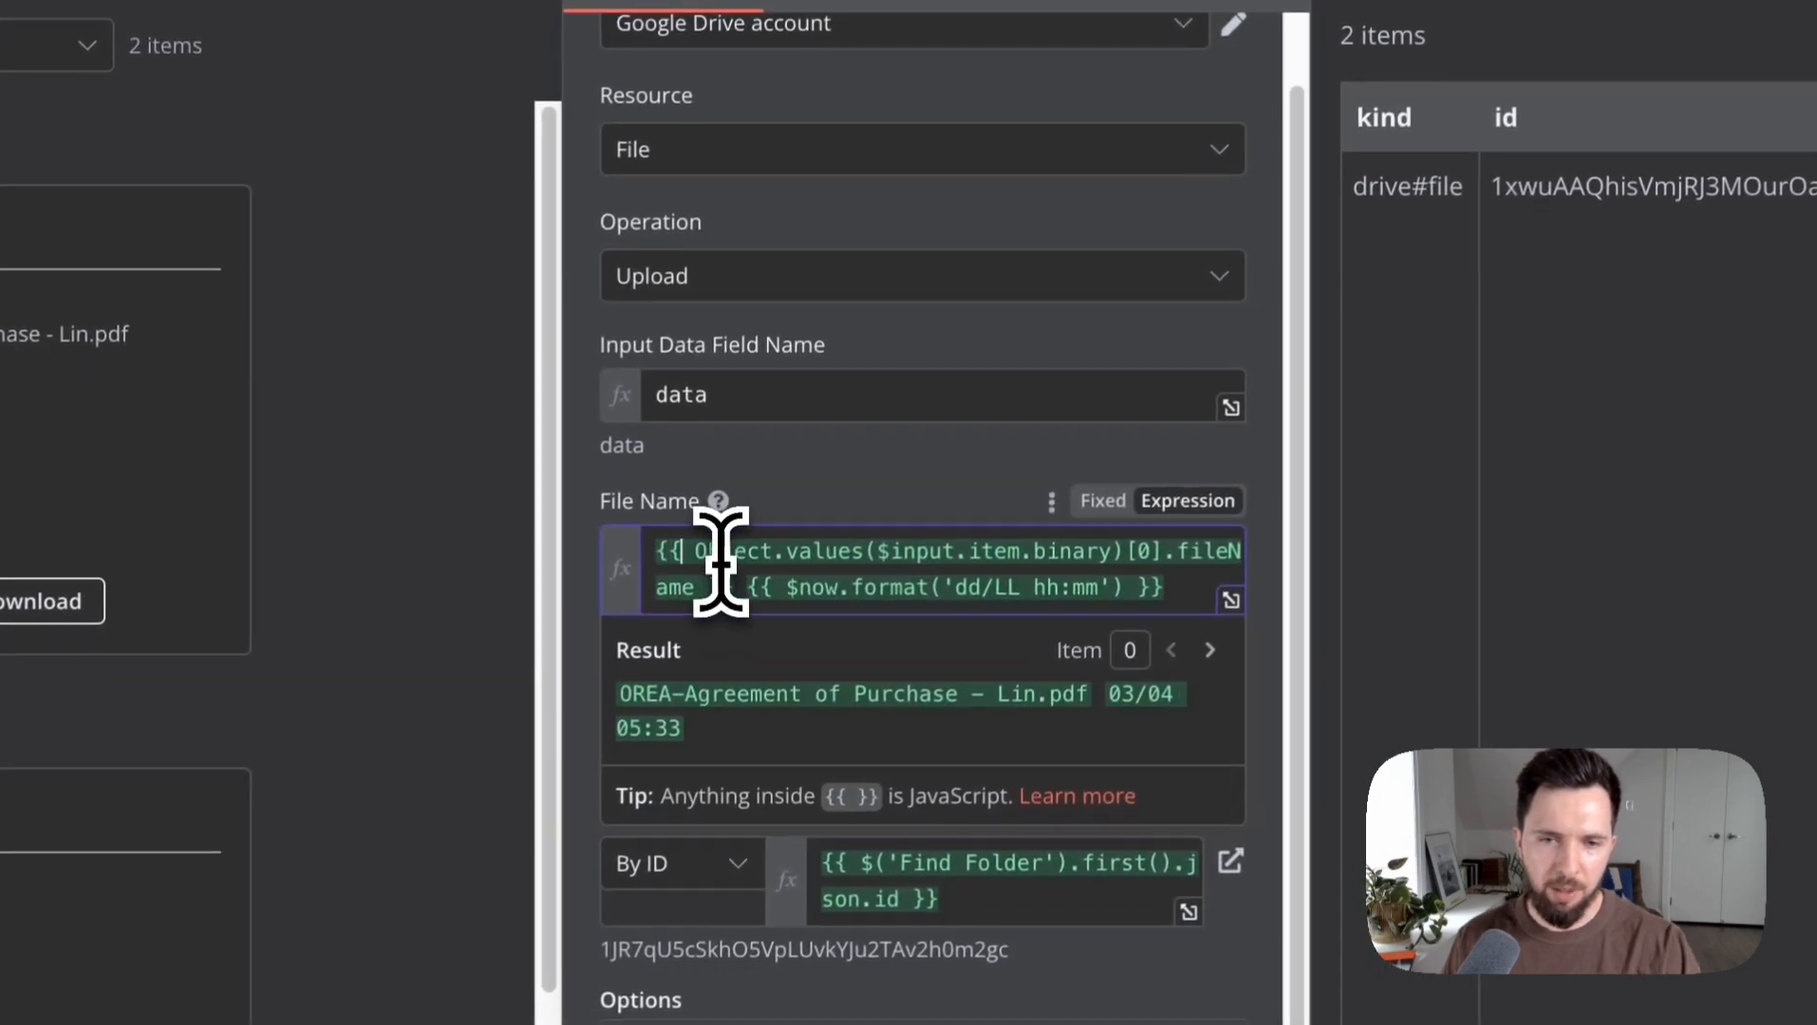
drag(709, 551, 760, 558)
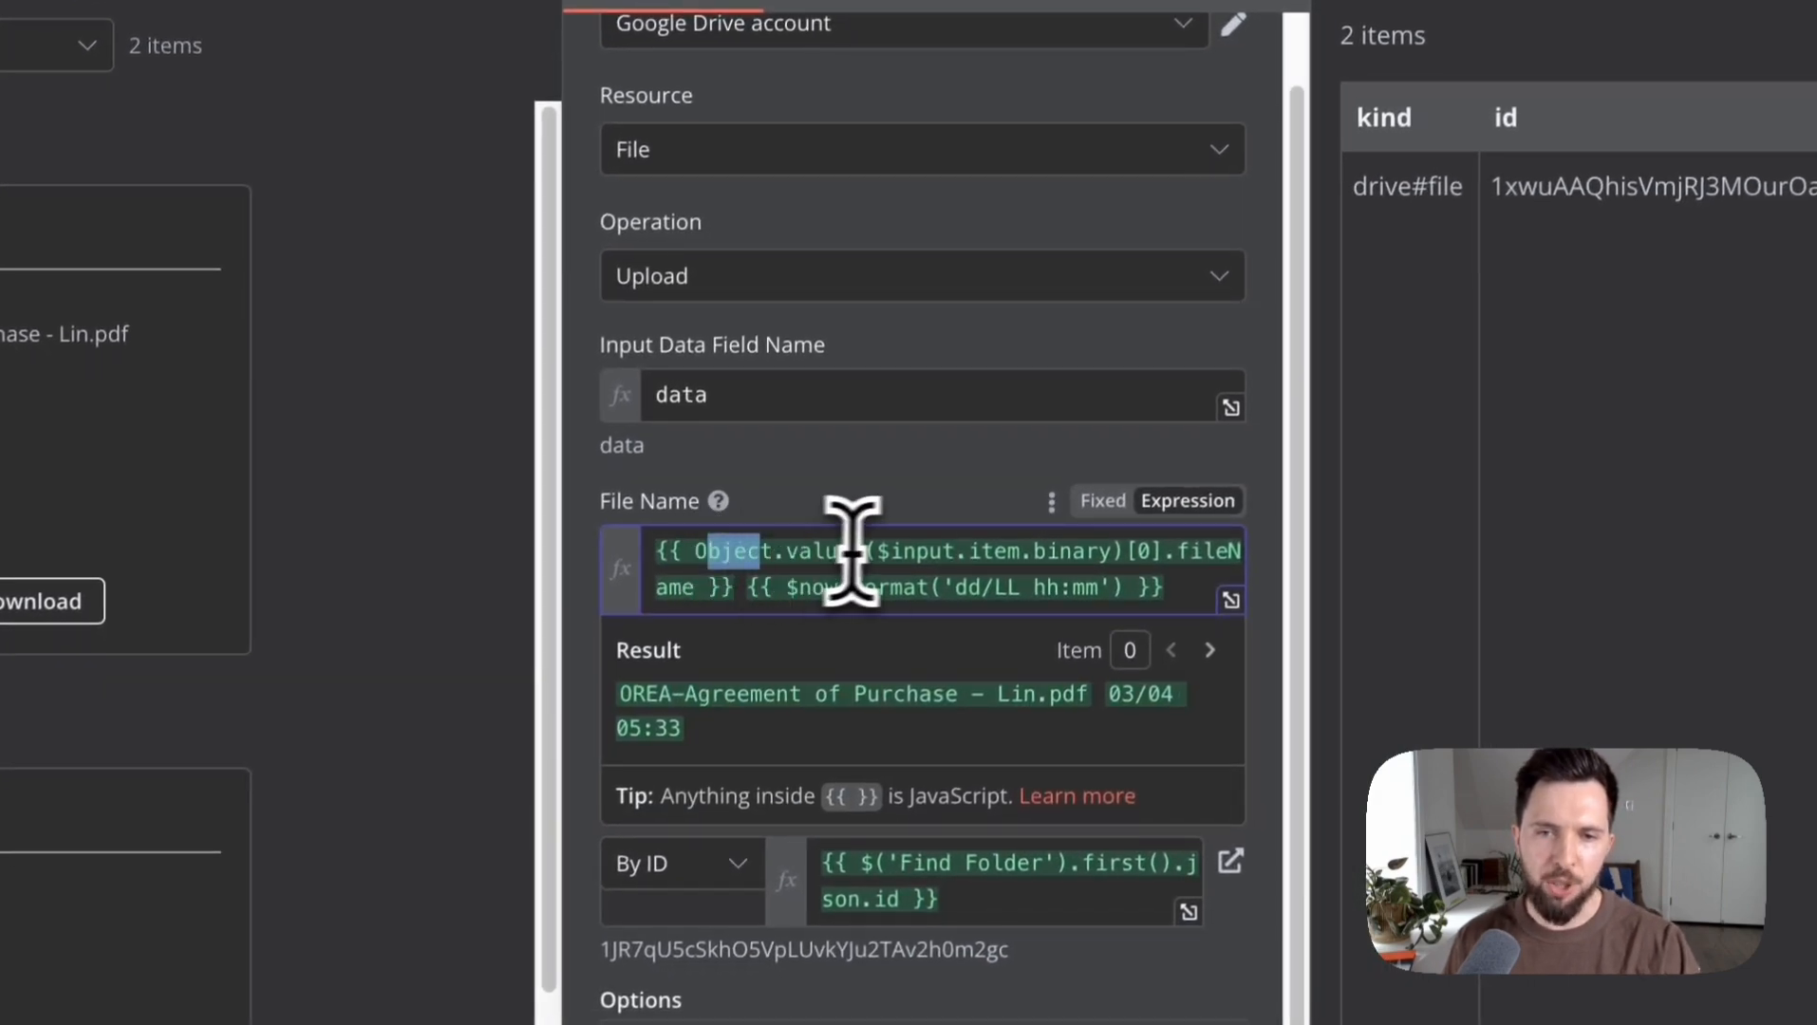
drag(879, 556, 1159, 559)
click(1147, 556)
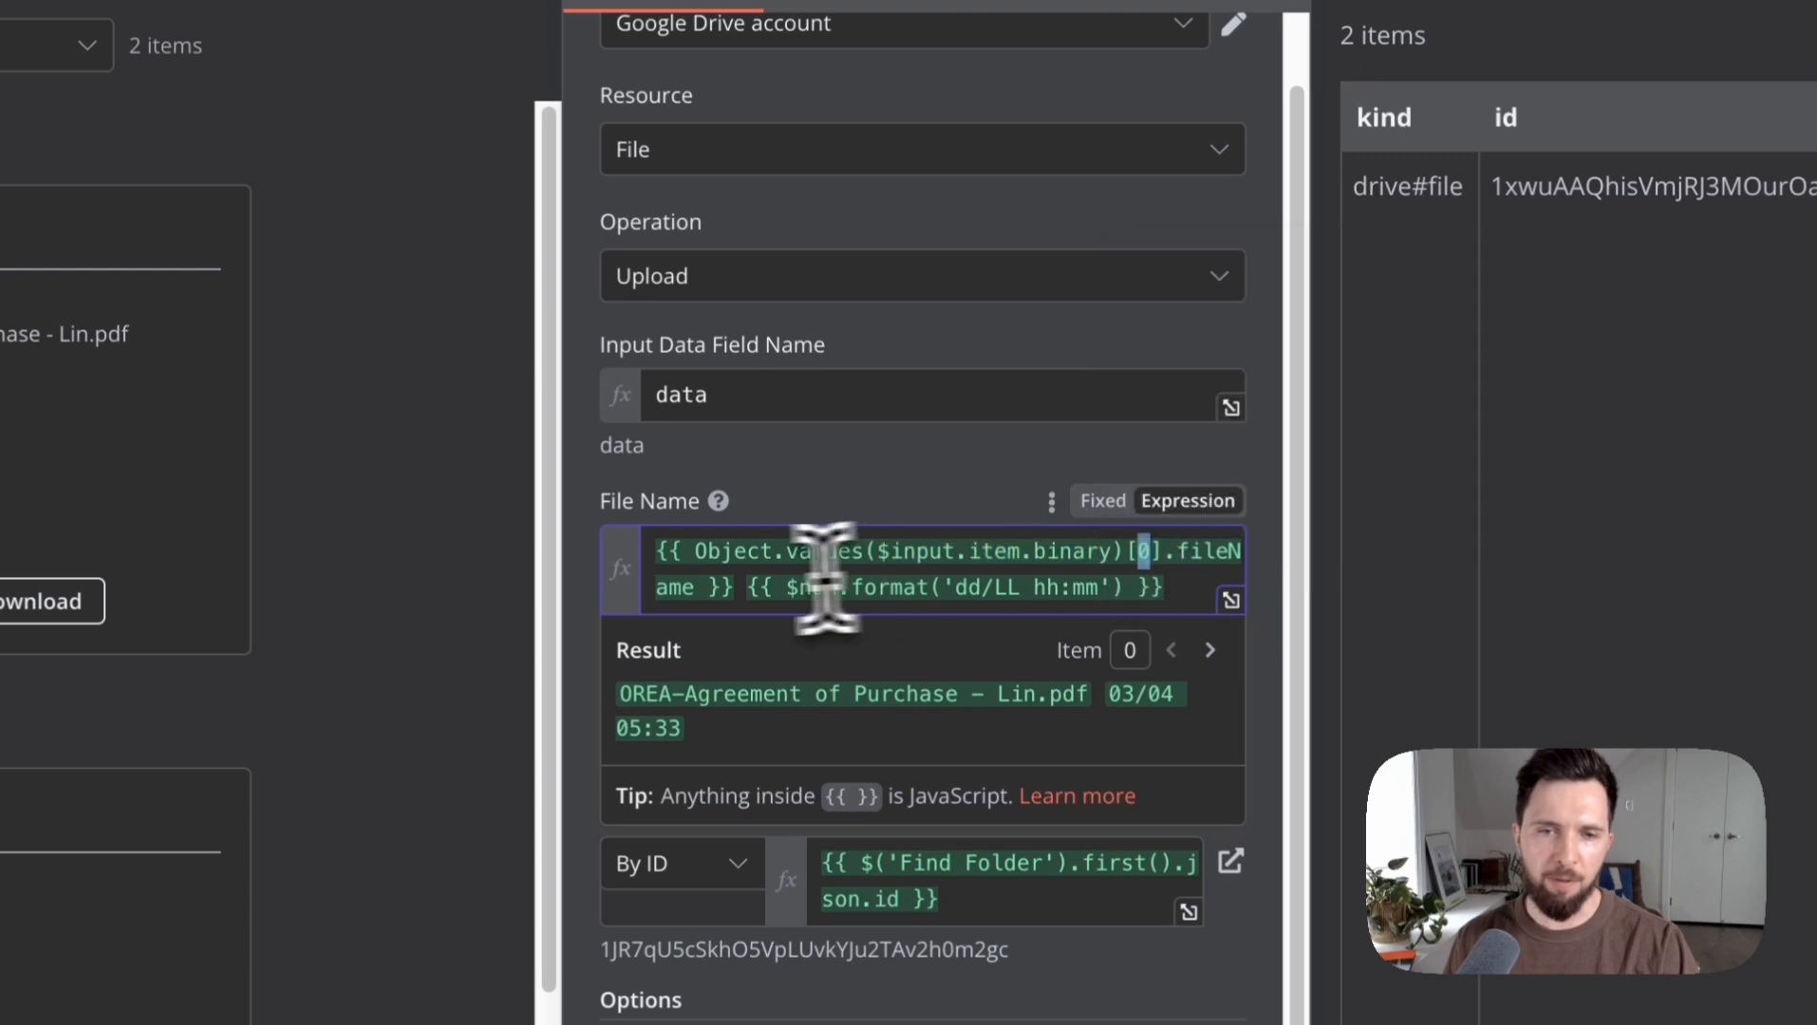
click(695, 588)
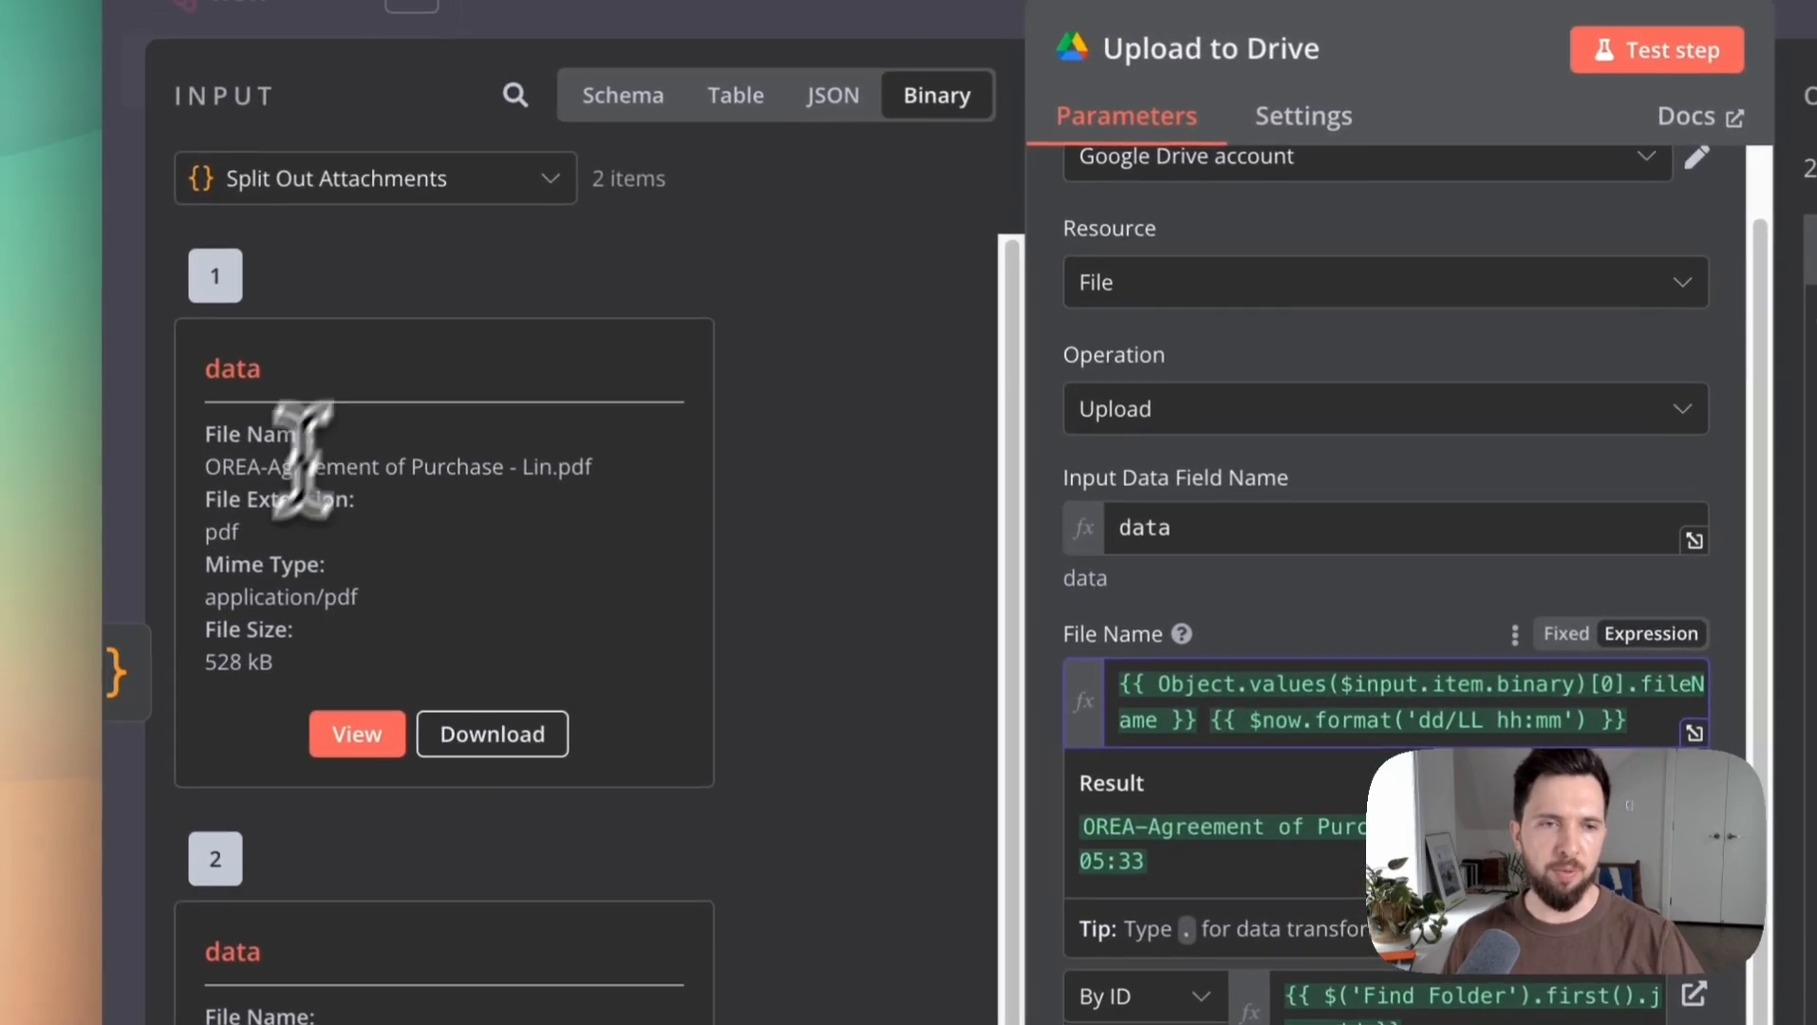
click(342, 523)
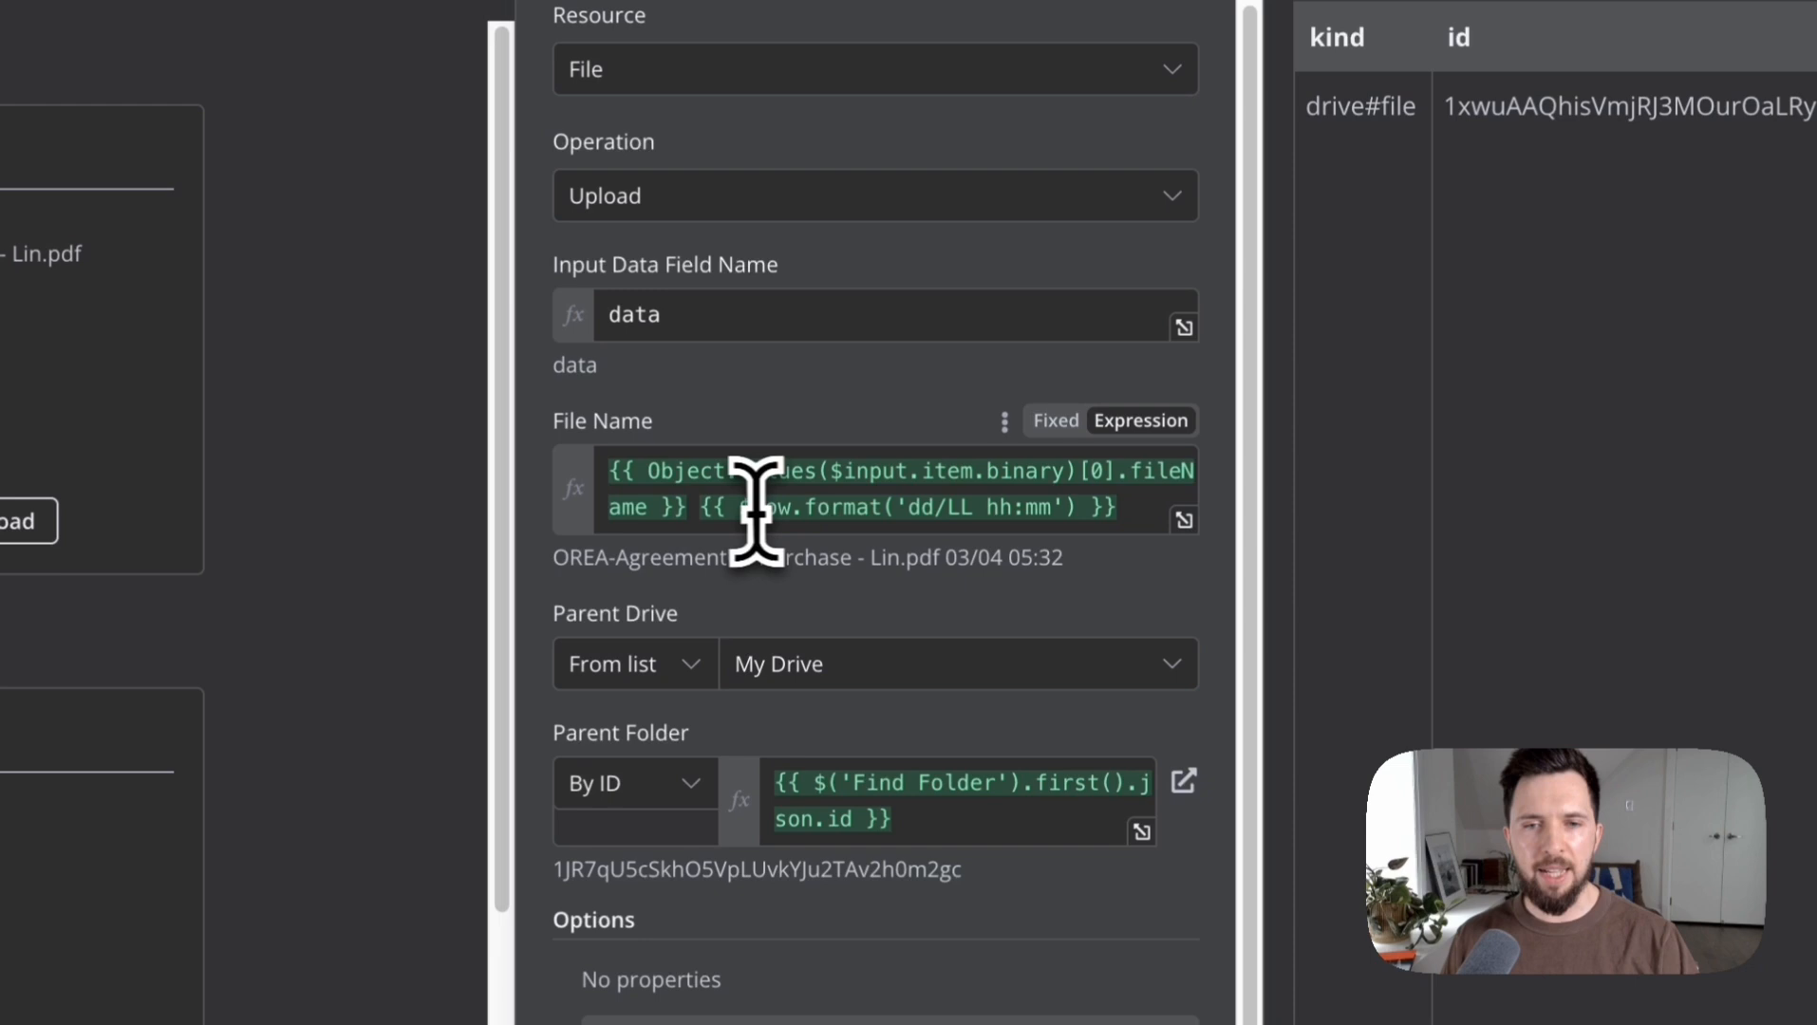
Review the date format in the File Name expression and the Parent Folder ID expression, and show the input schema
click(744, 509)
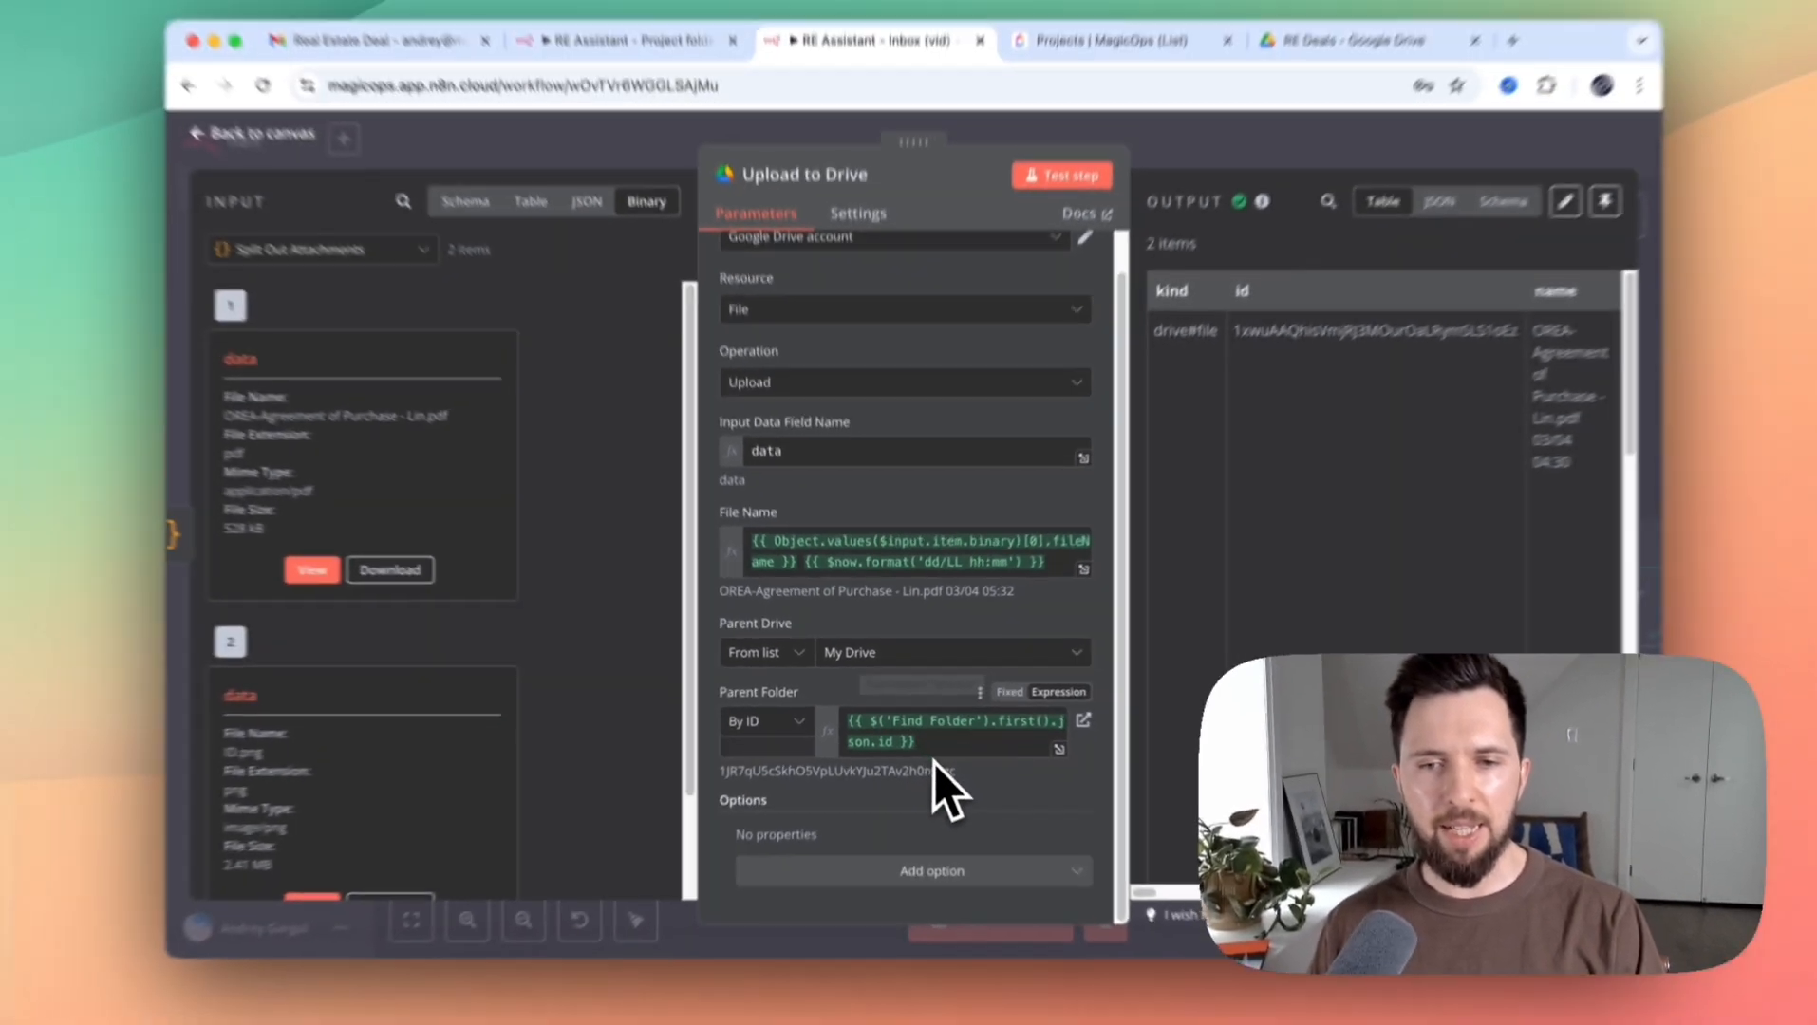
click(977, 796)
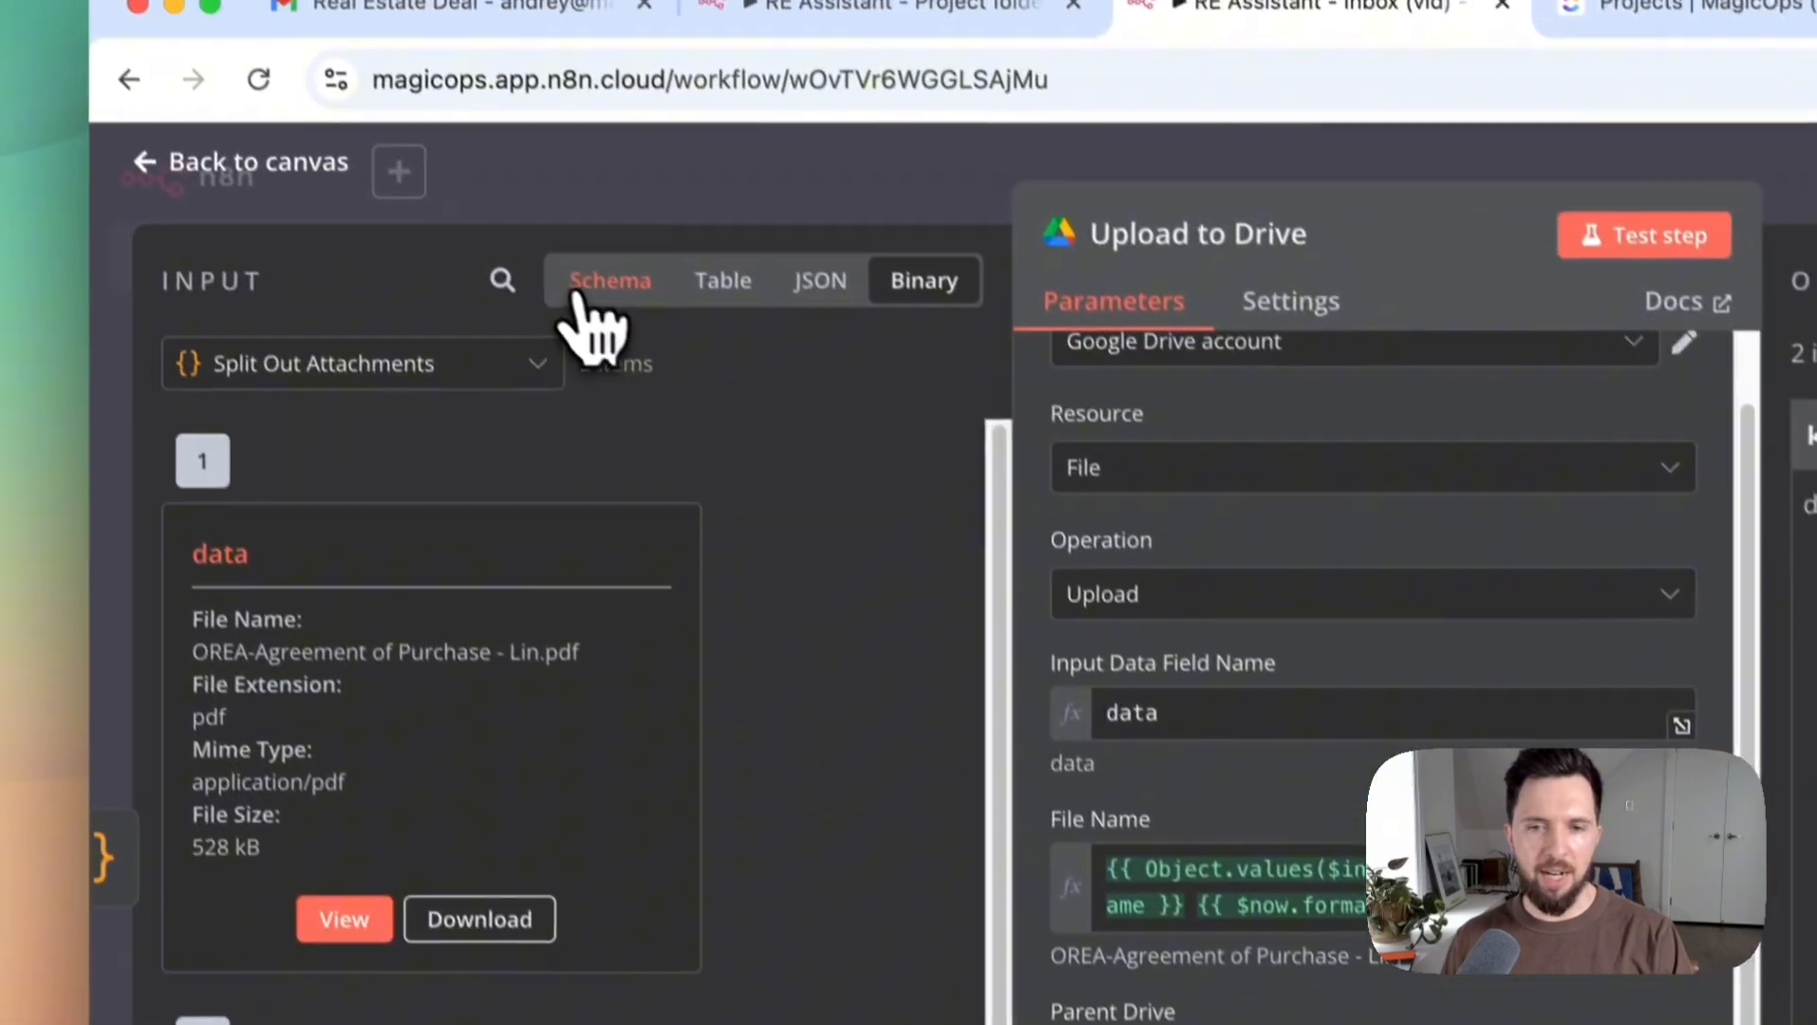
click(600, 284)
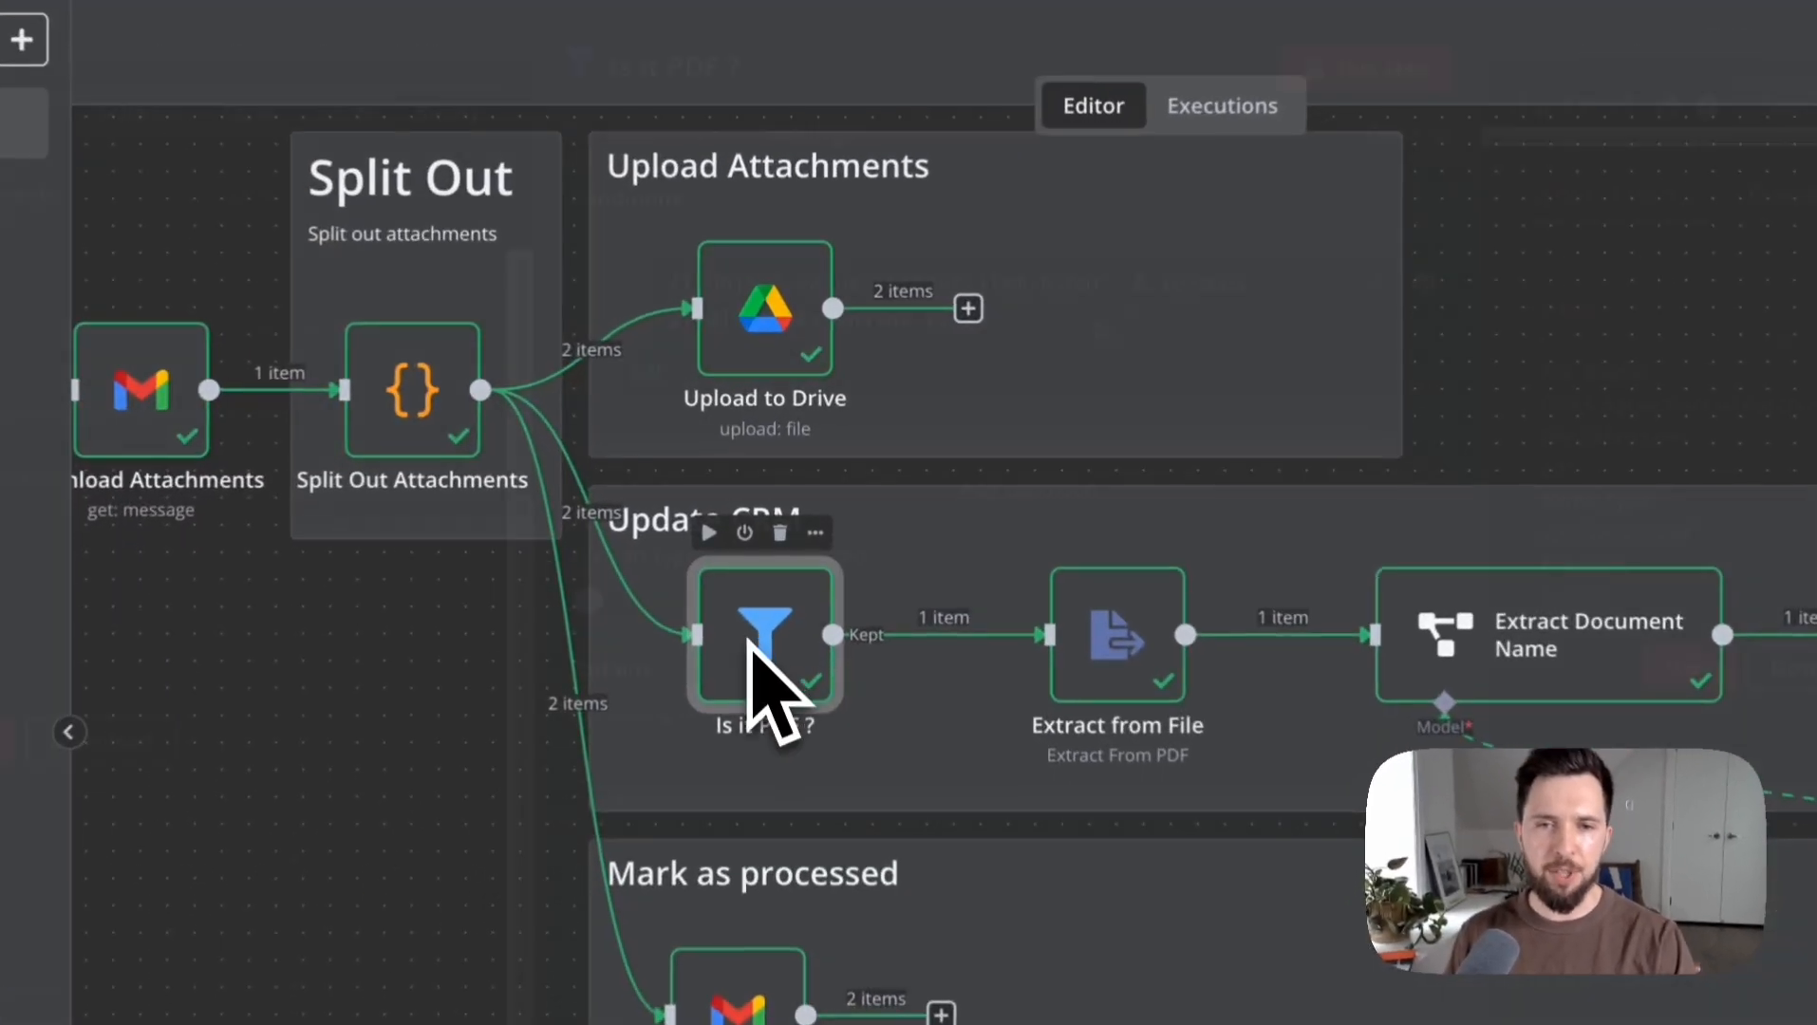
Open the Is it PDF ? filter, examine its fileExtension contains pdf condition, and return to the canvas
double_click(783, 536)
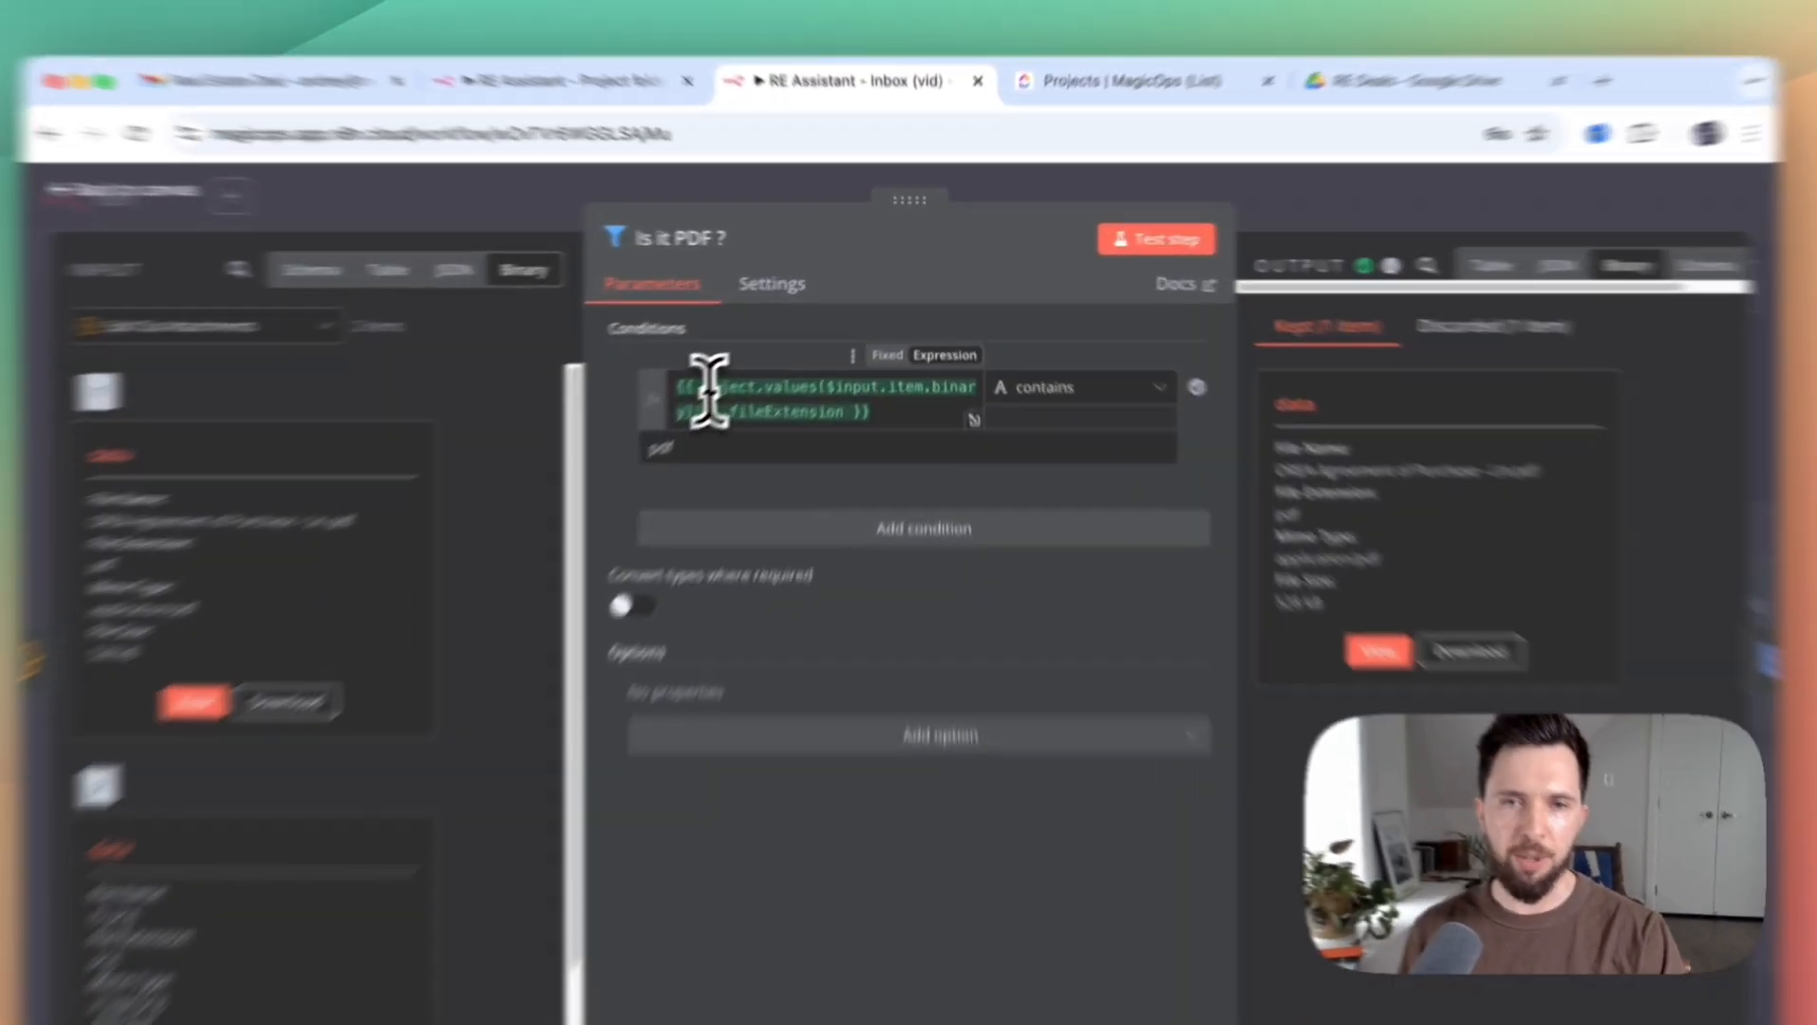
drag(764, 350, 853, 350)
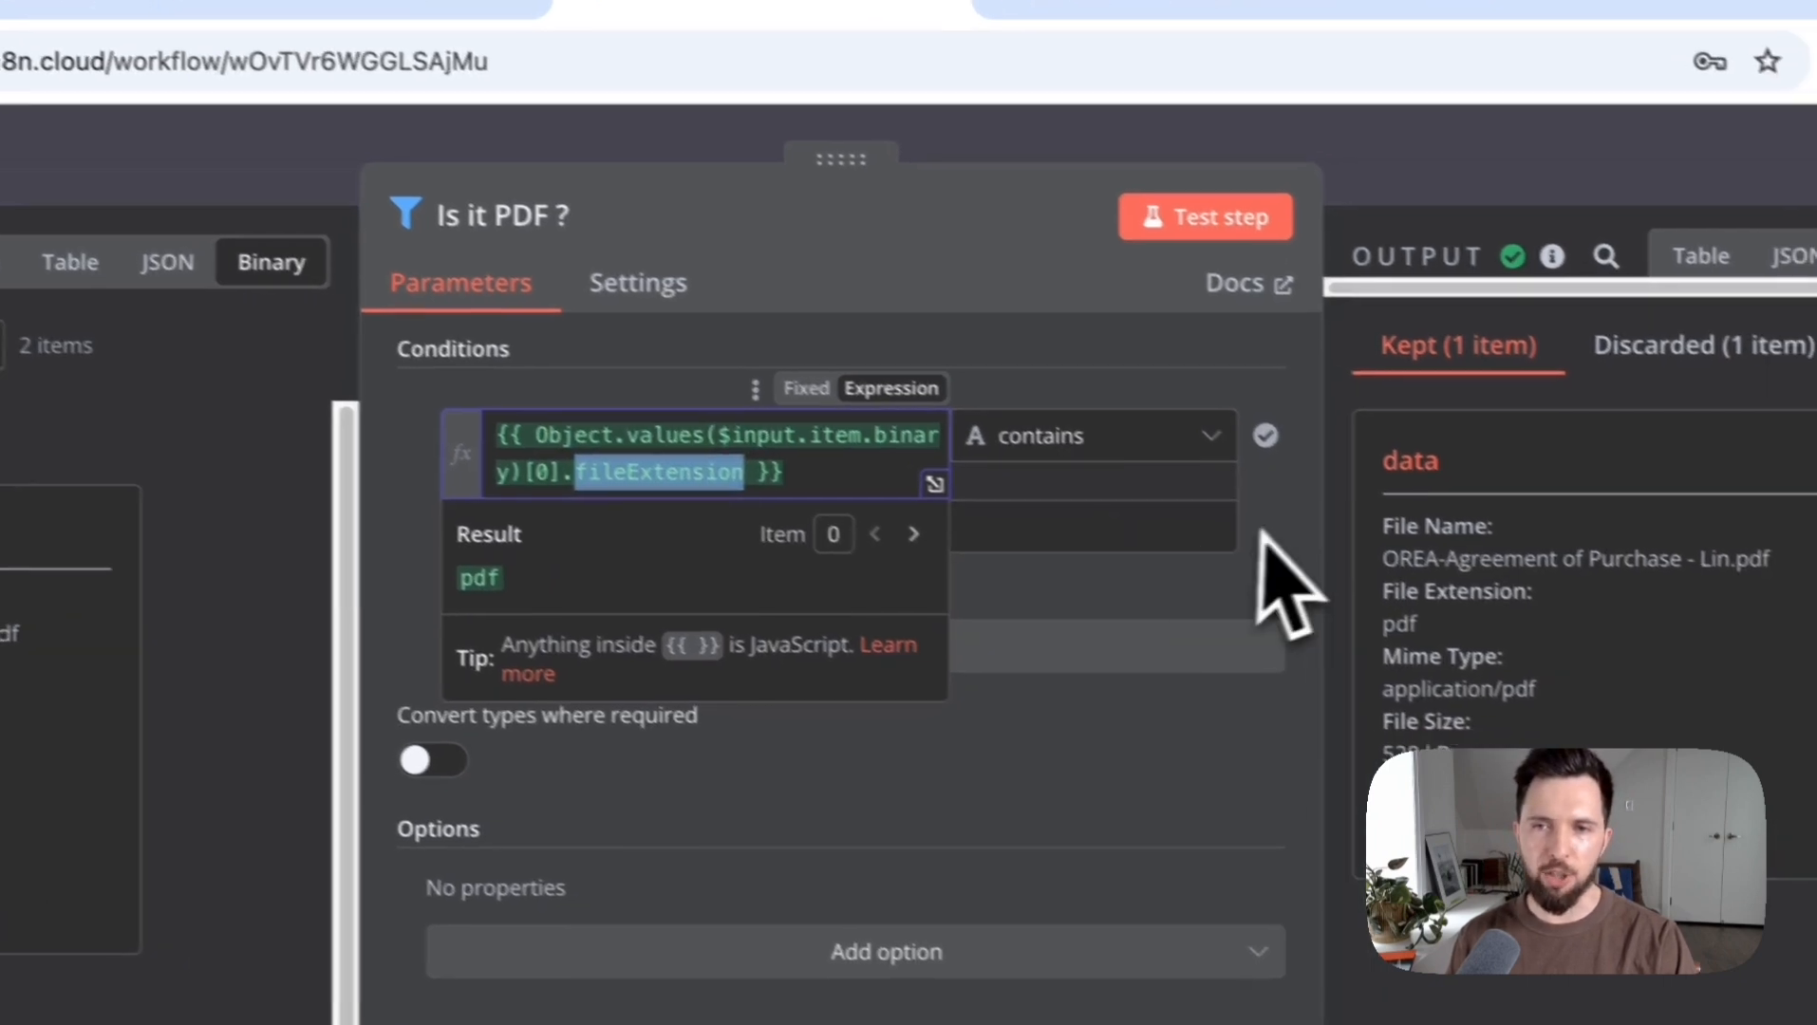
click(1350, 530)
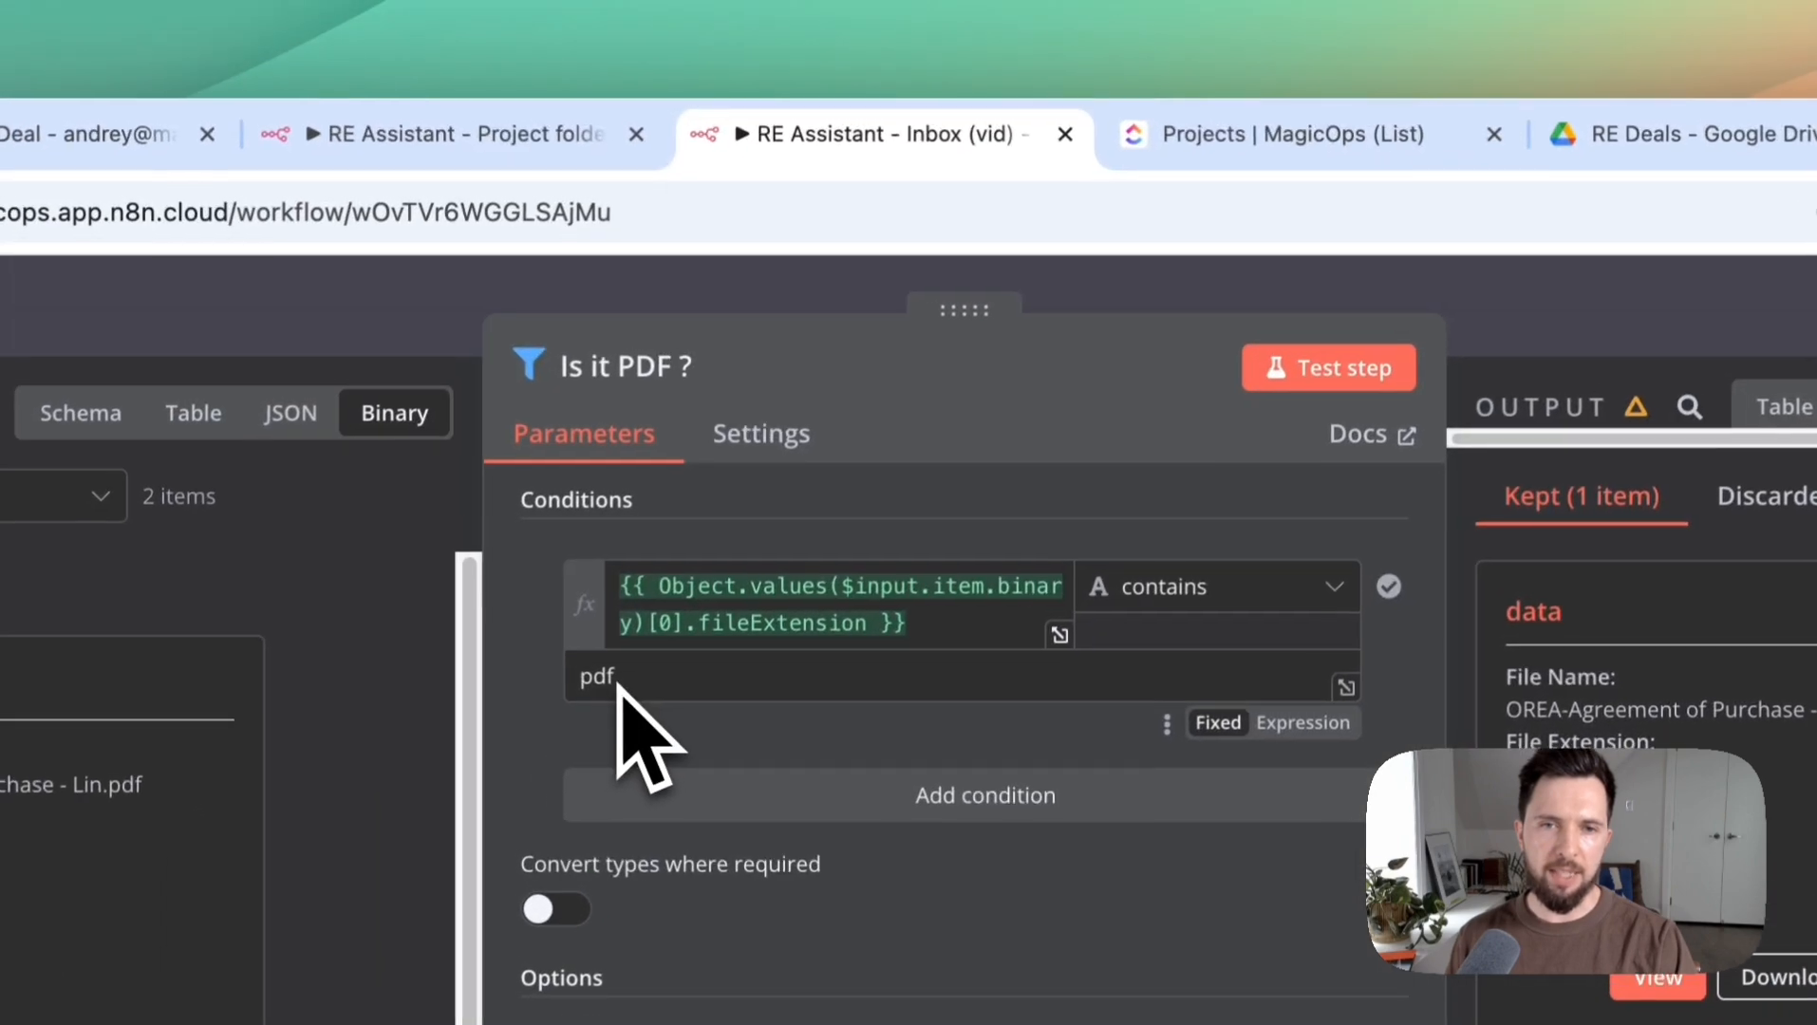
click(1120, 285)
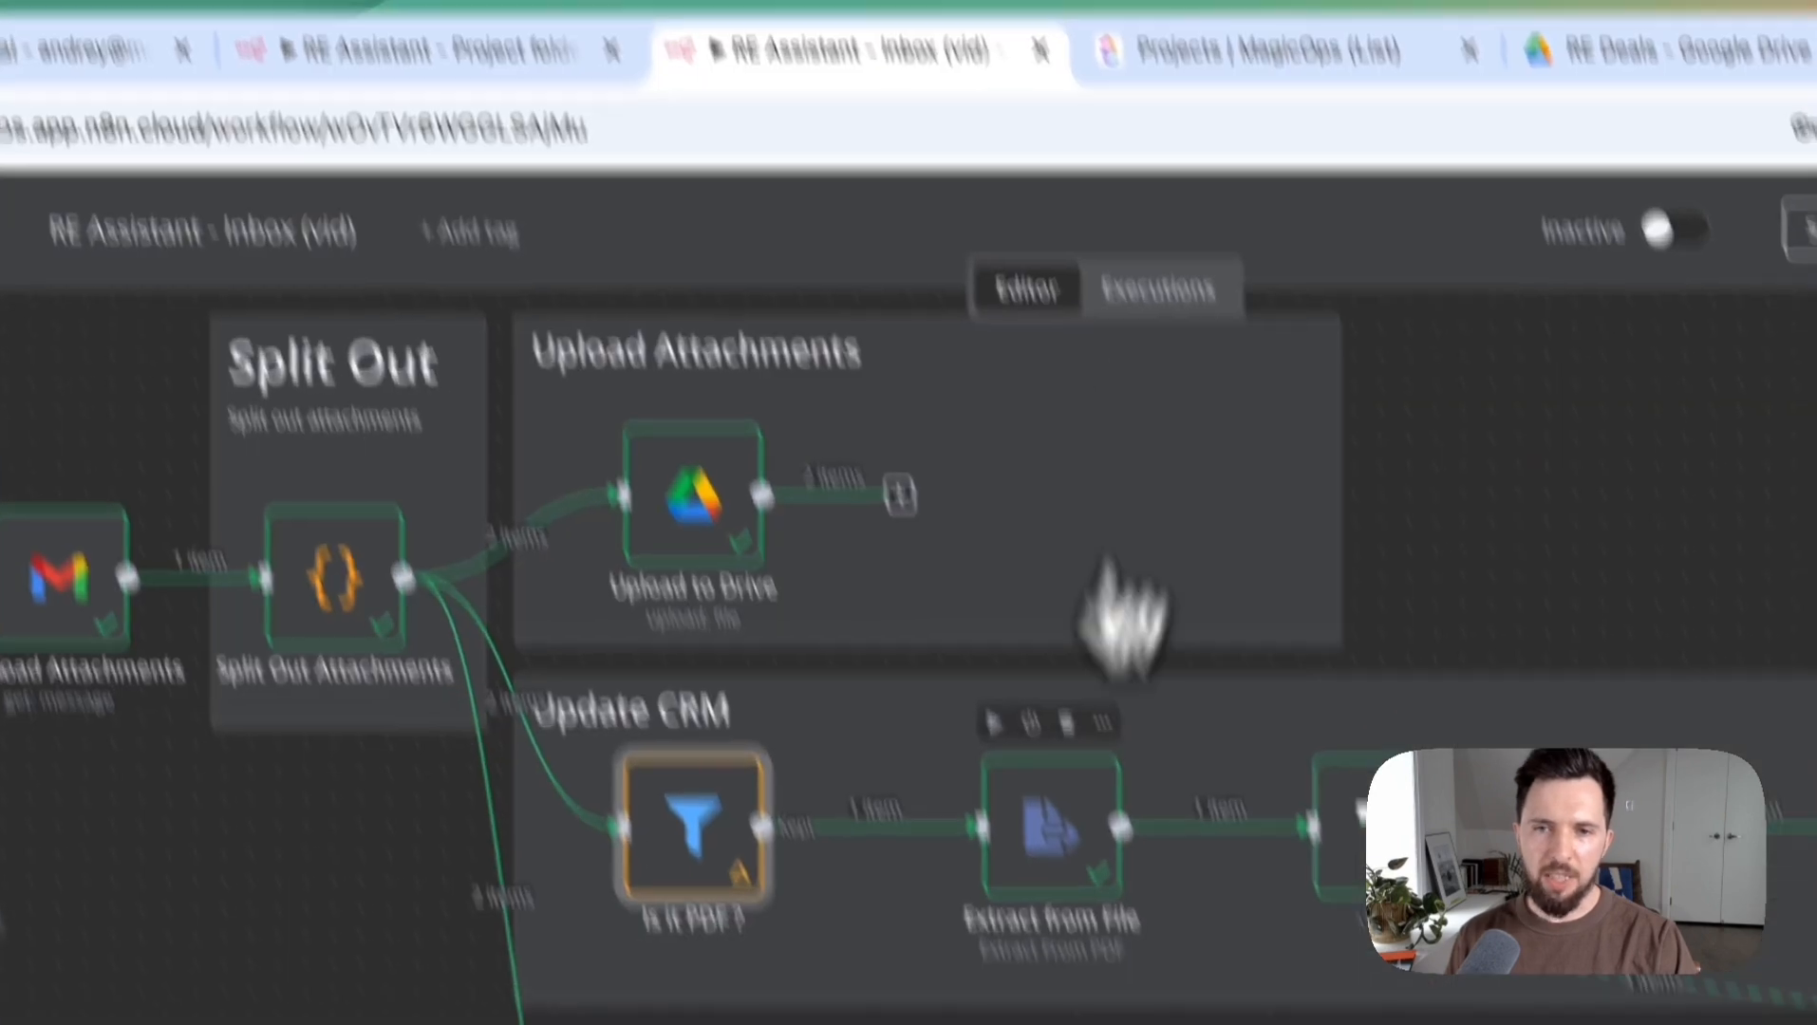
Open the Extract from File node and preview the data value in its Input Binary Field
click(932, 515)
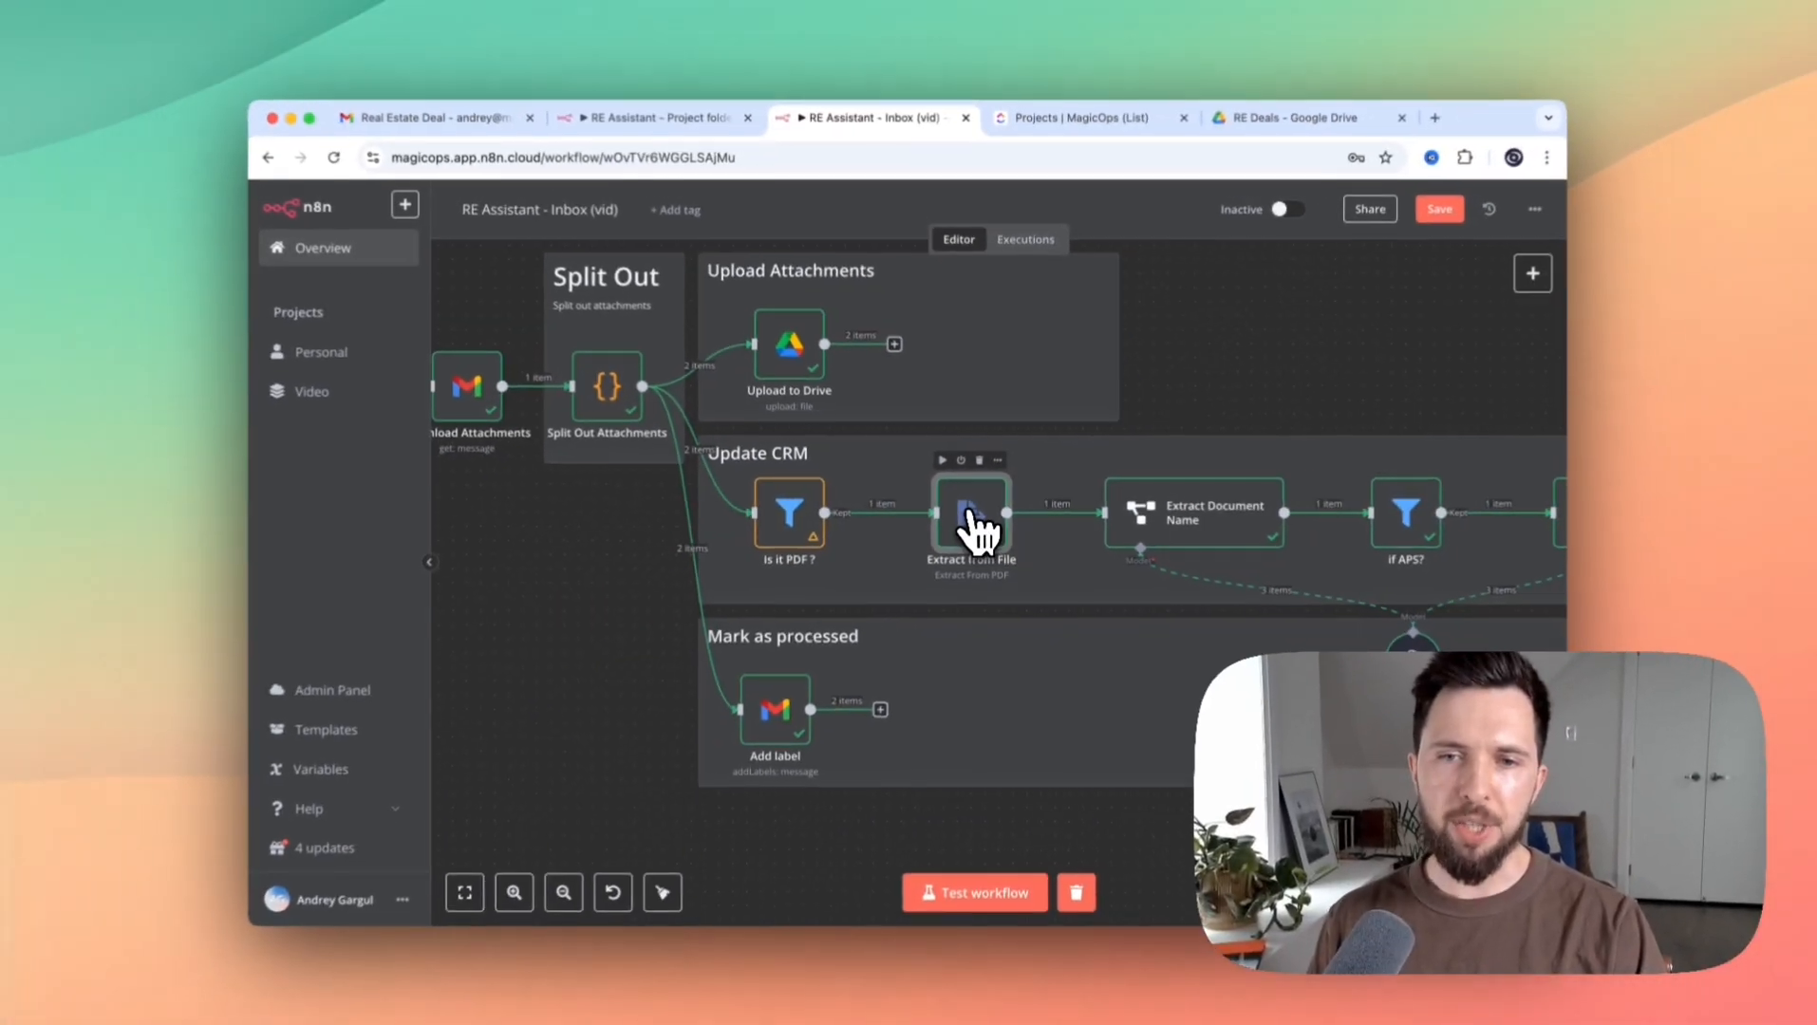
double_click(930, 517)
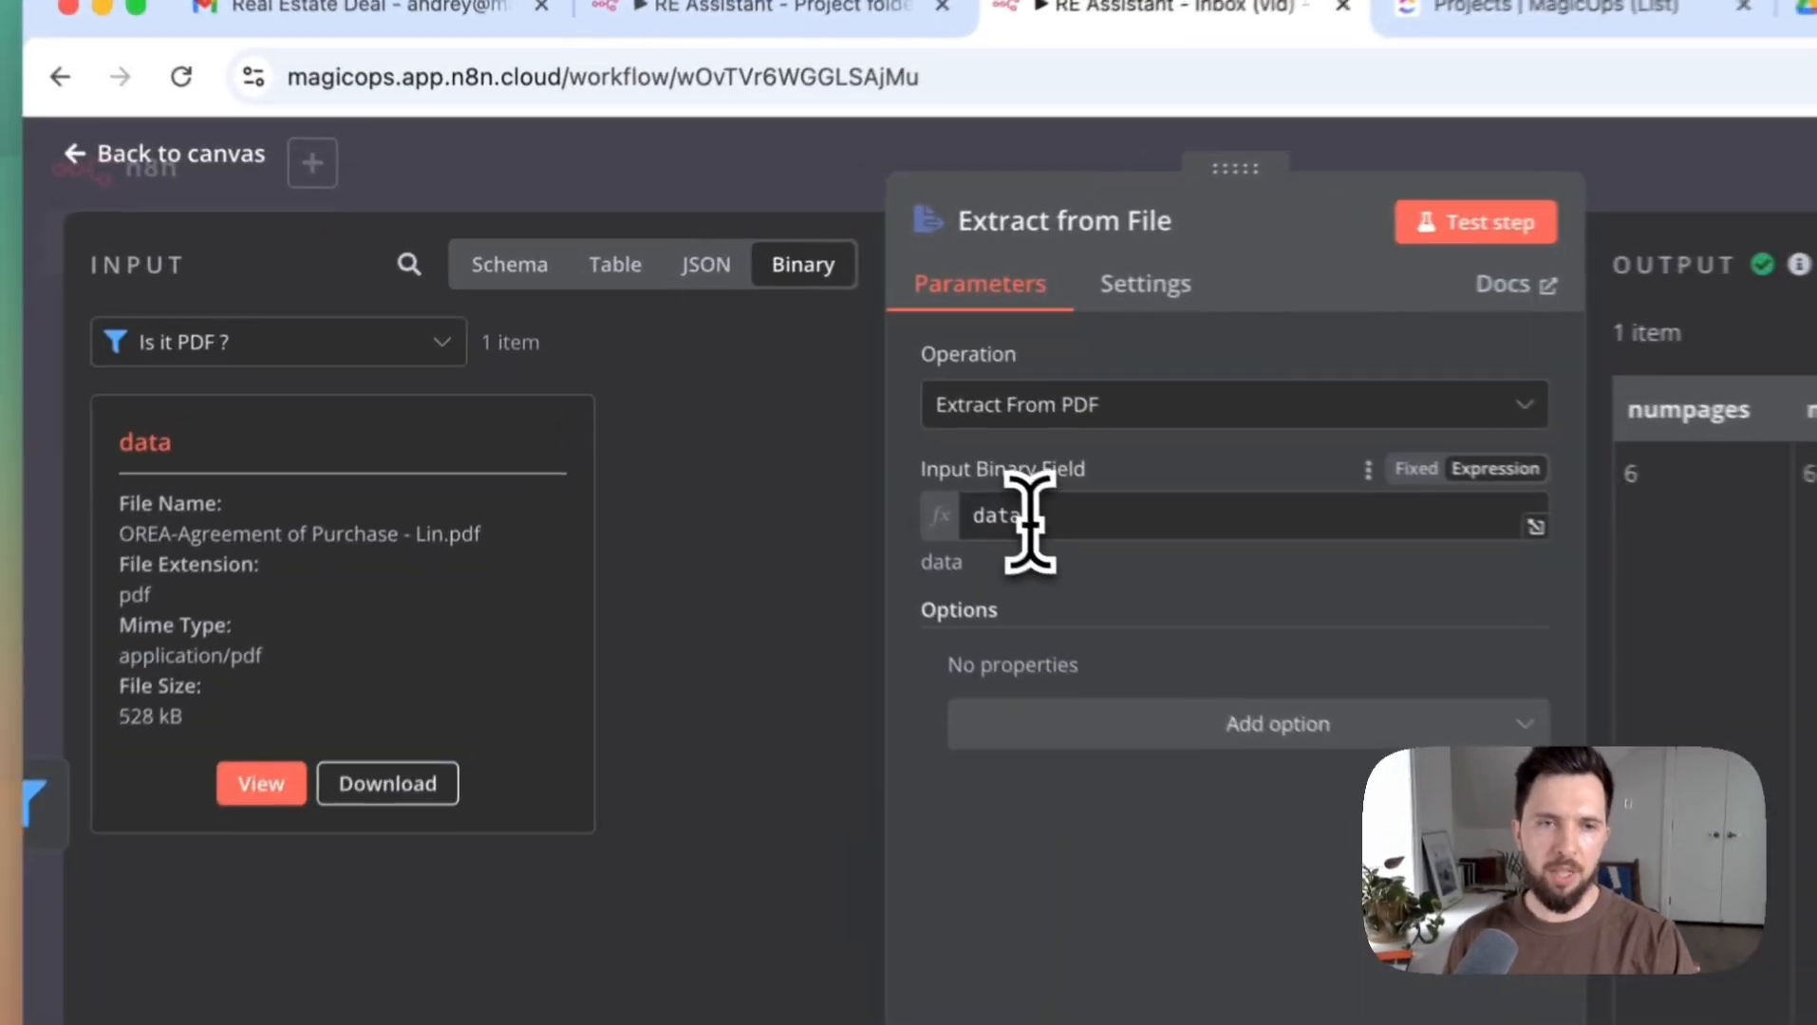
double_click(1020, 517)
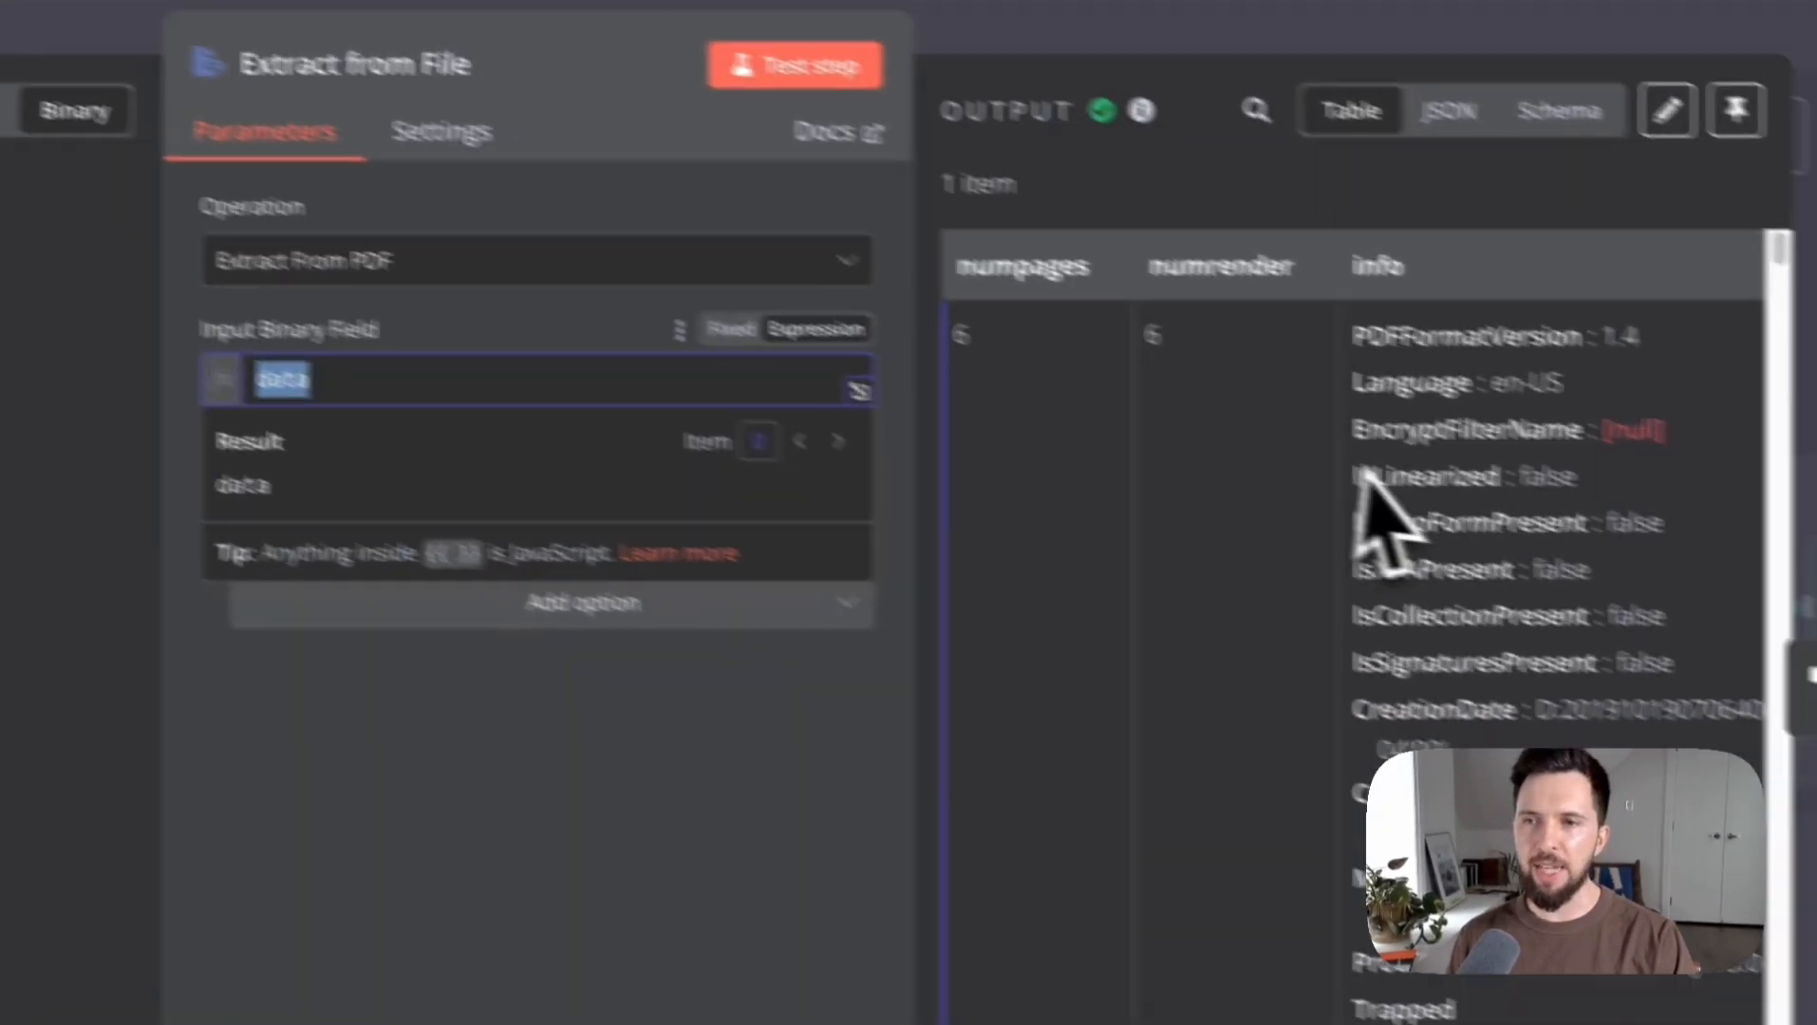
Look through the Extract from File output table across the metadata to the extracted PDF text, and close the node
scroll(1324, 457, right, 8)
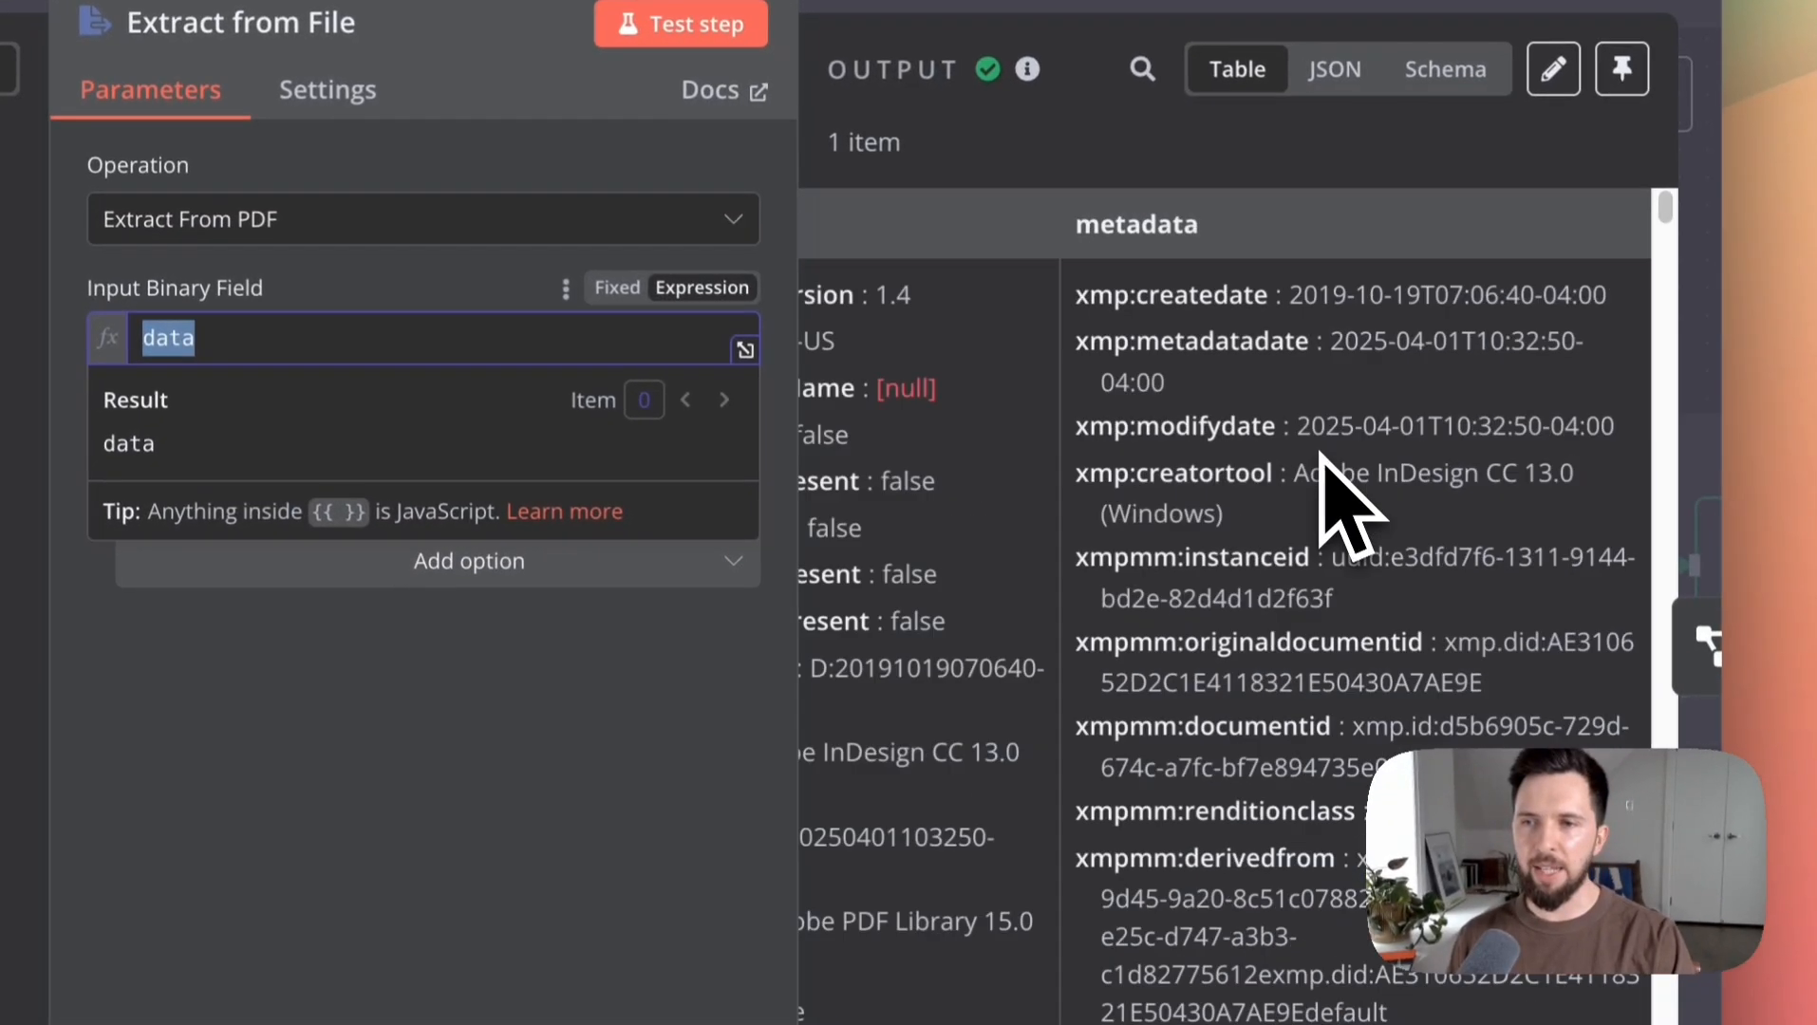
scroll(1310, 451, left, 3)
scroll(1310, 453, right, 3)
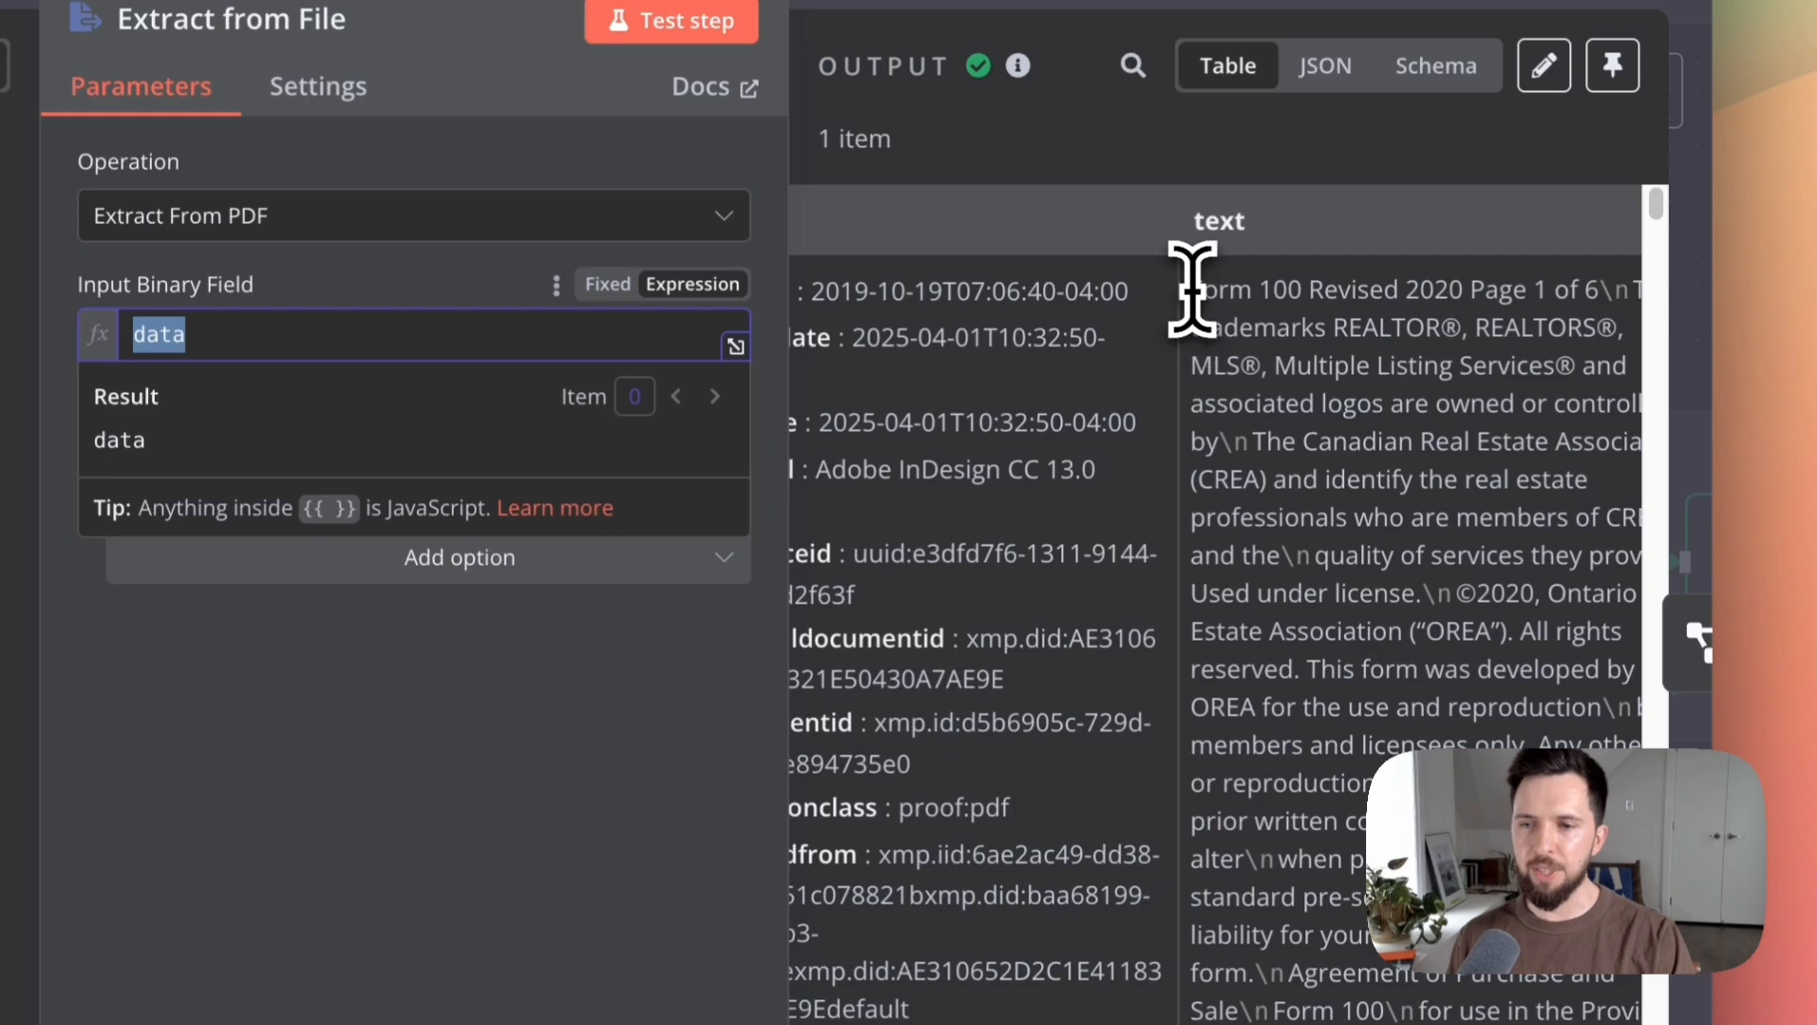
drag(1192, 289, 1340, 892)
scroll(1309, 688, down, 8)
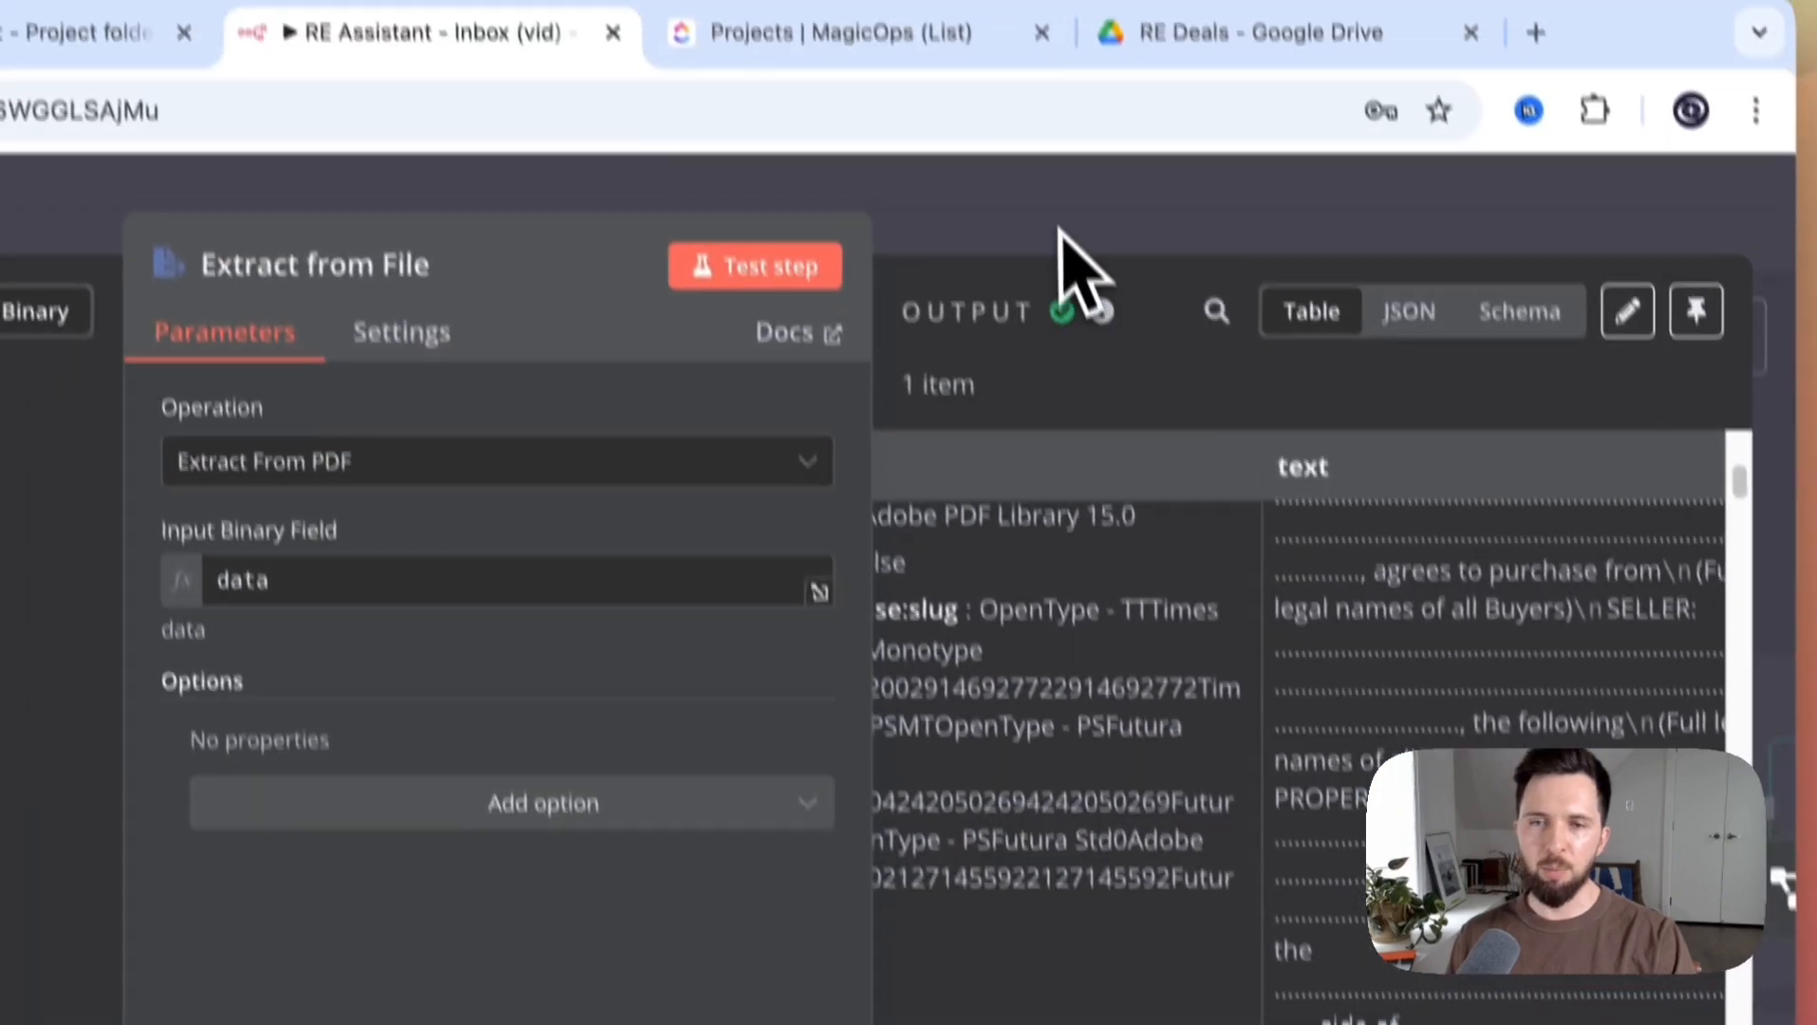
click(1062, 233)
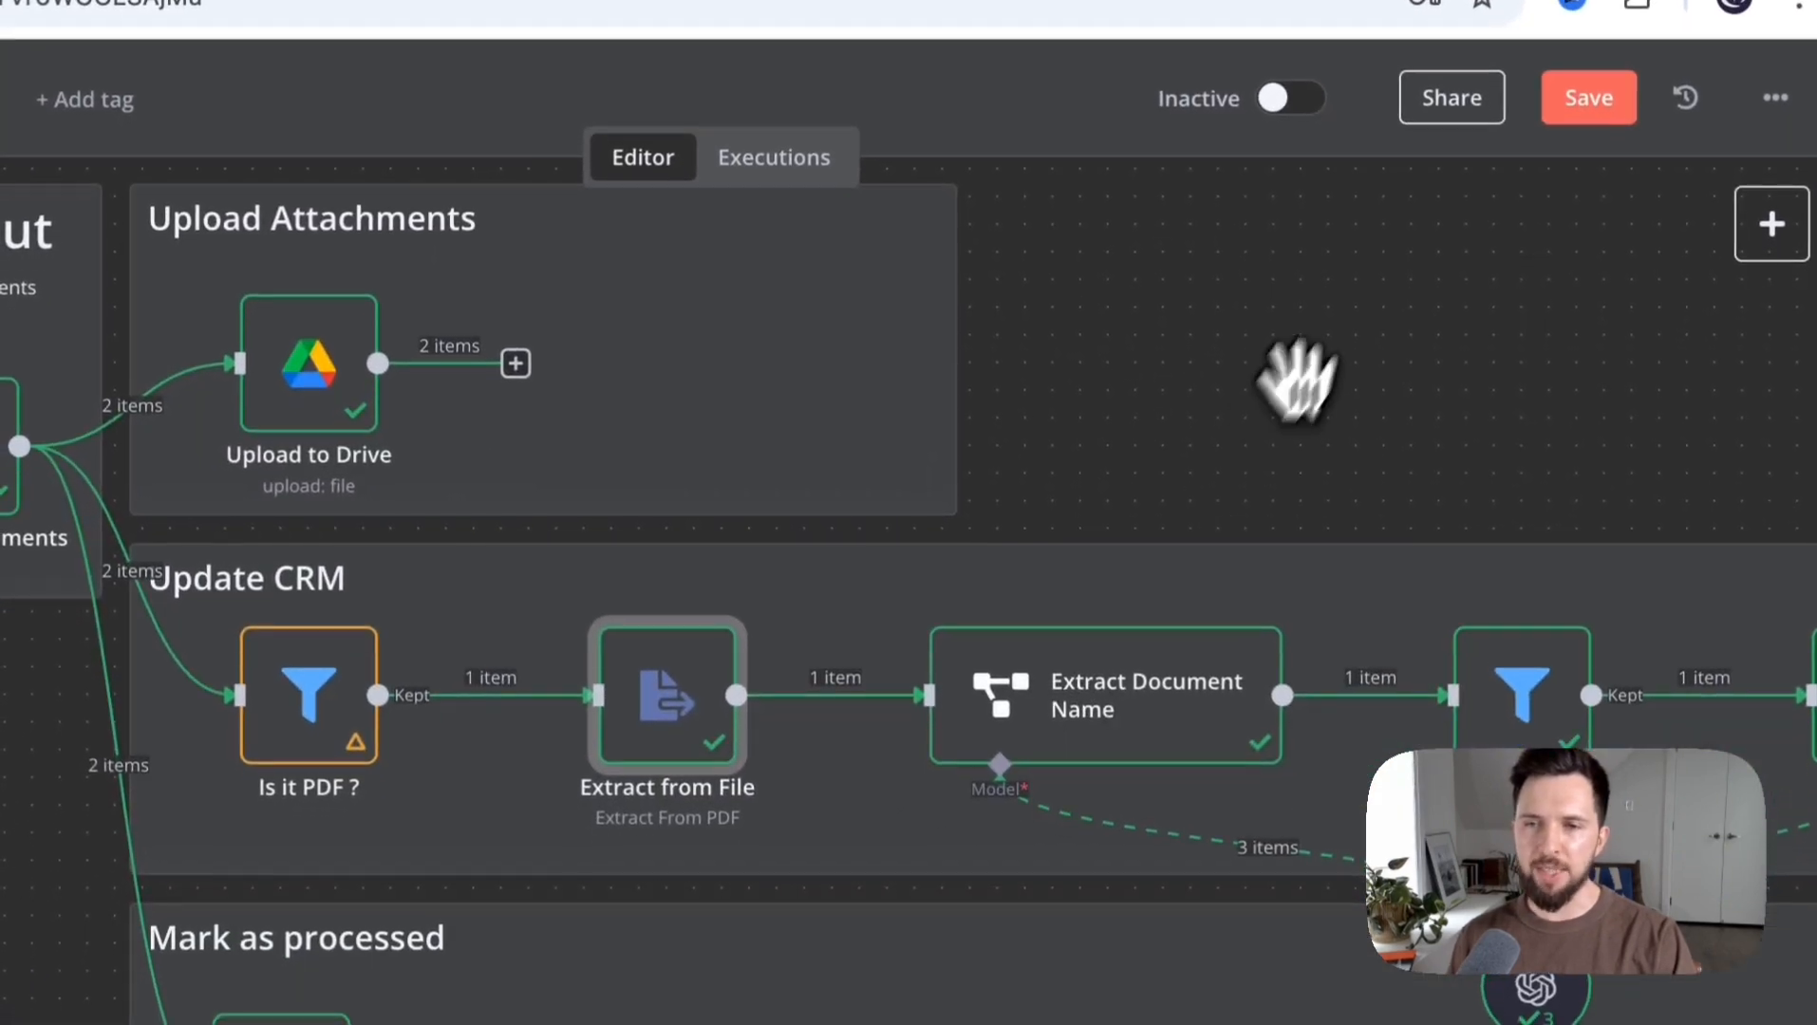
Search the node list for the Information Extractor node and close the list again
drag(1298, 380, 748, 313)
double_click(534, 708)
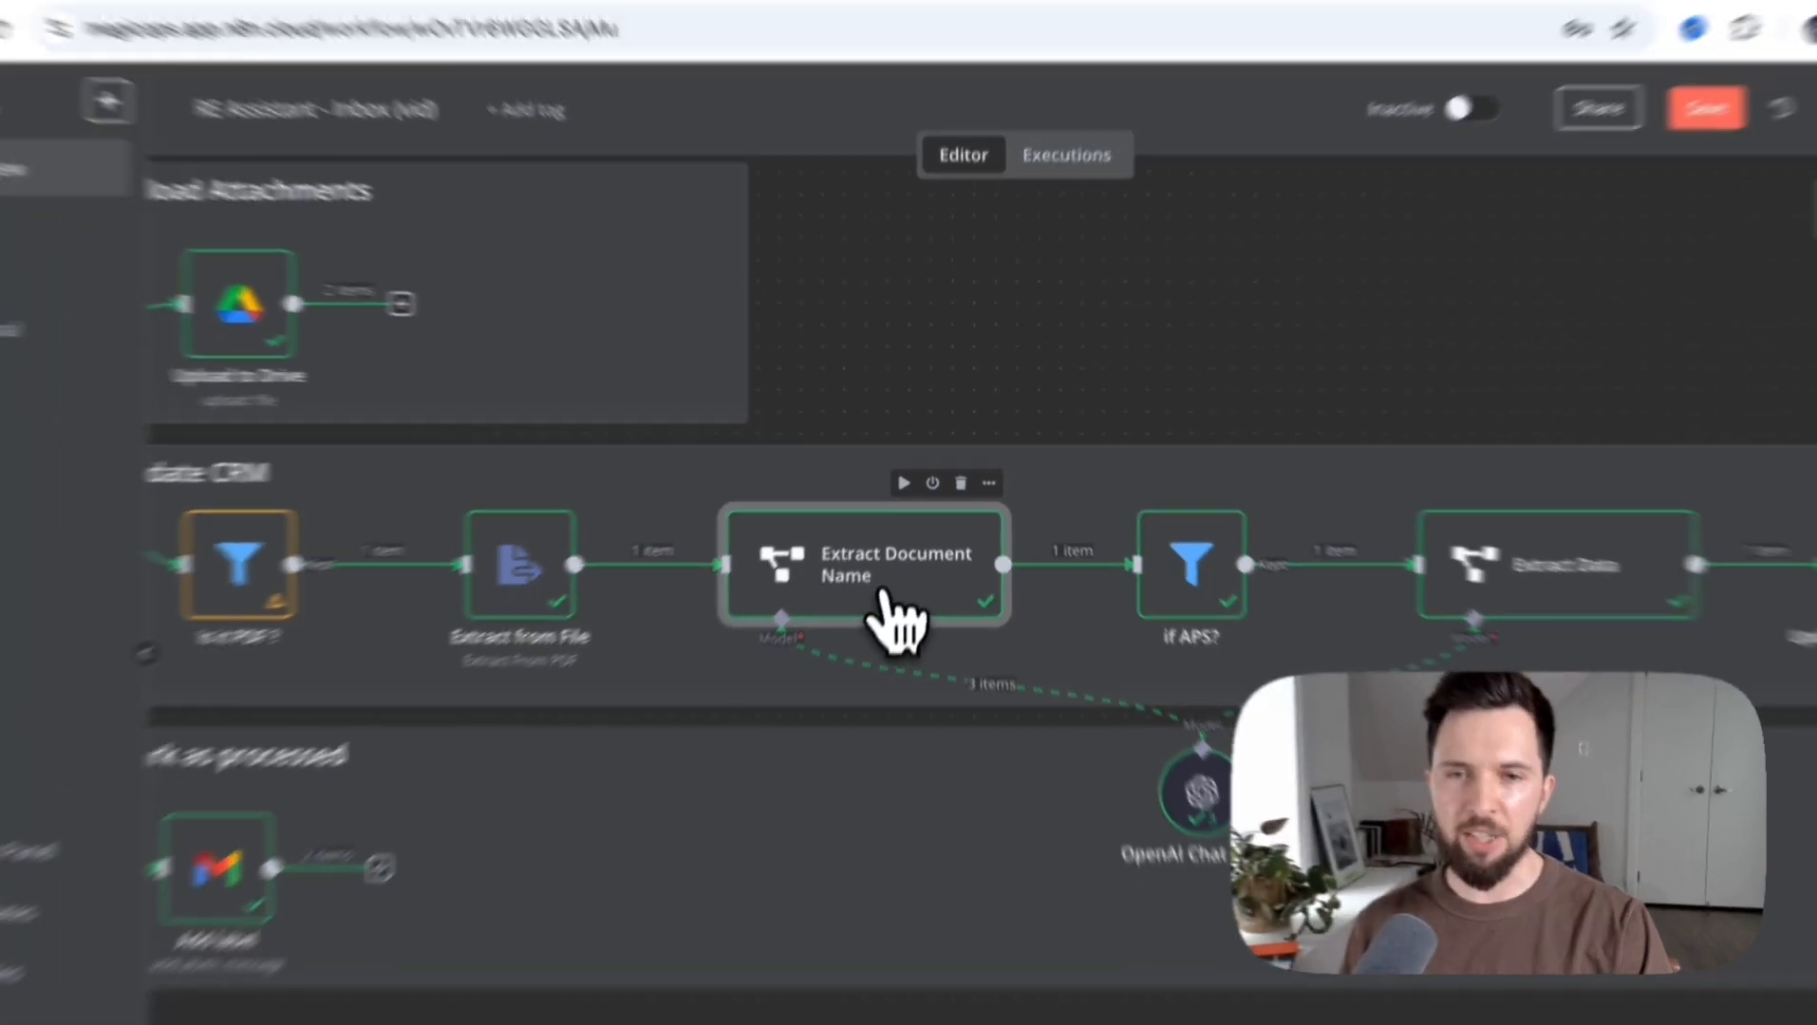
click(1540, 275)
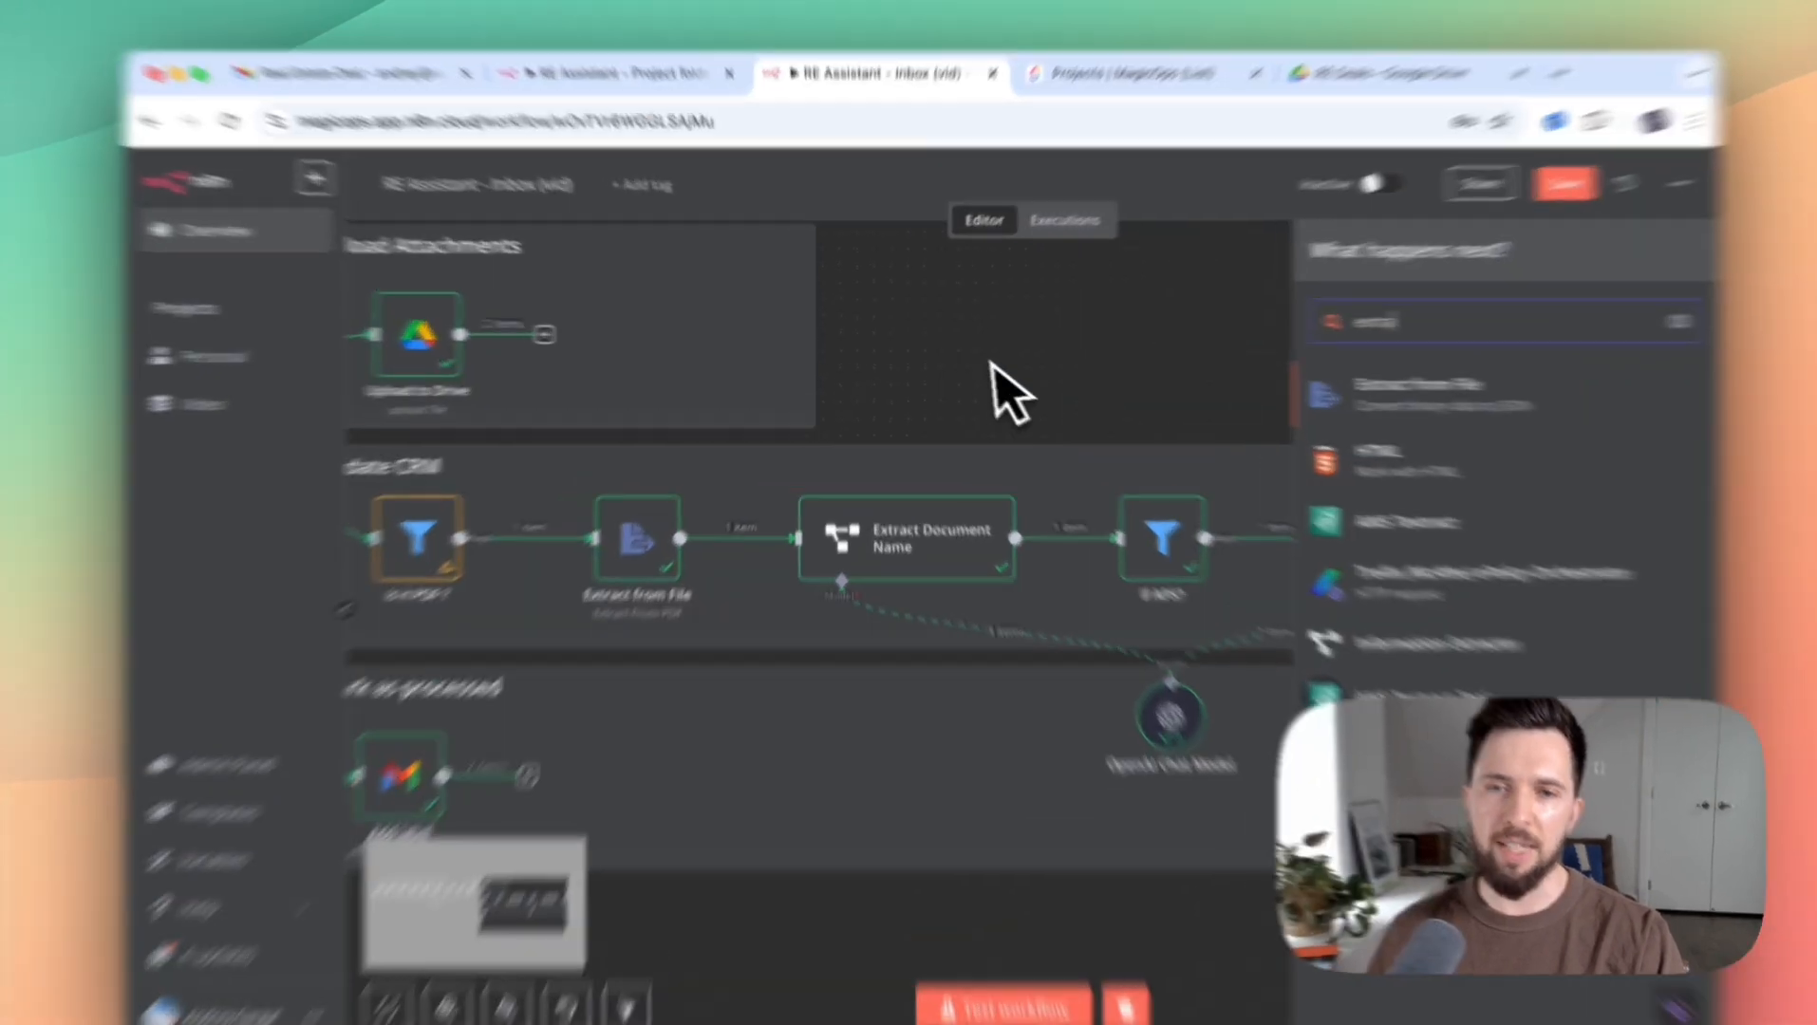
click(1024, 391)
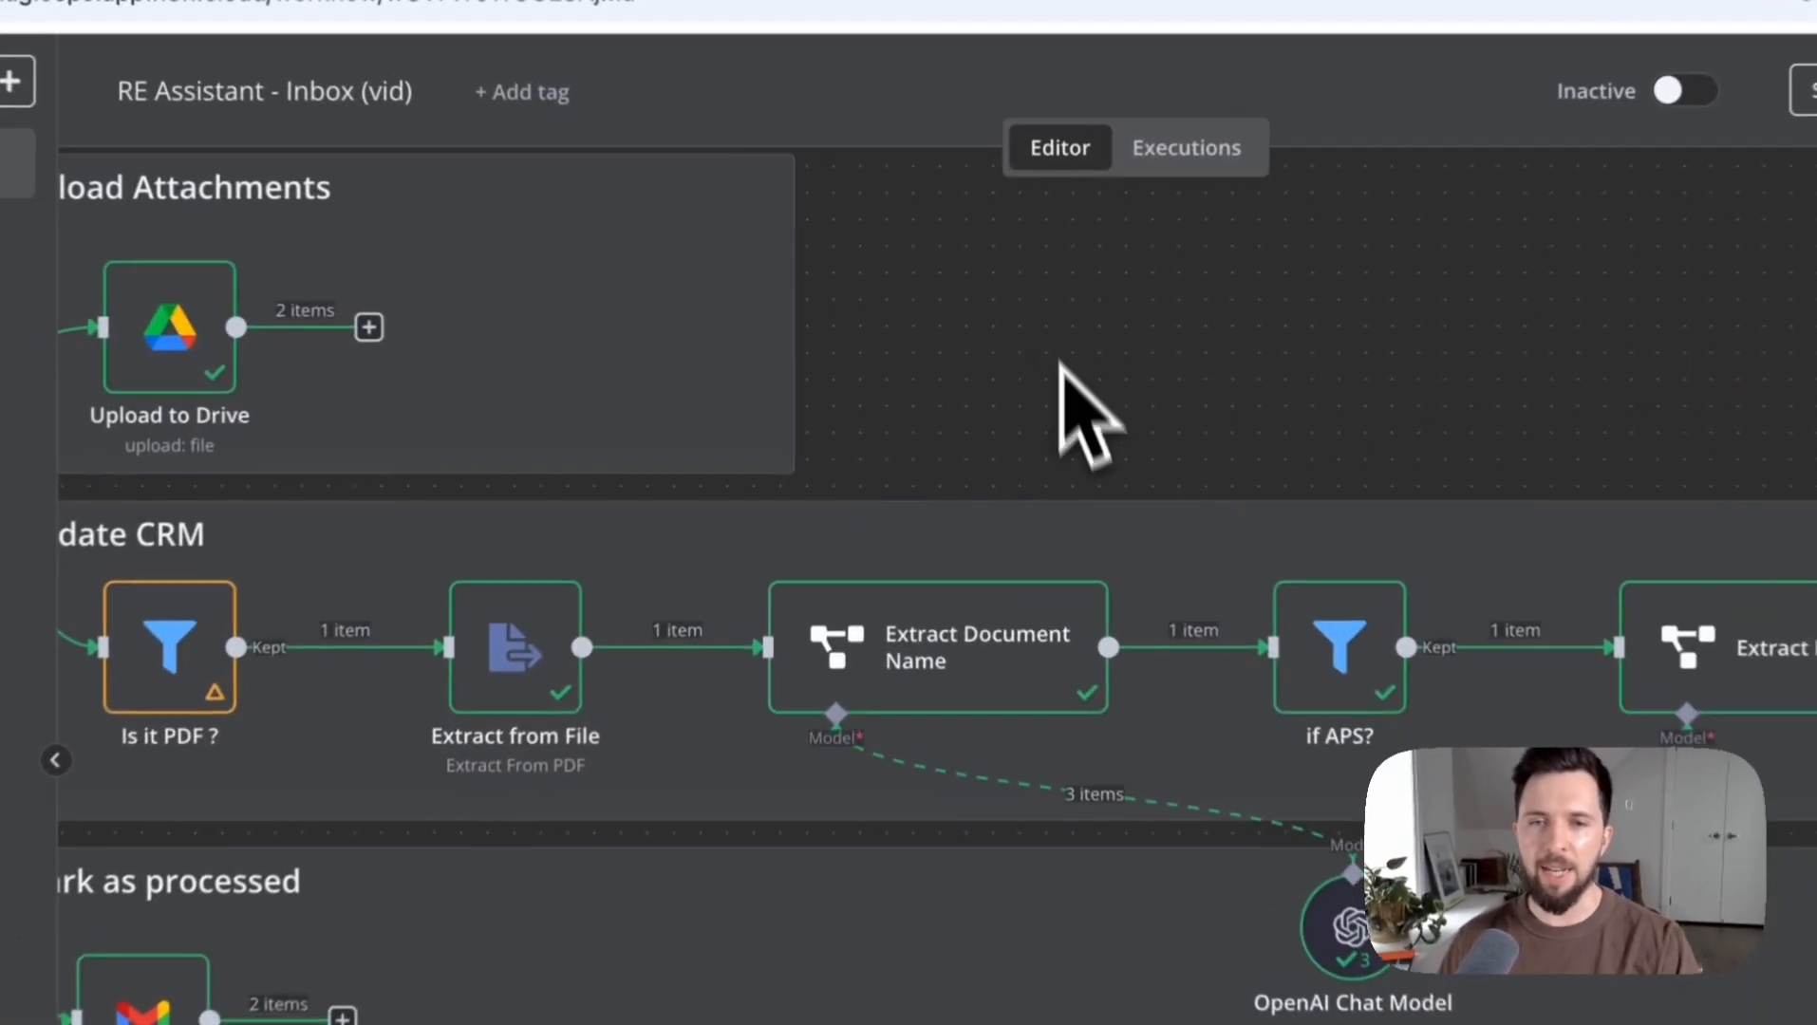
Open the Extract Document Name node and review its Text expression and the documentIntent and documentName attributes with their descriptions
double_click(949, 663)
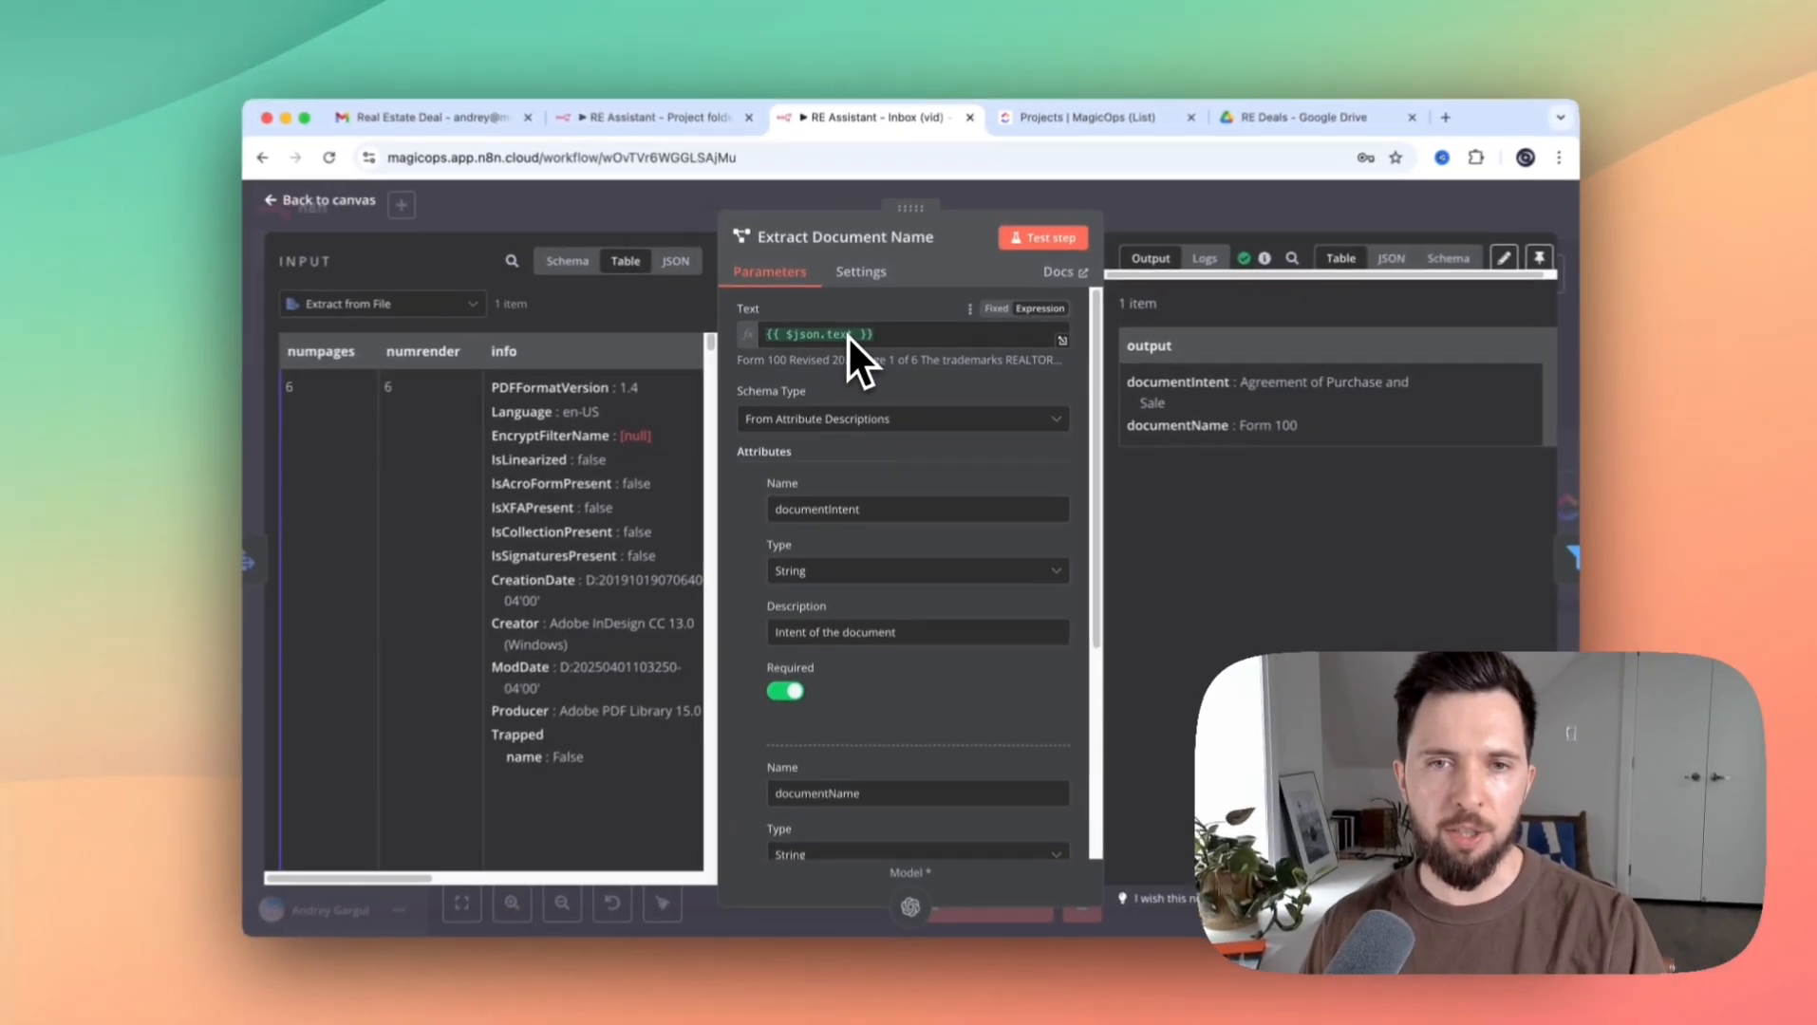
double_click(816, 504)
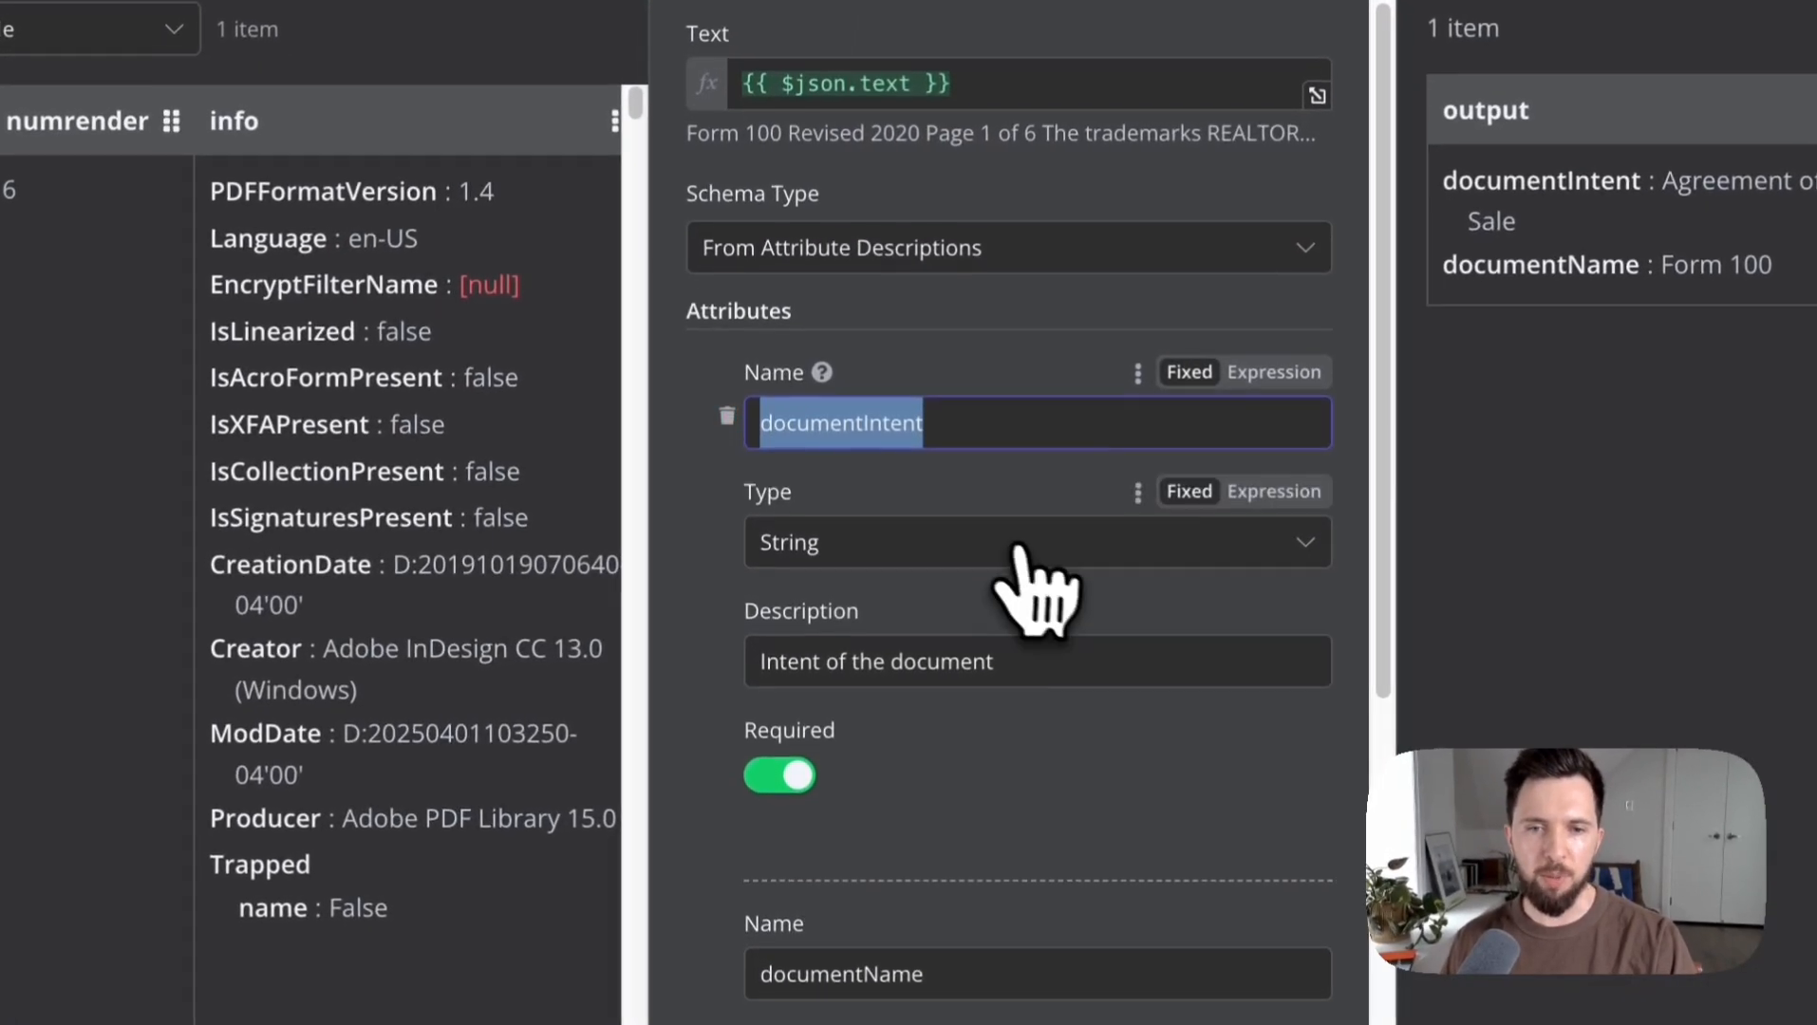
triple_click(1002, 596)
scroll(973, 648, down, 6)
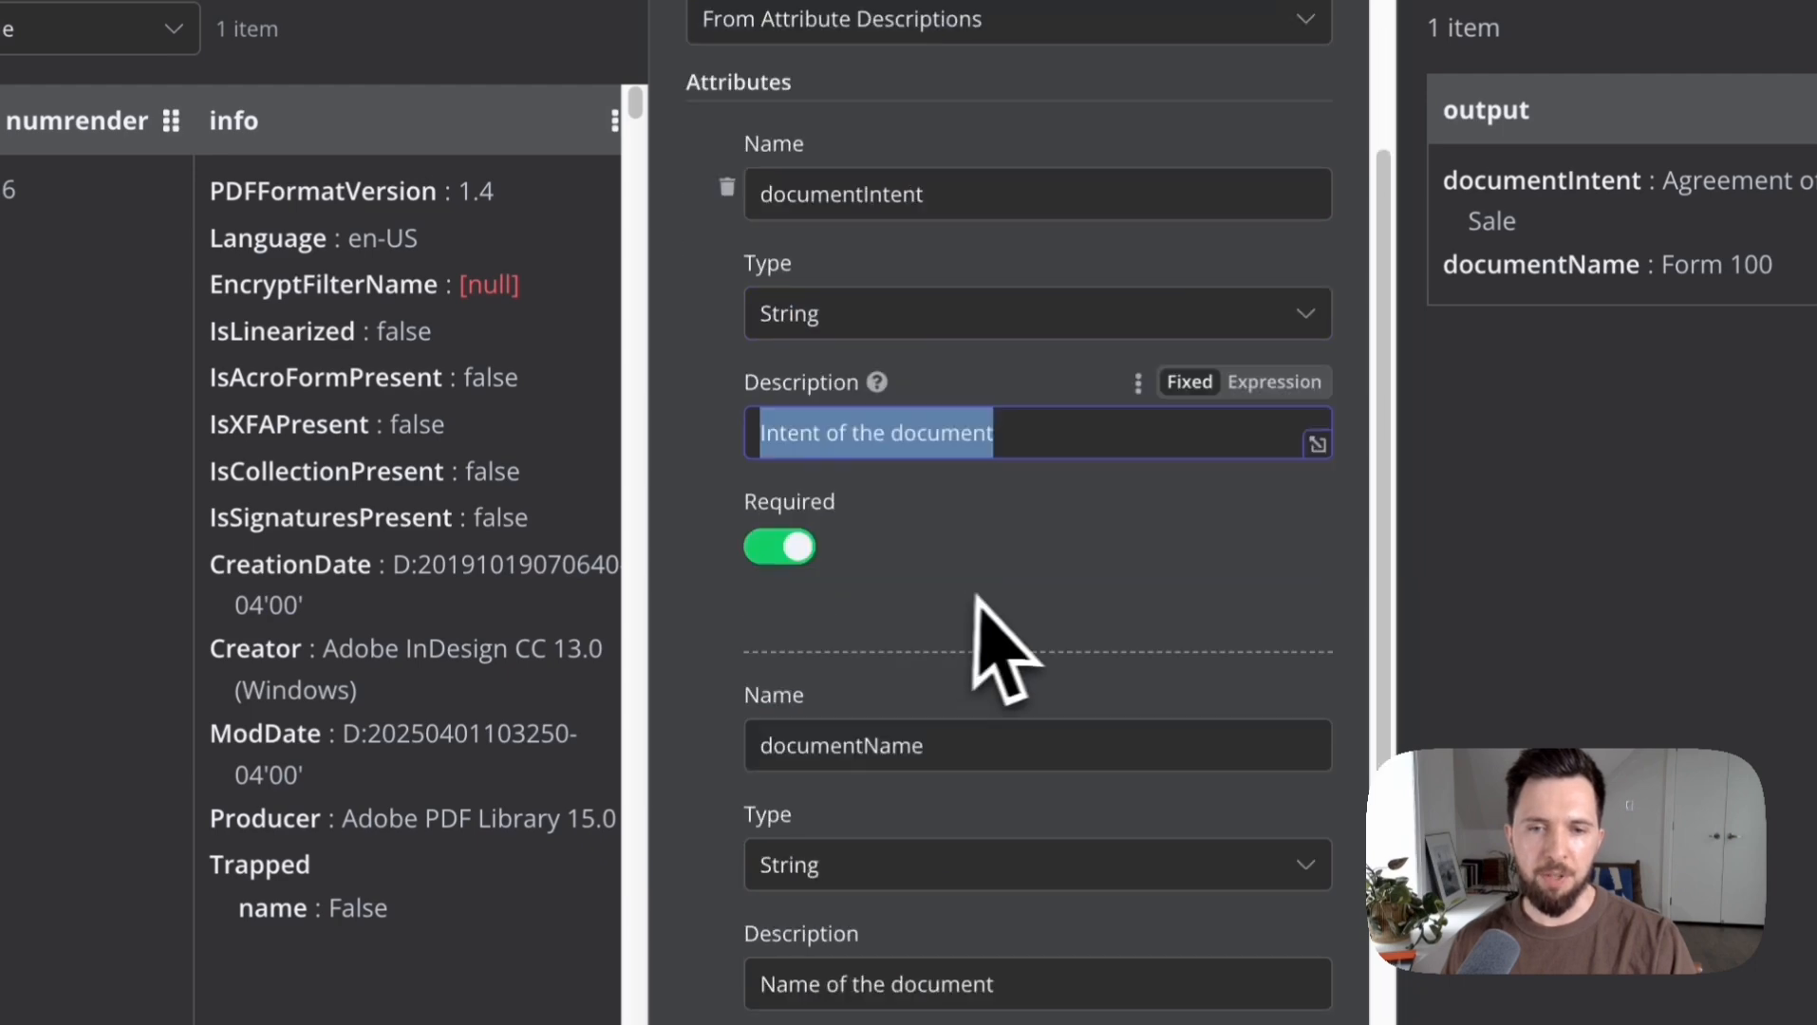
double_click(883, 347)
triple_click(949, 589)
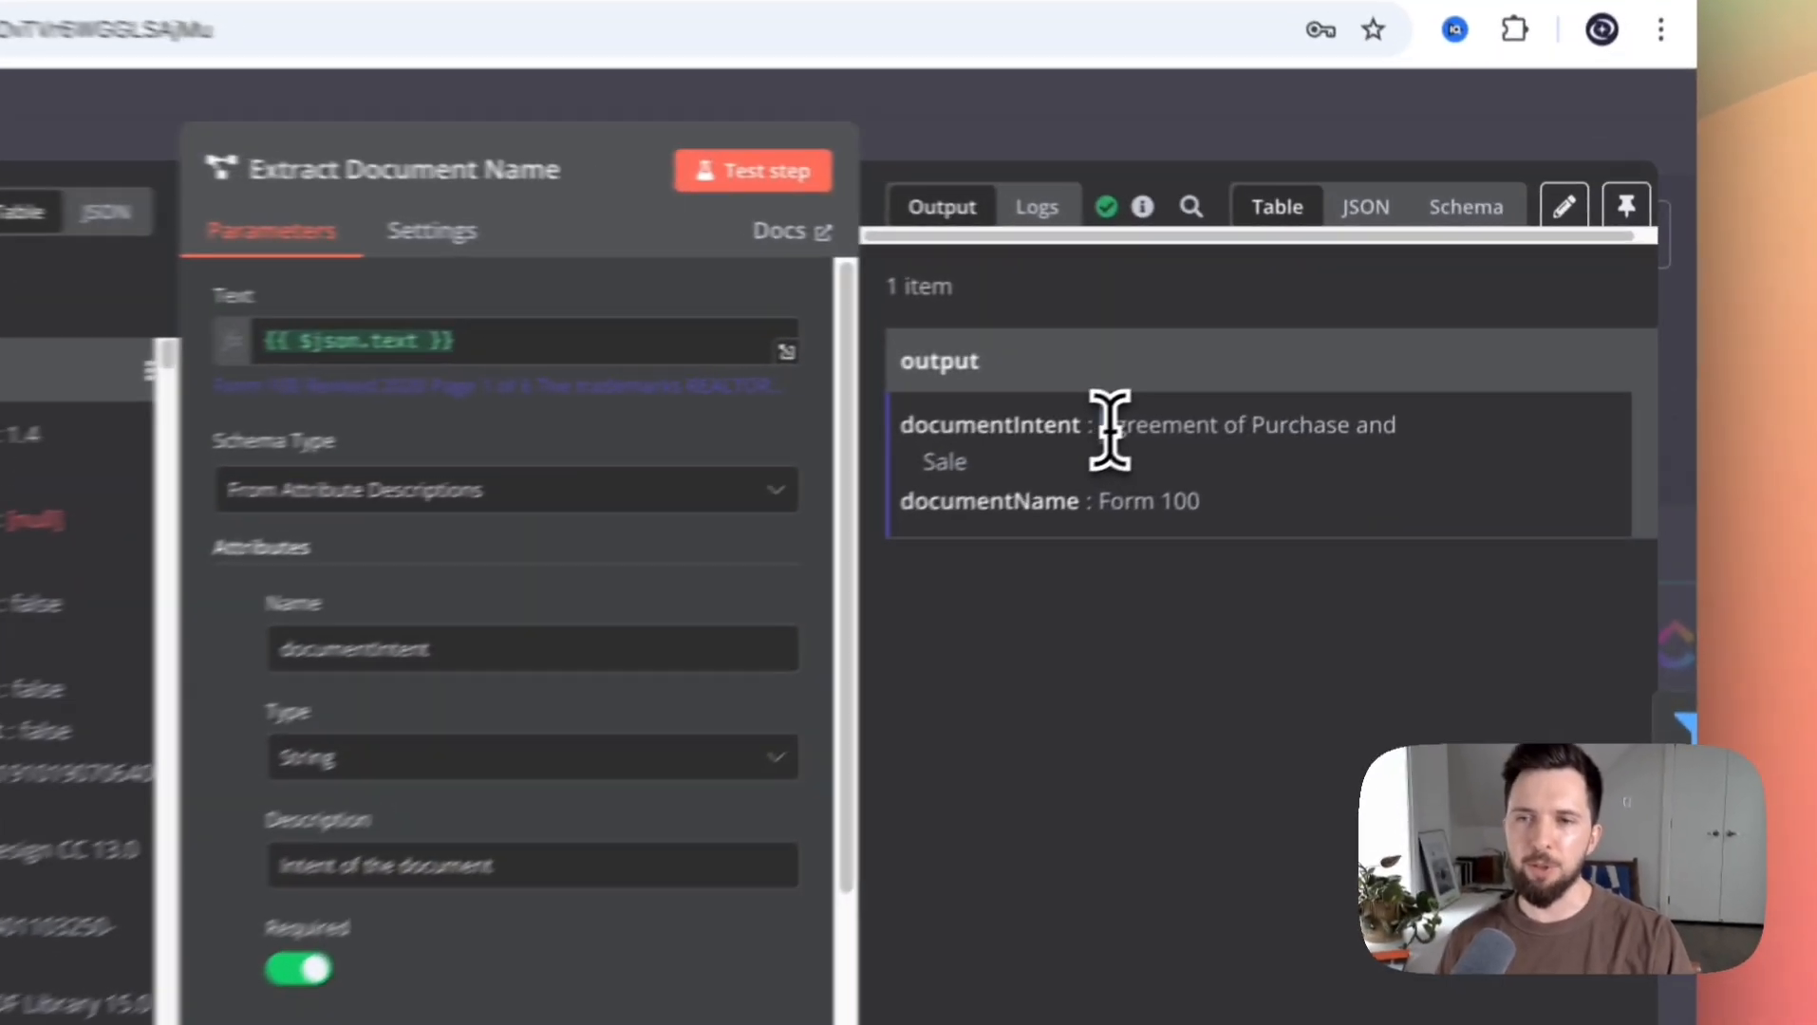
Compare the documentIntent and documentName values in the Extract Document Name output, and close the node
drag(1362, 325, 1604, 343)
drag(1457, 444, 1166, 526)
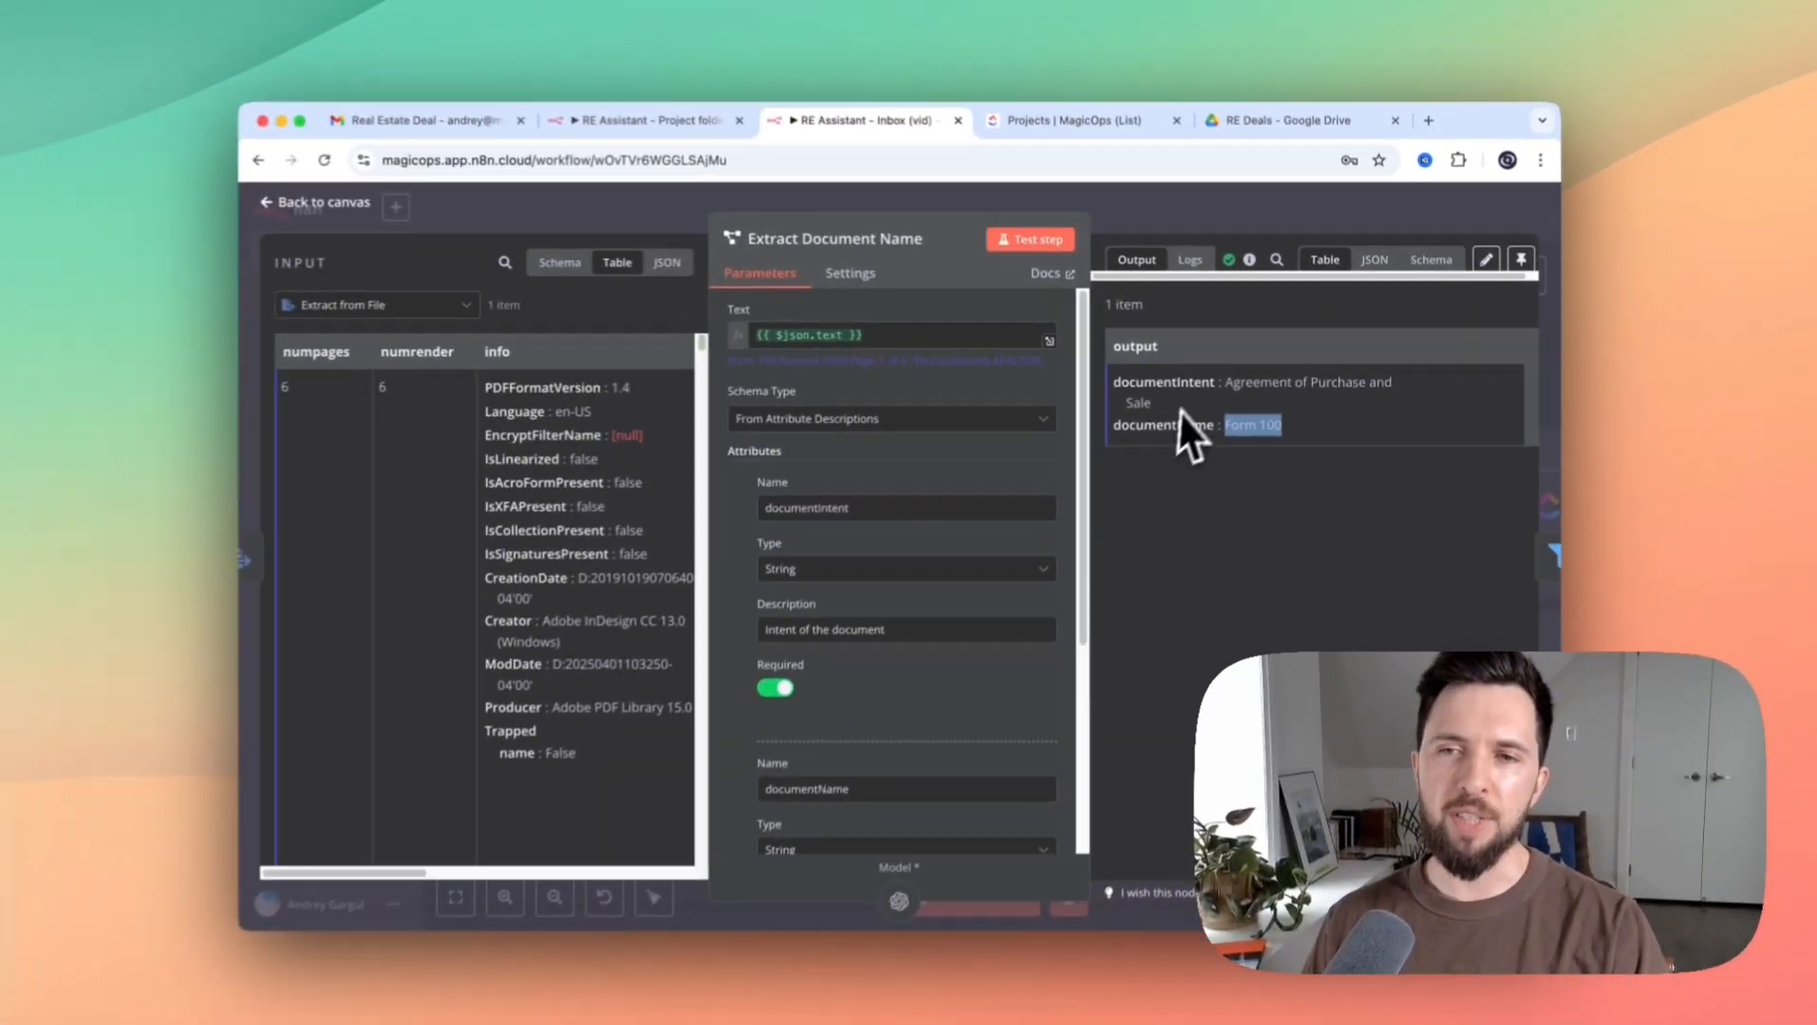
drag(1053, 440, 1079, 497)
drag(1203, 546, 1203, 528)
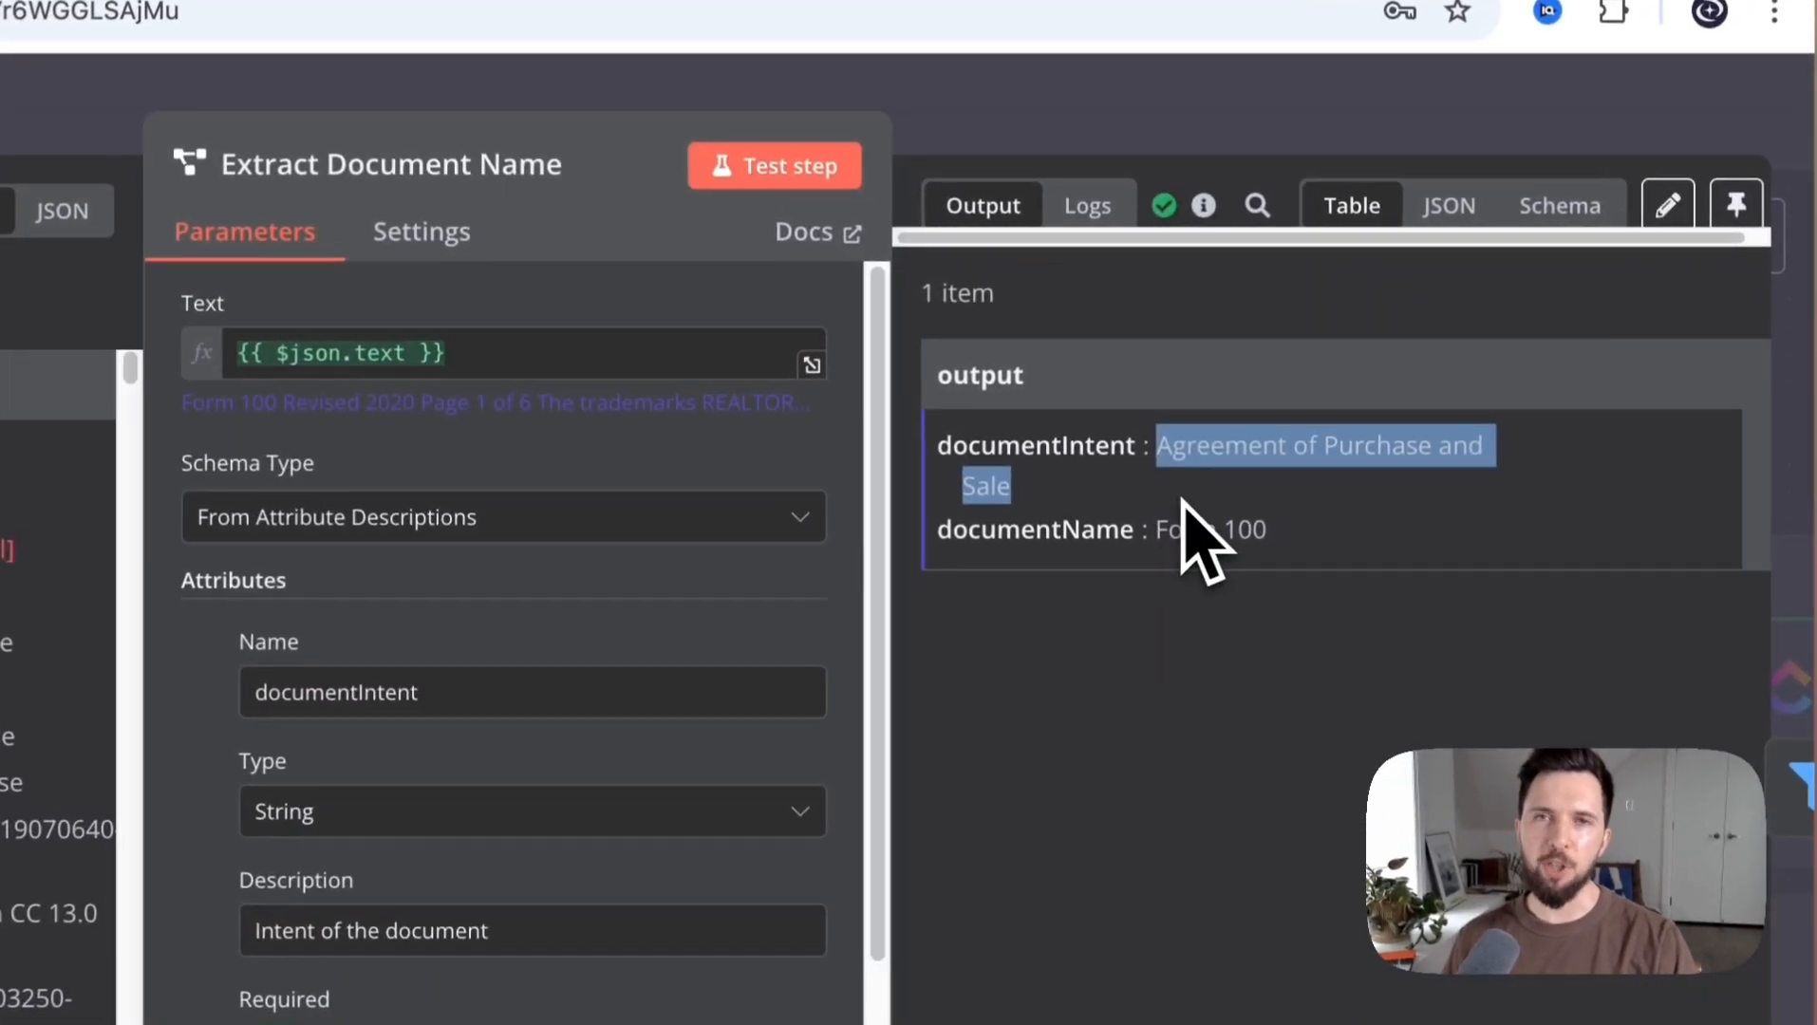
click(1255, 547)
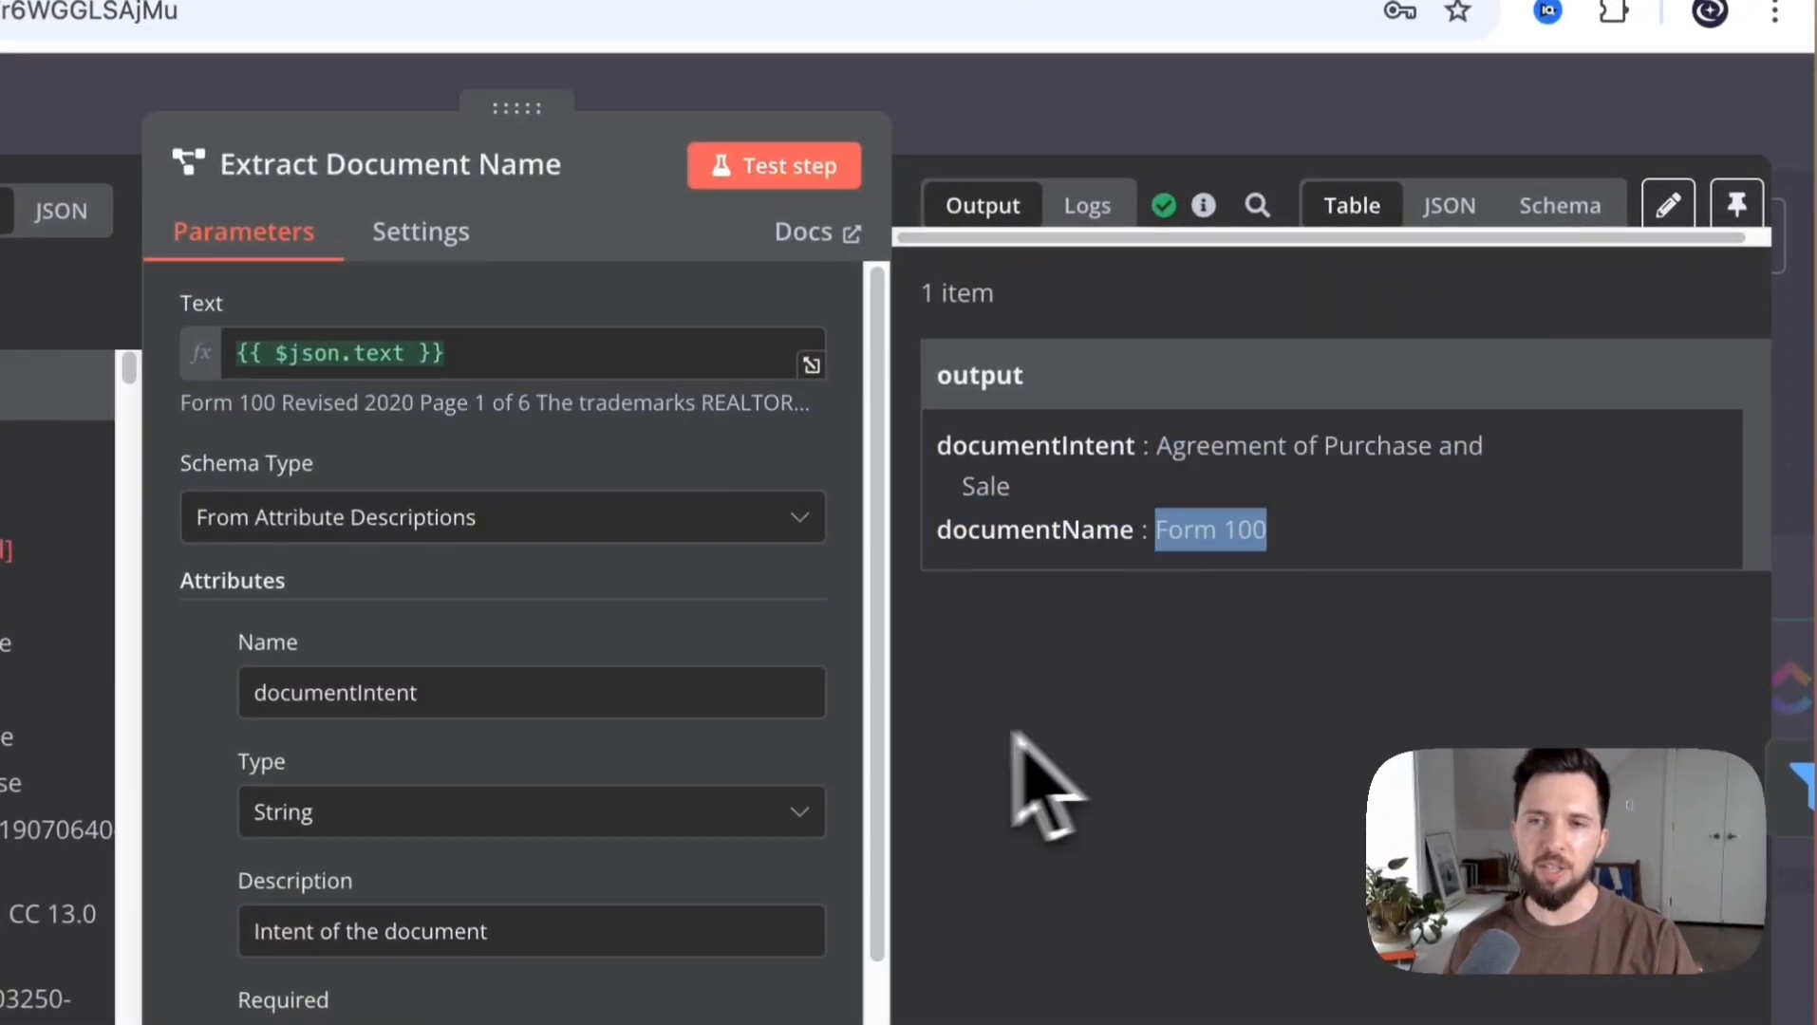
scroll(730, 730, down, 5)
drag(1156, 446, 1270, 531)
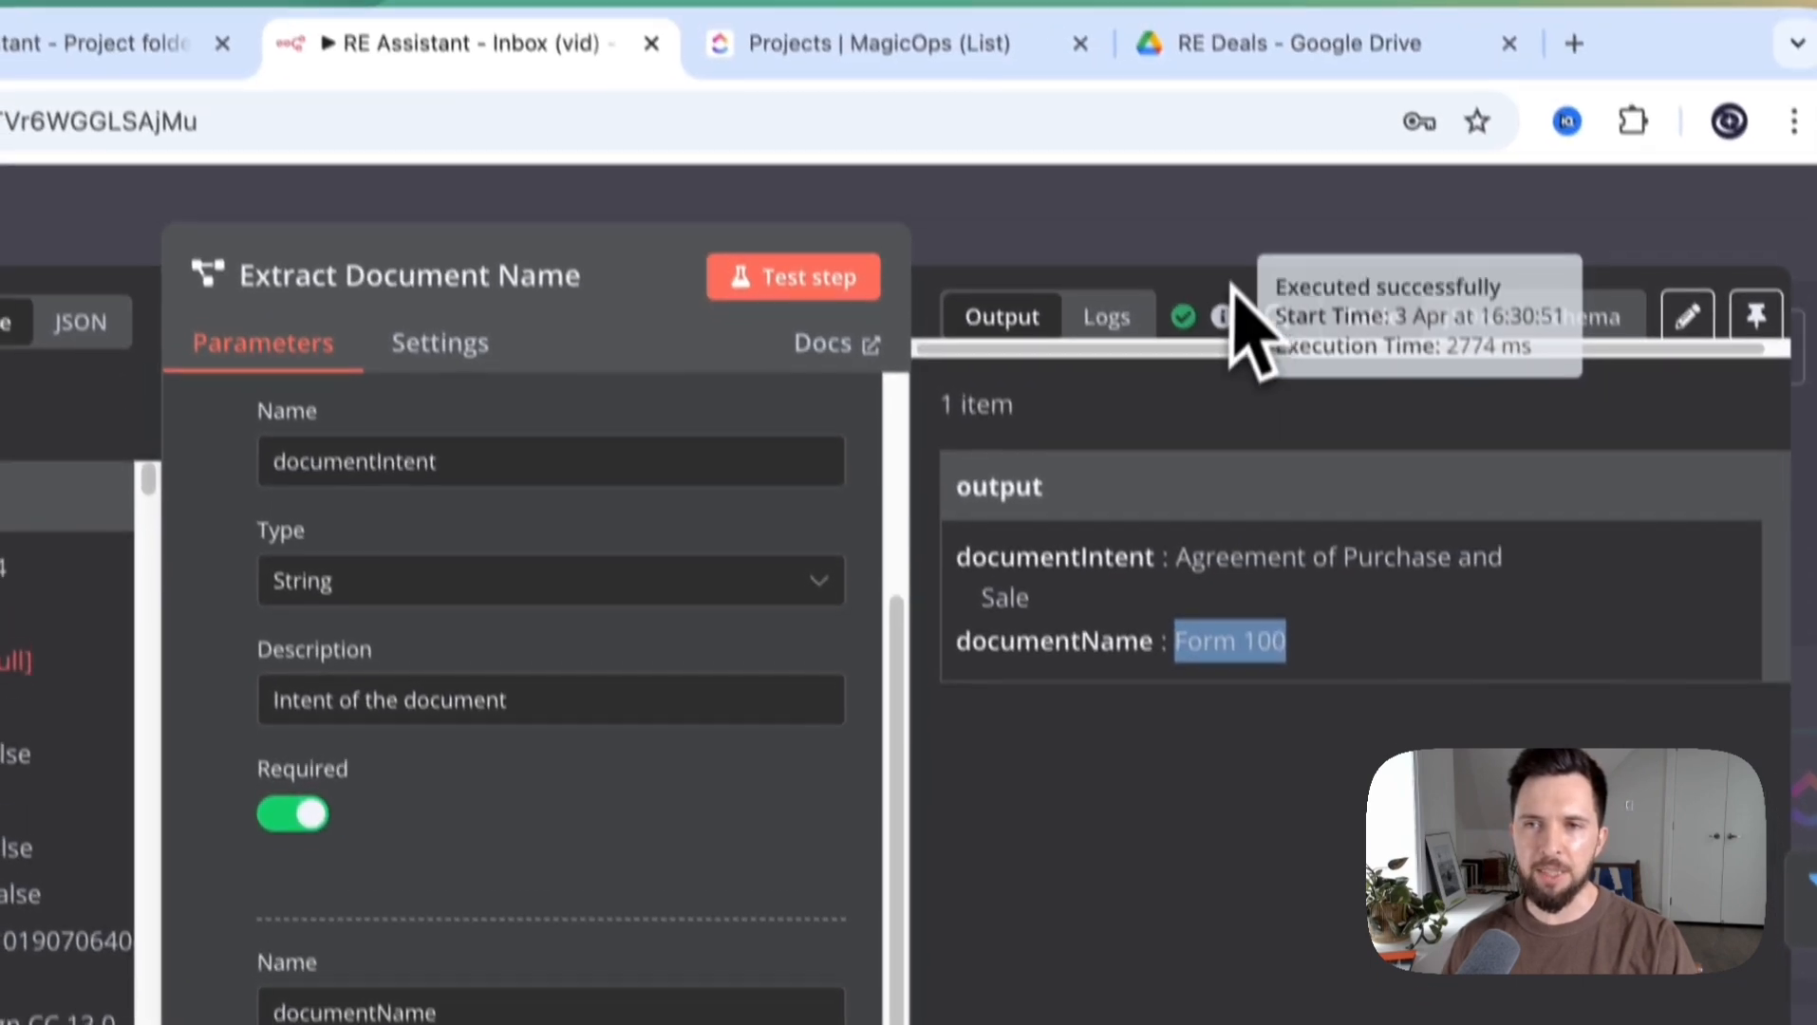
click(1219, 112)
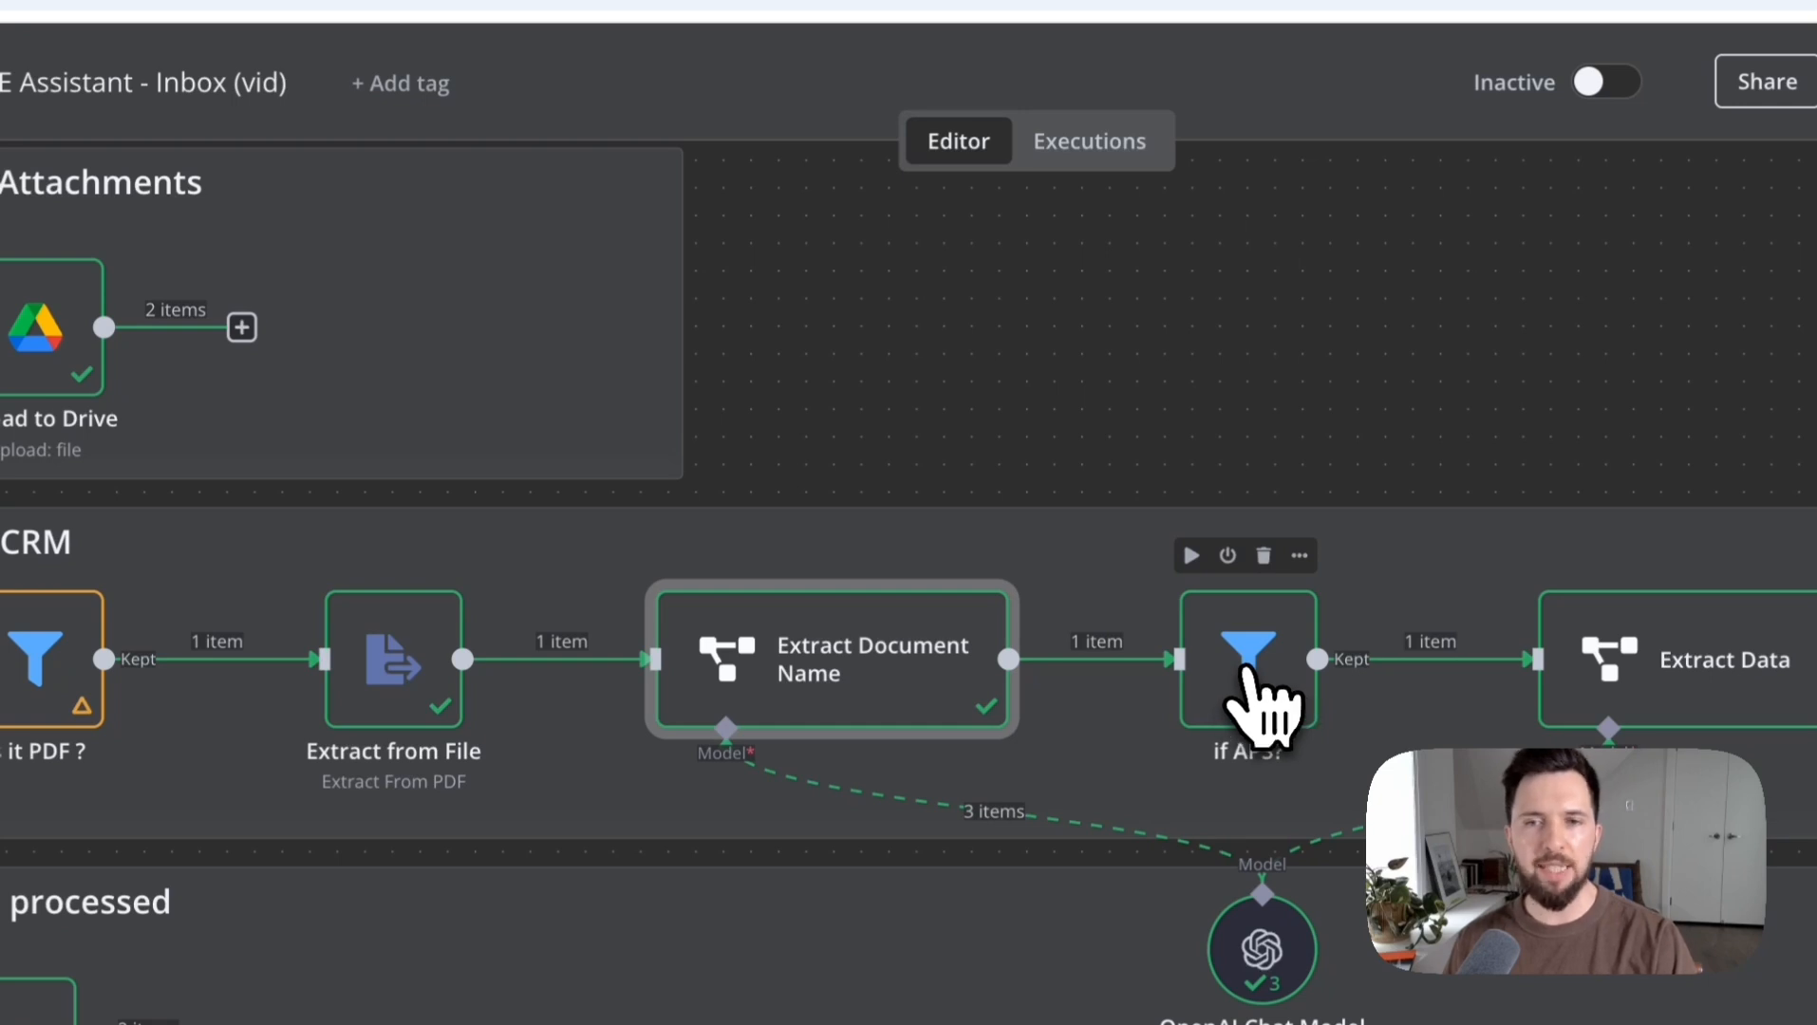
Open the if APS? filter and preview the expression combining the lowercase document name and document intent
double_click(1245, 670)
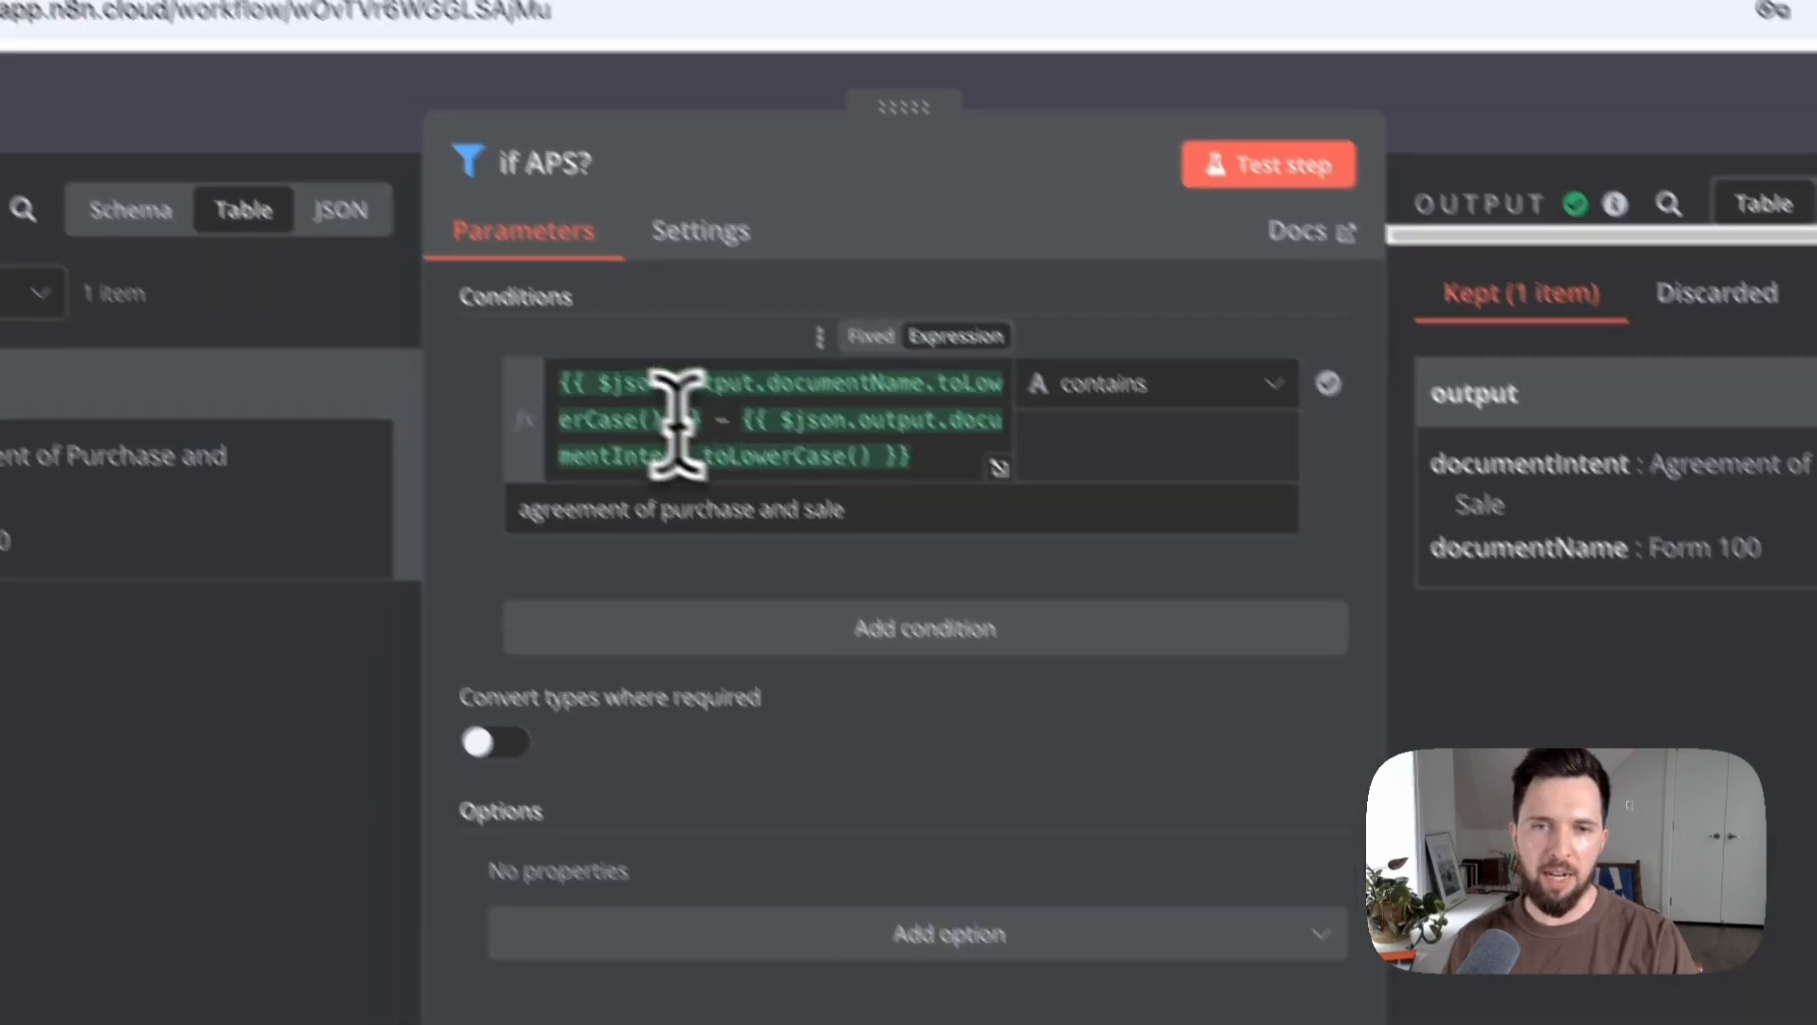
drag(699, 471, 801, 506)
click(837, 508)
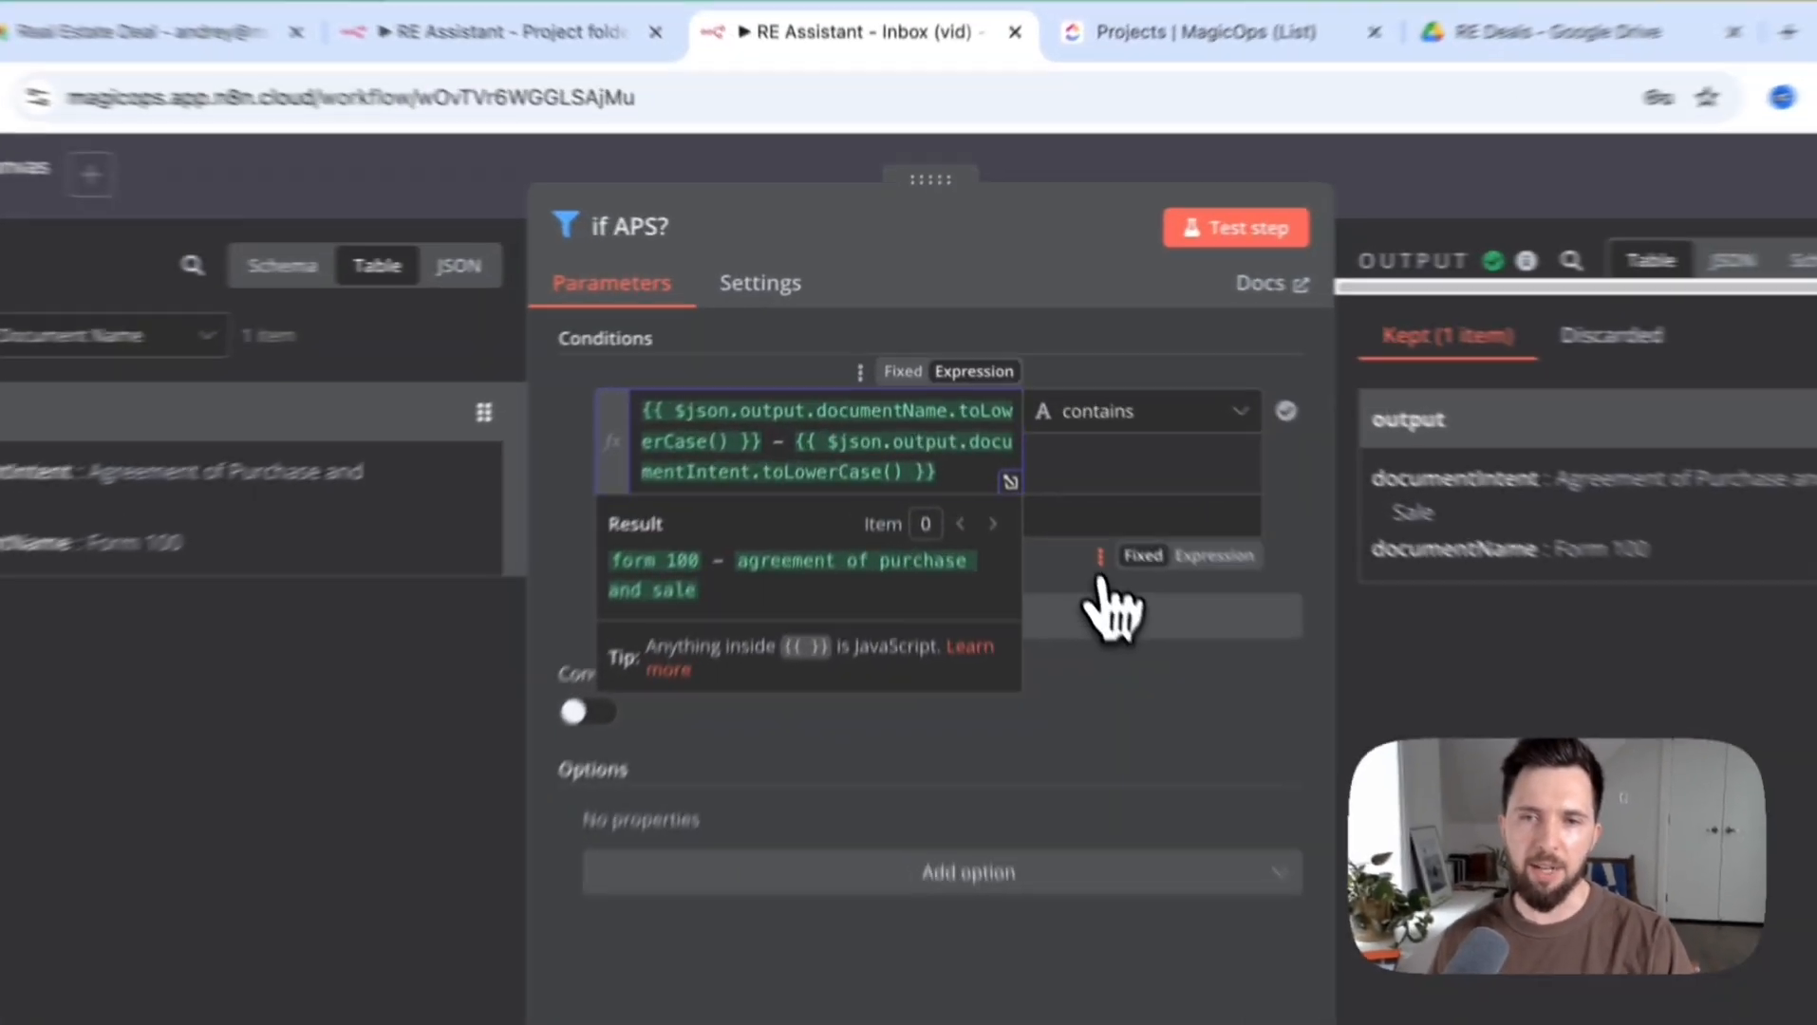
click(1016, 436)
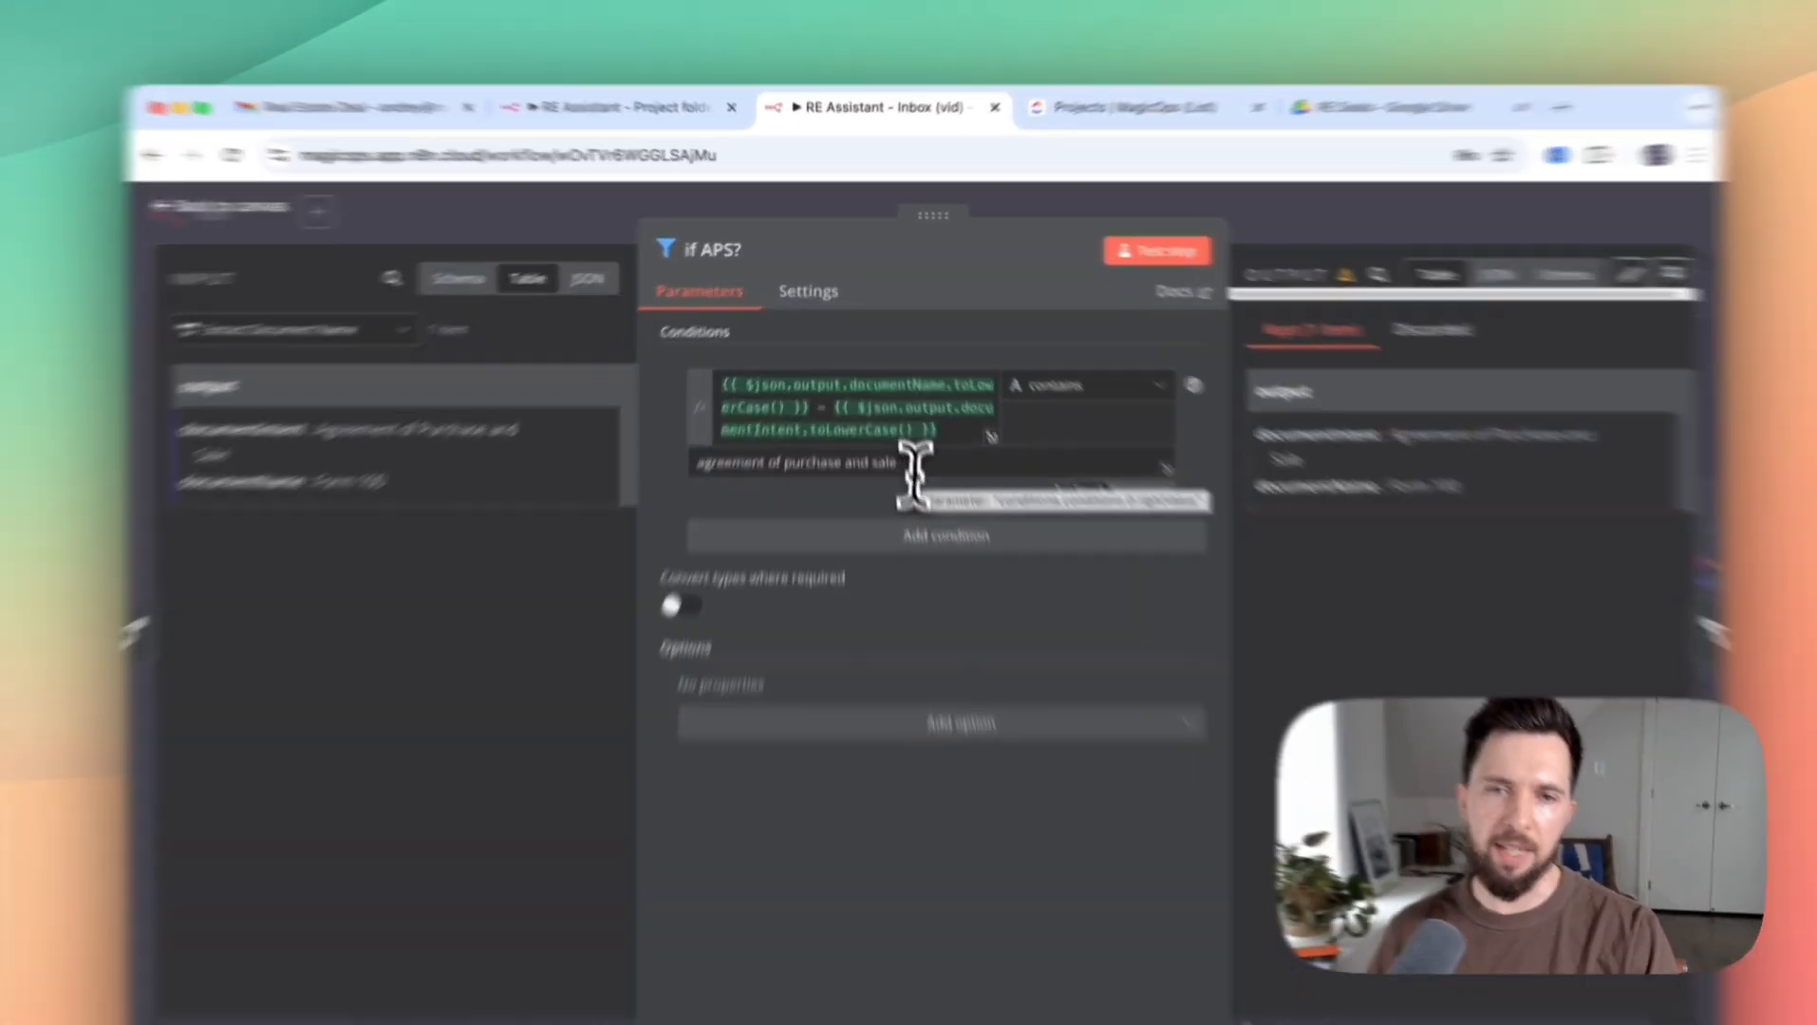
Examine the if APS? comparison text "agreement of purchase and sale" and the toLowerCase function, and close the filter
drag(889, 412, 733, 410)
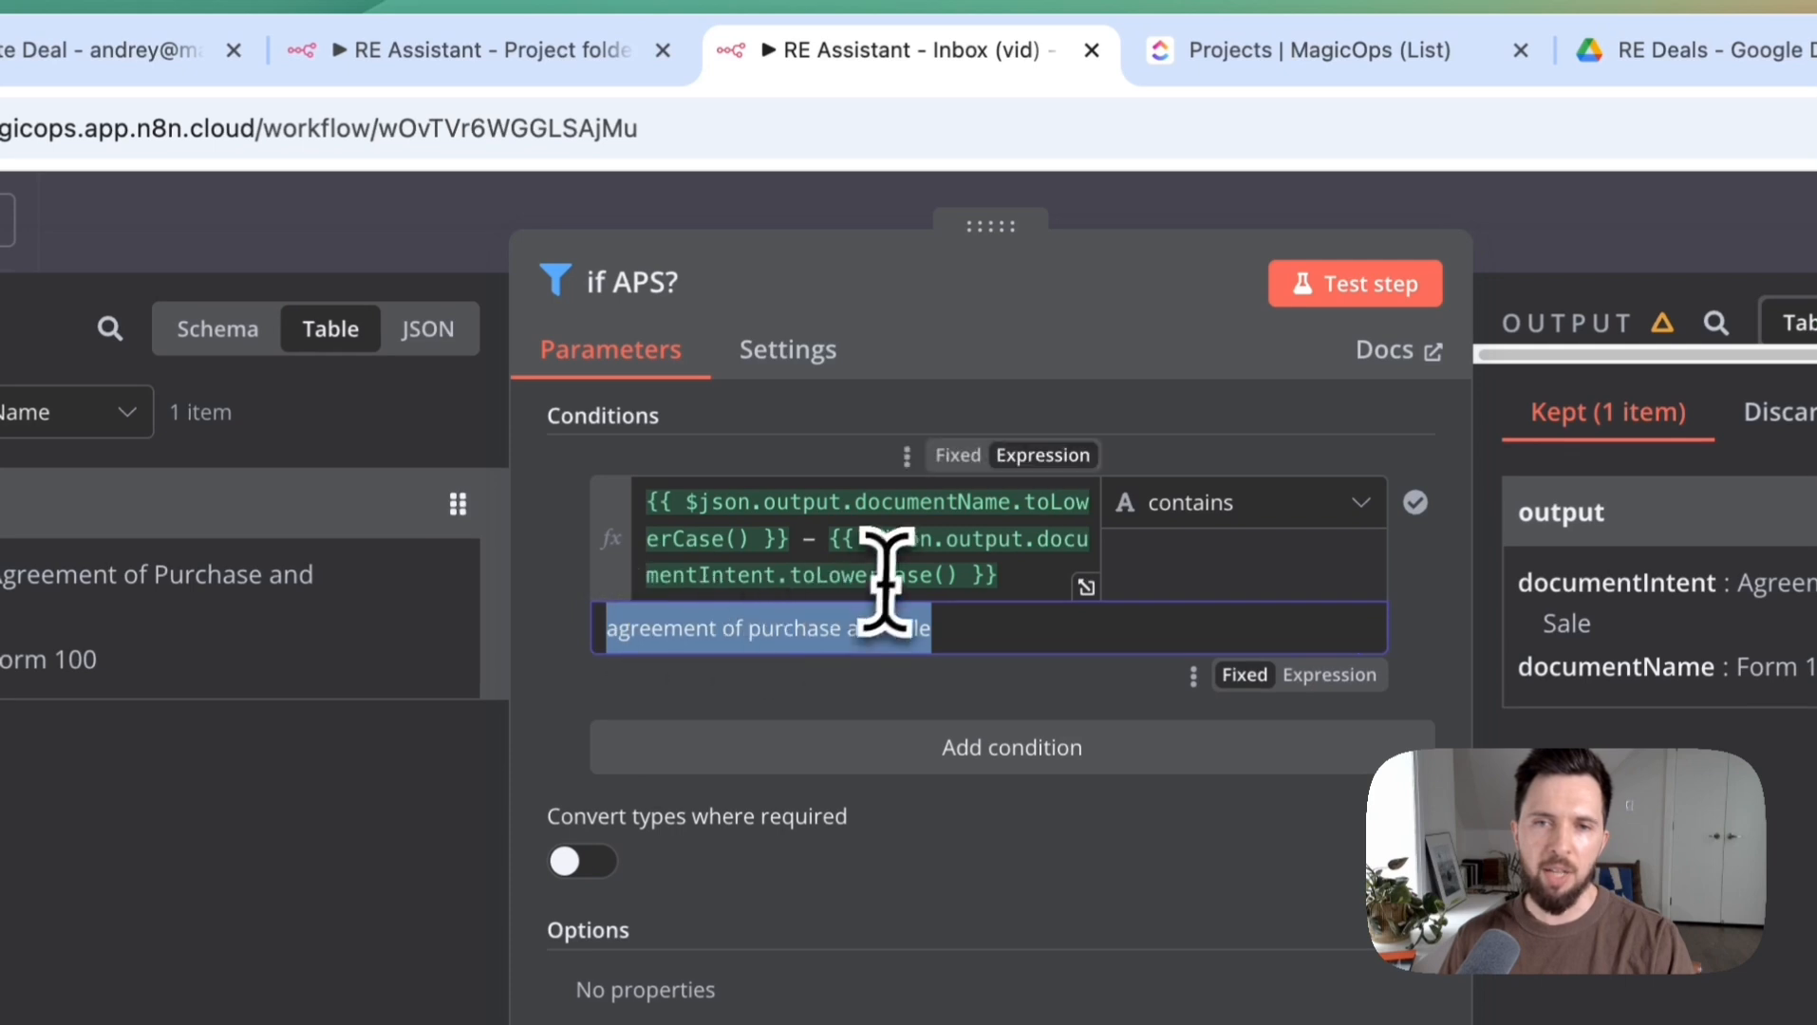
double_click(734, 539)
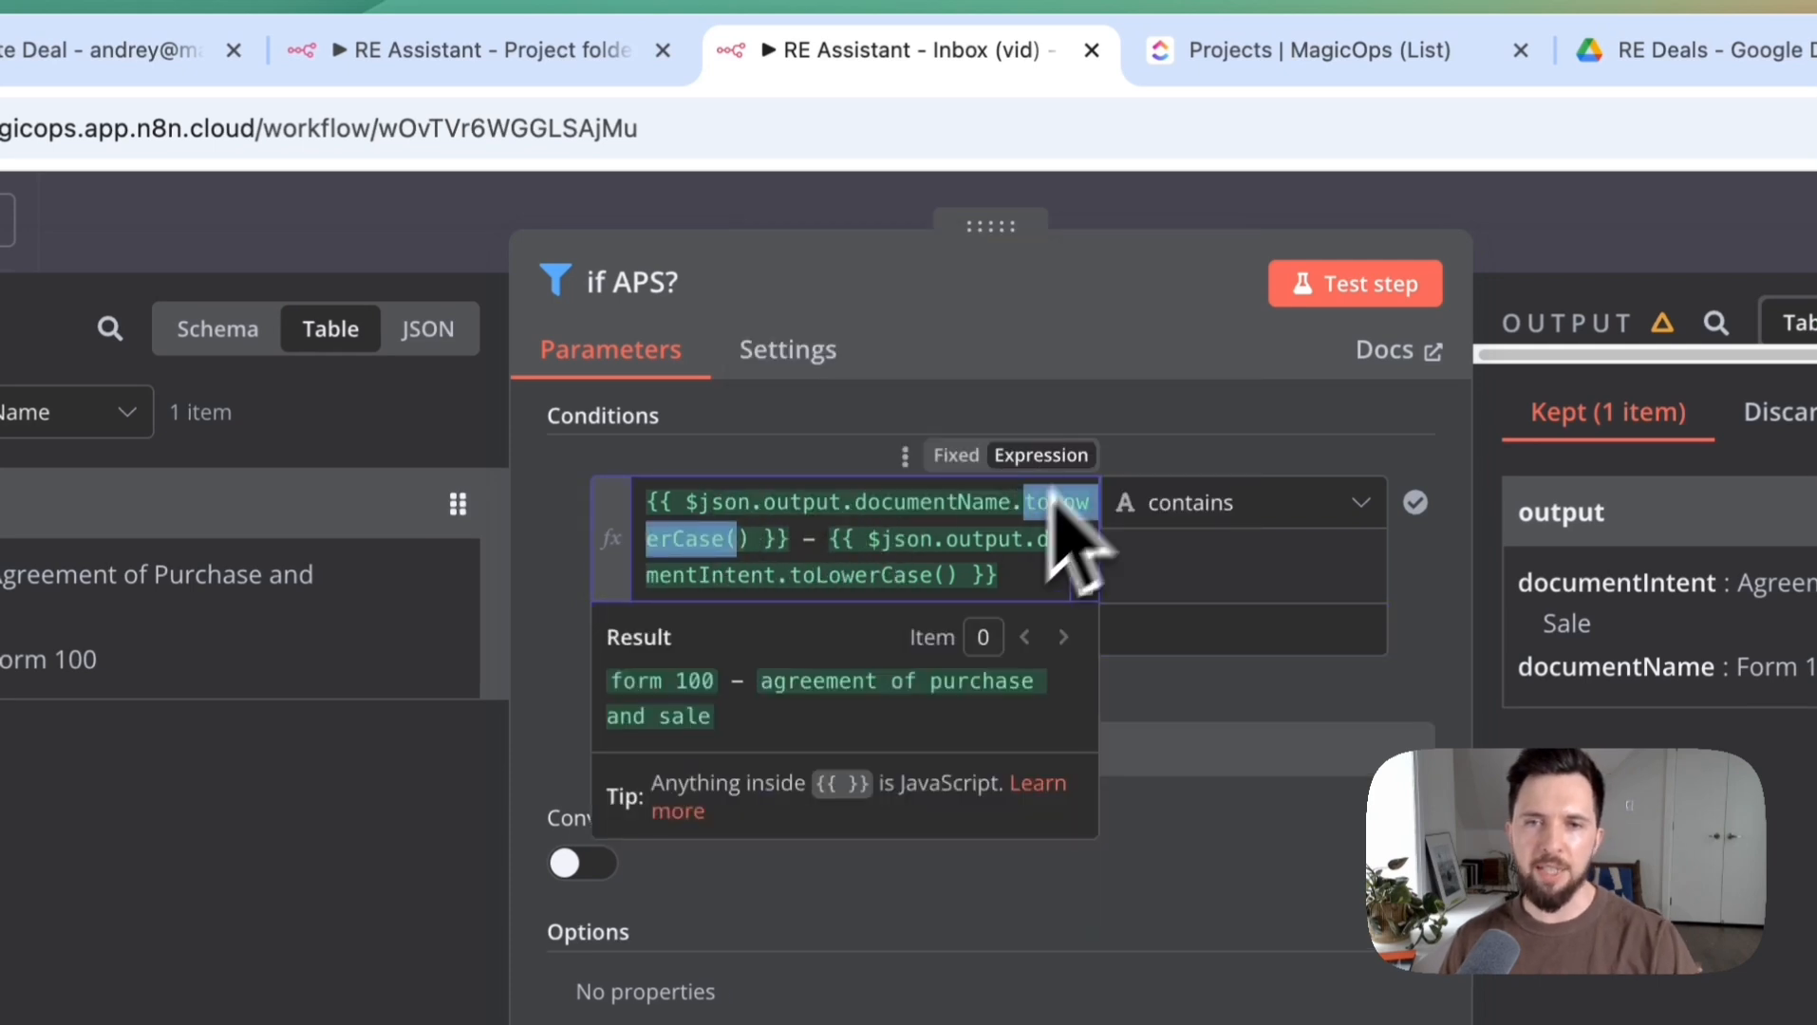
click(1174, 405)
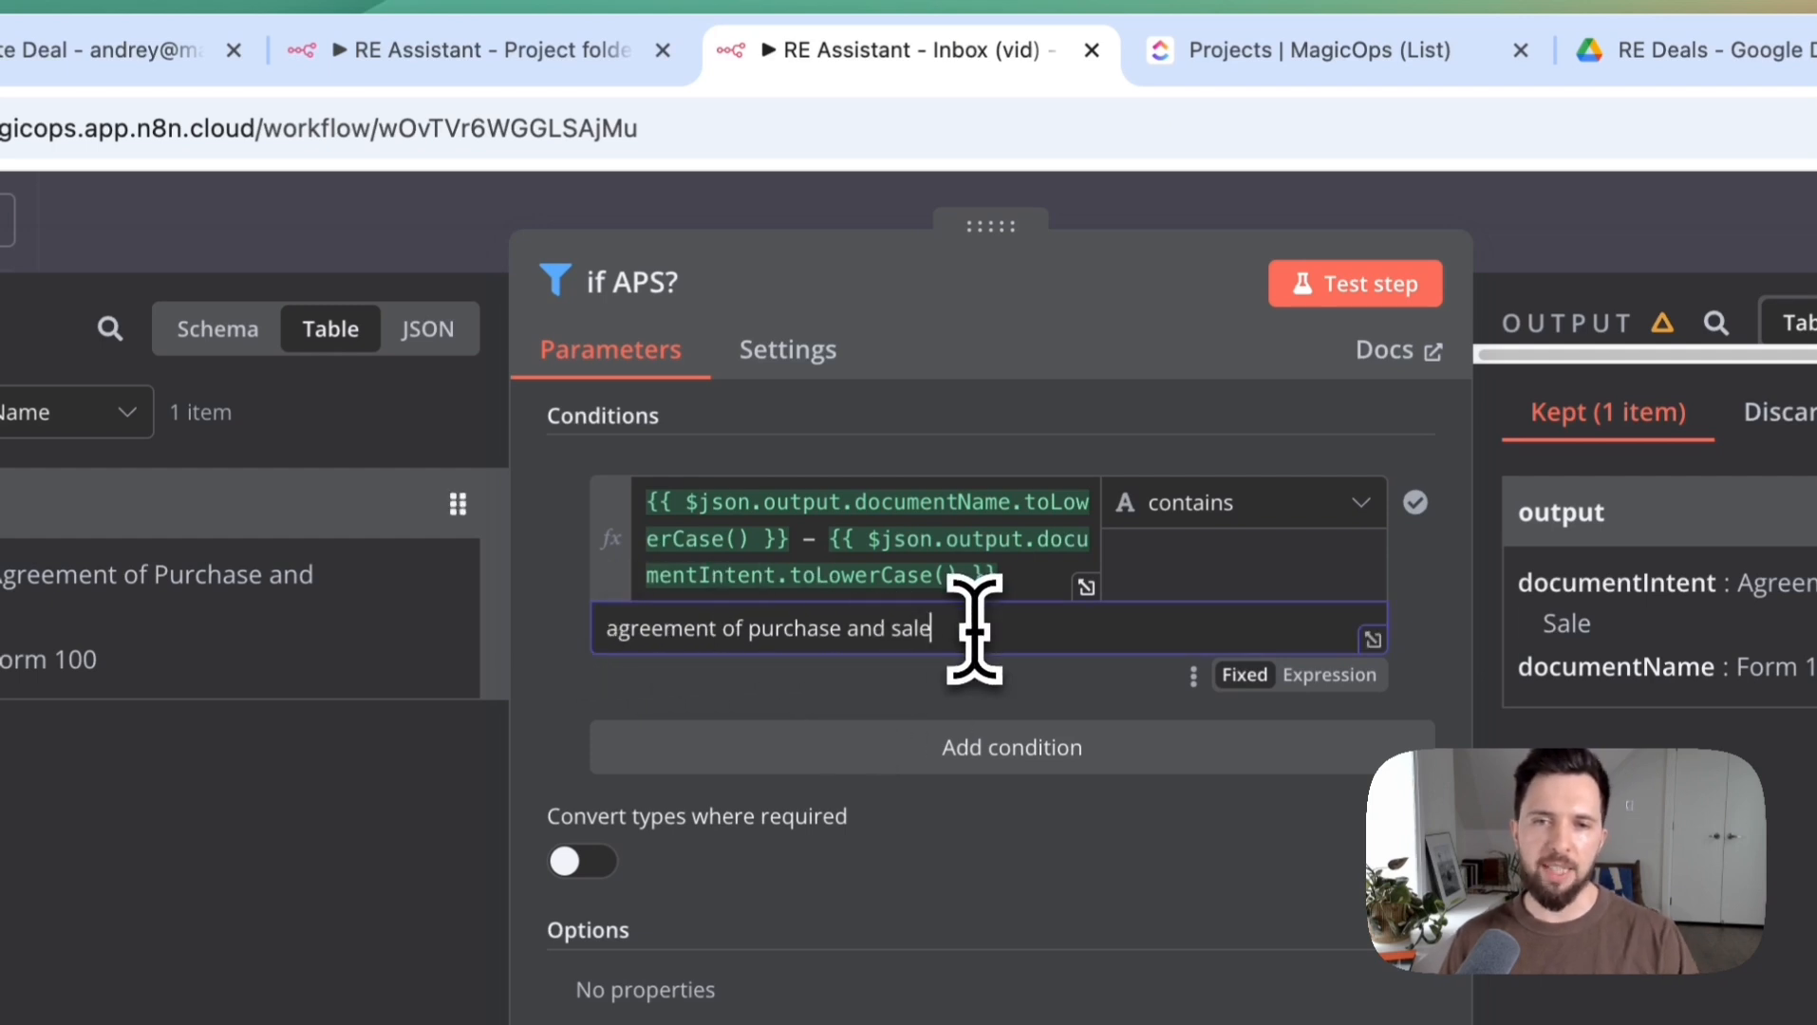
triple_click(897, 635)
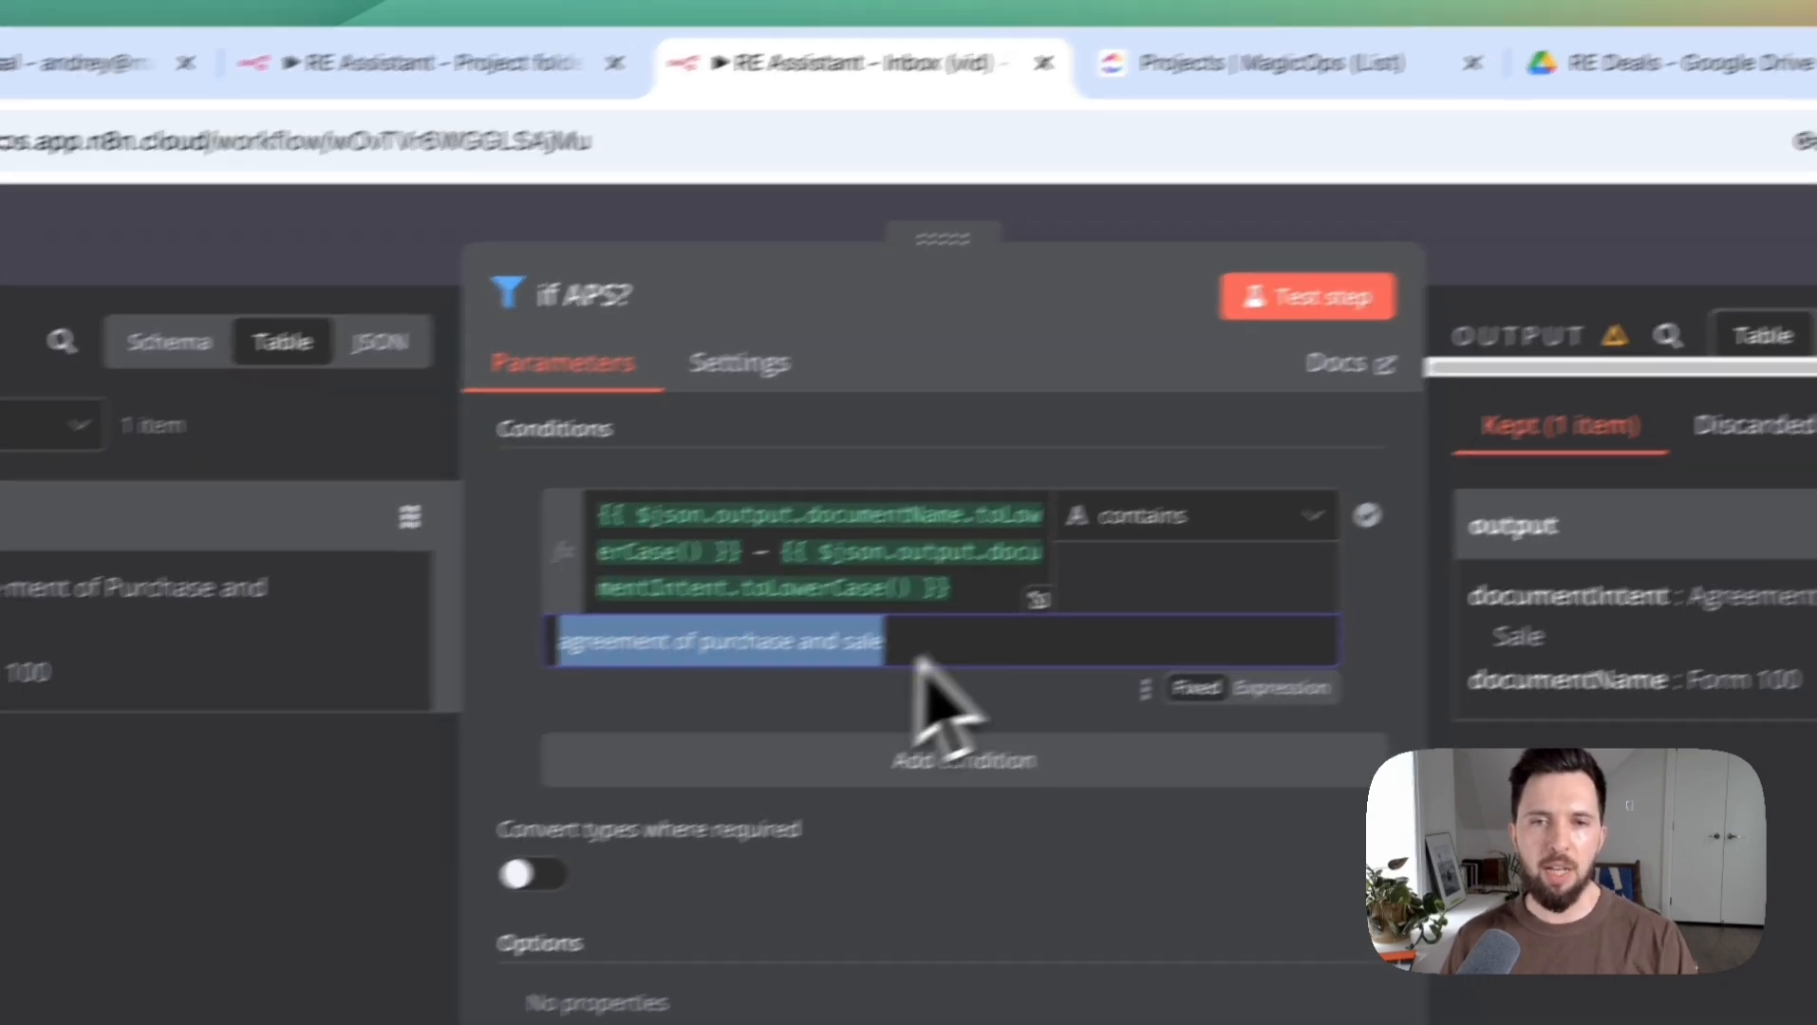
click(942, 641)
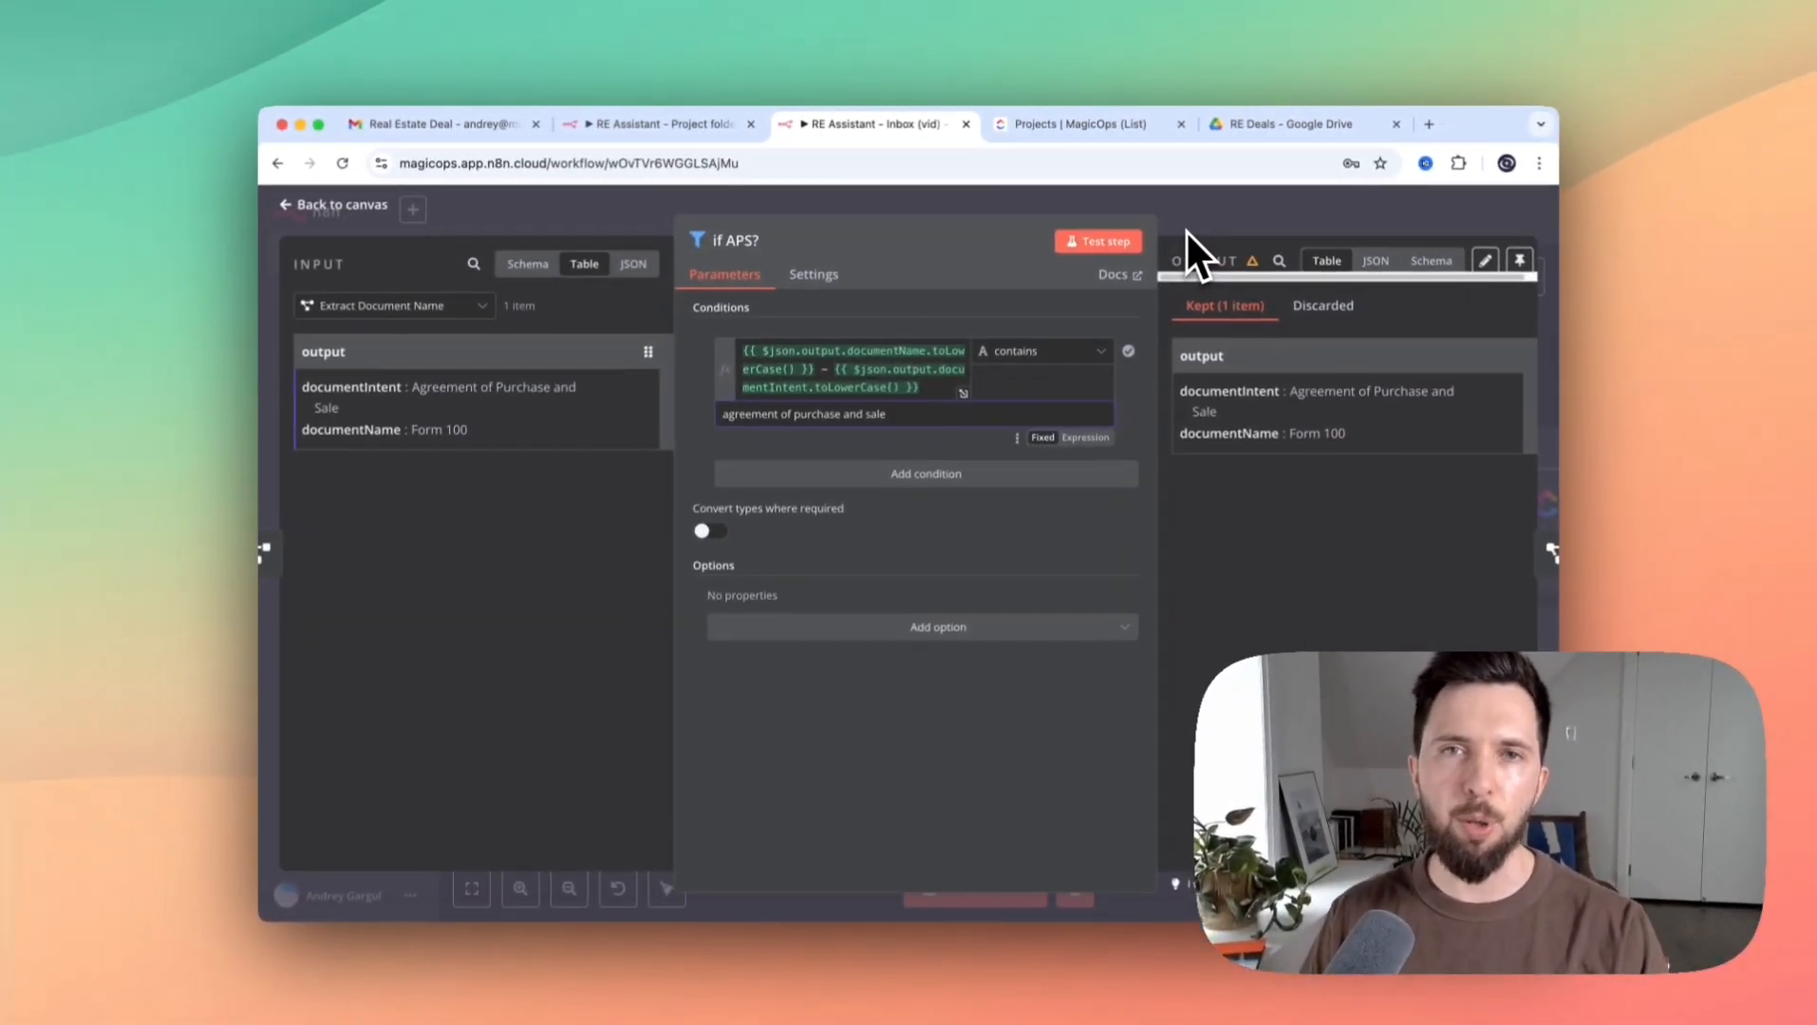
click(1188, 221)
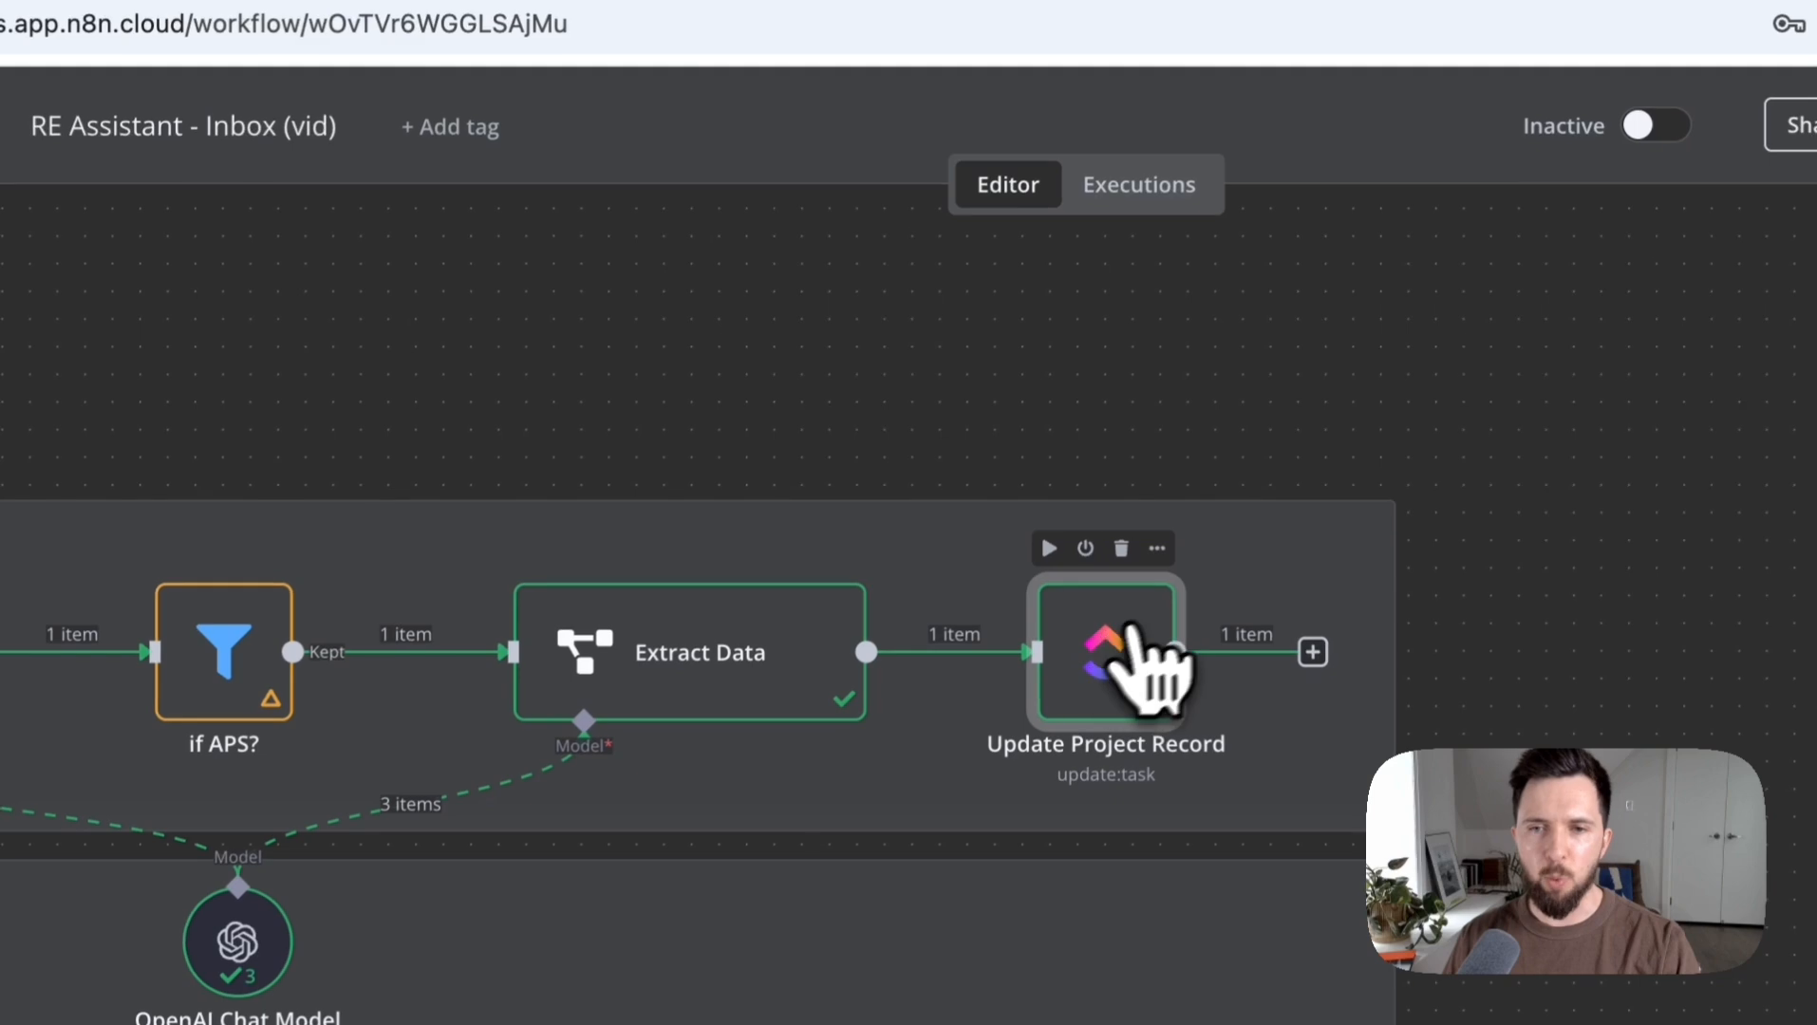
Open the Update Project Record node and trace its Task ID expression to the Get Projects id in the input schema
double_click(1132, 628)
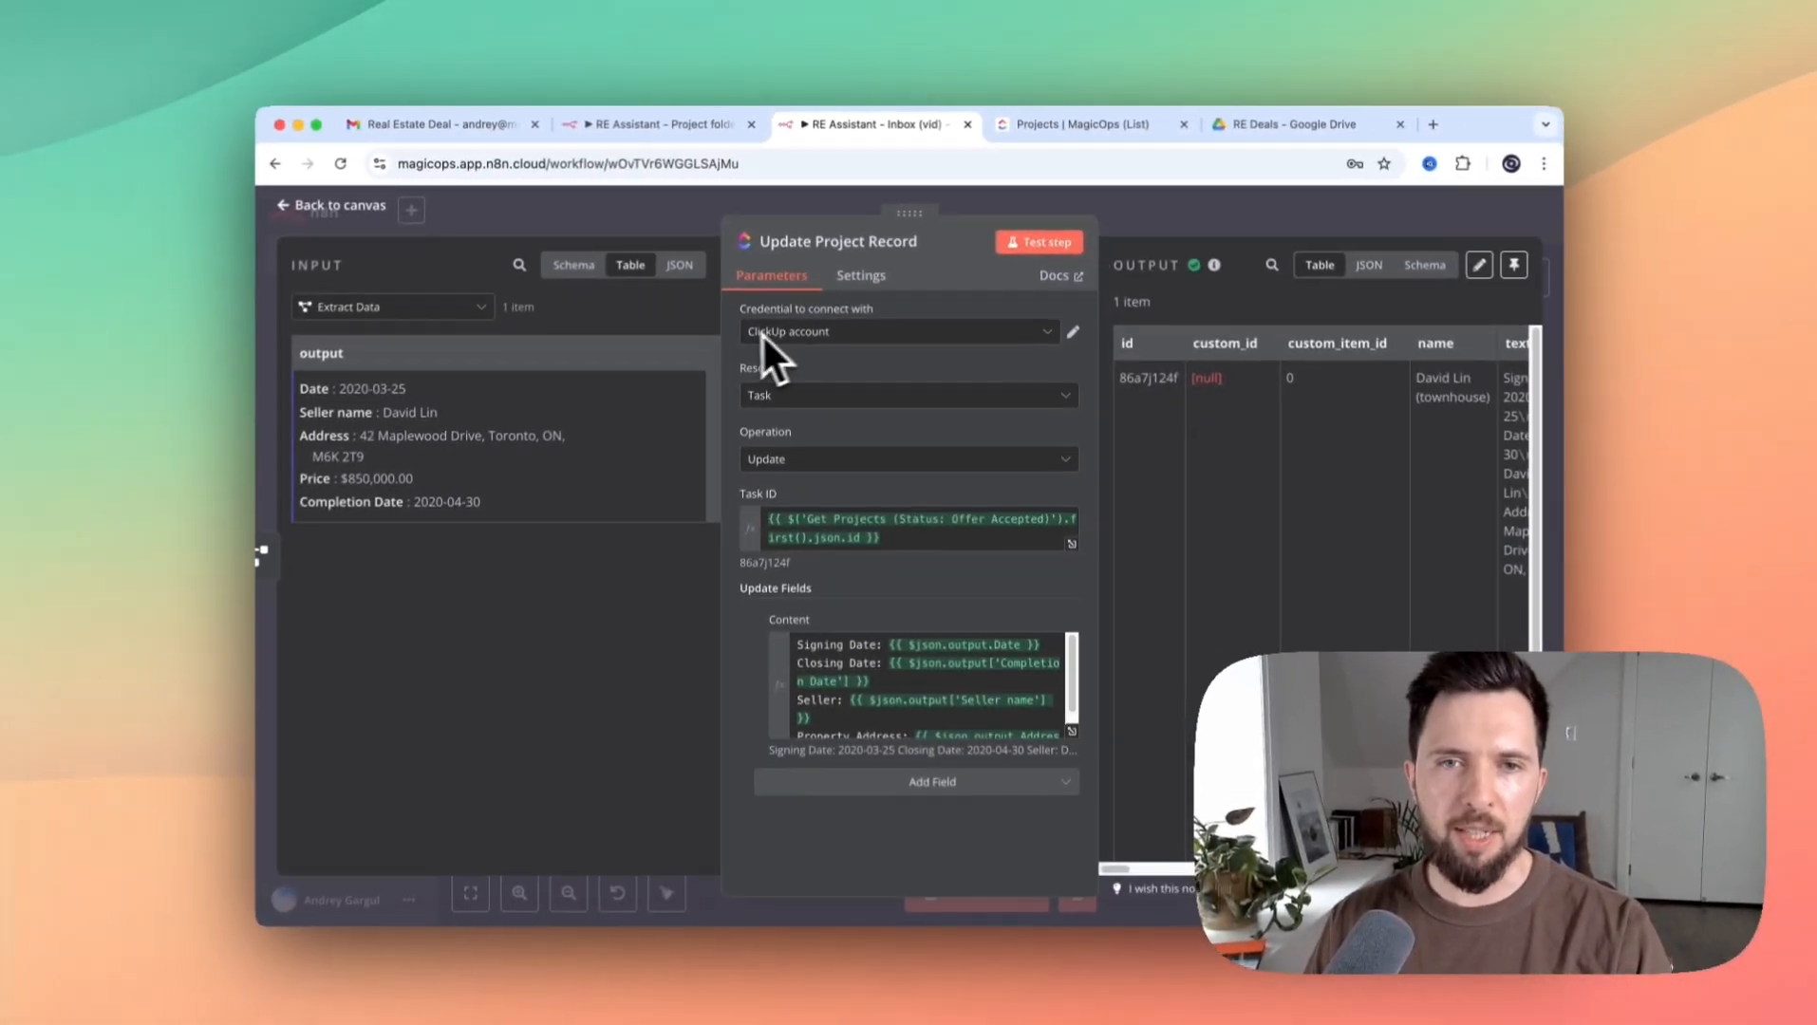
click(862, 532)
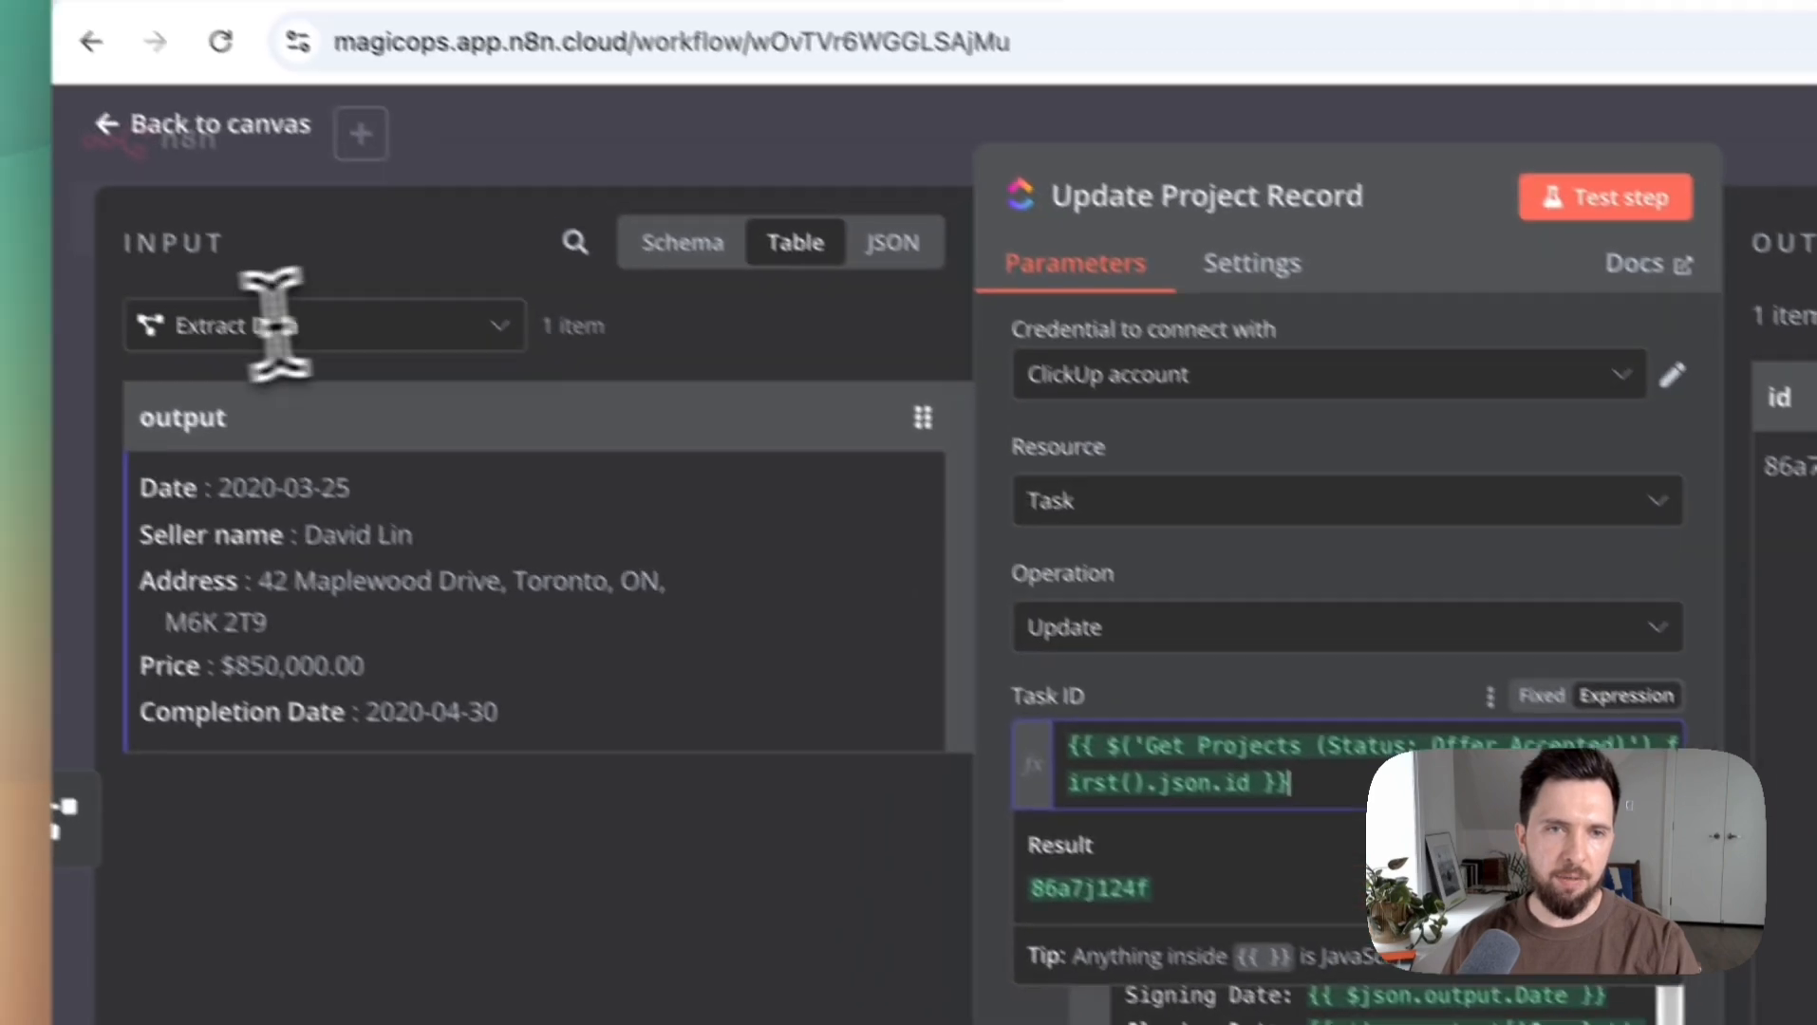
click(681, 242)
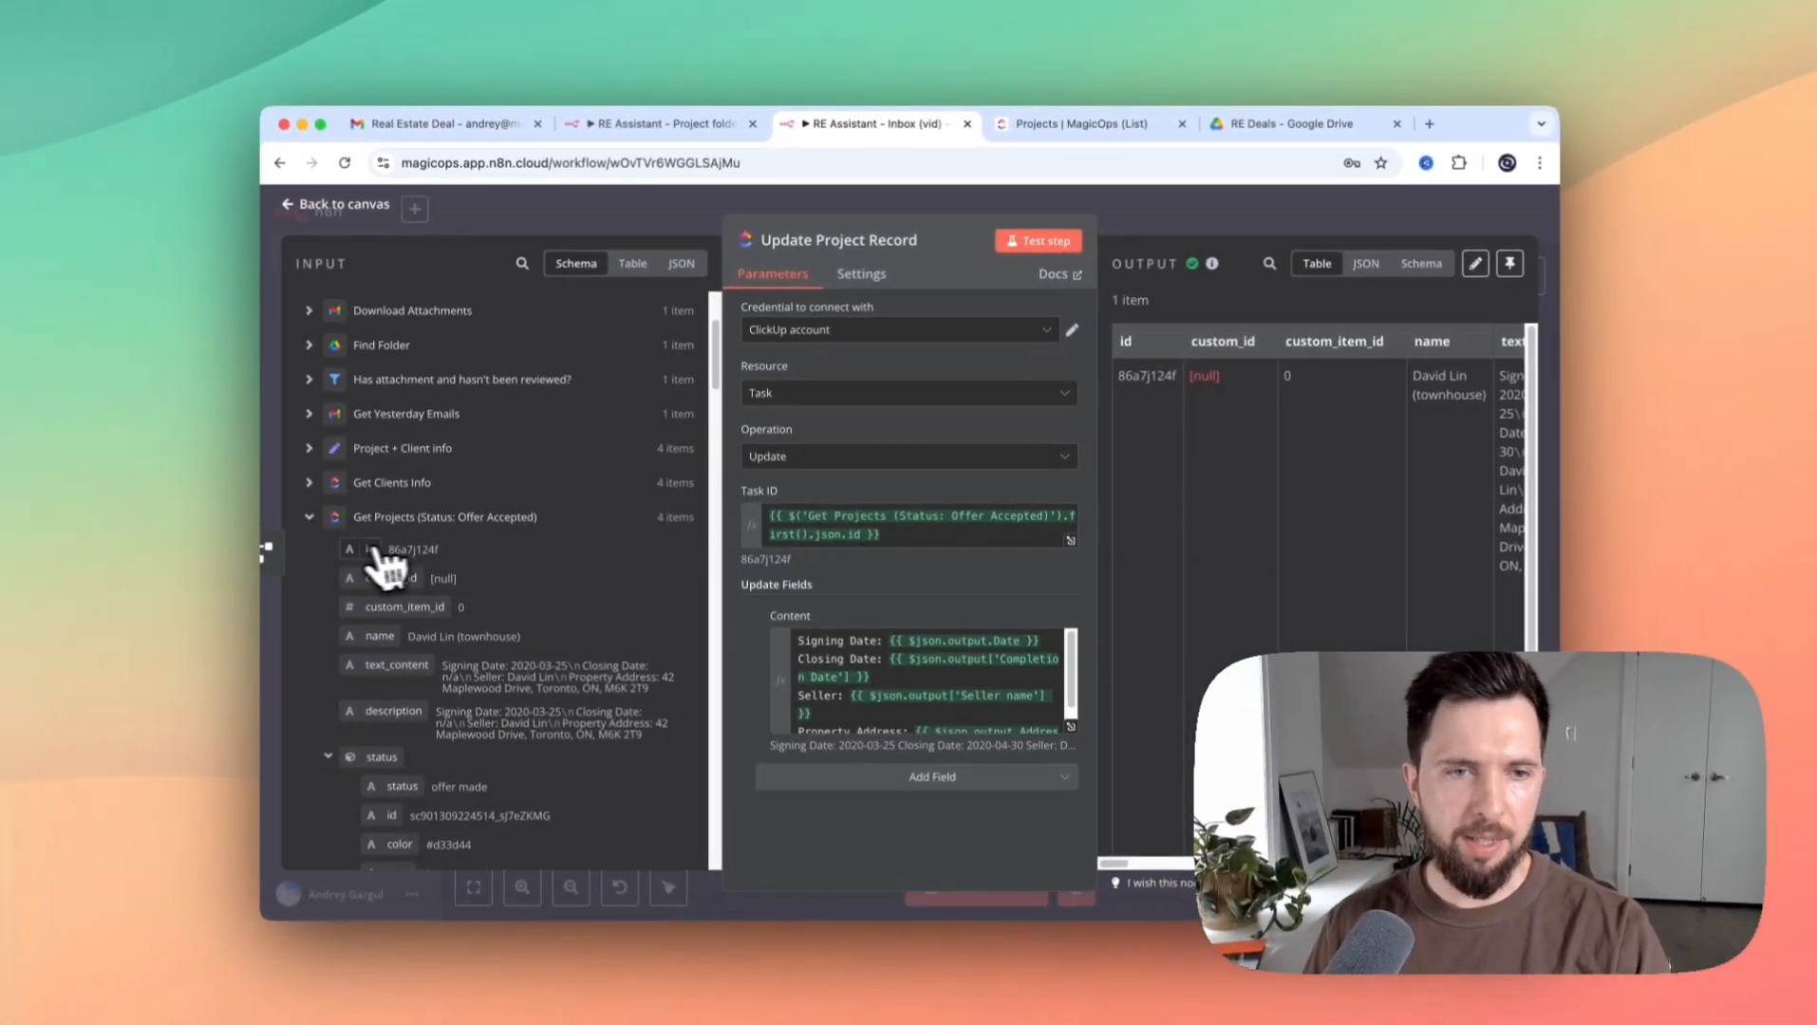
Preview the Content expression, compare it with the Extract Data fields in the input schema, and close the node
click(852, 641)
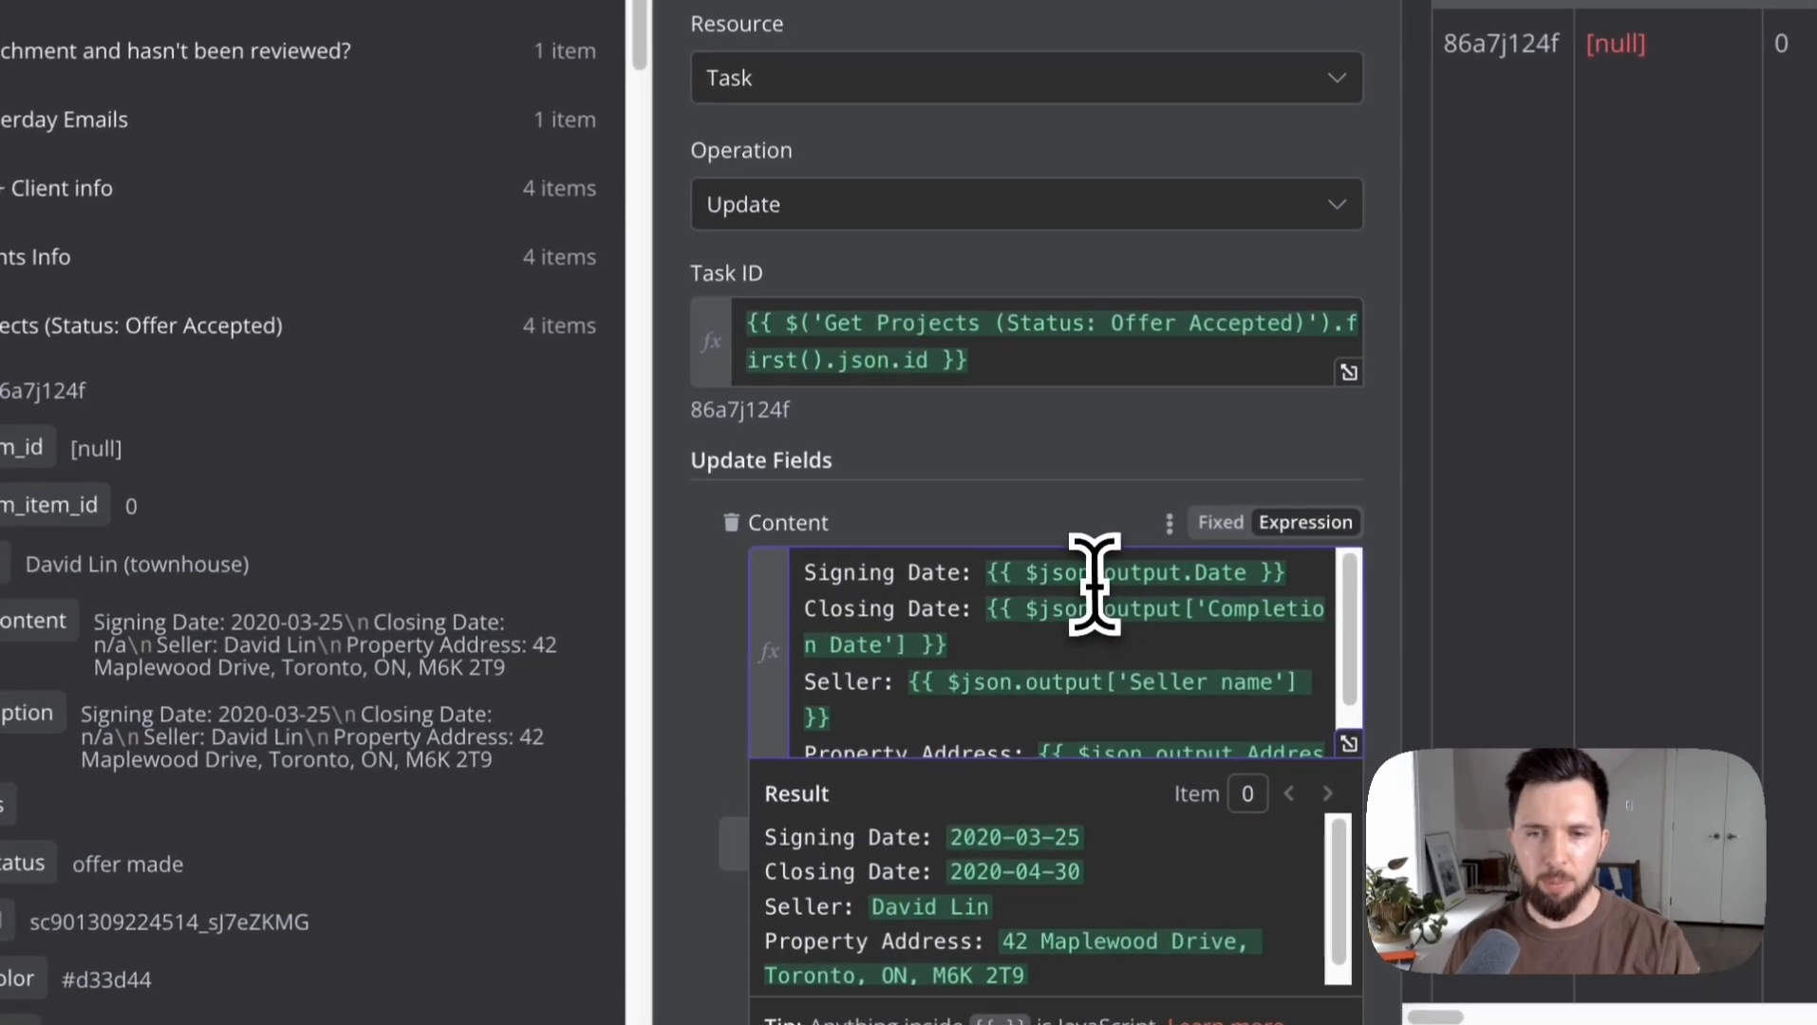
click(1094, 582)
scroll(231, 344, up, 4)
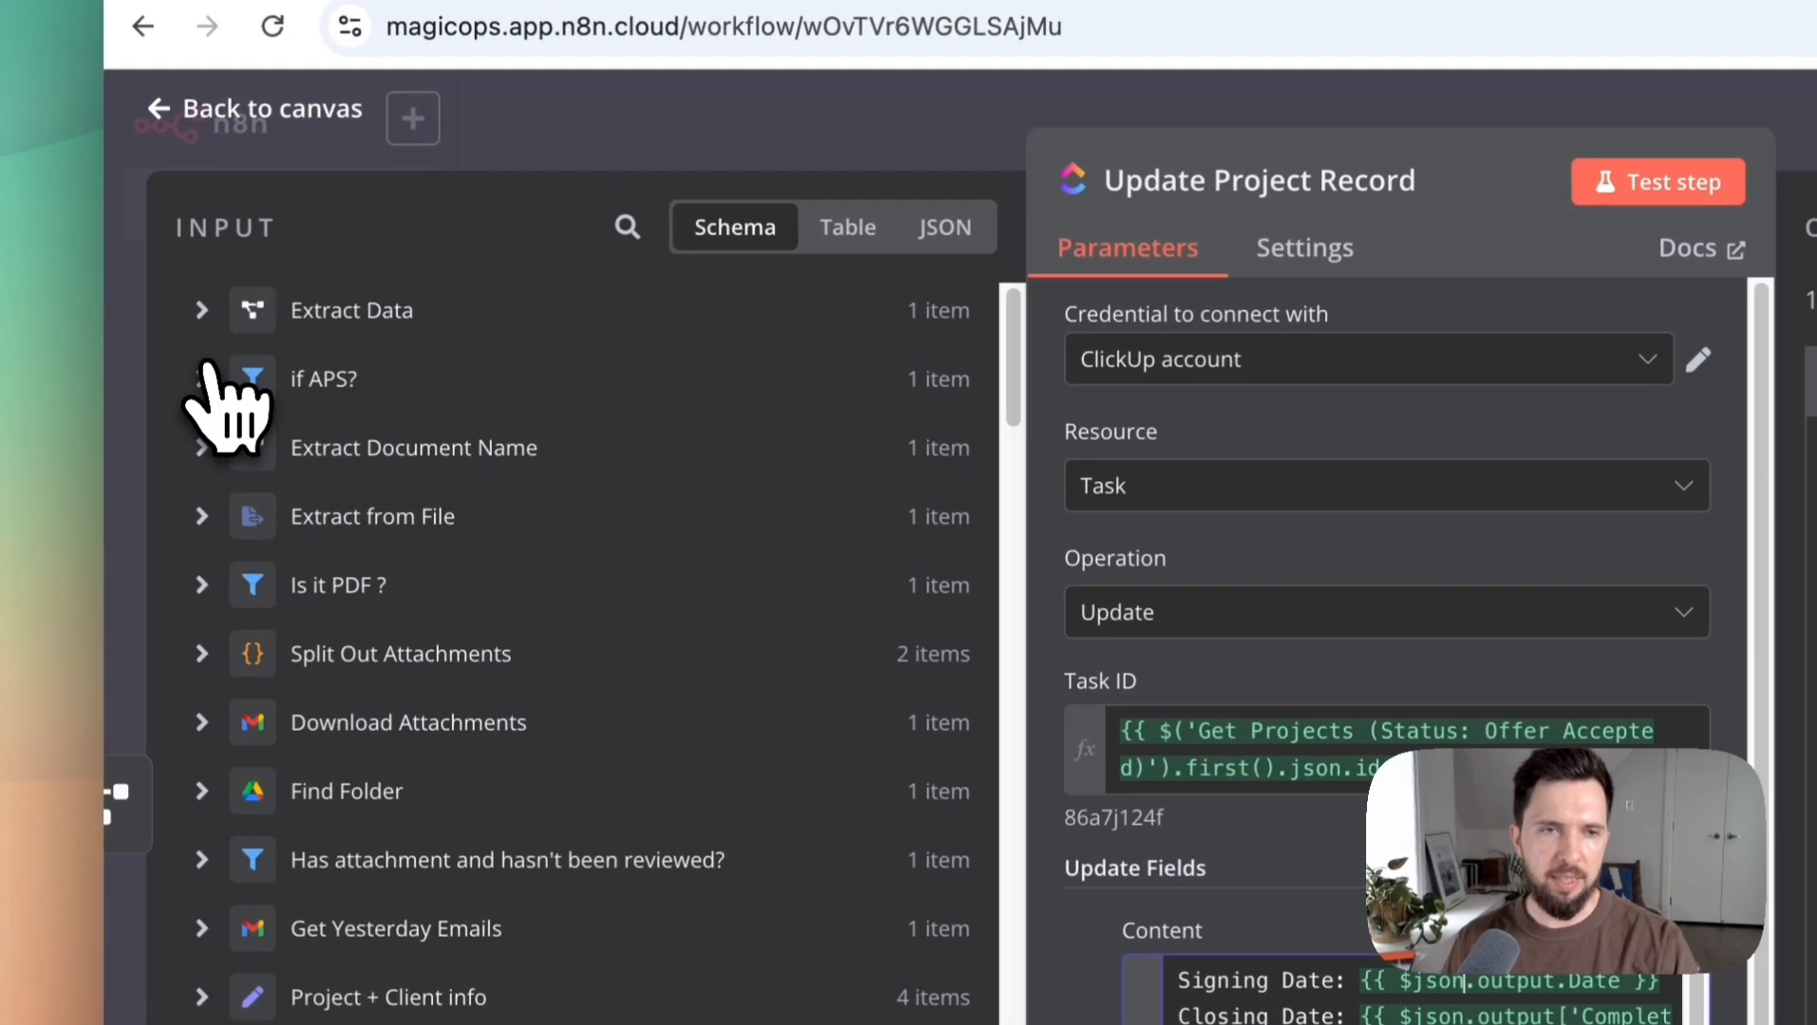
click(201, 310)
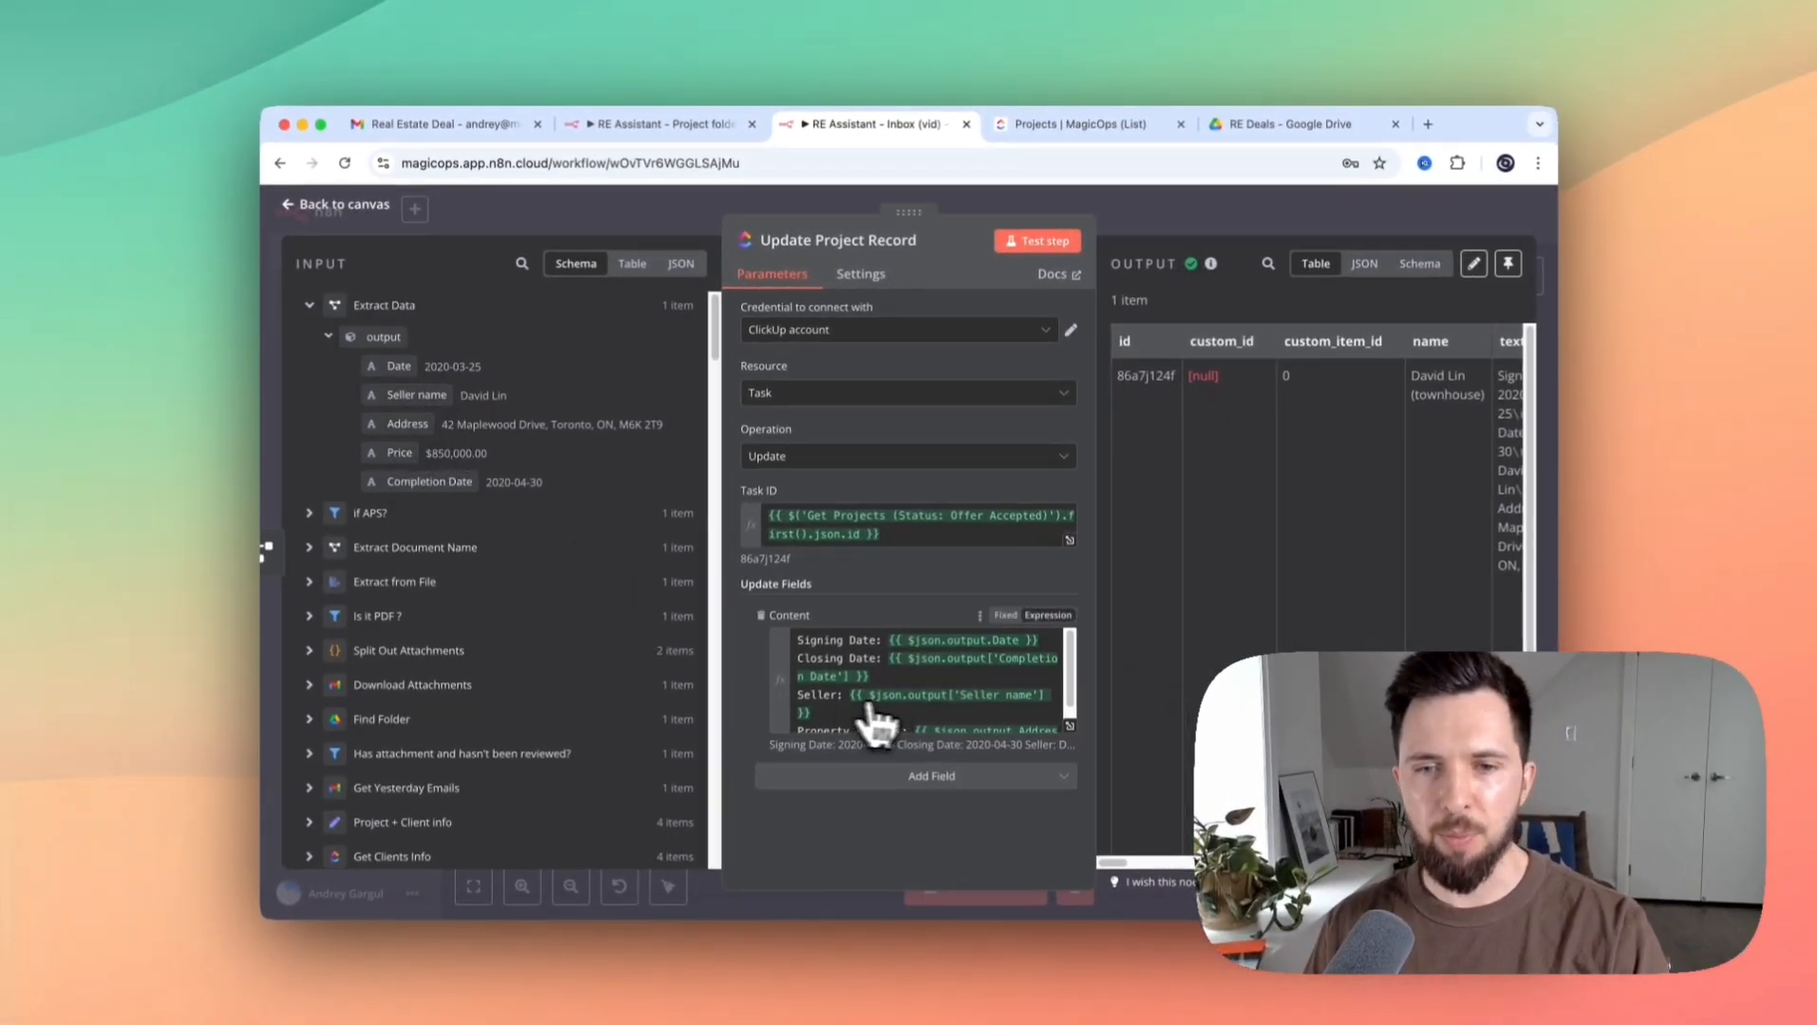
scroll(875, 721, down, 2)
scroll(1014, 726, up, 3)
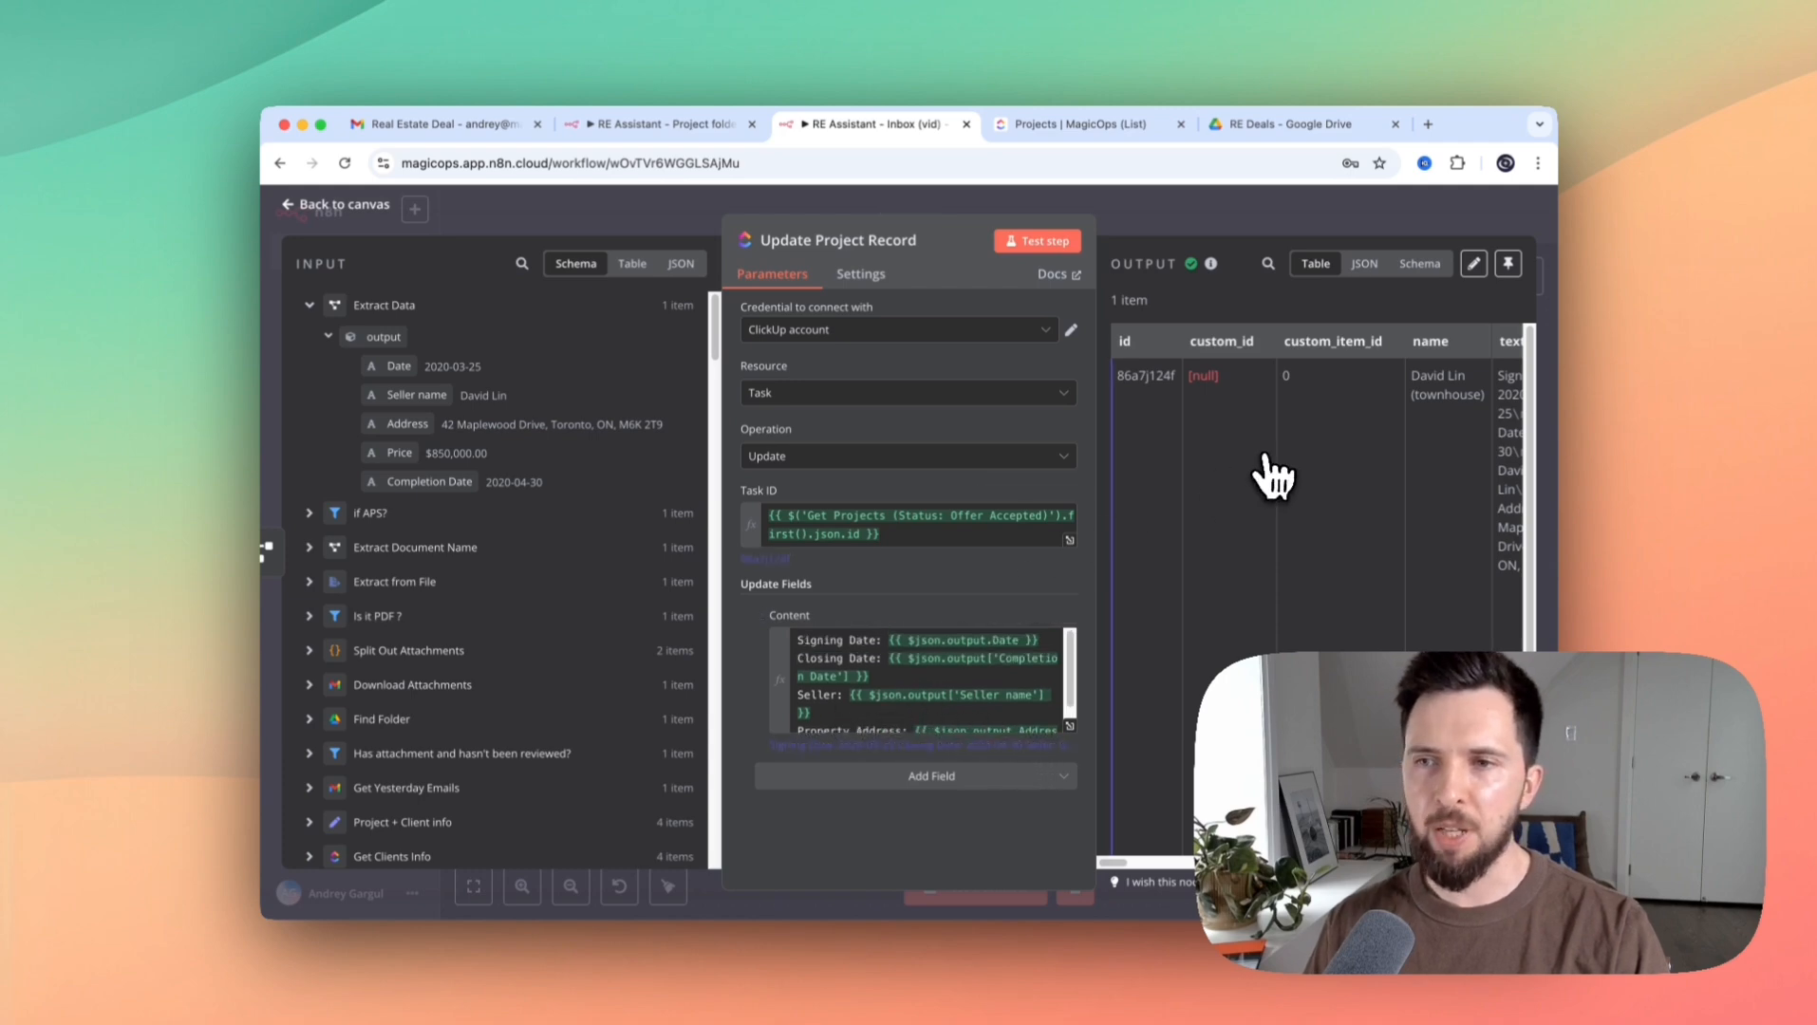
key(Escape)
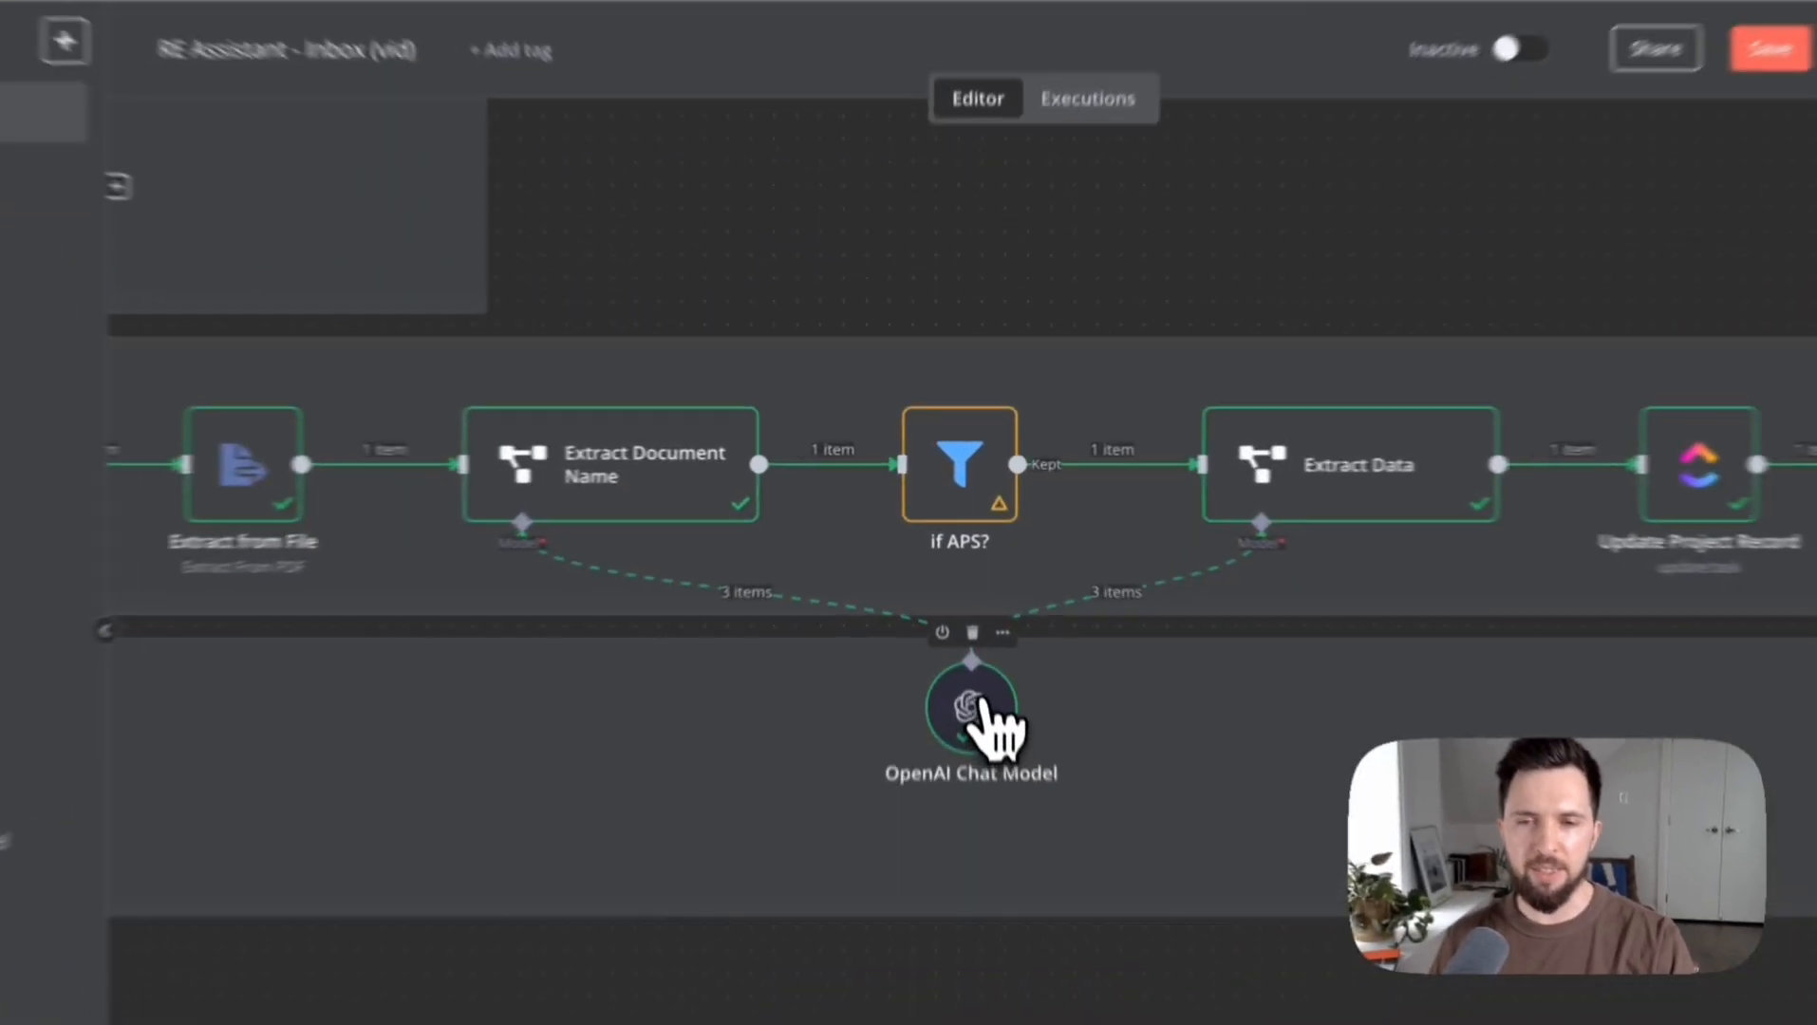
Open the Add label node under Mark as processed, examine its Message ID expression and files-uploaded label, and return to the canvas
double_click(959, 610)
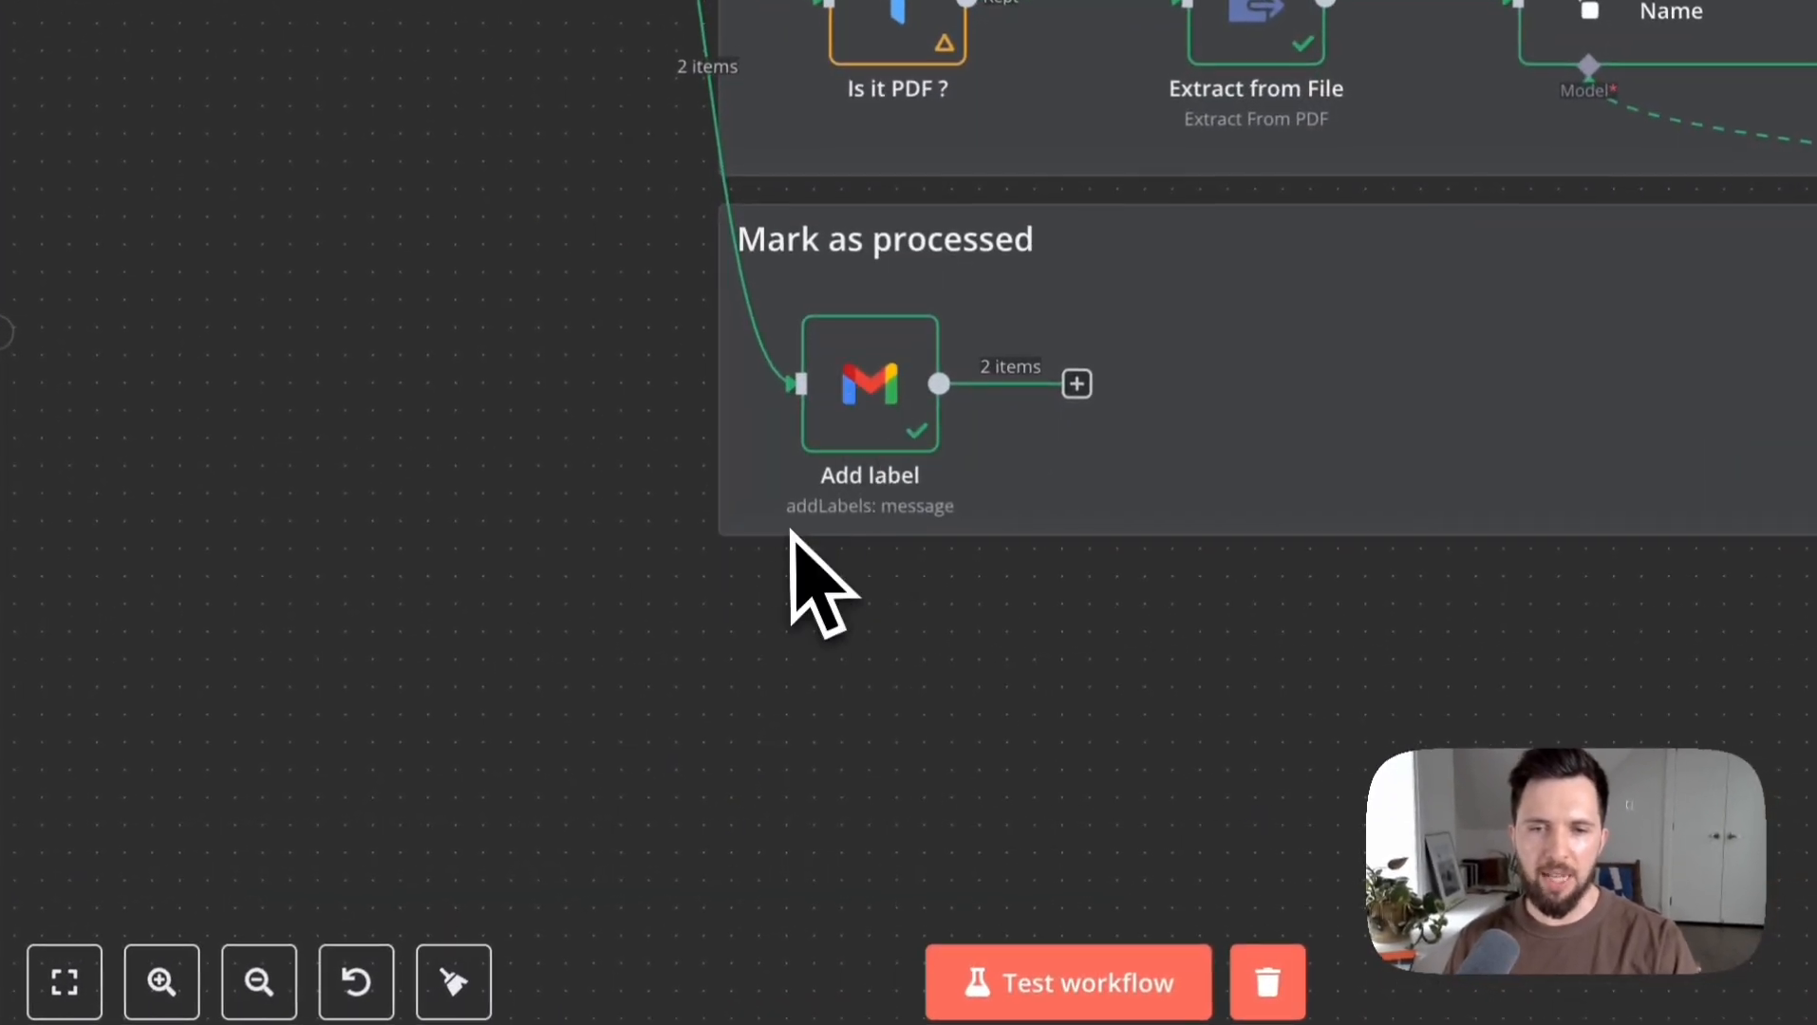
double_click(880, 391)
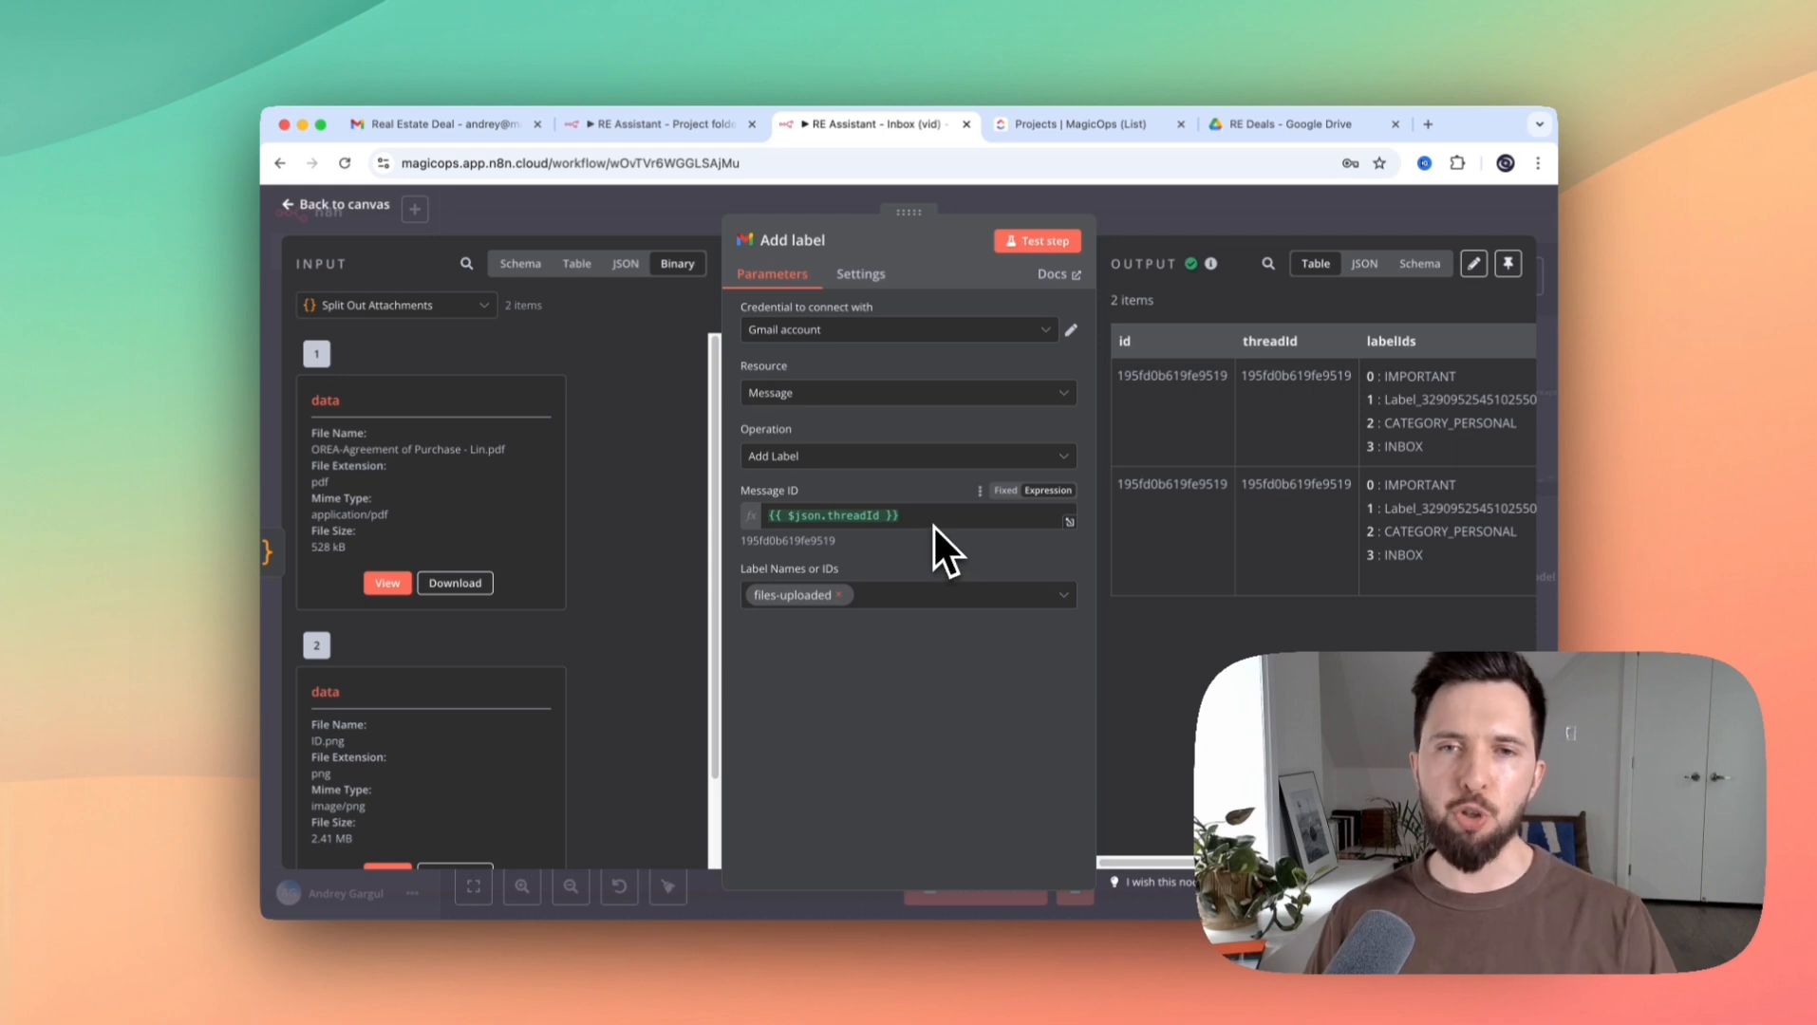
key(Escape)
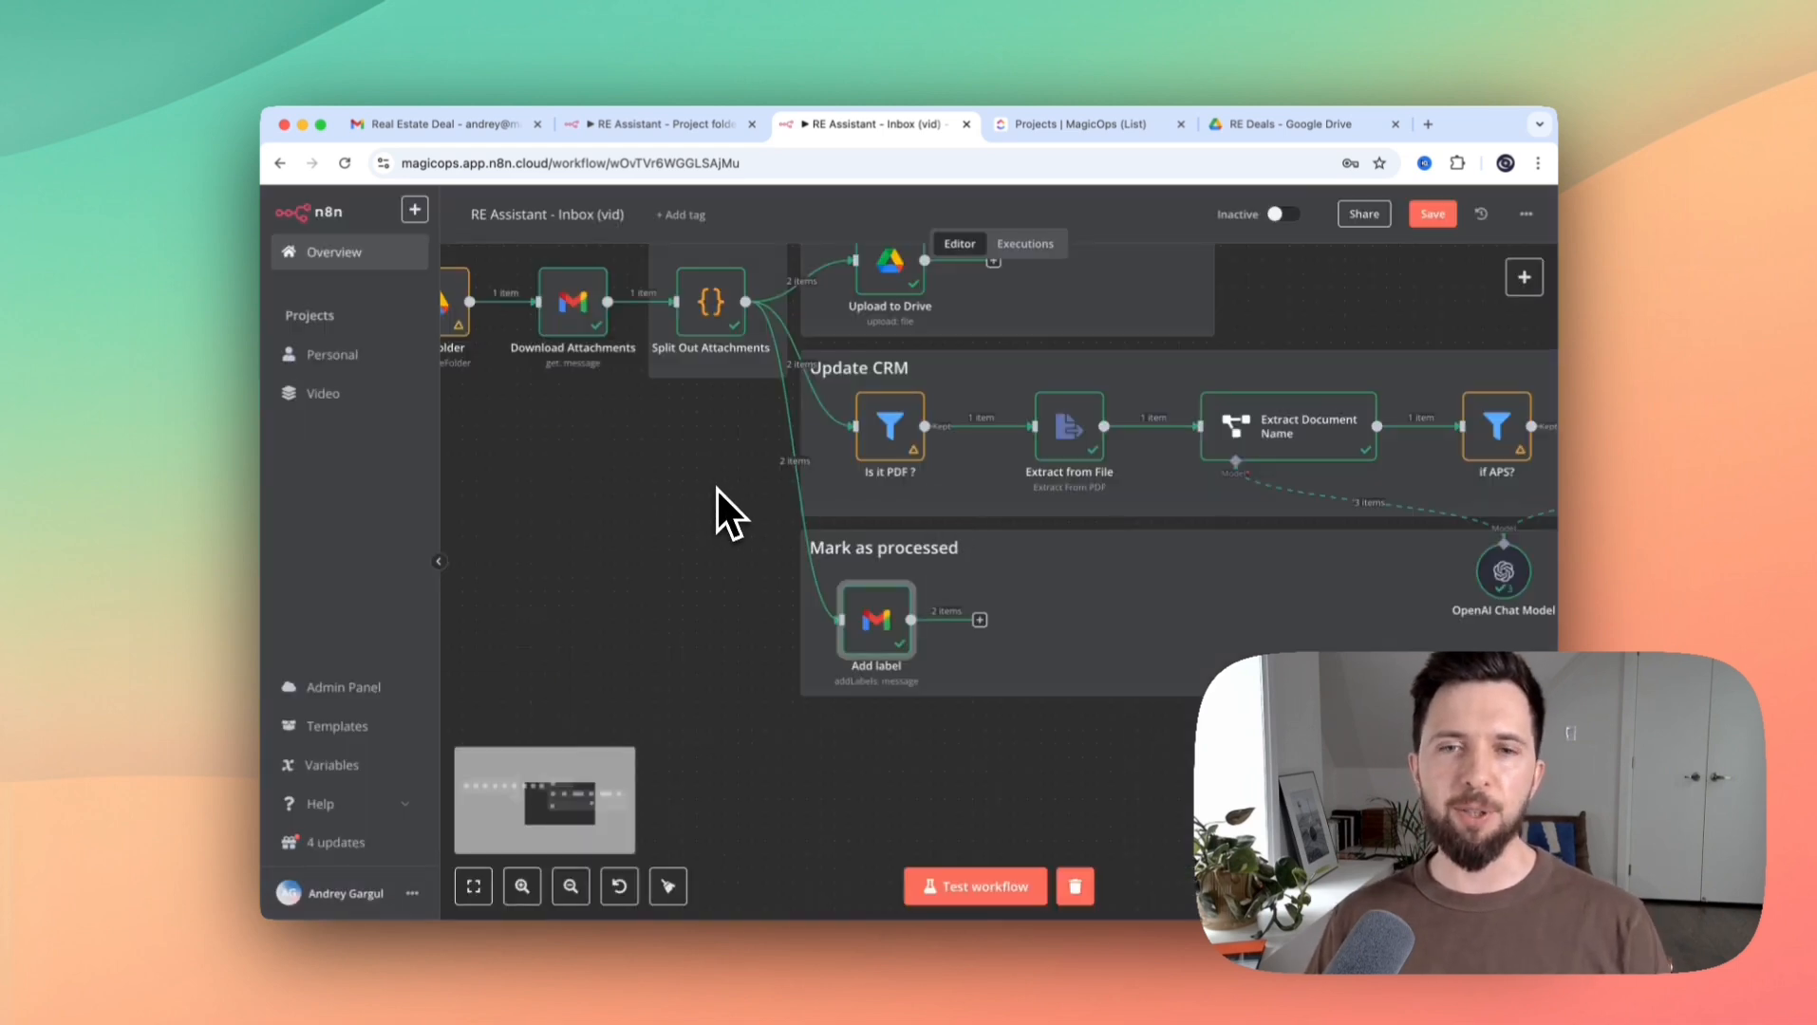
scroll(716, 487, up, 1)
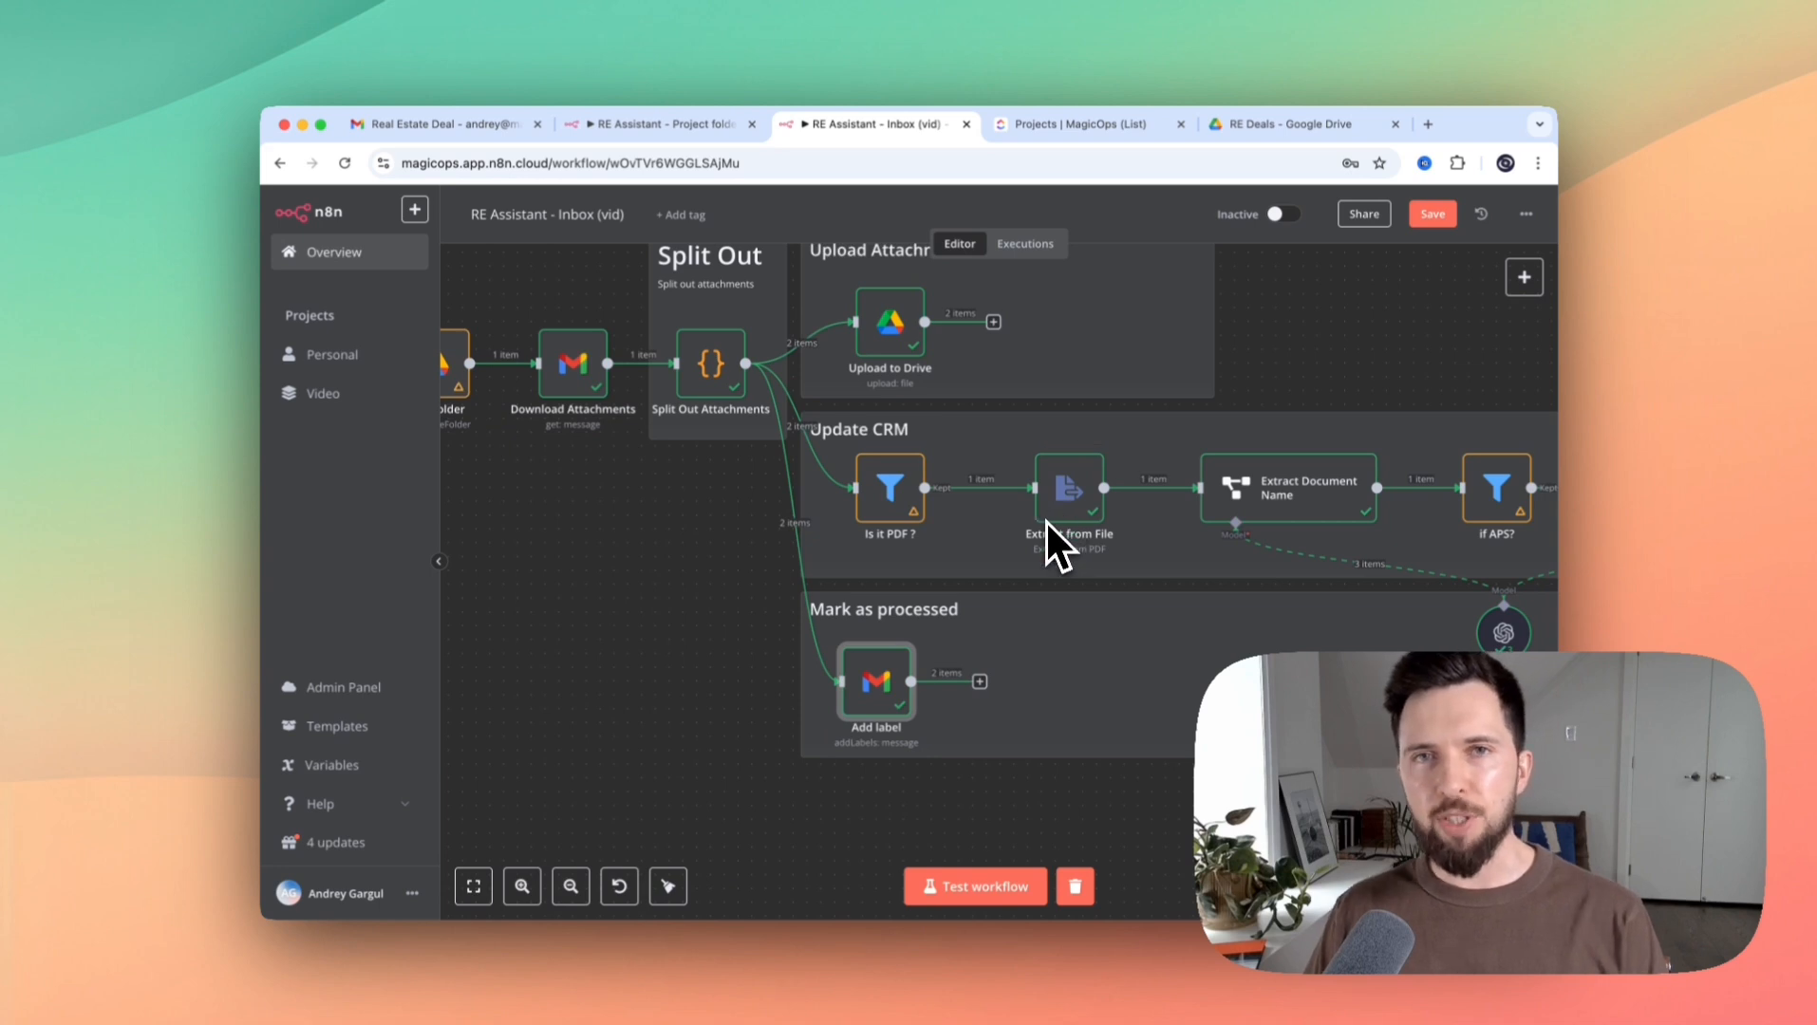
mouse_move(1042, 524)
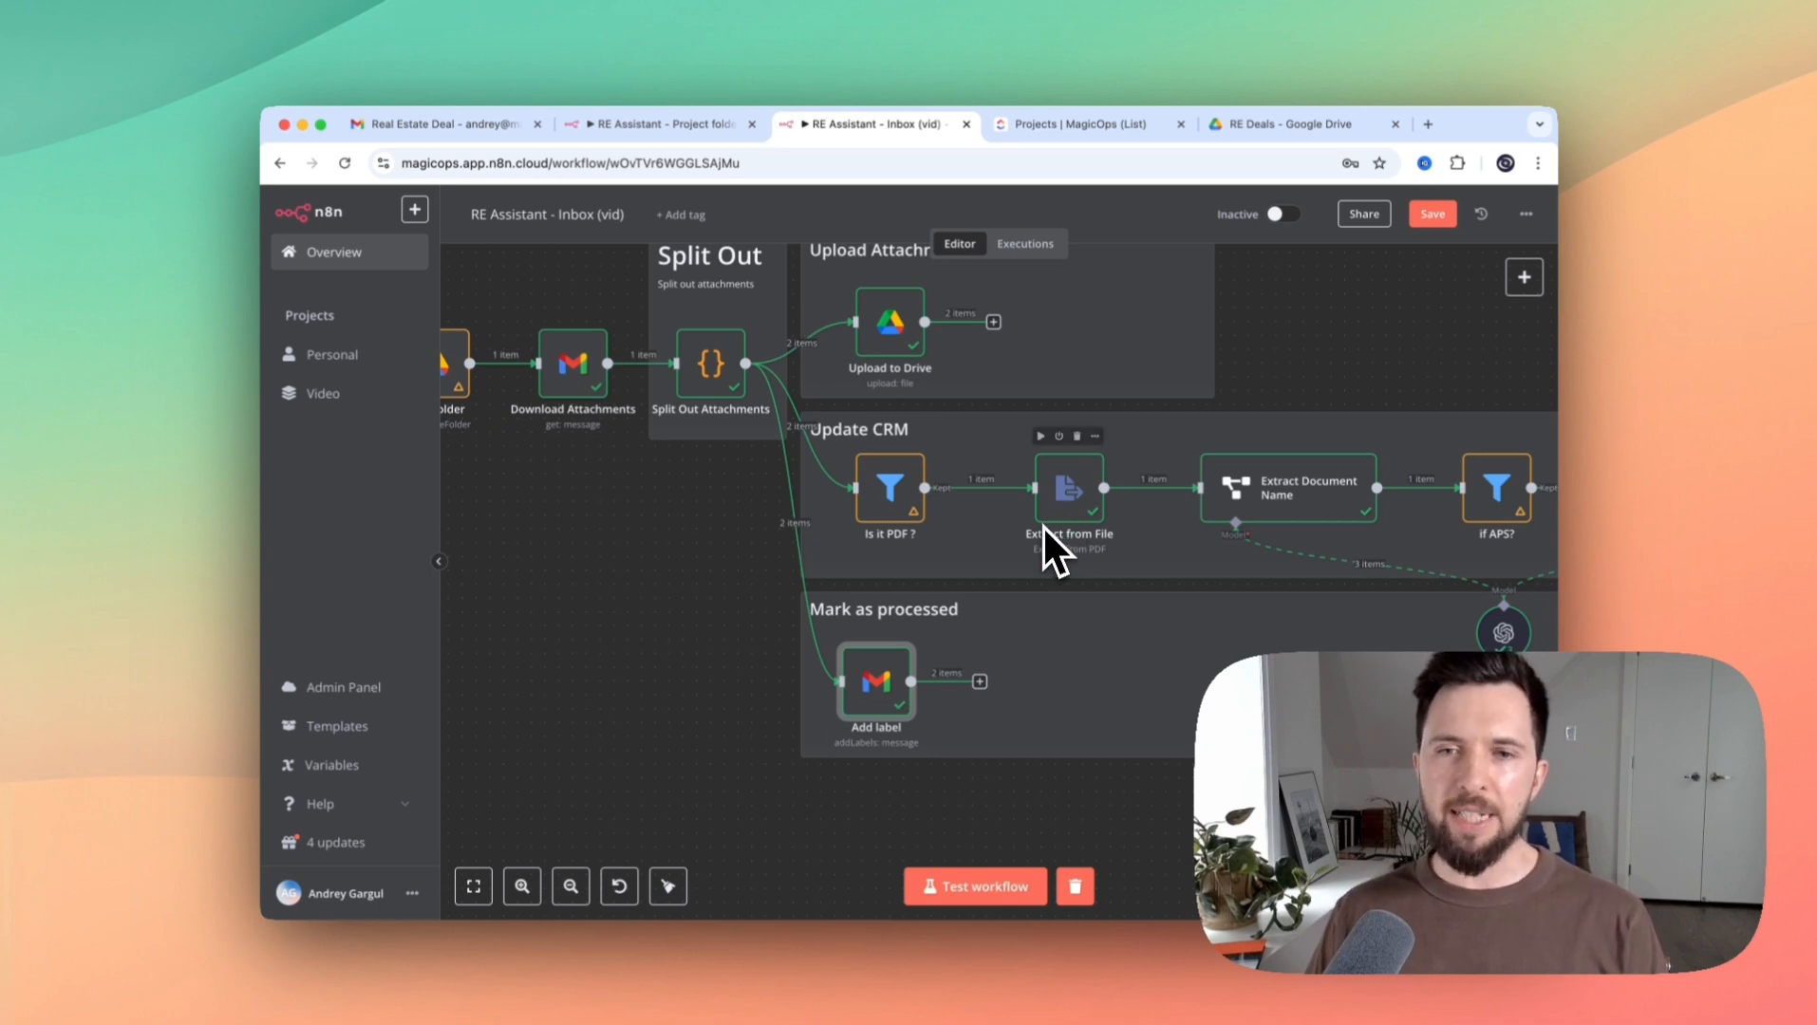
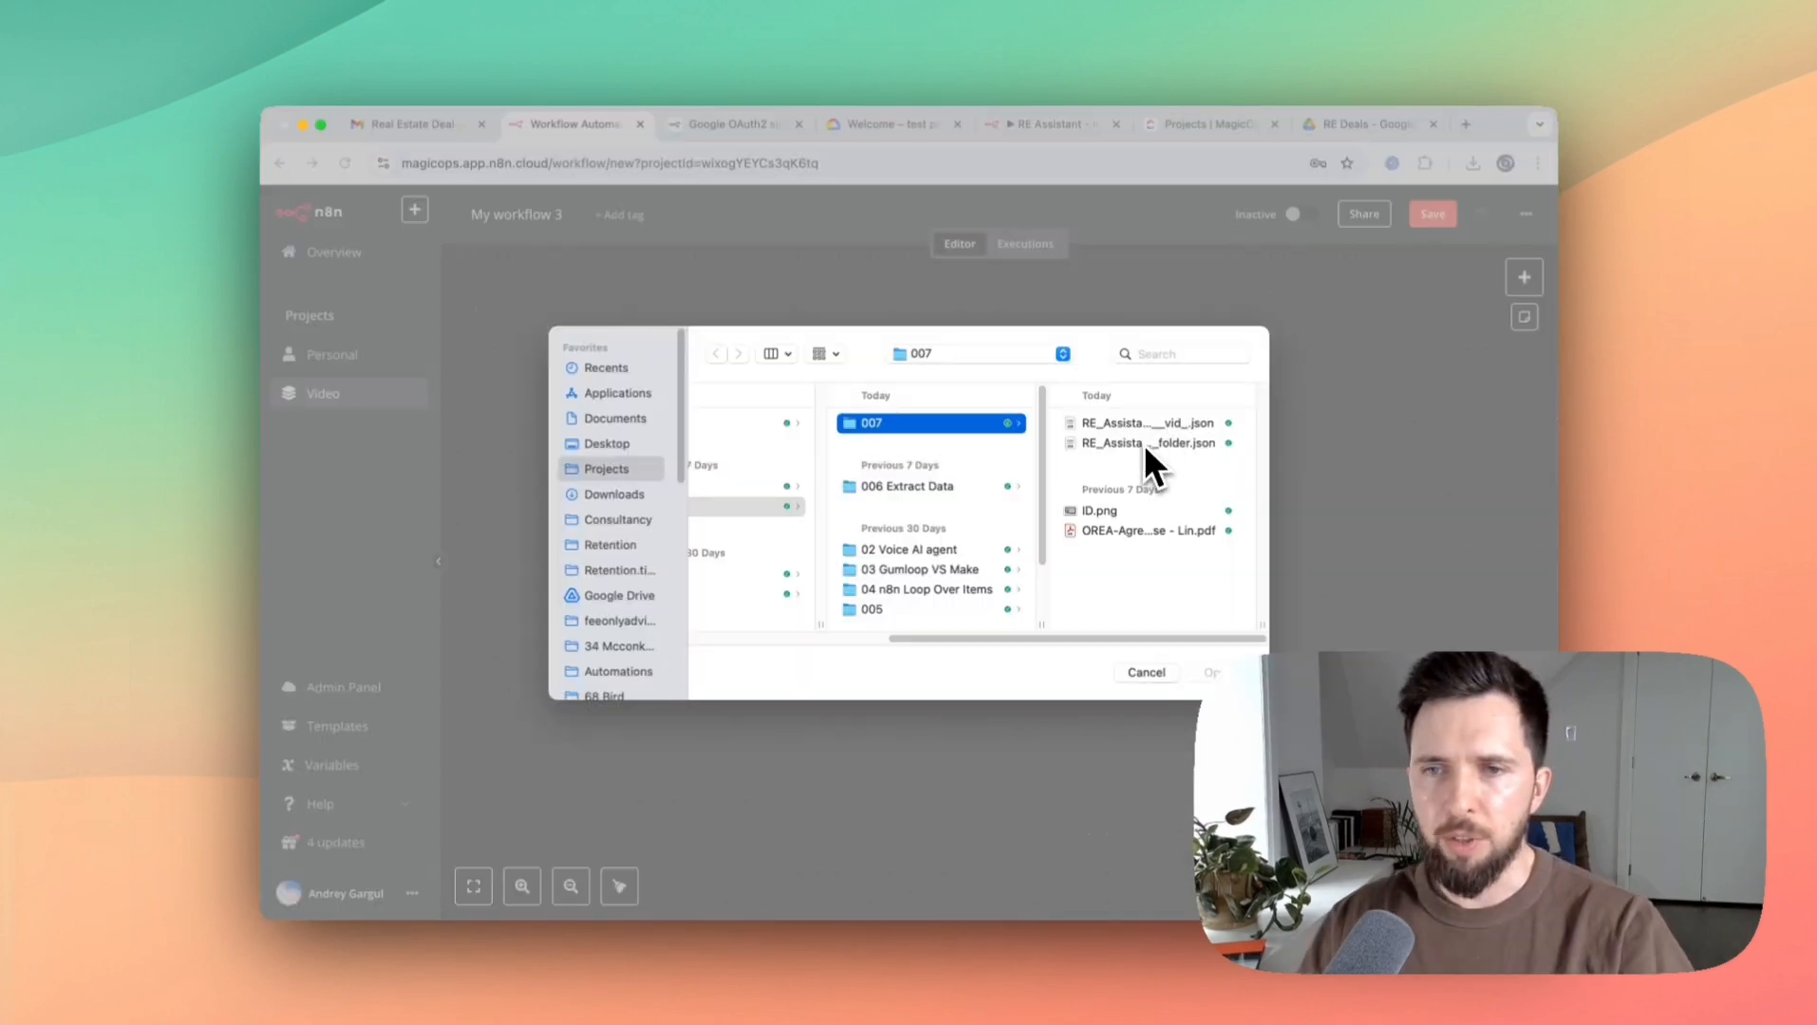
Import the RE Assistant folder workflow JSON file and connect its ClickUp Trigger to the MagicOps workspace with a new credential
click(1143, 444)
click(1211, 672)
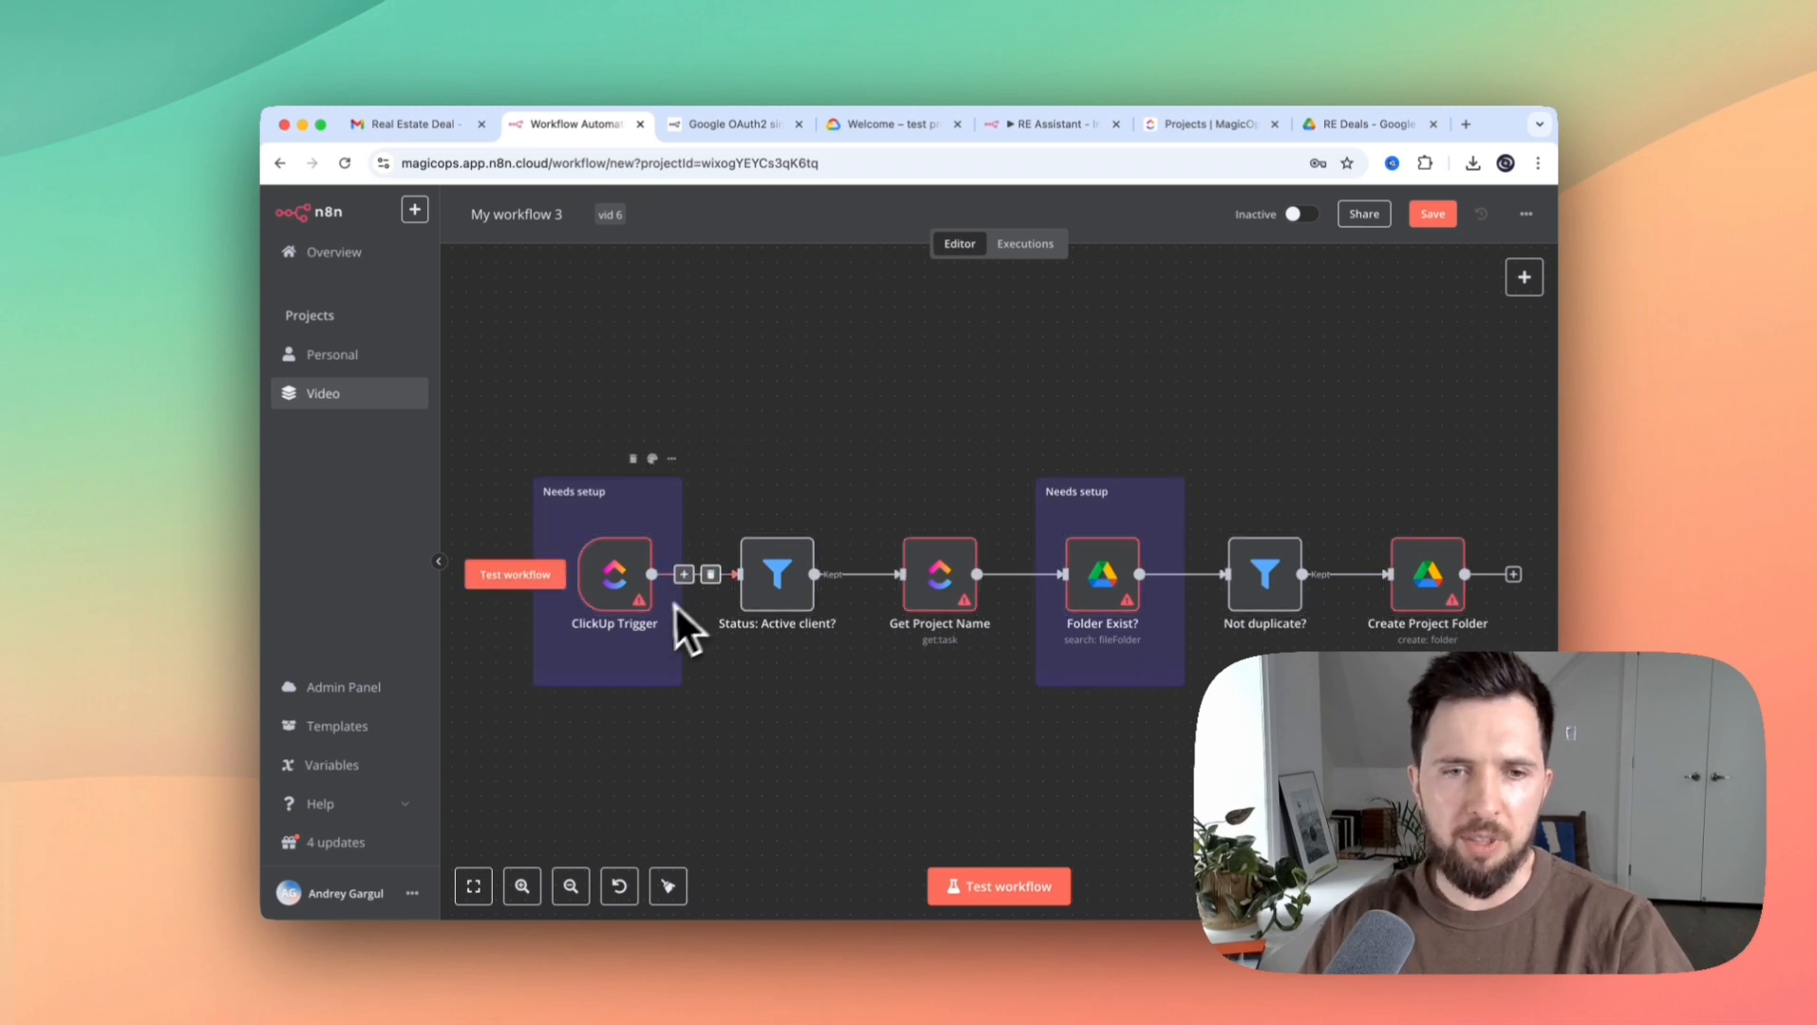
double_click(614, 569)
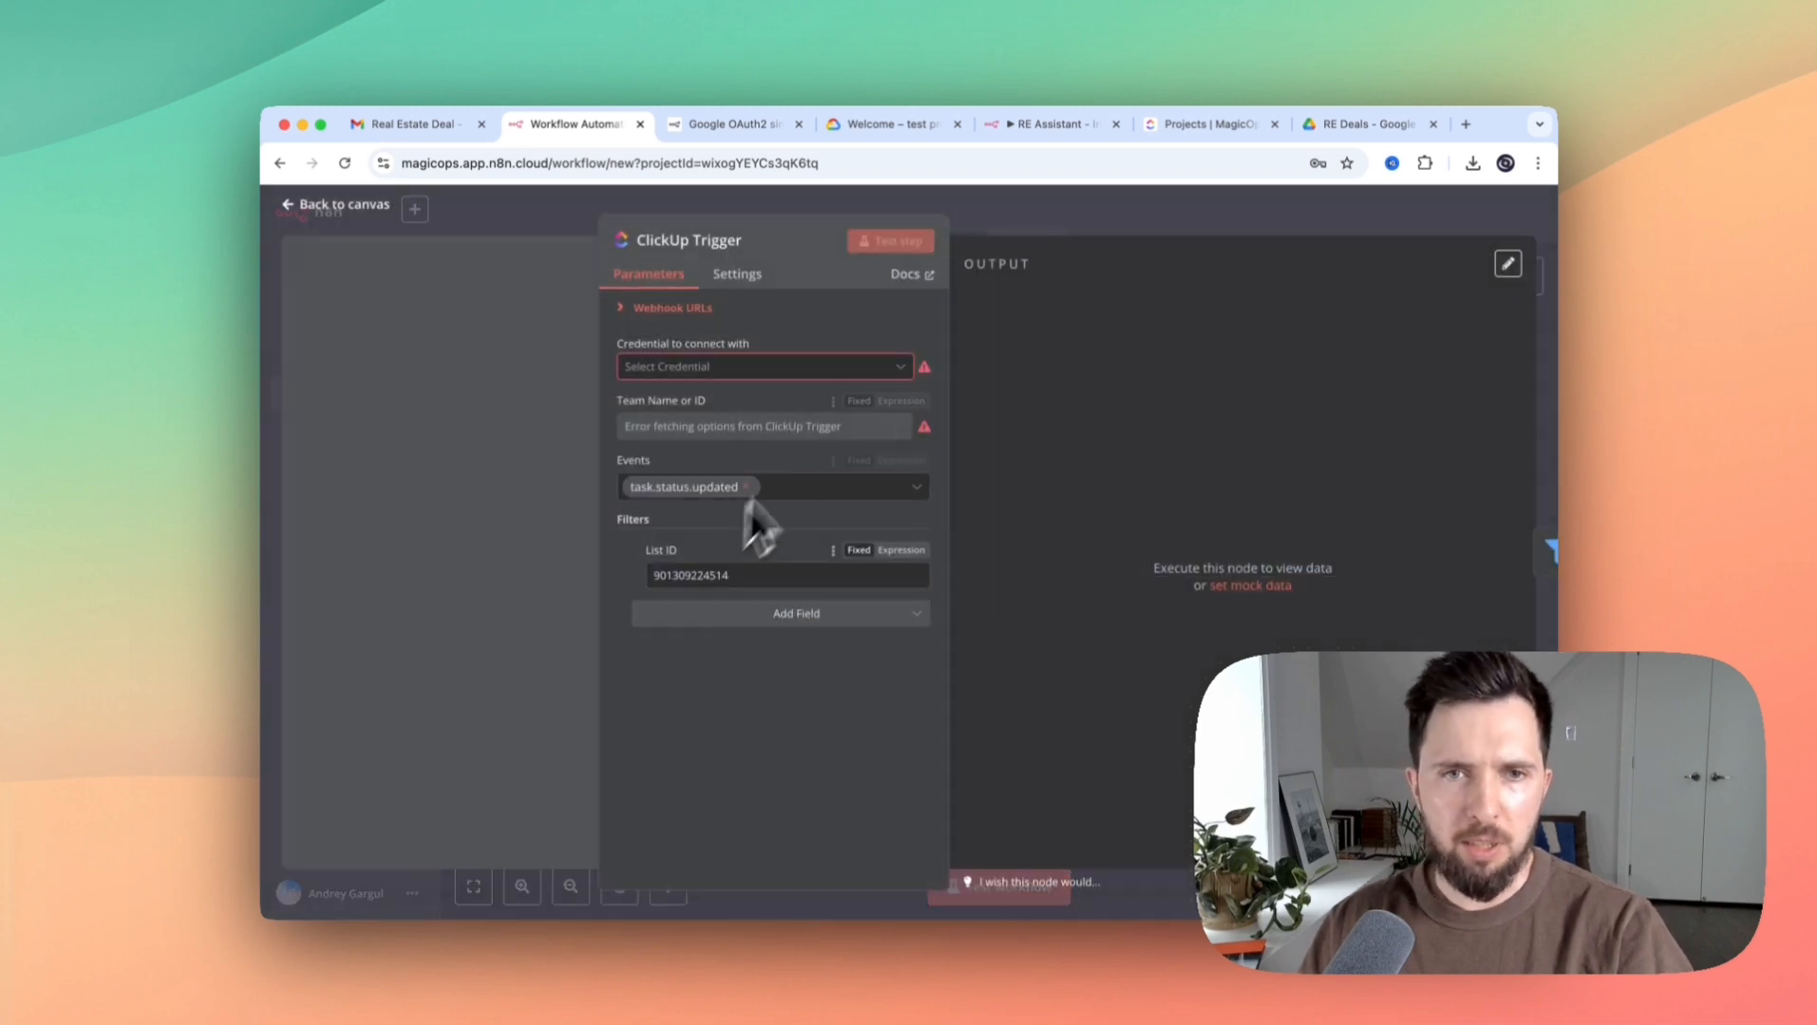
click(678, 368)
click(674, 405)
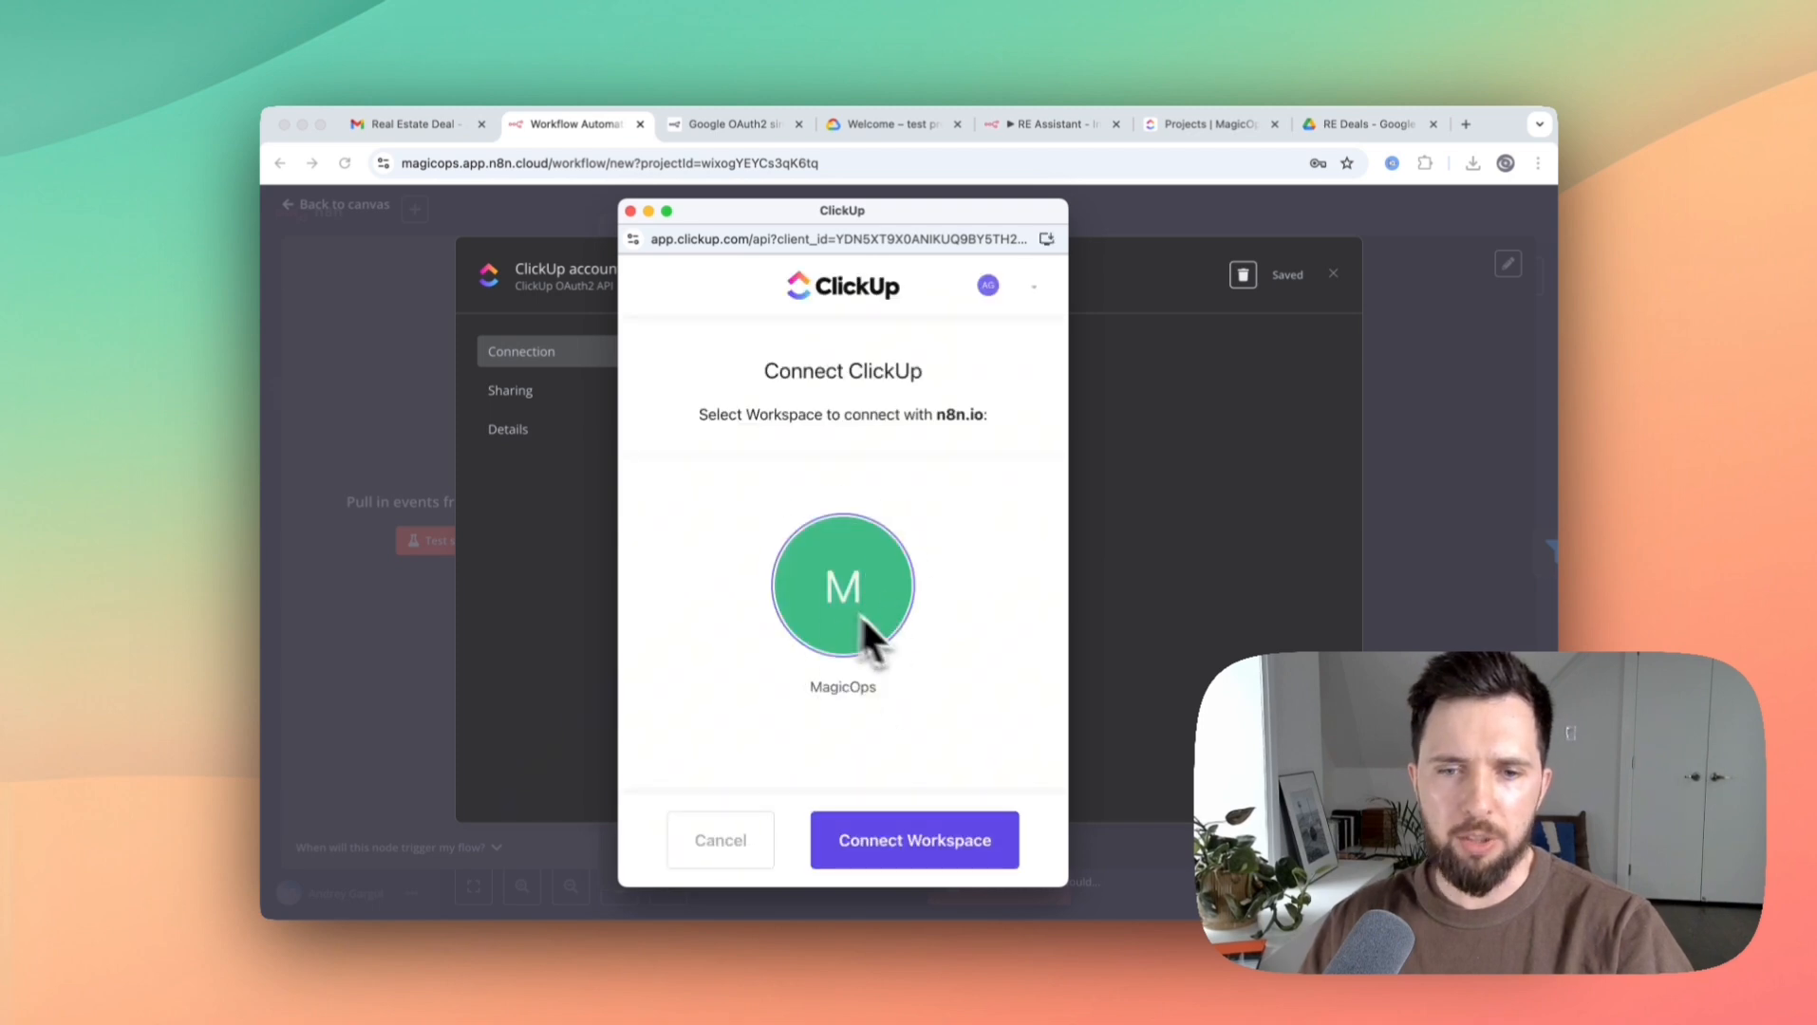
click(917, 842)
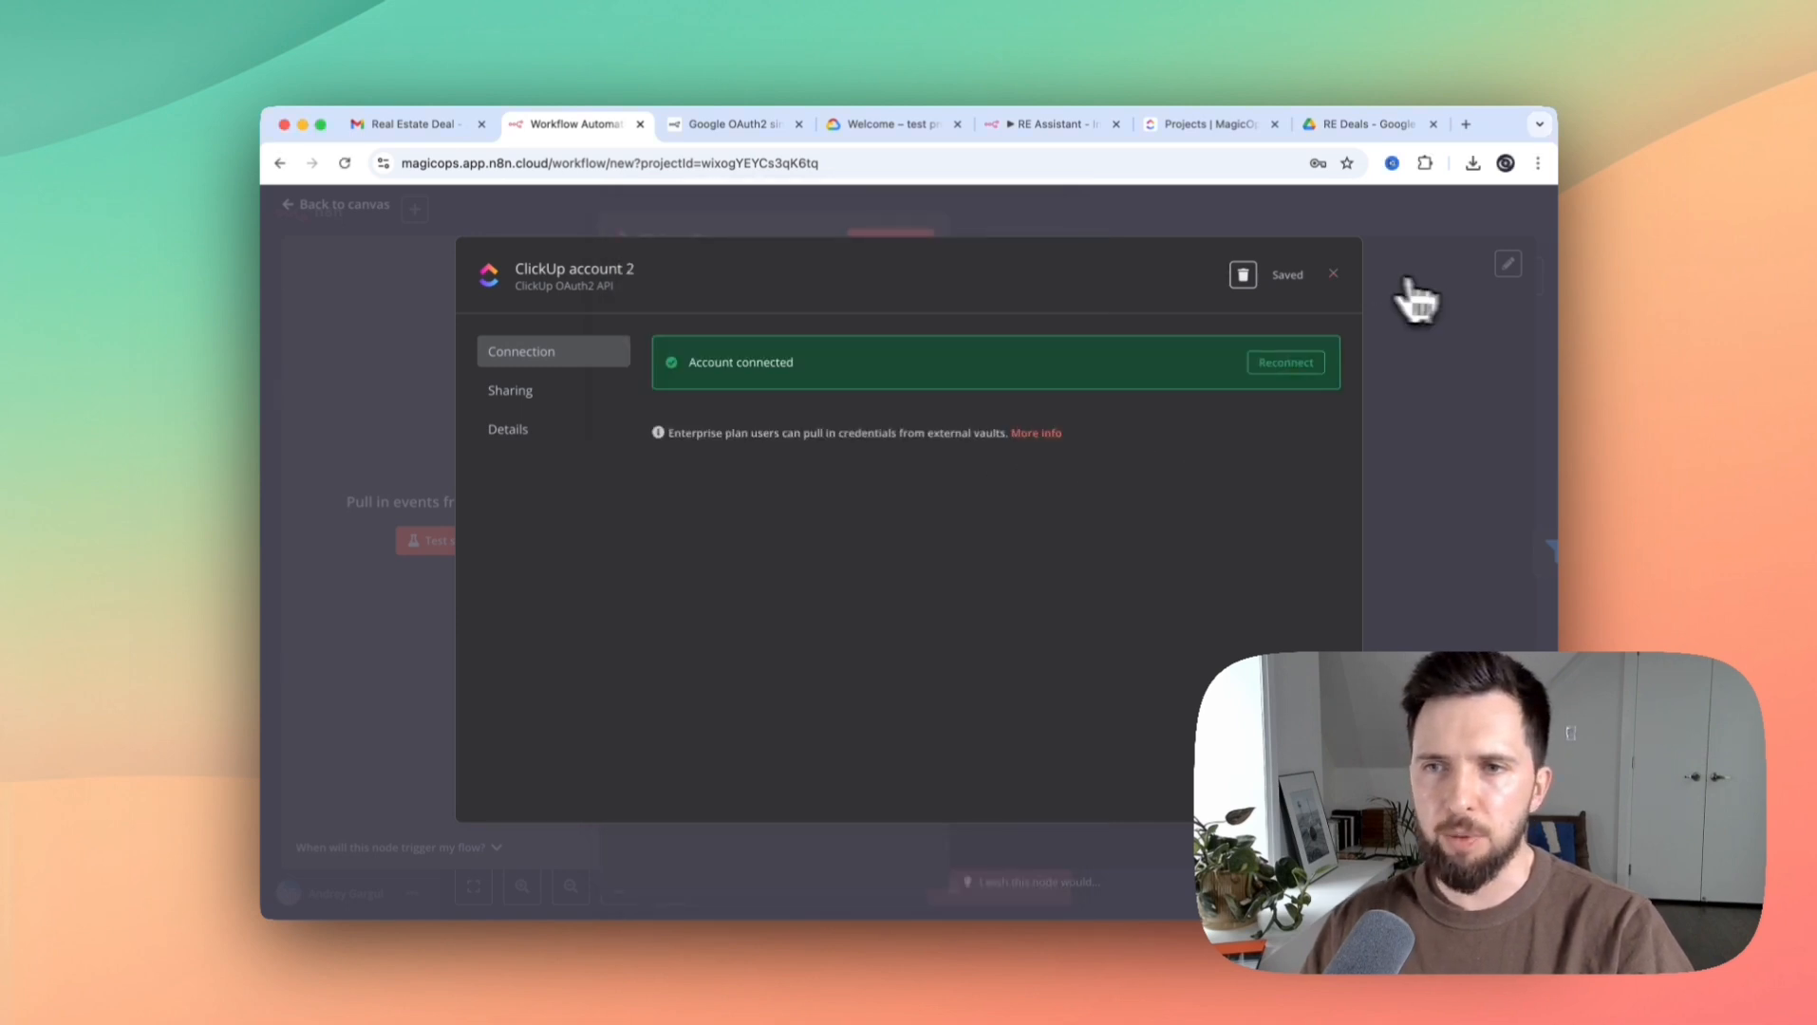
click(1332, 273)
key(Escape)
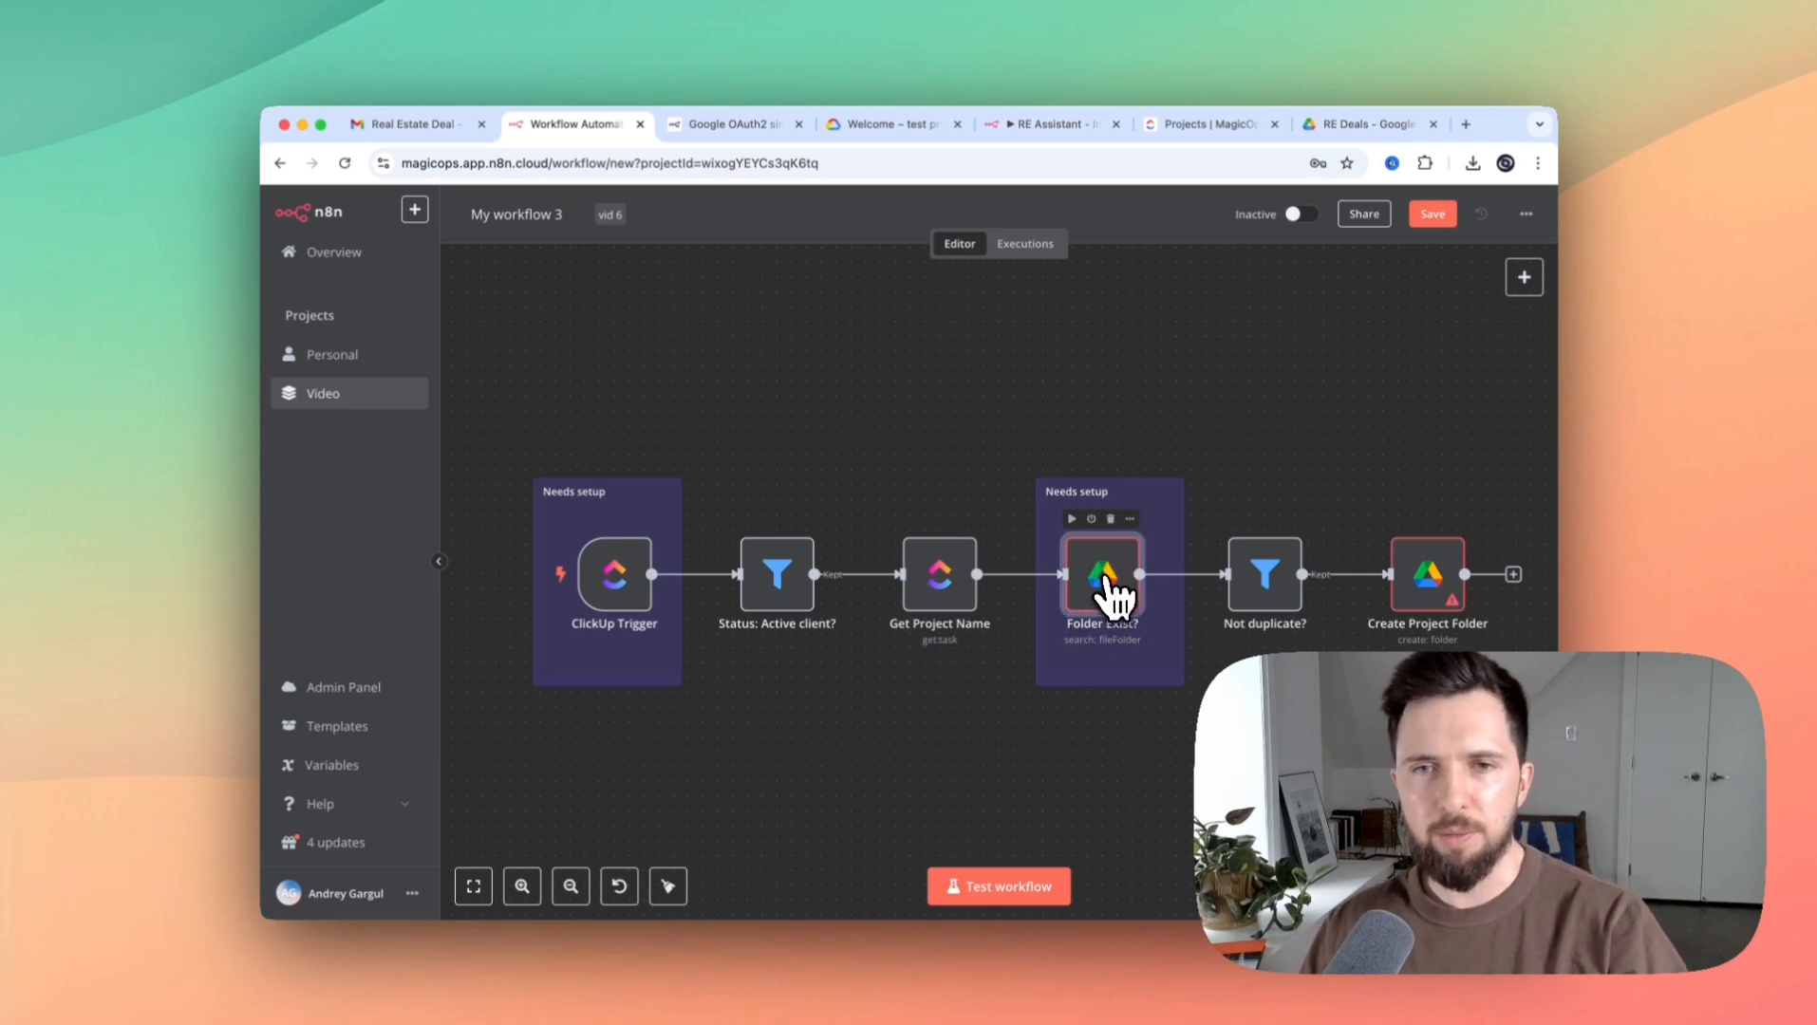
Start a new Google credential in the Folder Exist? node and open its OAuth2 single service documentation at Prerequisites
double_click(1112, 591)
click(866, 332)
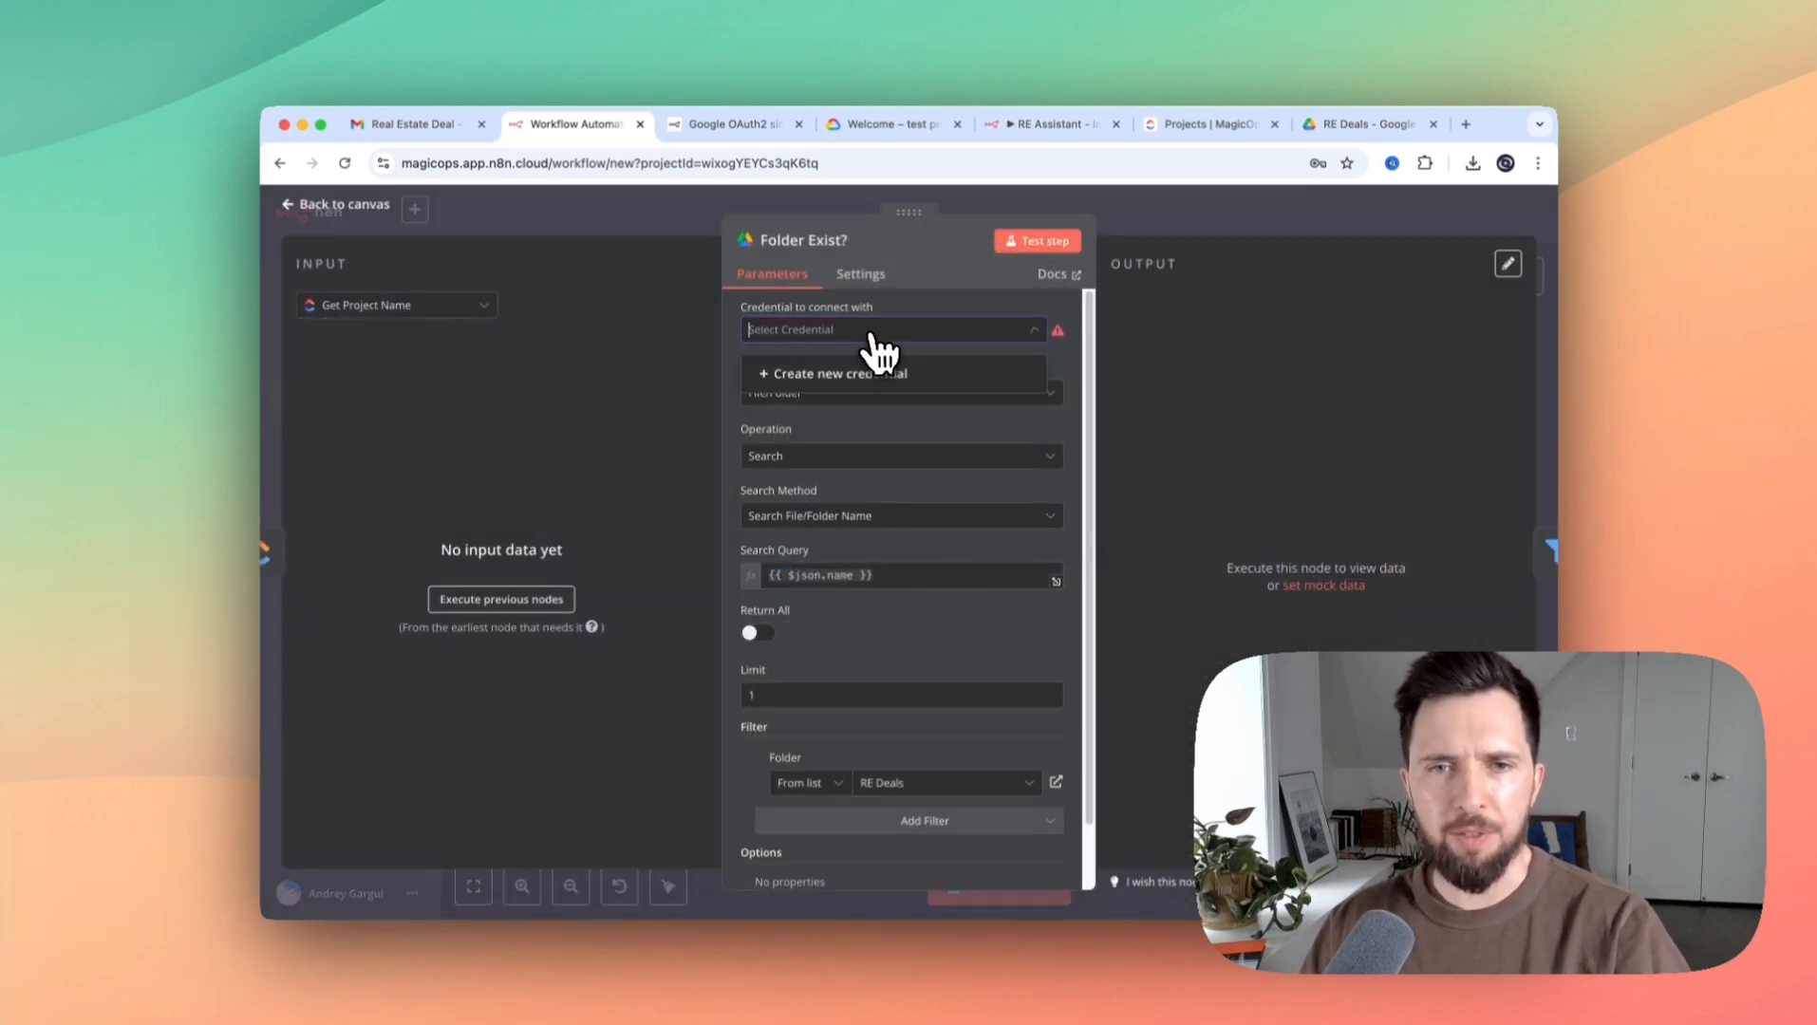
click(859, 364)
drag(703, 364, 986, 386)
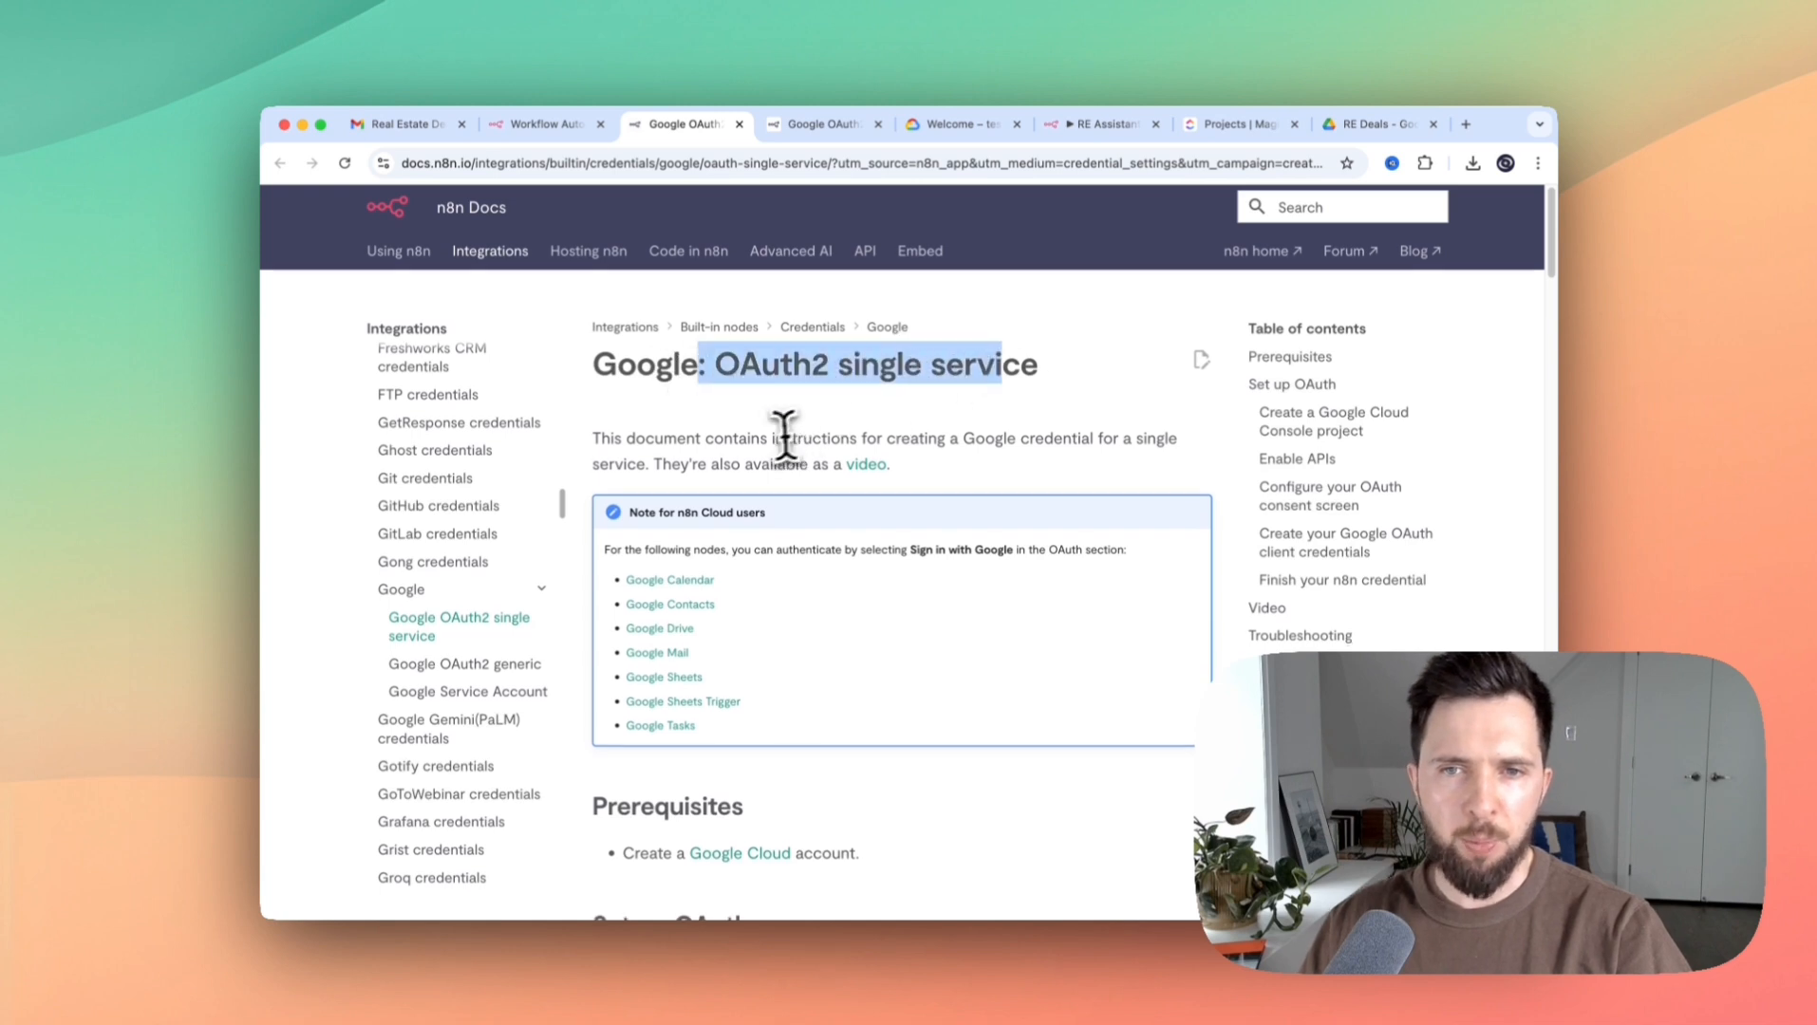
scroll(771, 433, down, 4)
scroll(767, 435, down, 2)
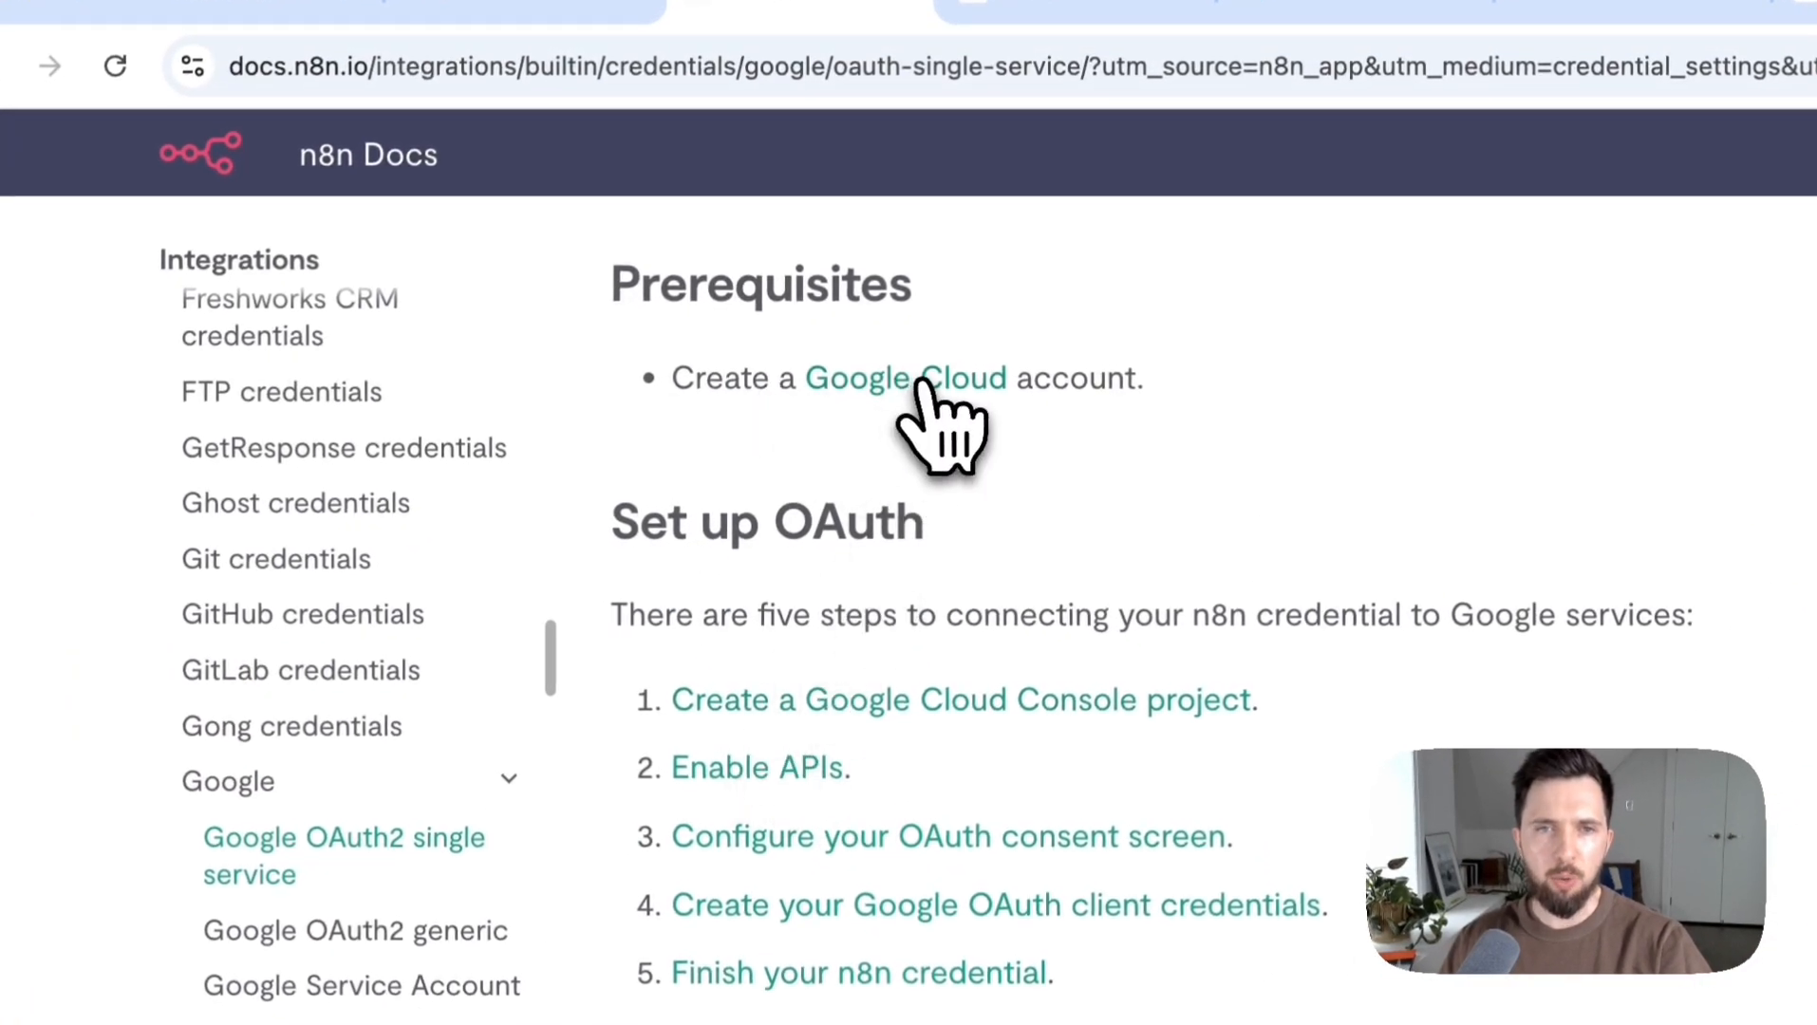
Open the Google Cloud console through the documentation's Google Cloud prerequisite link and return to the n8n Docs
click(898, 397)
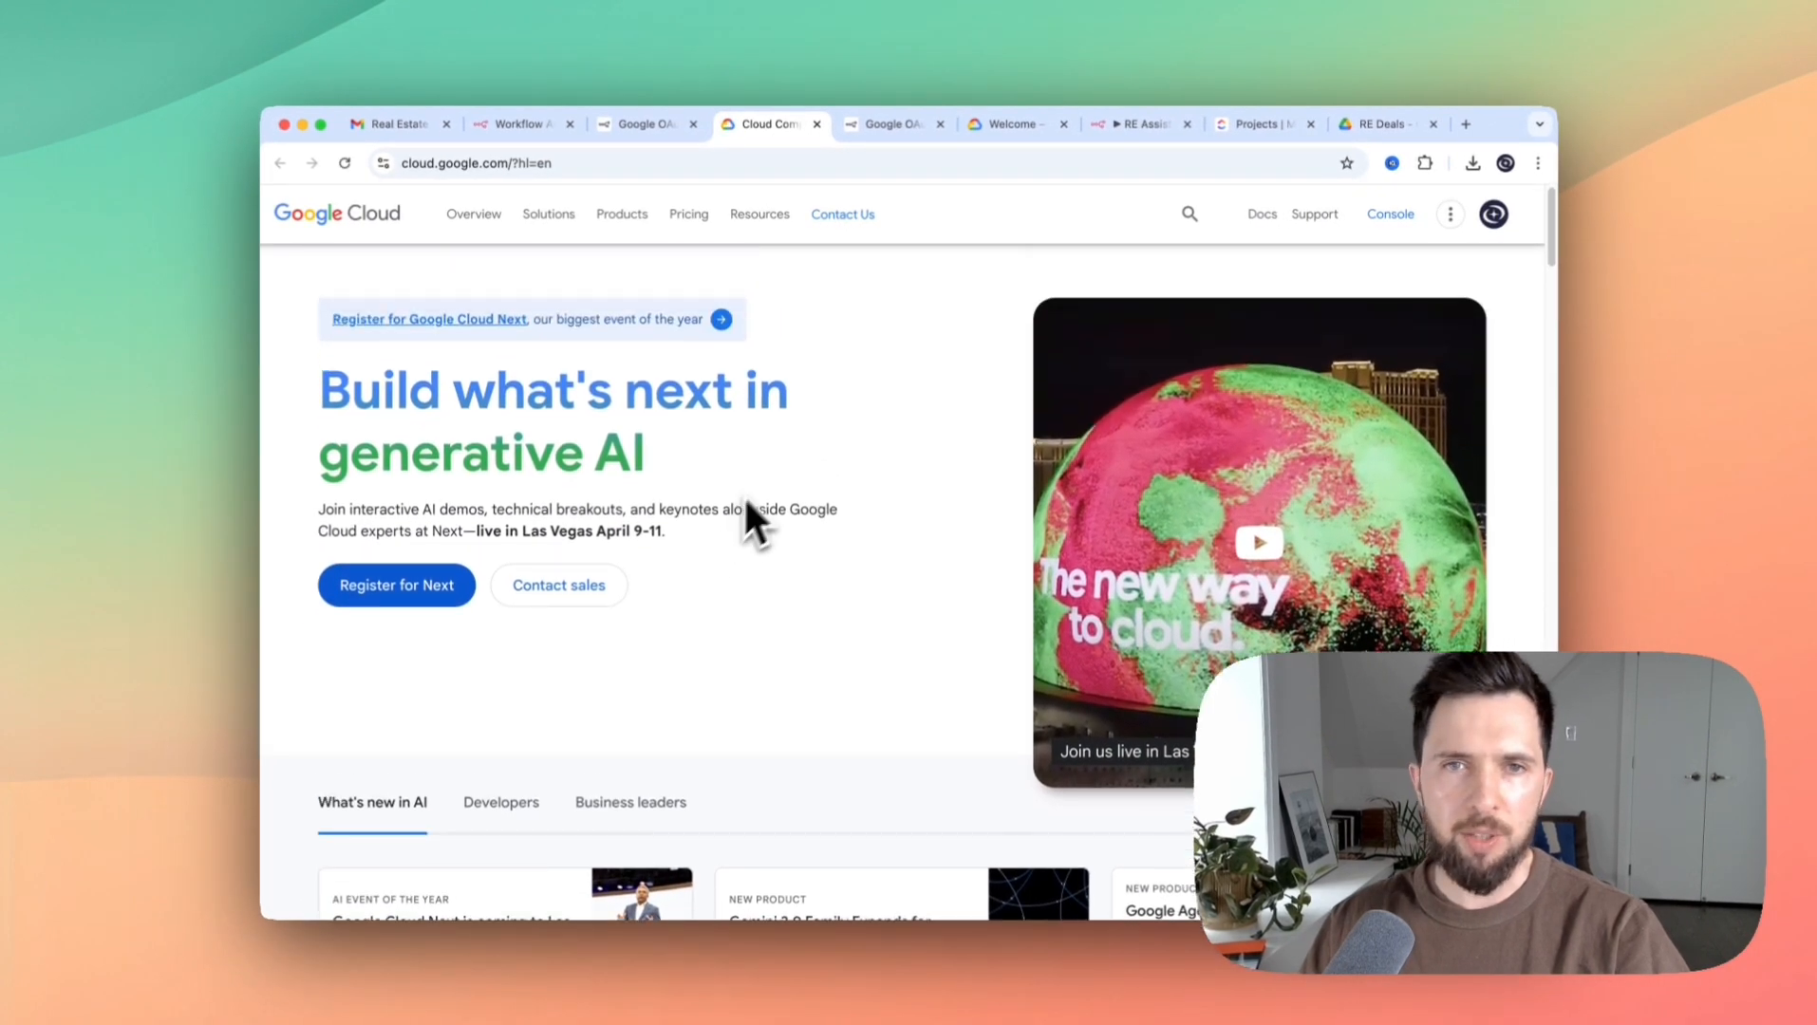
click(1385, 219)
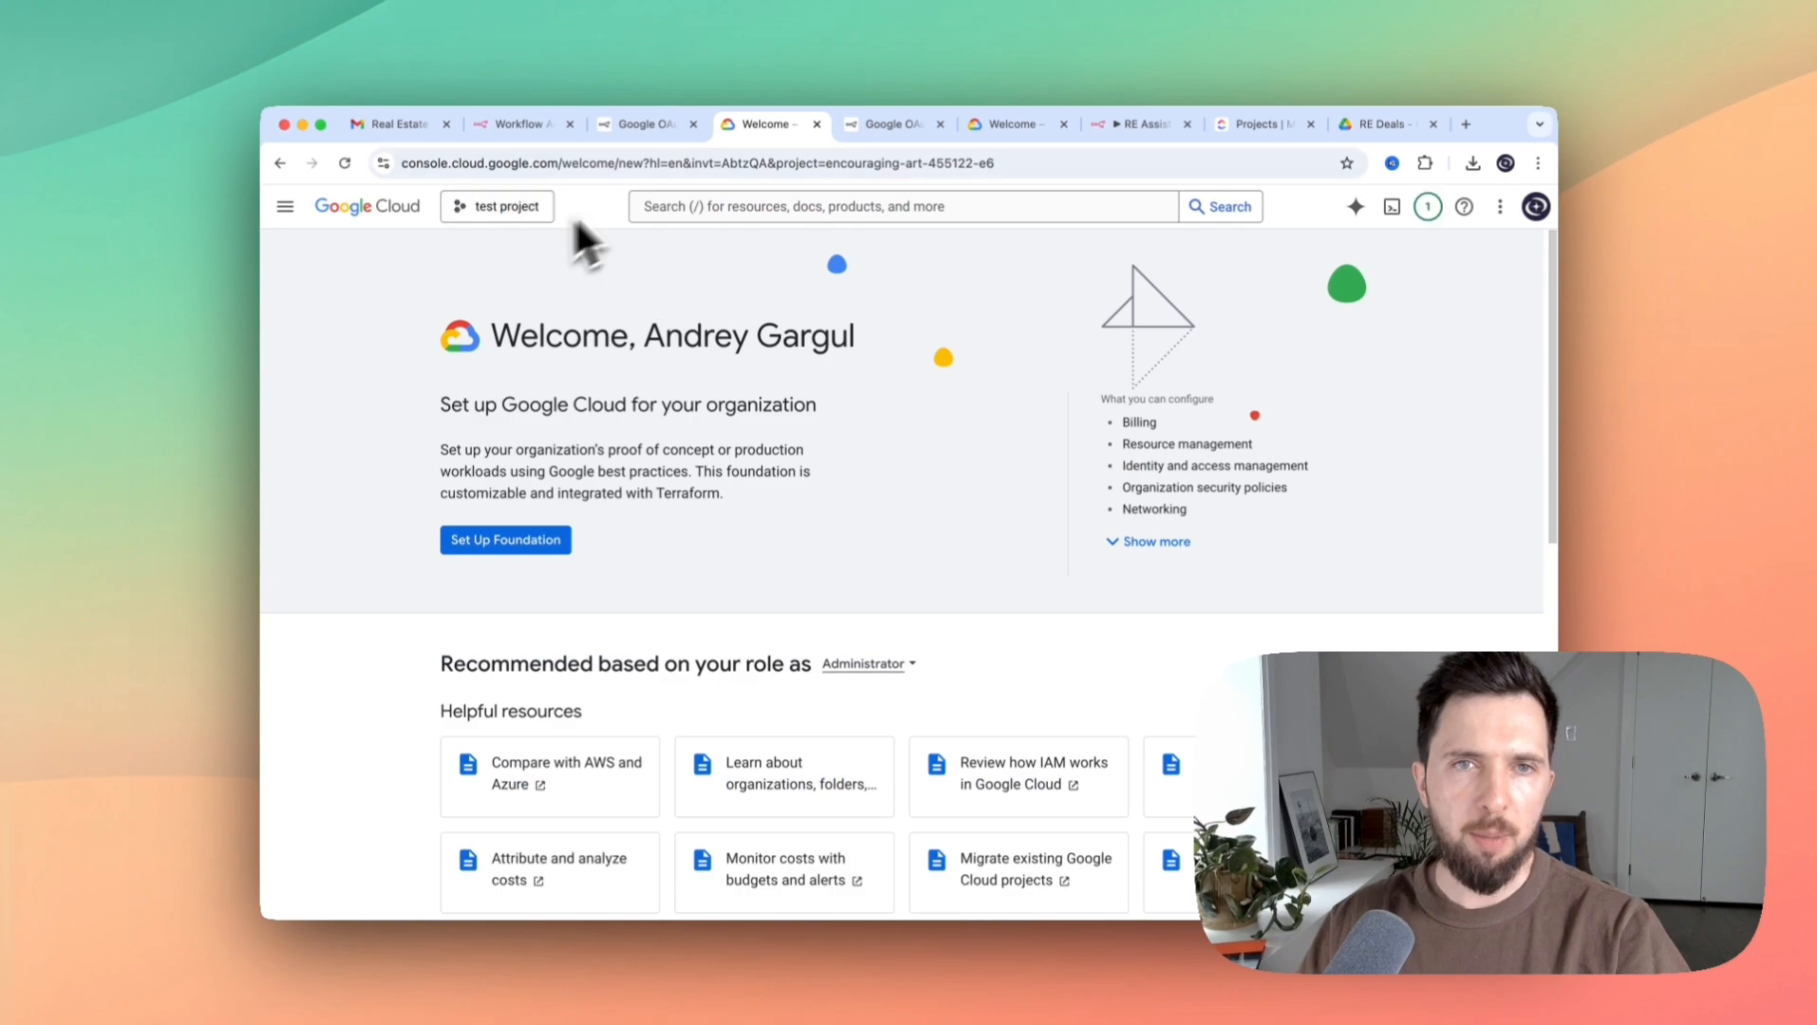
click(653, 137)
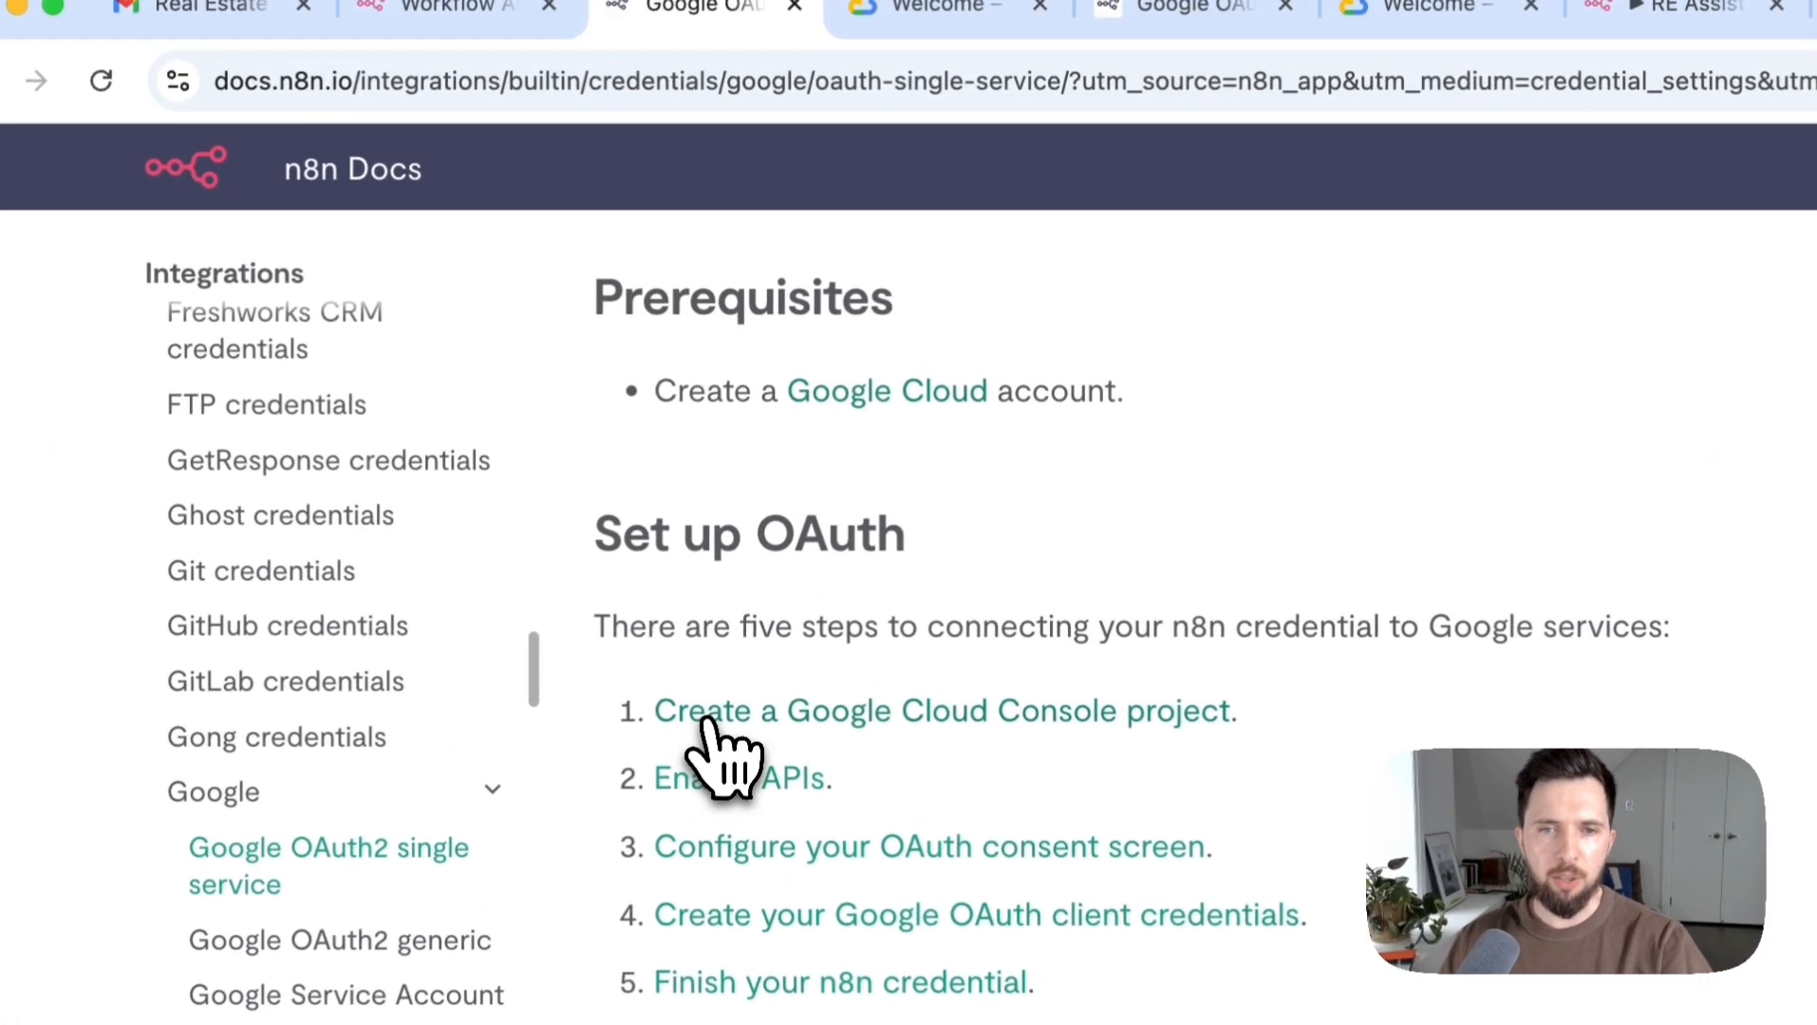
Examine the documentation section on creating a Google Cloud Console project, including the New project instruction
click(664, 482)
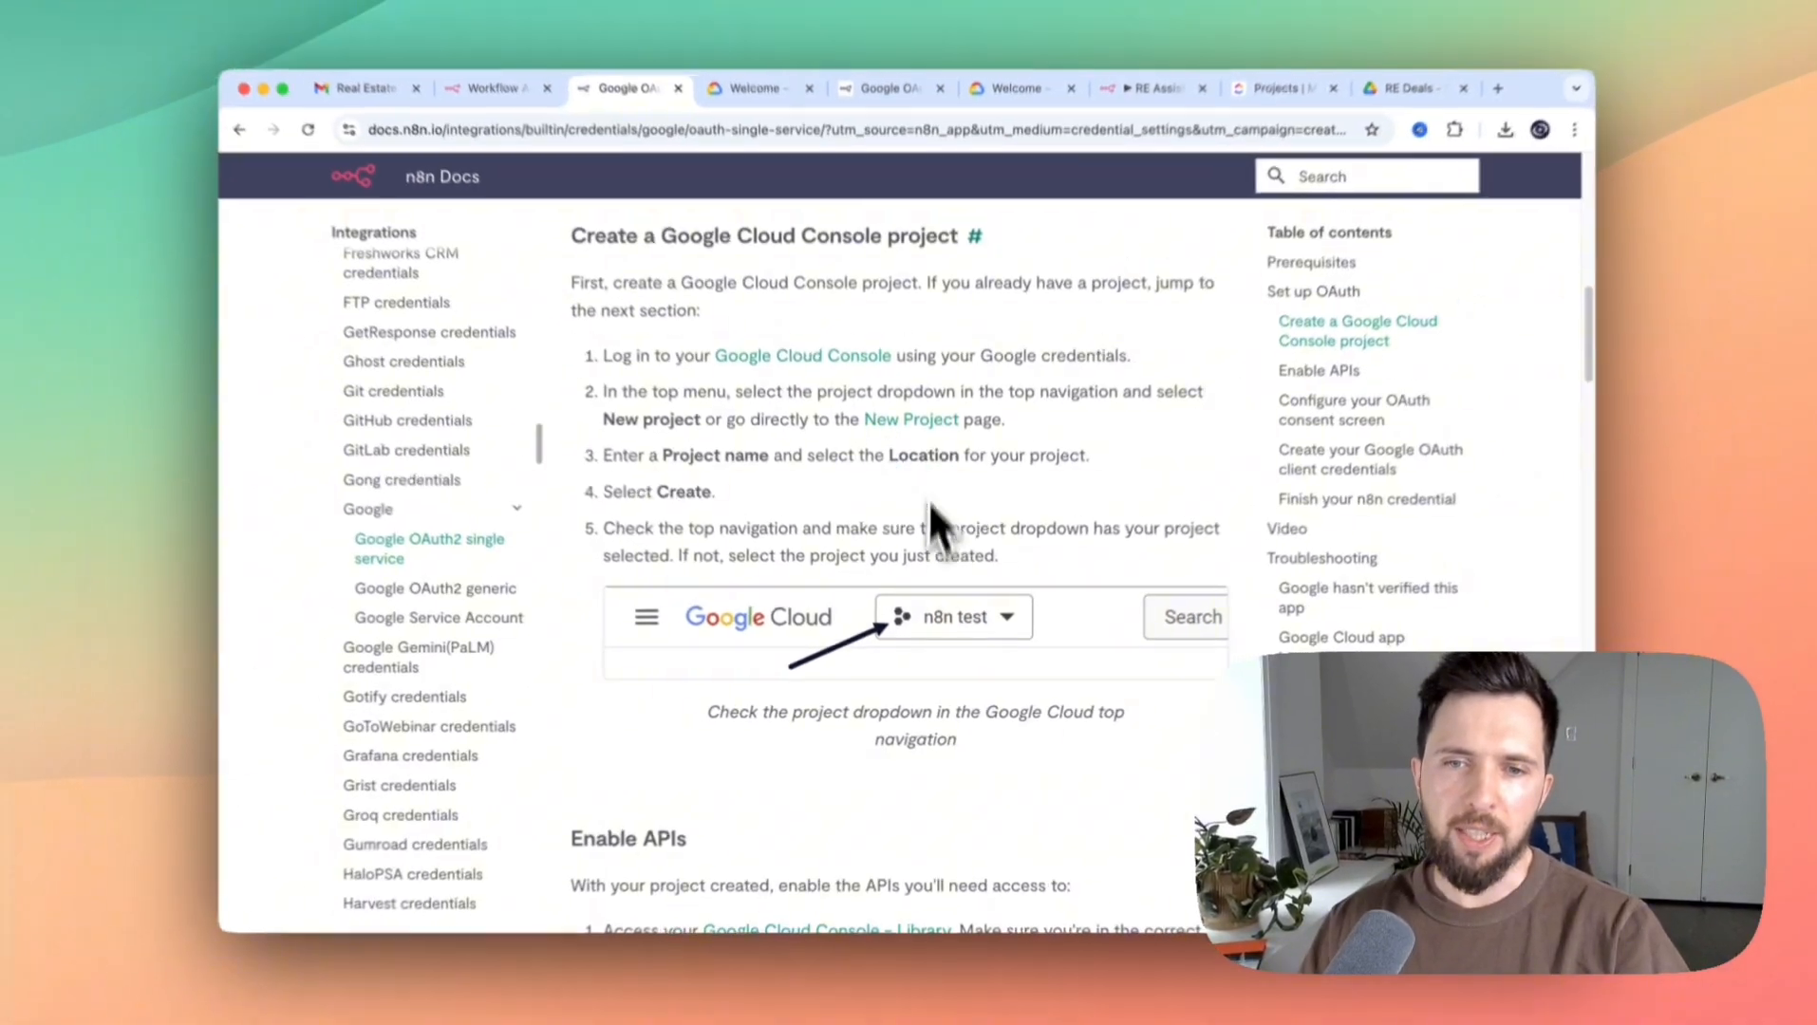
scroll(930, 517, down, 4)
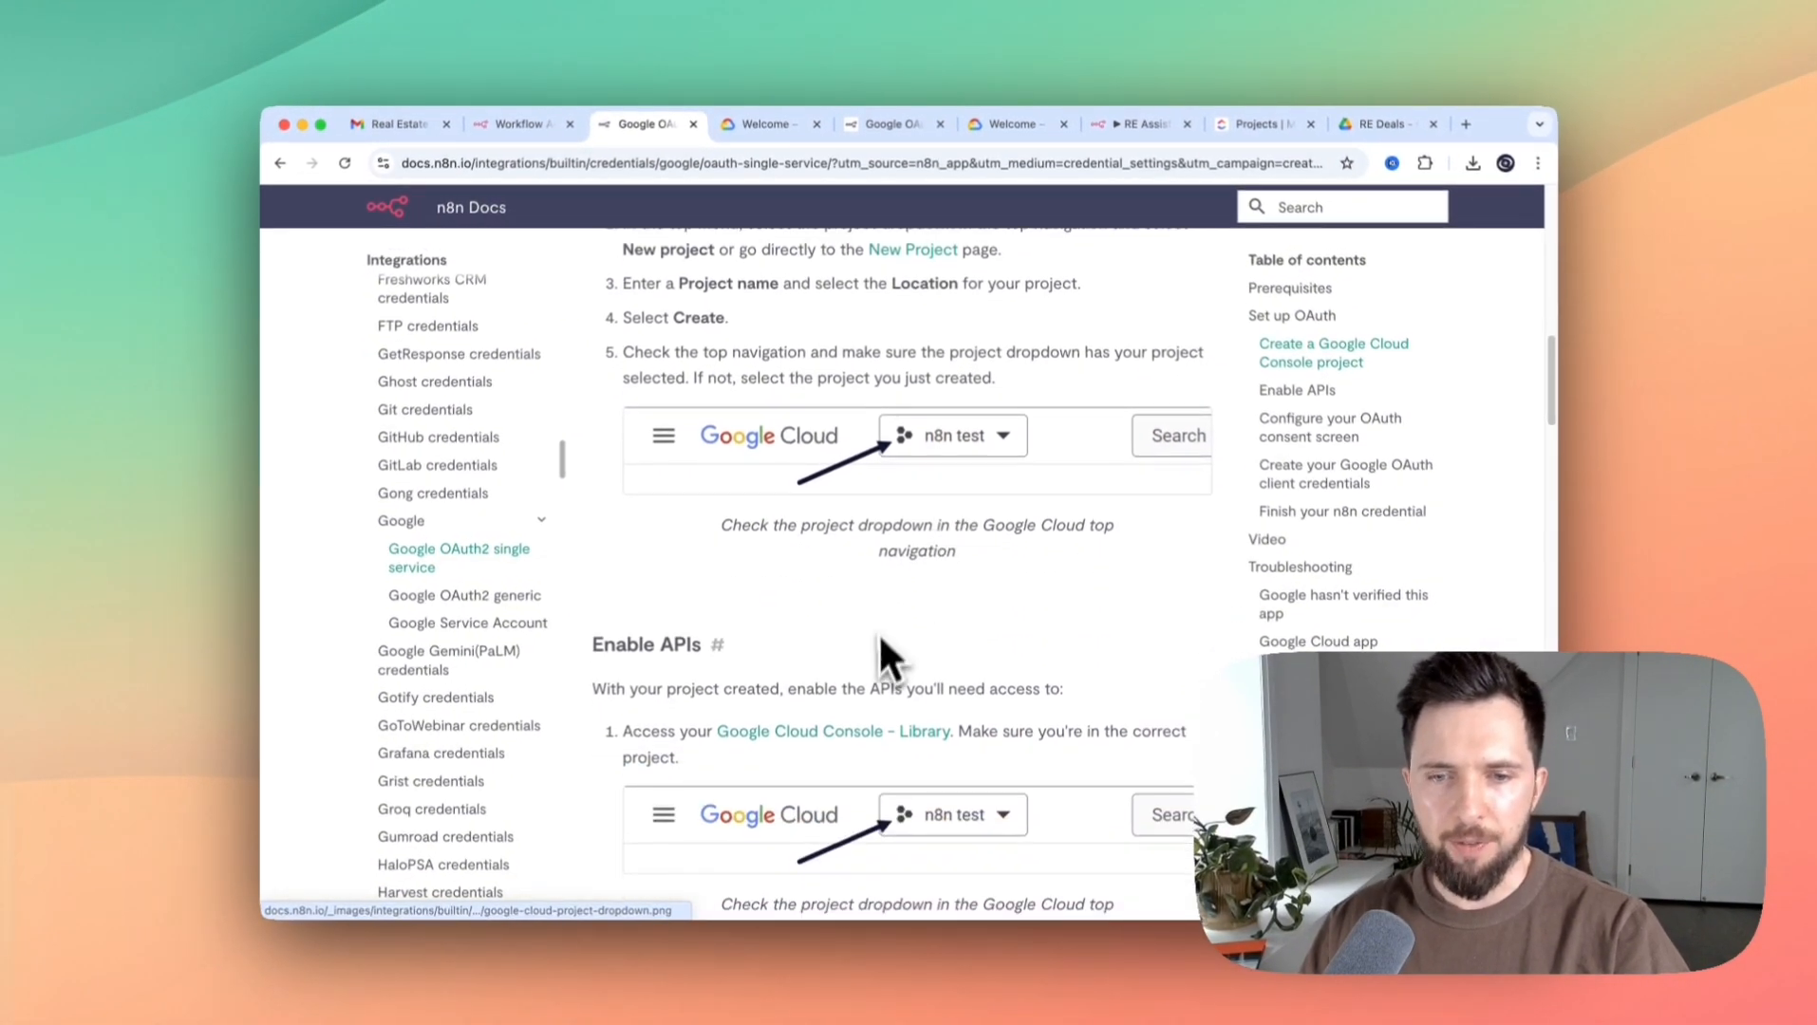
scroll(880, 655, down, 3)
scroll(897, 627, up, 4)
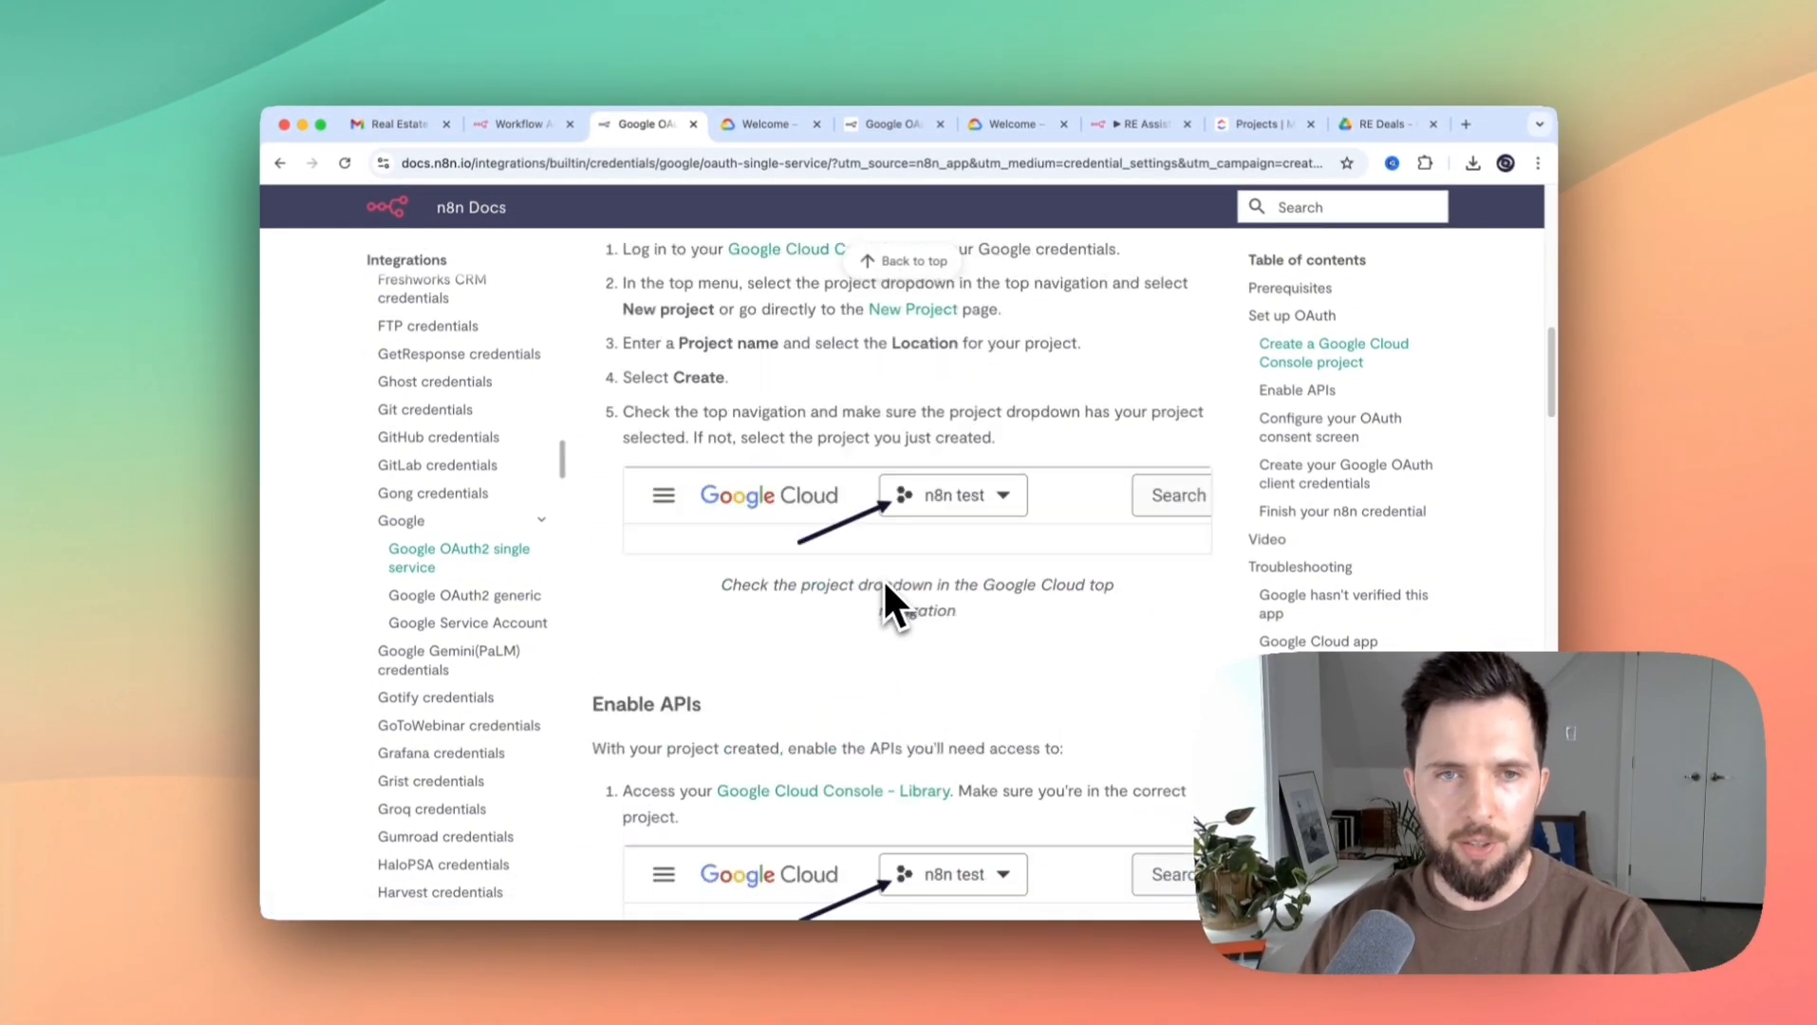
scroll(879, 581, up, 2)
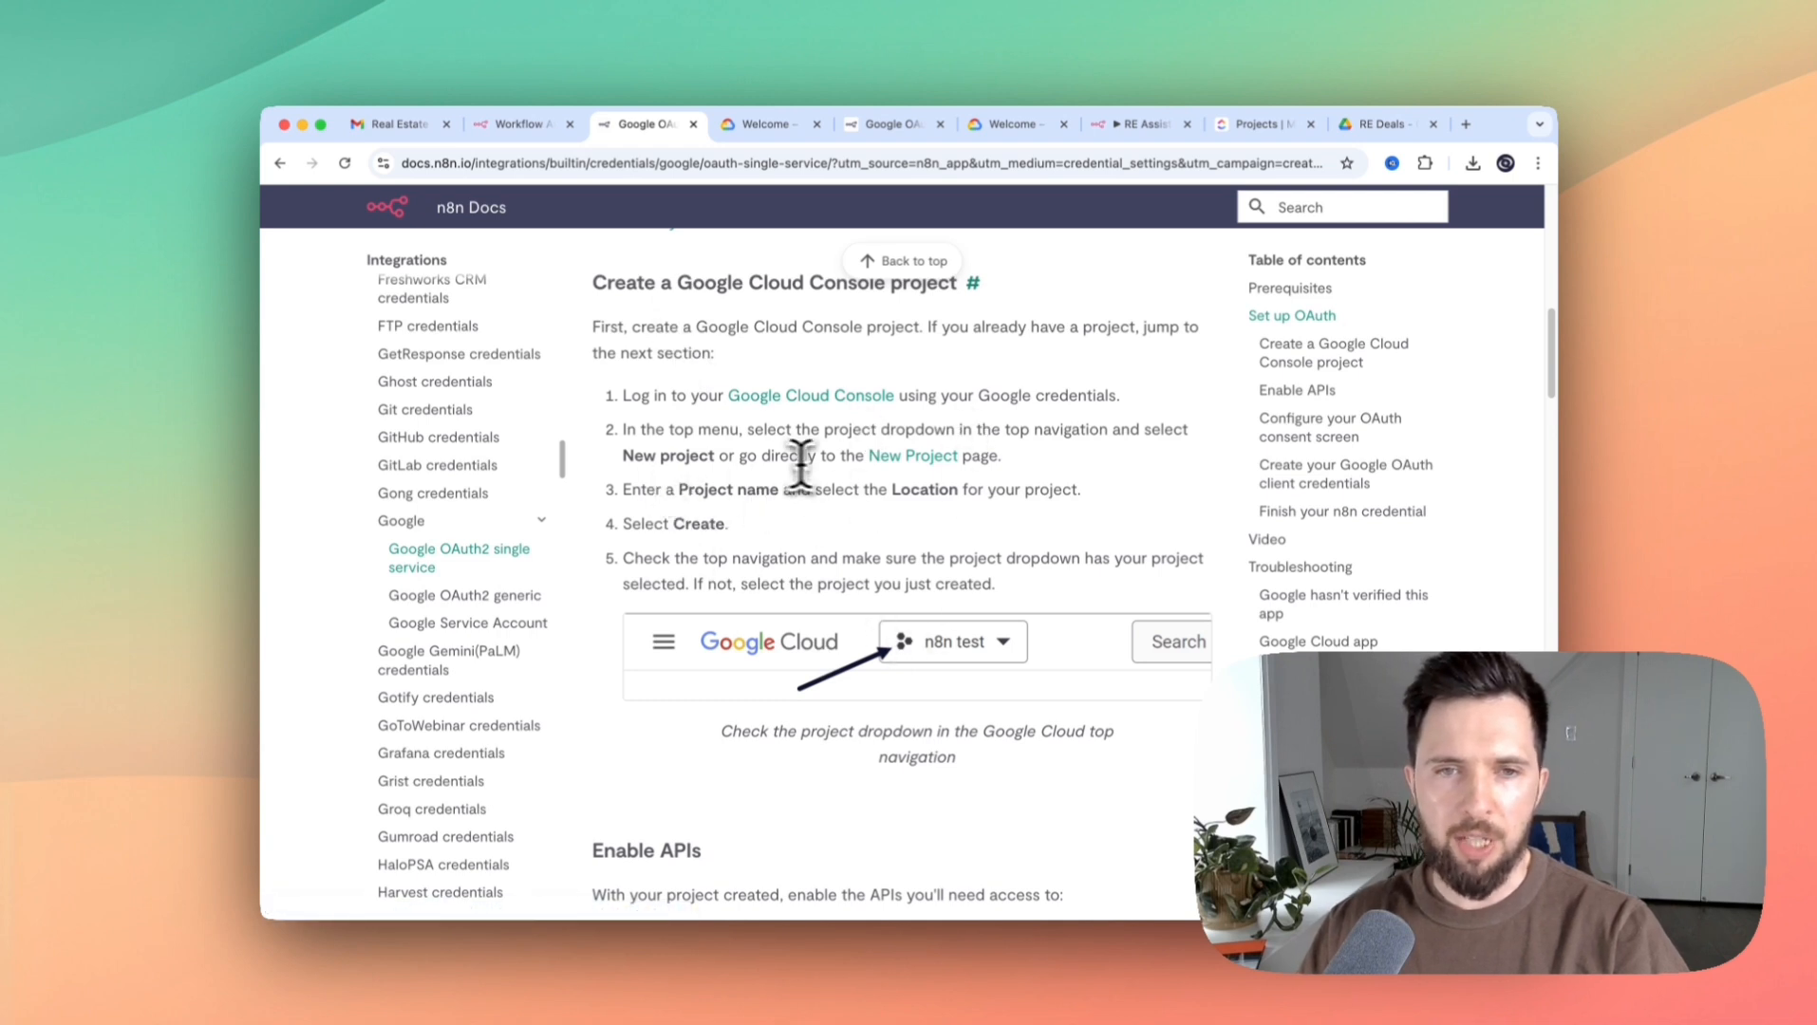
drag(625, 456, 723, 458)
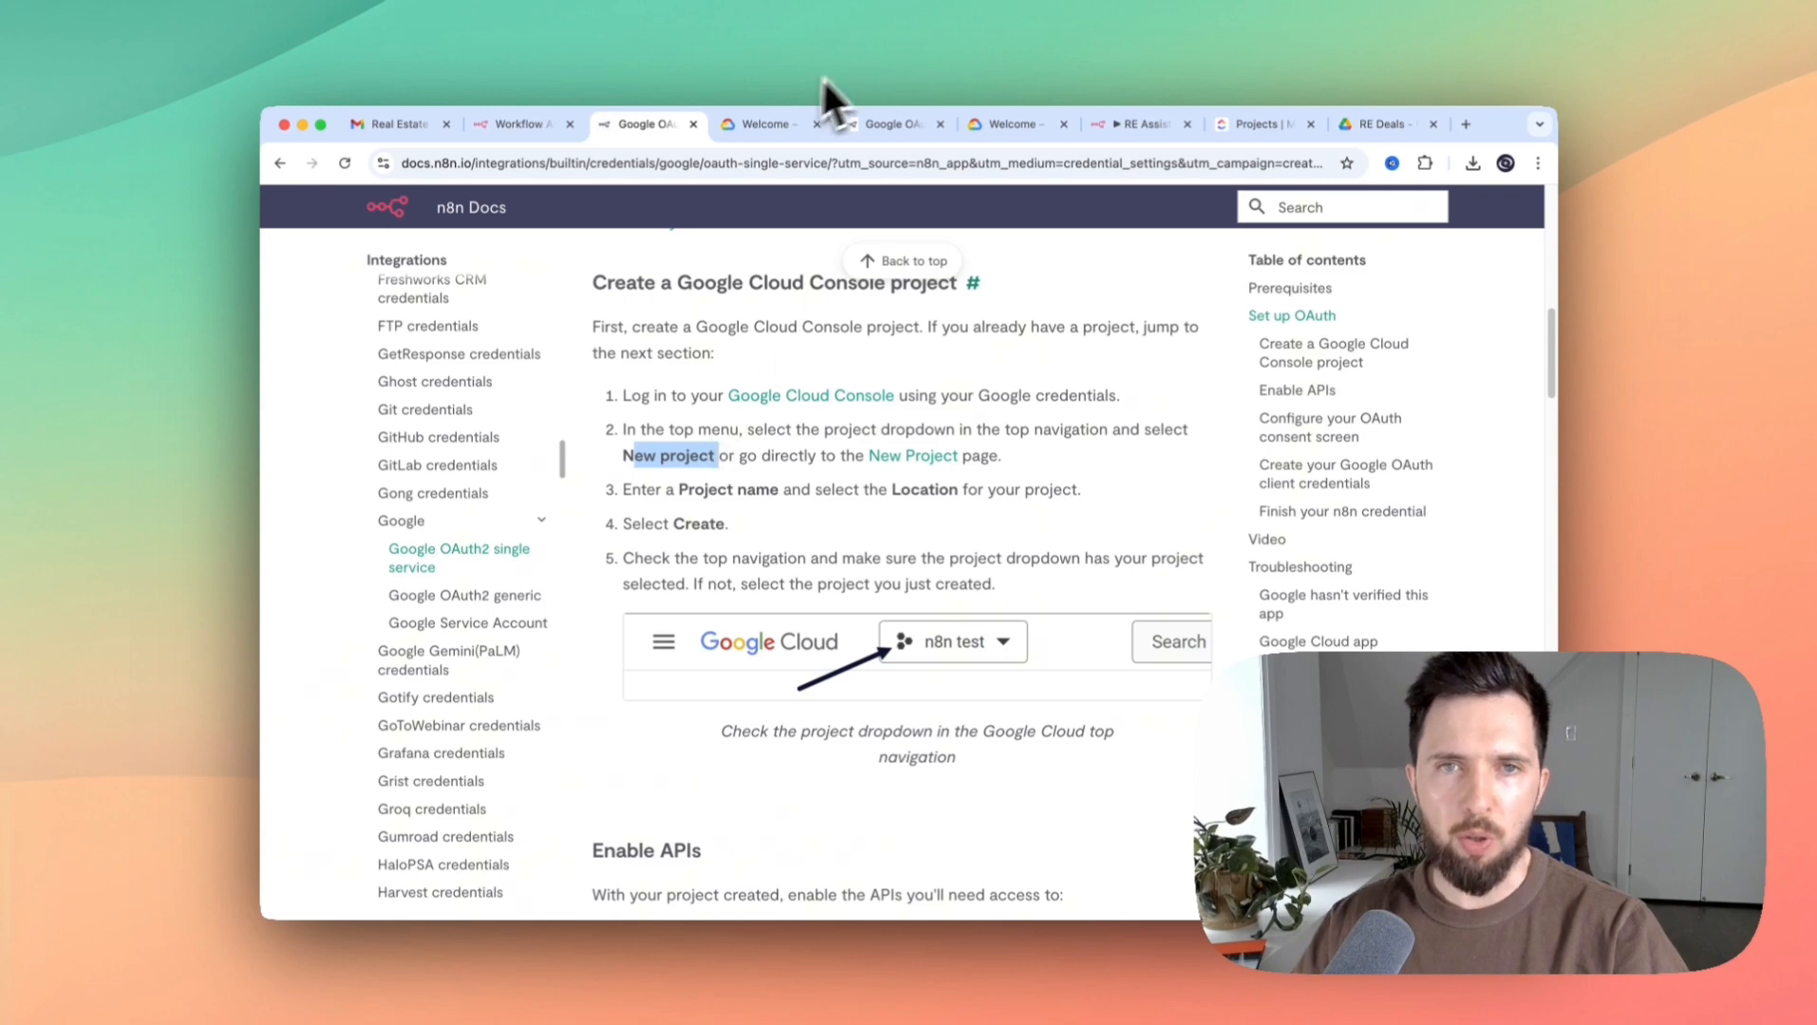
scroll(882, 407, down, 1)
Switch to the Google Cloud console and select test project as the active project
click(766, 127)
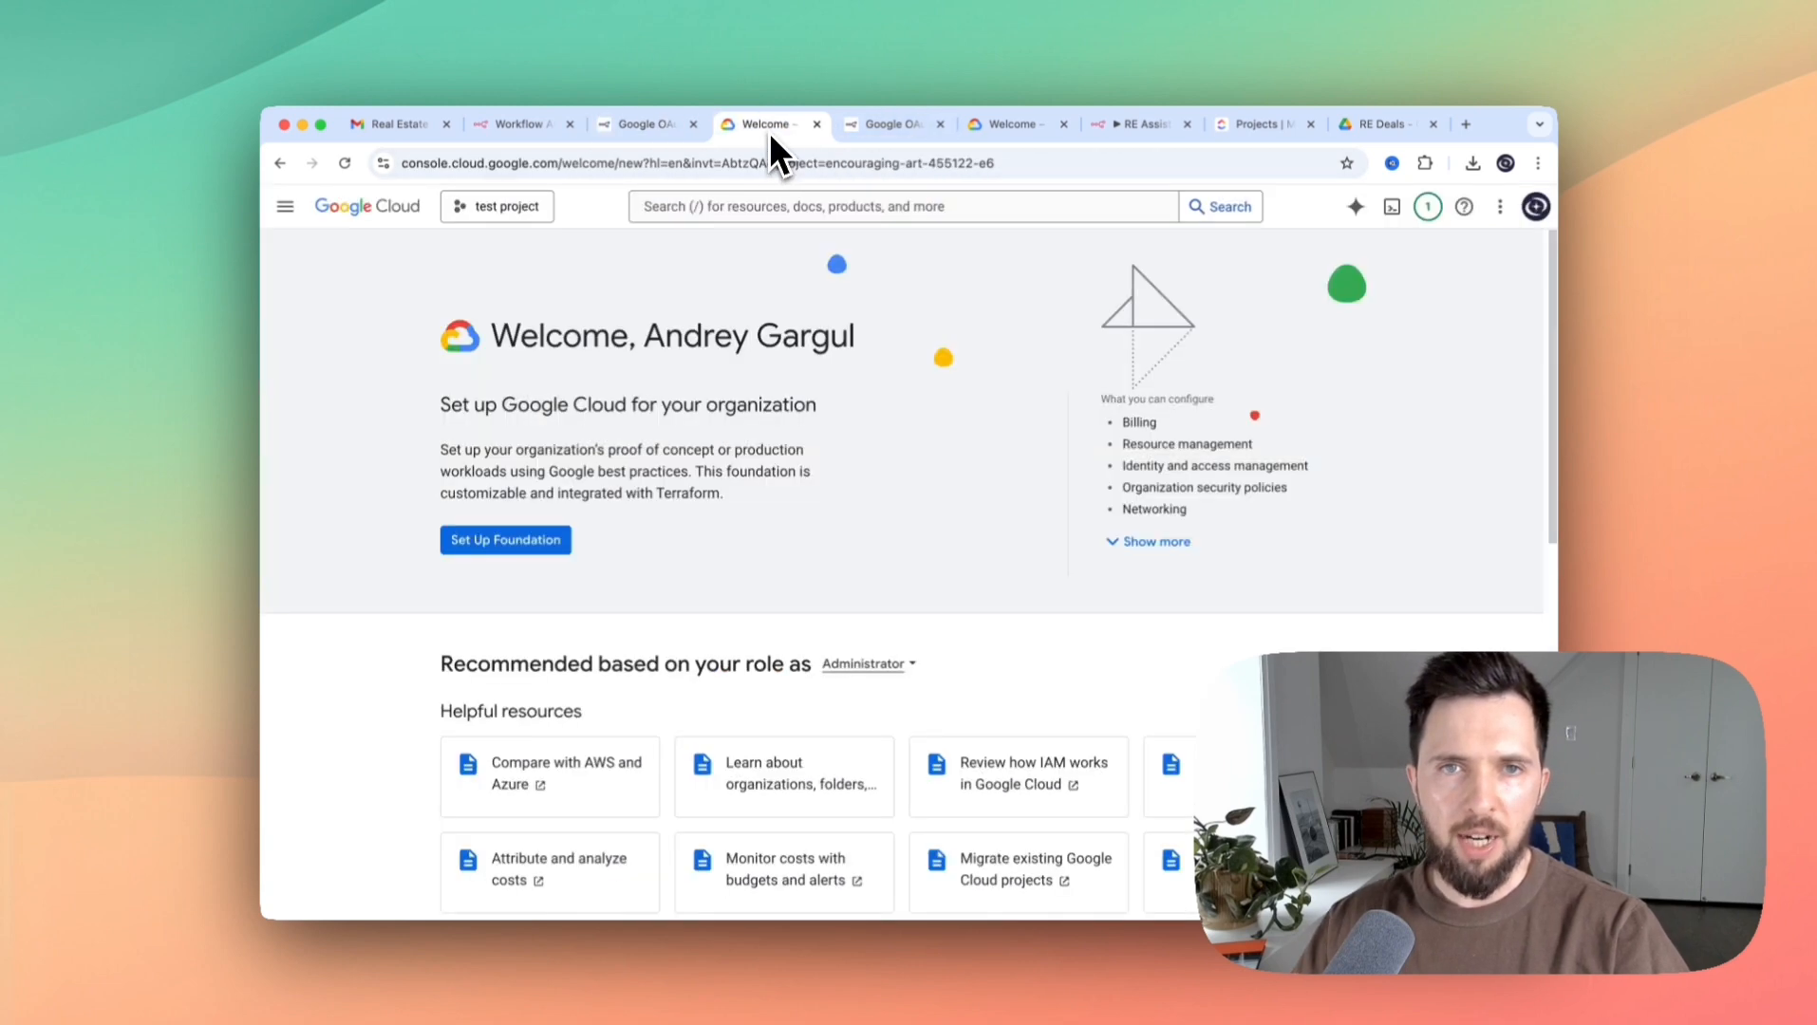
click(527, 217)
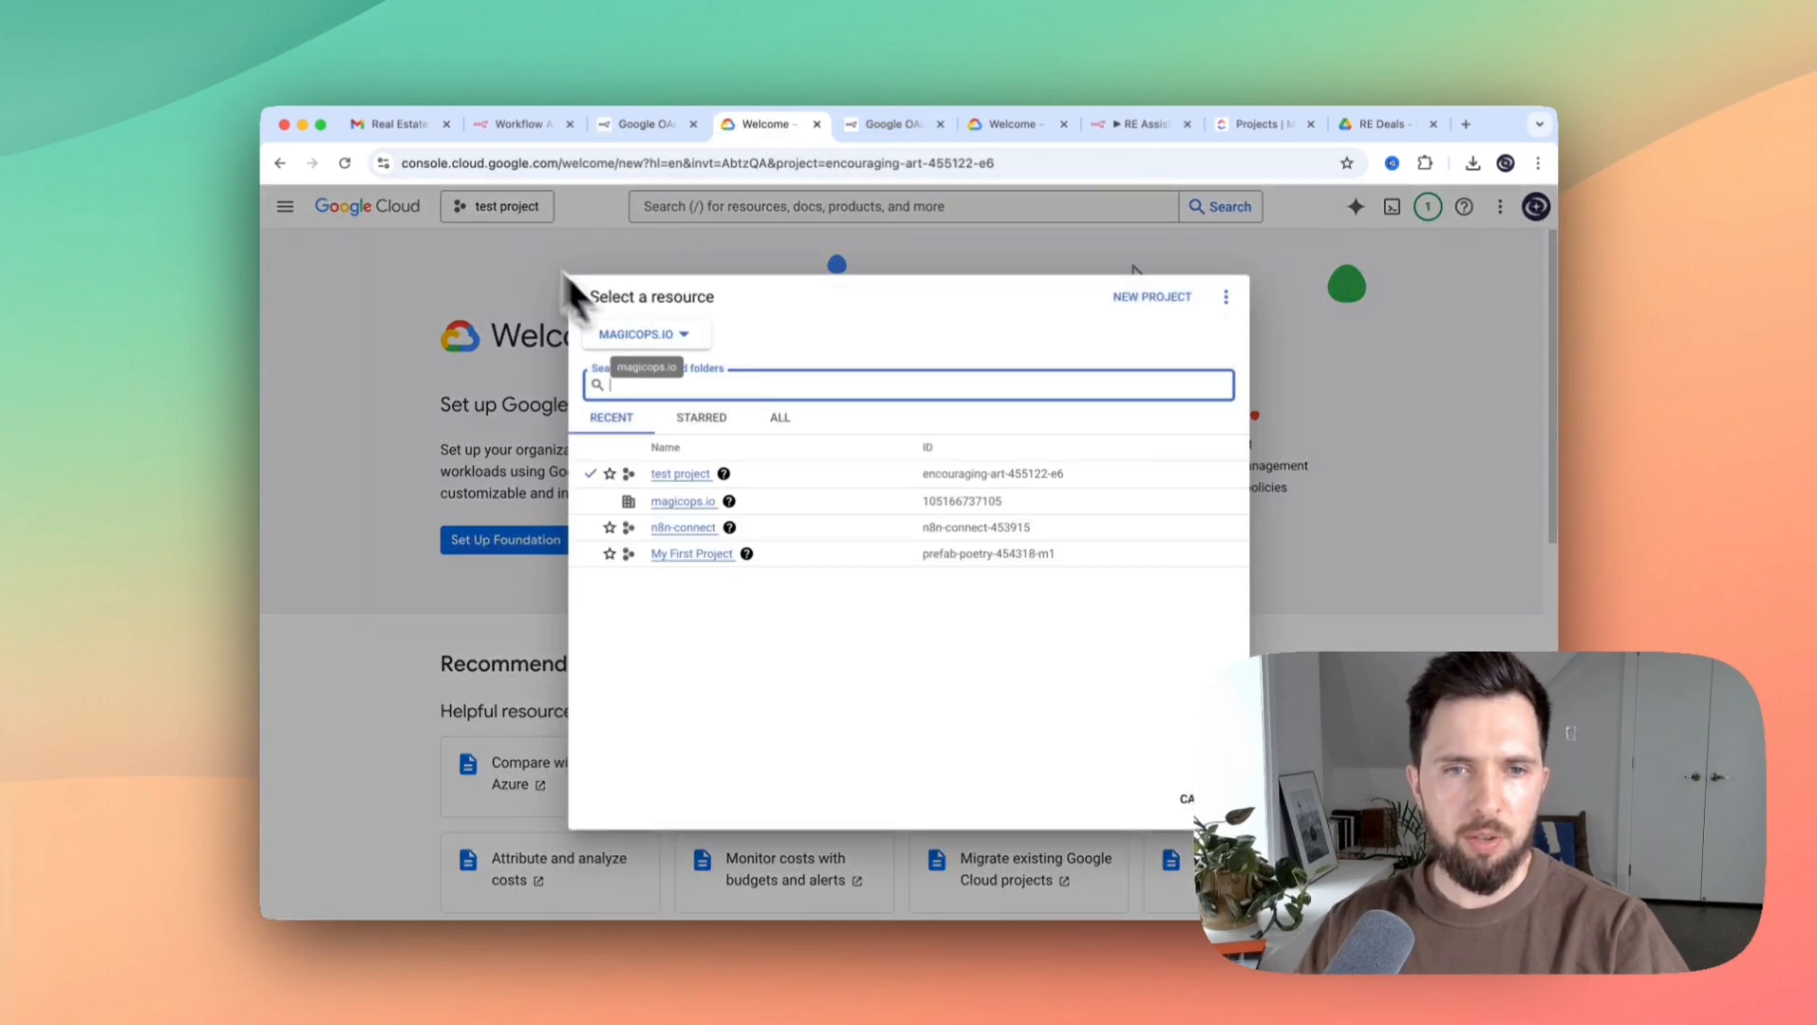
click(679, 474)
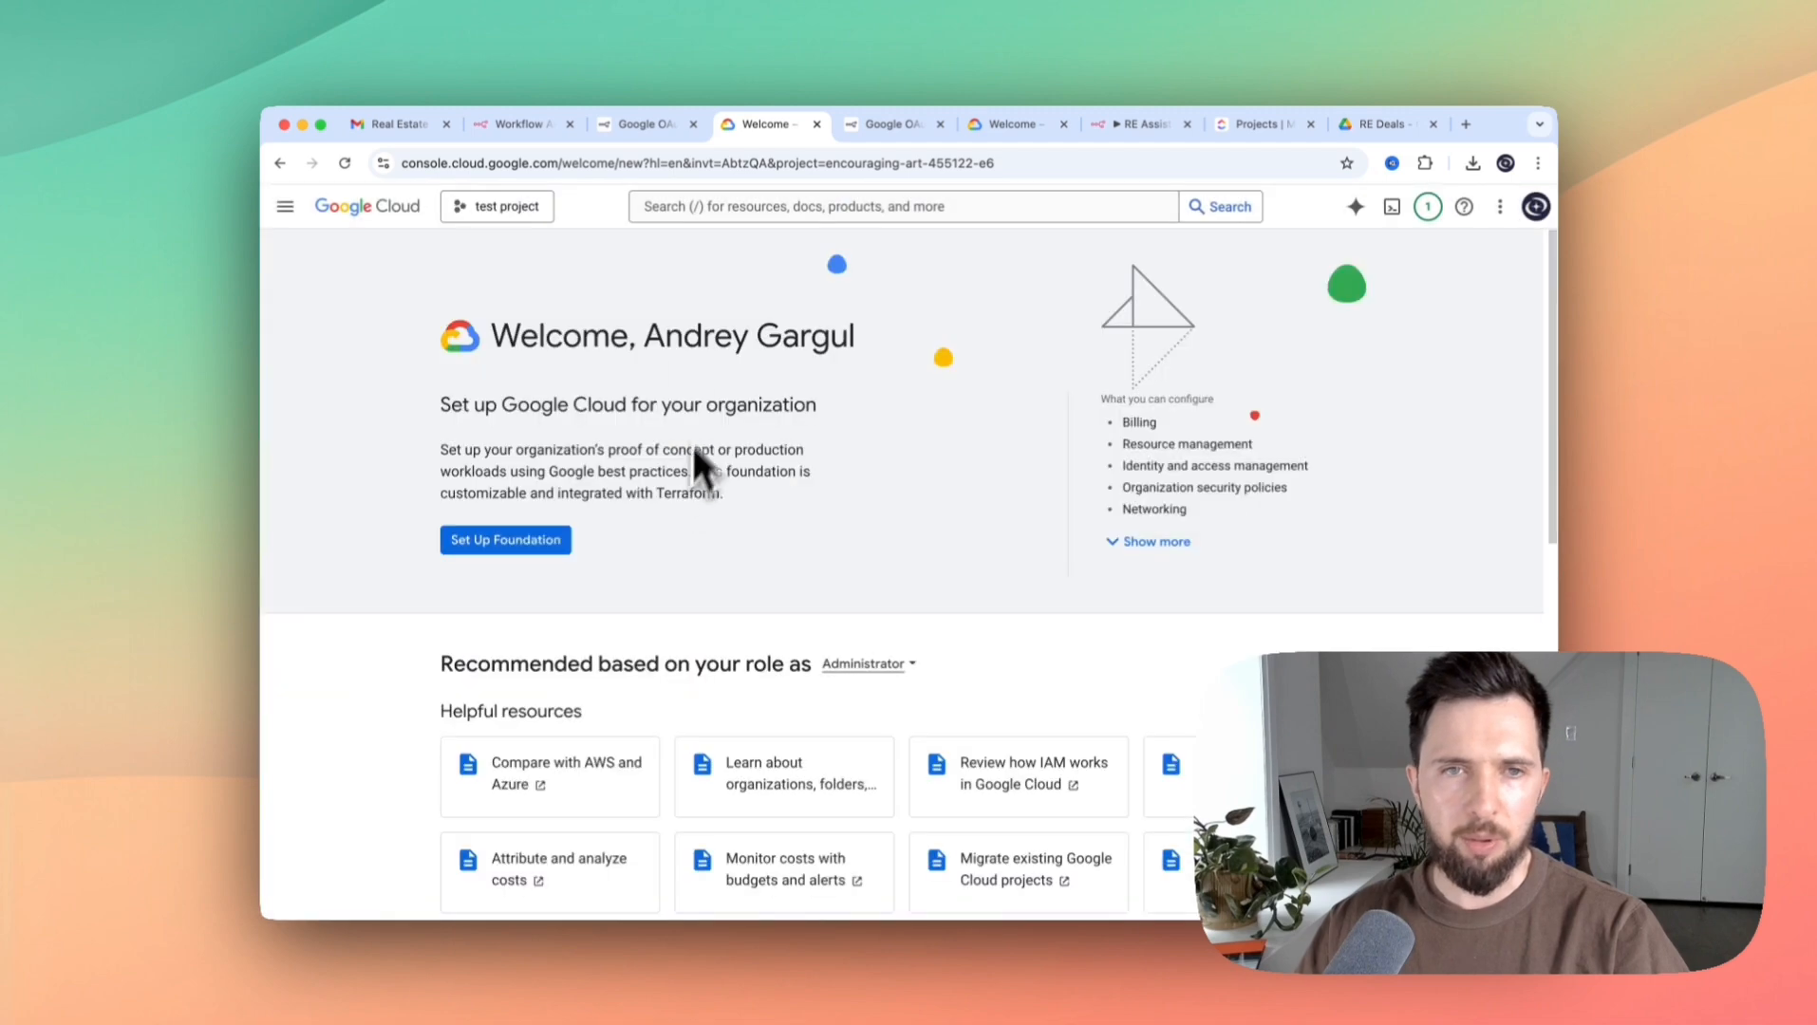
Return to the n8n Docs and read the Enable APIs section on accessing the Google Cloud Console Library
click(643, 123)
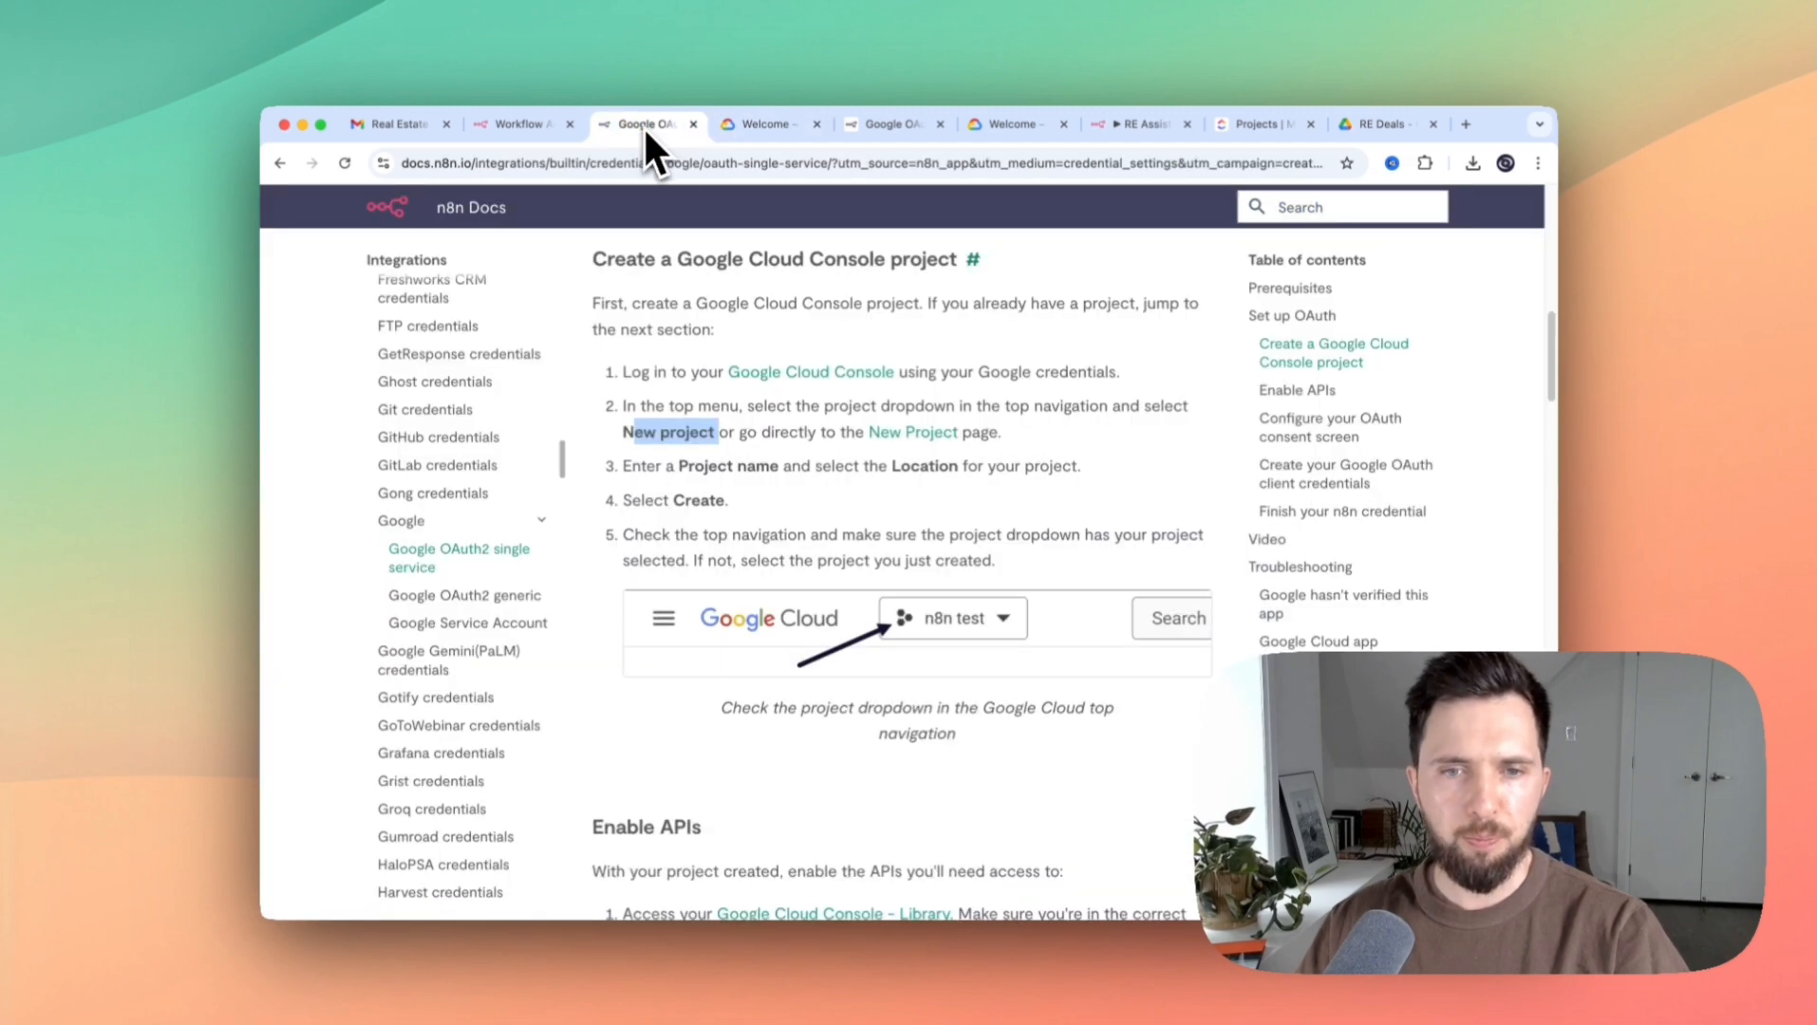
scroll(741, 475, down, 5)
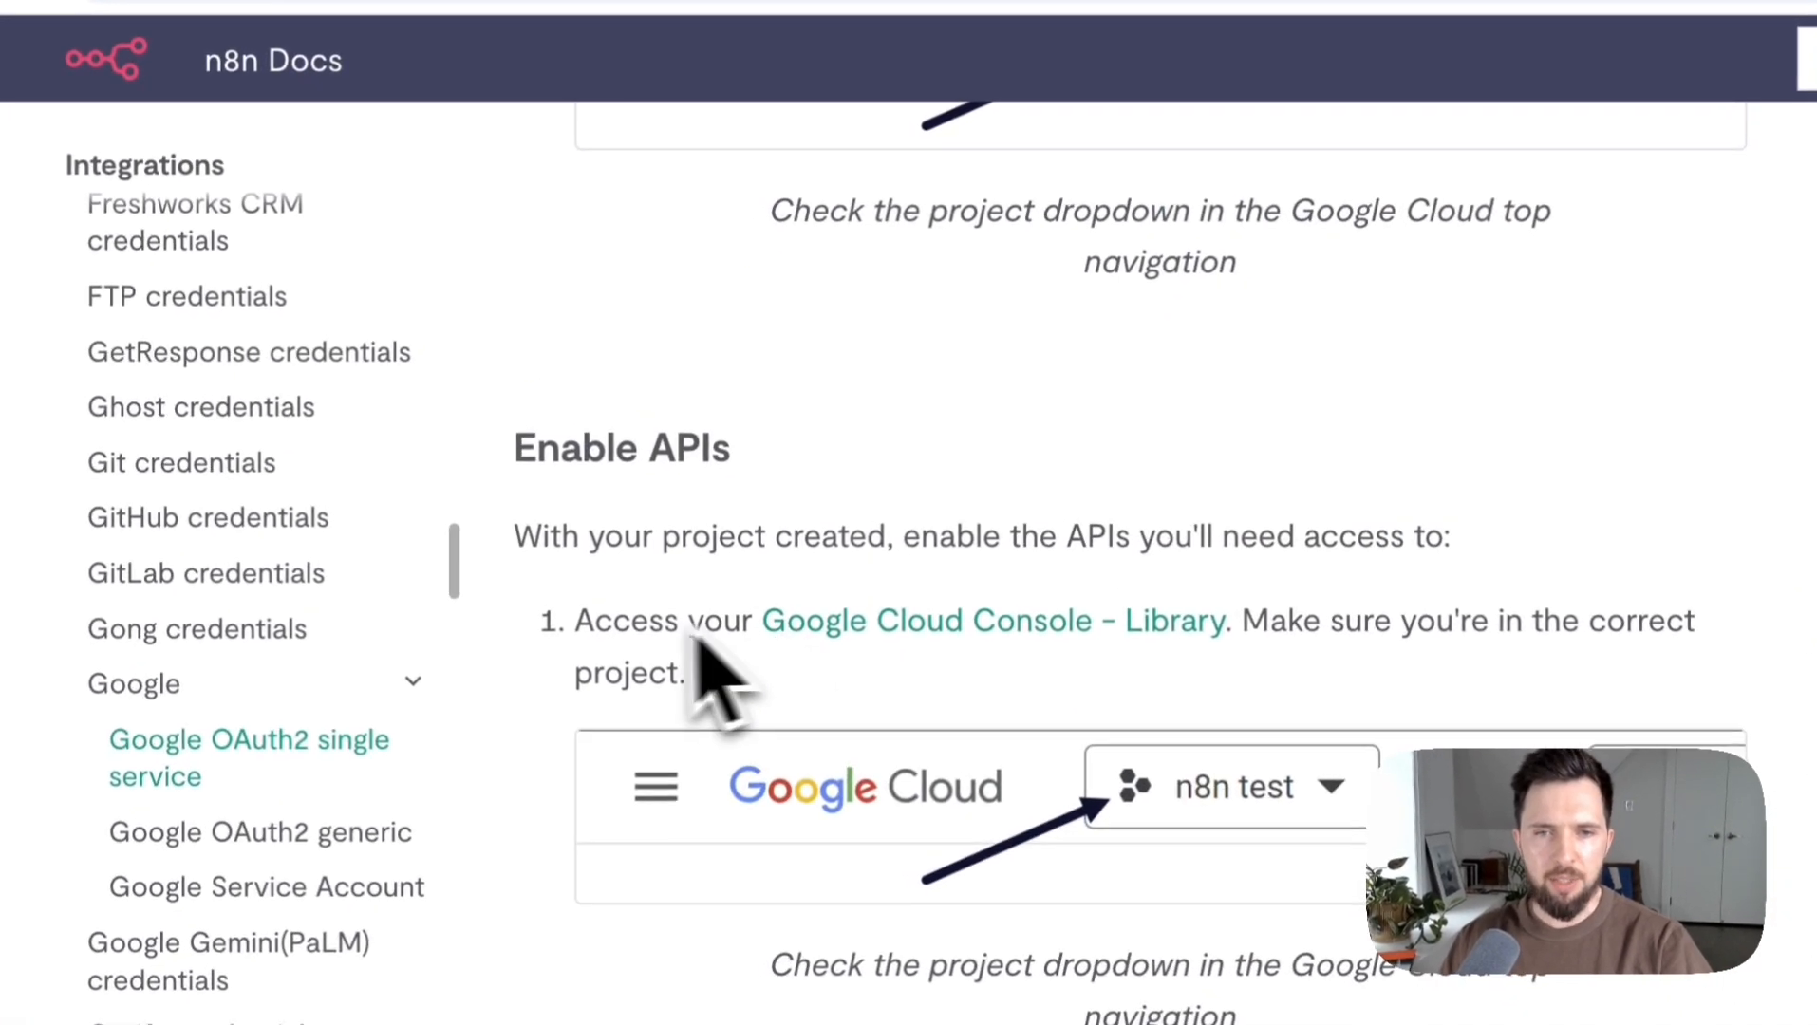
scroll(871, 678, down, 2)
scroll(871, 679, up, 1)
double_click(622, 364)
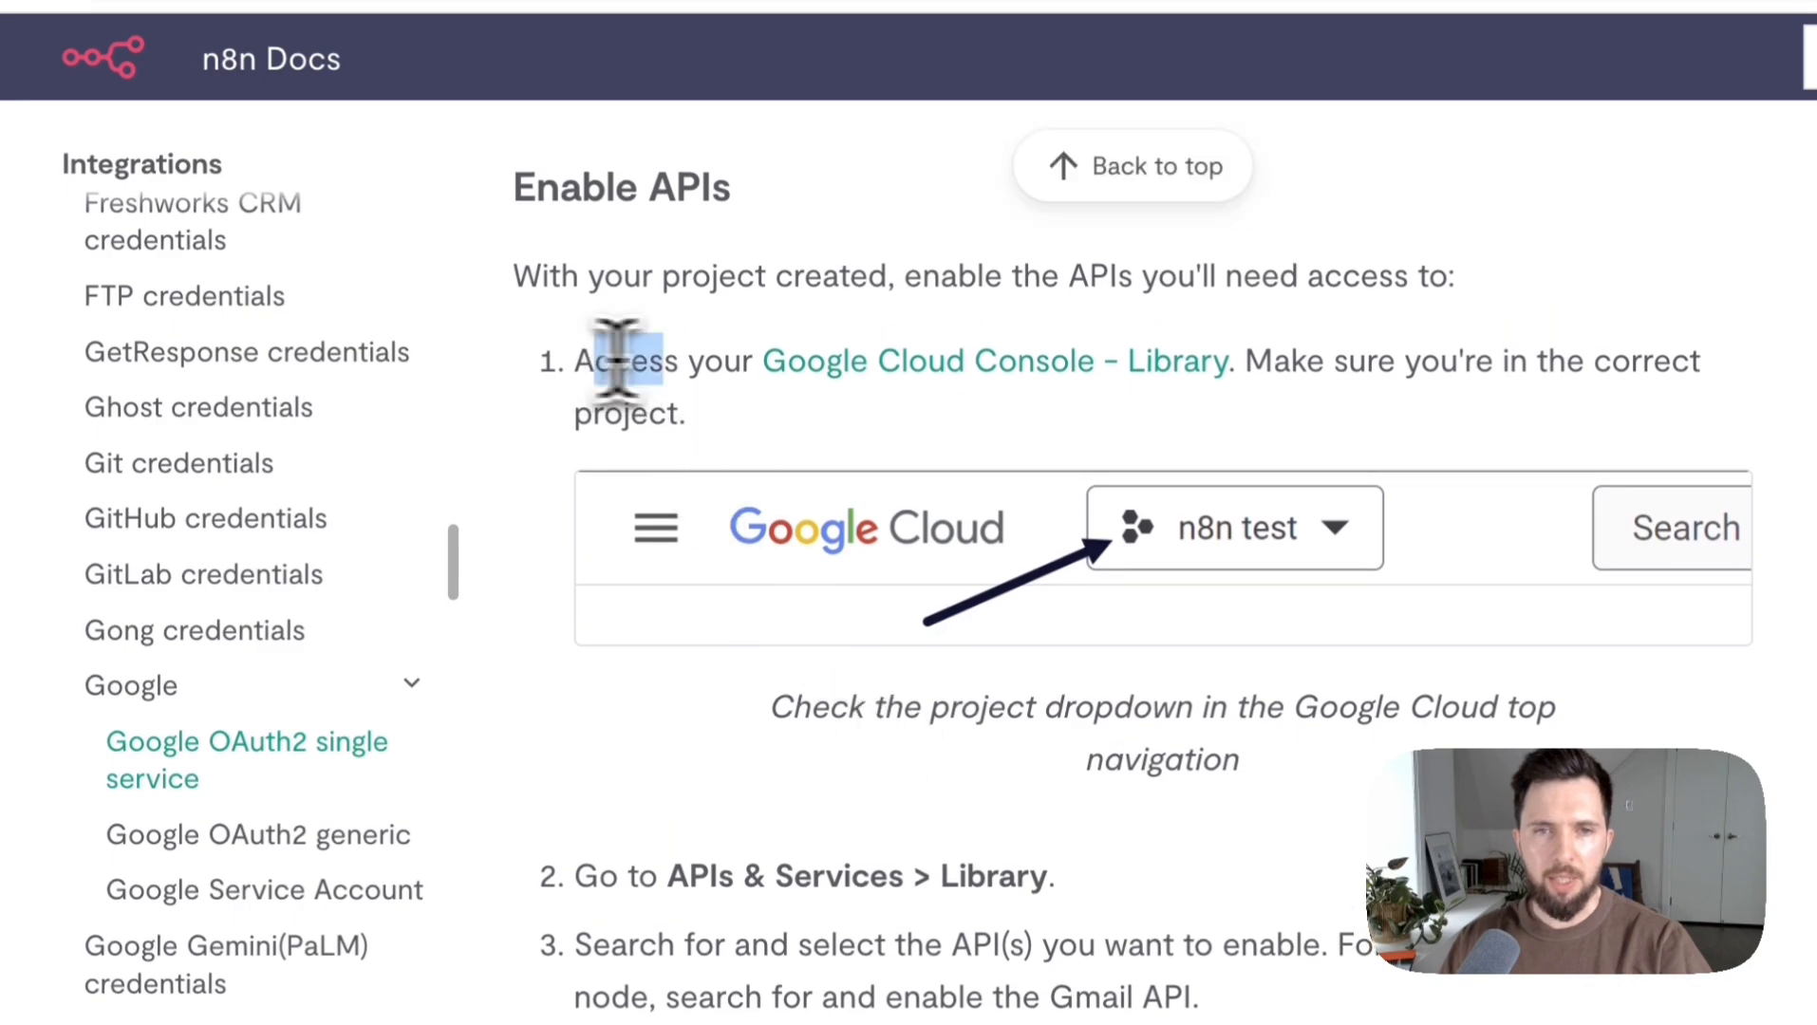
scroll(749, 645, down, 3)
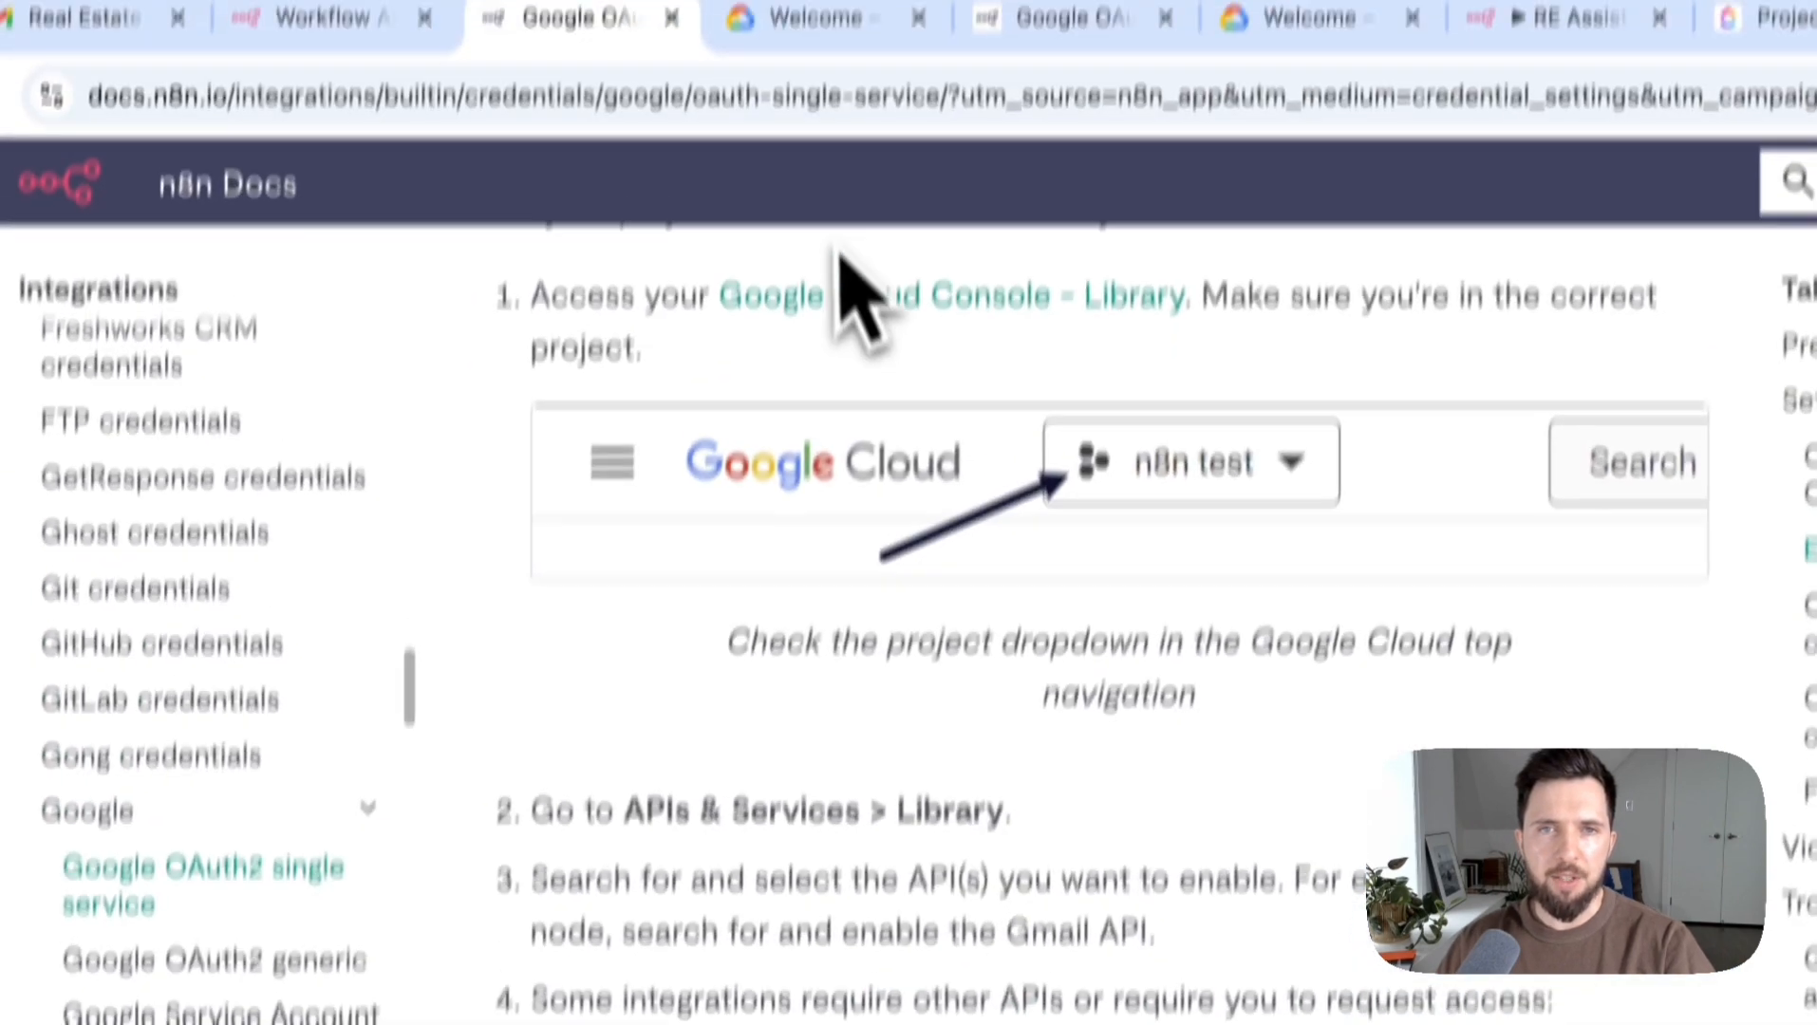
Search the Google Cloud console for "library" and open the APIs & Services Library
click(859, 20)
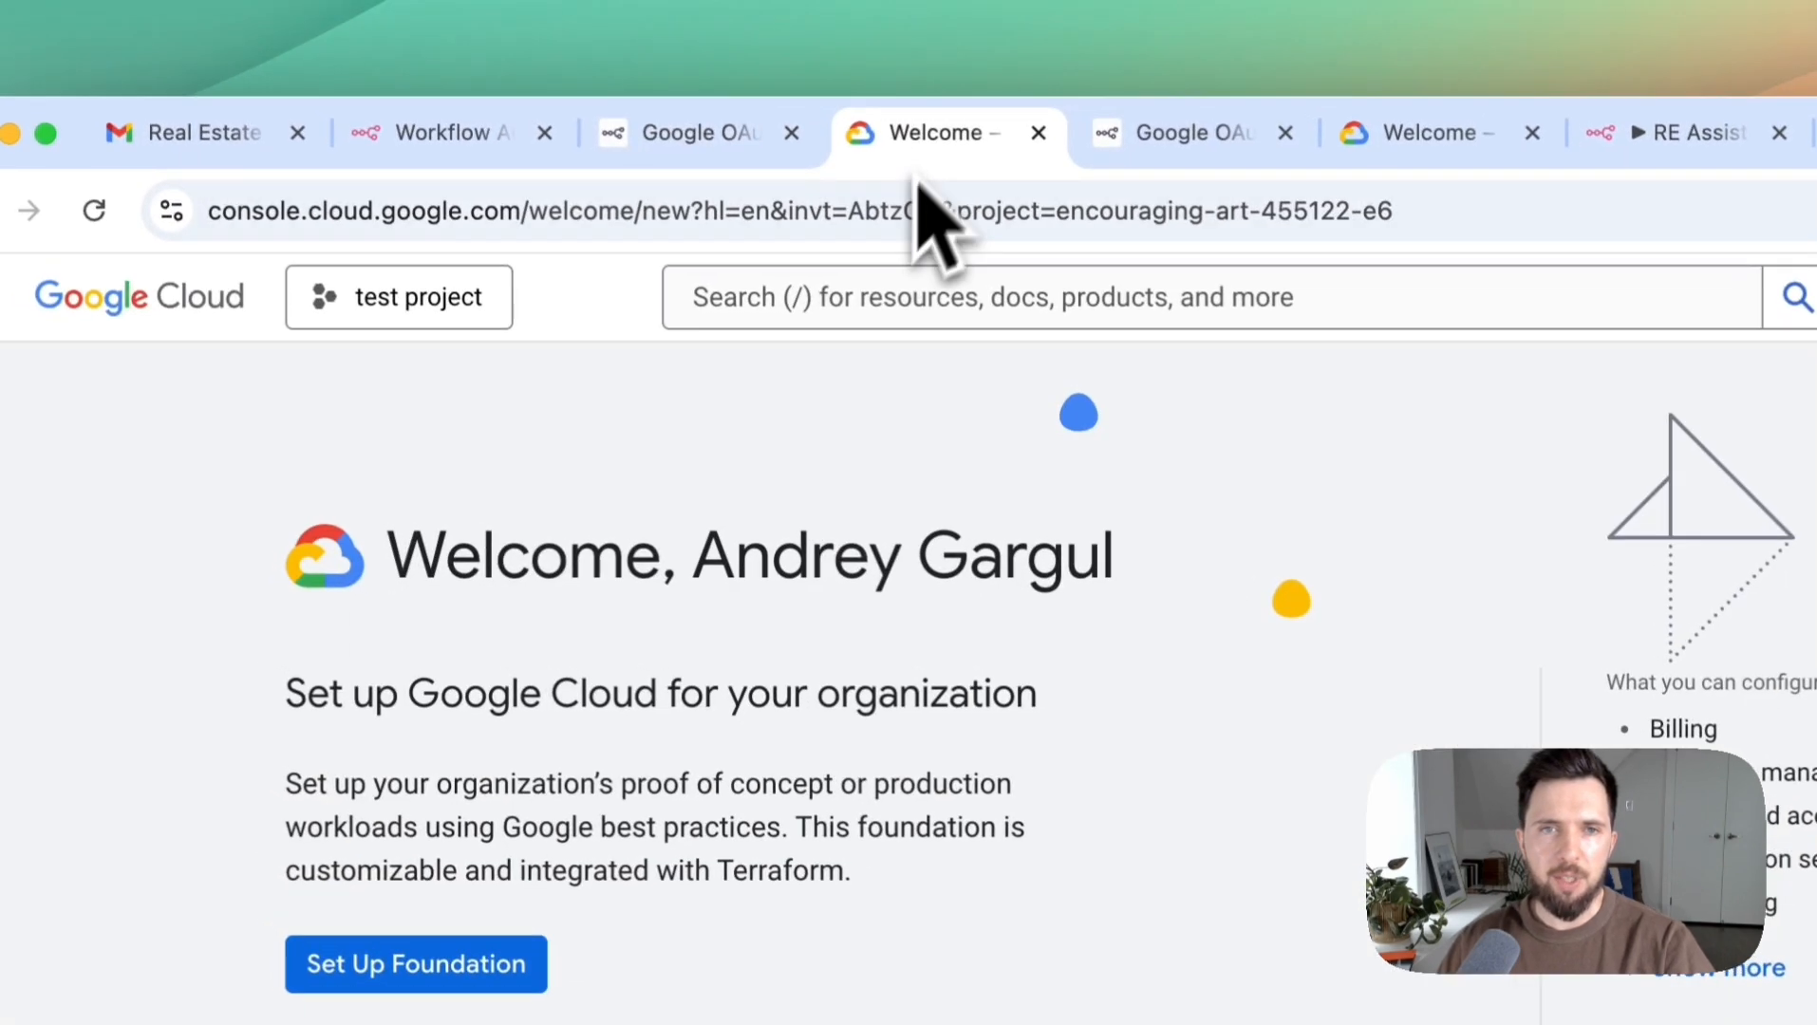
click(818, 294)
text(library)
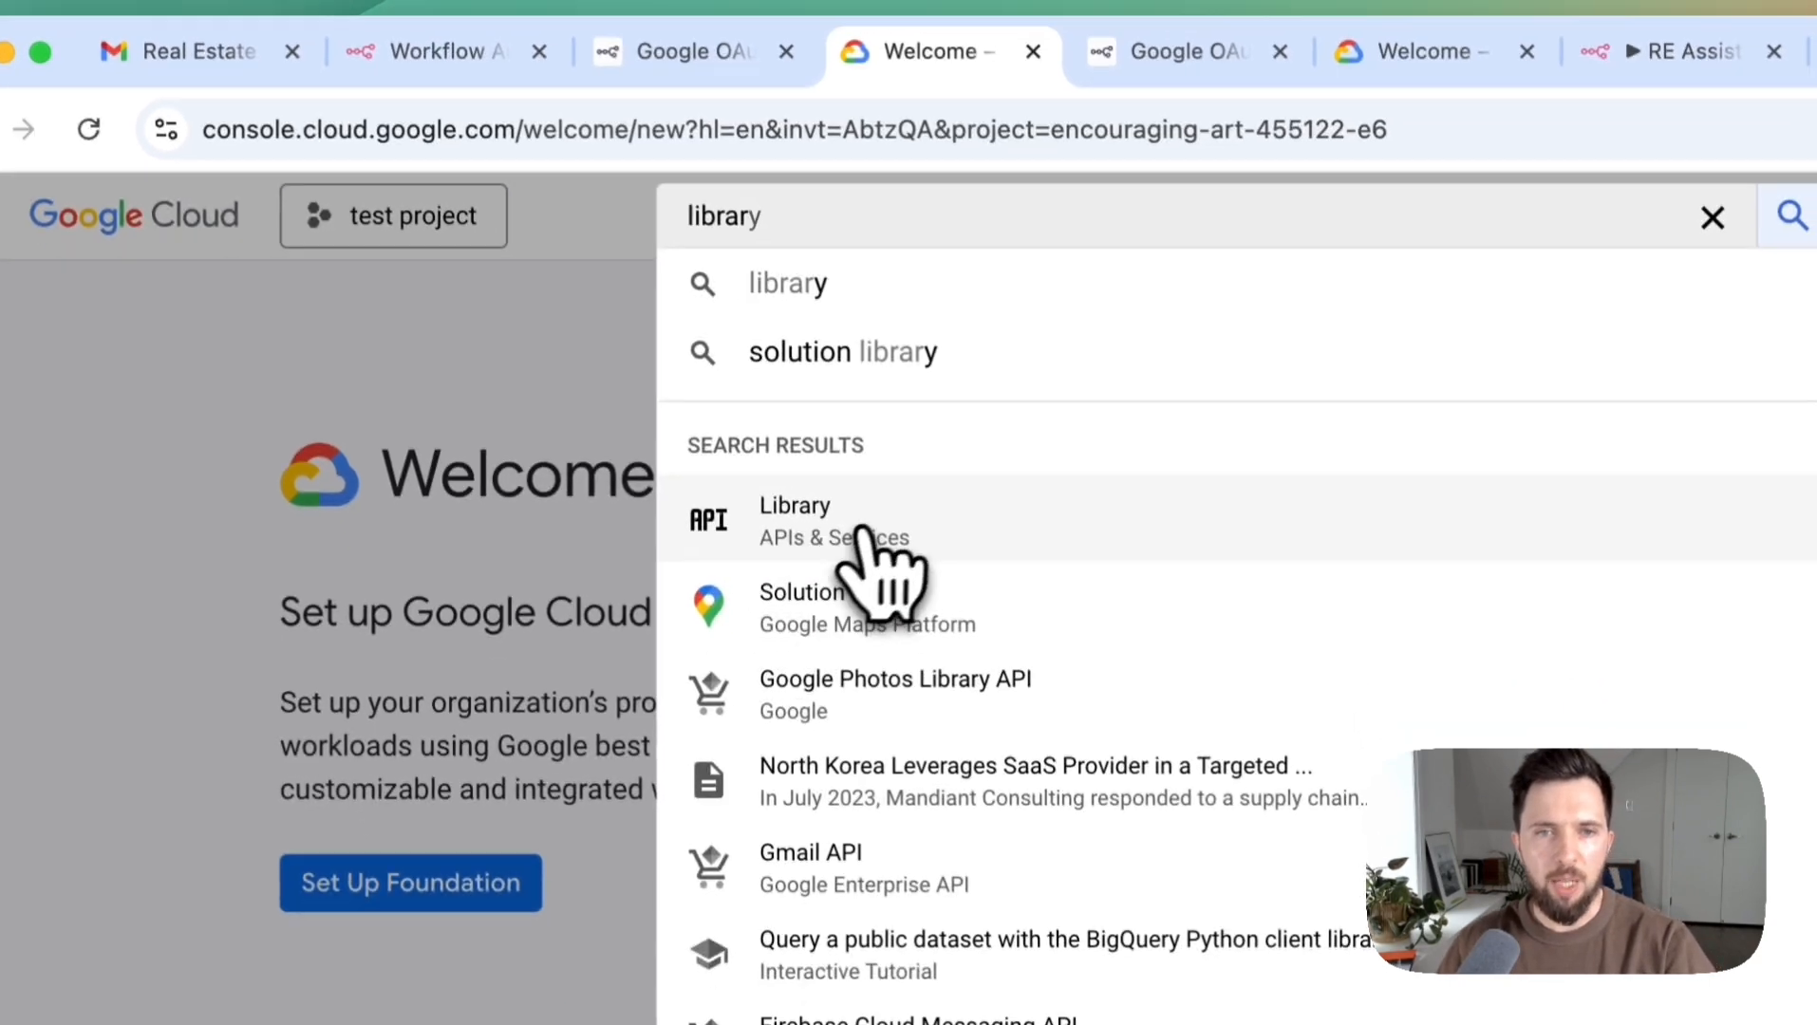
click(860, 533)
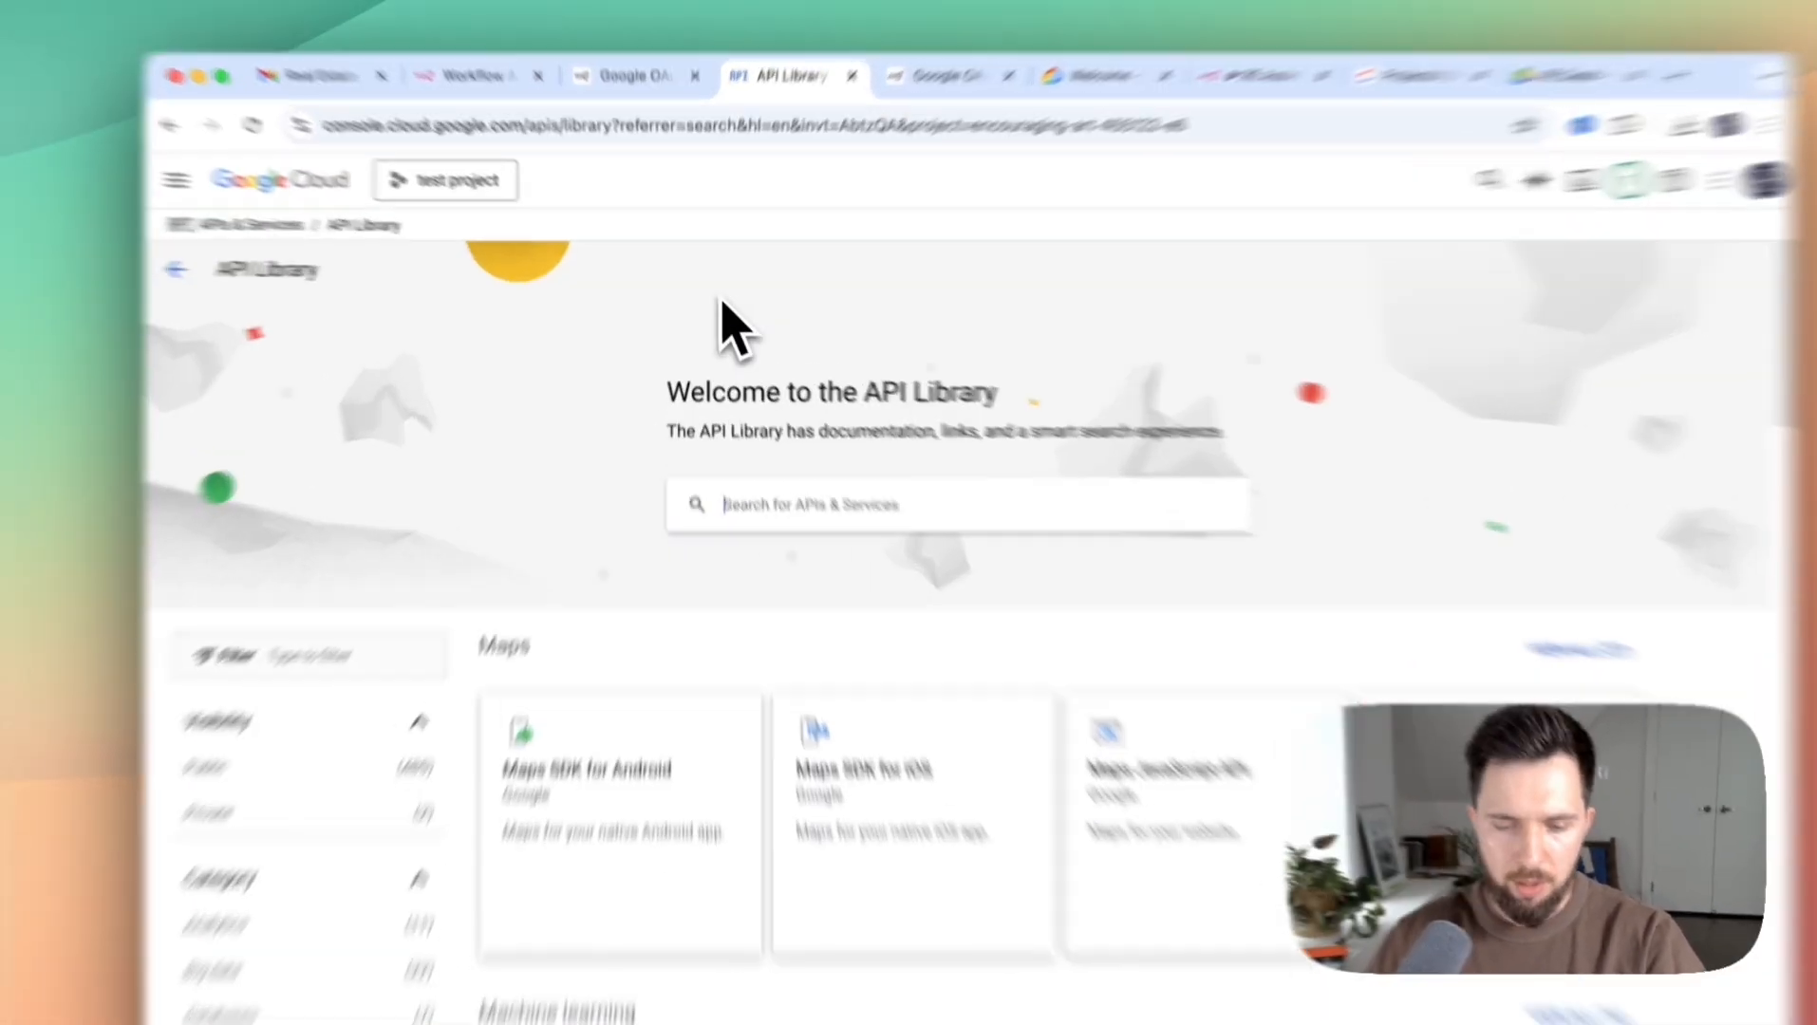
Search the API Library for "Drive" and enable the Google Drive API for the project
click(780, 451)
text(Driv)
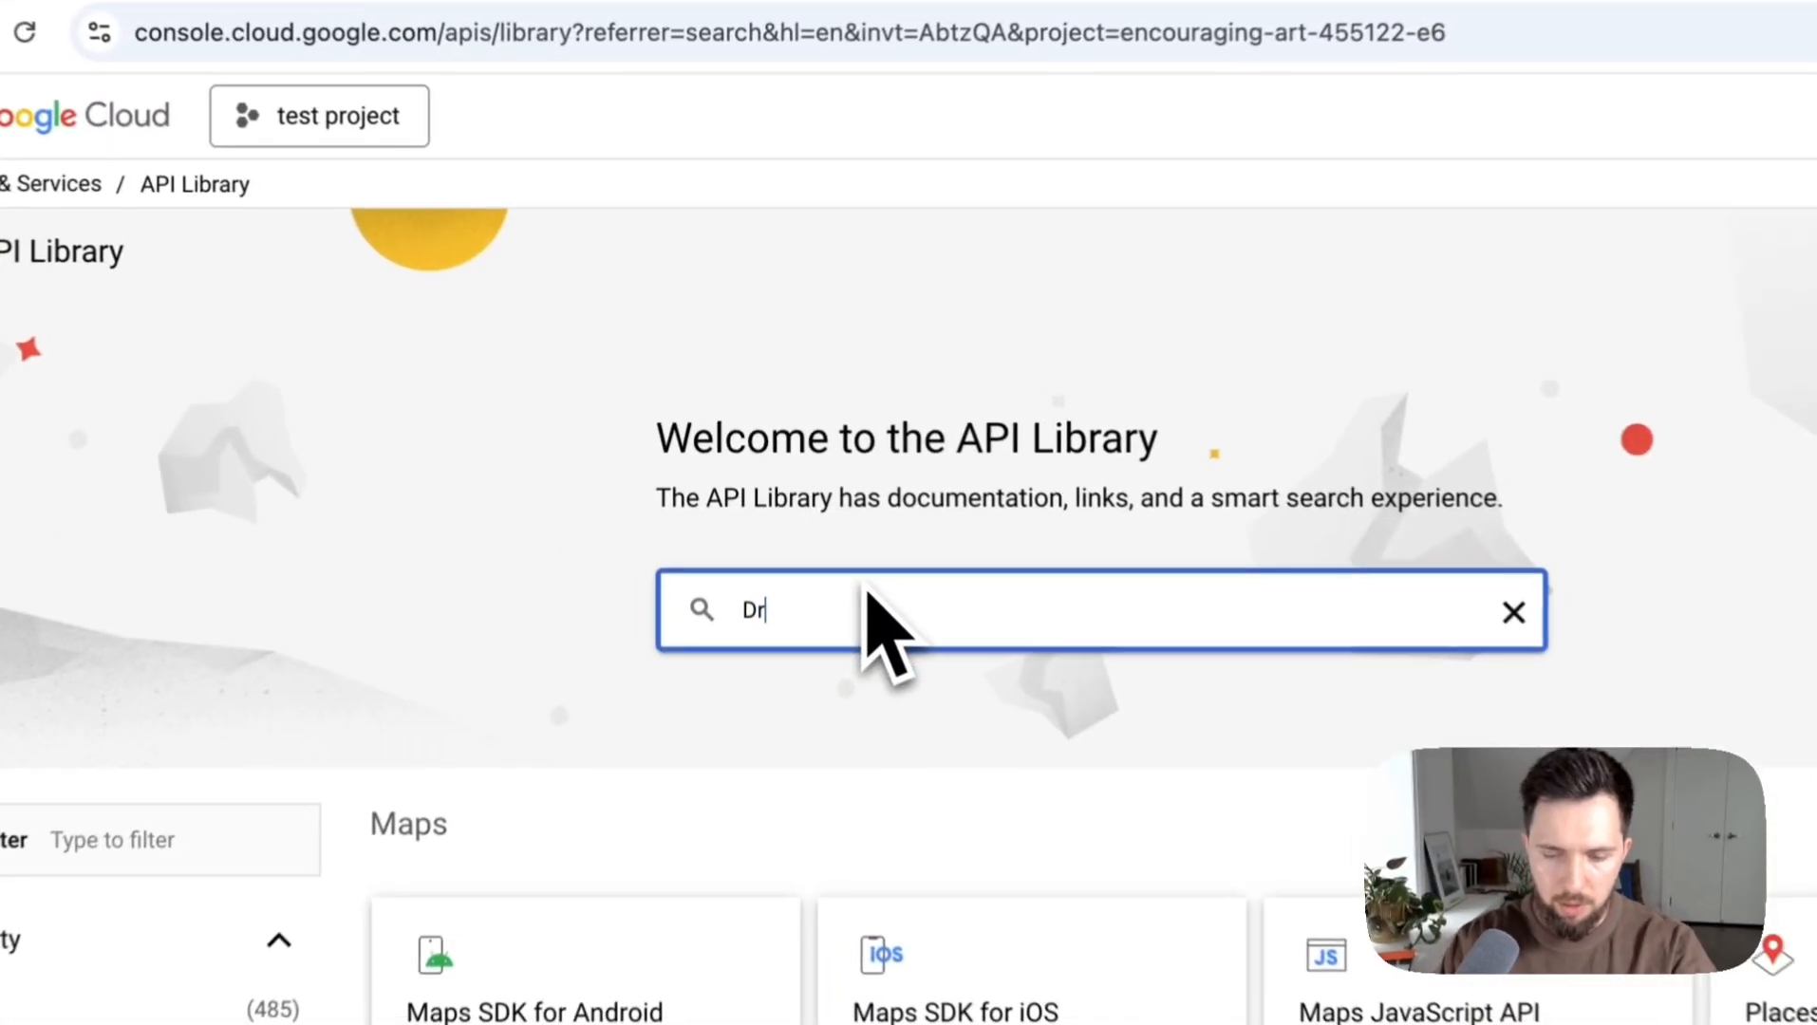
text(e)
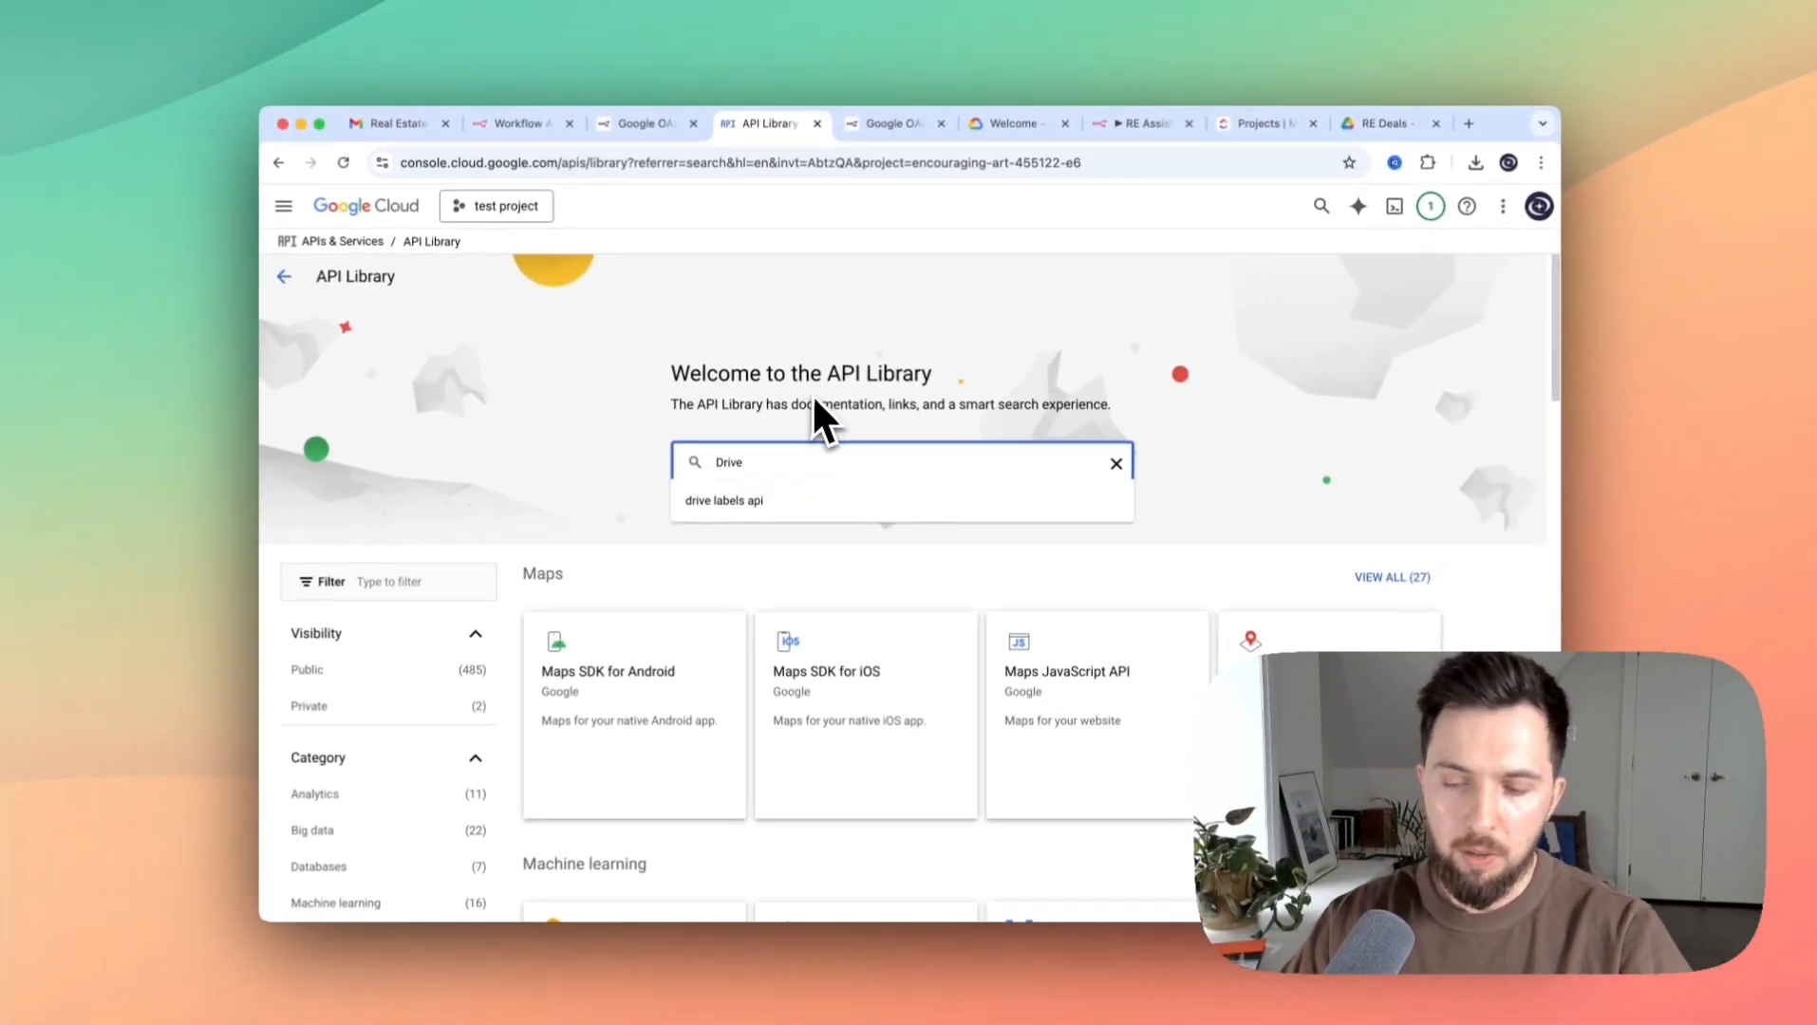
key(Return)
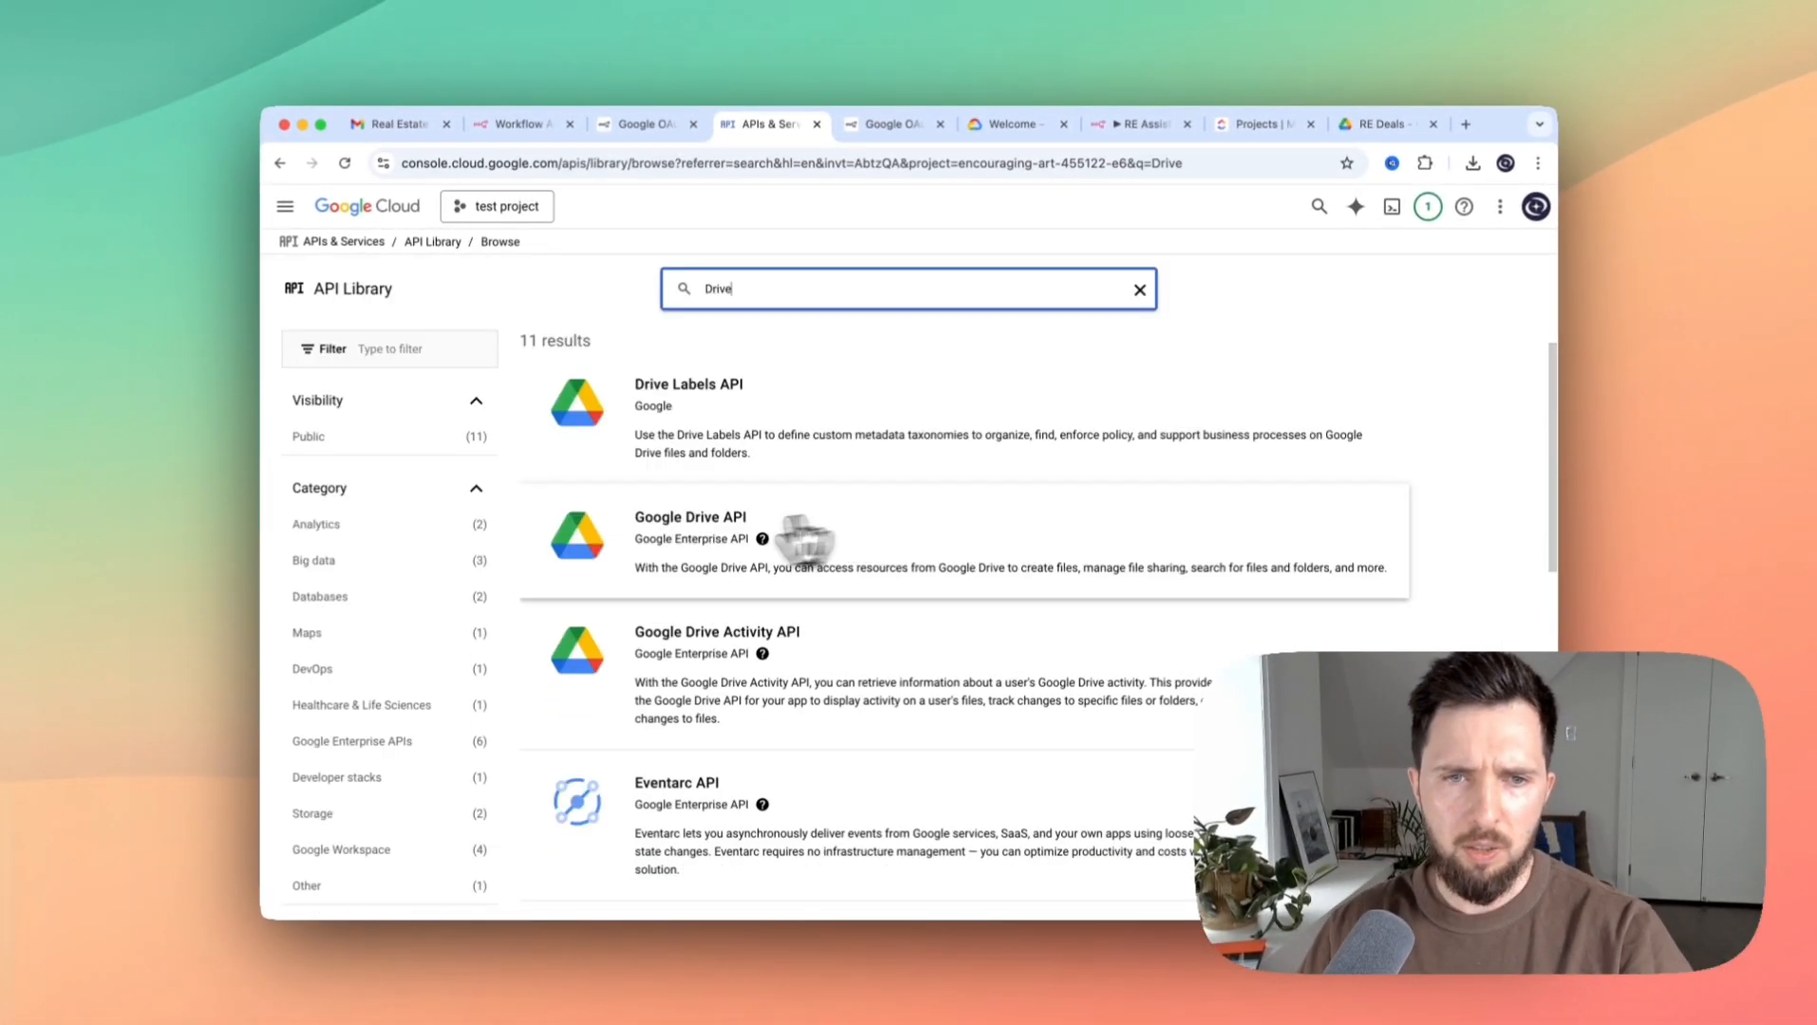
click(664, 536)
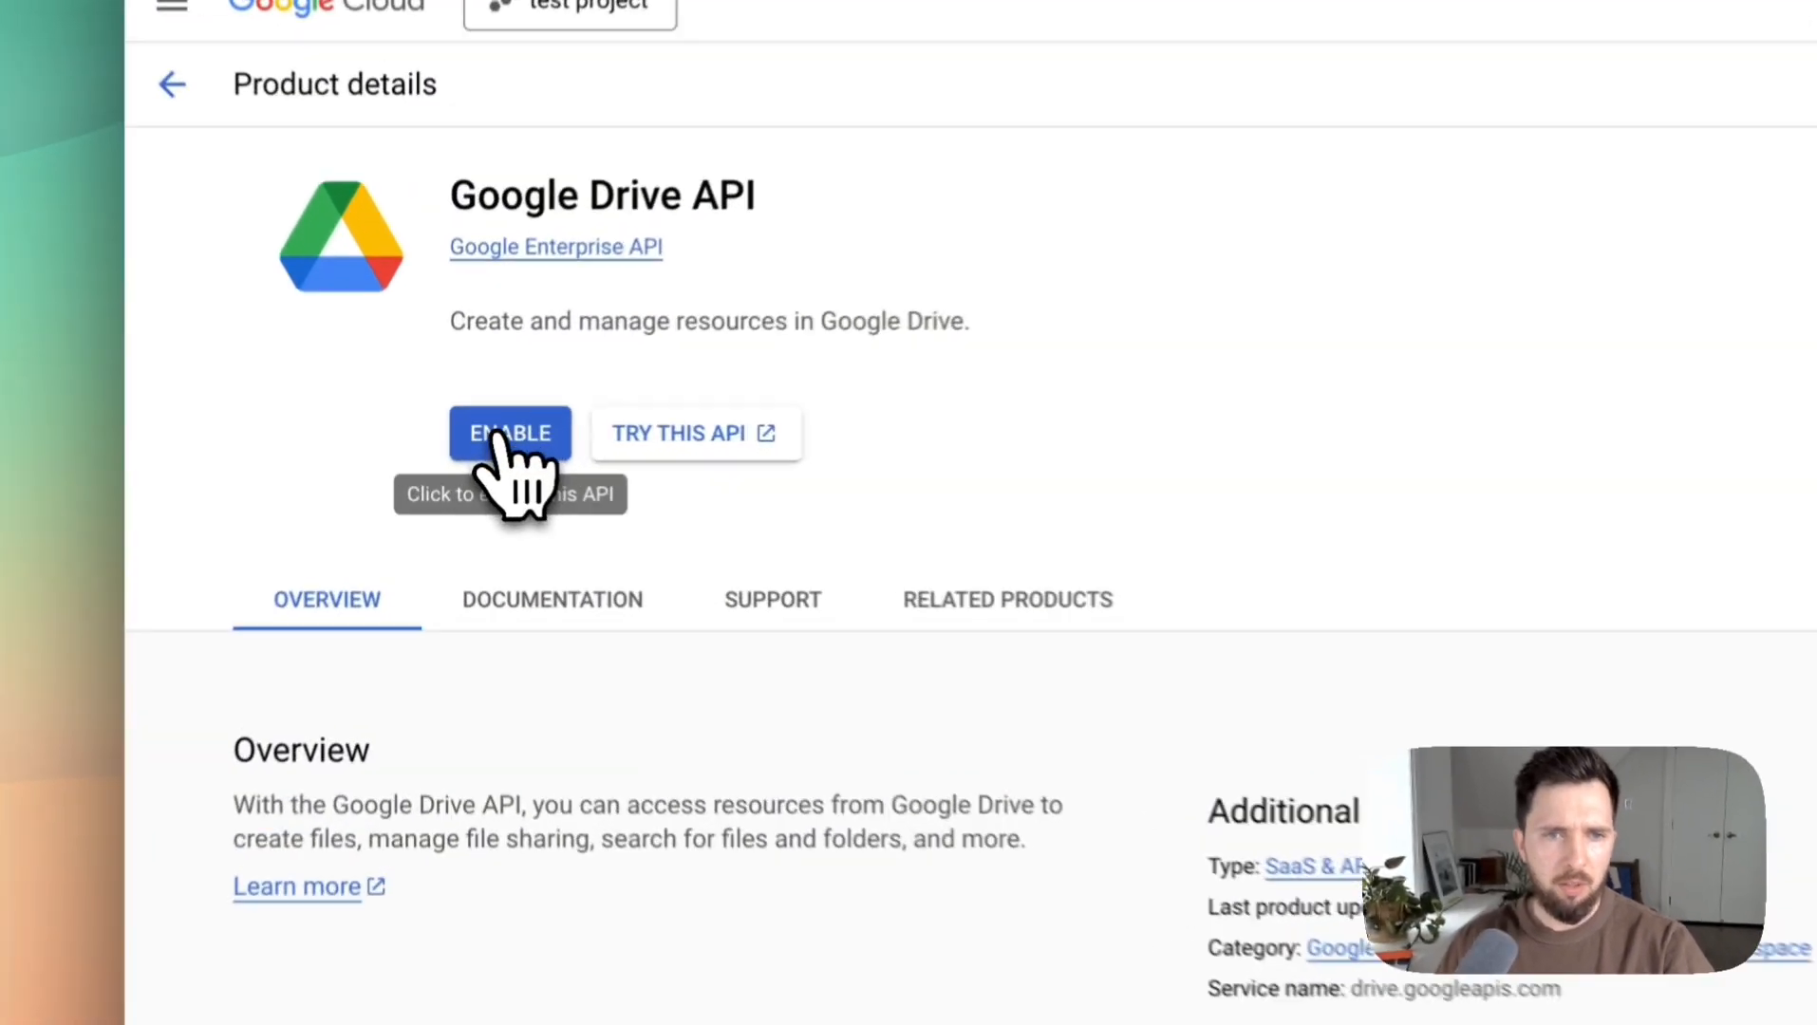
click(465, 437)
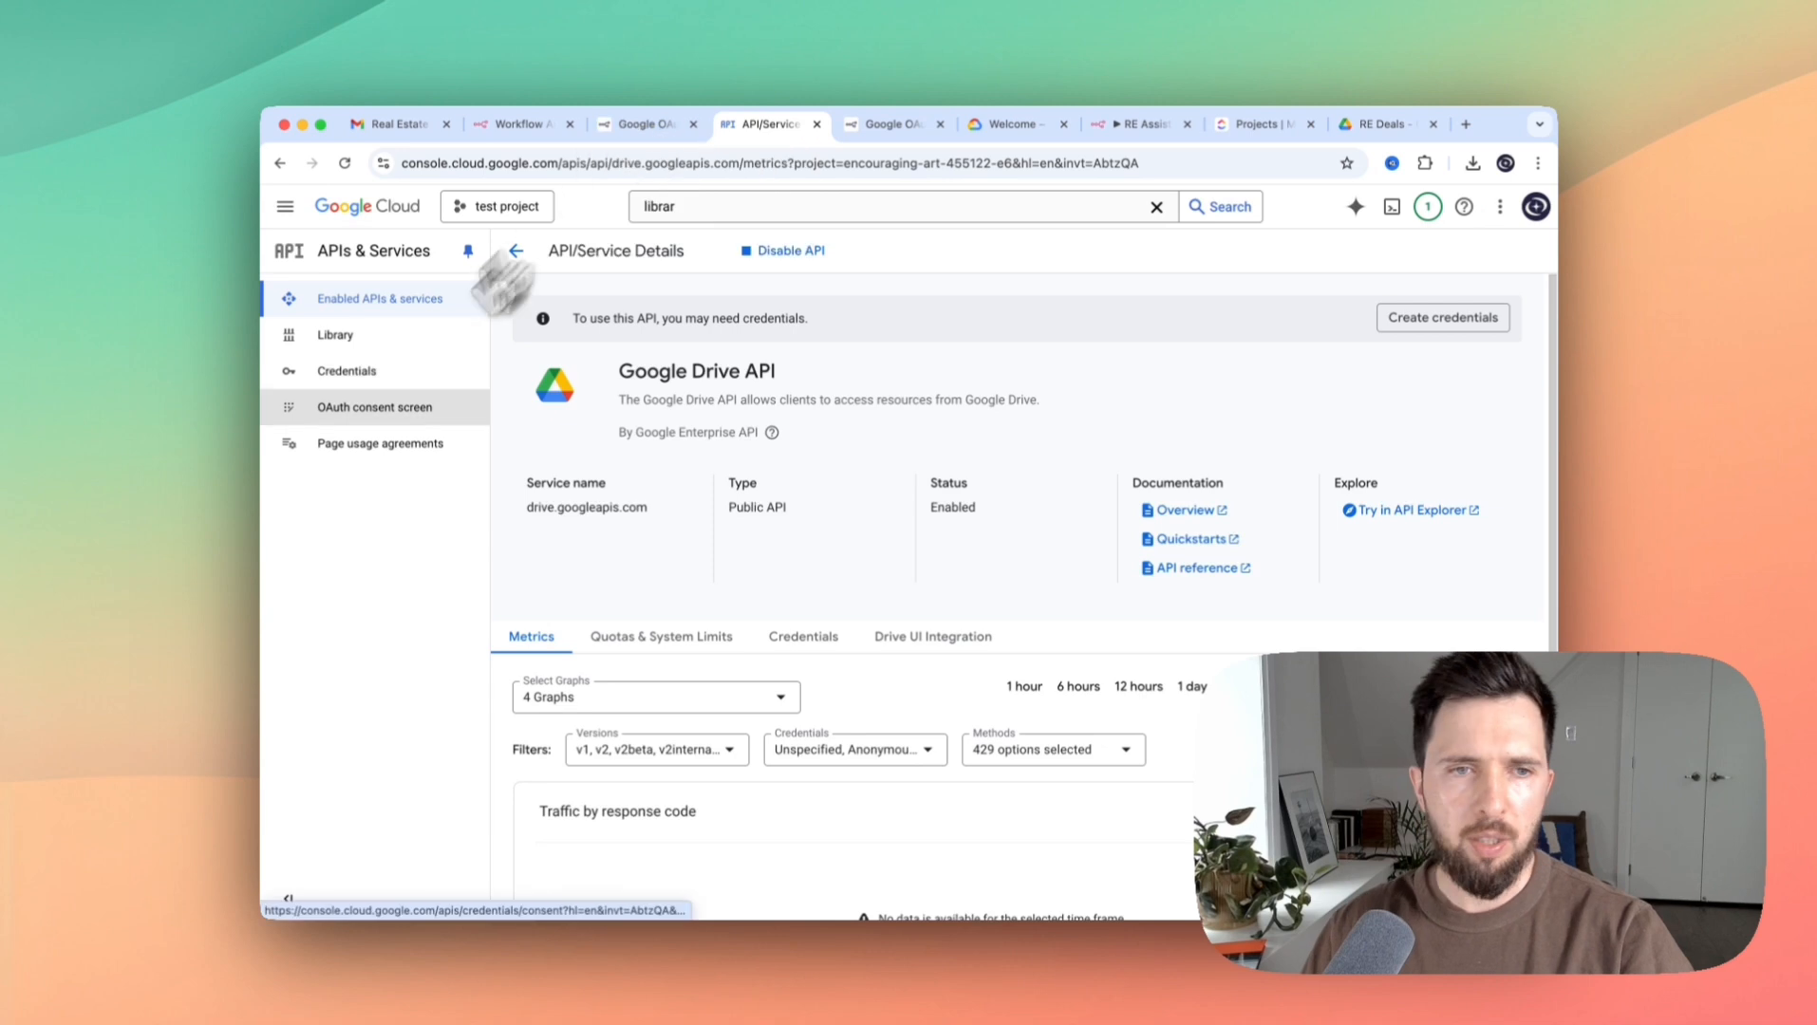
Start configuring the project's OAuth consent screen with the app name n8n and the account's own e-mail as user support email
click(373, 408)
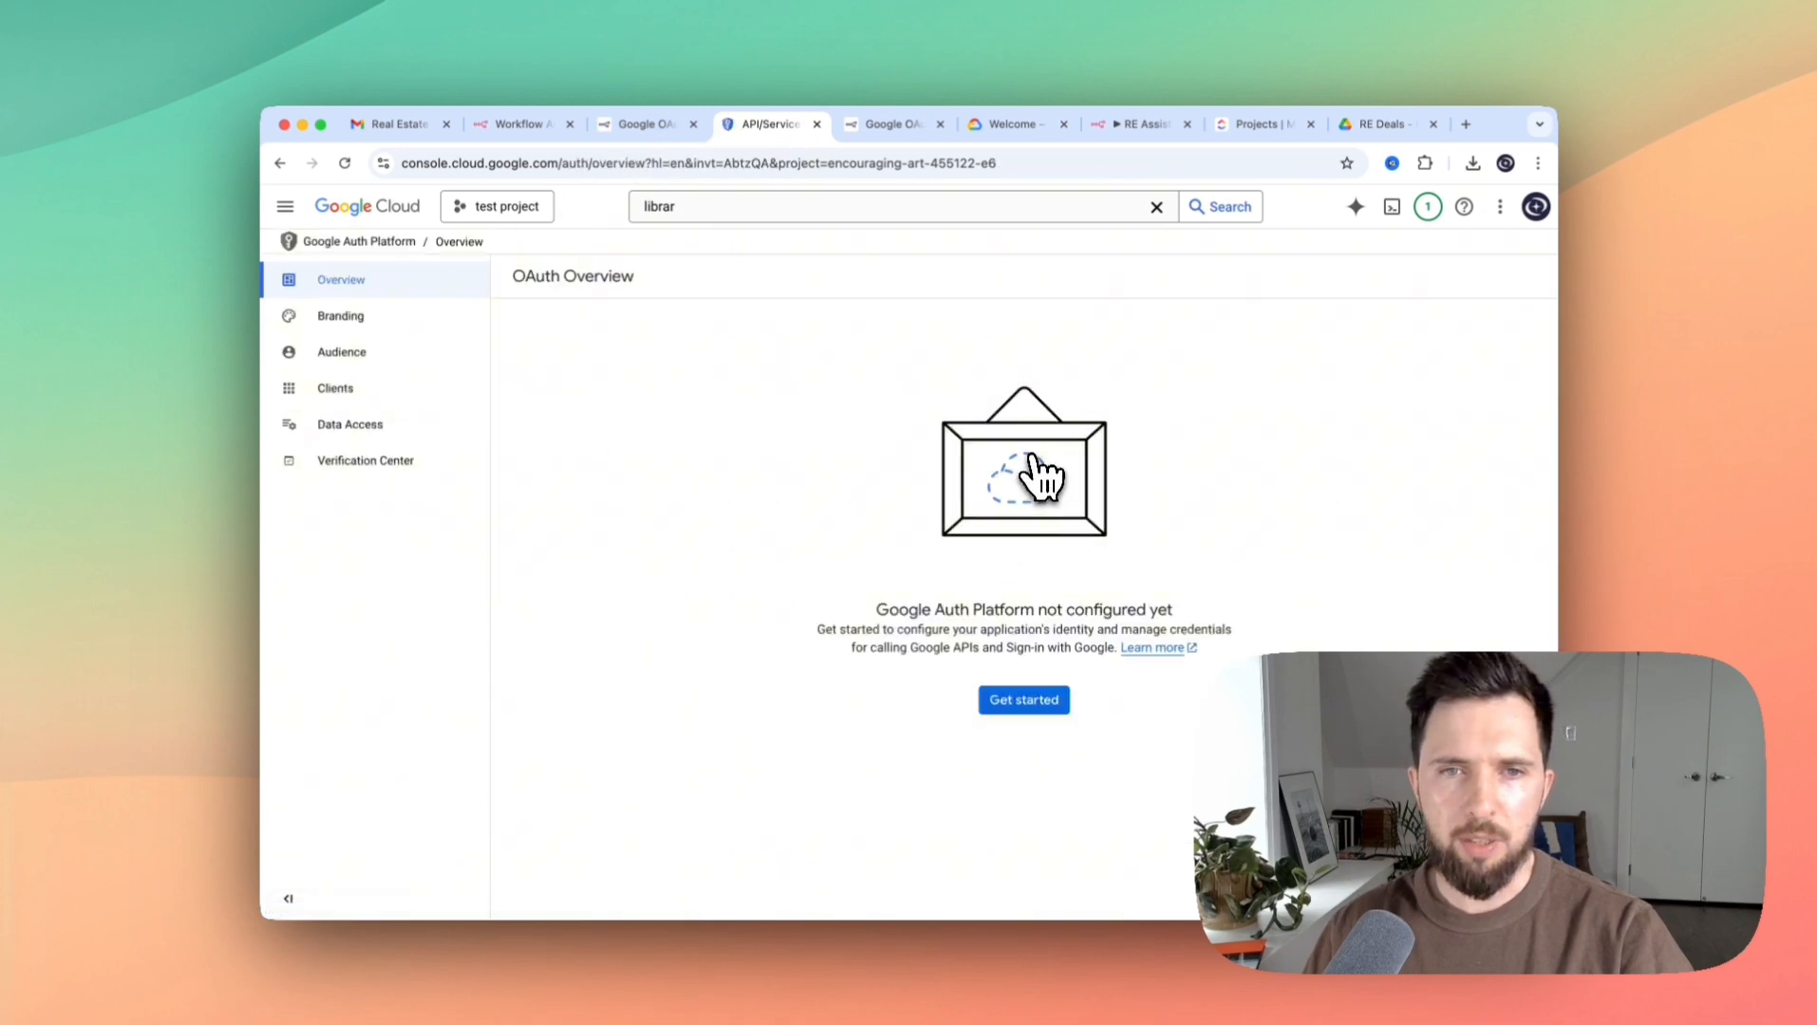
click(1025, 702)
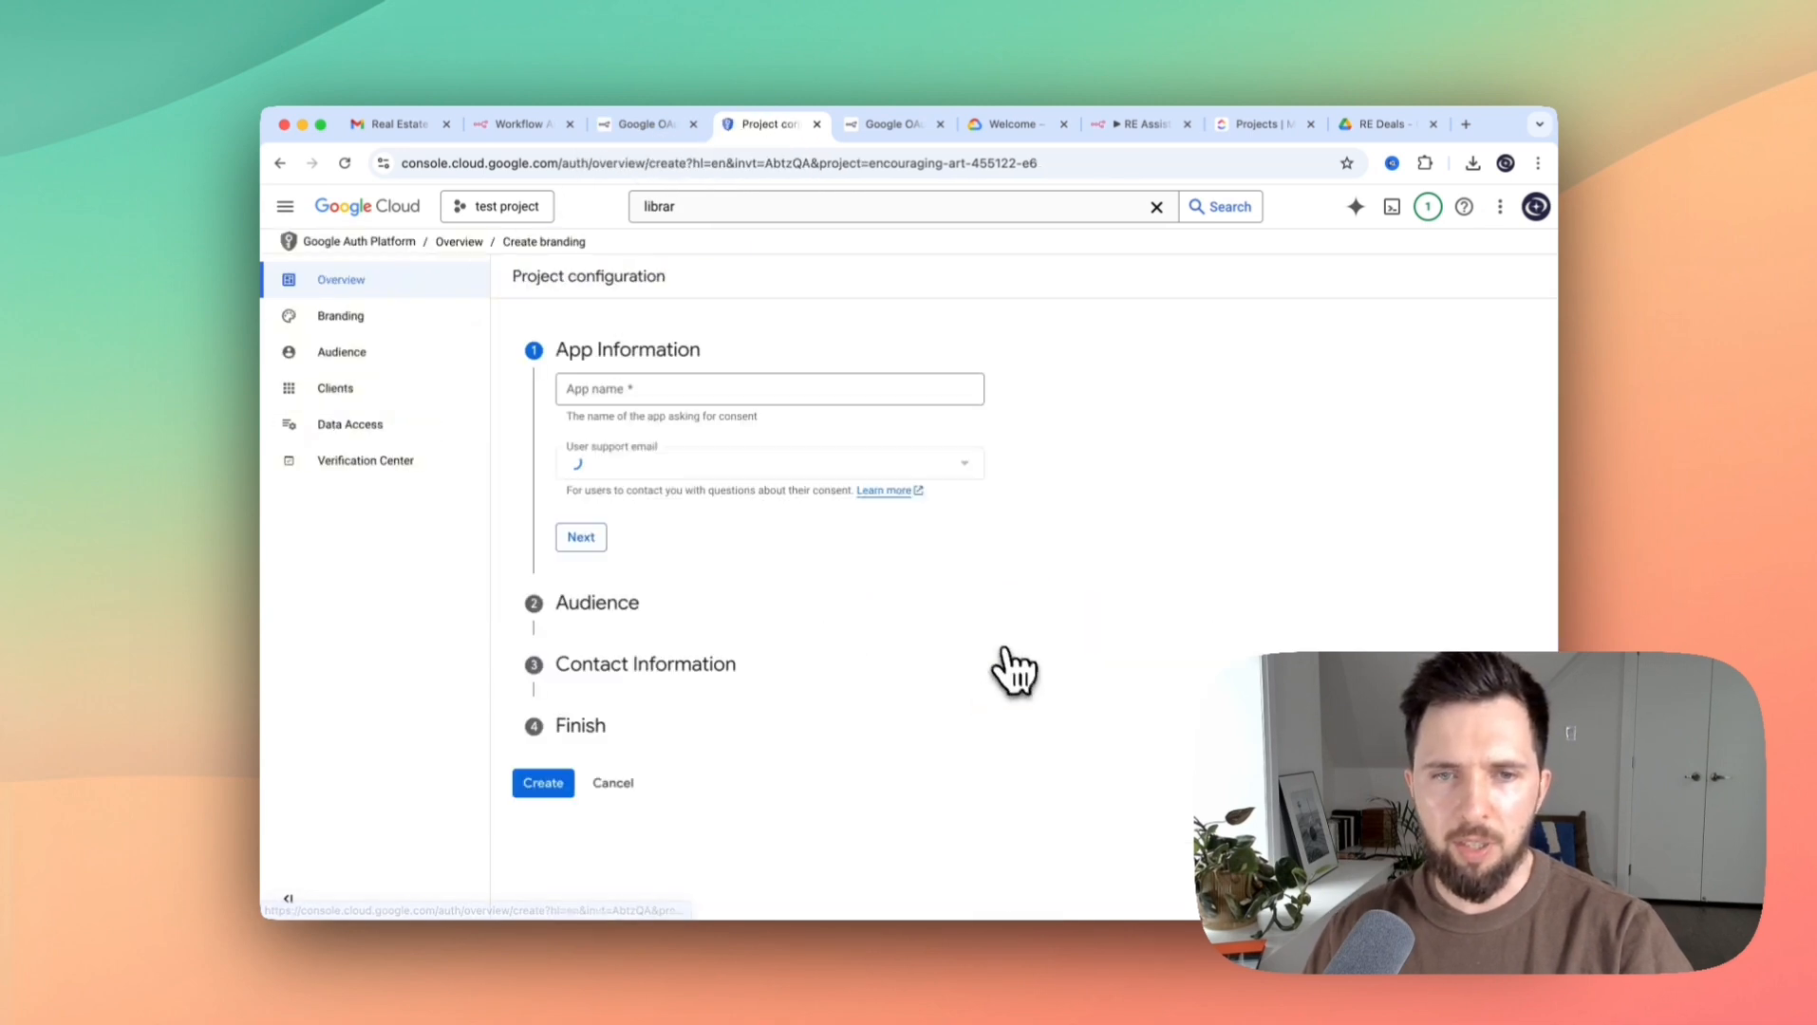
click(655, 391)
text(n8n)
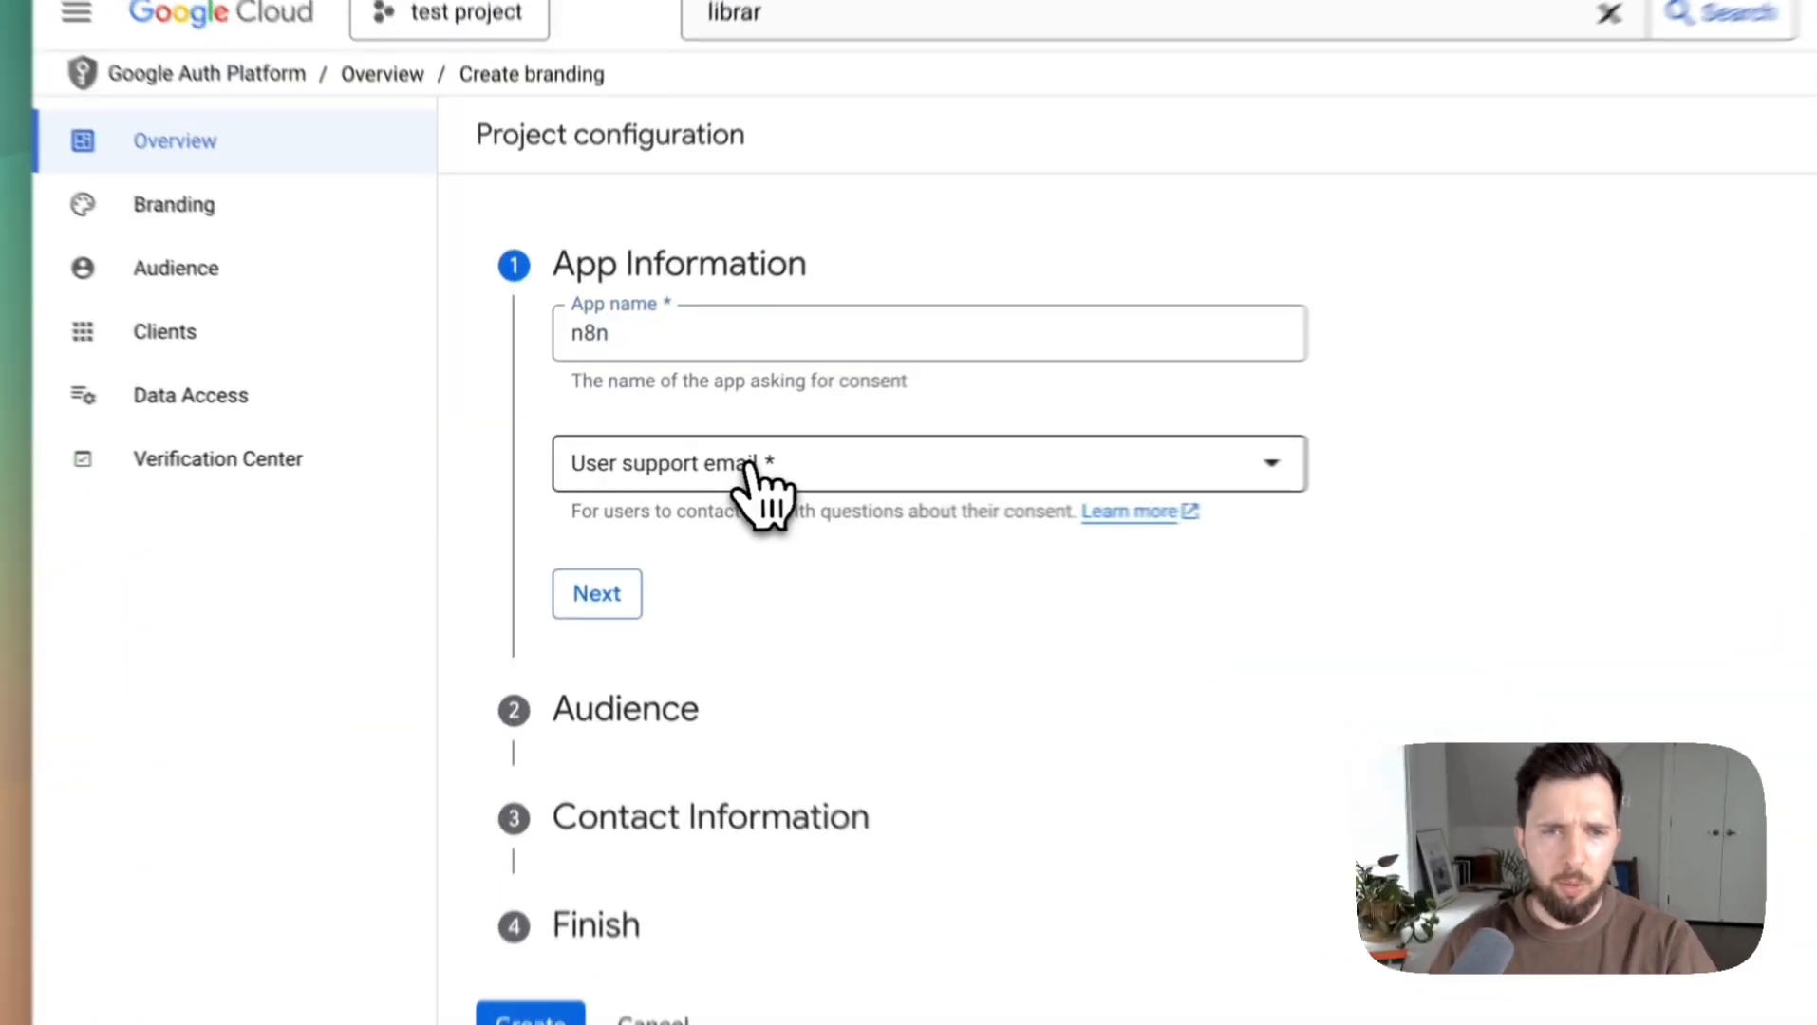
click(668, 463)
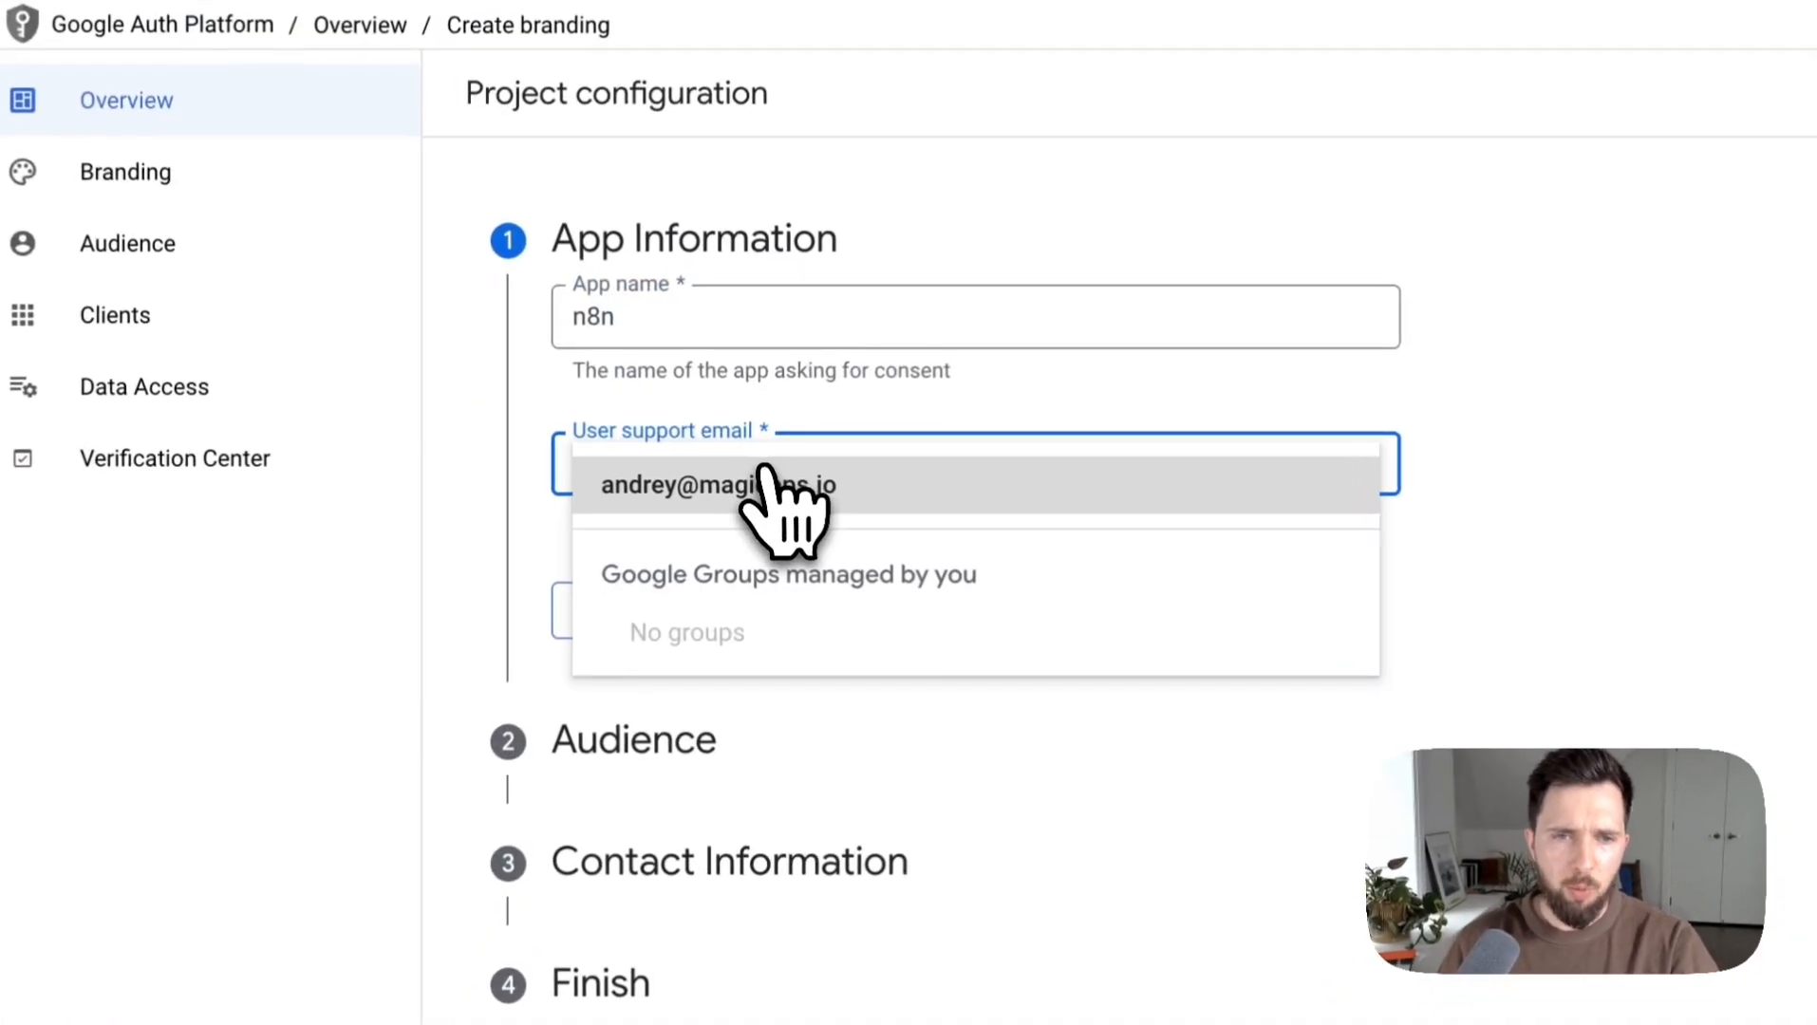
click(970, 501)
click(607, 612)
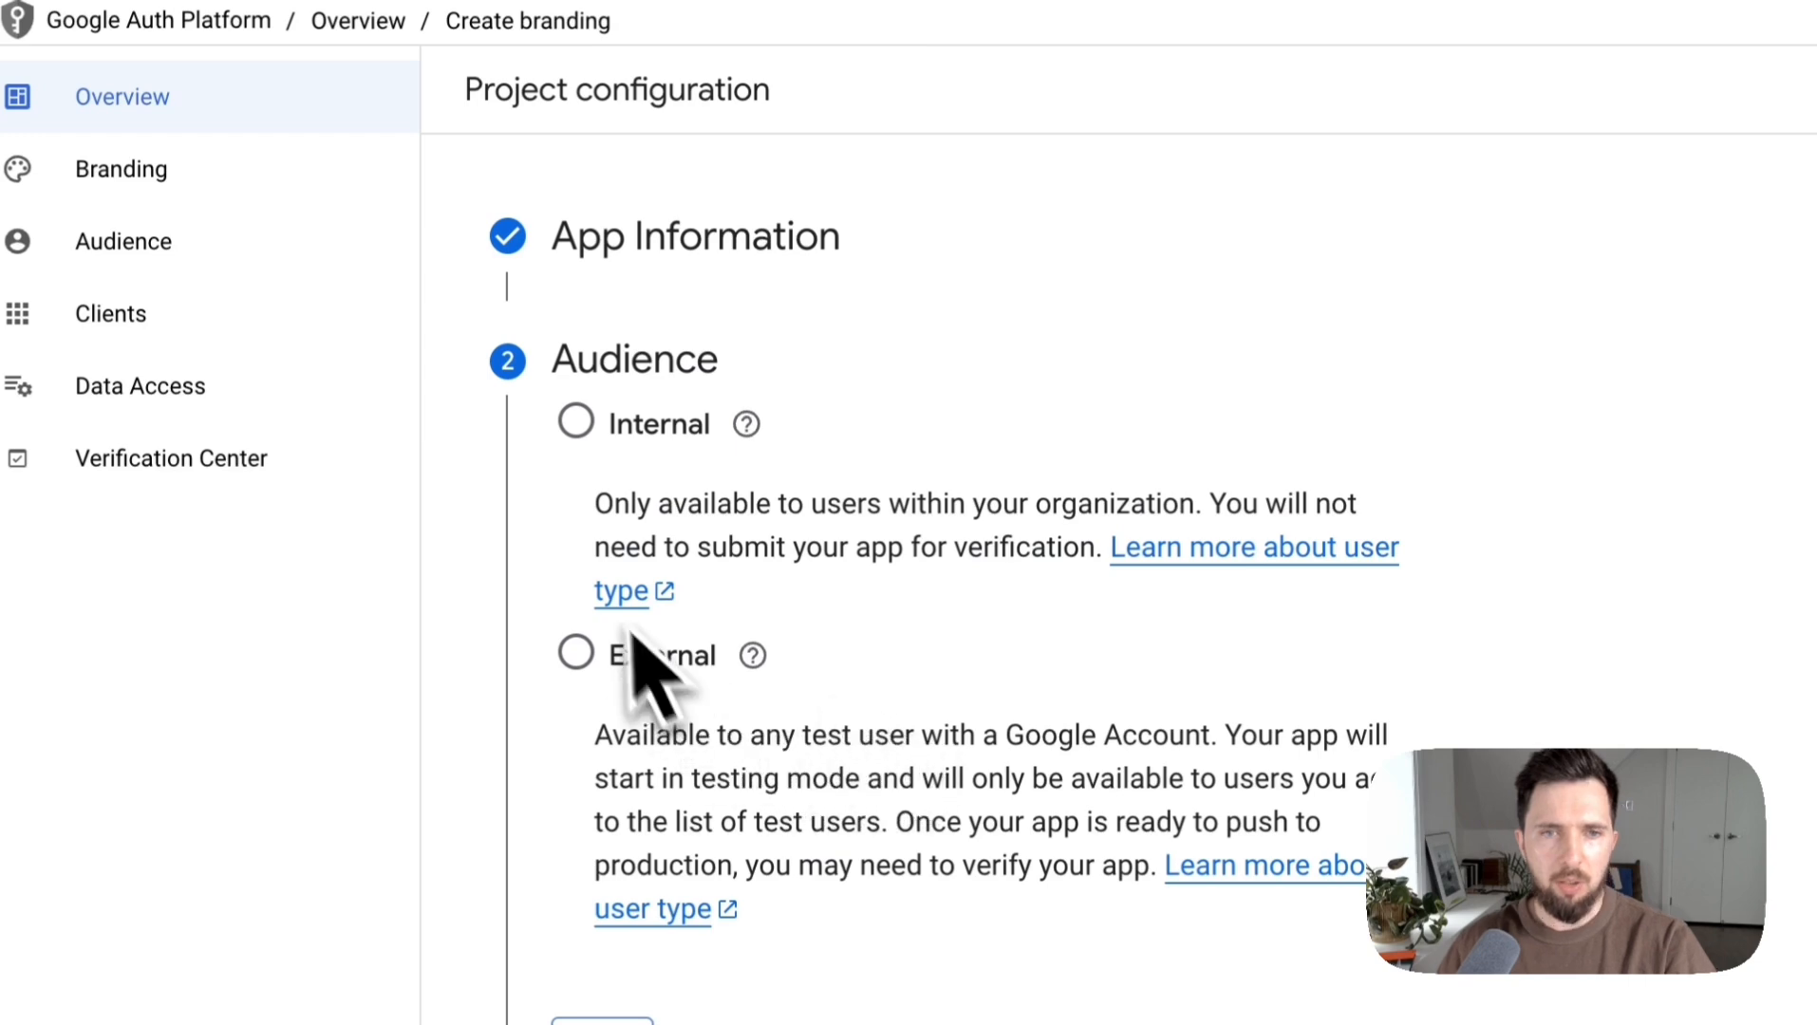
Set the app's audience to Internal and fill in the contact e-mail address for project notifications
click(575, 421)
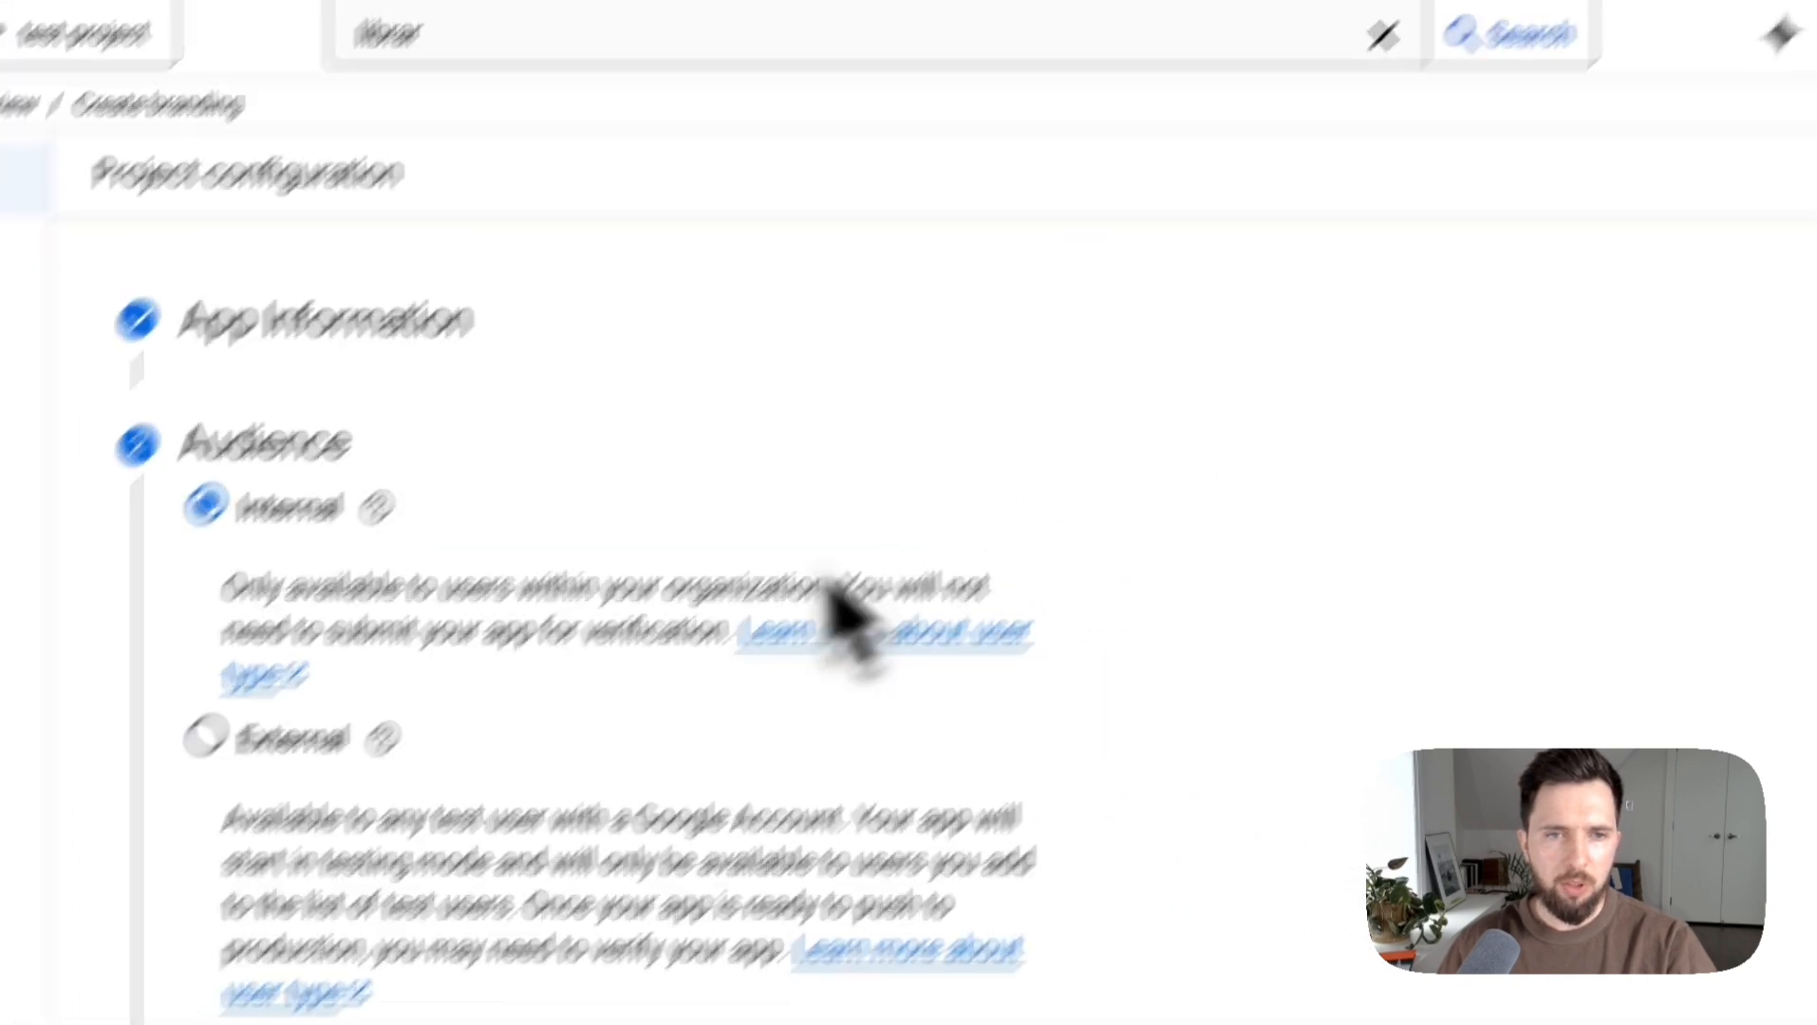
click(596, 759)
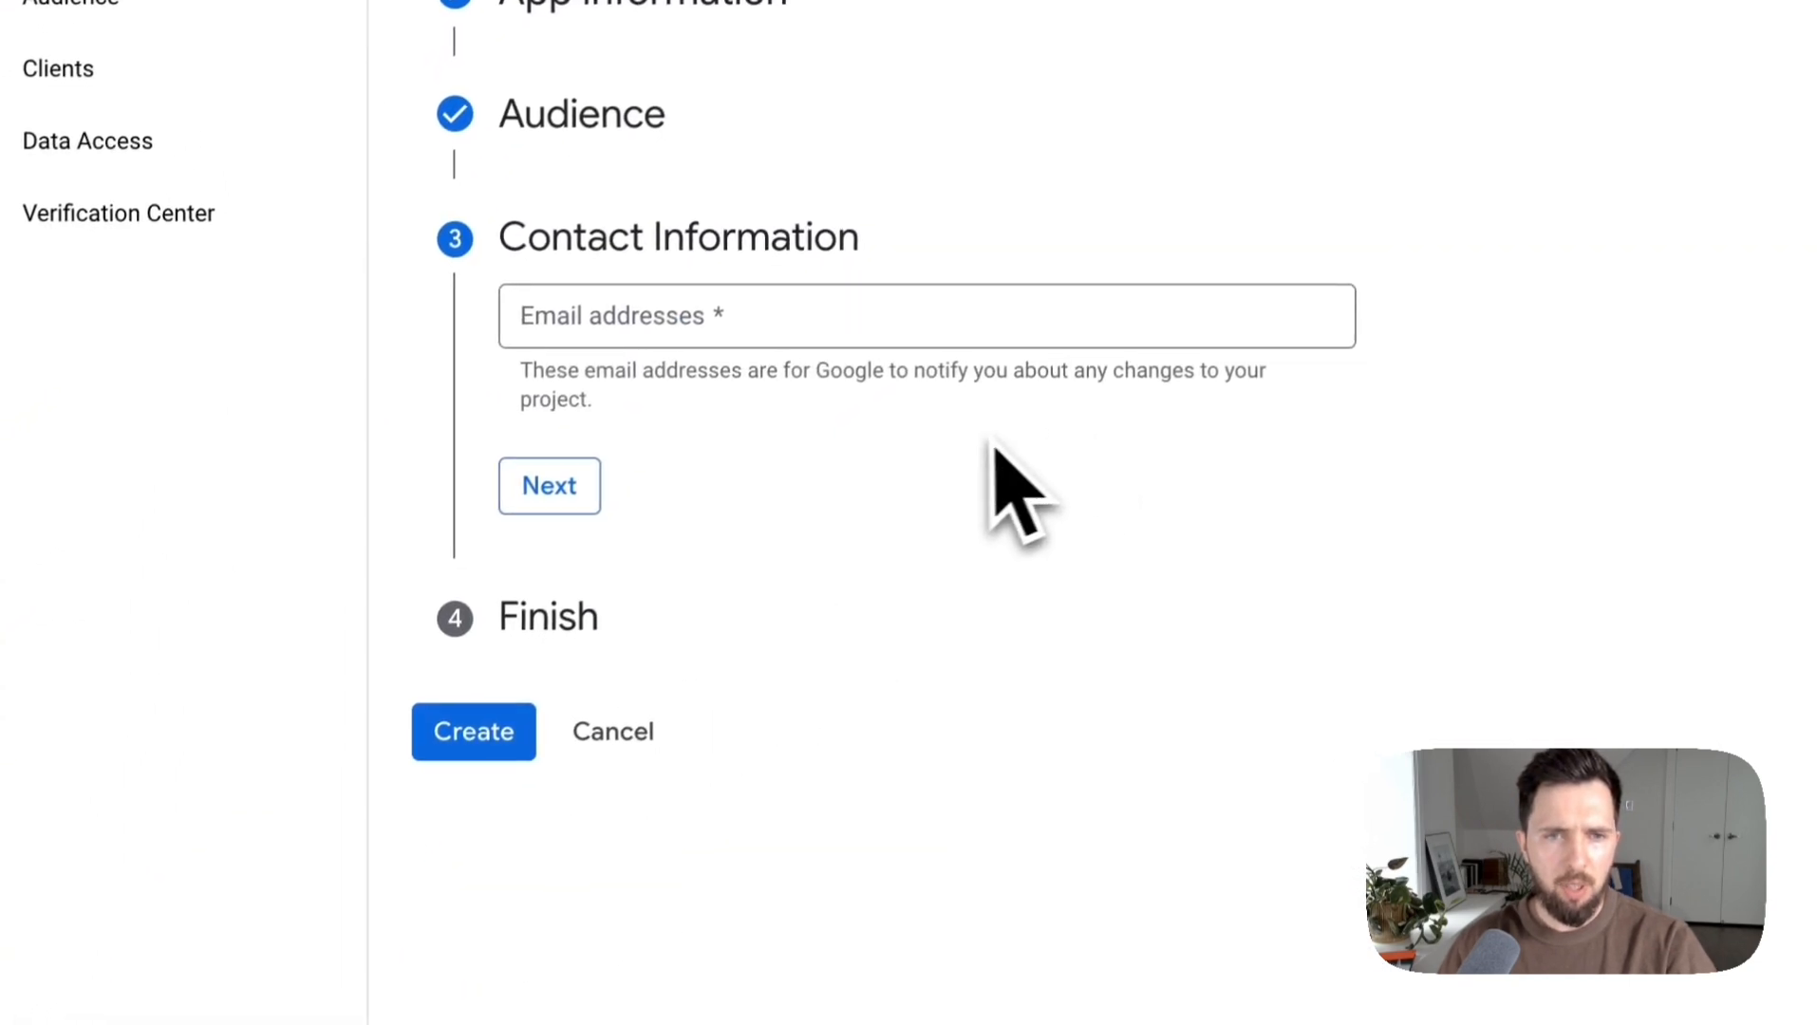
click(776, 316)
text(a)
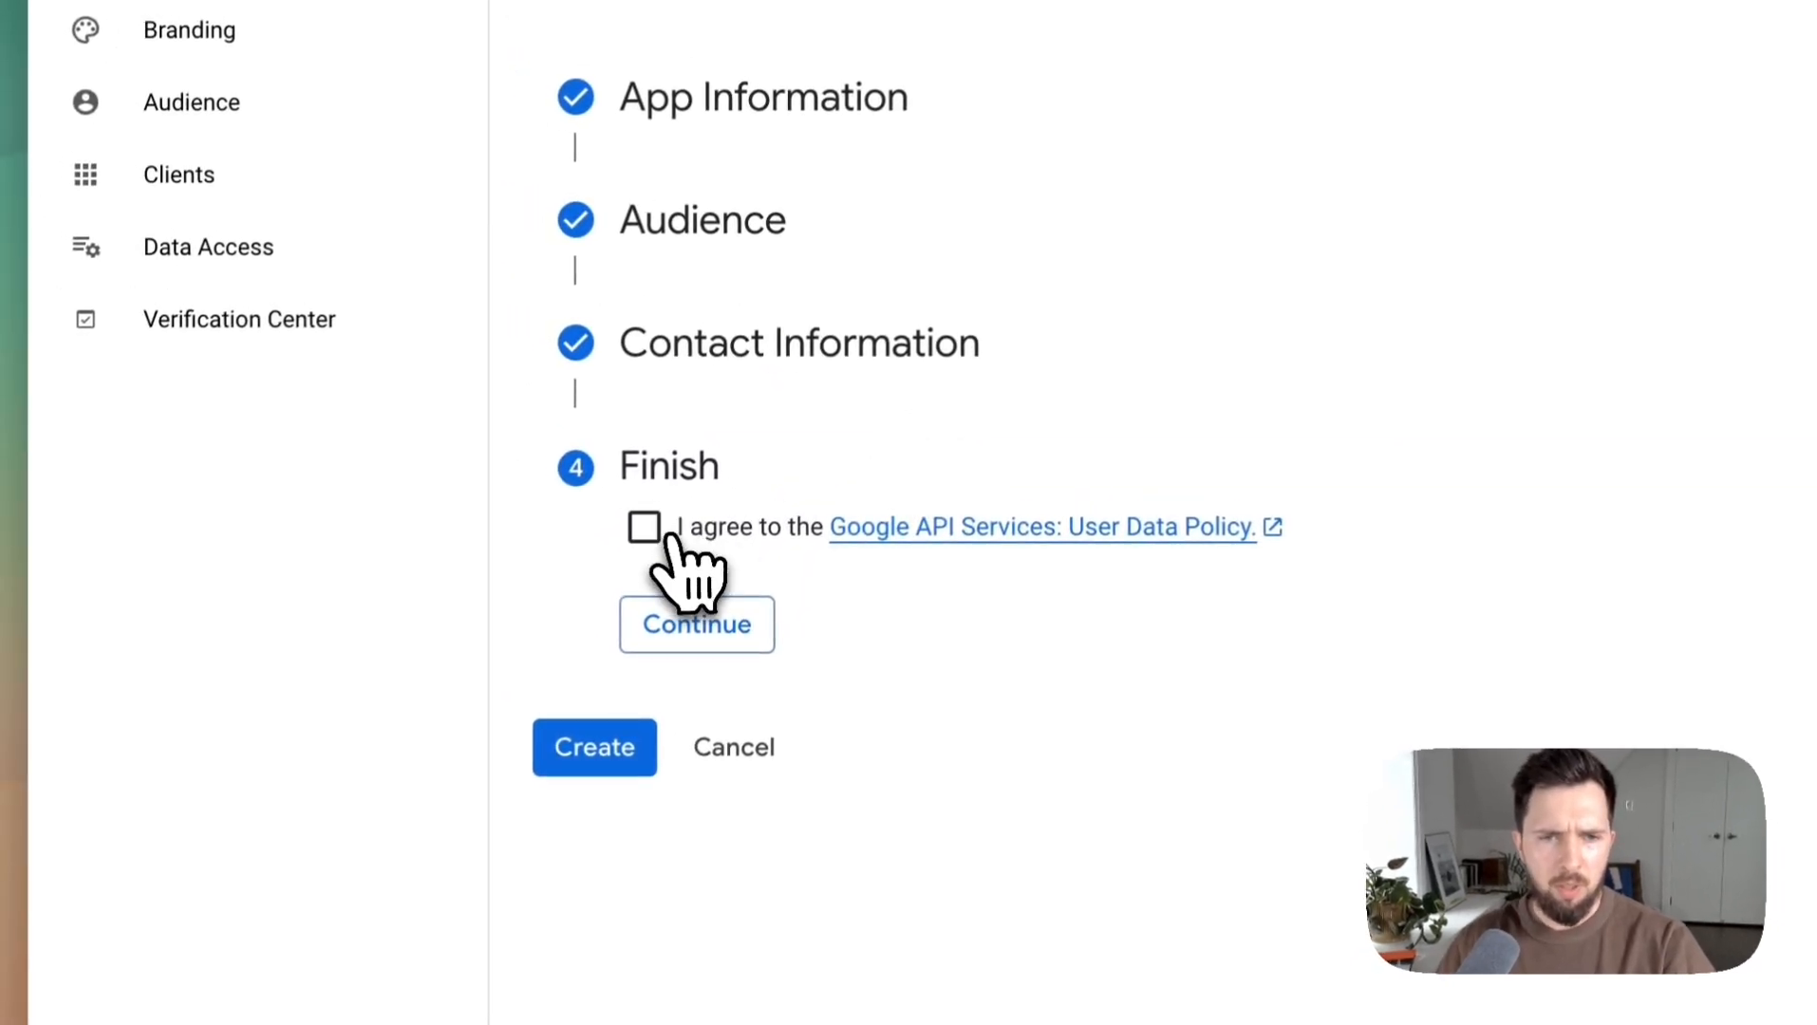
Agree to the Google API Services User Data Policy and create the OAuth configuration
click(644, 526)
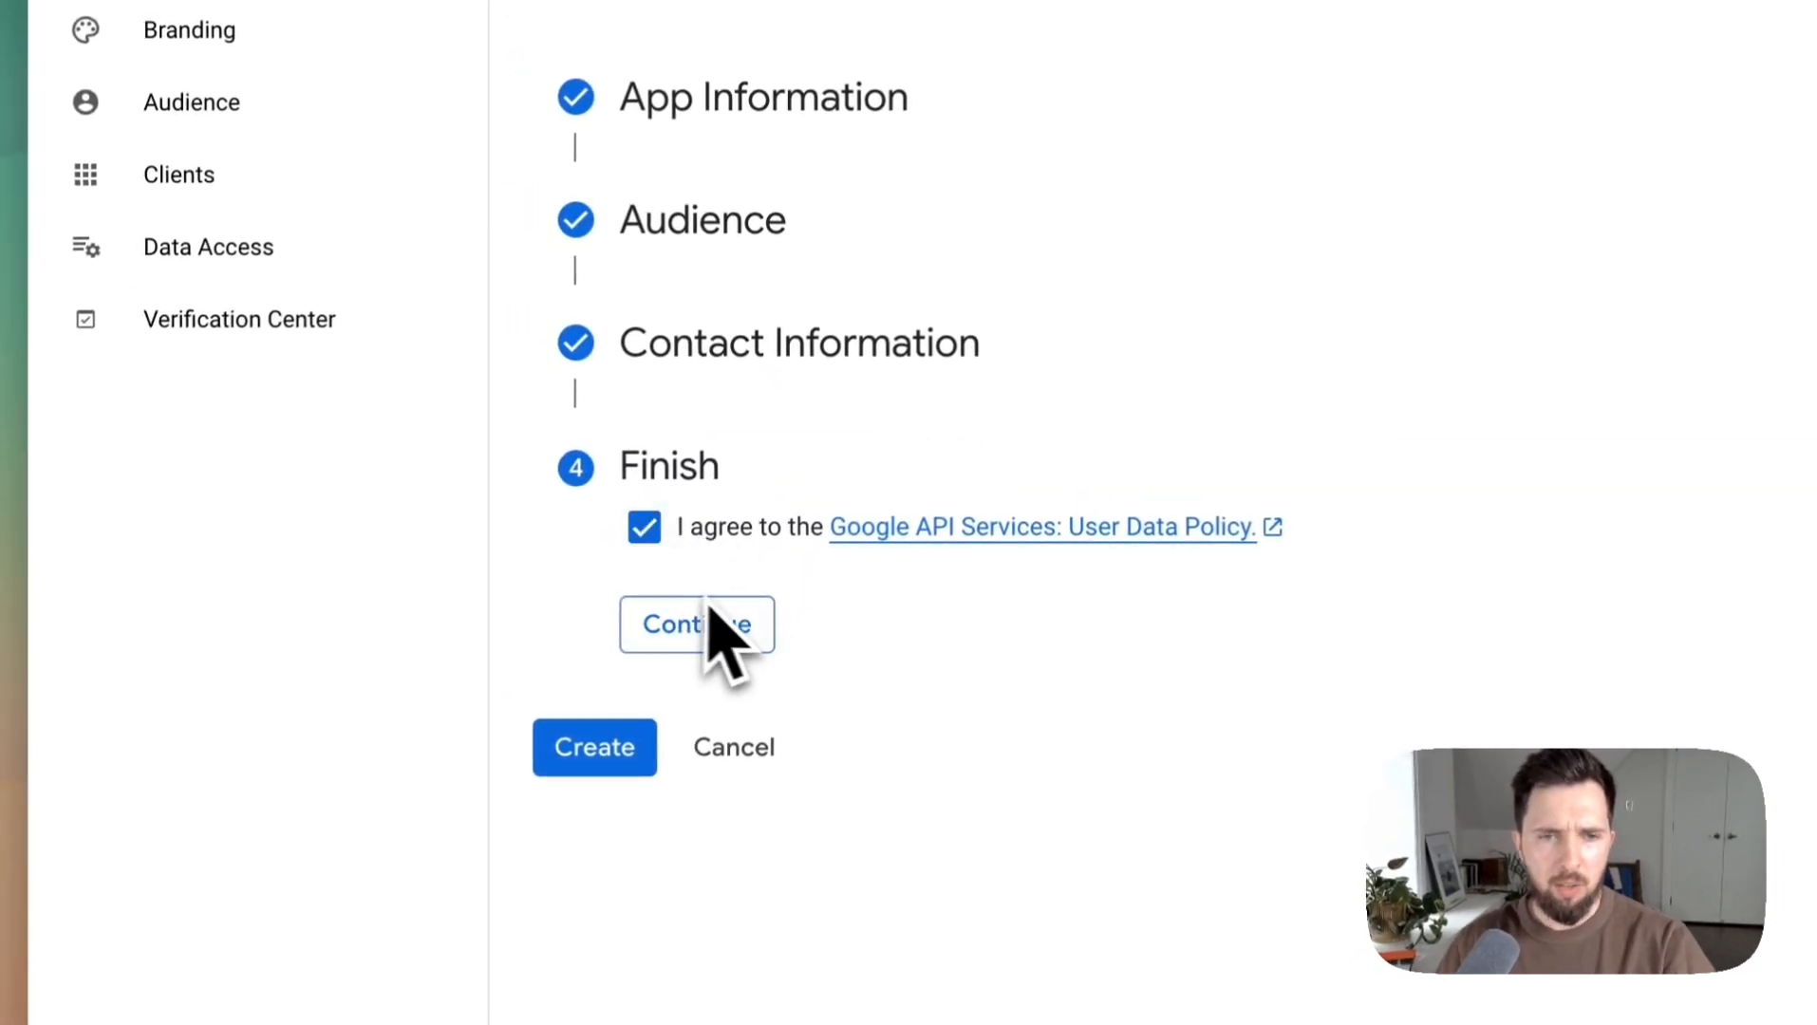
click(713, 622)
click(592, 593)
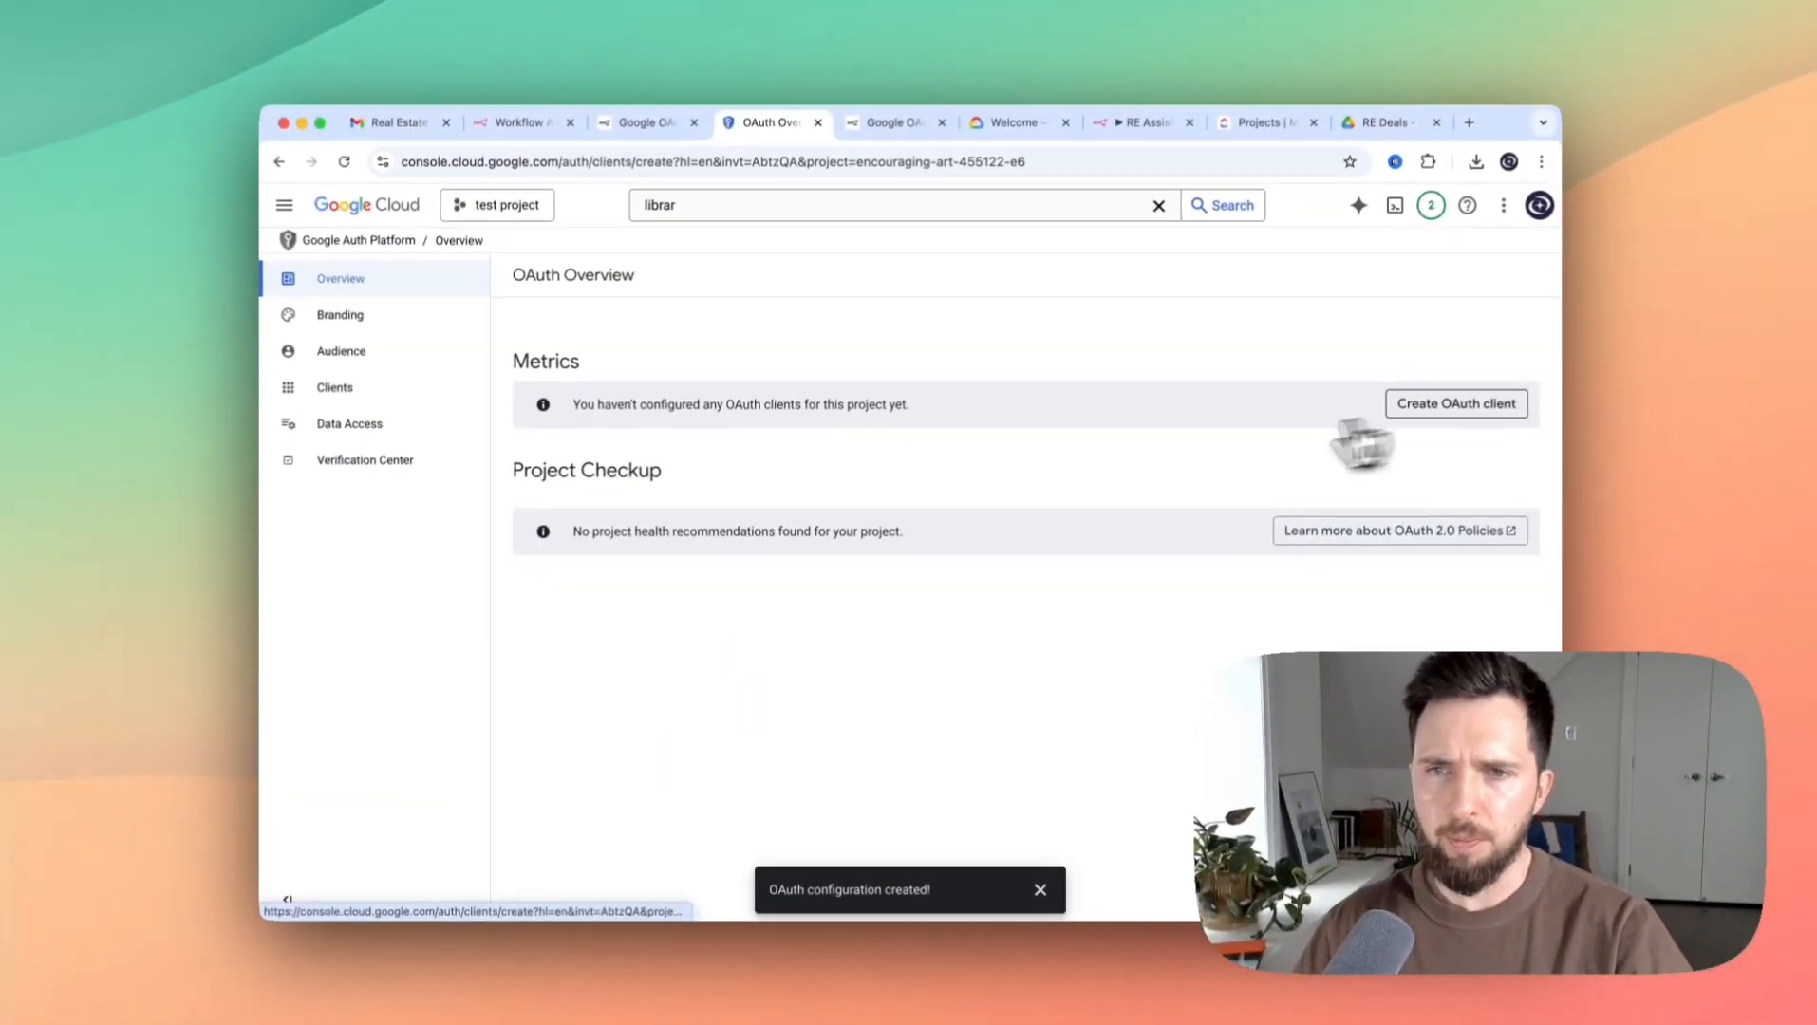
Start a new OAuth client of type Web application and name it n8n-web
click(1476, 403)
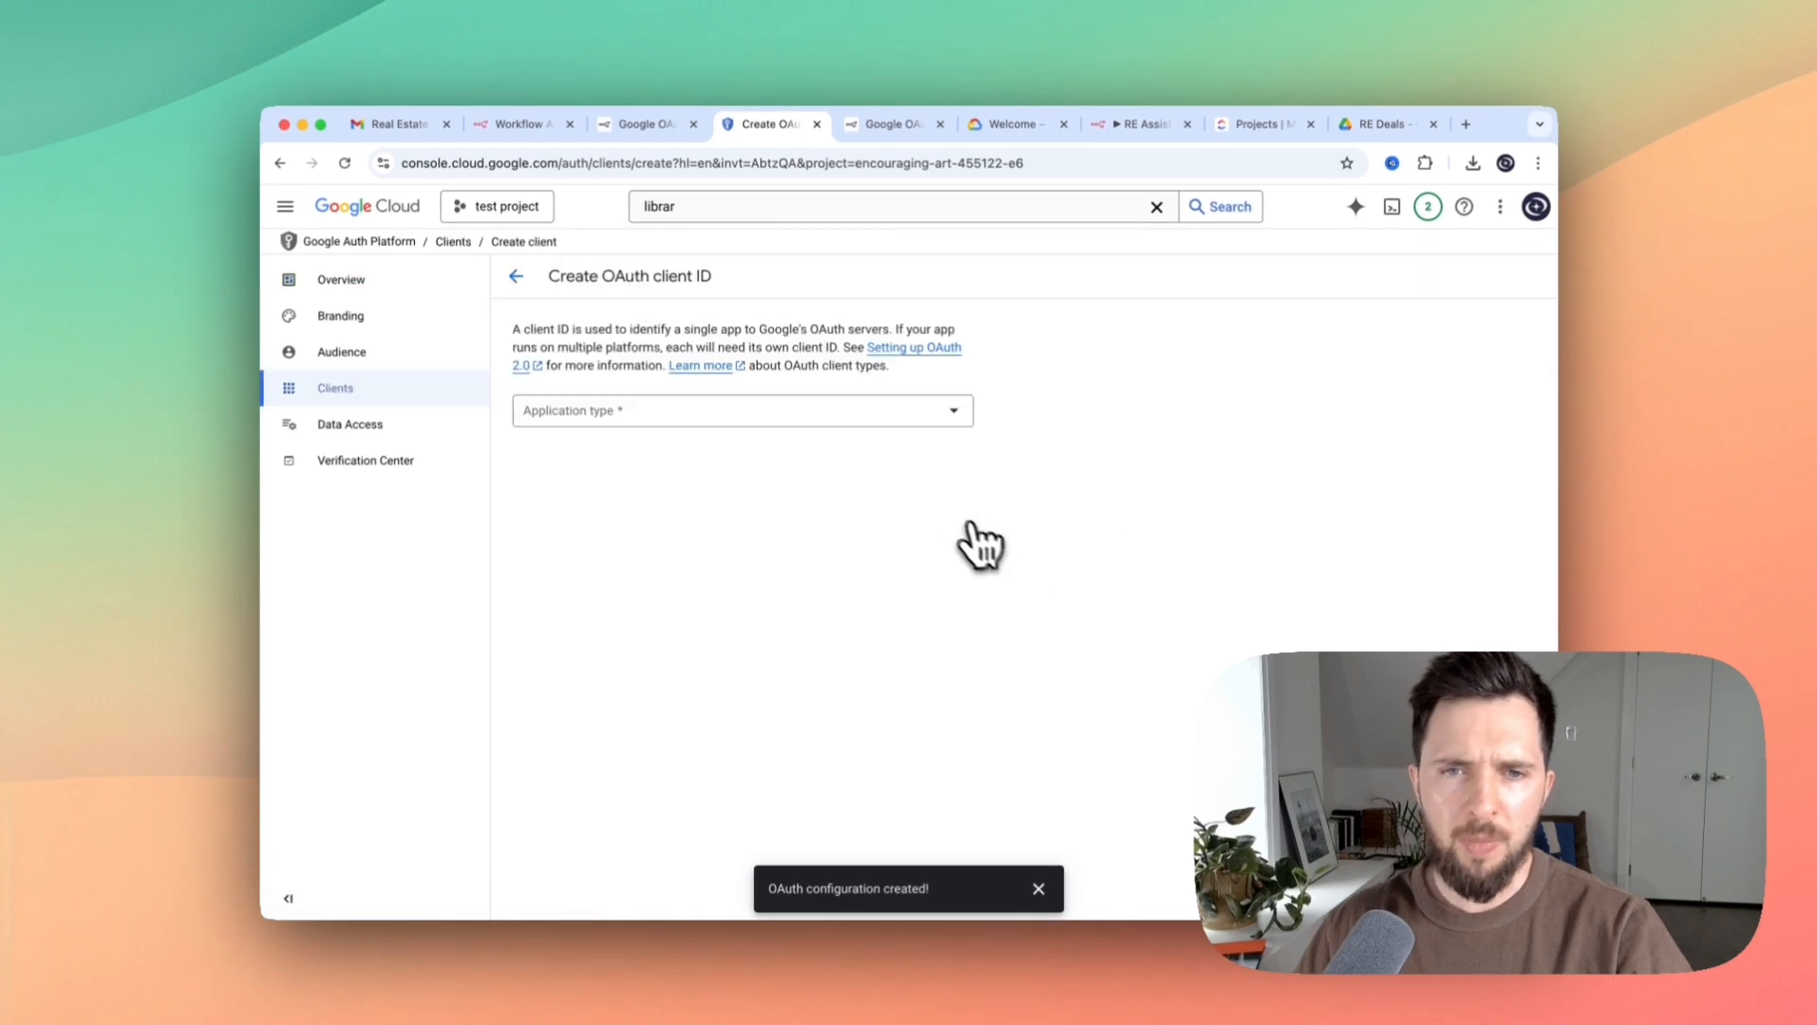
click(638, 411)
click(645, 424)
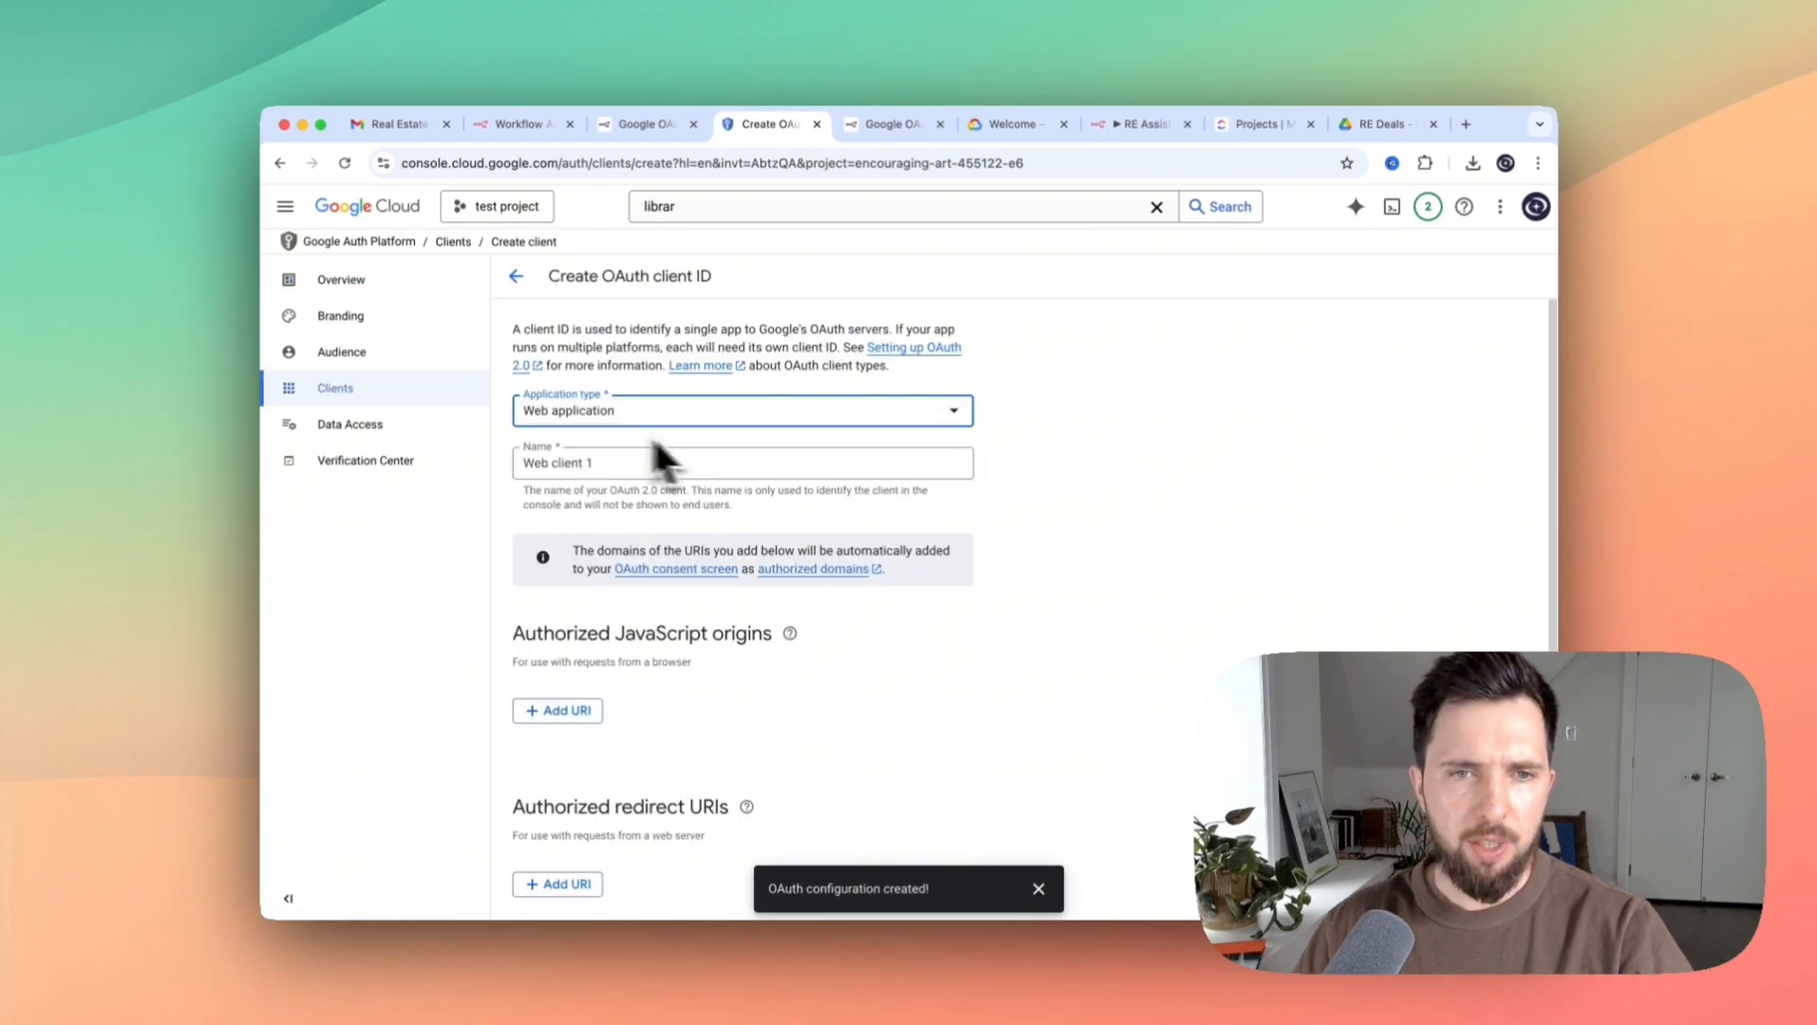
triple_click(538, 472)
text(n8n-web)
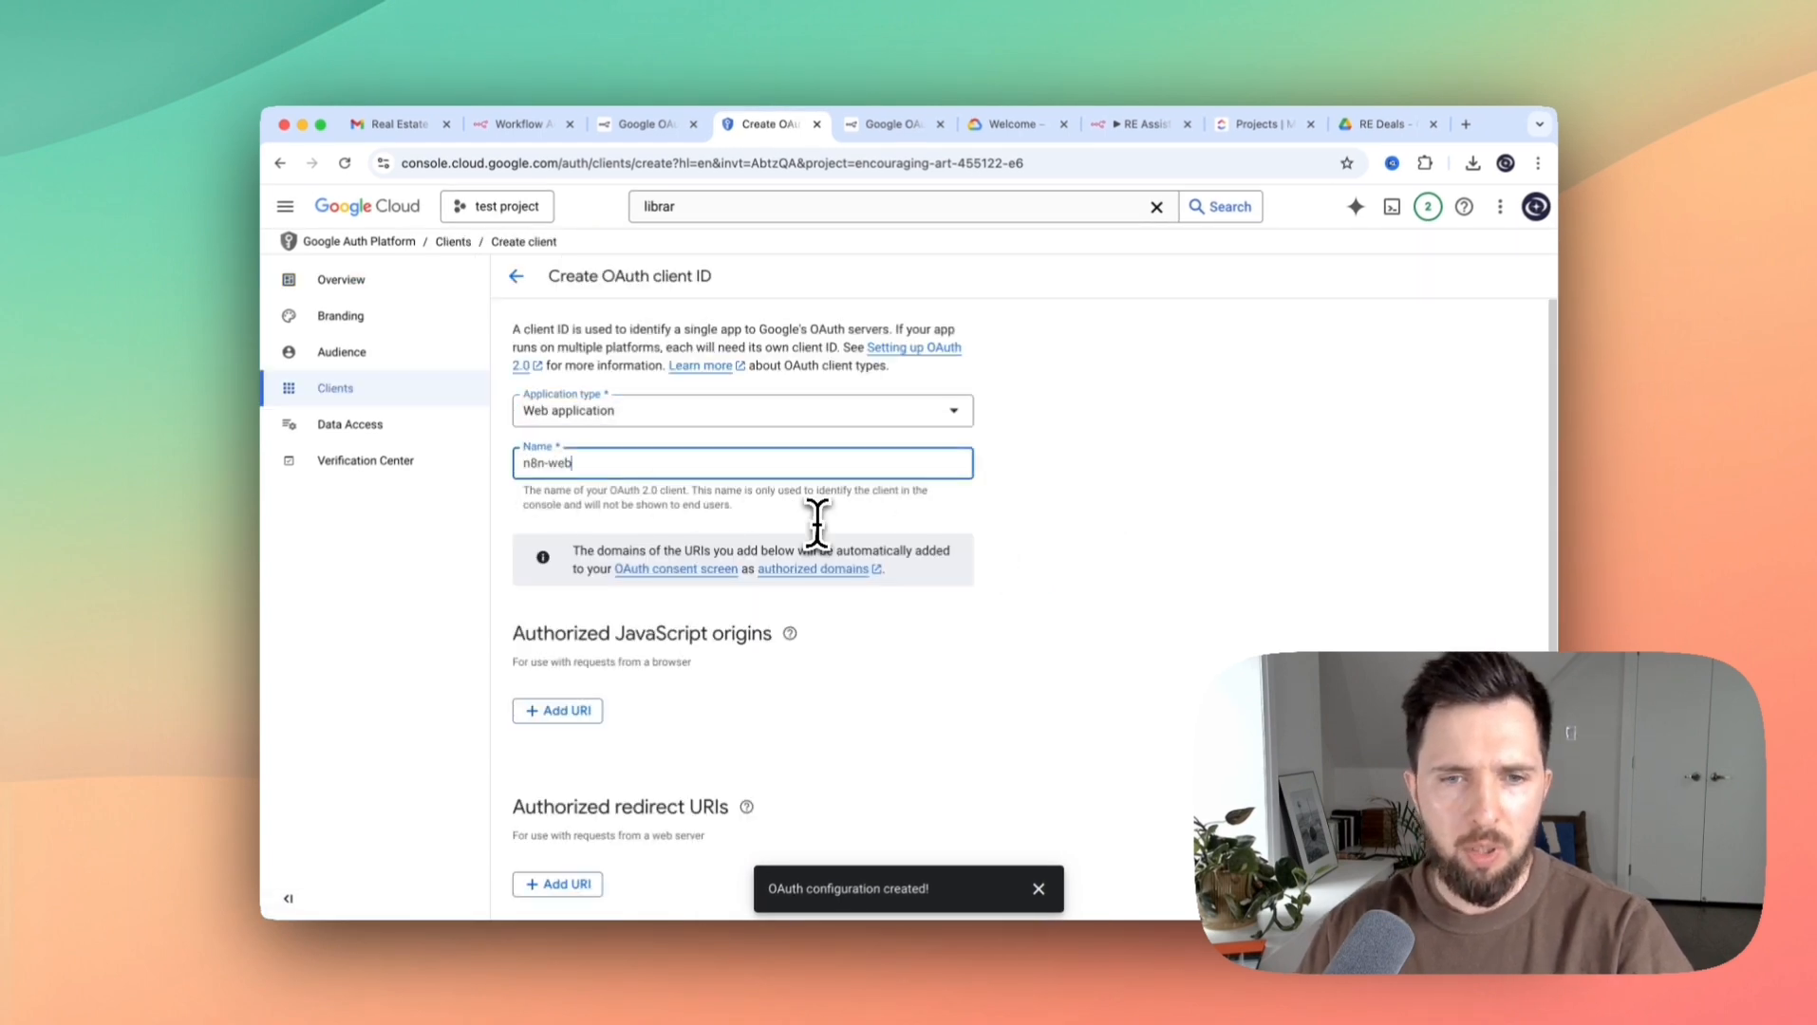
scroll(930, 522, down, 2)
click(537, 125)
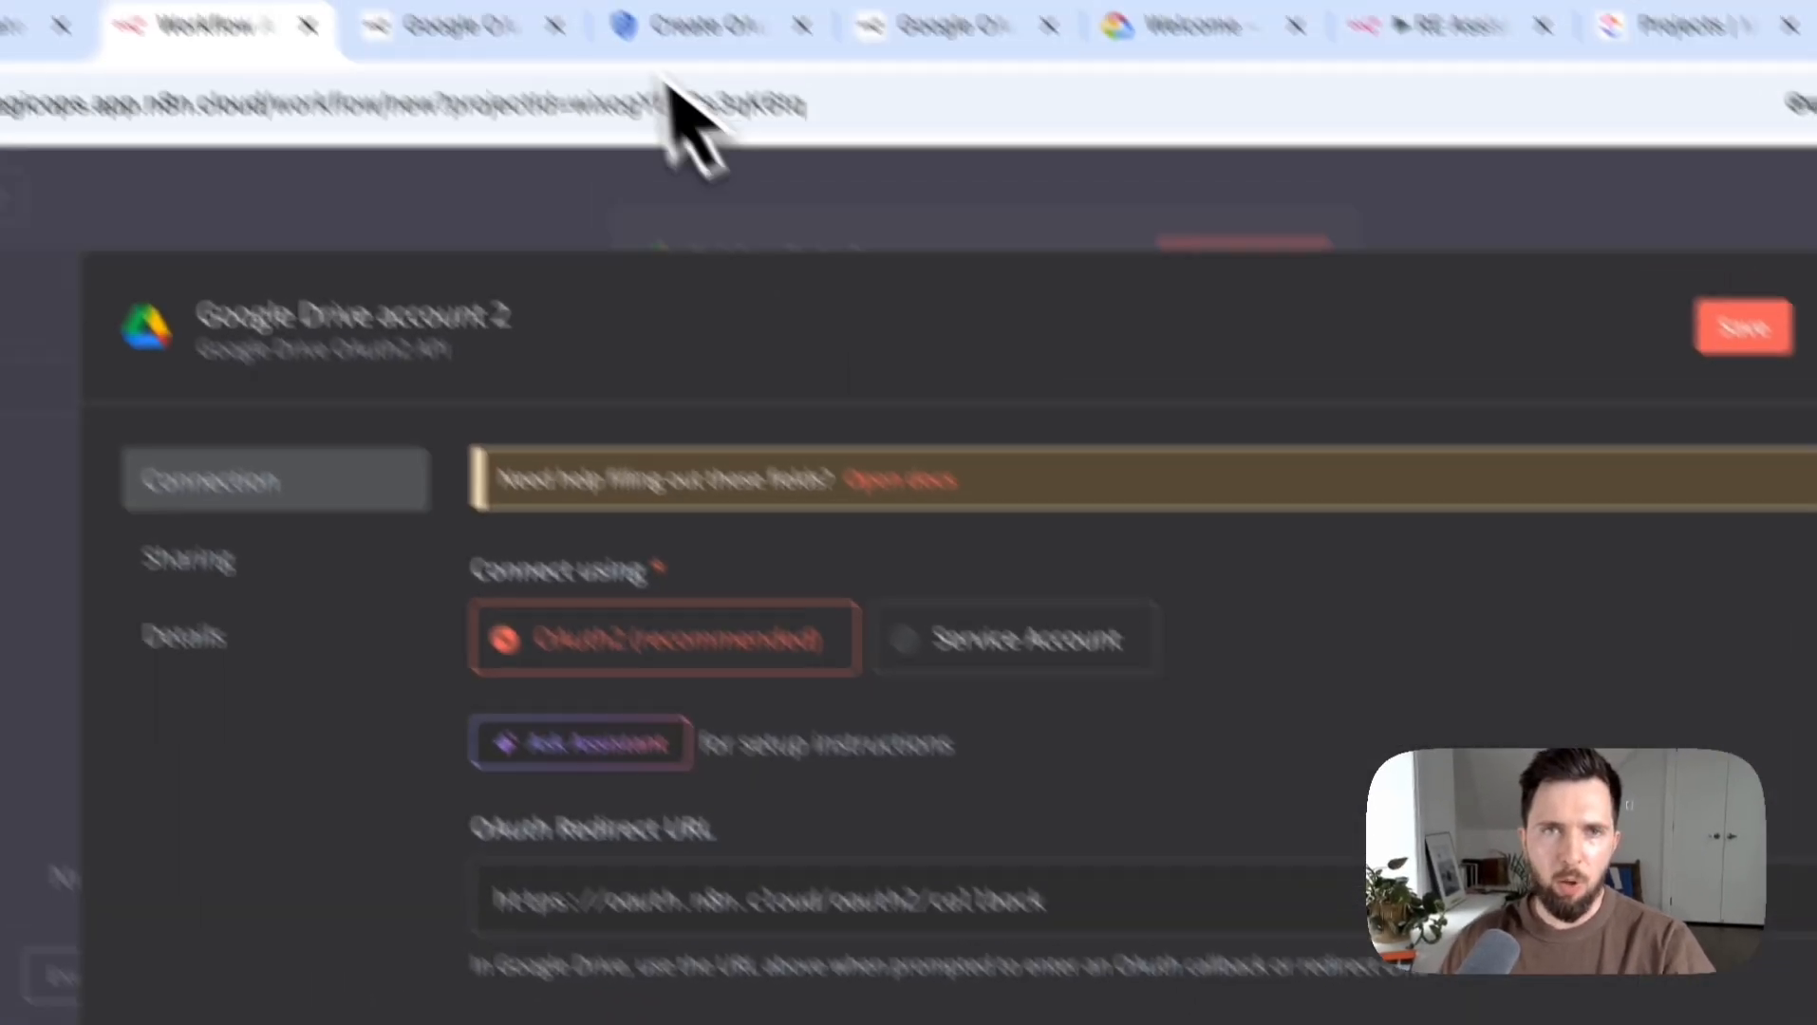
click(618, 123)
click(759, 124)
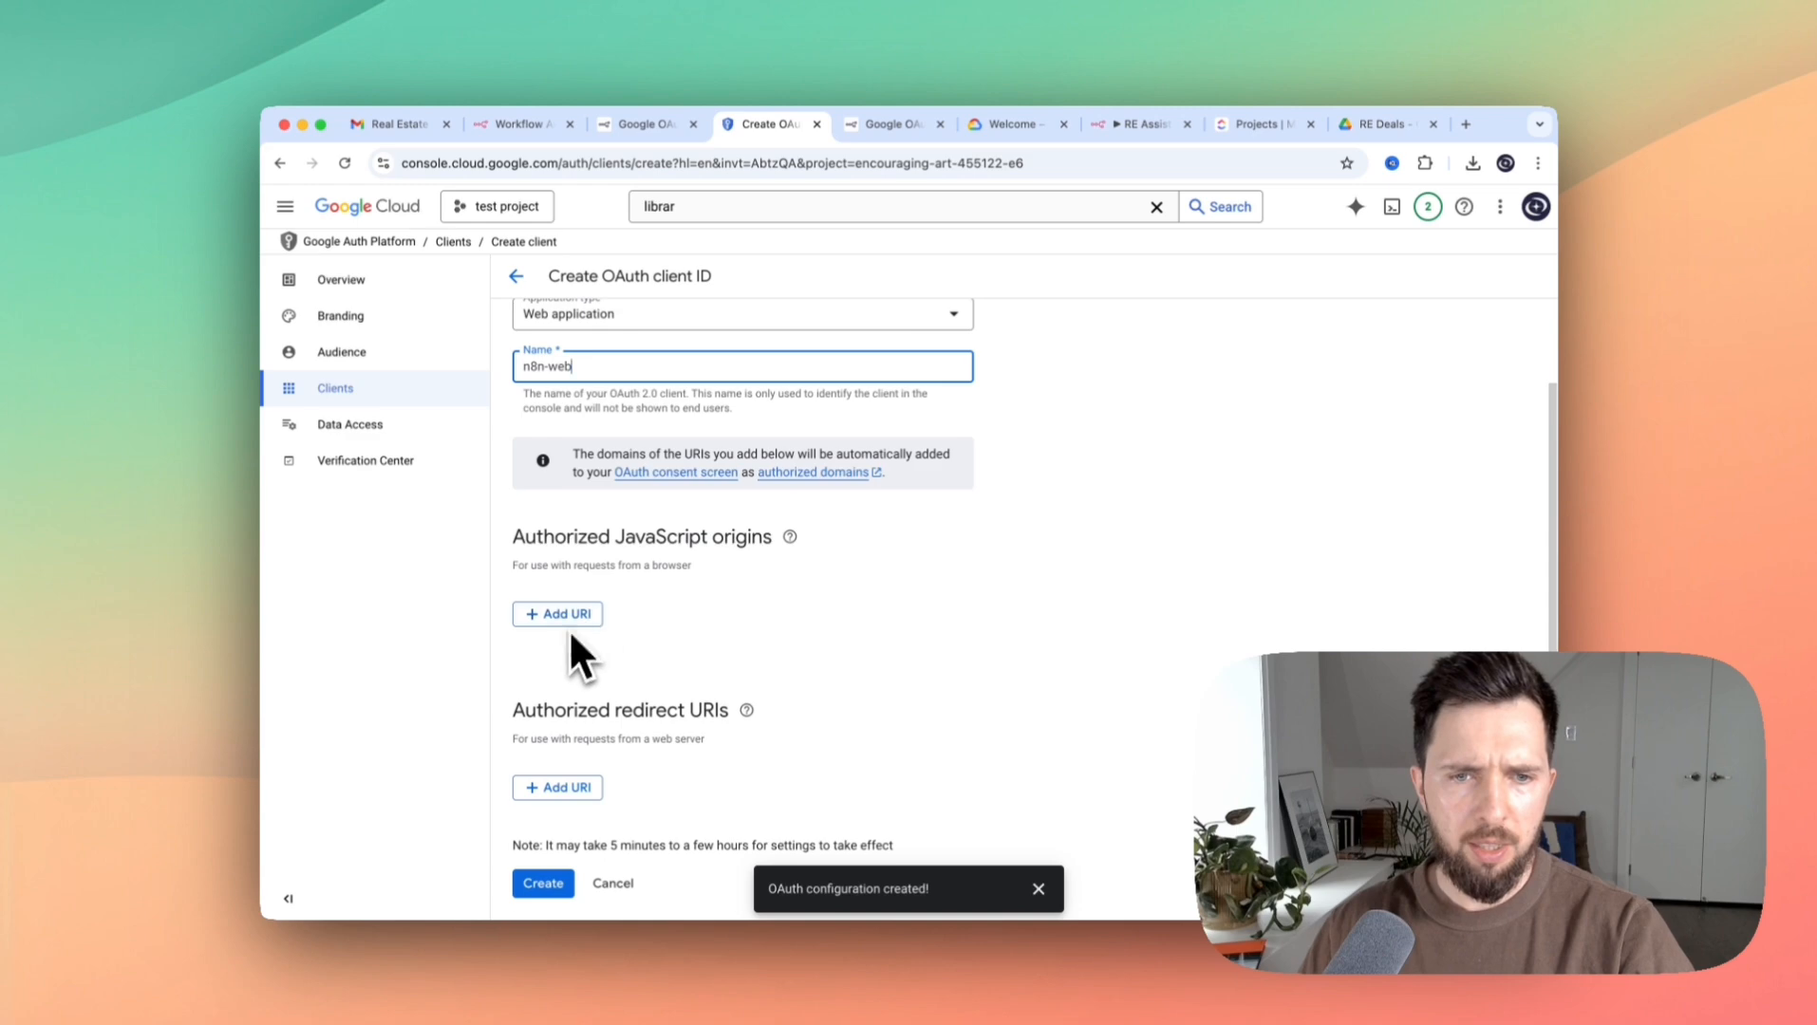
click(570, 788)
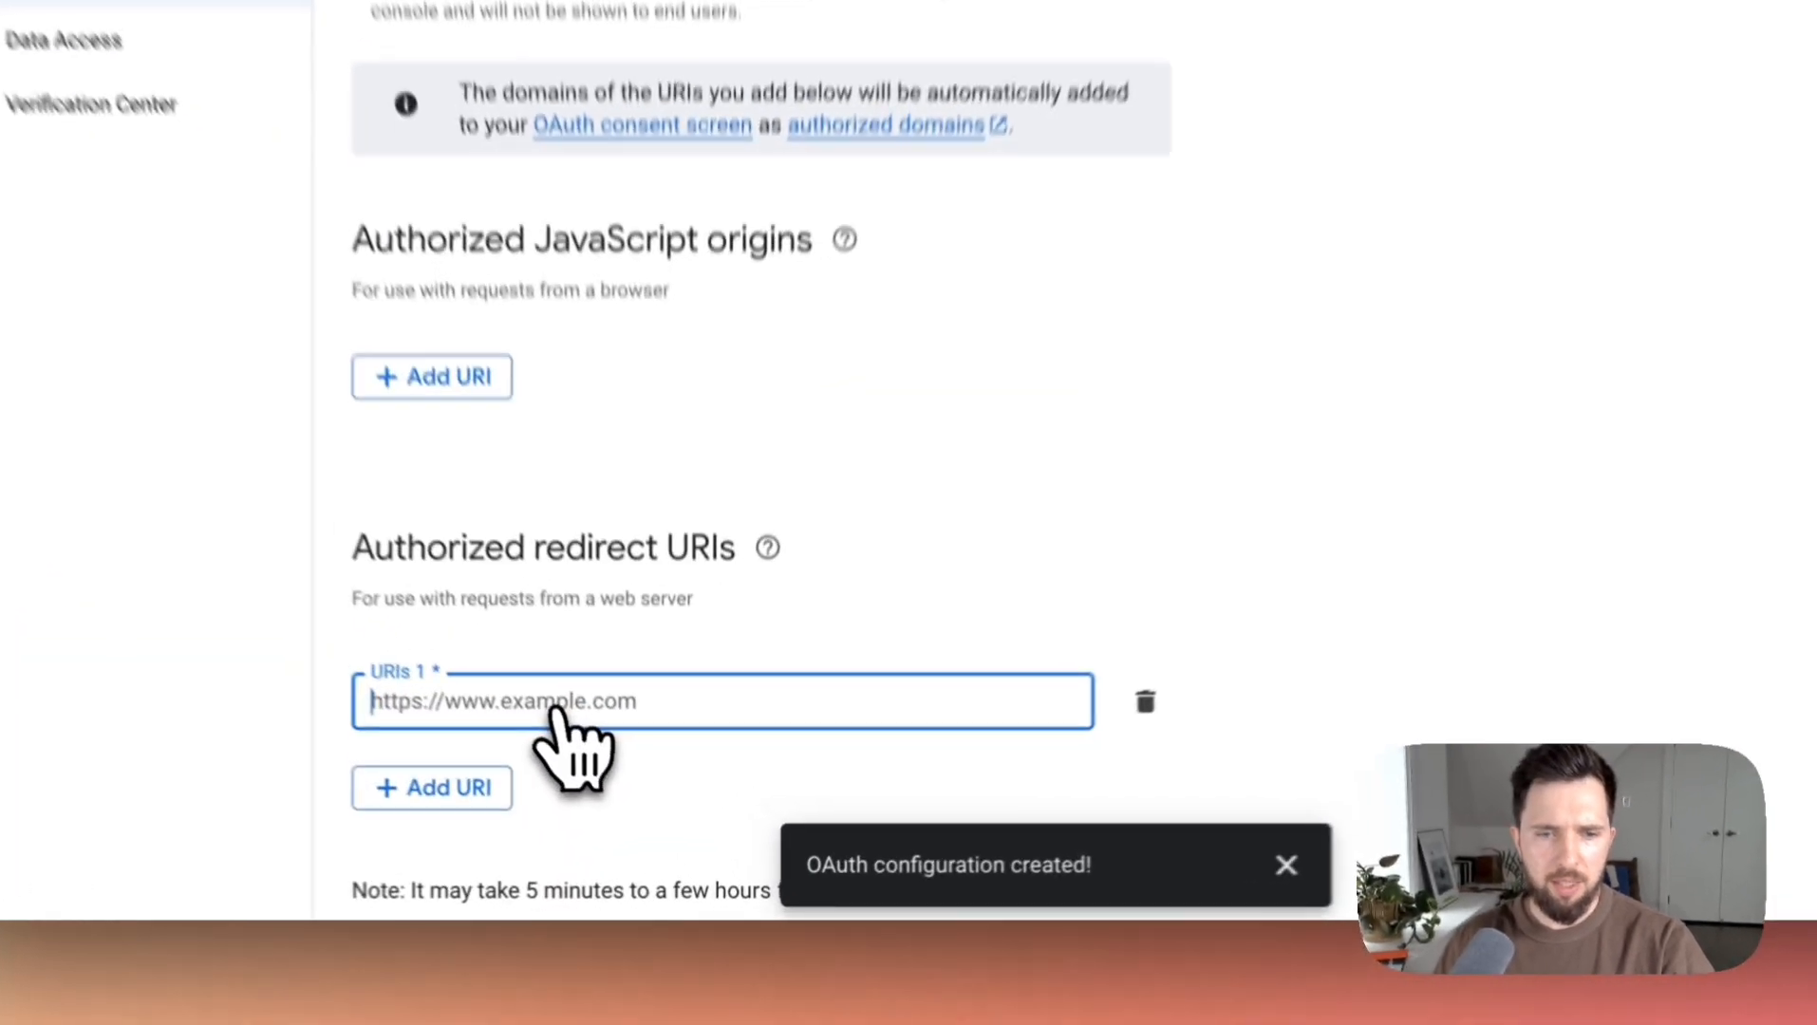
text(https://oauth.n8n.cloud/oauth2/callback)
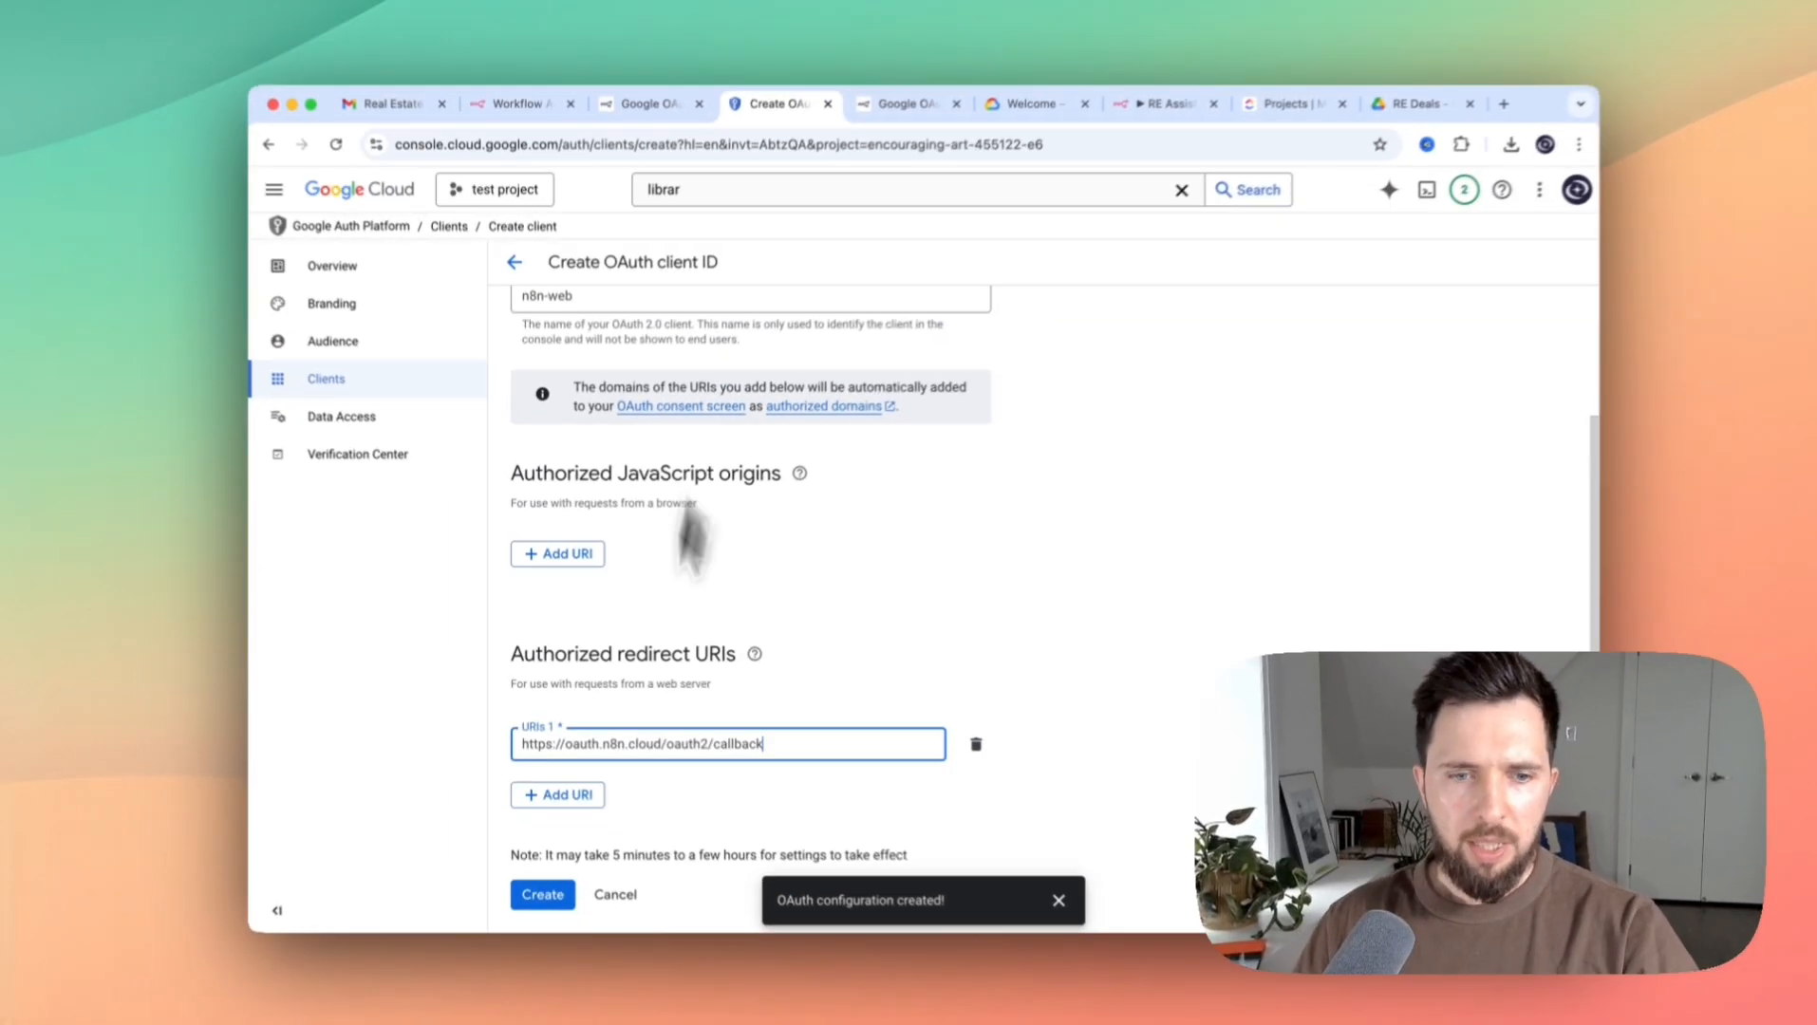
click(542, 894)
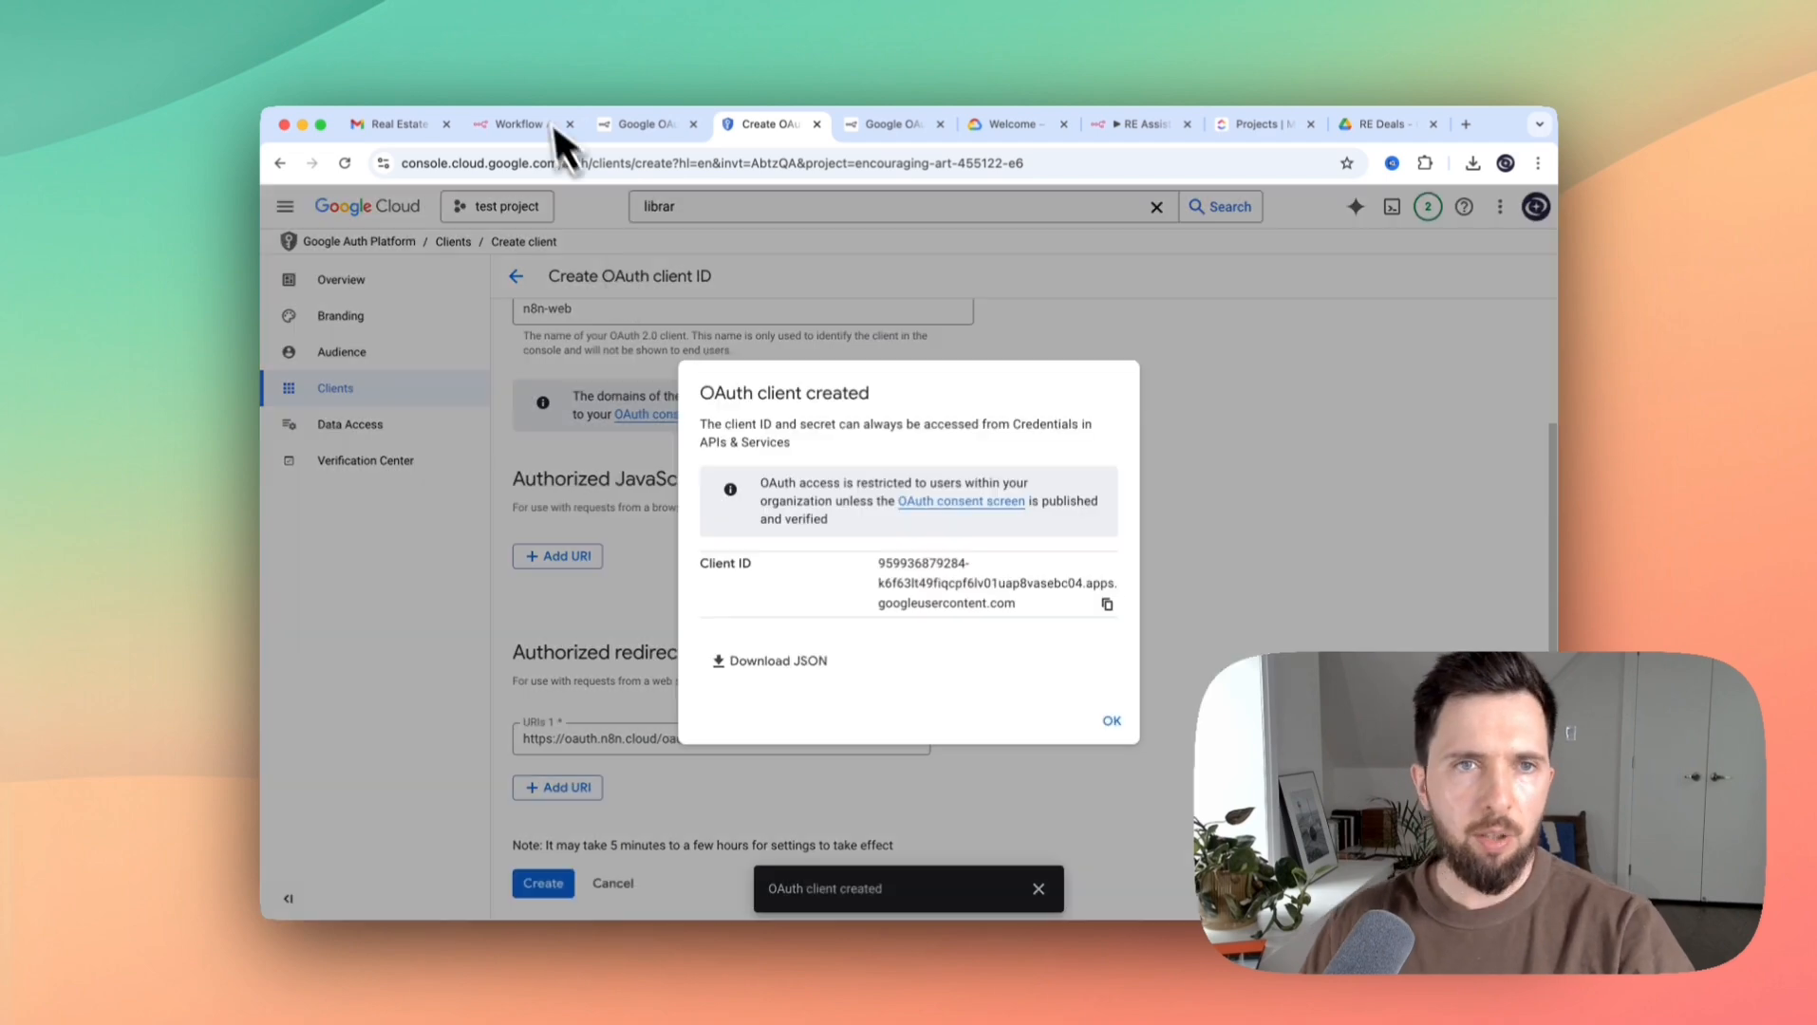
Copy the new OAuth client's ID into the Client ID field of the Google Drive credential in n8n
click(554, 129)
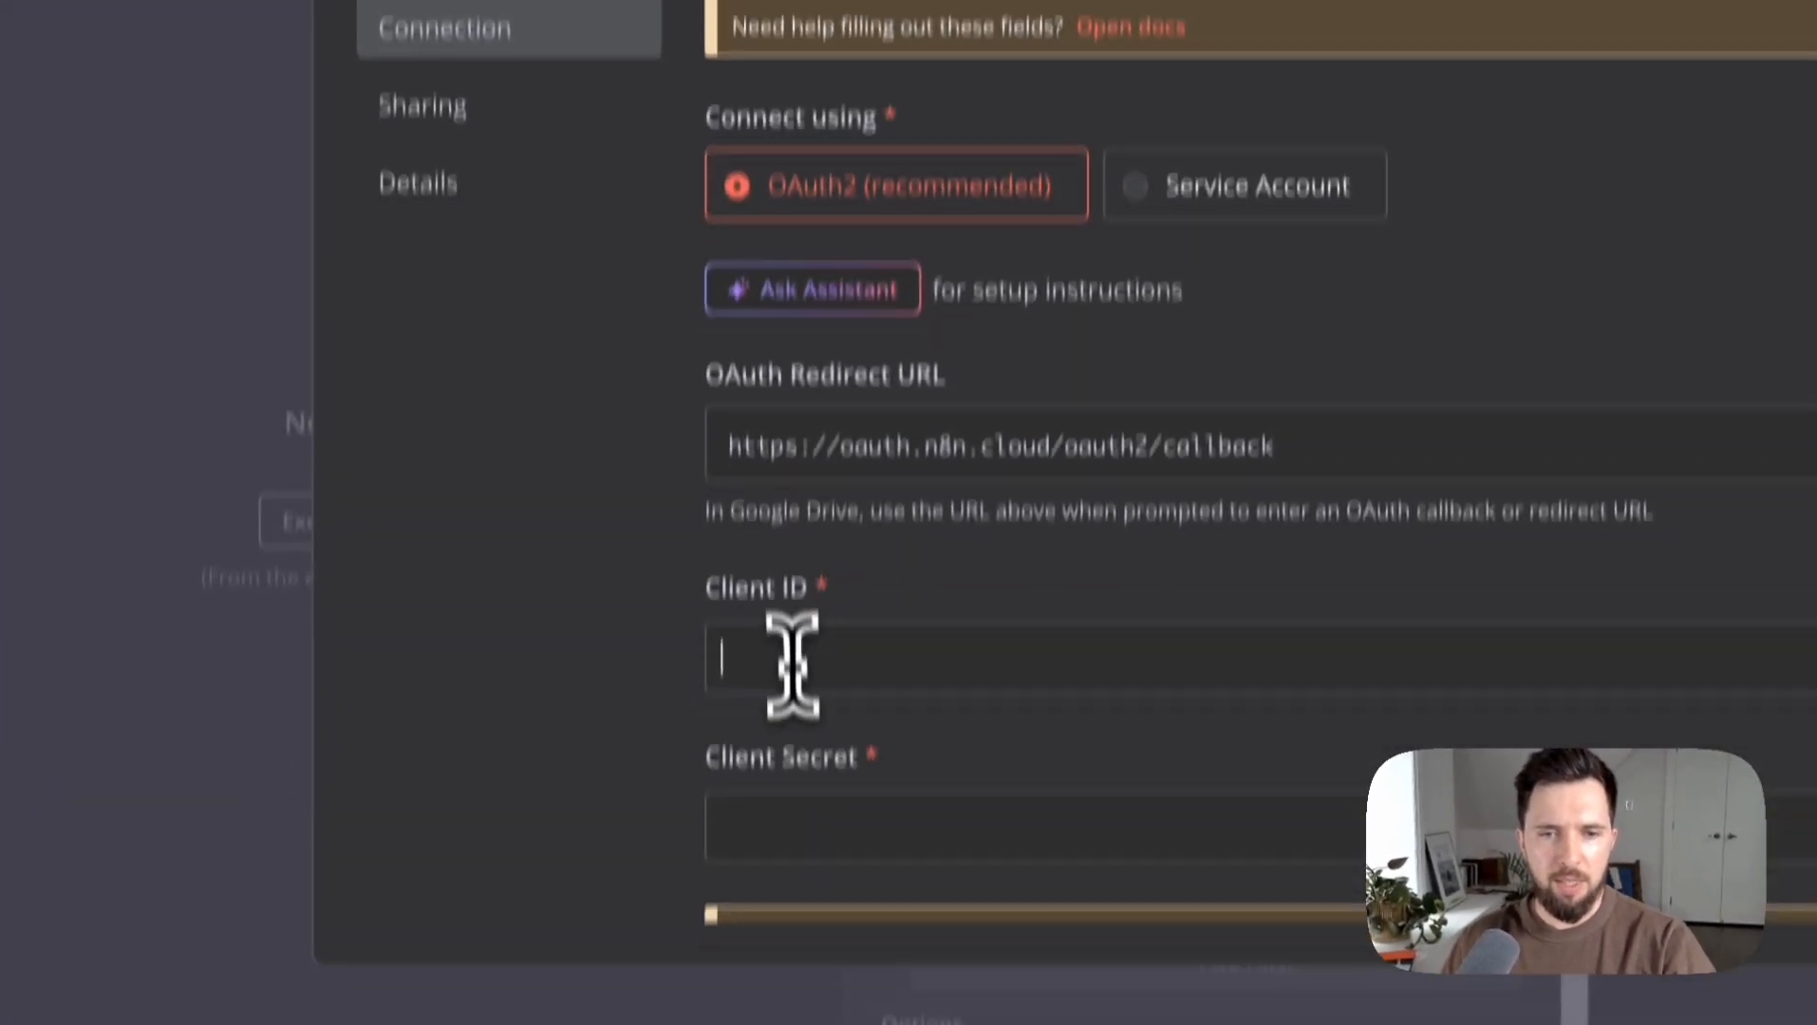
click(788, 568)
key(ctrl+v)
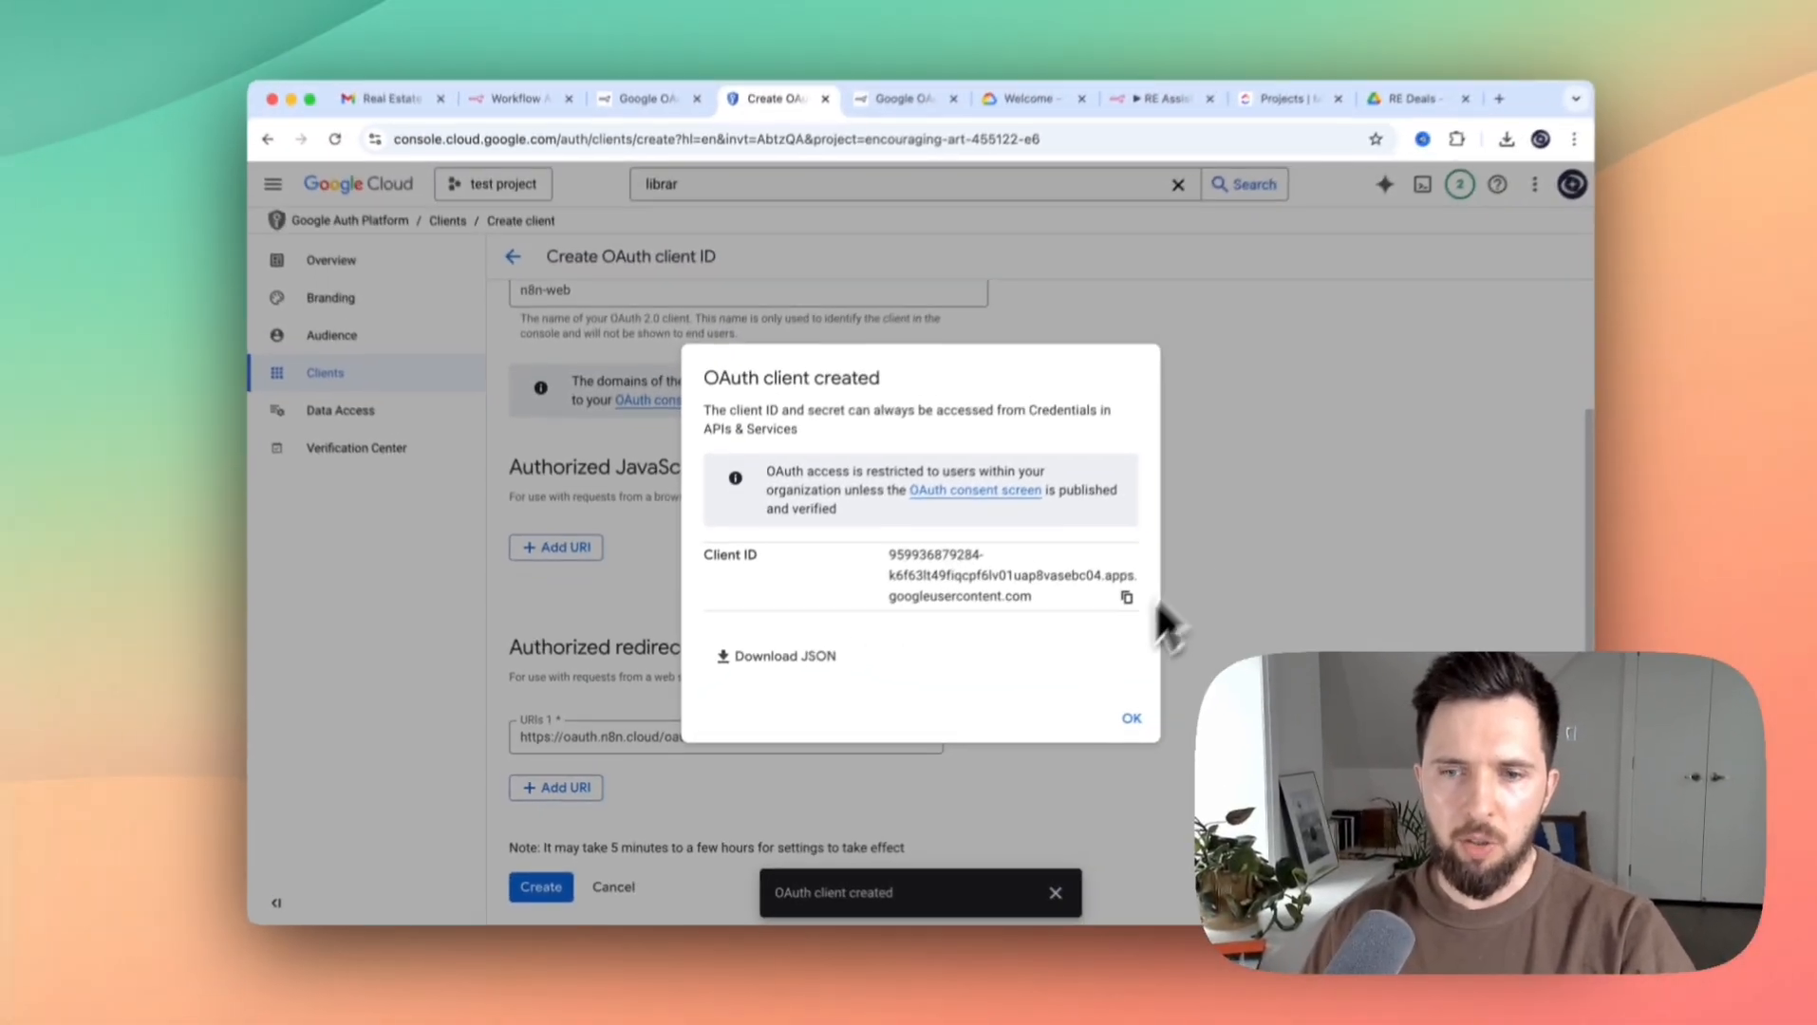
Open the n8n-web client's details, copy its client secret and paste it into the Client Secret field of n8n's Google Drive credential
click(1130, 717)
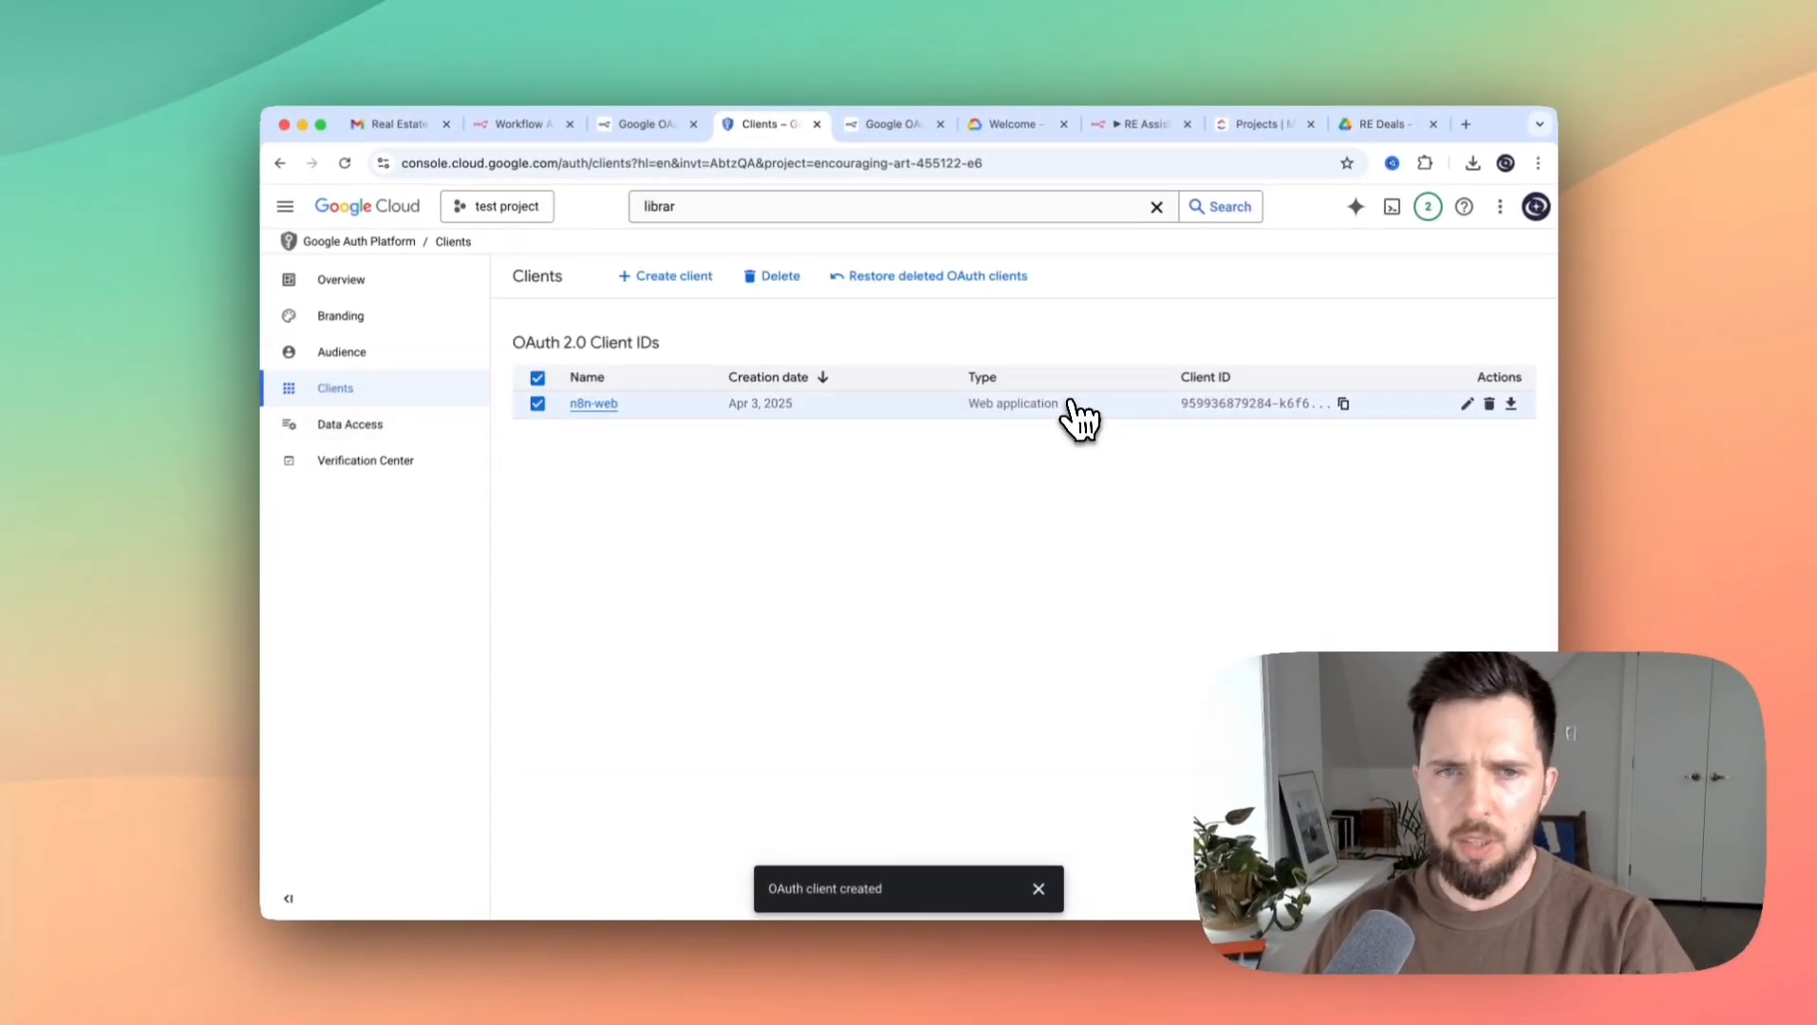
click(595, 404)
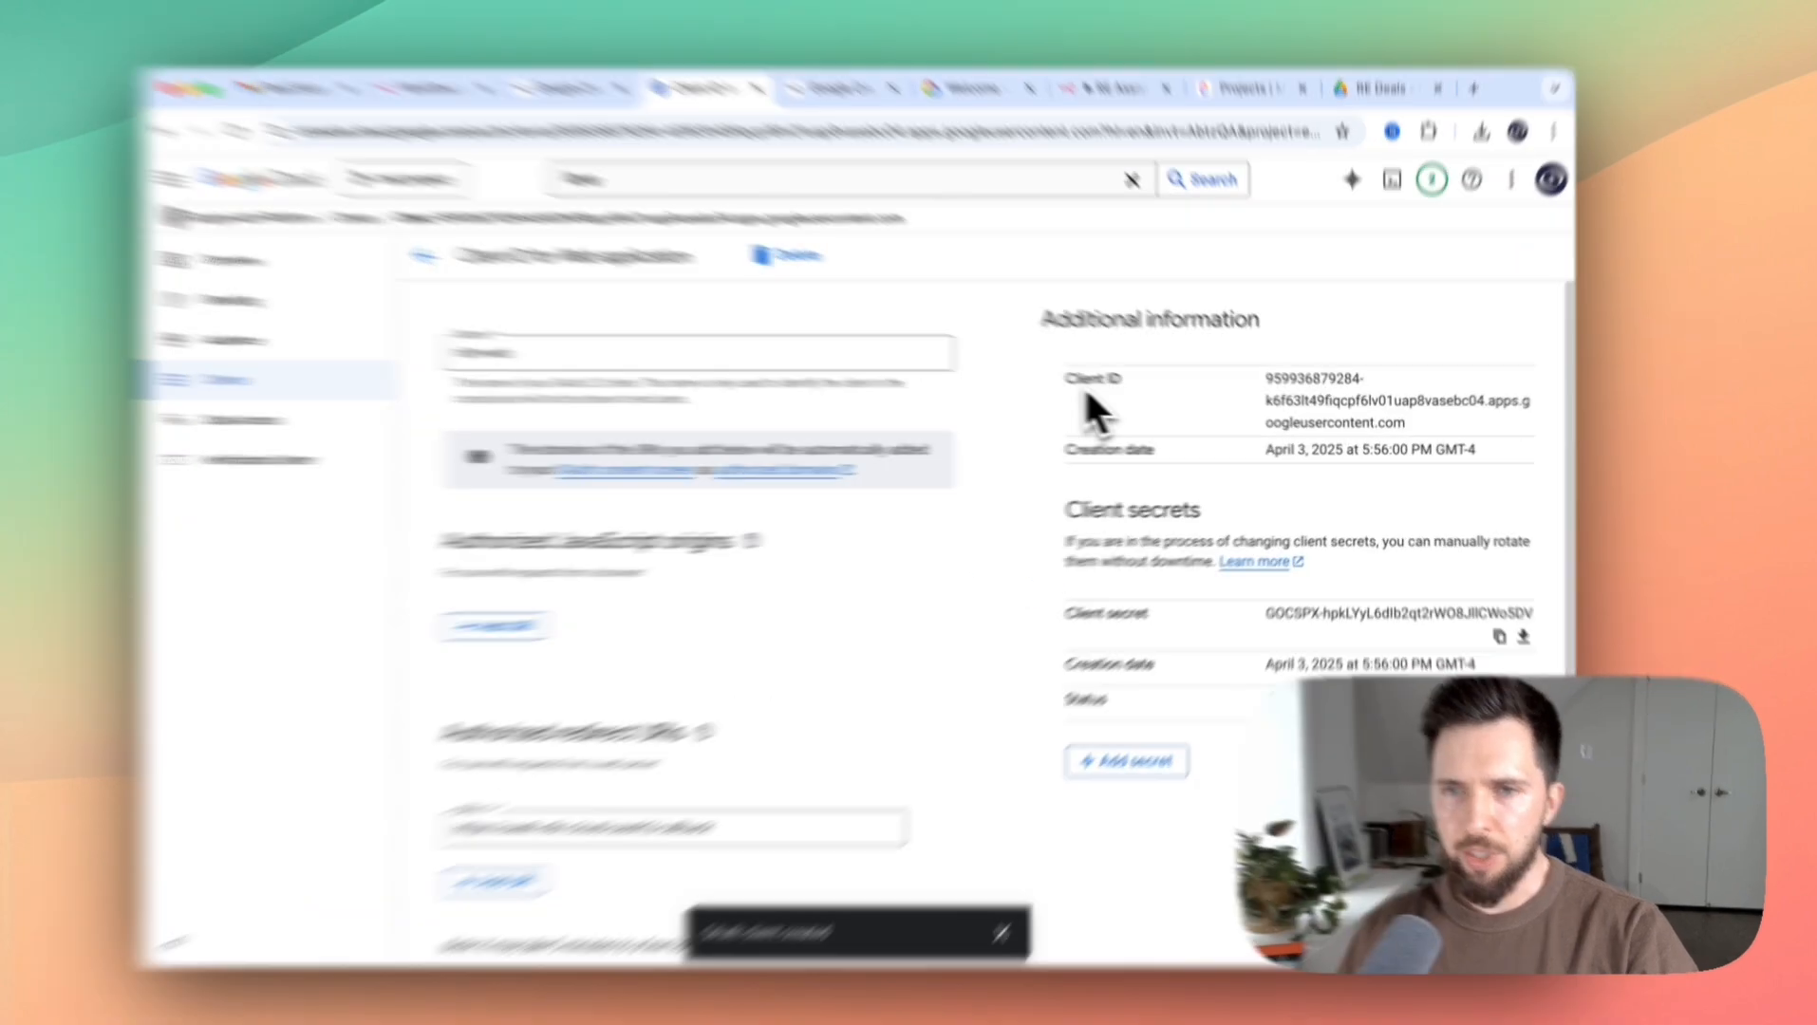
drag(1096, 388, 1148, 389)
drag(1152, 544, 1656, 583)
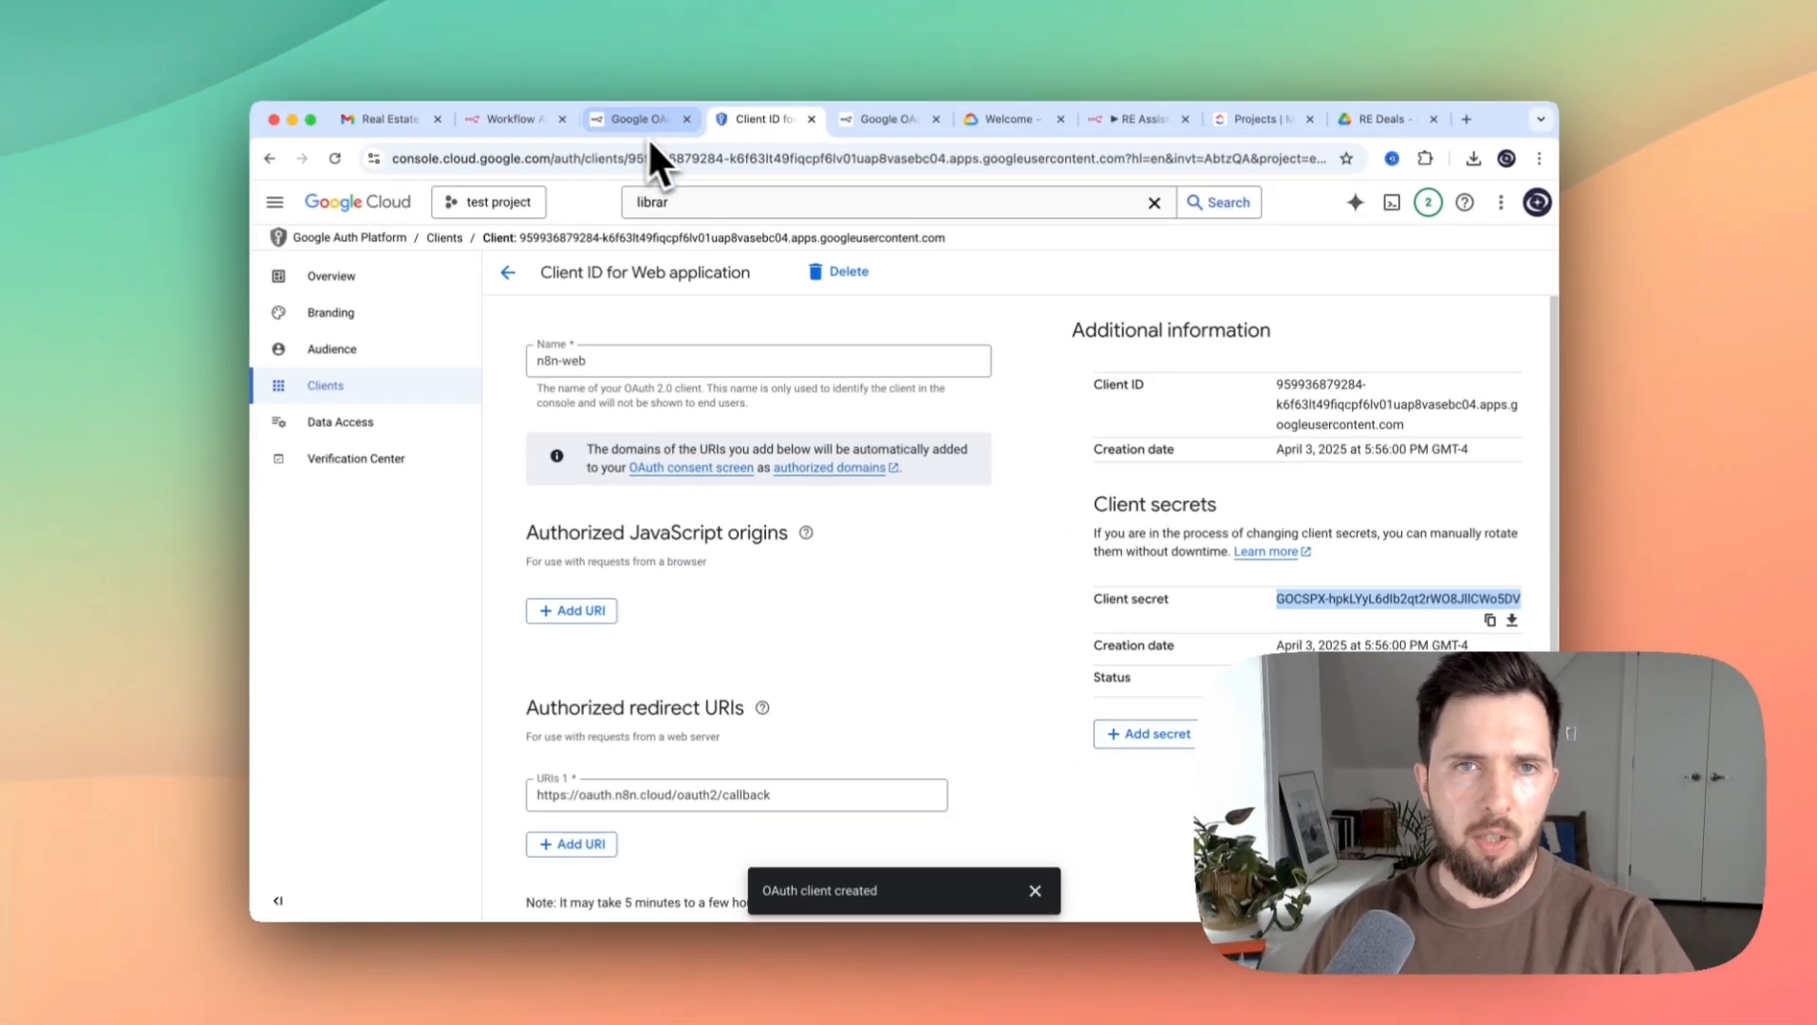
click(403, 57)
click(738, 751)
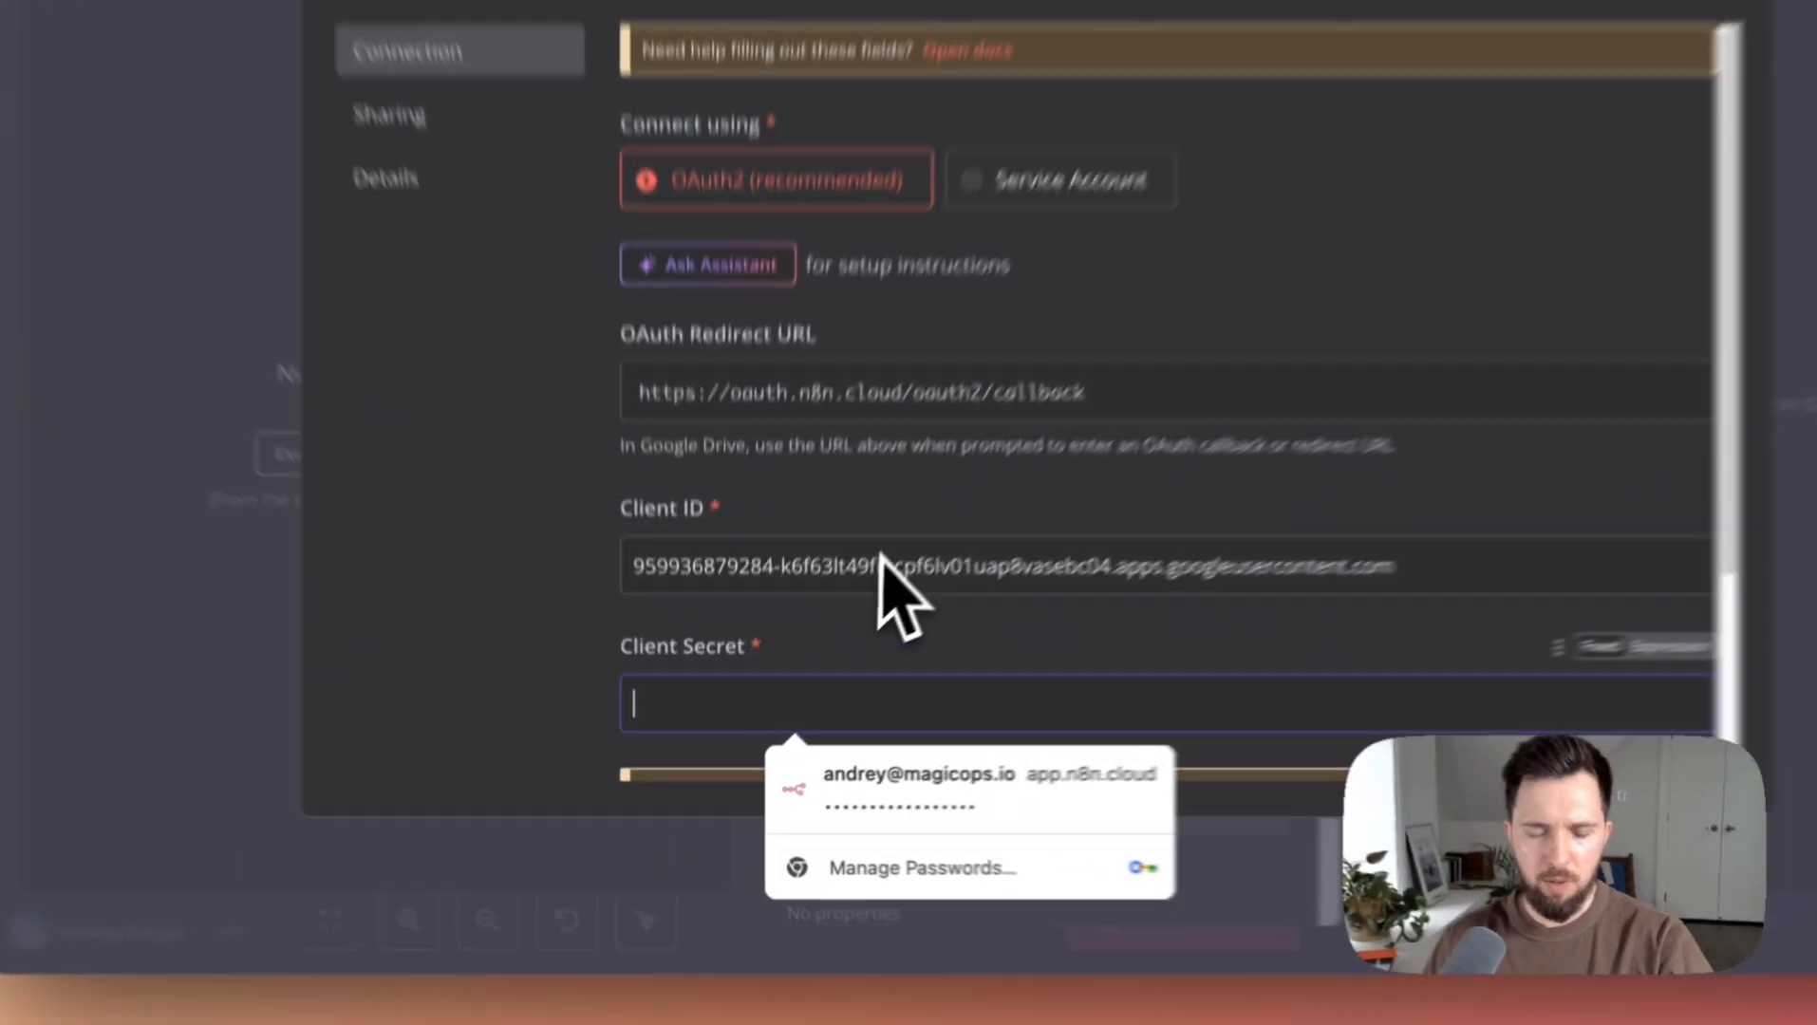
key(super+v)
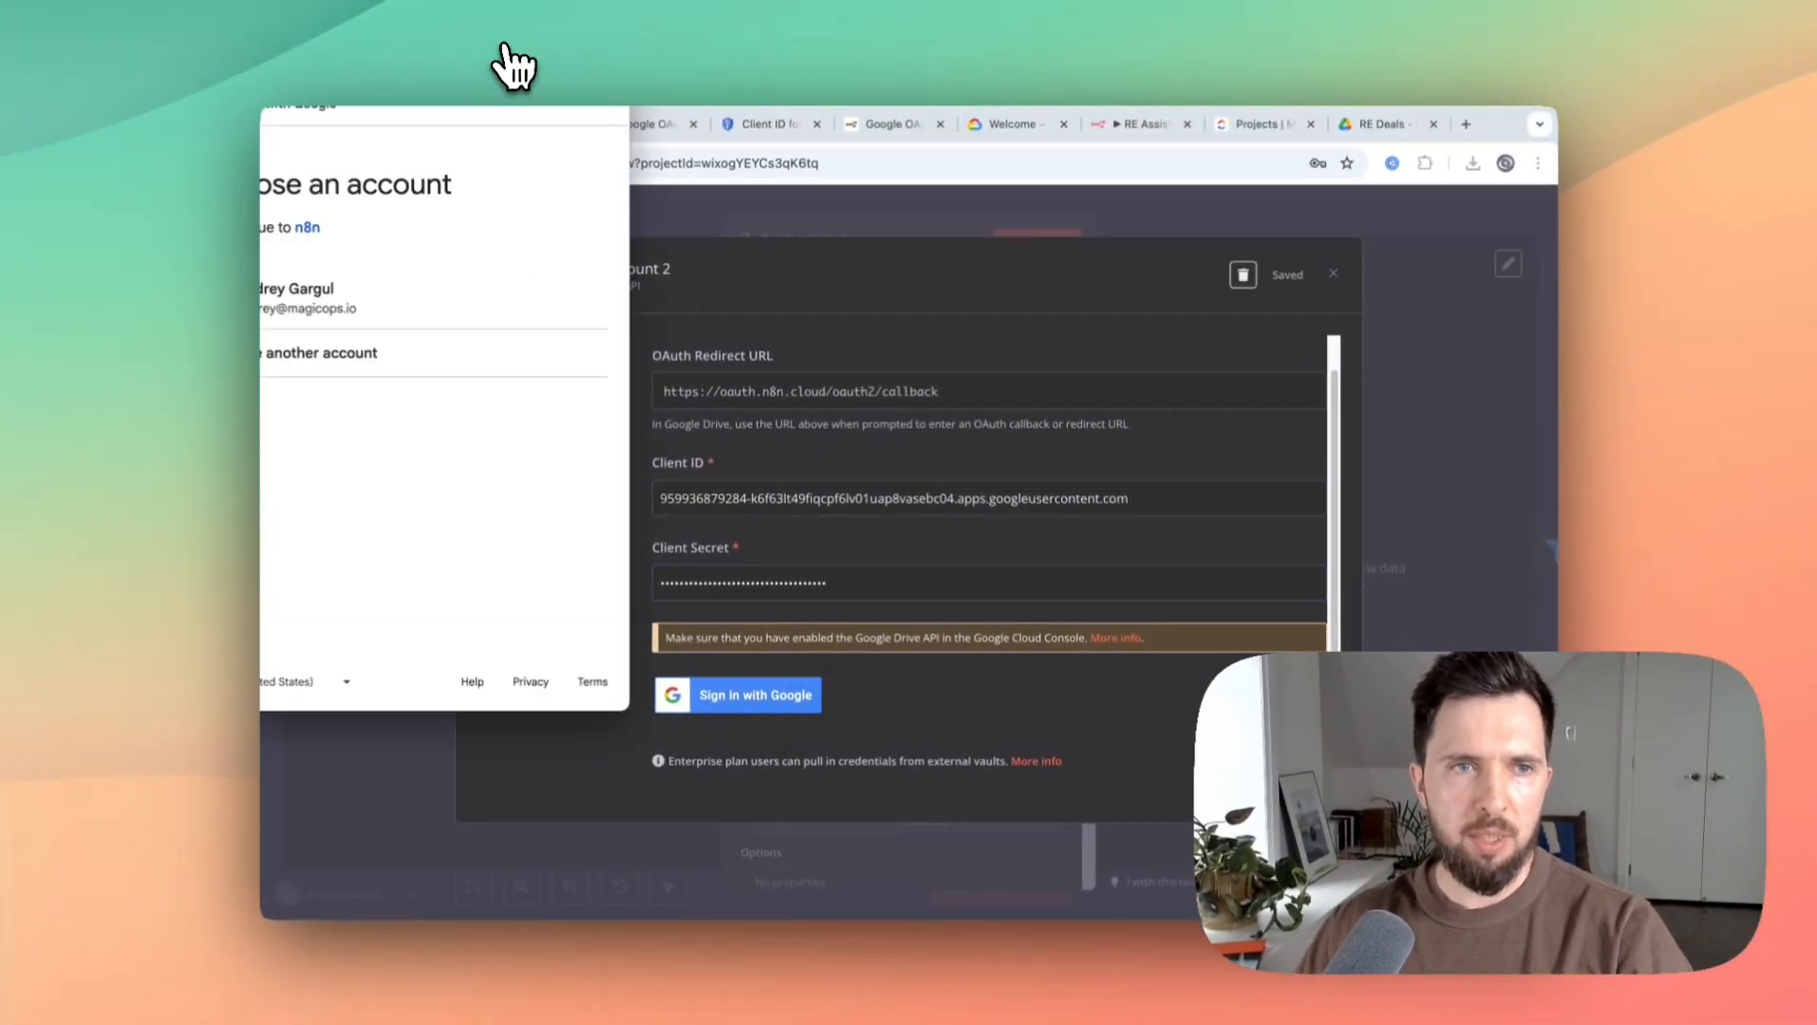
Sign in to the Google Drive credential with the listed Google account and allow n8n the requested Drive access
drag(513, 65, 1021, 200)
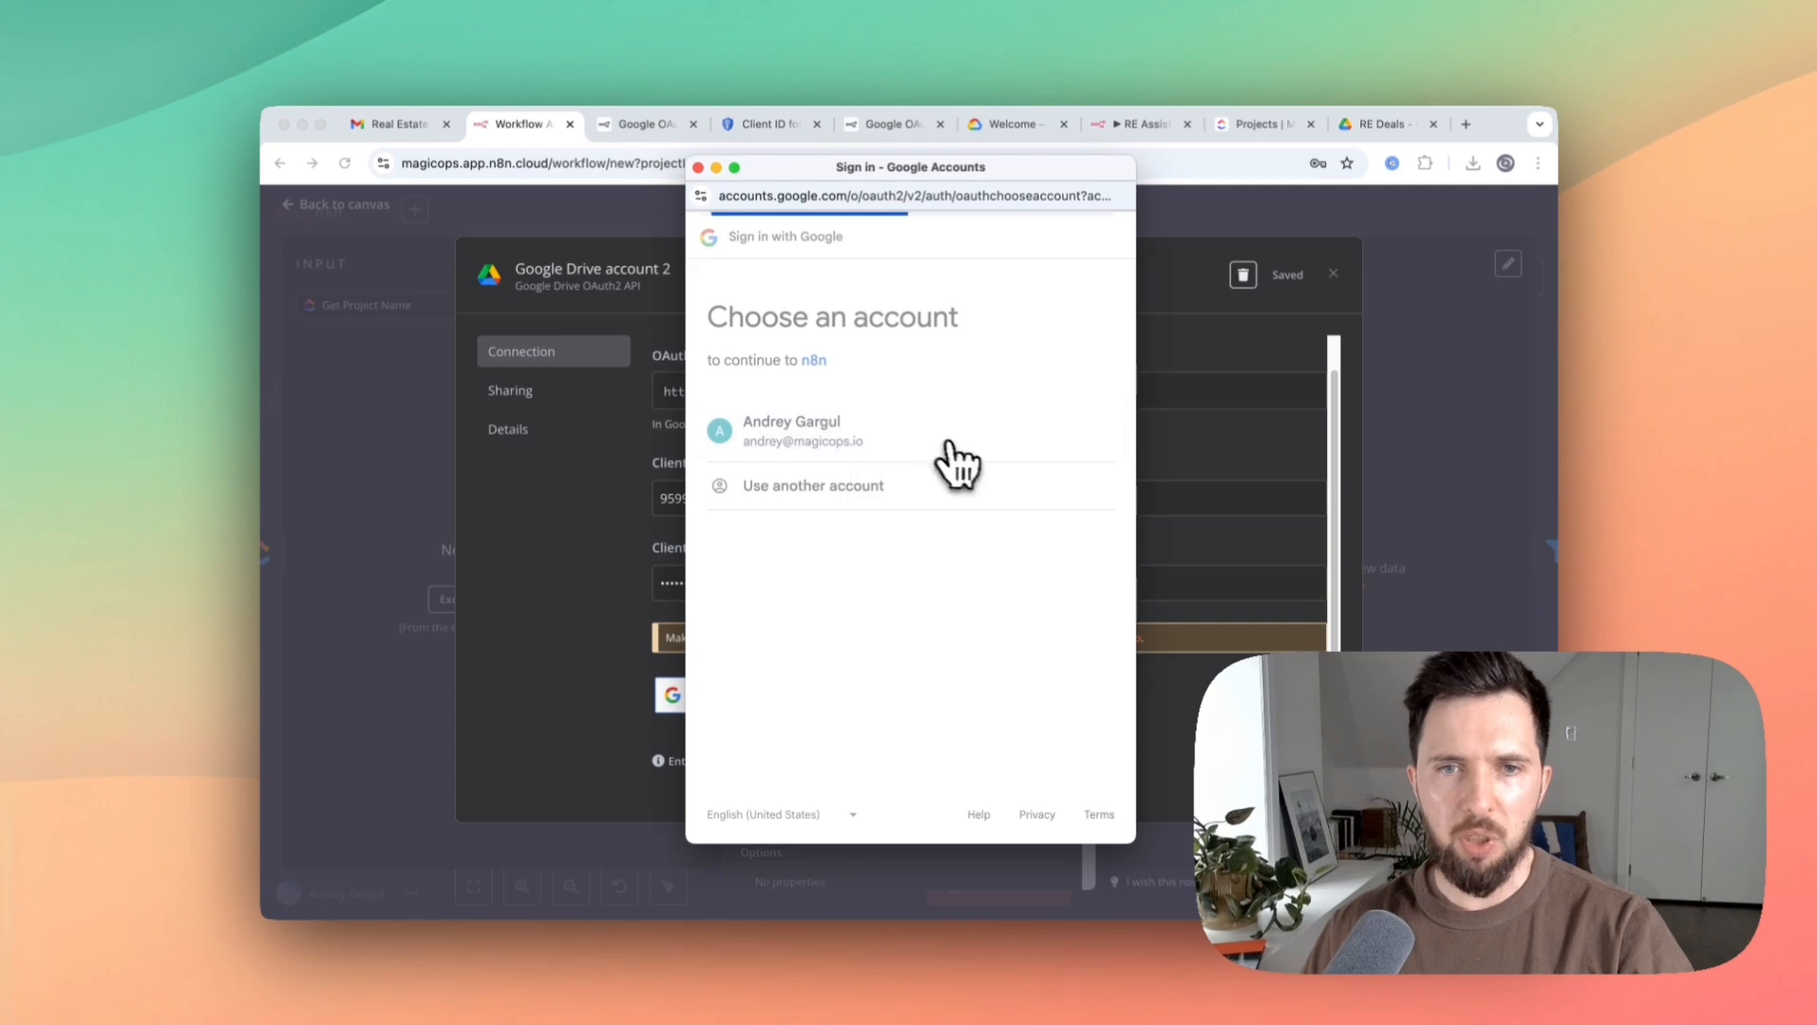
click(887, 435)
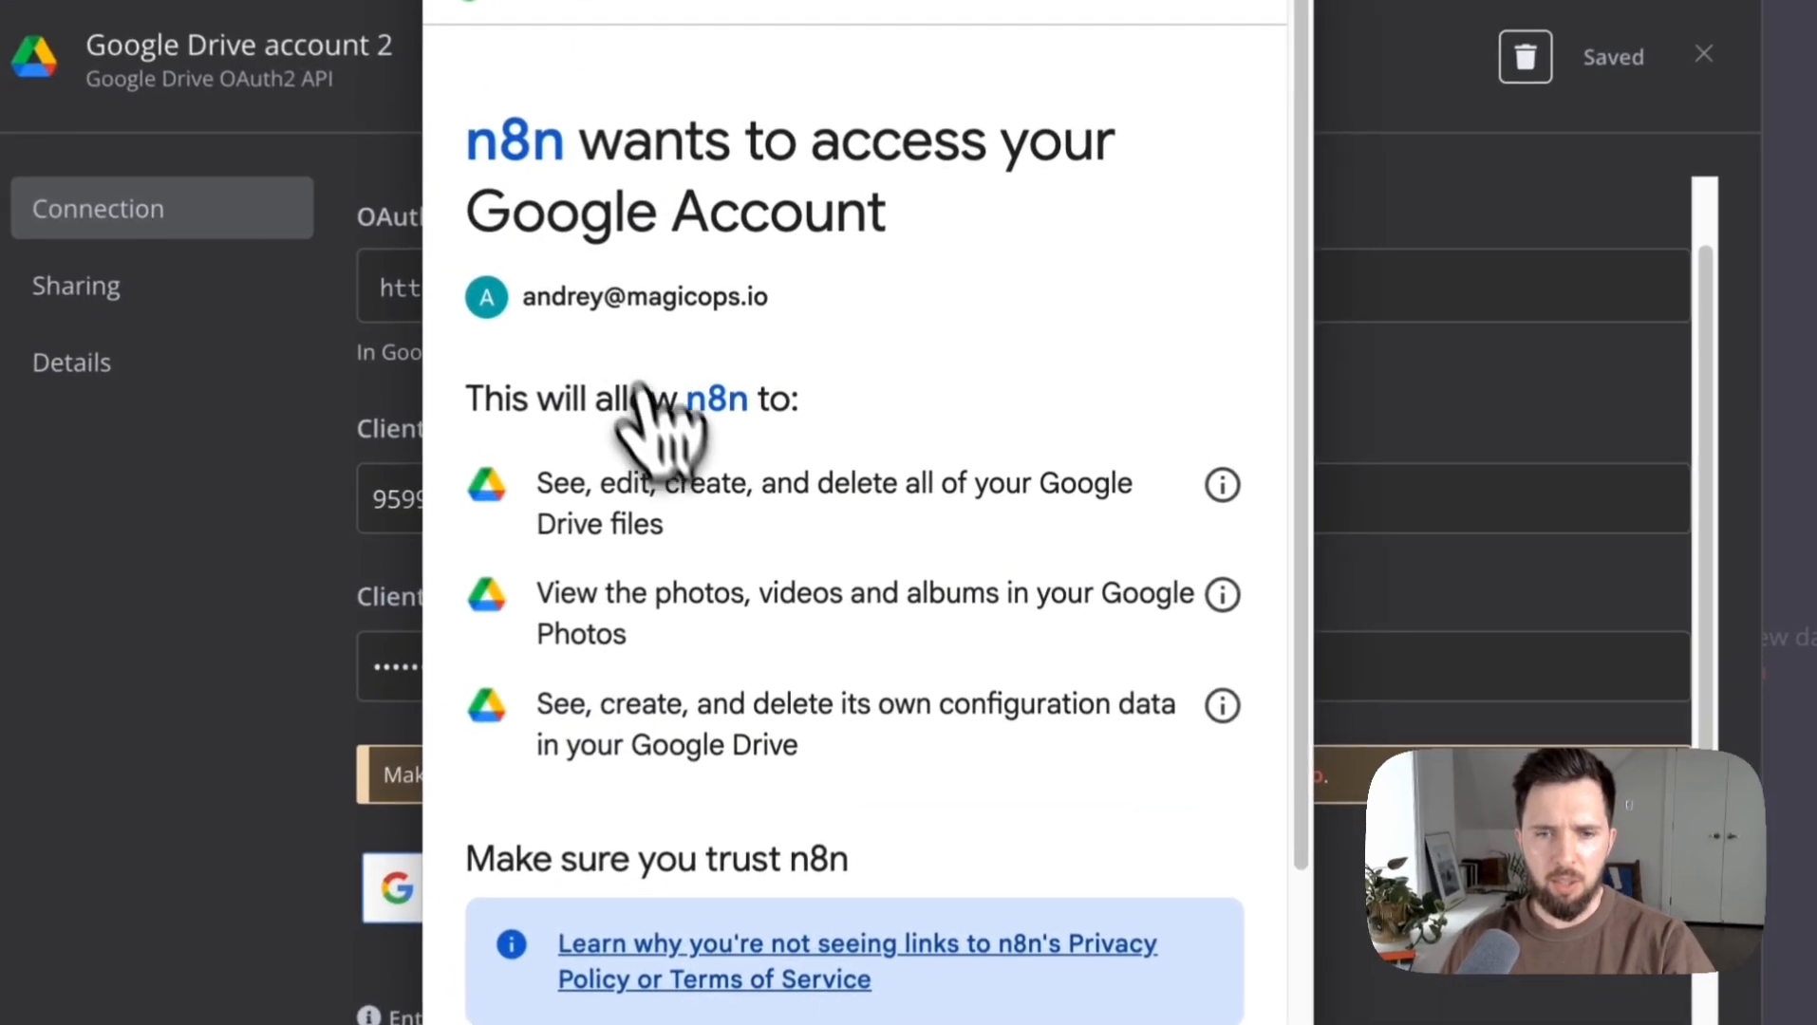
scroll(801, 461, down, 3)
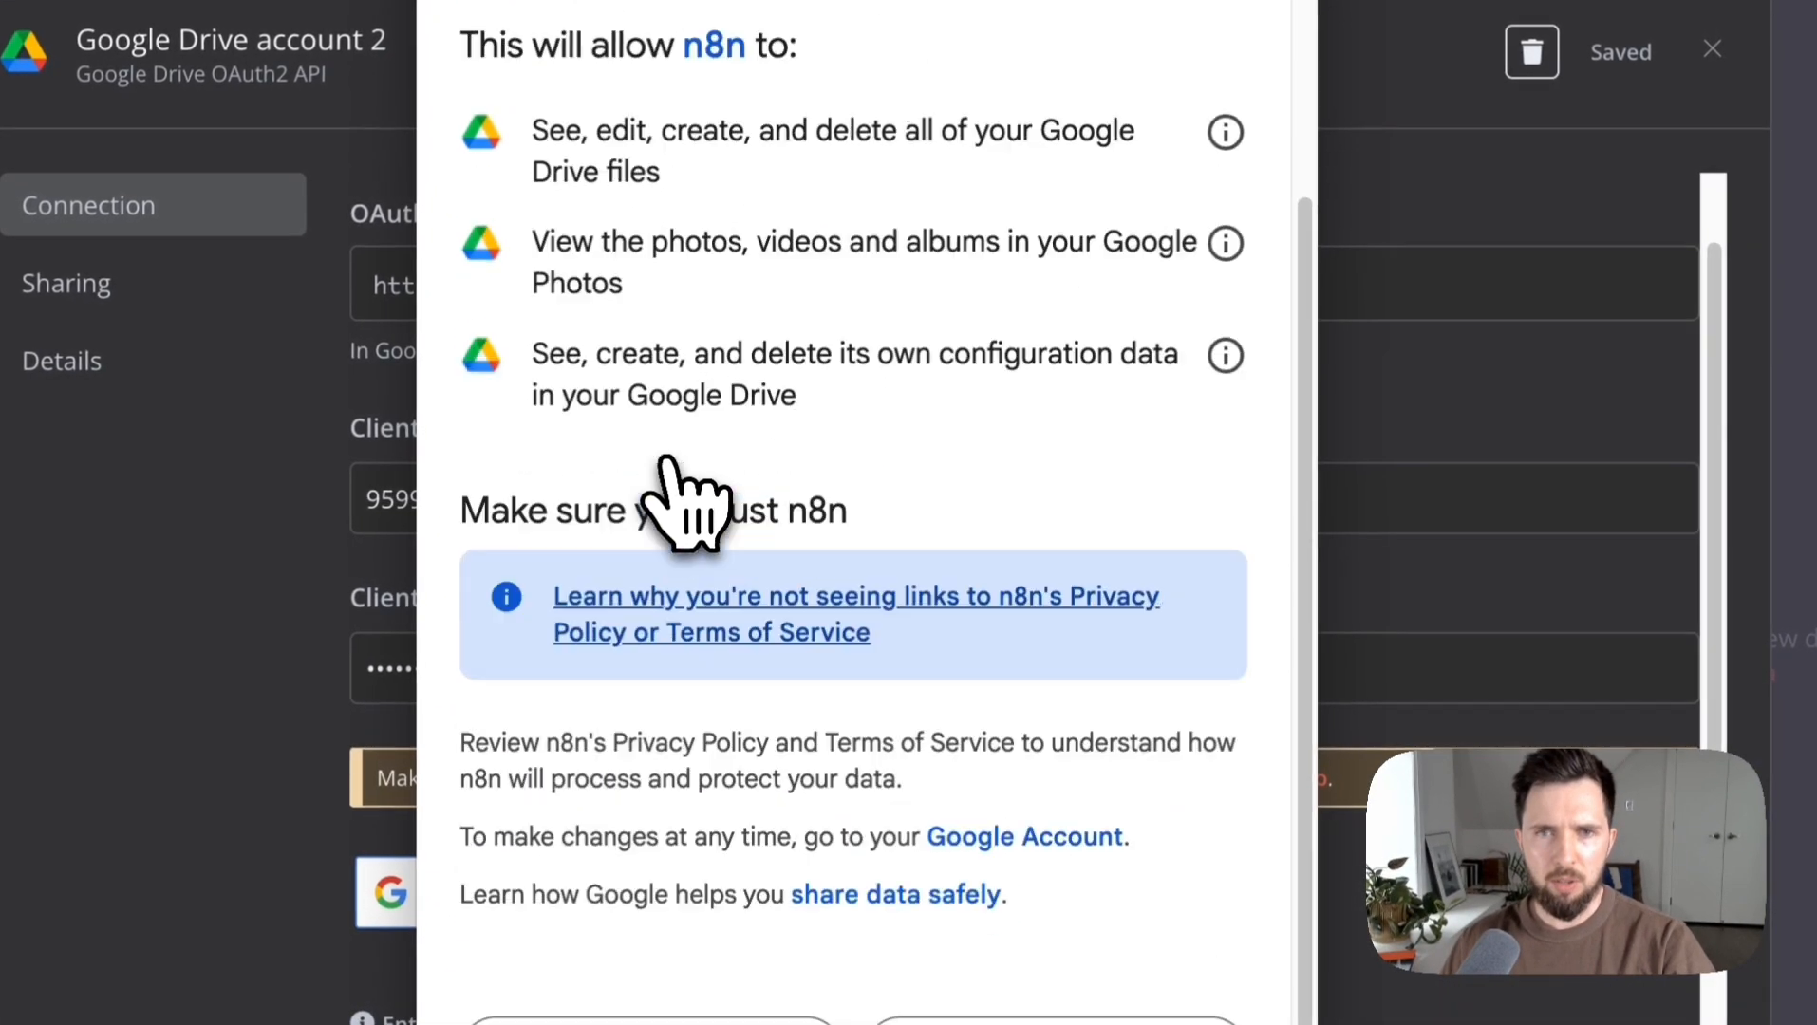
scroll(667, 458, up, 3)
scroll(669, 458, down, 4)
click(1033, 992)
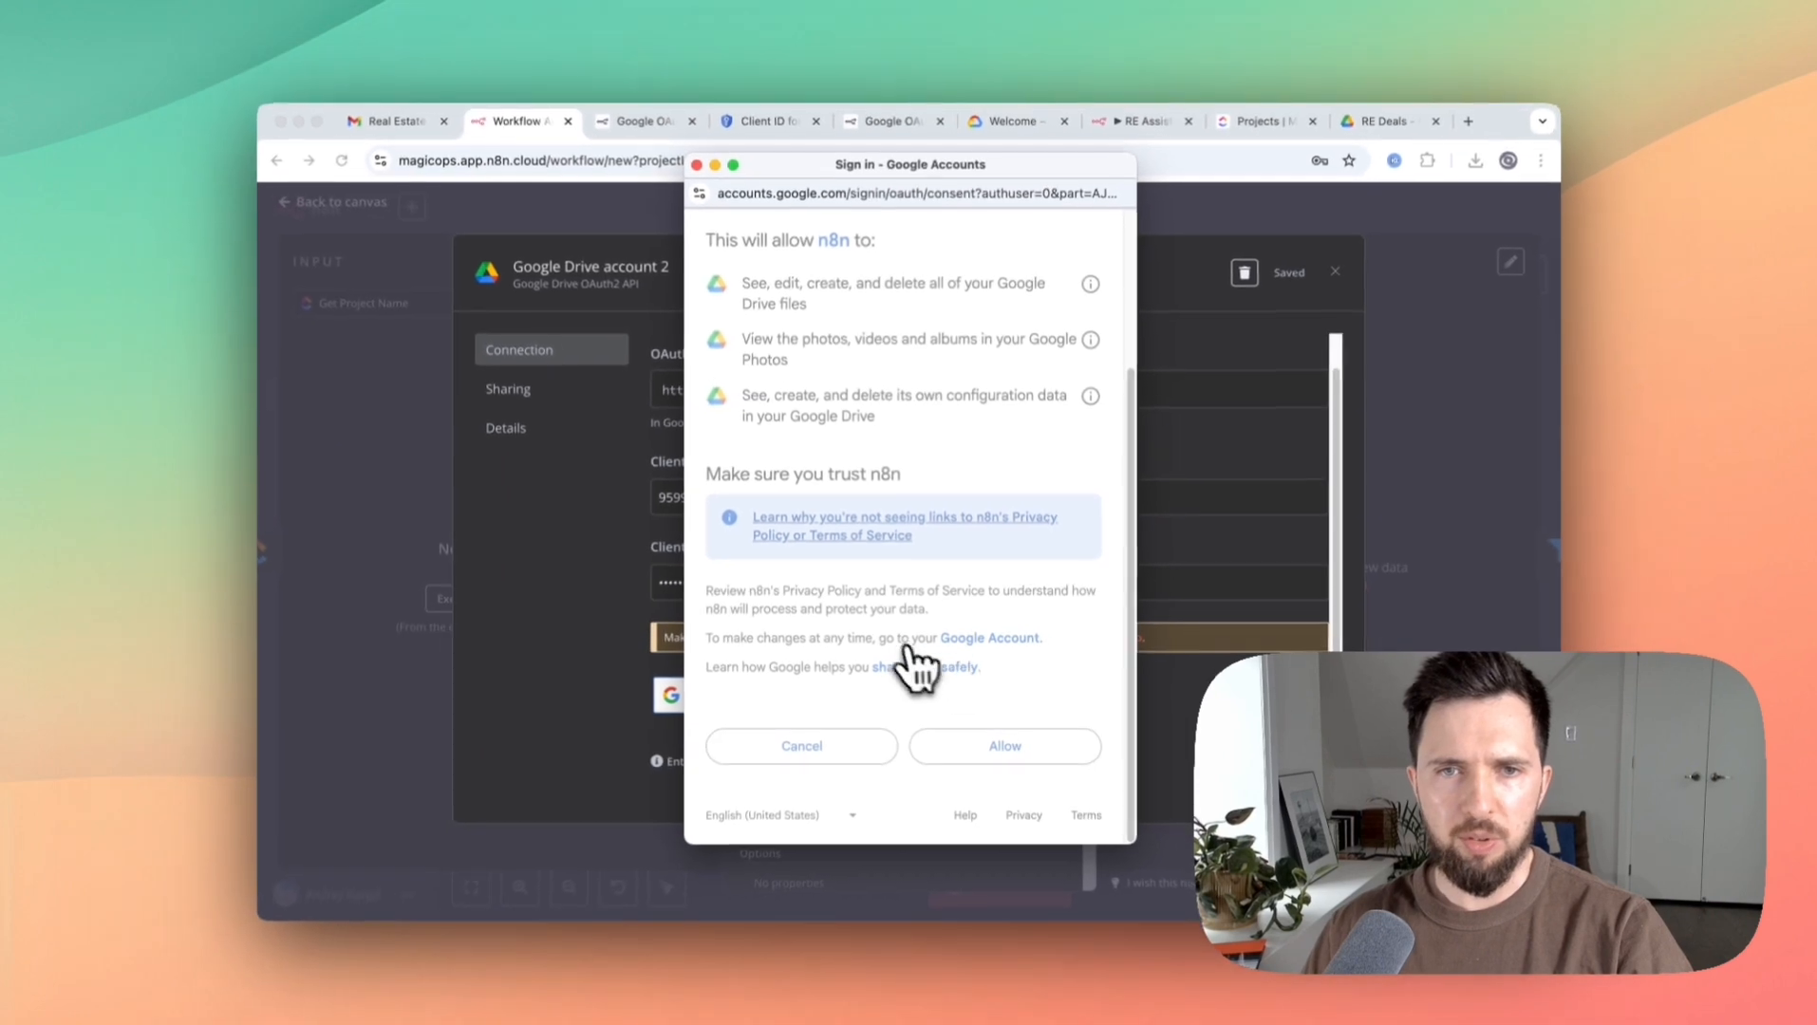